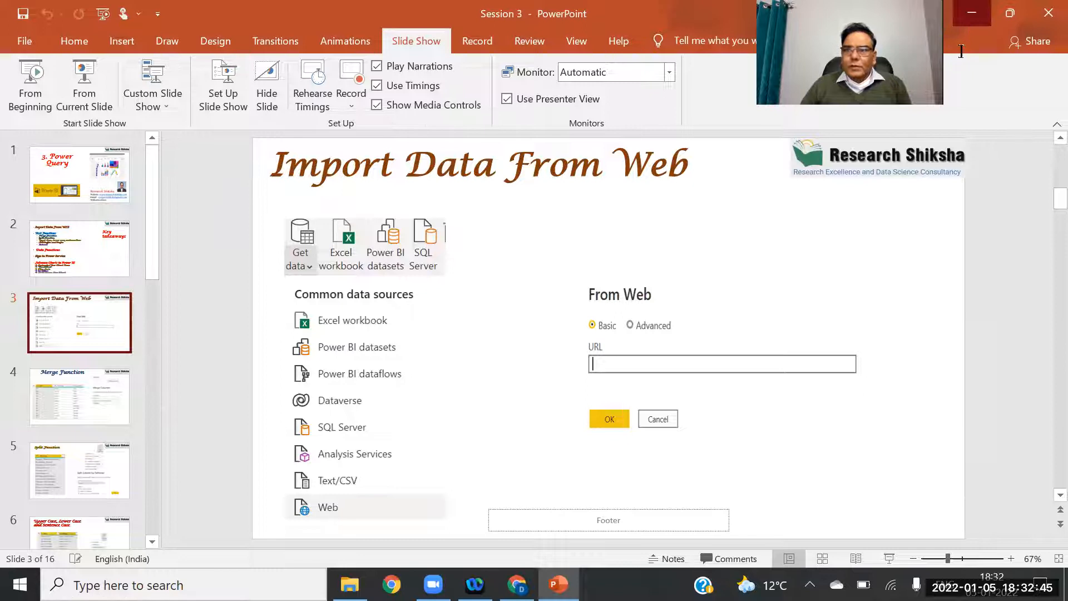
Minimize the PowerPoint presentation showing the Import Data From Web slide.
{"action": "left_click", "coordinate": [973, 12]}
Minimize the folder window and launch Power BI Desktop from the desktop.
{"action": "left_click", "coordinate": [972, 12]}
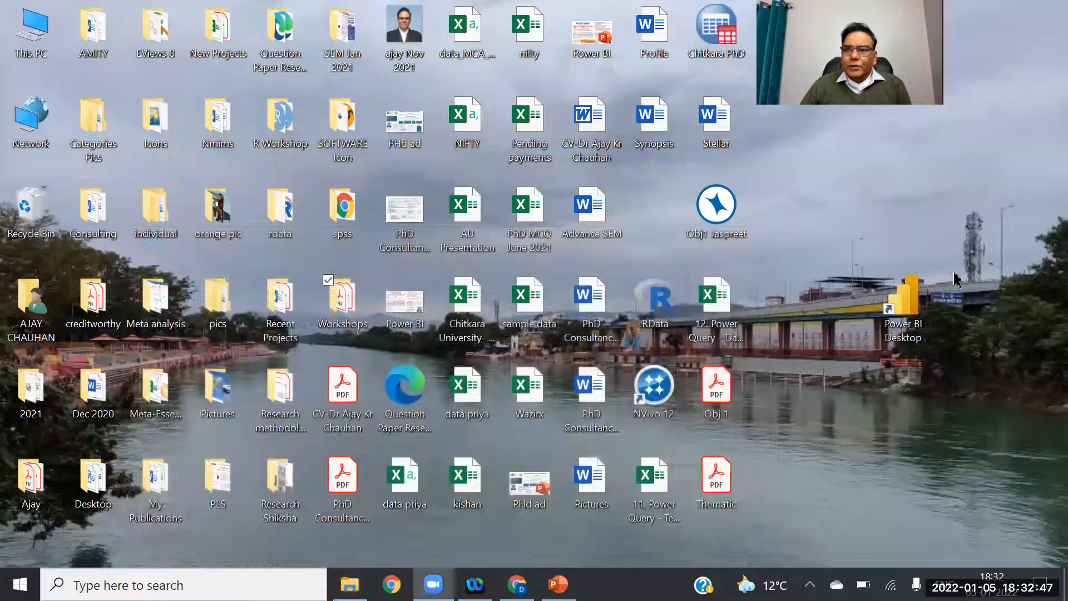
{"action": "left_click", "coordinate": [913, 314]}
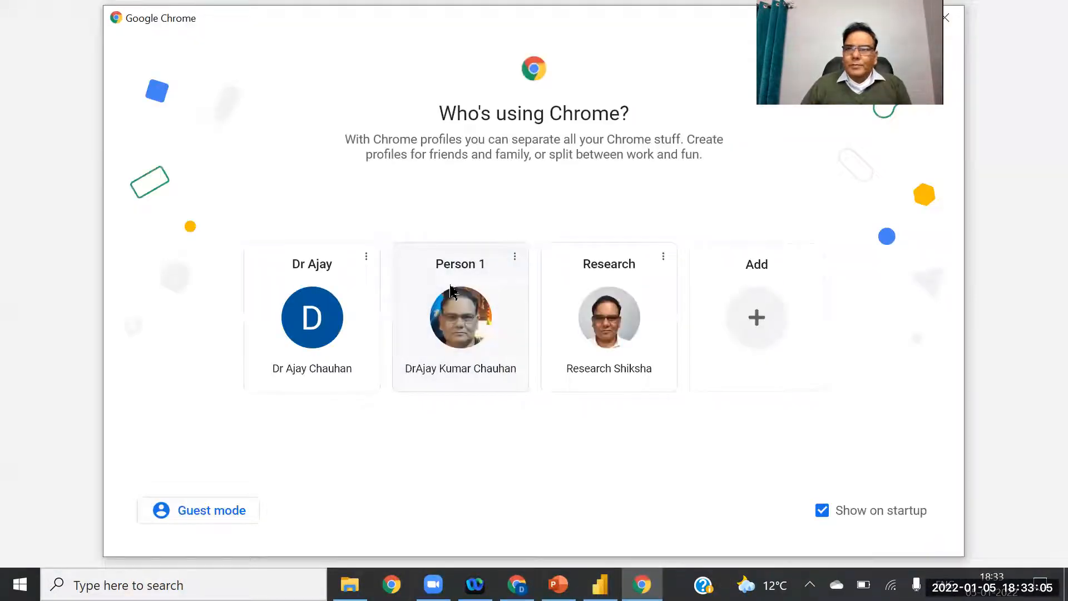
Open Chrome under the Person 1 profile, maximize it, and search Google for 'yahoo finance'.
{"action": "left_click", "coordinate": [471, 287]}
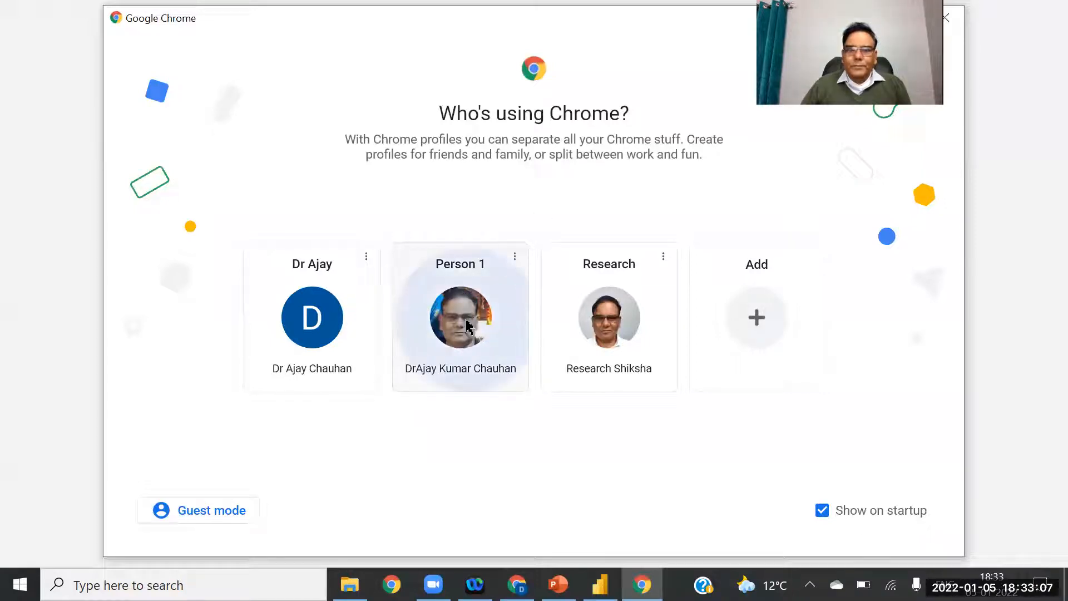
{"action": "left_click", "coordinate": [678, 62]}
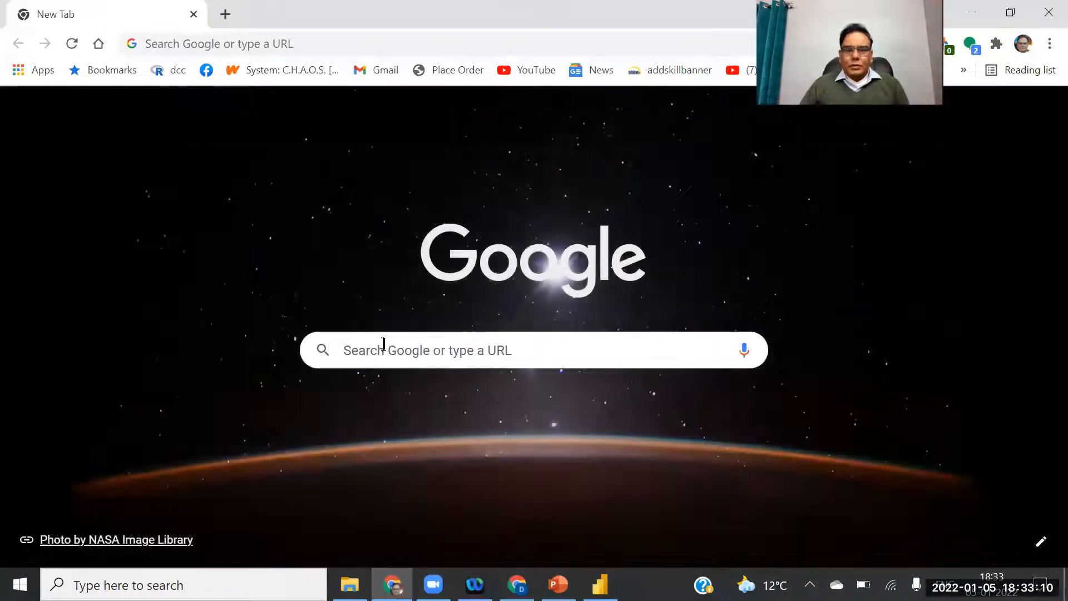
{"action": "left_click", "coordinate": [384, 343]}
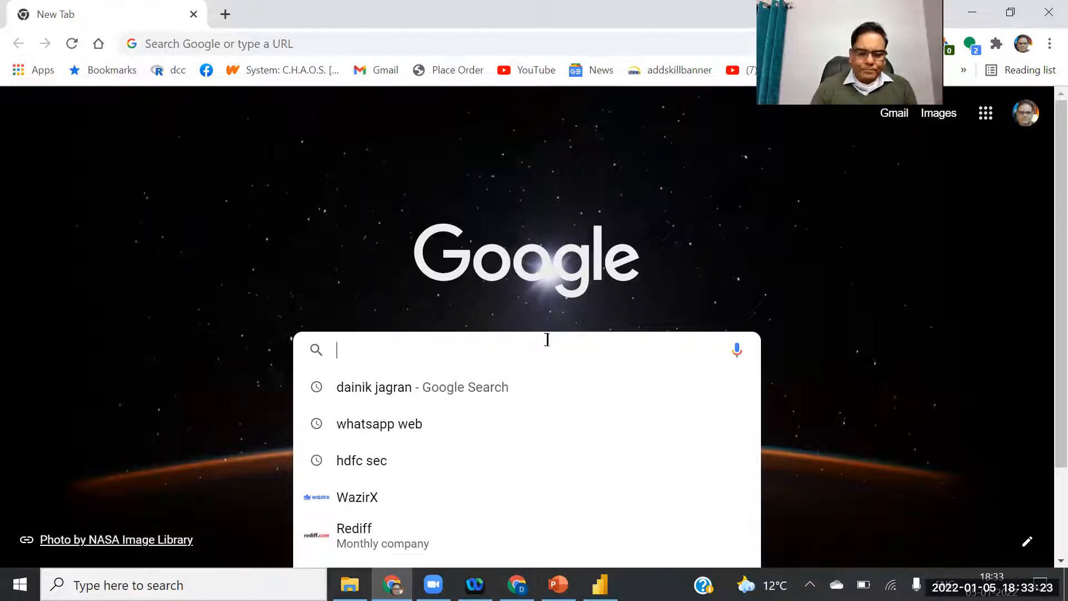
{"action": "type", "text": "yahoo"}
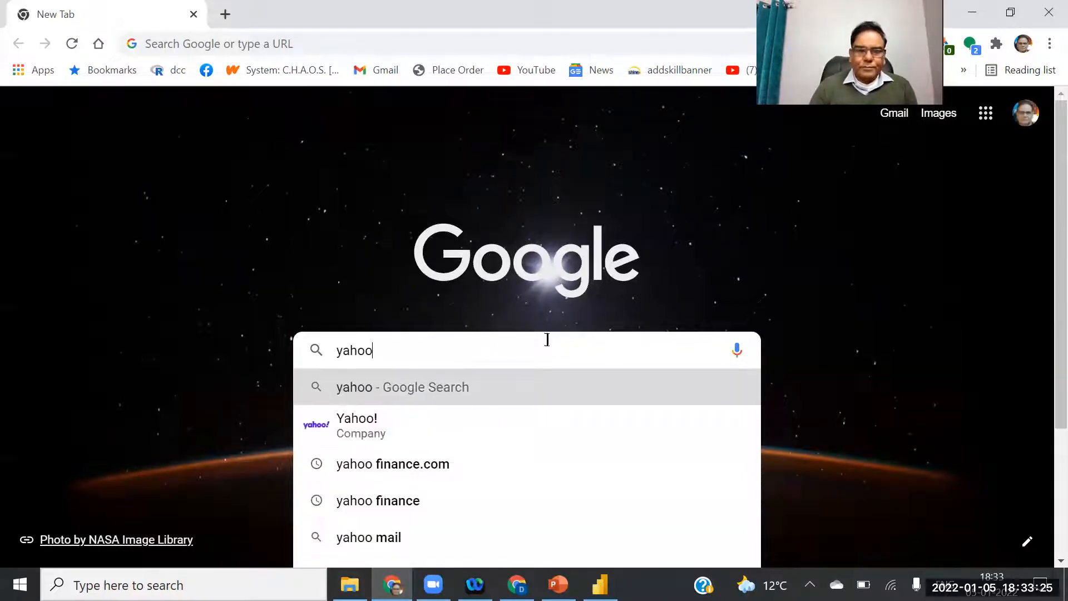
{"action": "type", "text": " fin"}
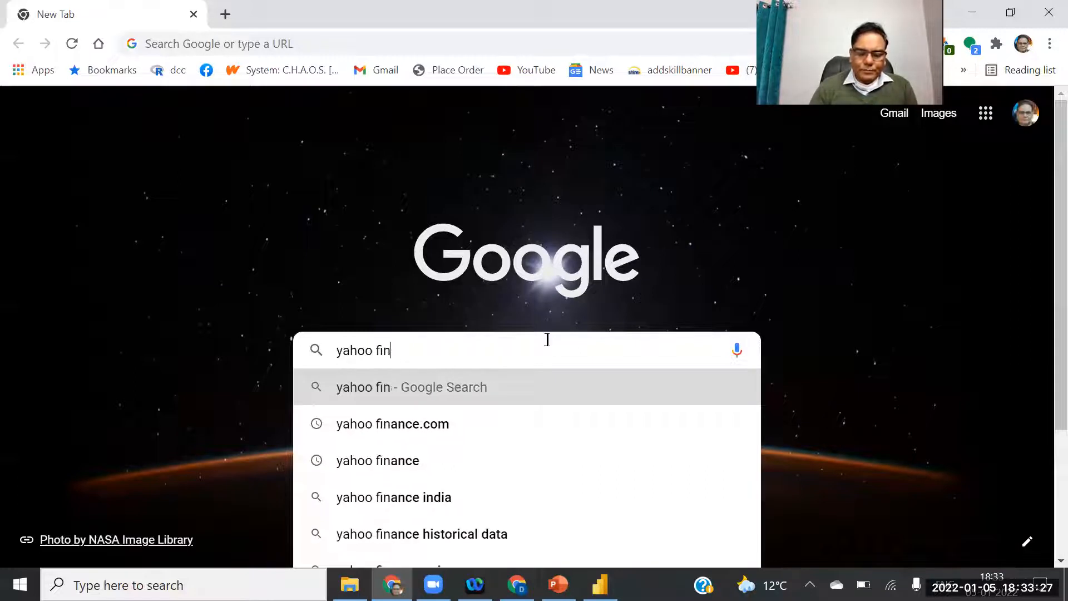
{"action": "type", "text": "ance"}
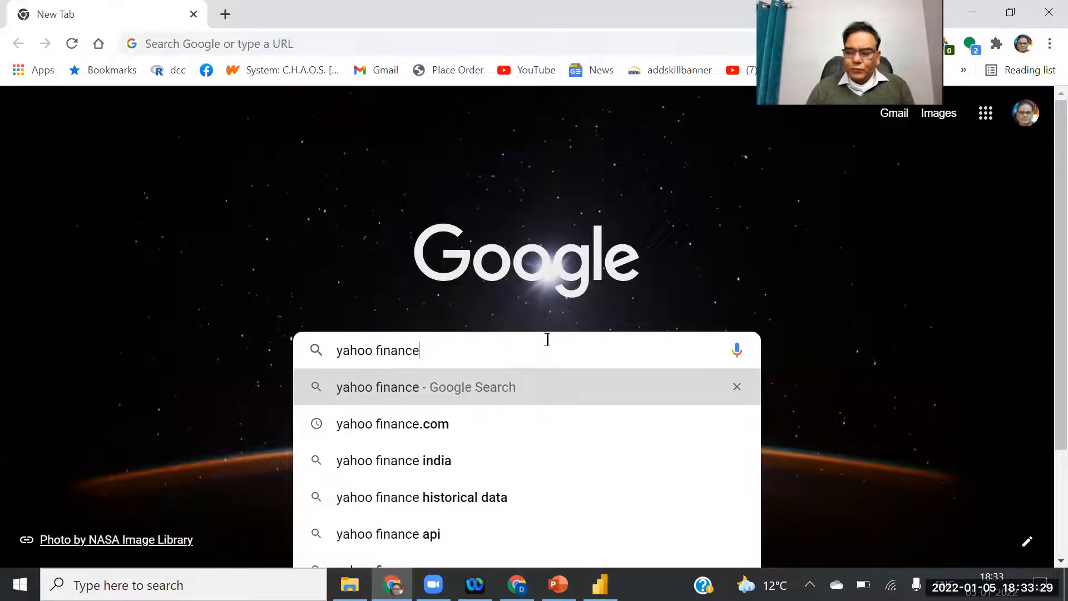
{"action": "key", "text": "Return"}
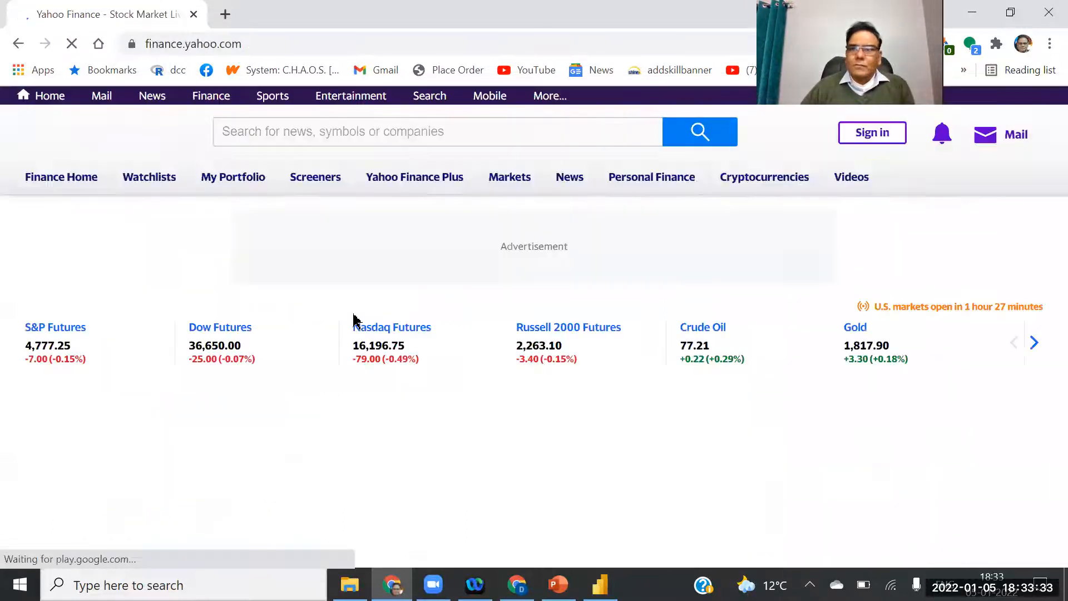
Search Yahoo Finance for 'nifty' and open the NIFTY 50 (^NSEI) Historical Data table.
{"action": "left_click", "coordinate": [374, 142]}
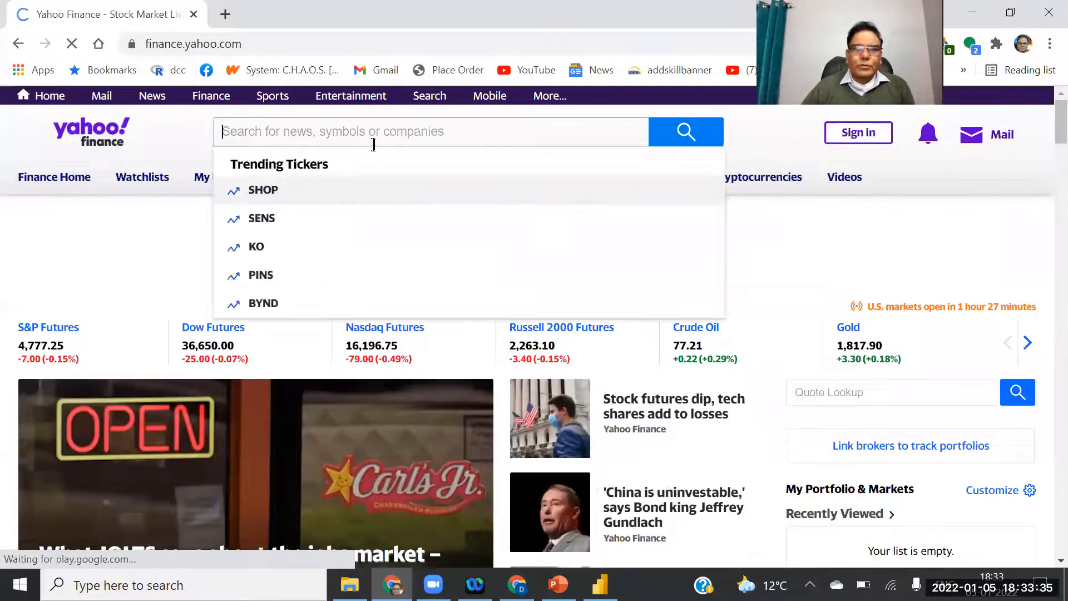
{"action": "type", "text": "nifty"}
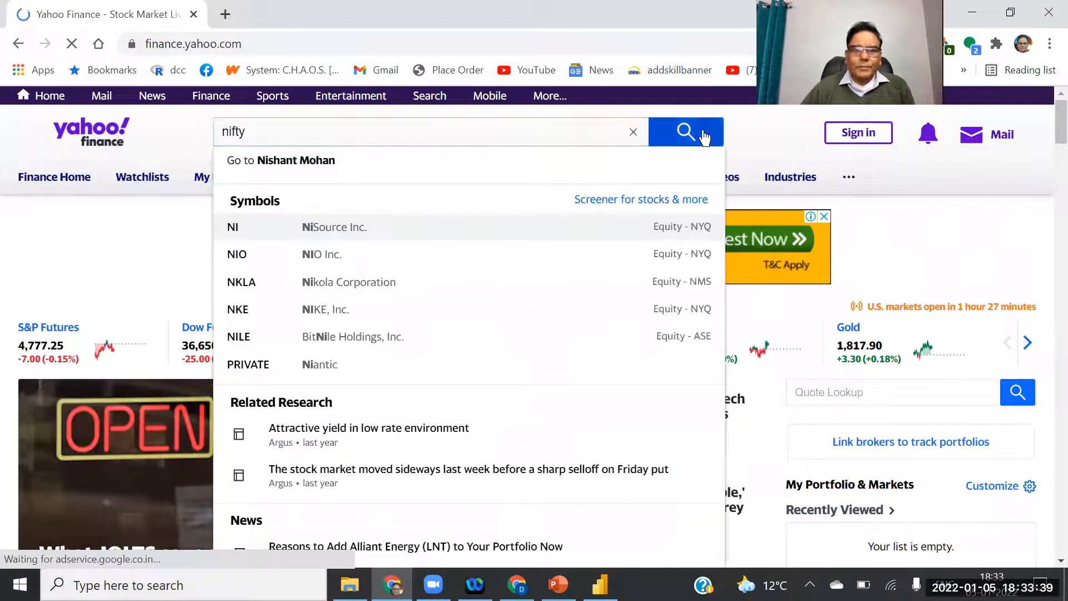
{"action": "left_click", "coordinate": [338, 195]}
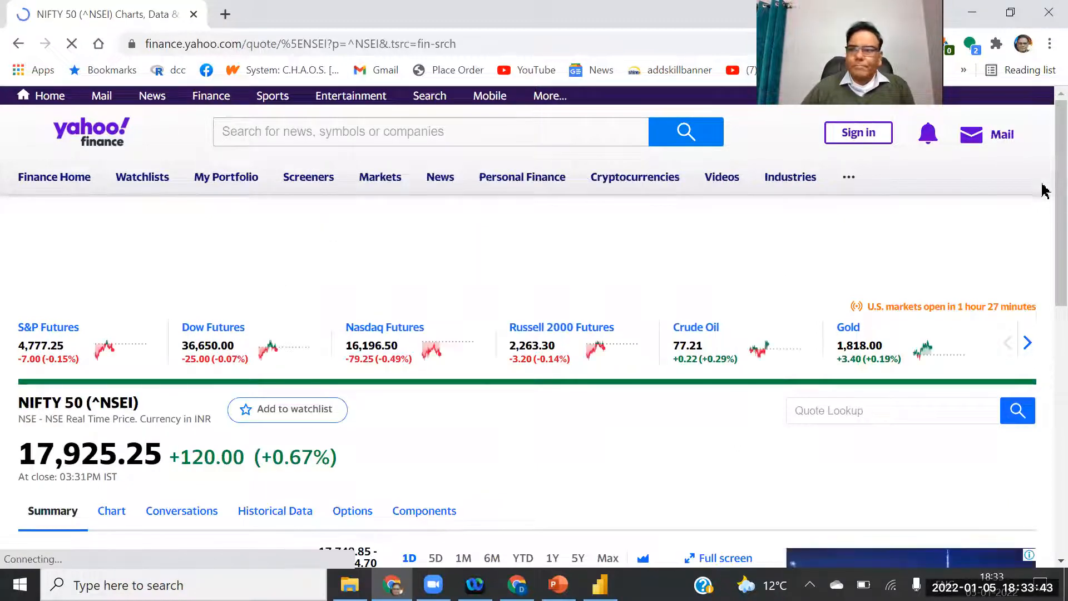
{"action": "scroll", "coordinate": [1042, 227], "scroll_direction": "down", "scroll_amount": 5}
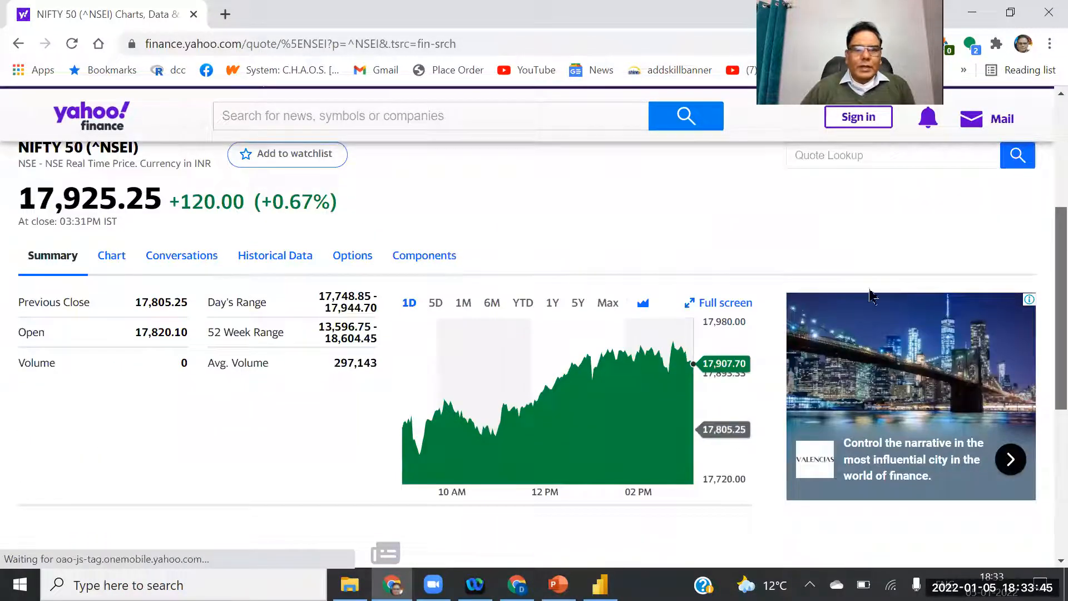
{"action": "left_click", "coordinate": [251, 264]}
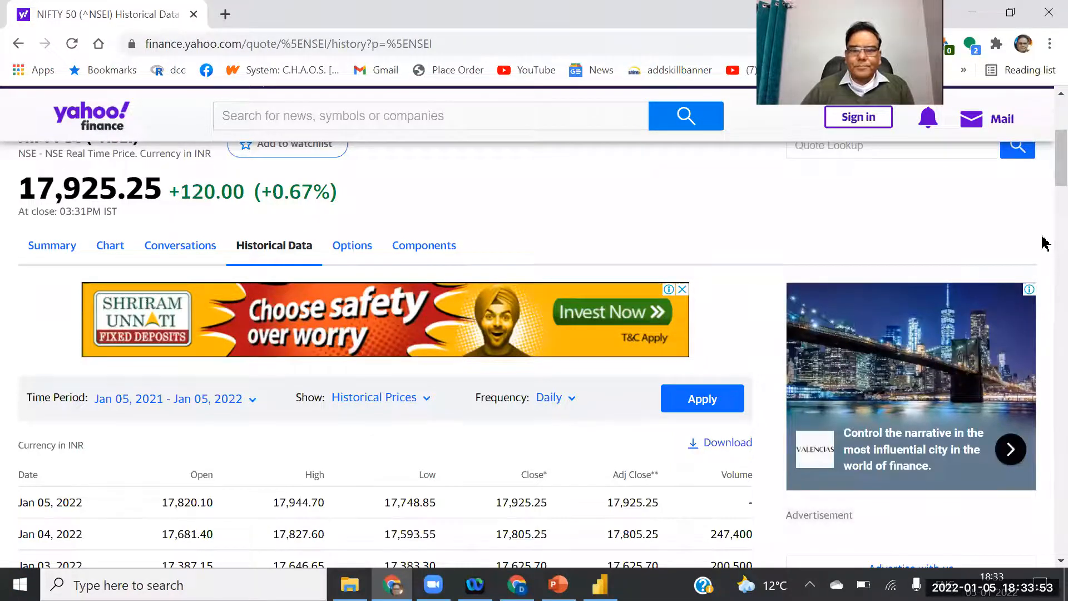
Scroll through the NIFTY 50 price history, jump back to the top, and open a new tab.
{"action": "scroll", "coordinate": [1045, 295], "scroll_direction": "down", "scroll_amount": 8}
{"action": "scroll", "coordinate": [1045, 445], "scroll_direction": "down", "scroll_amount": 20}
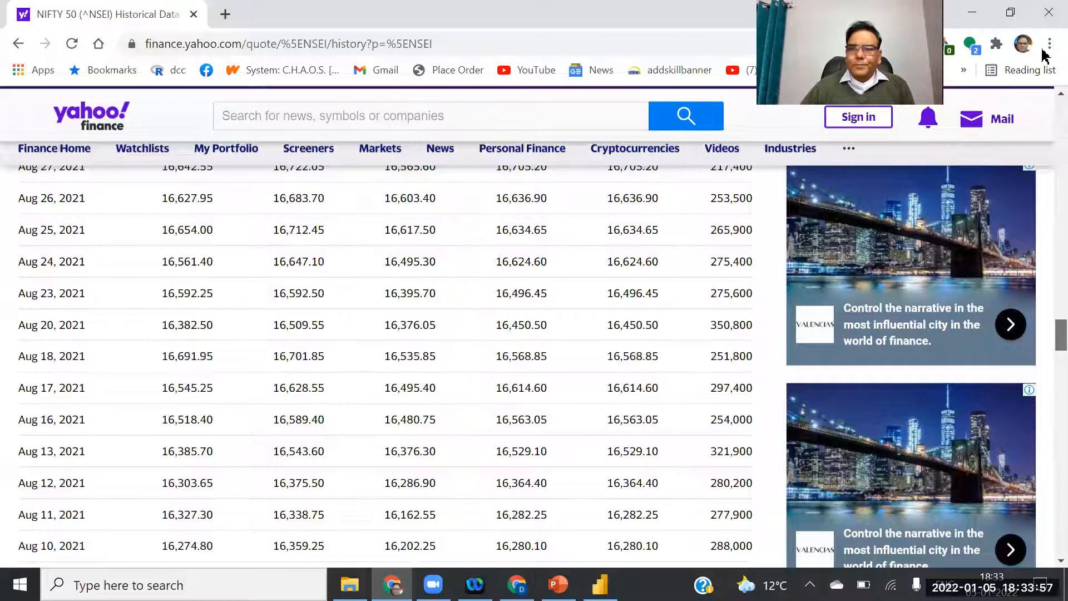
{"action": "key", "text": "Home"}
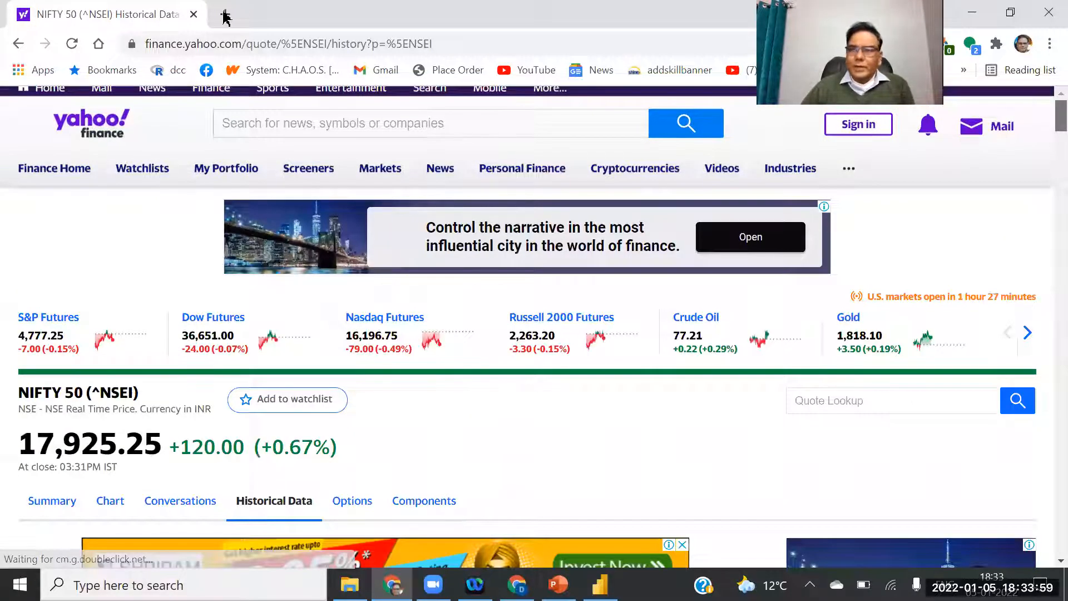
{"action": "key", "text": "ctrl+t"}
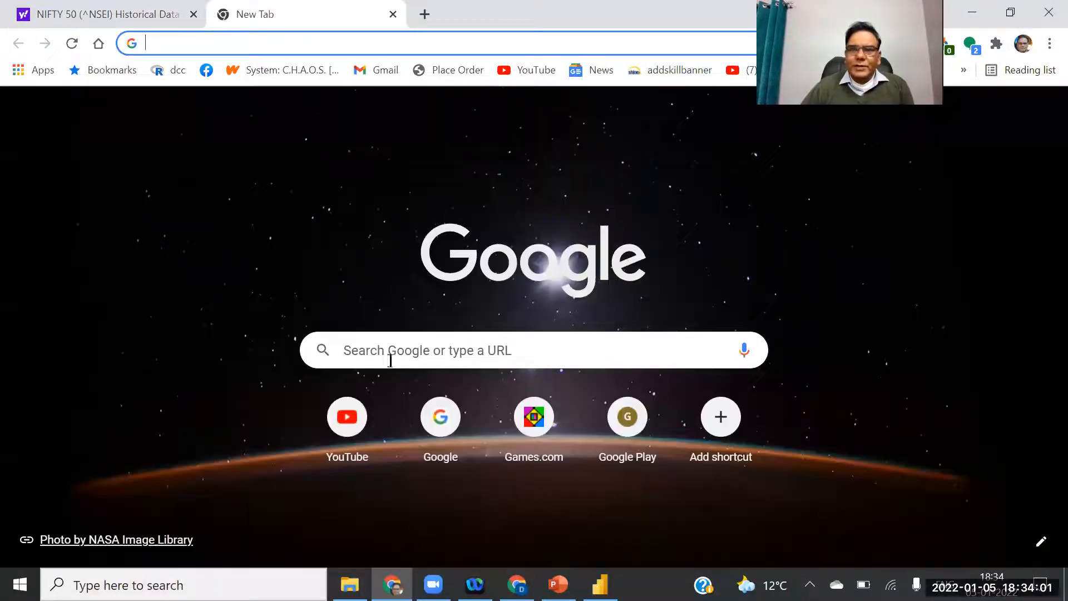
Search Google for 'indian population data' and open the Census of India Website result.
{"action": "left_click", "coordinate": [389, 354]}
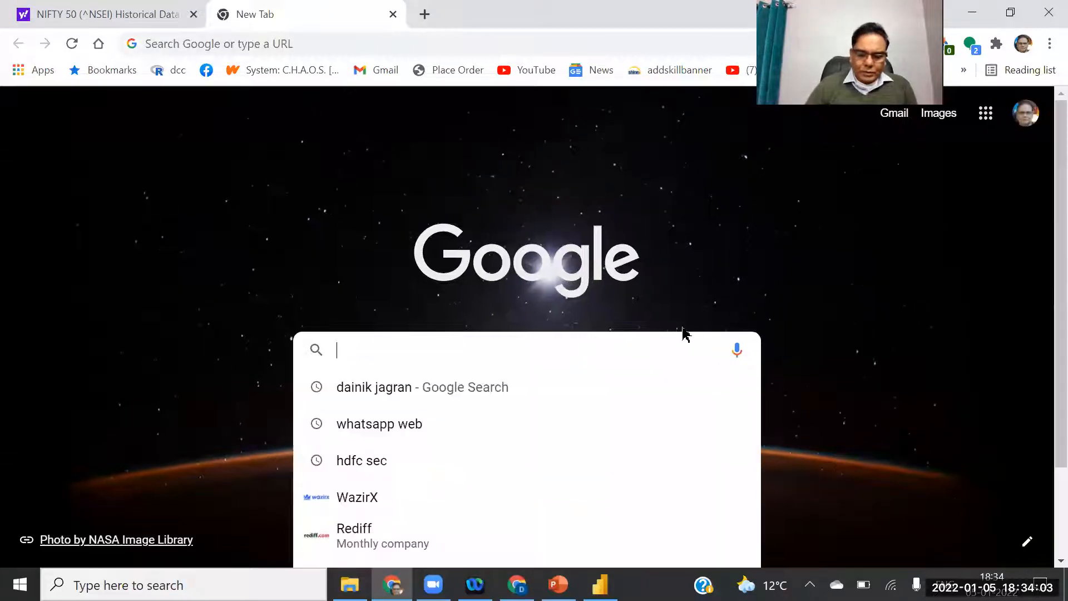
{"action": "type", "text": "indian "}
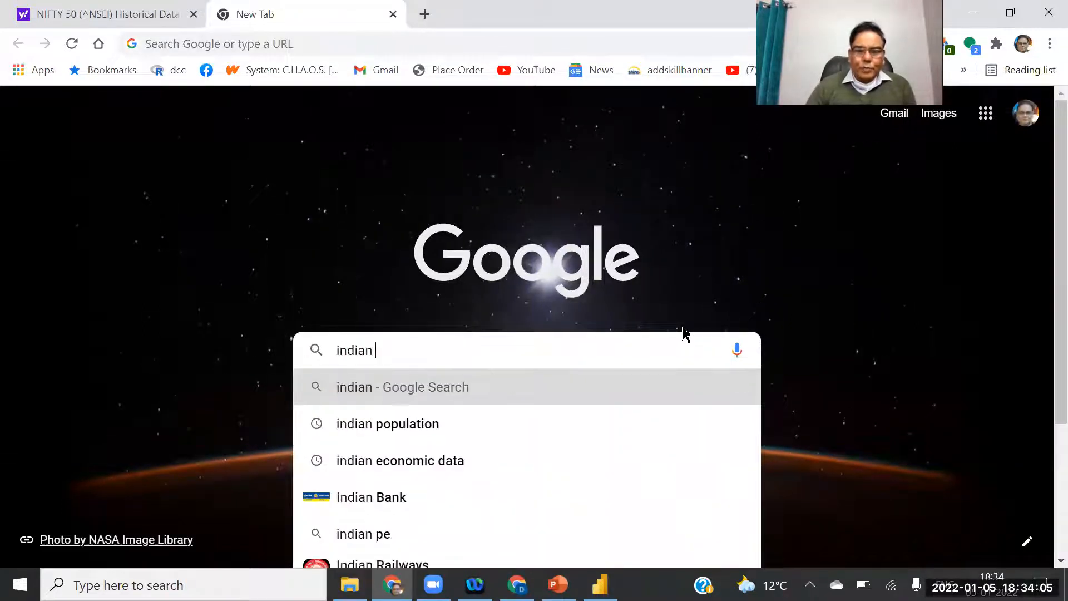
{"action": "type", "text": "pop"}
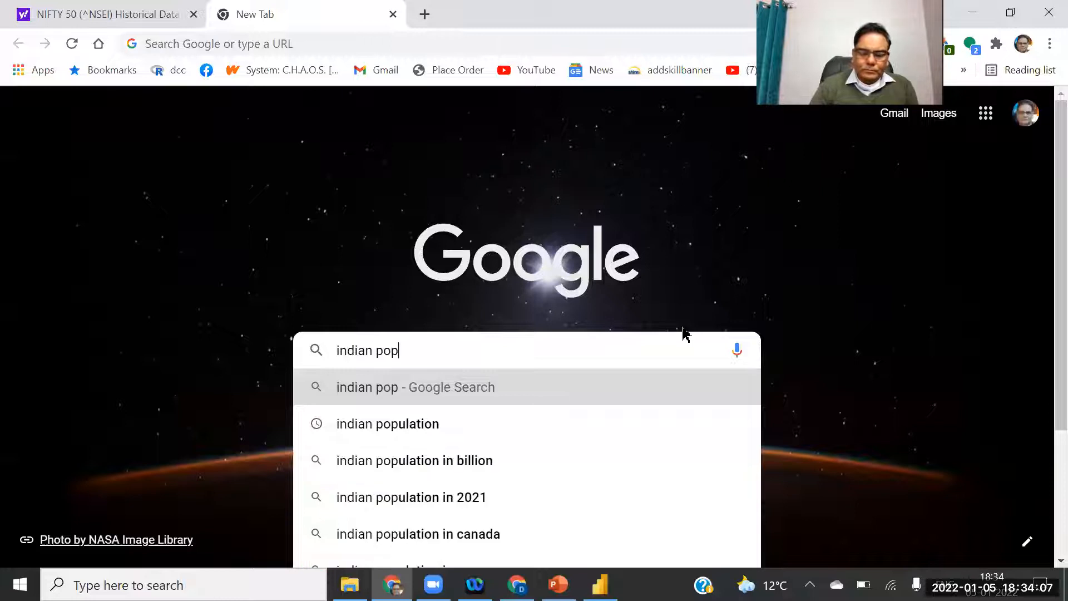
{"action": "type", "text": "ulatio"}
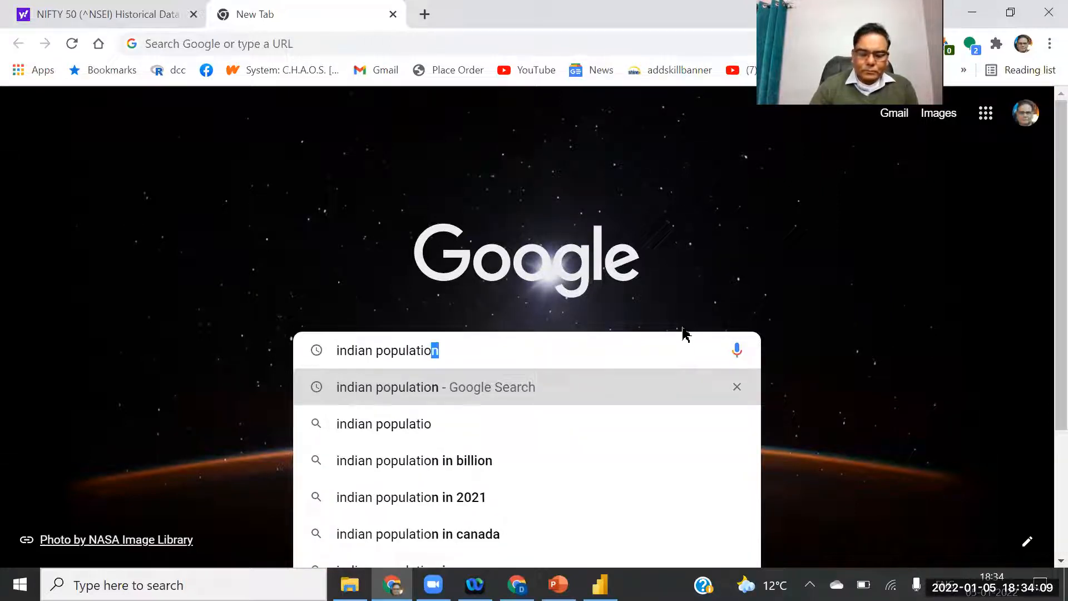
{"action": "type", "text": "n data"}
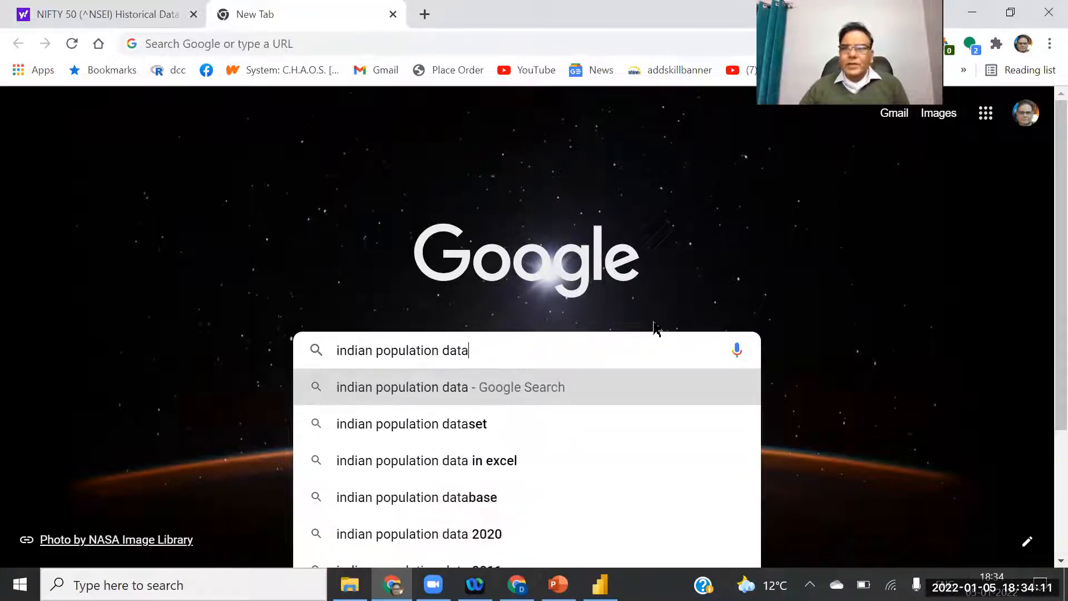
{"action": "key", "text": "Return"}
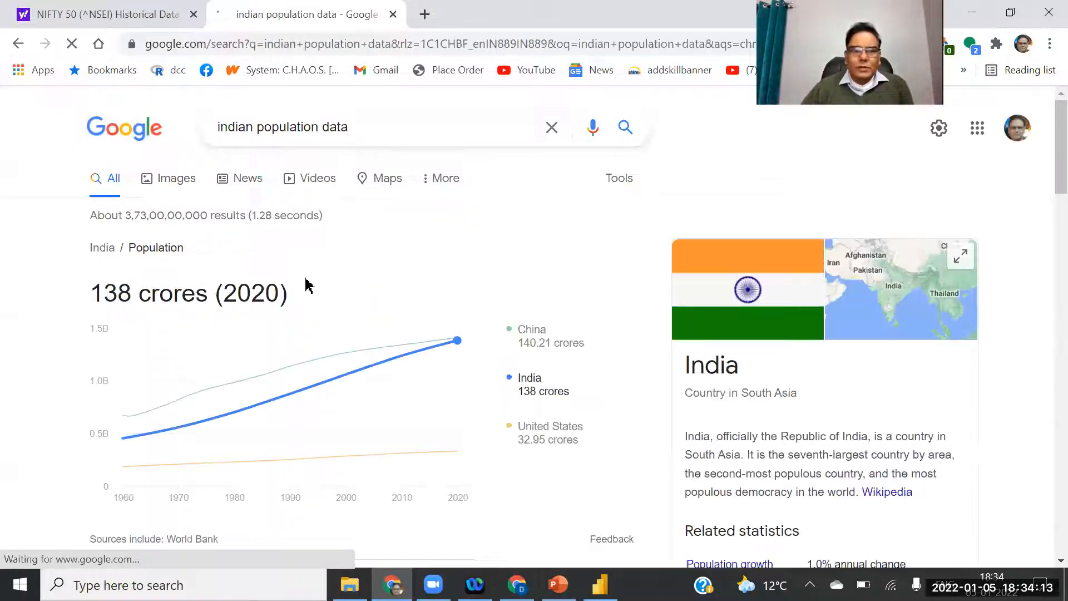
{"action": "scroll", "coordinate": [1042, 166], "scroll_direction": "down", "scroll_amount": 1}
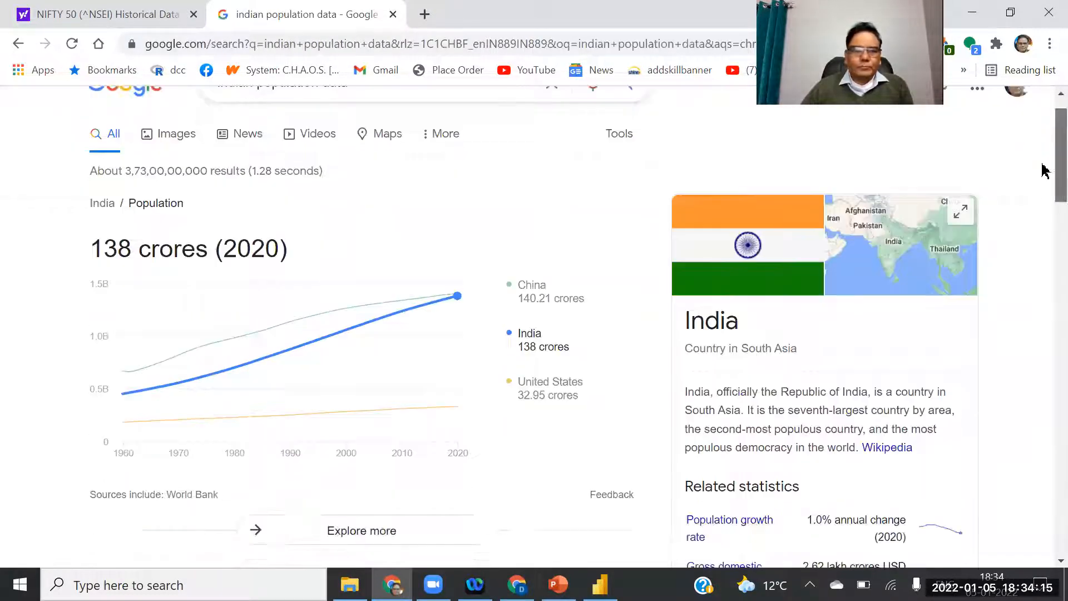
{"action": "scroll", "coordinate": [1042, 215], "scroll_direction": "down", "scroll_amount": 8}
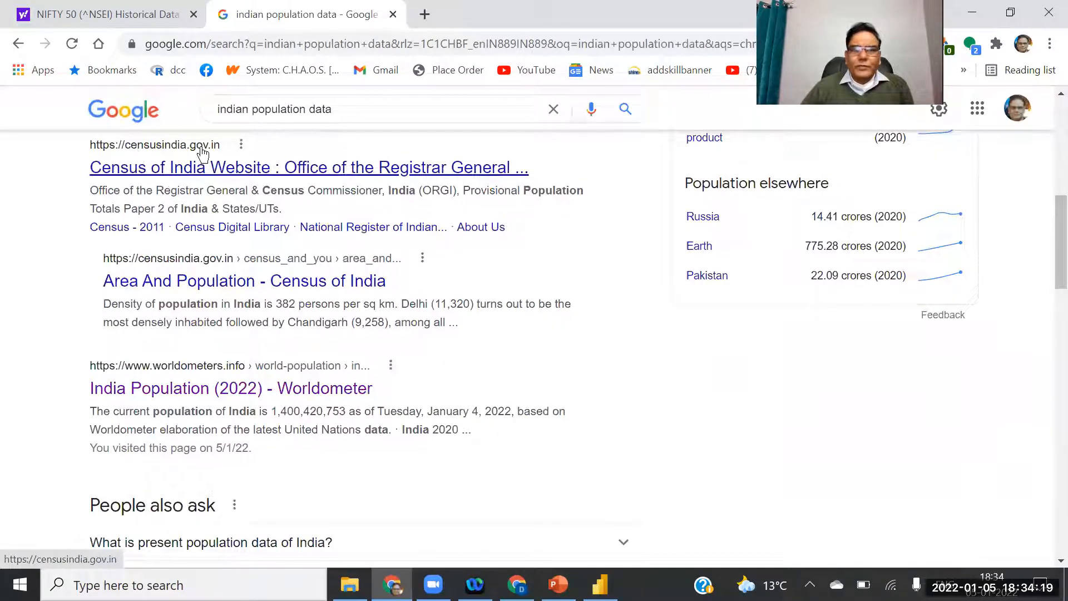
{"action": "left_click", "coordinate": [224, 169]}
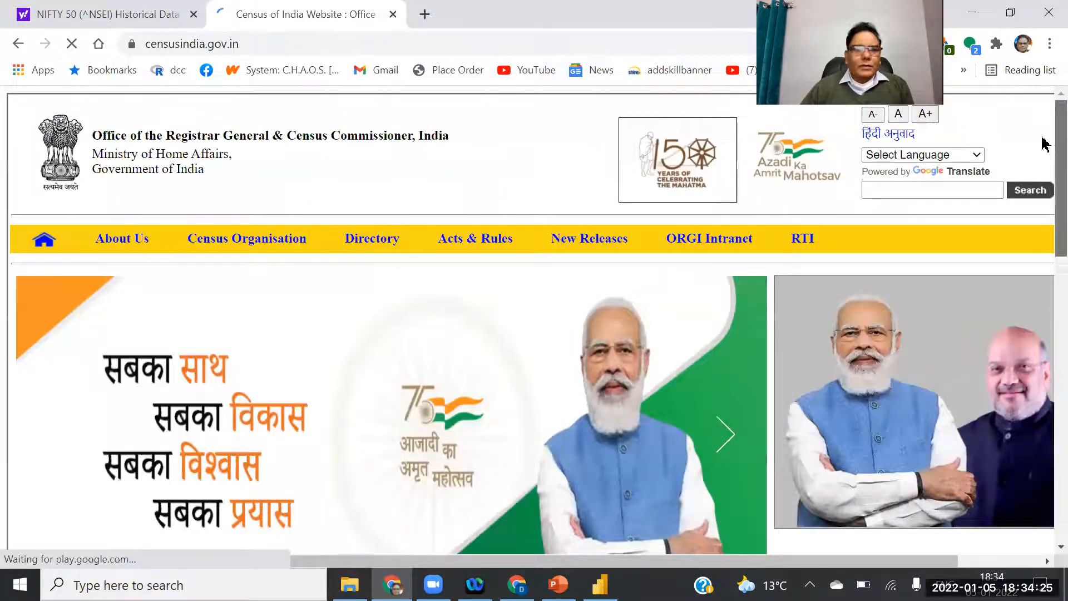
Browse the censusindia.gov.in page, then go back and scroll the results to the Wikipedia link.
{"action": "scroll", "coordinate": [1043, 234], "scroll_direction": "down", "scroll_amount": 10}
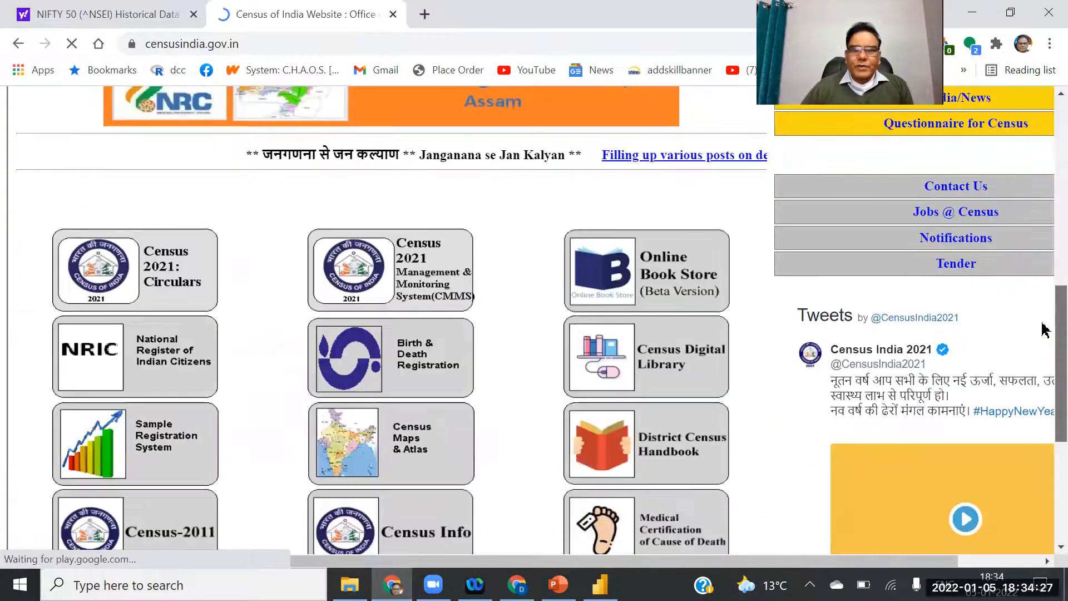
{"action": "scroll", "coordinate": [1045, 390], "scroll_direction": "down", "scroll_amount": 5}
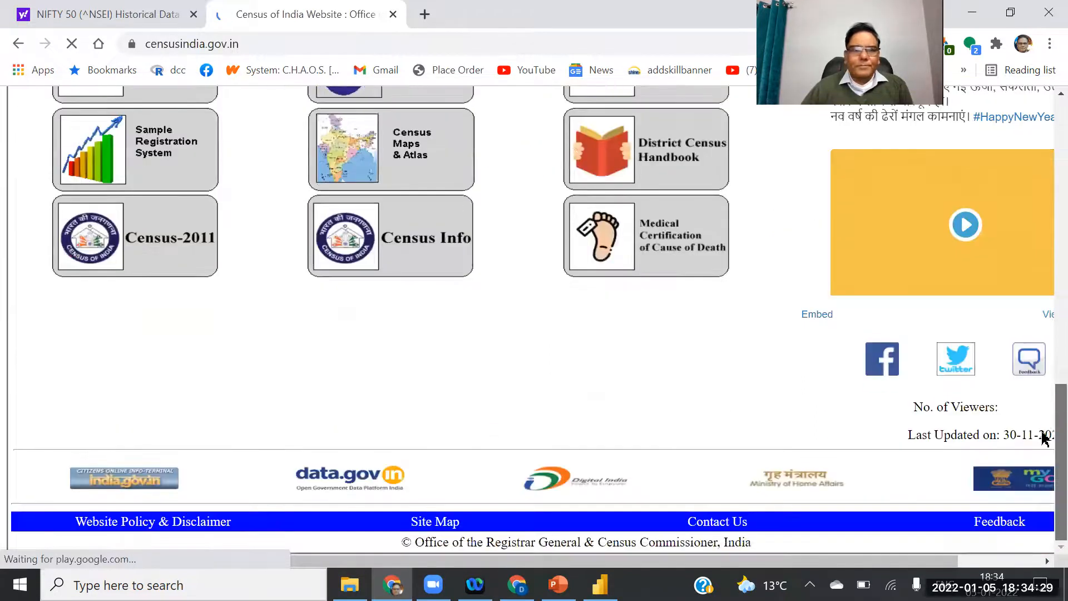
{"action": "scroll", "coordinate": [1045, 423], "scroll_direction": "up", "scroll_amount": 3}
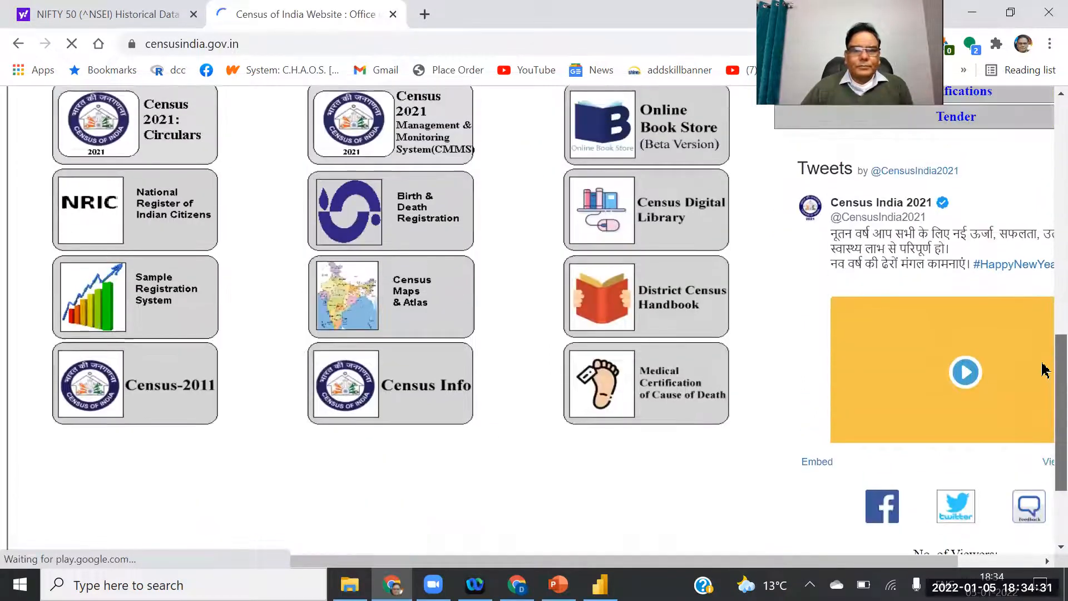
{"action": "left_click_drag", "start_coordinate": [1043, 362], "coordinate": [1043, 360]}
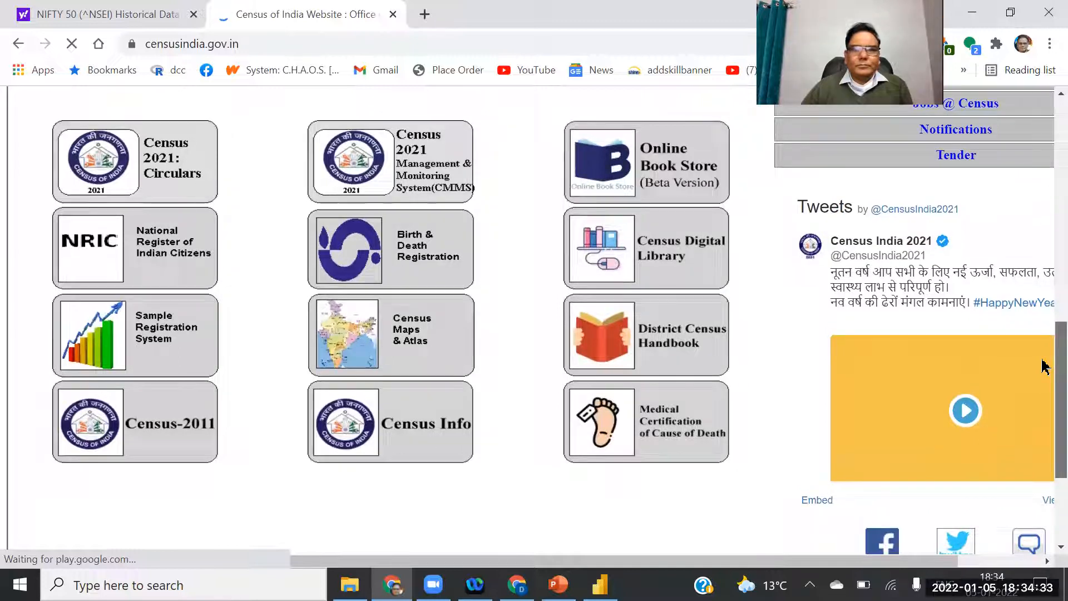
{"action": "scroll", "coordinate": [1044, 365], "scroll_direction": "up", "scroll_amount": 5}
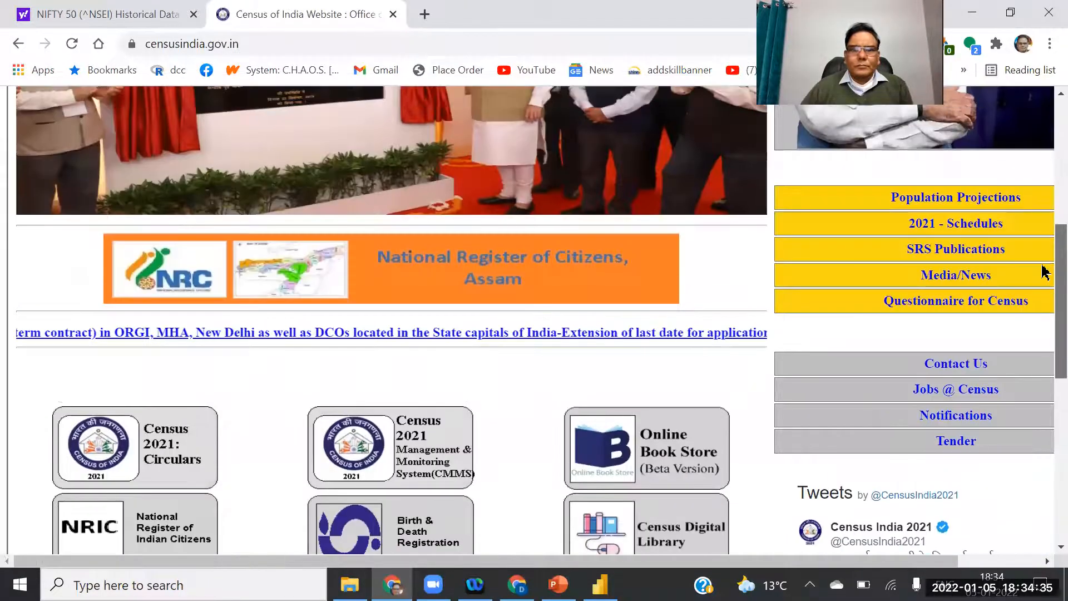
{"action": "left_click", "coordinate": [16, 45]}
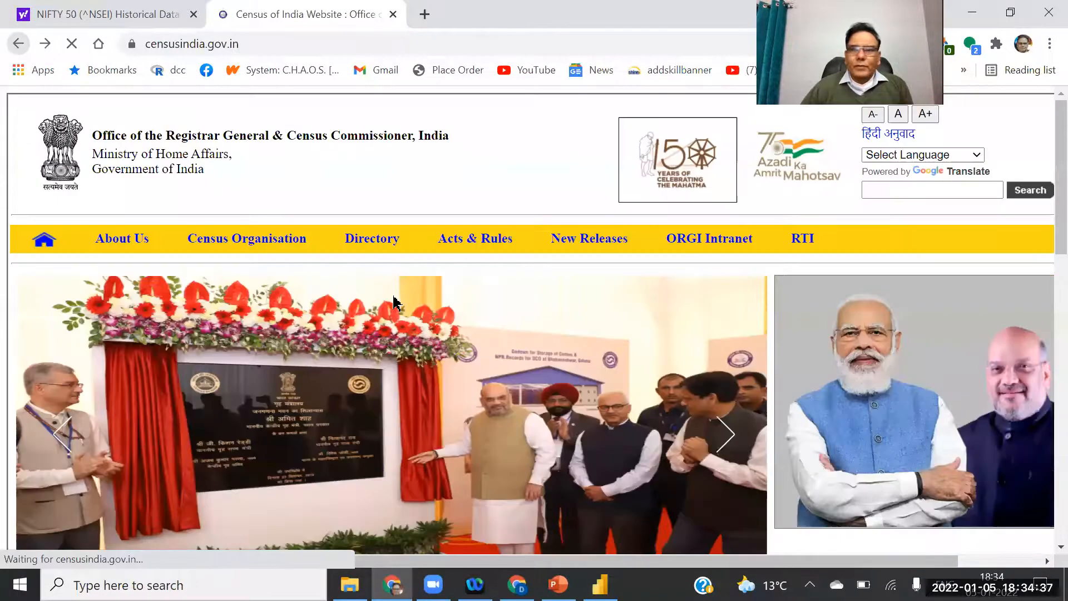
{"action": "left_click_drag", "start_coordinate": [1044, 250], "coordinate": [1045, 319]}
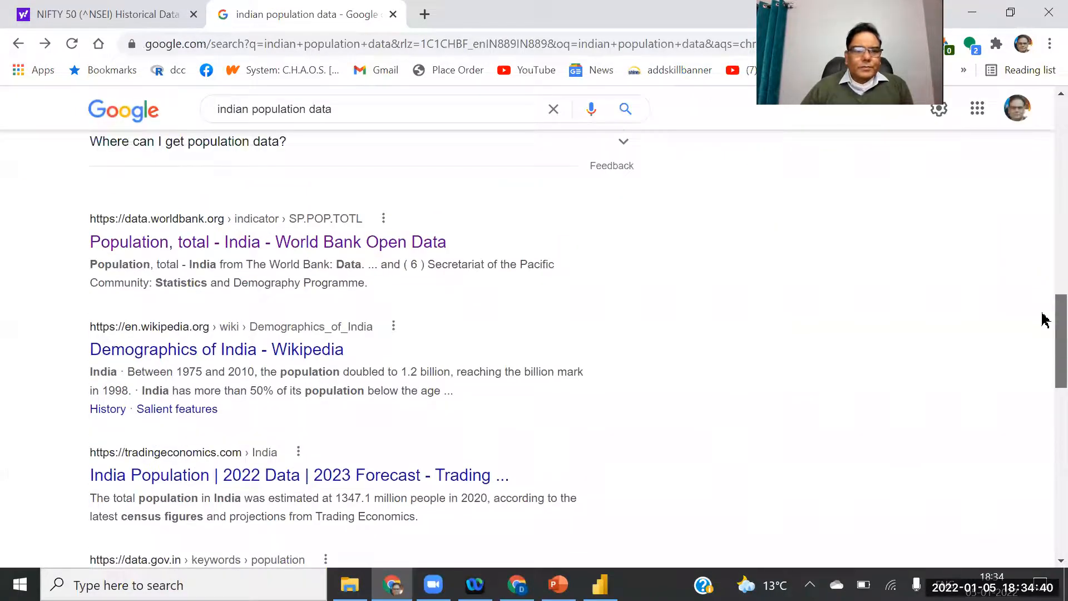
Open the Demographics of India Wikipedia article and scroll to the 2011 state population table.
{"action": "left_click", "coordinate": [169, 350]}
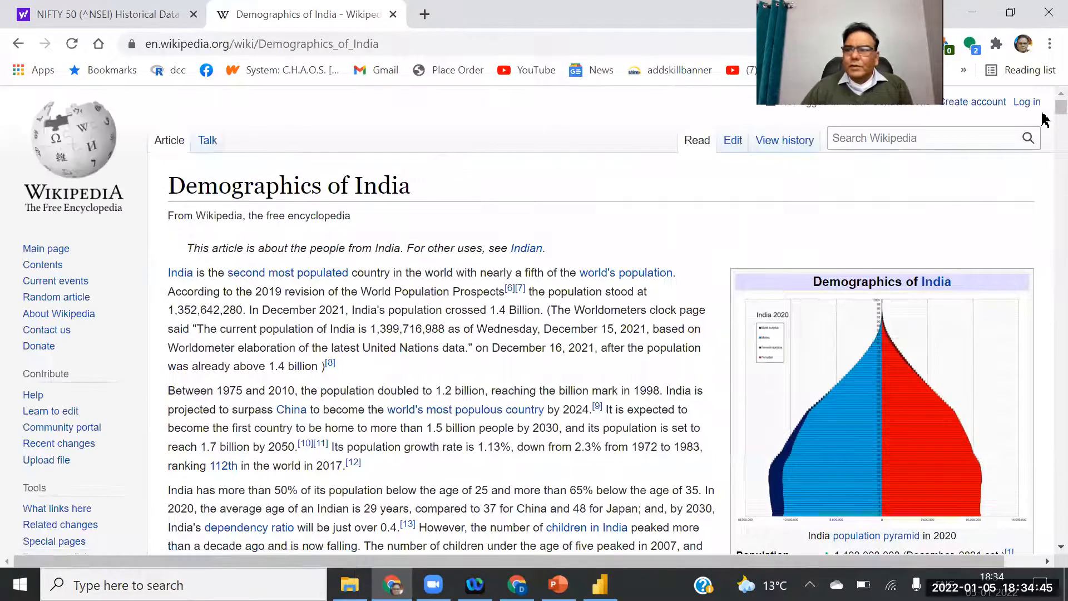
{"action": "scroll", "coordinate": [1044, 122], "scroll_direction": "down", "scroll_amount": 20}
{"action": "scroll", "coordinate": [1043, 158], "scroll_direction": "down", "scroll_amount": 8}
{"action": "scroll", "coordinate": [1043, 161], "scroll_direction": "up", "scroll_amount": 9}
{"action": "scroll", "coordinate": [1045, 172], "scroll_direction": "down", "scroll_amount": 15}
{"action": "scroll", "coordinate": [1045, 192], "scroll_direction": "down", "scroll_amount": 16}
{"action": "scroll", "coordinate": [1045, 191], "scroll_direction": "up", "scroll_amount": 12}
{"action": "scroll", "coordinate": [1045, 190], "scroll_direction": "down", "scroll_amount": 3}
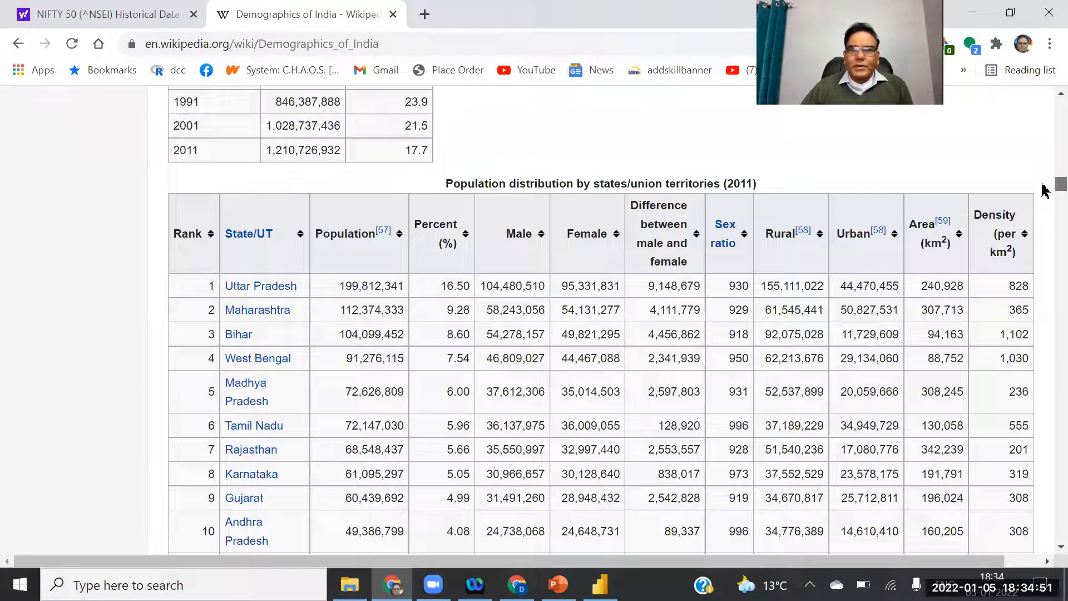
{"action": "scroll", "coordinate": [1044, 191], "scroll_direction": "down", "scroll_amount": 1}
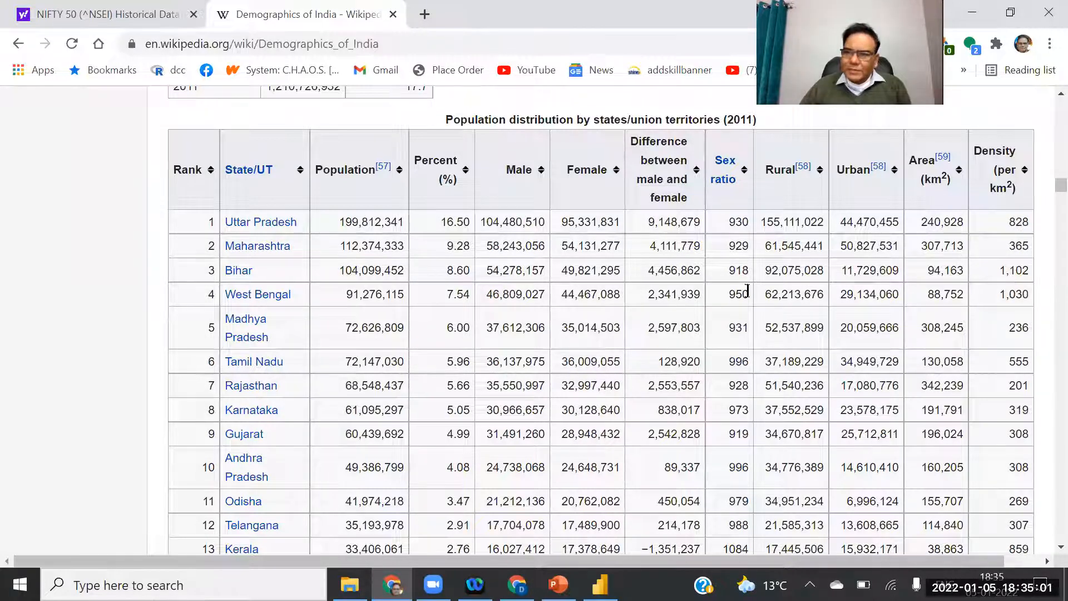
Check the NIFTY 50 tab, return to the article, and switch to Power BI Desktop.
{"action": "left_click", "coordinate": [96, 21]}
{"action": "left_click", "coordinate": [367, 15]}
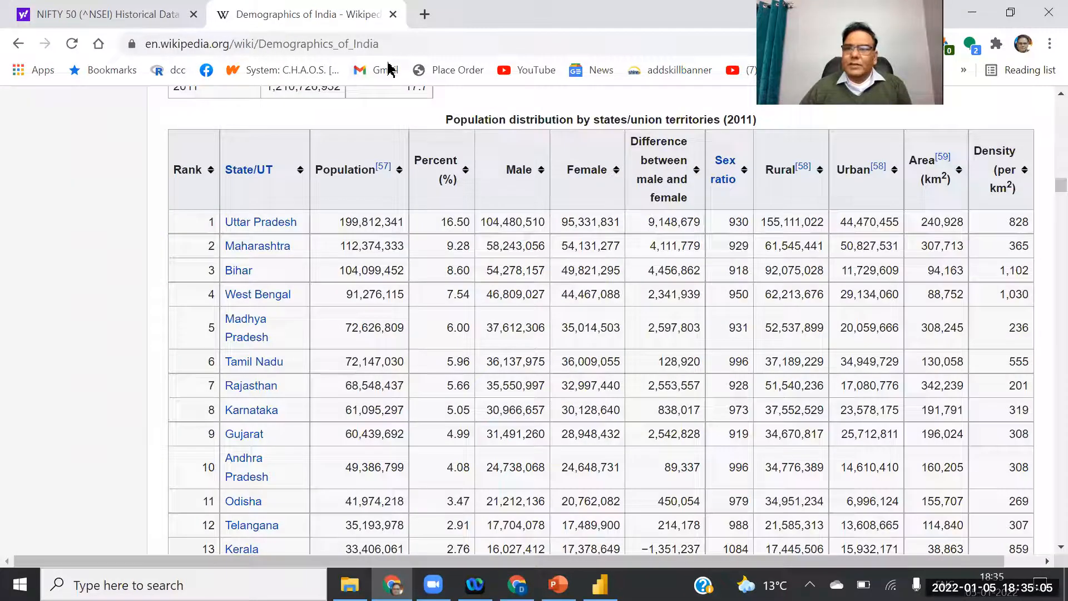
{"action": "left_click", "coordinate": [600, 584]}
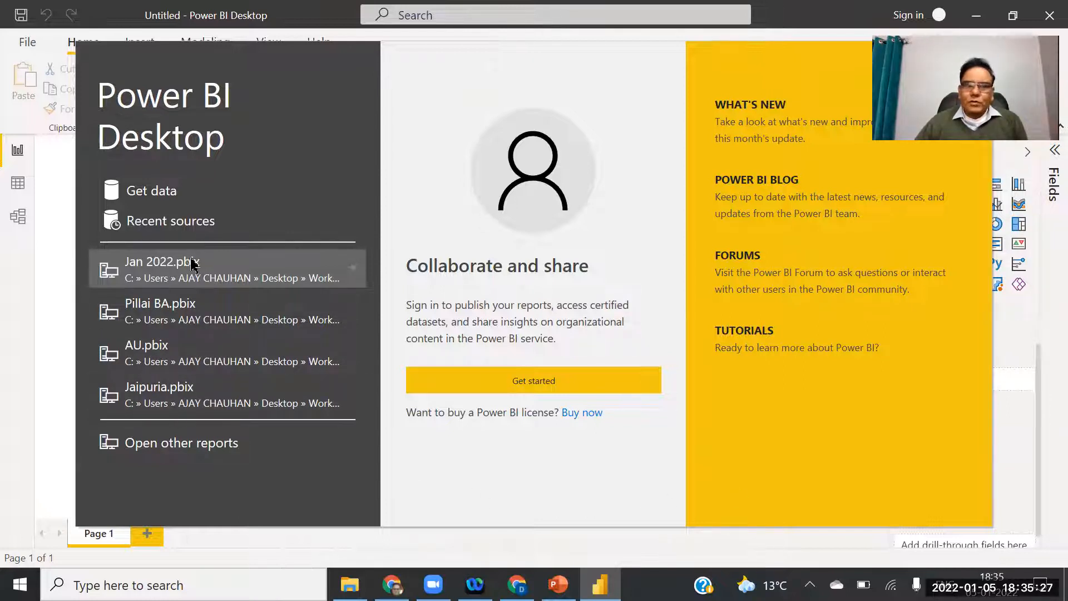
Open Jan 2022.pbix and scroll the page tabs back to show its Title Page.
{"action": "left_click", "coordinate": [164, 265]}
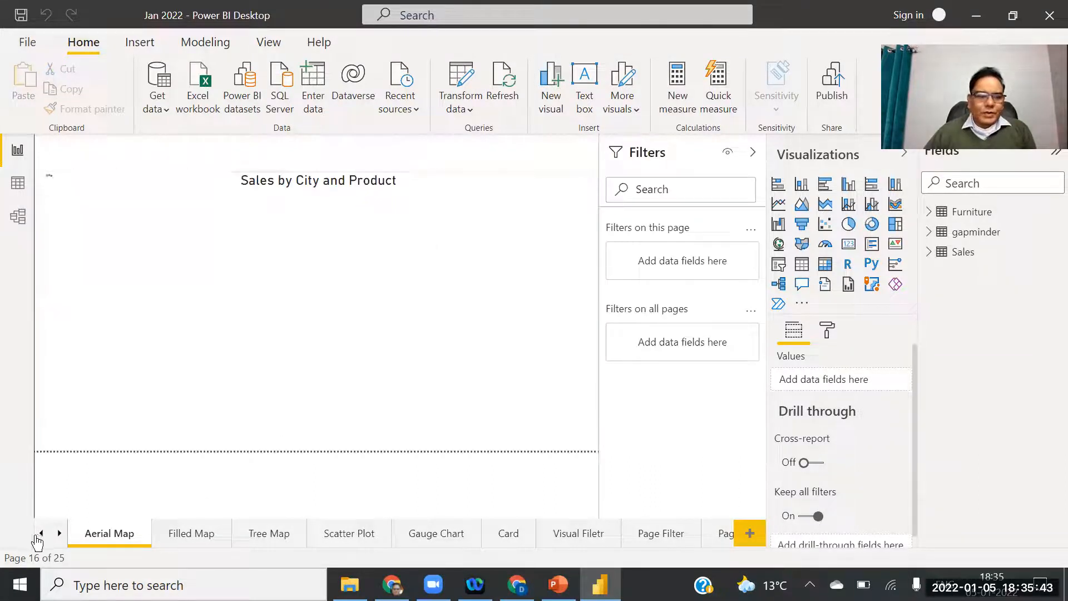
{"action": "left_click", "coordinate": [41, 533]}
{"action": "left_click", "coordinate": [41, 533]}
{"action": "left_click", "coordinate": [41, 533]}
{"action": "left_click", "coordinate": [41, 533]}
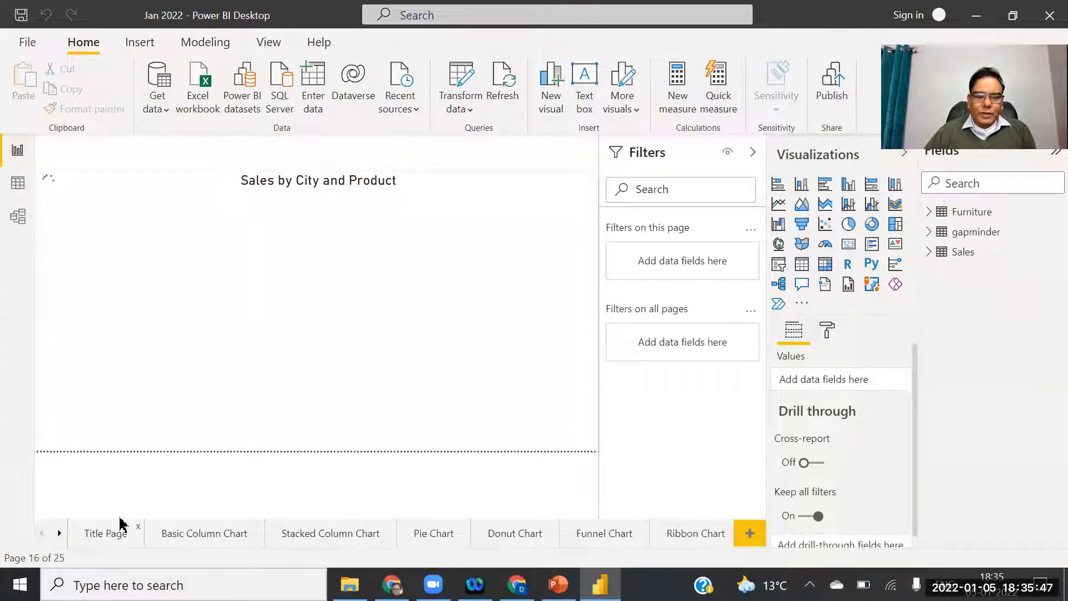
{"action": "left_click", "coordinate": [109, 533]}
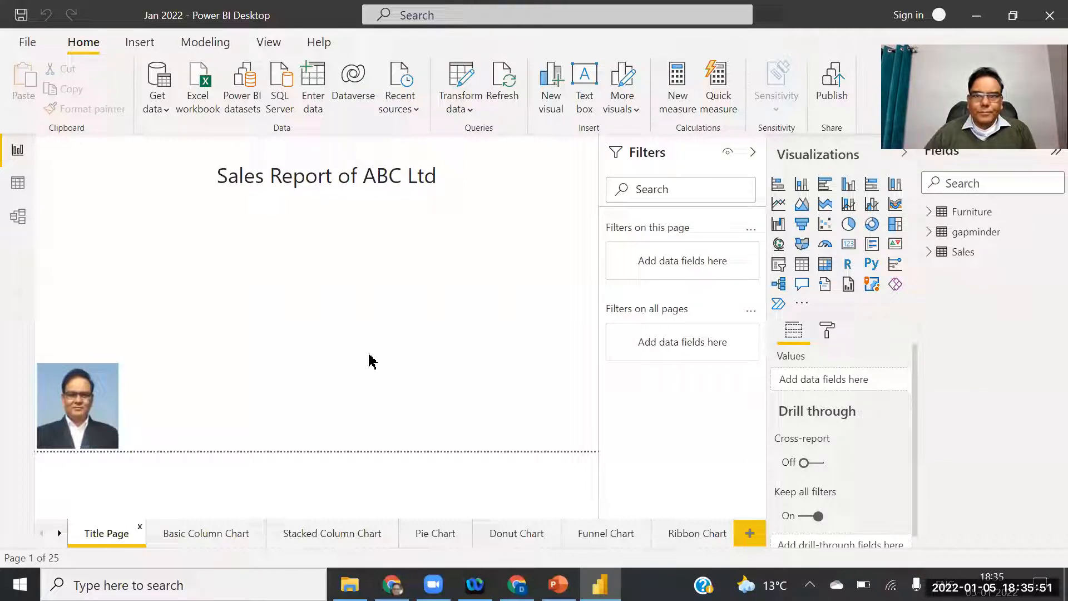
Start a Get data > Web import using the copied Demographics of India Wikipedia URL.
{"action": "left_click", "coordinate": [159, 106]}
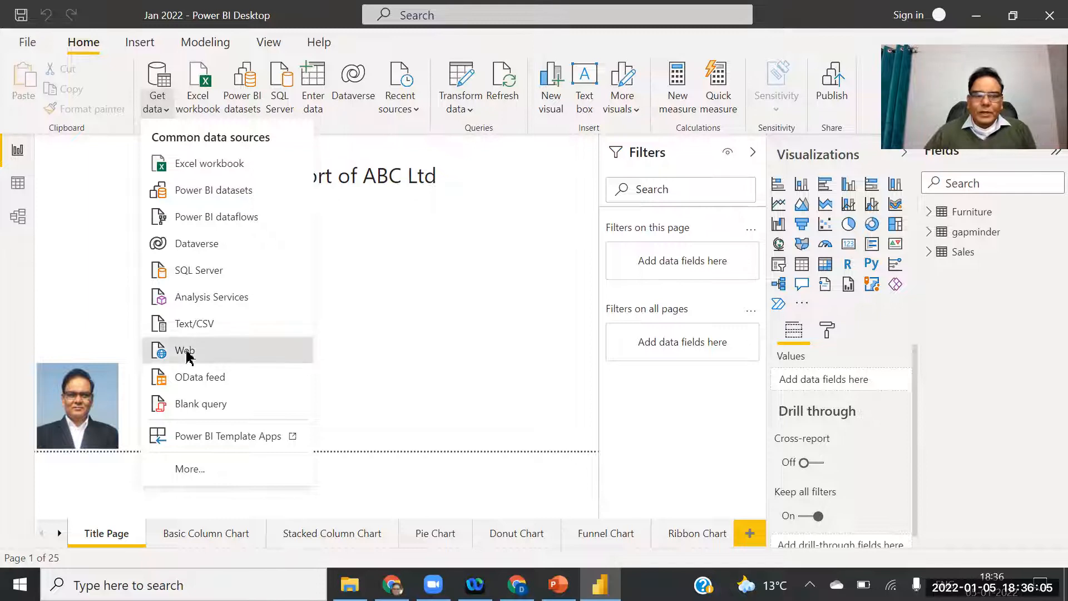
{"action": "left_click", "coordinate": [187, 355]}
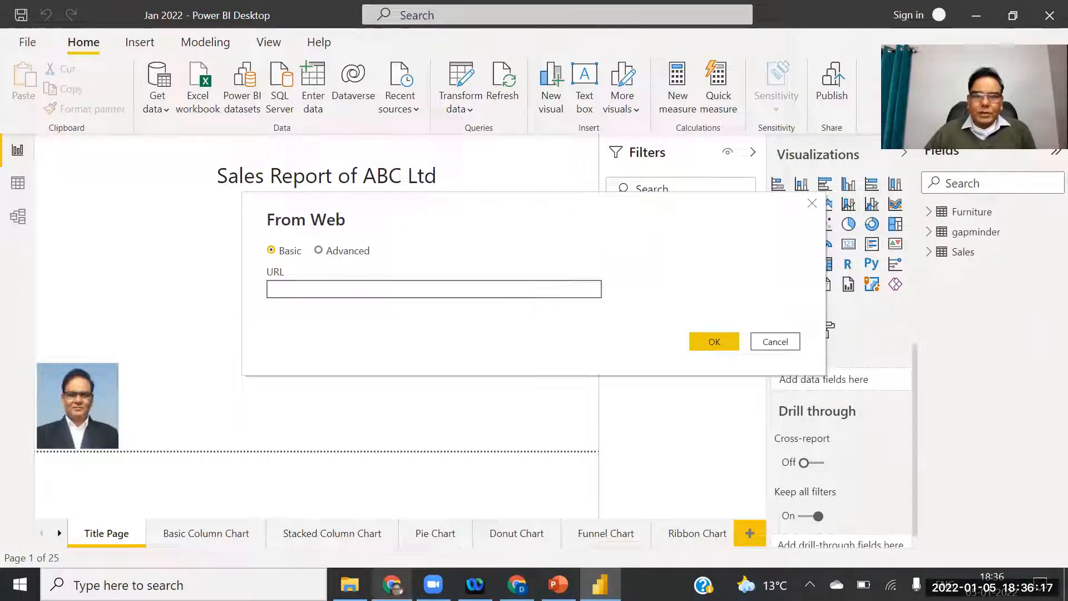
{"action": "left_click", "coordinate": [393, 584]}
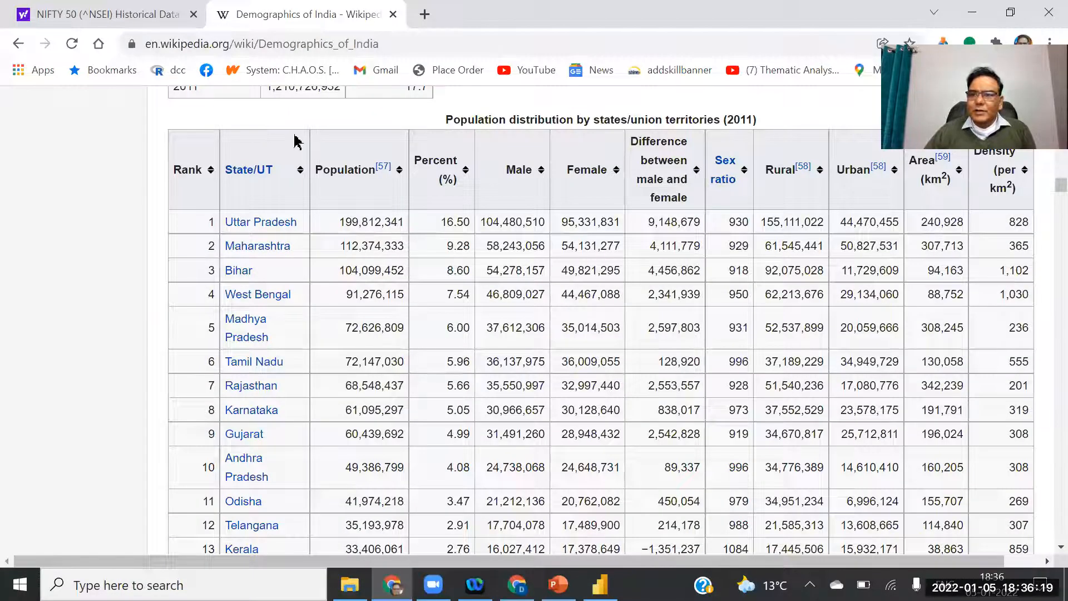
{"action": "left_click", "coordinate": [467, 42]}
{"action": "key", "text": "ctrl+c"}
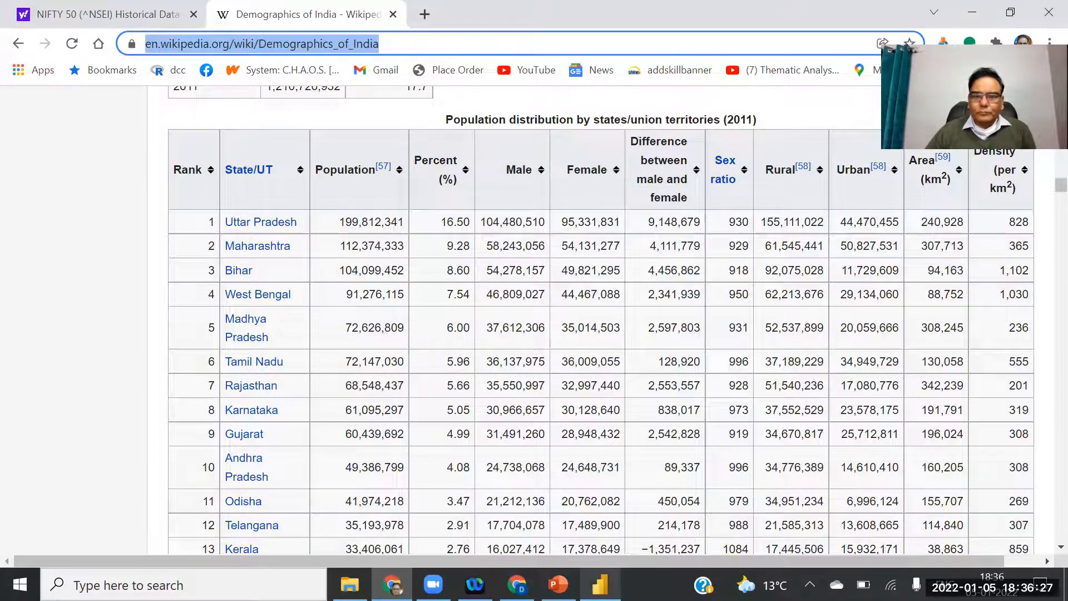
{"action": "left_click", "coordinate": [600, 585]}
{"action": "left_click", "coordinate": [310, 289]}
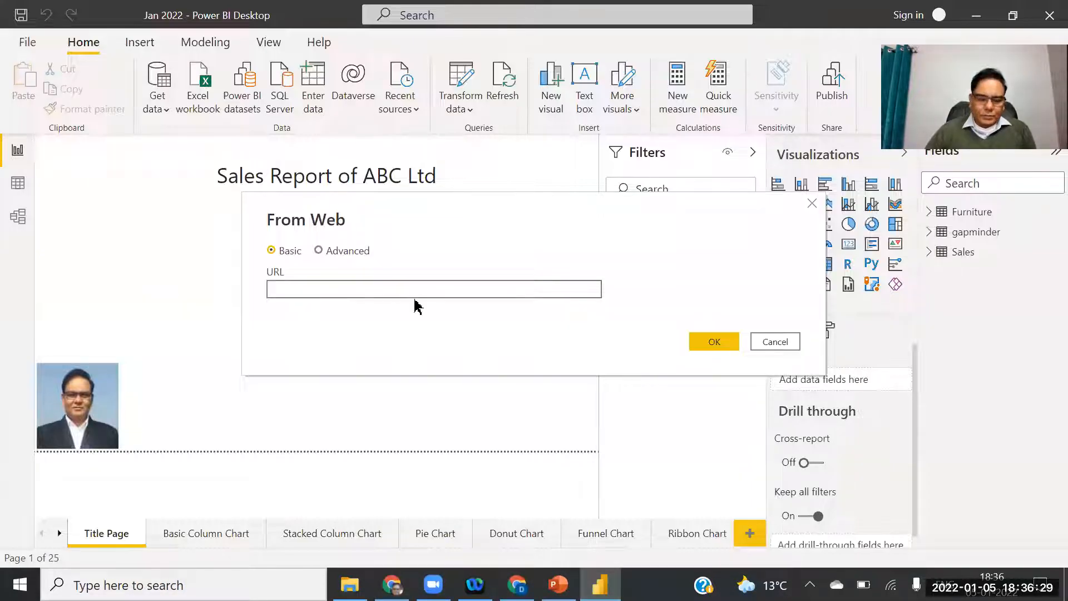
{"action": "key", "text": "ctrl+v"}
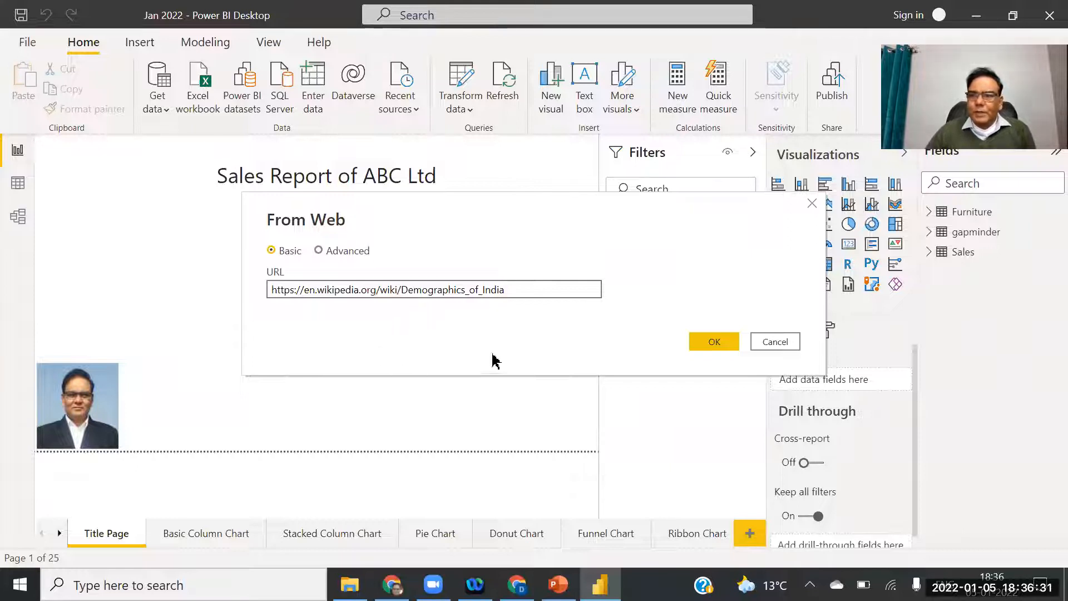
{"action": "left_click", "coordinate": [714, 343]}
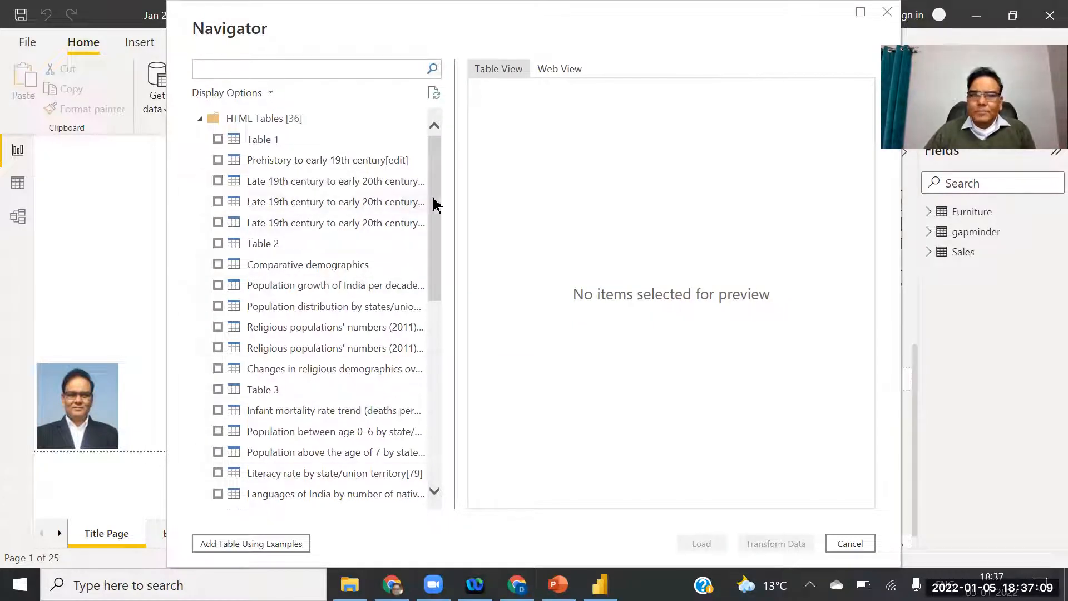
Scroll the Navigator's 36 HTML tables and preview Table 1.
{"action": "scroll", "coordinate": [429, 345], "scroll_direction": "down", "scroll_amount": 4}
{"action": "scroll", "coordinate": [428, 345], "scroll_direction": "down", "scroll_amount": 4}
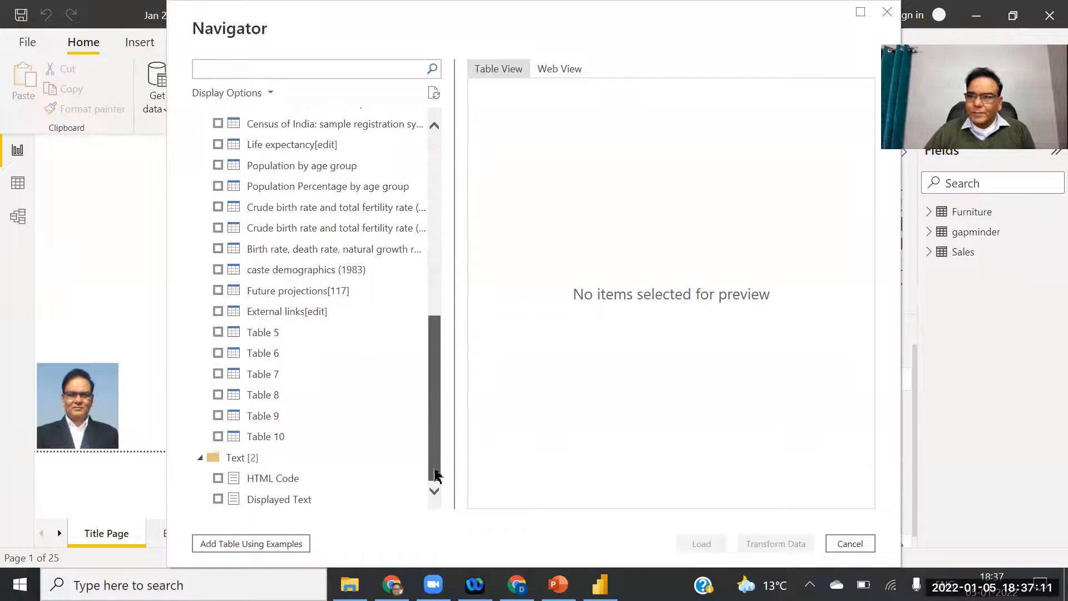
{"action": "scroll", "coordinate": [454, 328], "scroll_direction": "up", "scroll_amount": 15}
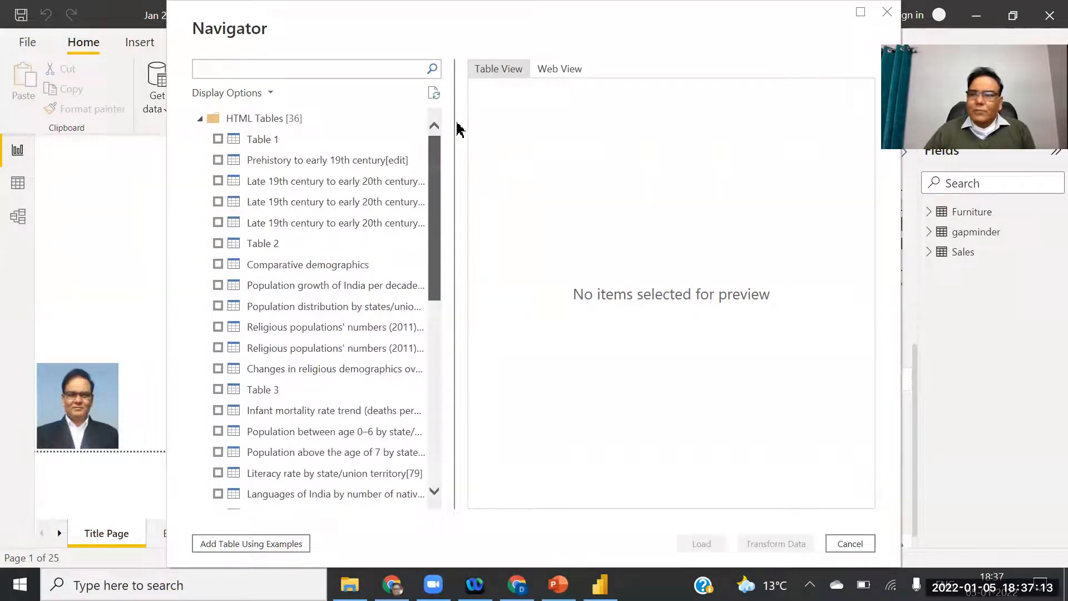
{"action": "scroll", "coordinate": [434, 345], "scroll_direction": "down", "scroll_amount": 8}
{"action": "scroll", "coordinate": [471, 233], "scroll_direction": "up", "scroll_amount": 8}
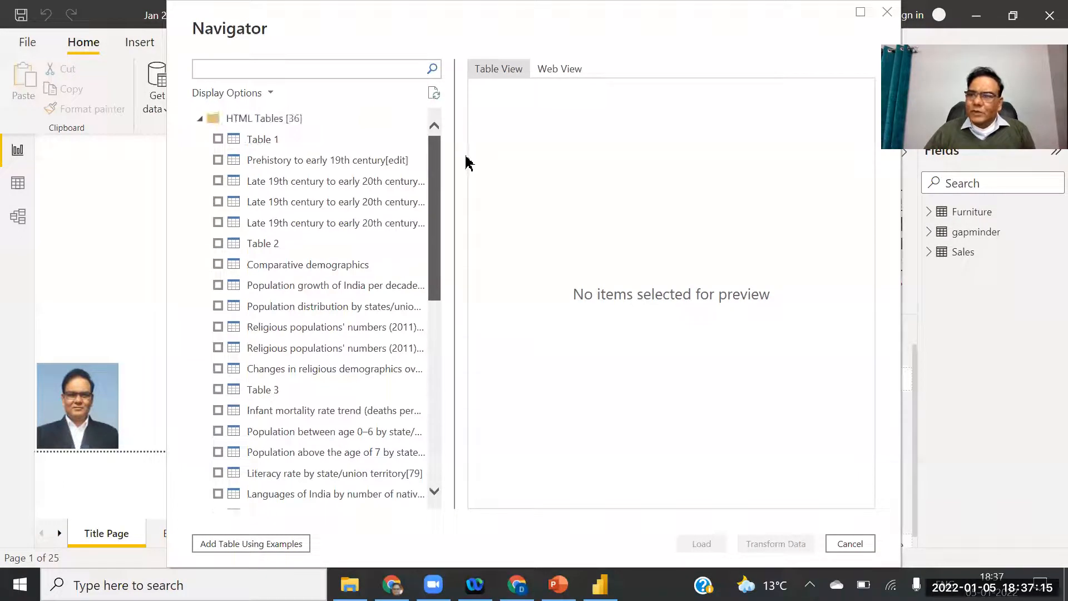
{"action": "left_click", "coordinate": [267, 140]}
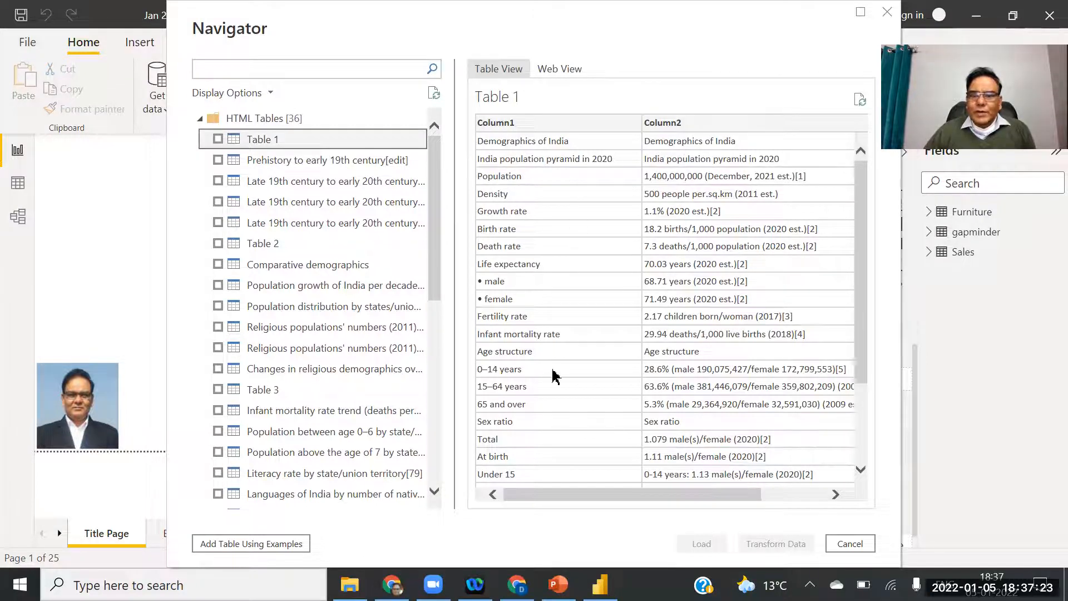
Preview the Prehistory, three late 19th century, Table 2, Comparative demographics, growth and 2011 states tables in turn.
{"action": "left_click", "coordinate": [284, 162]}
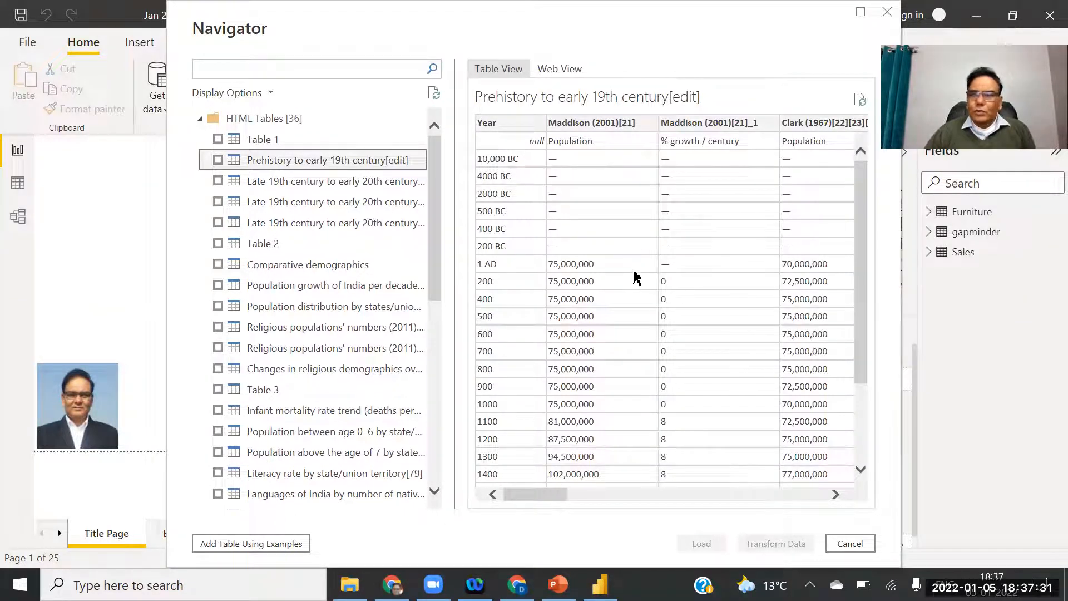
{"action": "left_click", "coordinate": [309, 186]}
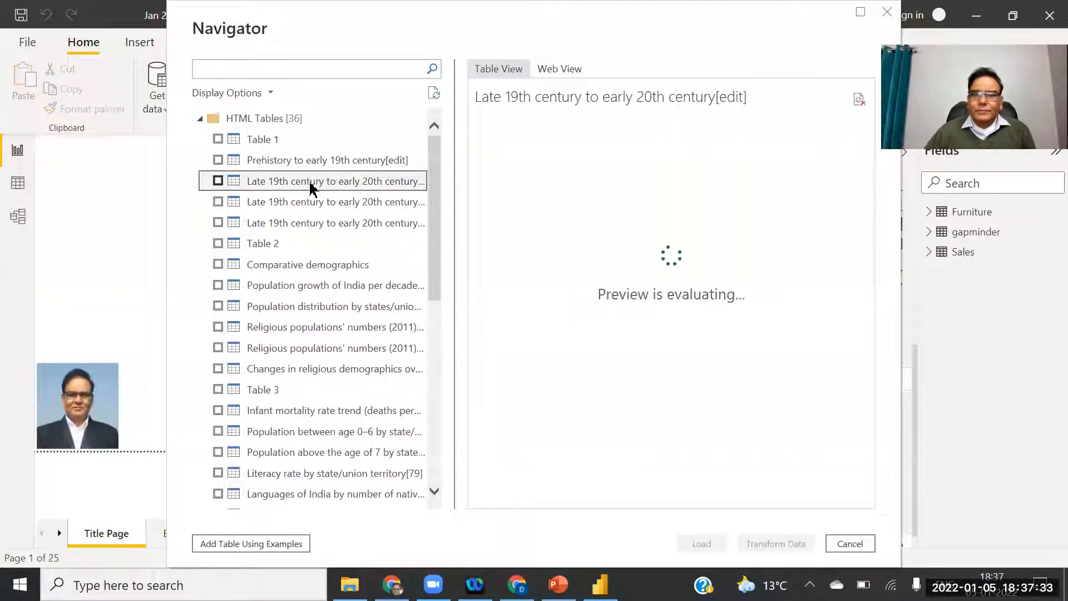
{"action": "left_click", "coordinate": [275, 209]}
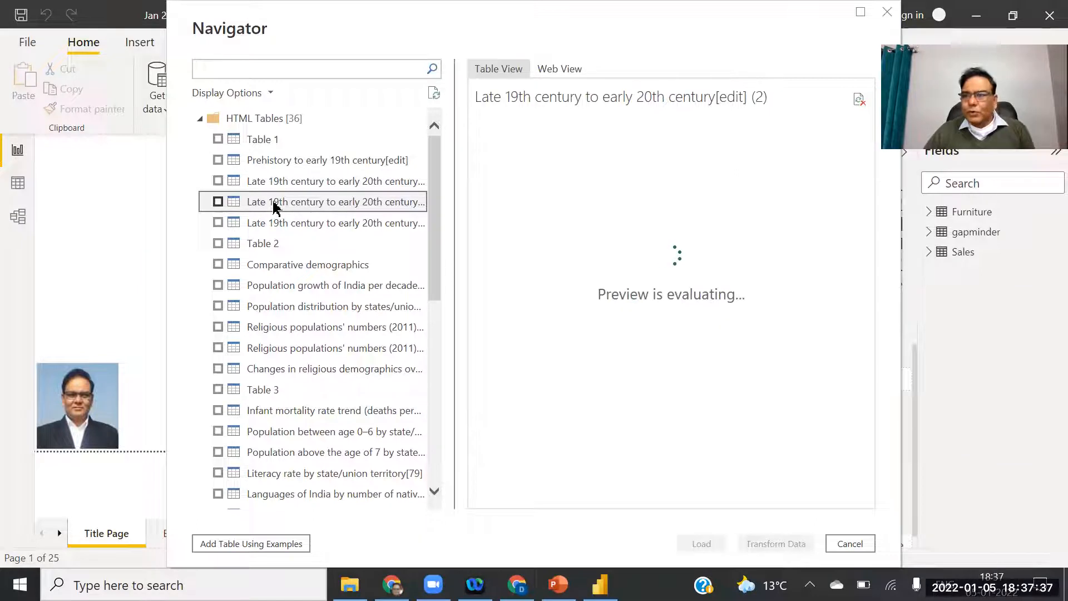
{"action": "left_click", "coordinate": [278, 223]}
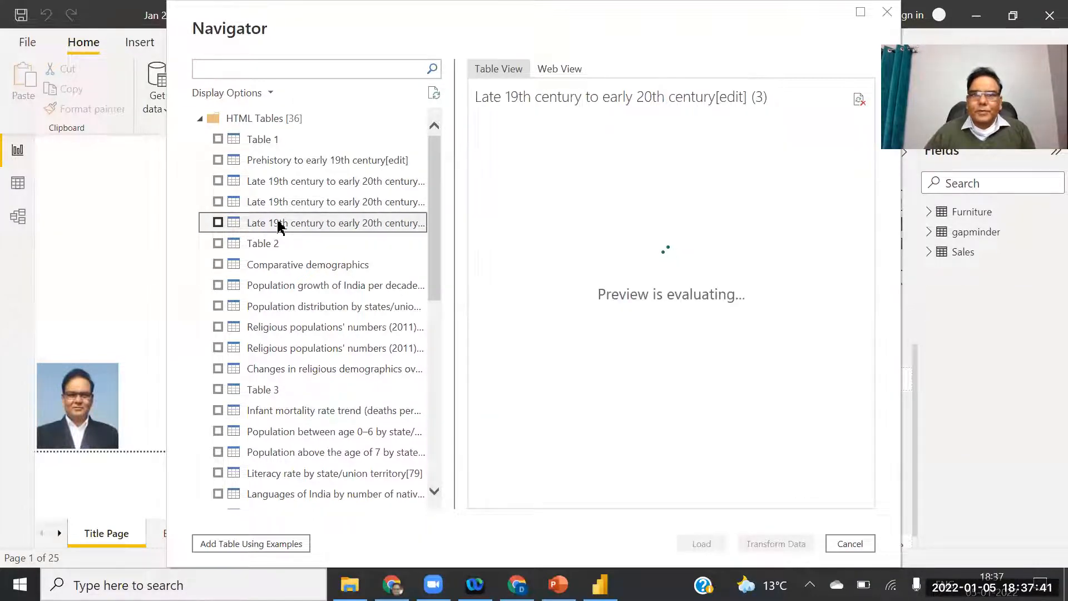
{"action": "left_click", "coordinate": [281, 245]}
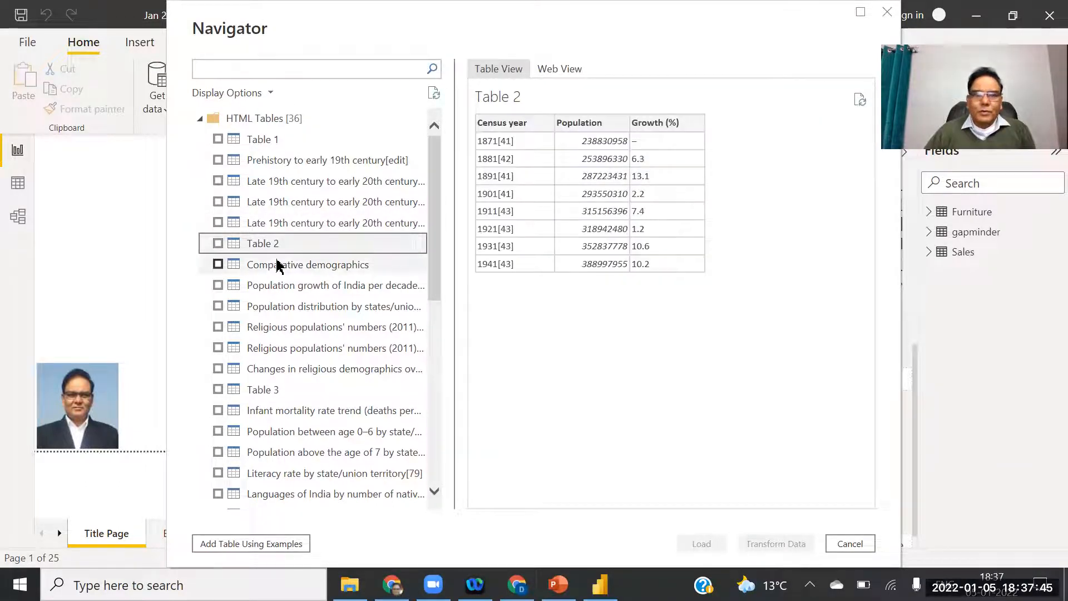
{"action": "left_click", "coordinate": [276, 266]}
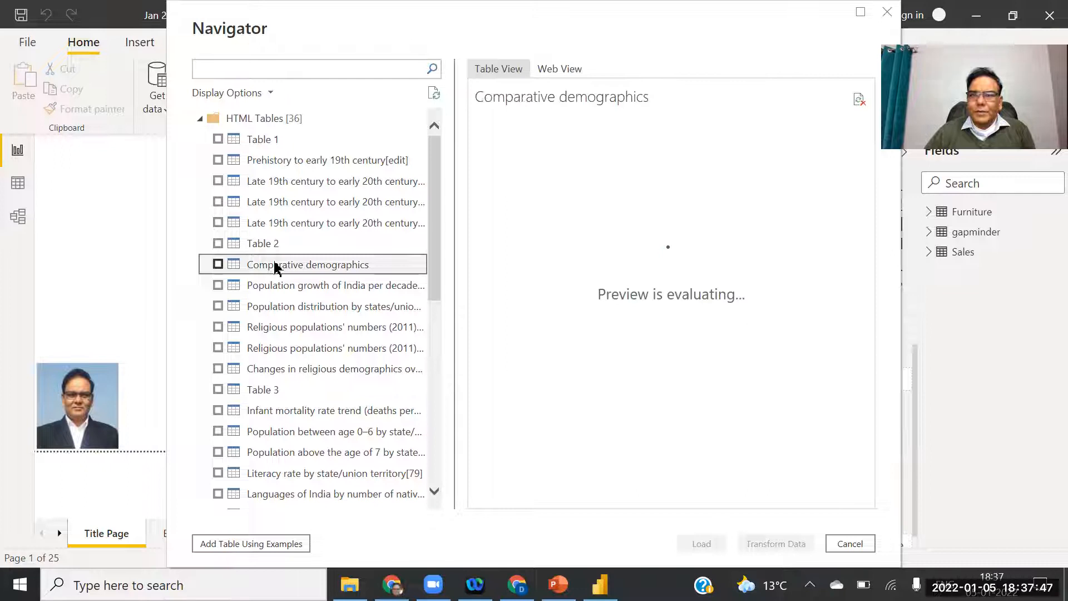
{"action": "left_click", "coordinate": [287, 286]}
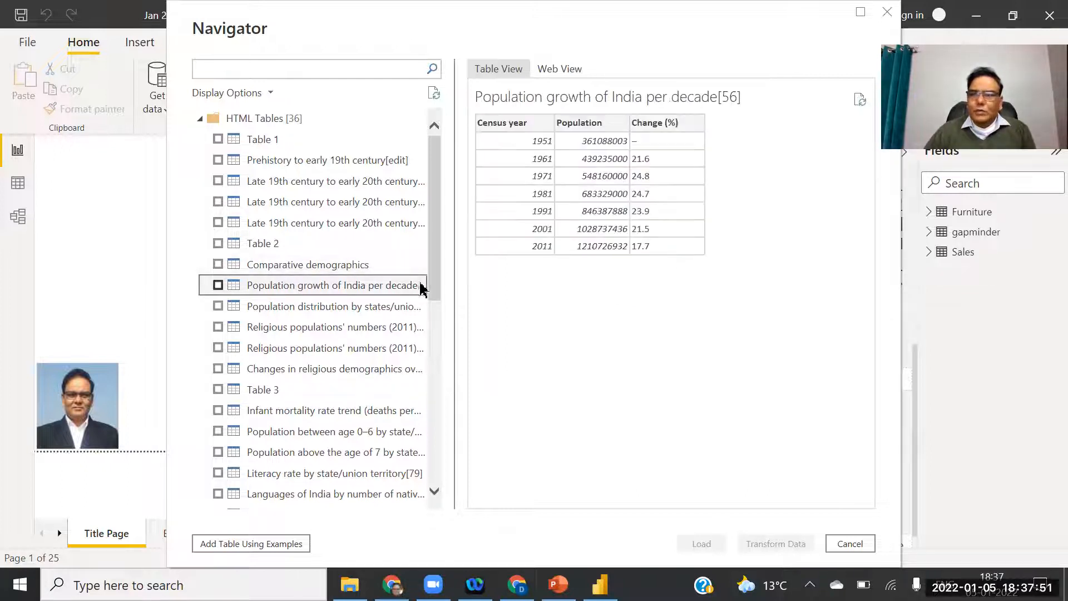
{"action": "left_click", "coordinate": [310, 311]}
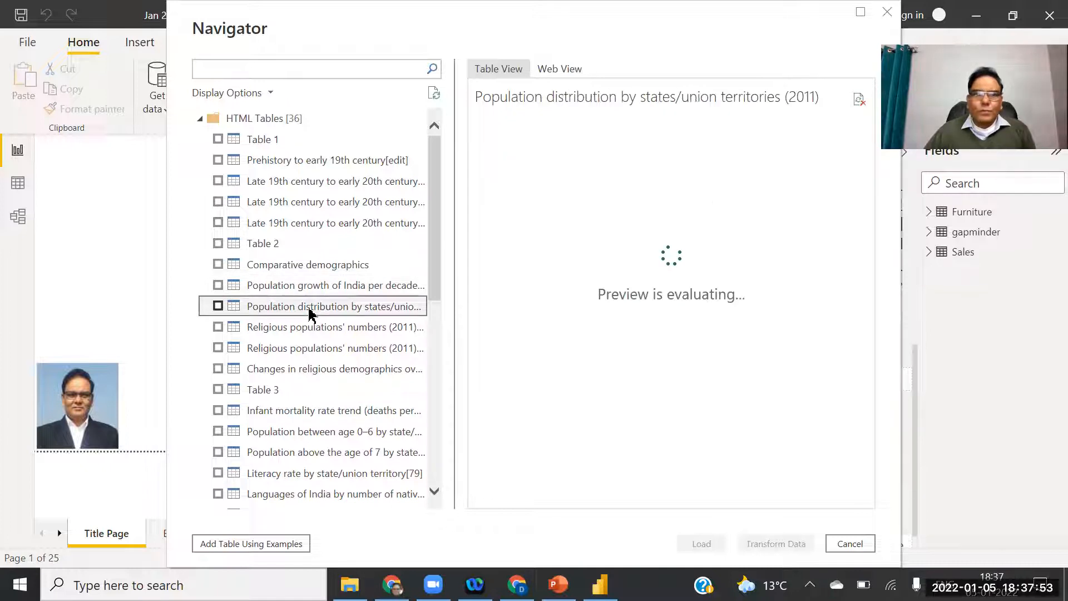
Scroll through the 2011 states population preview's rows and columns, then tick that table.
{"action": "left_click_drag", "start_coordinate": [432, 201], "coordinate": [440, 226]}
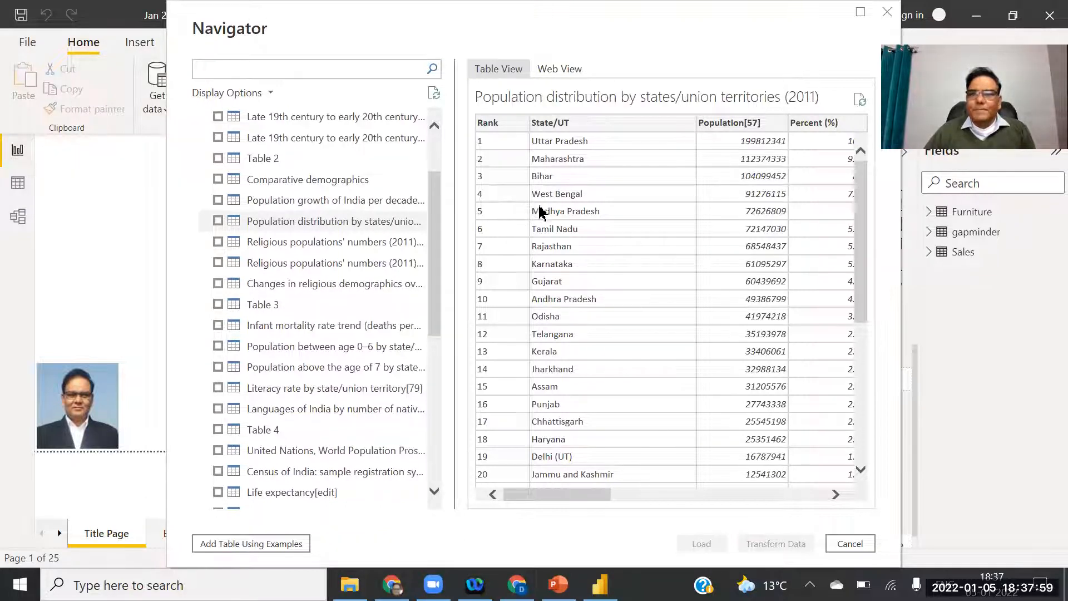
{"action": "scroll", "coordinate": [538, 213], "scroll_direction": "down", "scroll_amount": 6}
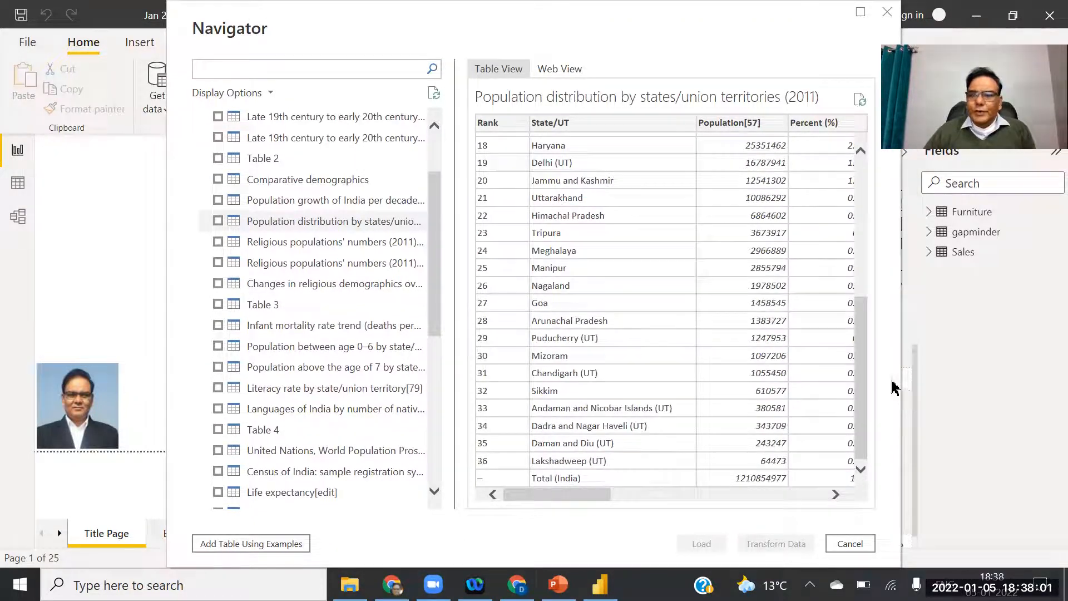
{"action": "left_click_drag", "start_coordinate": [864, 365], "coordinate": [843, 191]}
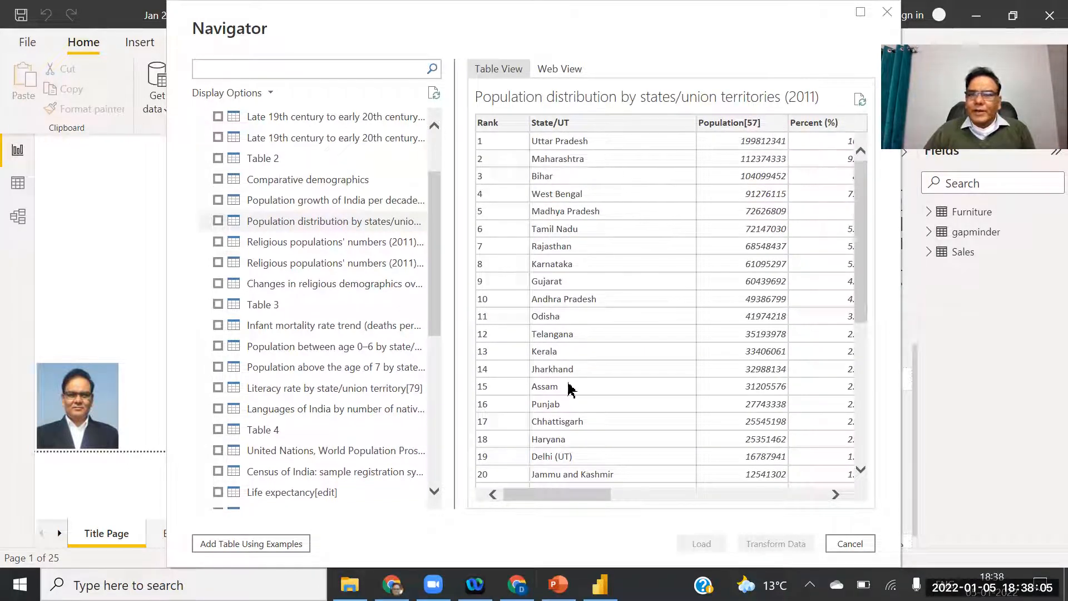
{"action": "left_click_drag", "start_coordinate": [538, 503], "coordinate": [811, 497]}
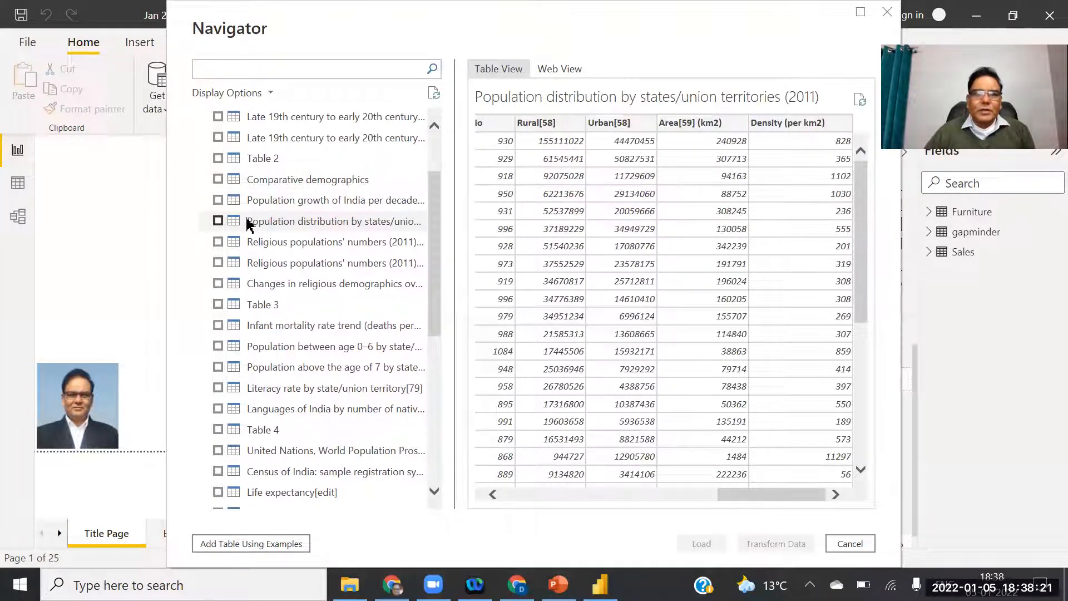
{"action": "left_click", "coordinate": [218, 222]}
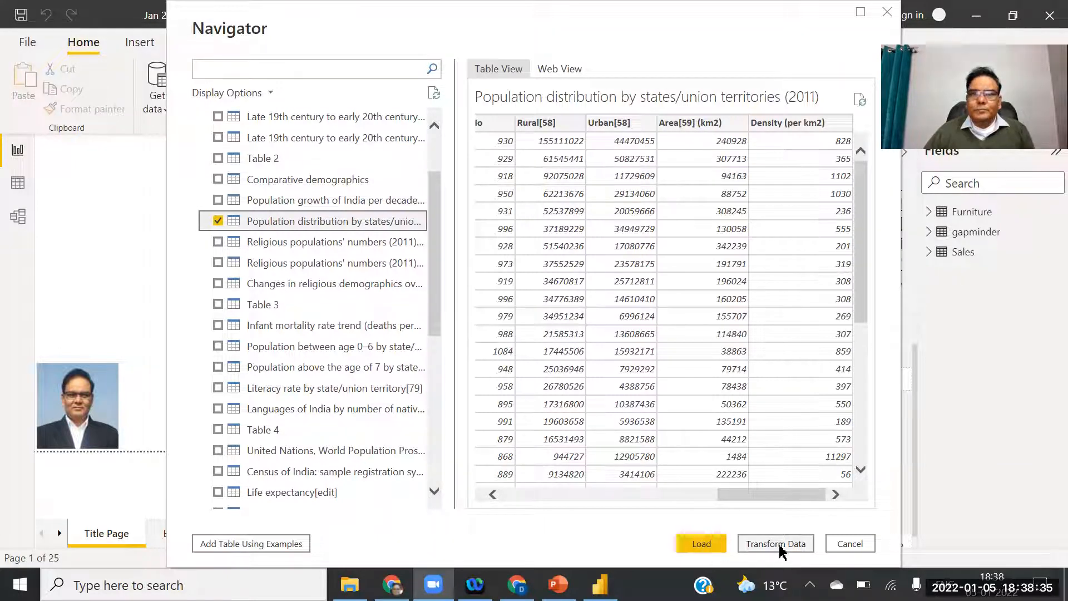
Load the ticked 2011 states population distribution table into the model.
{"action": "left_click", "coordinate": [702, 545]}
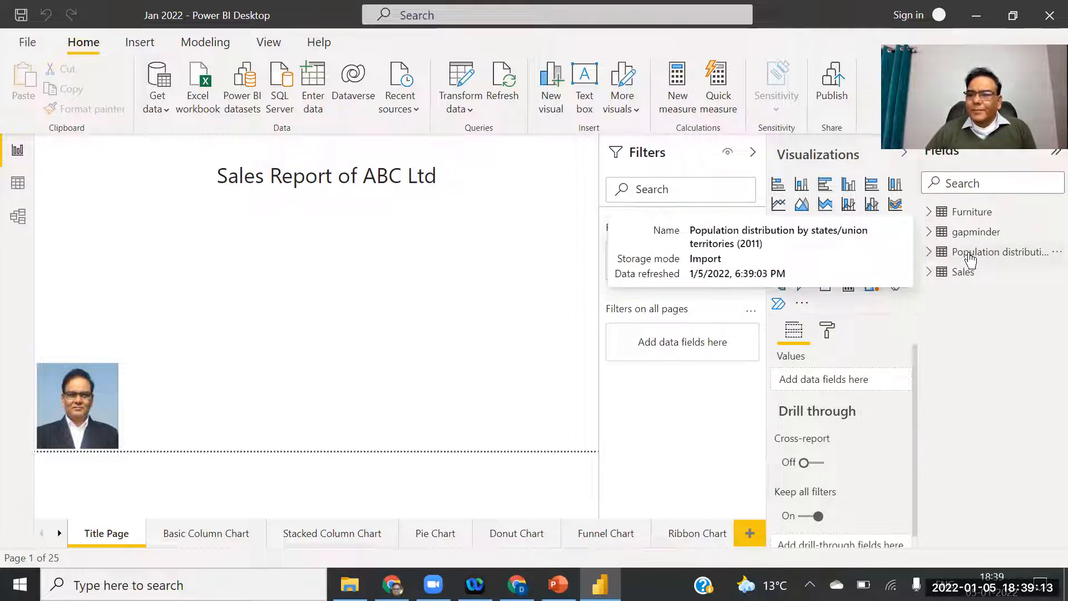
Check the loaded tables in Data view, then go back to the Report view.
{"action": "left_click", "coordinate": [17, 183]}
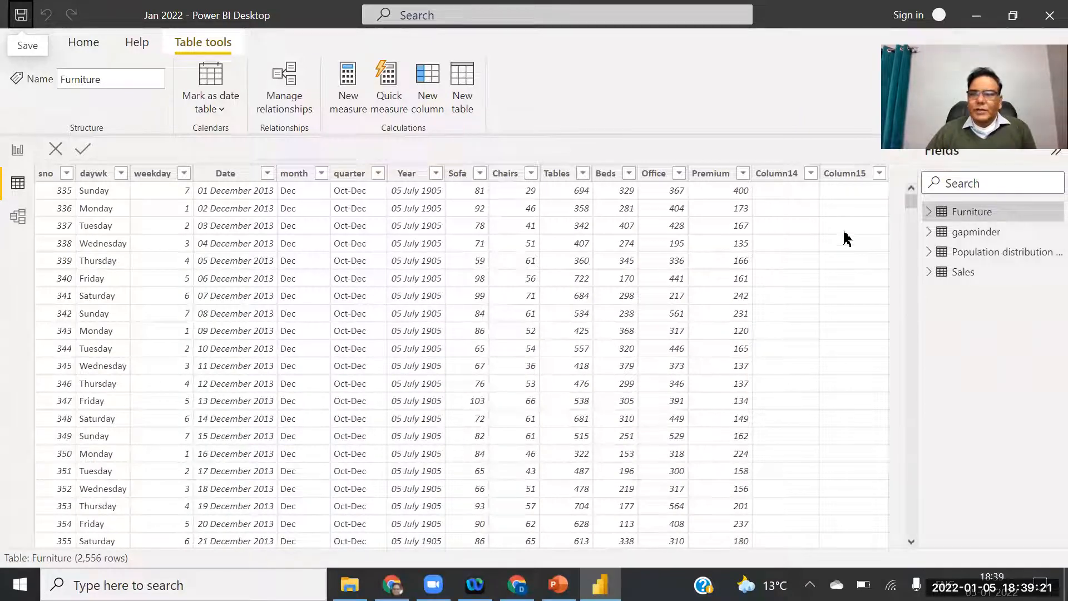
{"action": "mouse_move", "coordinate": [911, 203]}
{"action": "left_mouse_down"}
{"action": "mouse_move", "coordinate": [913, 337]}
{"action": "mouse_move", "coordinate": [902, 179]}
{"action": "mouse_move", "coordinate": [910, 232]}
{"action": "mouse_move", "coordinate": [910, 201]}
{"action": "left_mouse_up"}
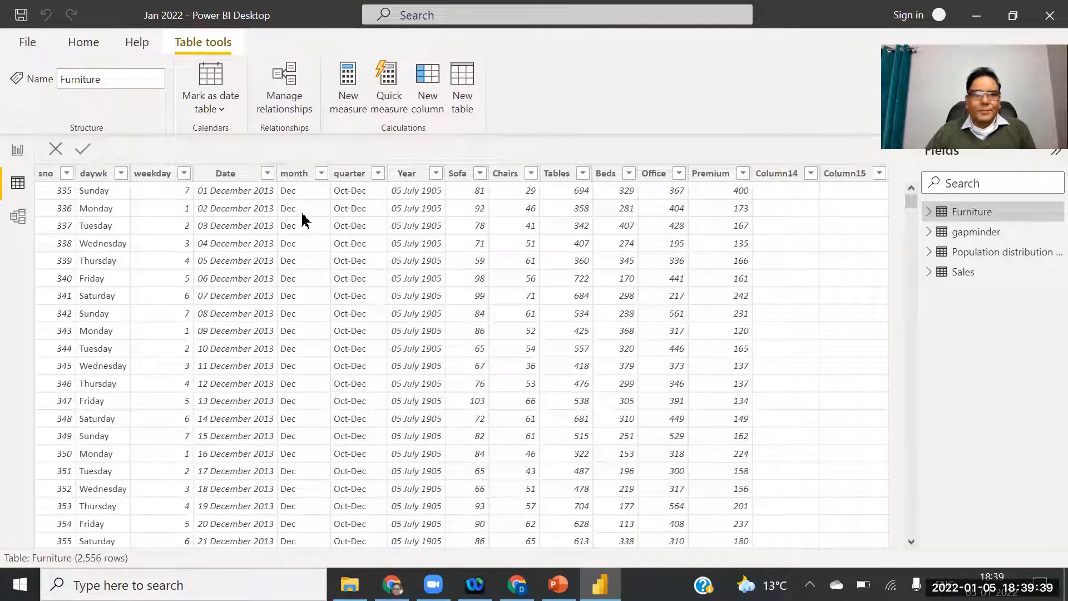
{"action": "left_click", "coordinate": [16, 158]}
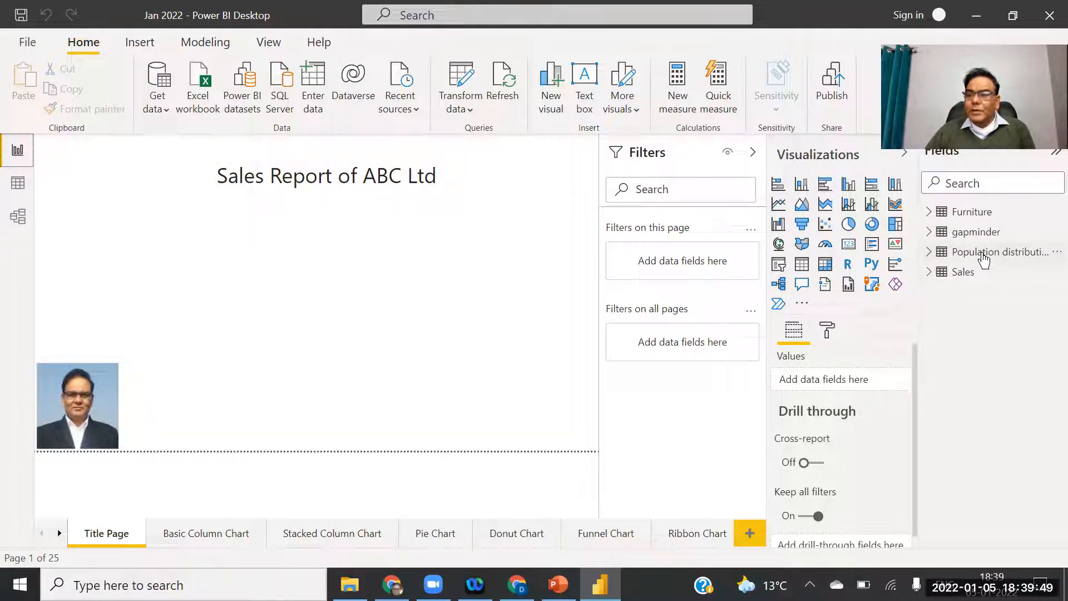
{"action": "right_click", "coordinate": [1021, 254]}
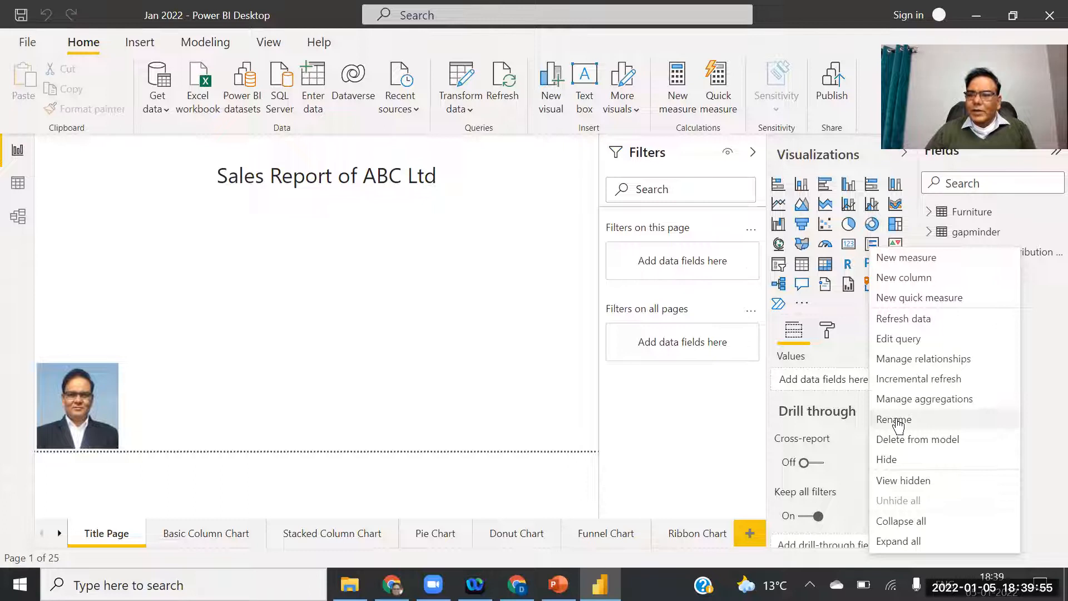
{"action": "left_click", "coordinate": [896, 419]}
{"action": "double_click", "coordinate": [1002, 255]}
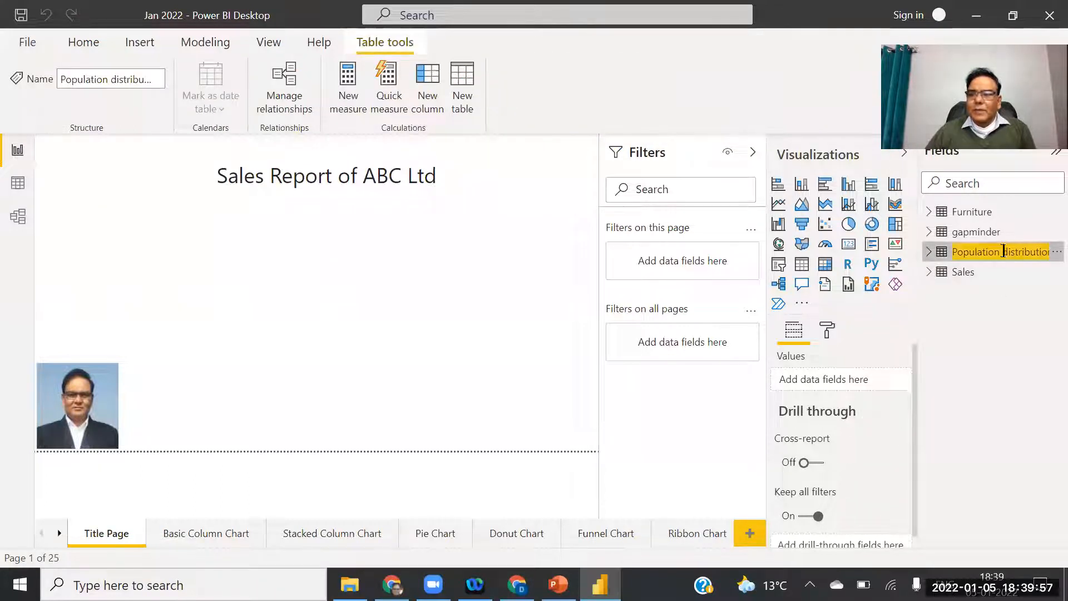
{"action": "key", "text": "Escape"}
{"action": "type", "text": "Data"}
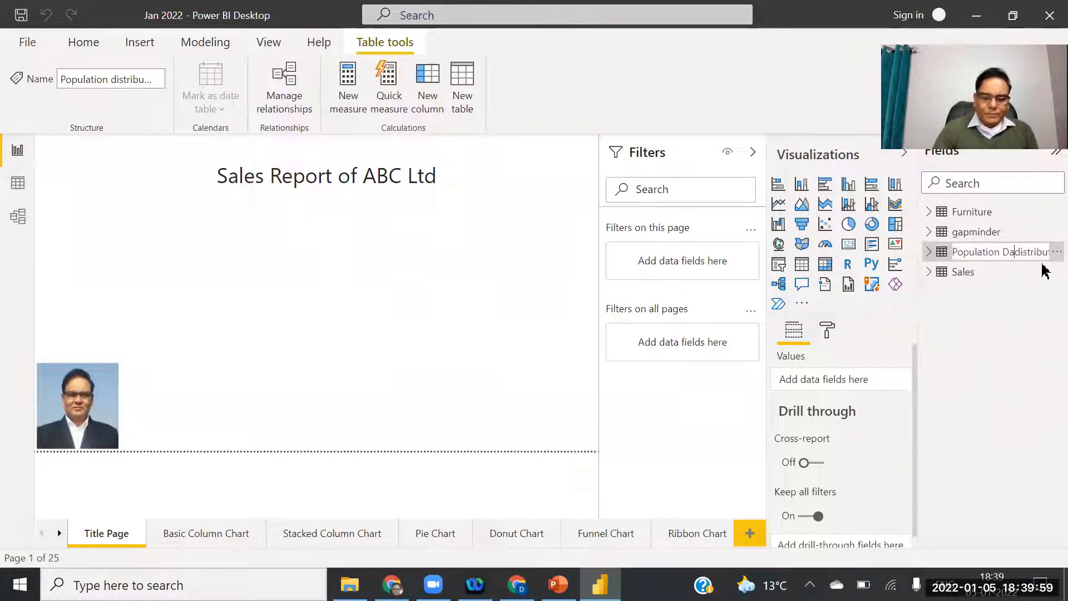
{"action": "key", "text": "Delete"}
{"action": "key", "text": "Delete"}
{"action": "key", "text": "Delete"}
{"action": "key", "text": "Delete"}
{"action": "key", "text": "Delete"}
{"action": "key", "text": "Delete"}
{"action": "key", "text": "Delete"}
{"action": "key", "text": "Delete"}
{"action": "key", "text": "Delete"}
{"action": "key", "text": "Delete"}
{"action": "key", "text": "Delete"}
{"action": "key", "text": "Delete"}
{"action": "key", "text": "Delete"}
{"action": "key", "text": "Delete"}
{"action": "key", "text": "Delete"}
{"action": "key", "text": "Delete"}
{"action": "key", "text": "Delete"}
{"action": "key", "text": "Delete"}
{"action": "key", "text": "Delete"}
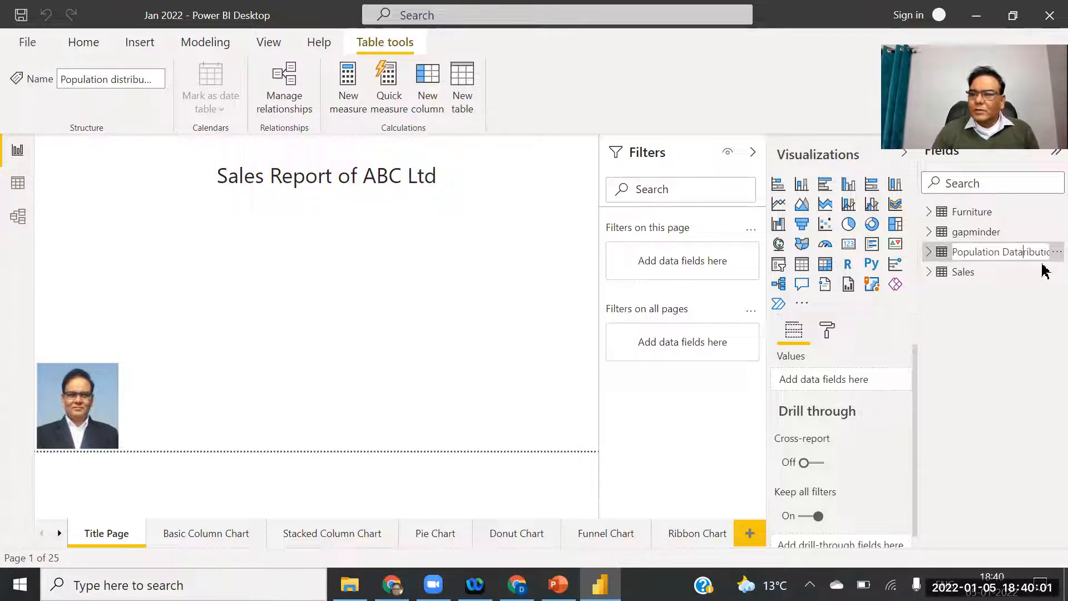
{"action": "key", "text": "Delete"}
{"action": "key", "text": "Delete"}
{"action": "key", "text": "Delete"}
{"action": "key", "text": "Delete"}
{"action": "key", "text": "Delete"}
{"action": "key", "text": "Delete"}
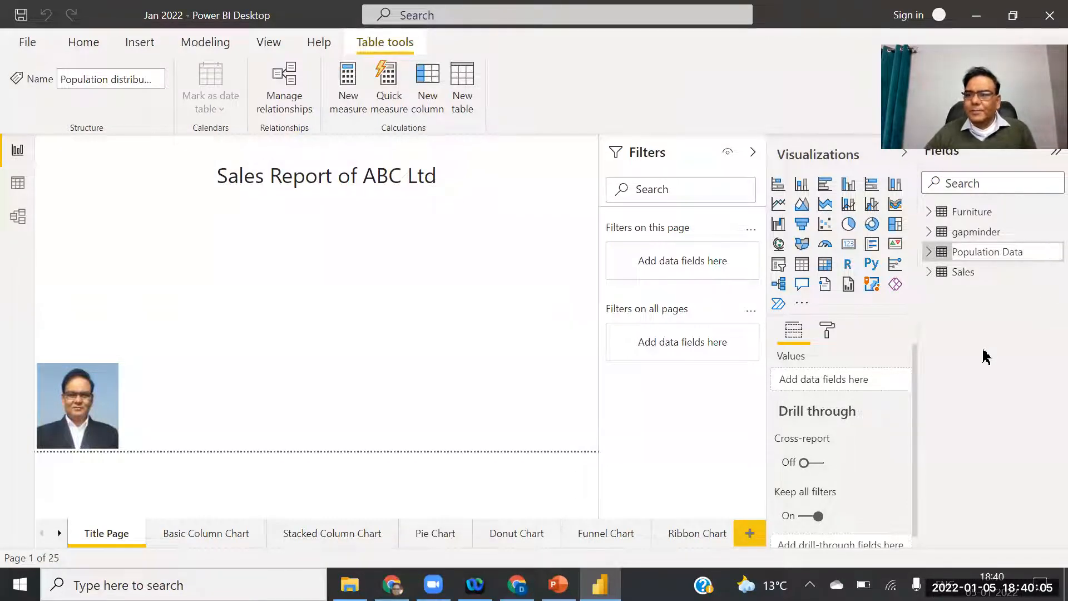
{"action": "left_click", "coordinate": [968, 337]}
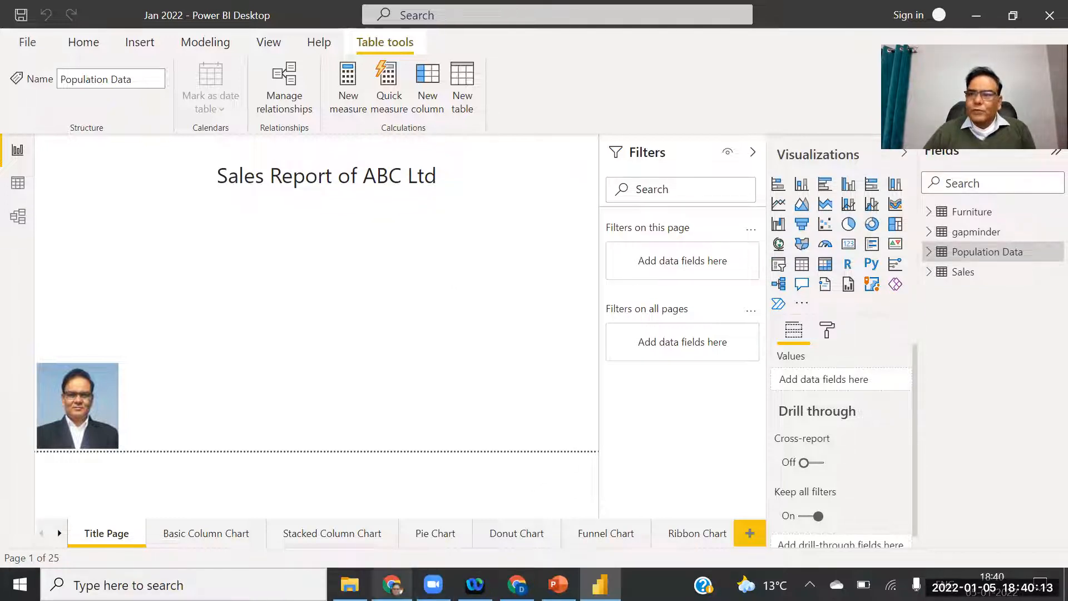
{"action": "left_click", "coordinate": [389, 585]}
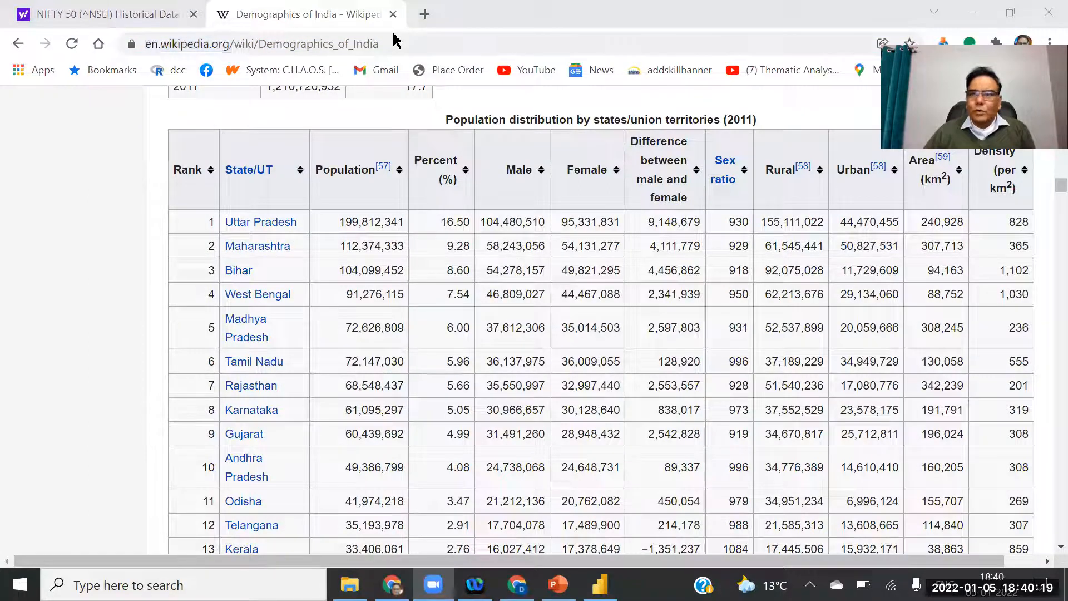
Close the Demographics of India tab and copy the NIFTY 50 history page URL for Power BI.
{"action": "left_click", "coordinate": [393, 14]}
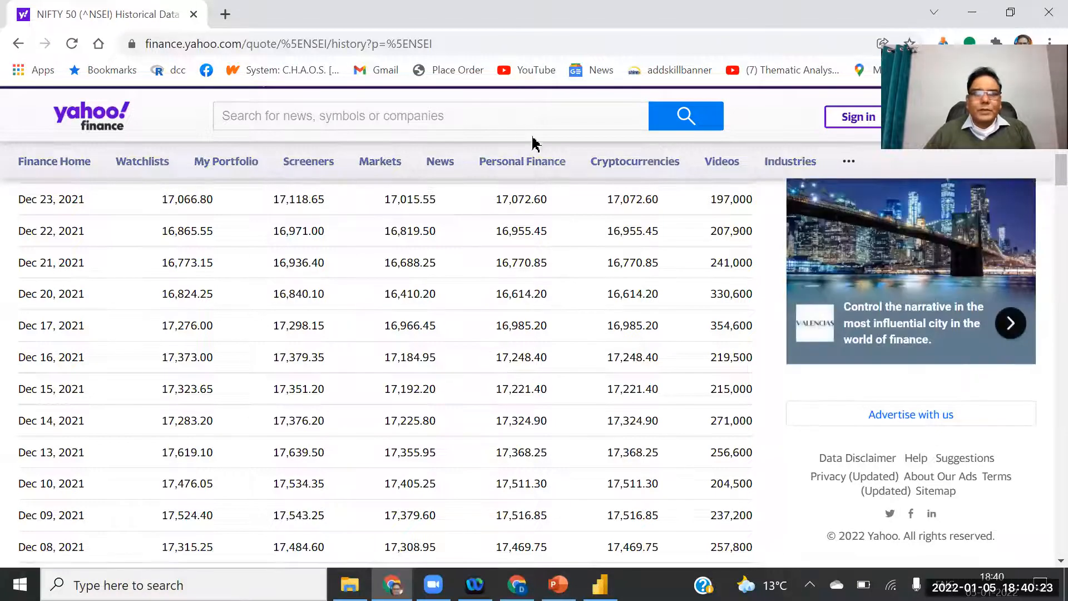
{"action": "left_click", "coordinate": [451, 41]}
{"action": "key", "text": "ctrl+c"}
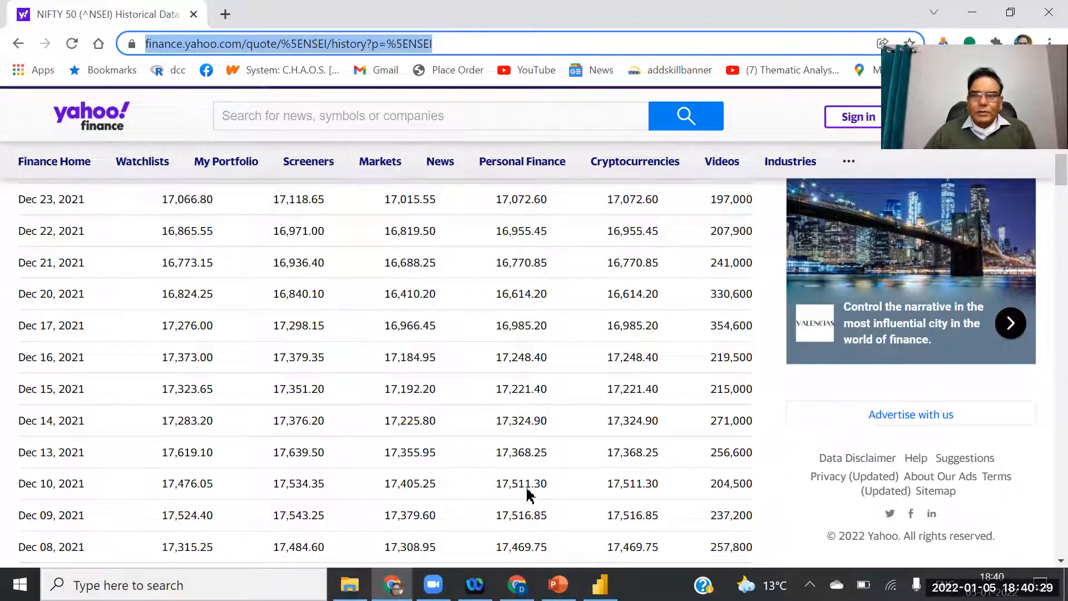
{"action": "key", "text": "alt+Tab"}
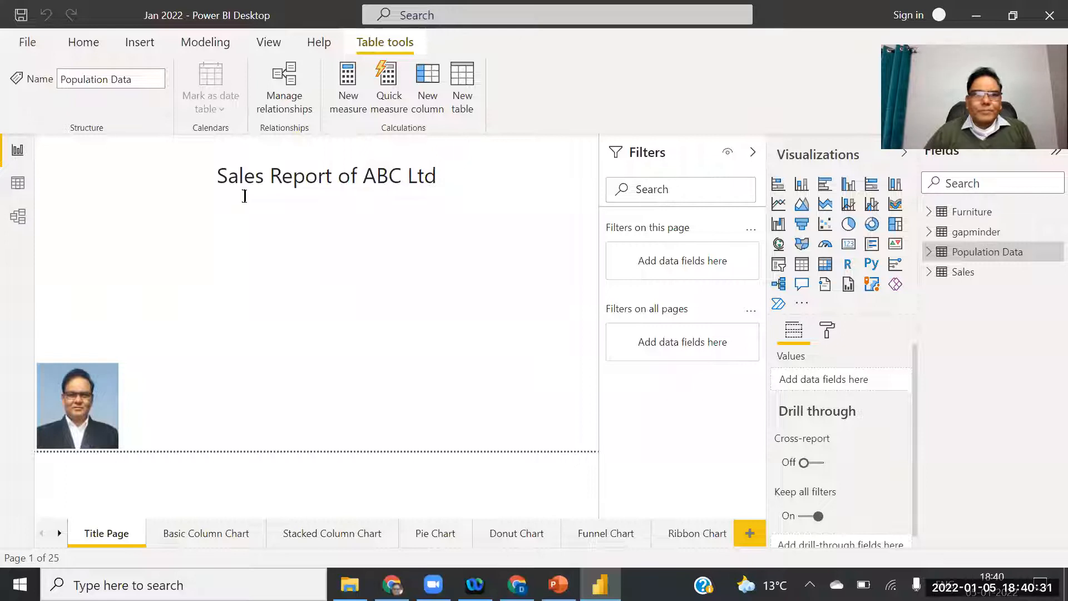
Start a Web data import using the pasted Yahoo Finance NIFTY 50 history URL.
{"action": "left_click", "coordinate": [86, 43]}
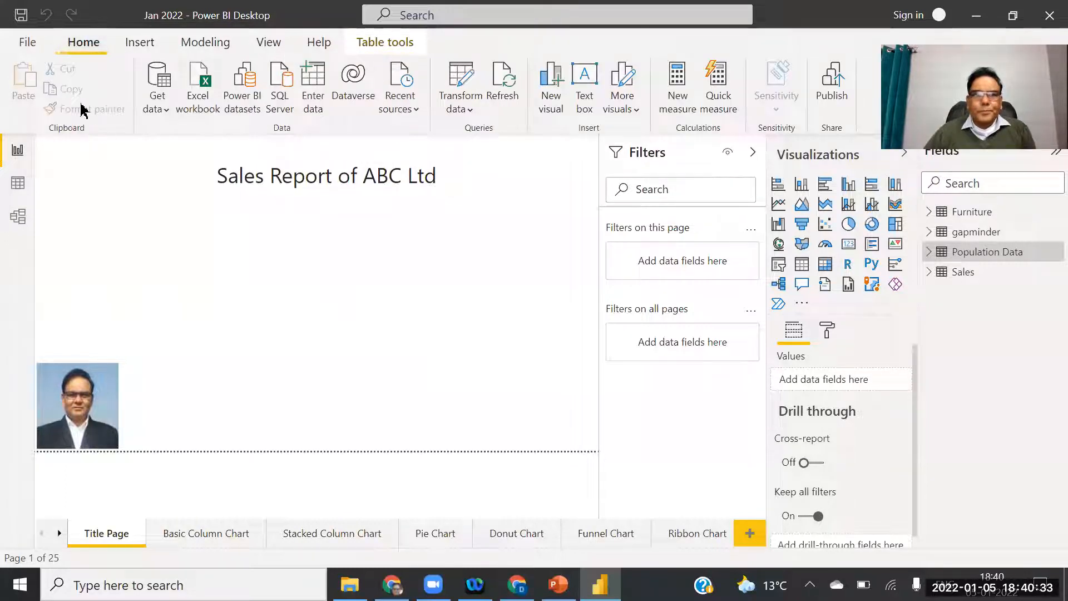
{"action": "left_click", "coordinate": [156, 111]}
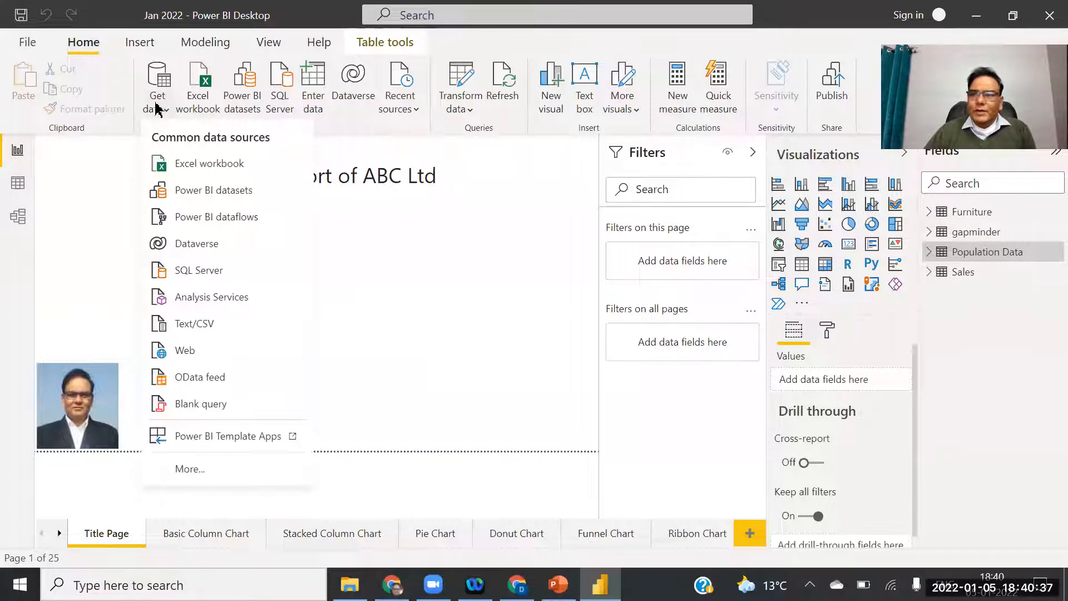
{"action": "left_click", "coordinate": [187, 352]}
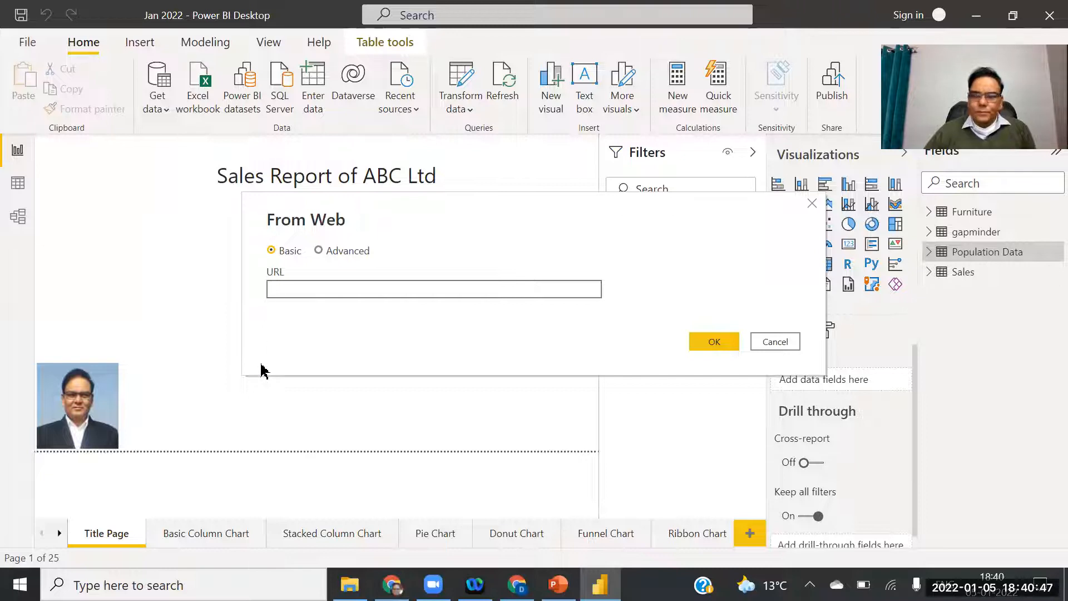
{"action": "key", "text": "ctrl+v"}
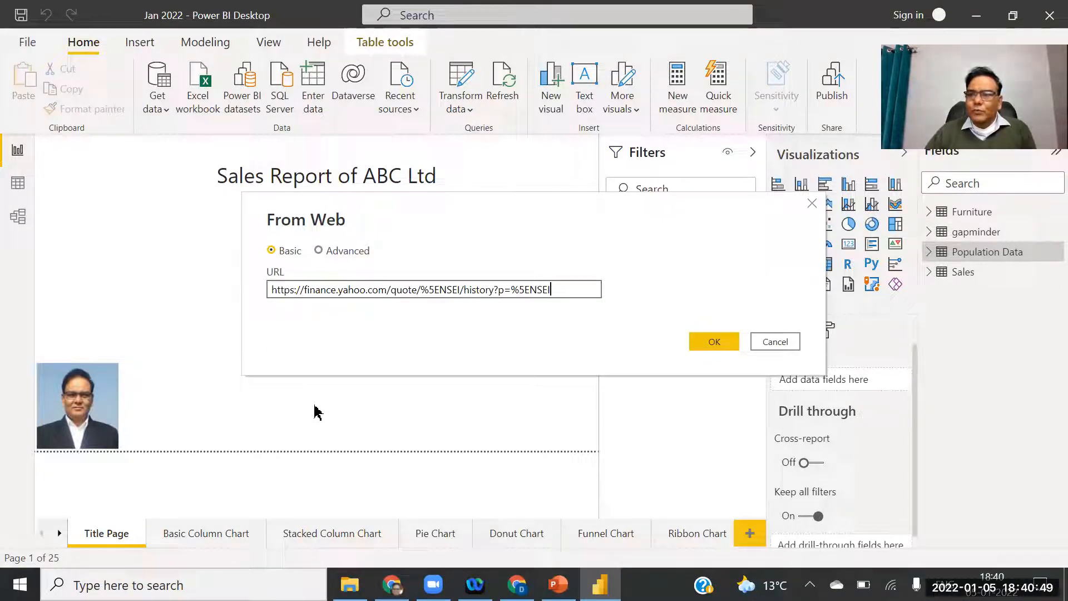
{"action": "left_click", "coordinate": [712, 342]}
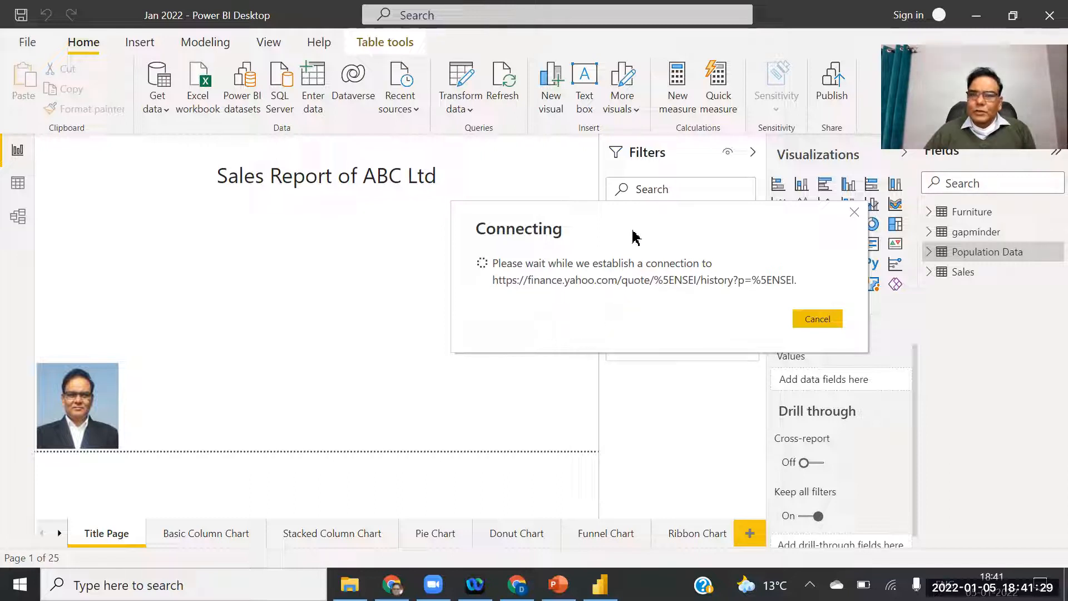
Move the connection progress window aside while the NIFTY 50 page loads.
{"action": "left_click_drag", "start_coordinate": [636, 223], "coordinate": [497, 226]}
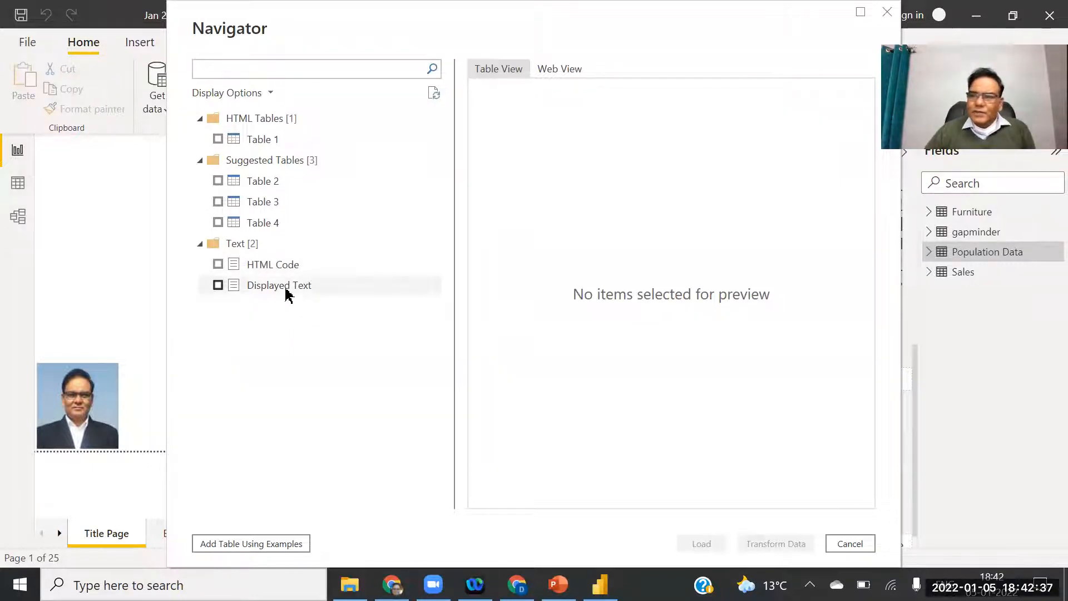
Preview the page's Displayed Text and HTML Code, then tick Table 4 to see price history.
{"action": "left_click", "coordinate": [258, 286]}
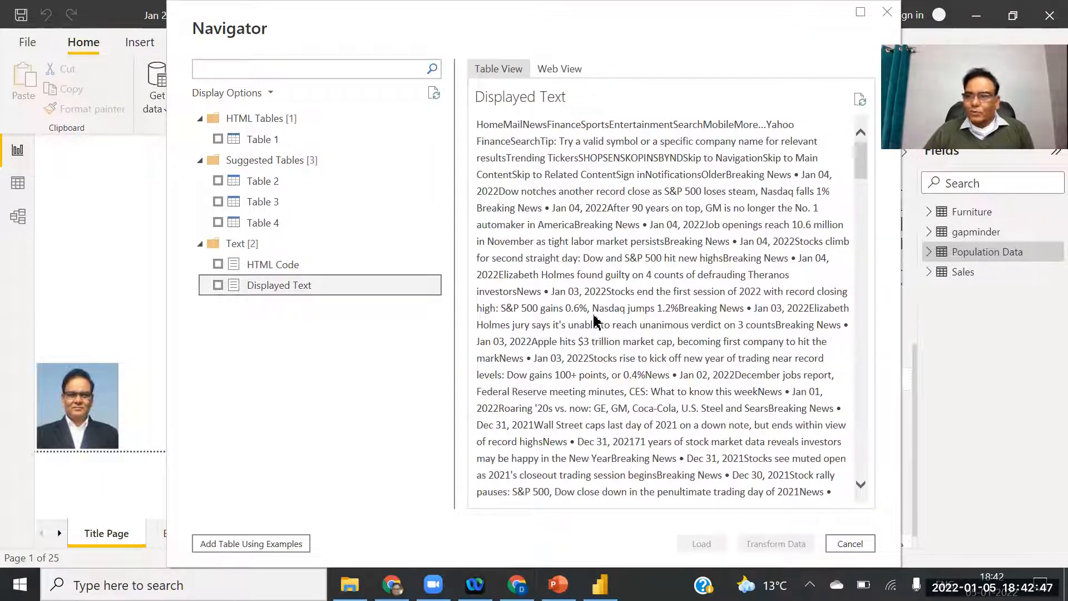
{"action": "left_click", "coordinate": [242, 267]}
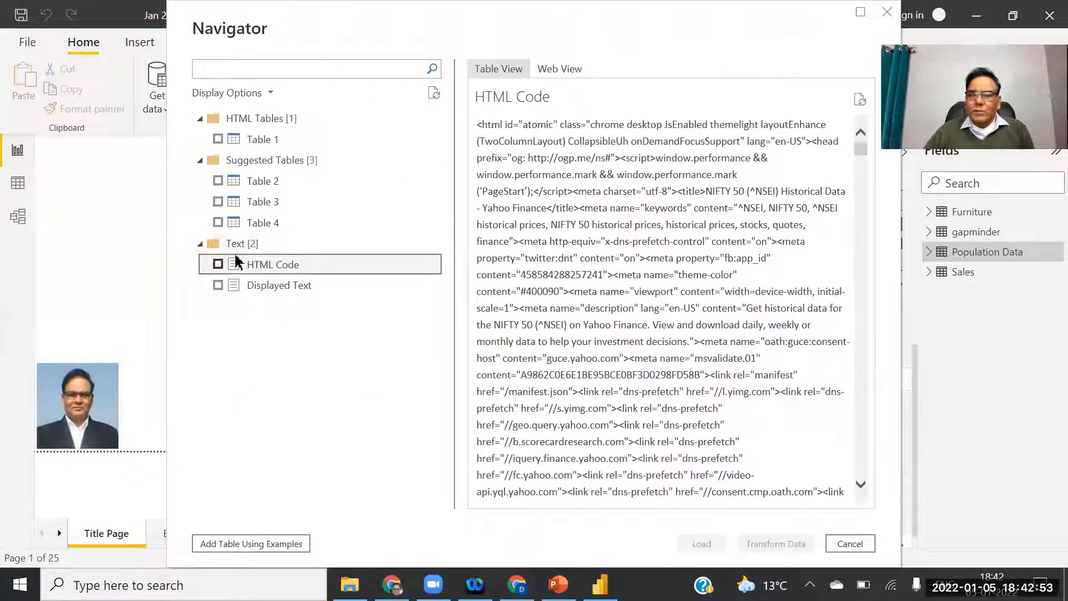
{"action": "left_click", "coordinate": [218, 222]}
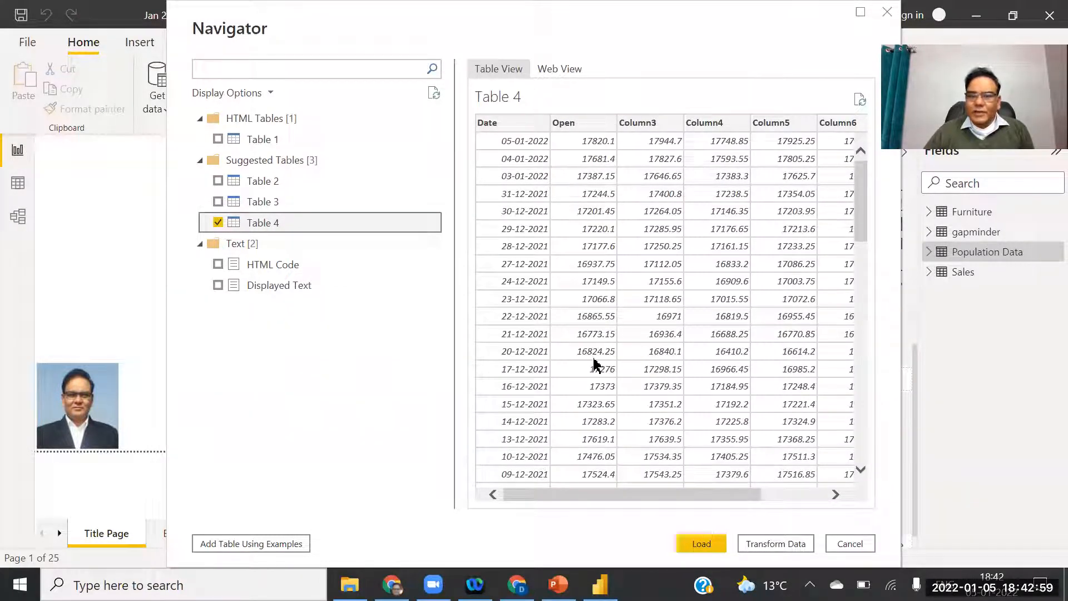
{"action": "left_click_drag", "start_coordinate": [860, 189], "coordinate": [890, 170]}
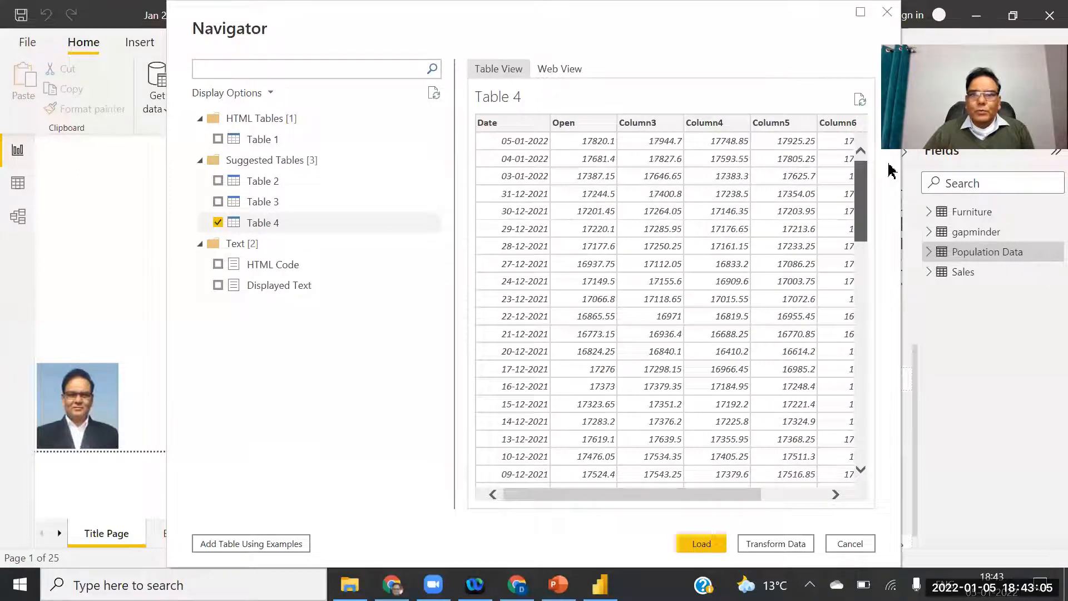
Tick Tables 3, 2 and 1, then close the Navigator without loading anything.
{"action": "left_click", "coordinate": [219, 203]}
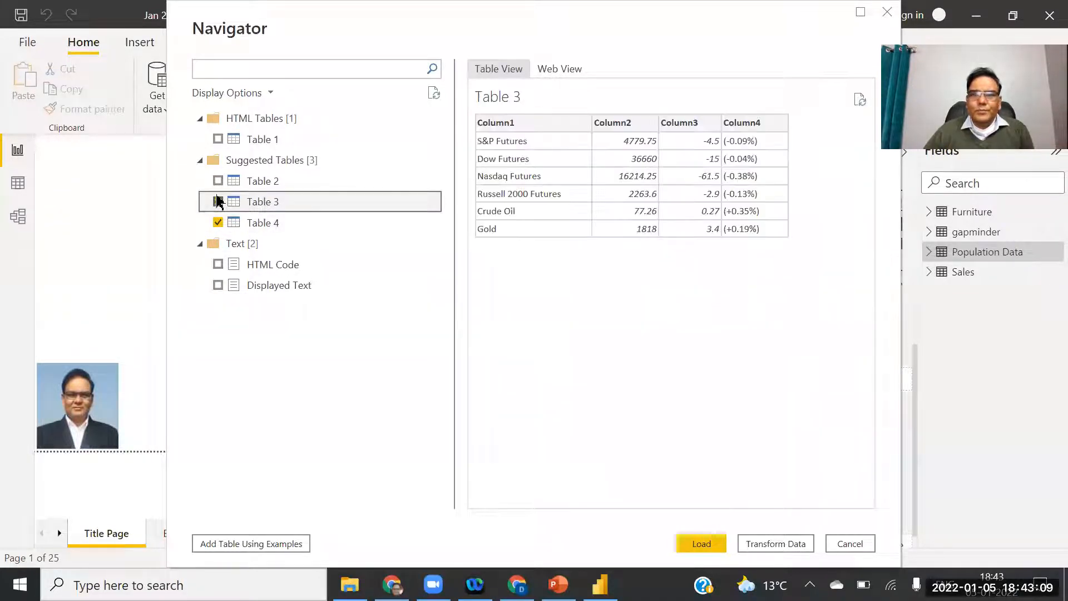
{"action": "left_click", "coordinate": [218, 181]}
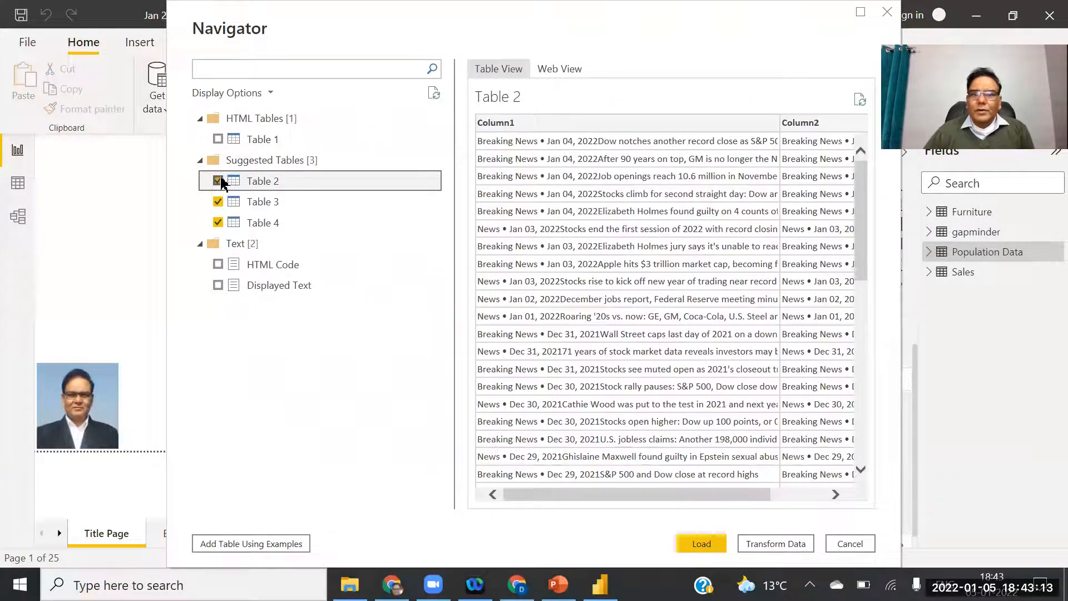
{"action": "left_click", "coordinate": [218, 139]}
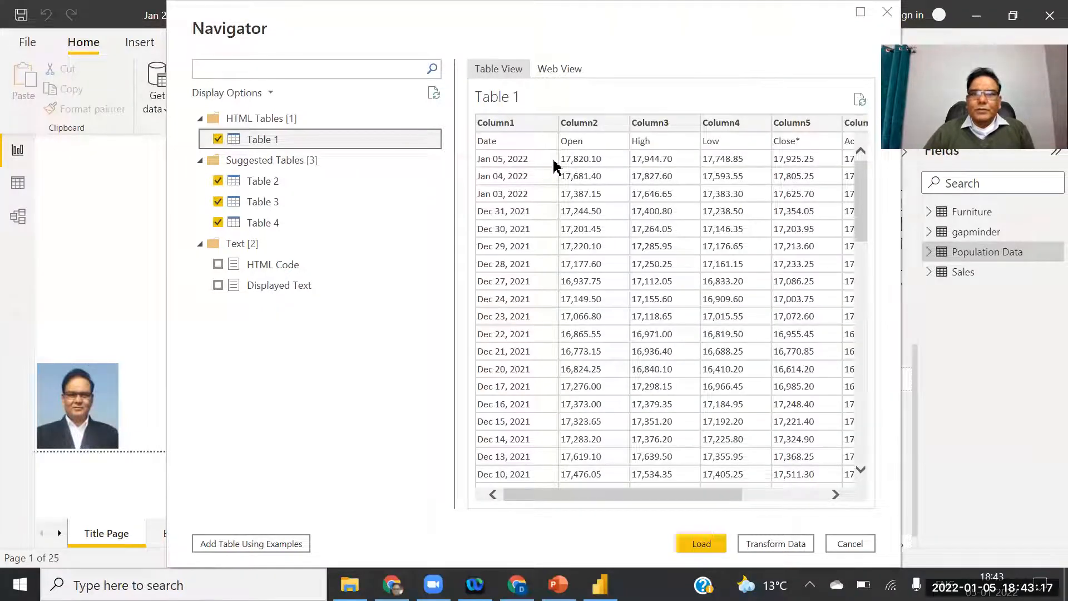
{"action": "scroll", "coordinate": [887, 448], "scroll_direction": "down", "scroll_amount": 15}
{"action": "scroll", "coordinate": [893, 209], "scroll_direction": "up", "scroll_amount": 10}
{"action": "scroll", "coordinate": [893, 209], "scroll_direction": "up", "scroll_amount": 7}
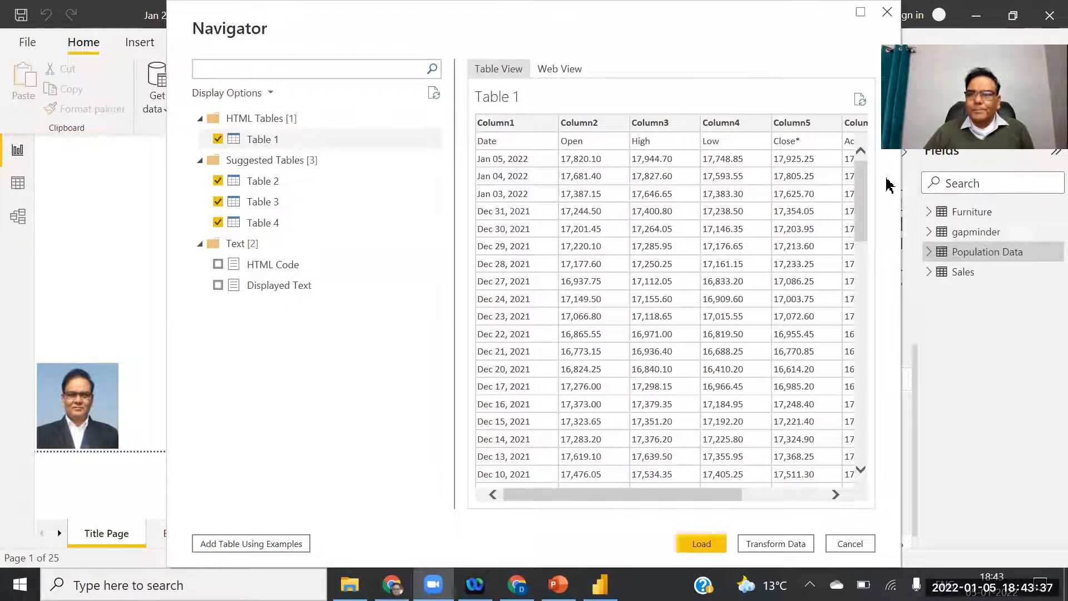
{"action": "left_click", "coordinate": [887, 12]}
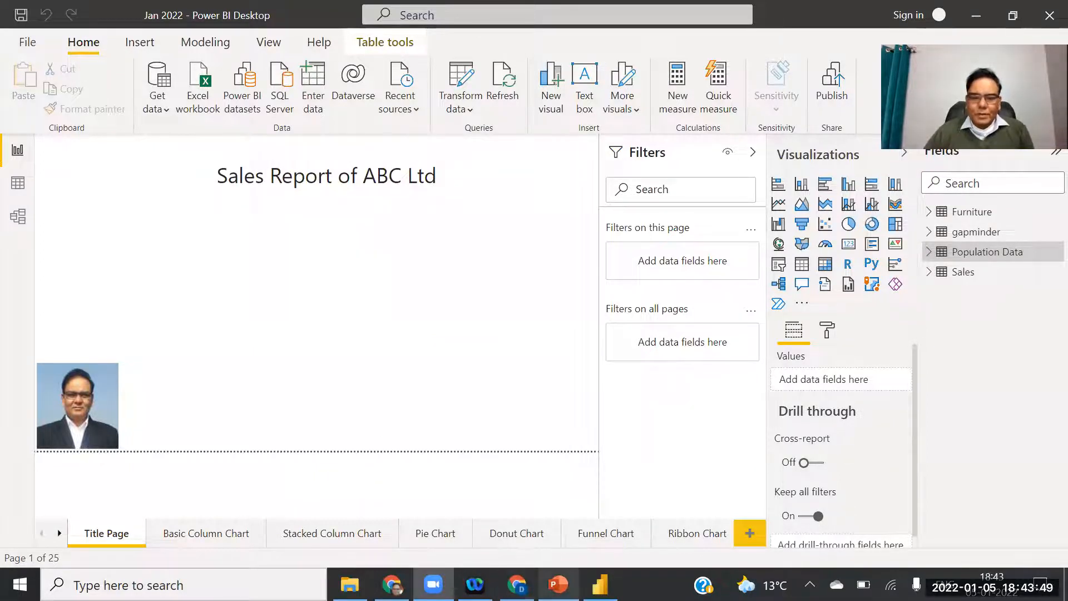
Show slide 2, Key takeaways, in the PowerPoint presentation.
{"action": "left_click", "coordinate": [558, 584]}
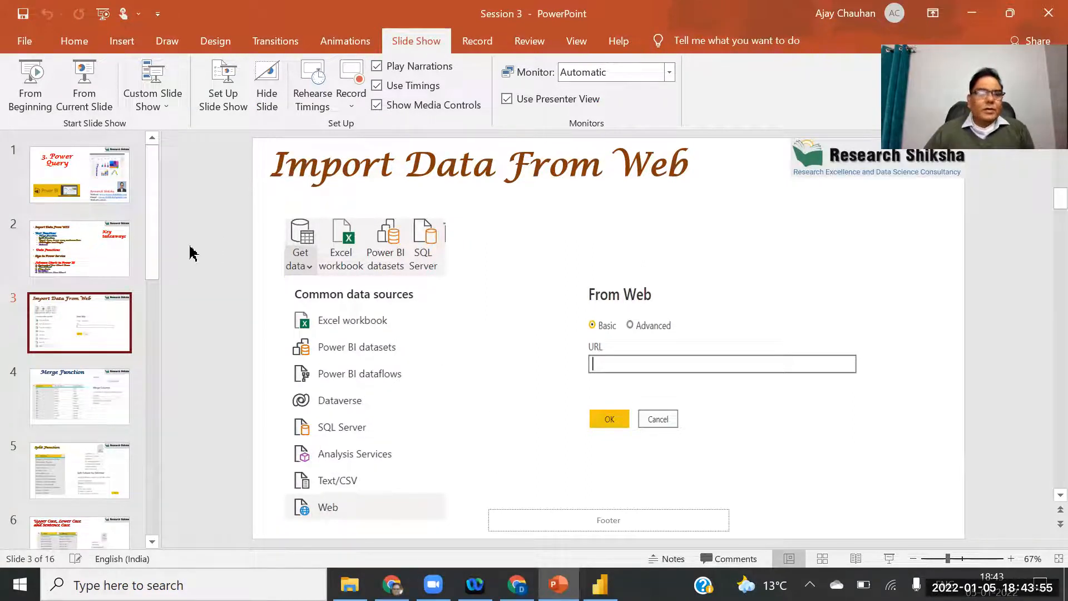
{"action": "left_click", "coordinate": [126, 251]}
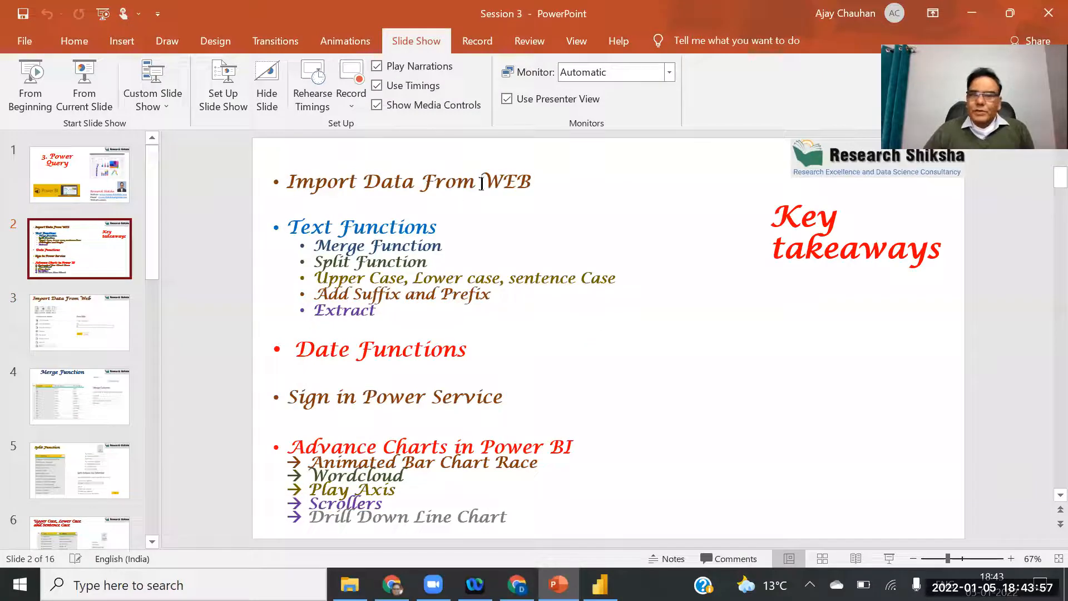
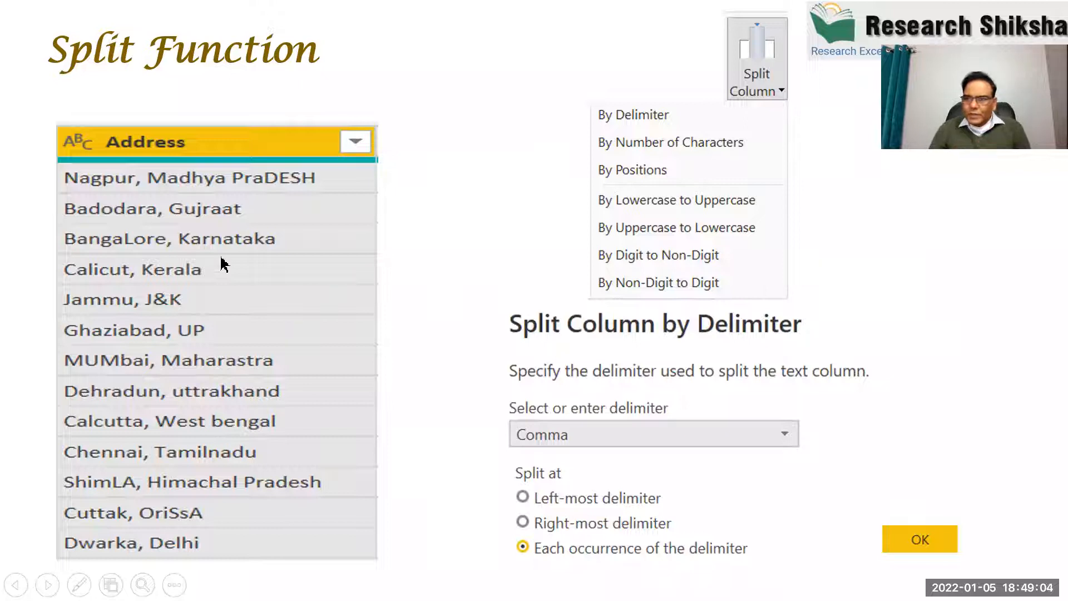
Page back and forth through the Split, Merge, Prefix & Suffix and Extract slides, ending on the case conversion slide.
{"action": "left_click", "coordinate": [260, 238]}
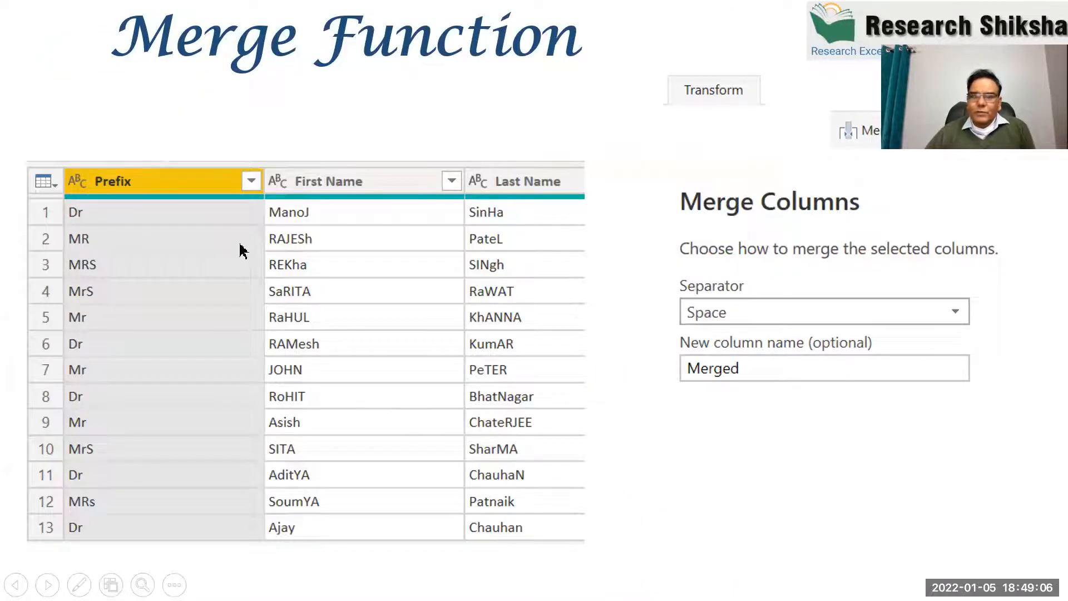
{"action": "key", "text": "Left"}
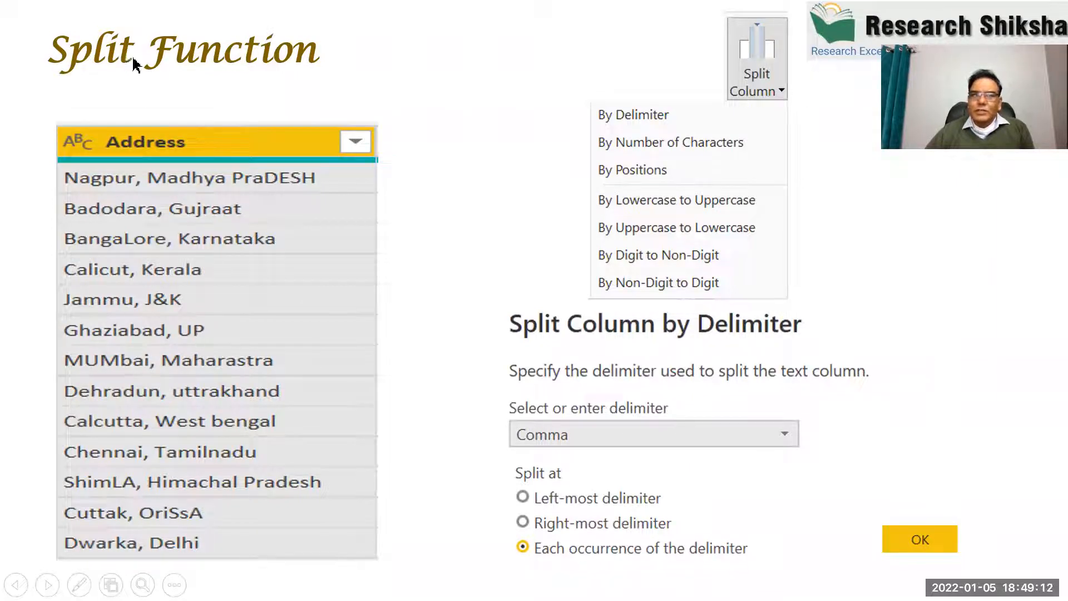
{"action": "key", "text": "Right"}
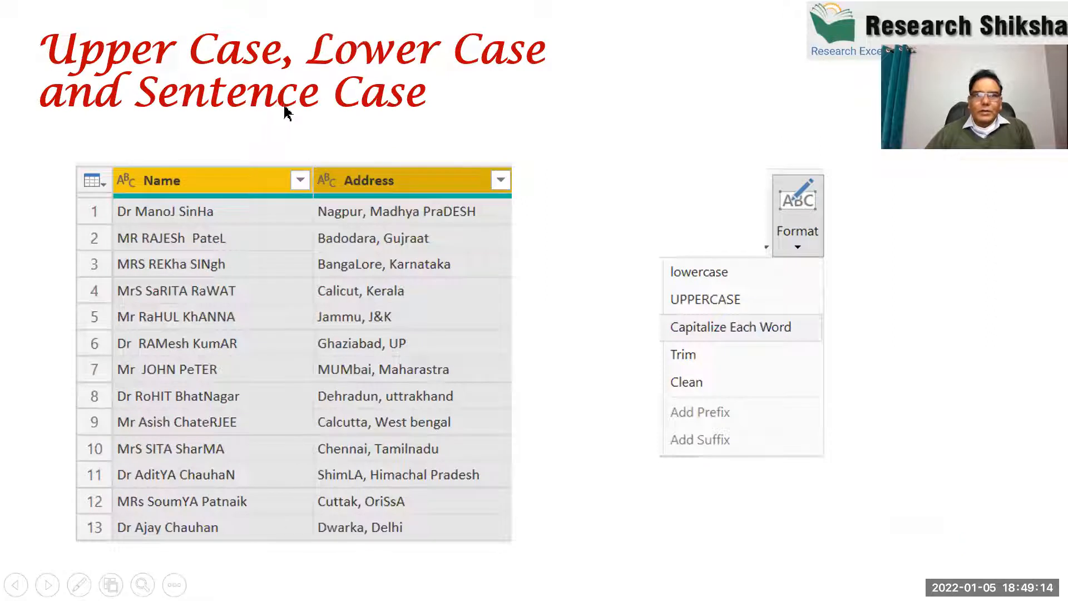
{"action": "key", "text": "Right"}
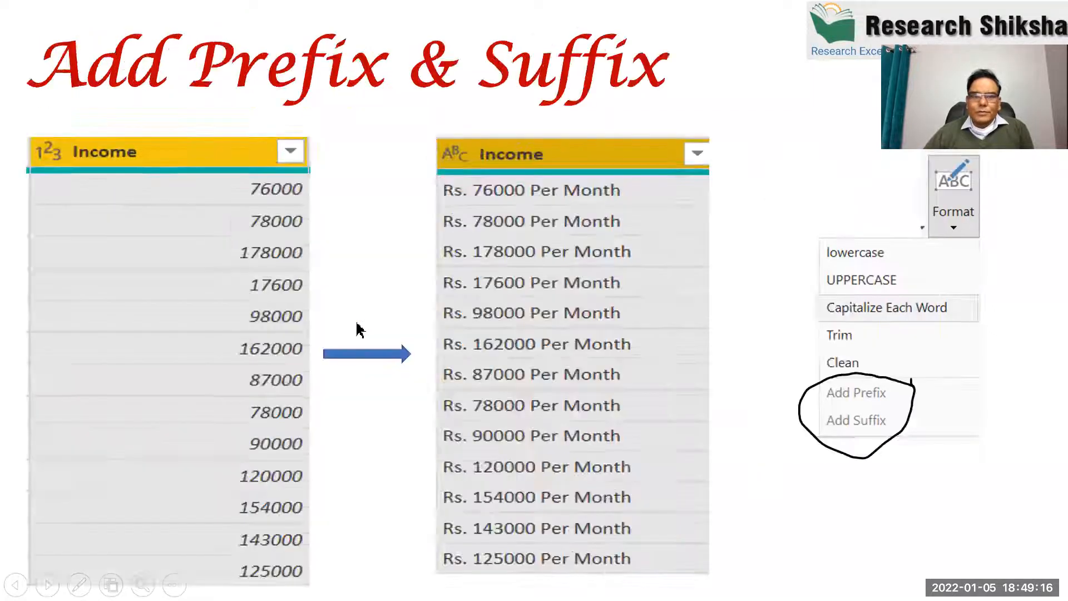
{"action": "key", "text": "Right"}
{"action": "key", "text": "Left"}
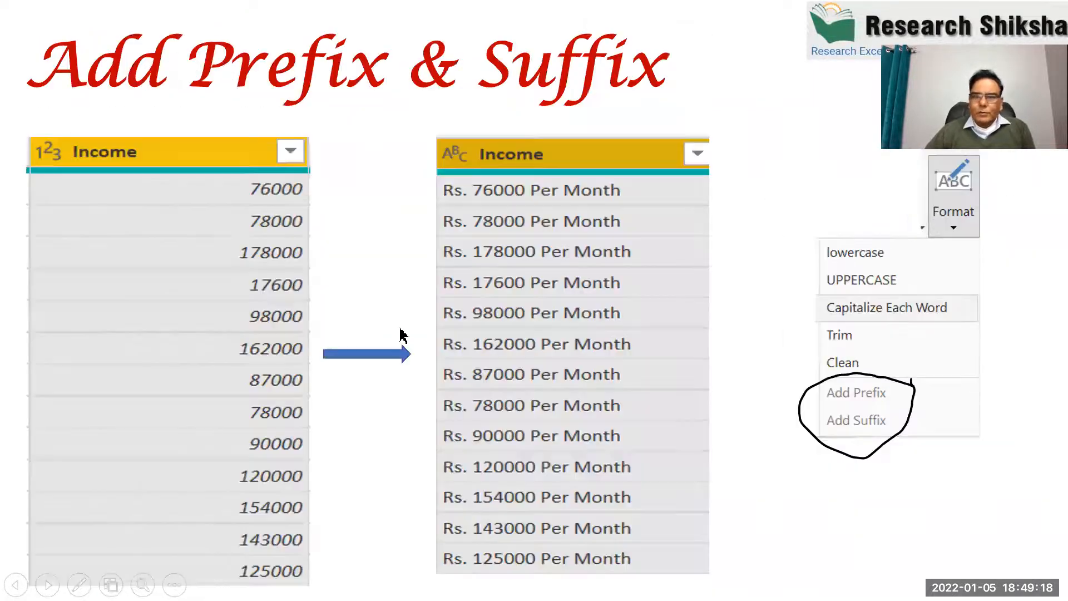
{"action": "key", "text": "Left"}
{"action": "key", "text": "Left"}
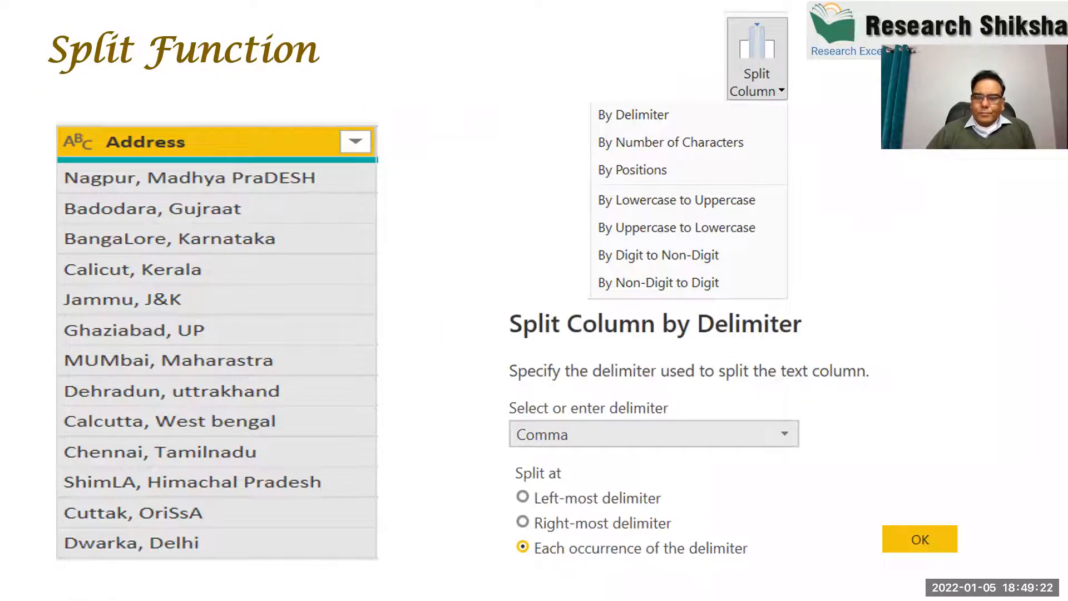
{"action": "key", "text": "Right"}
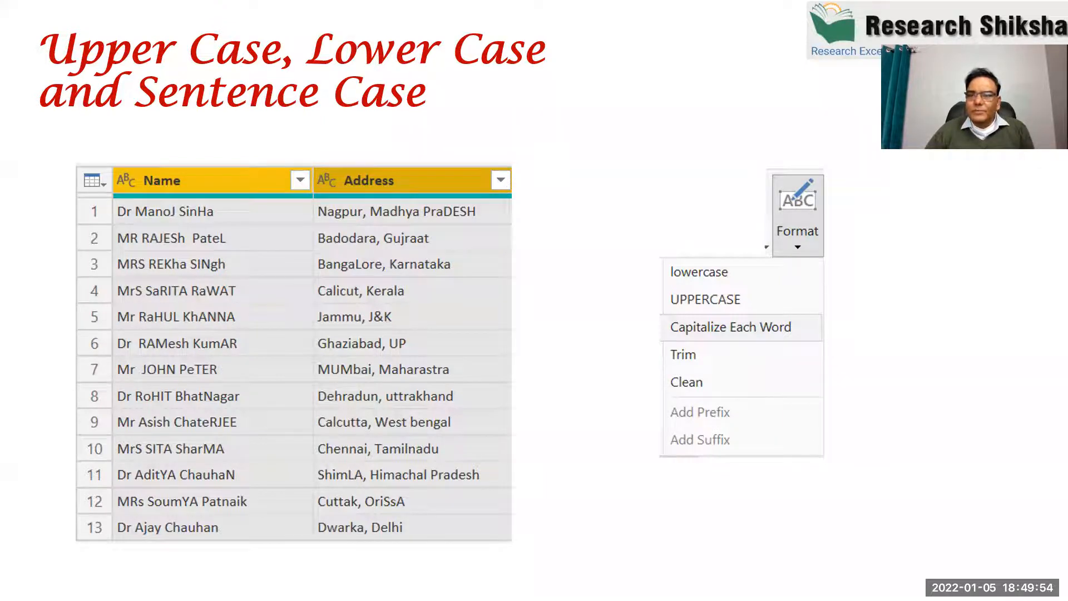
Advance past the Add Prefix & Suffix slide to the Extract Function slide.
{"action": "key", "text": "Right"}
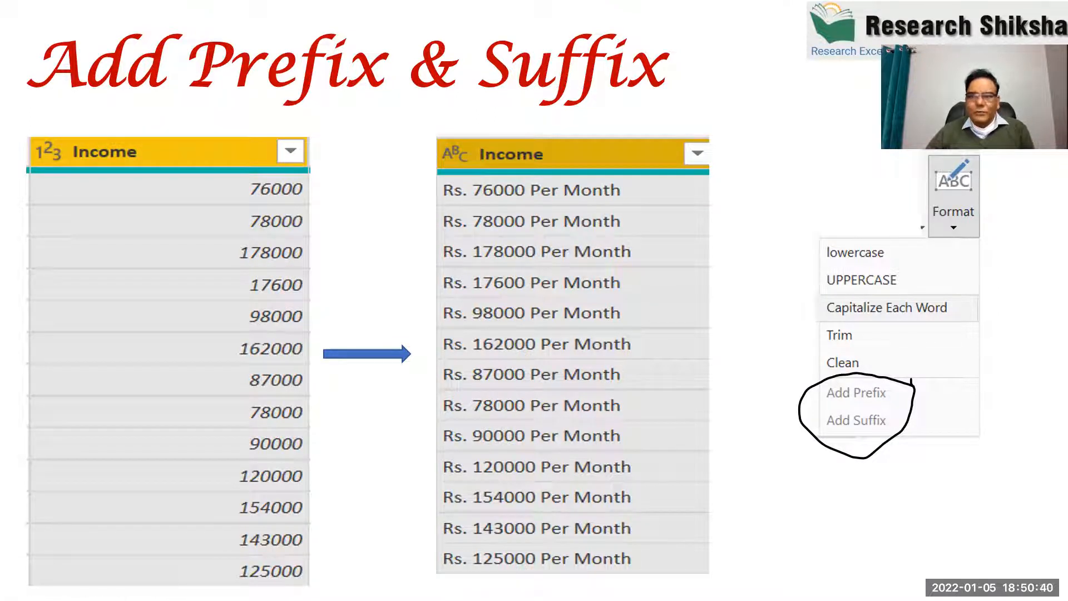
{"action": "key", "text": "Right"}
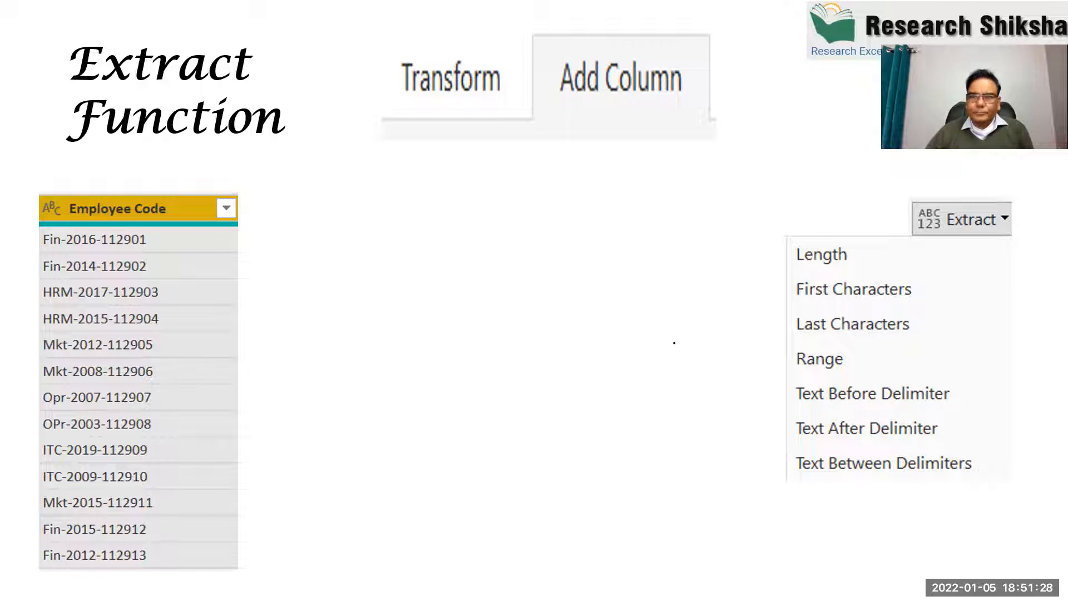
Show the Extract Text with Delimiters slide, step back to Import Data From Web, and exit the slide show.
{"action": "key", "text": "Right"}
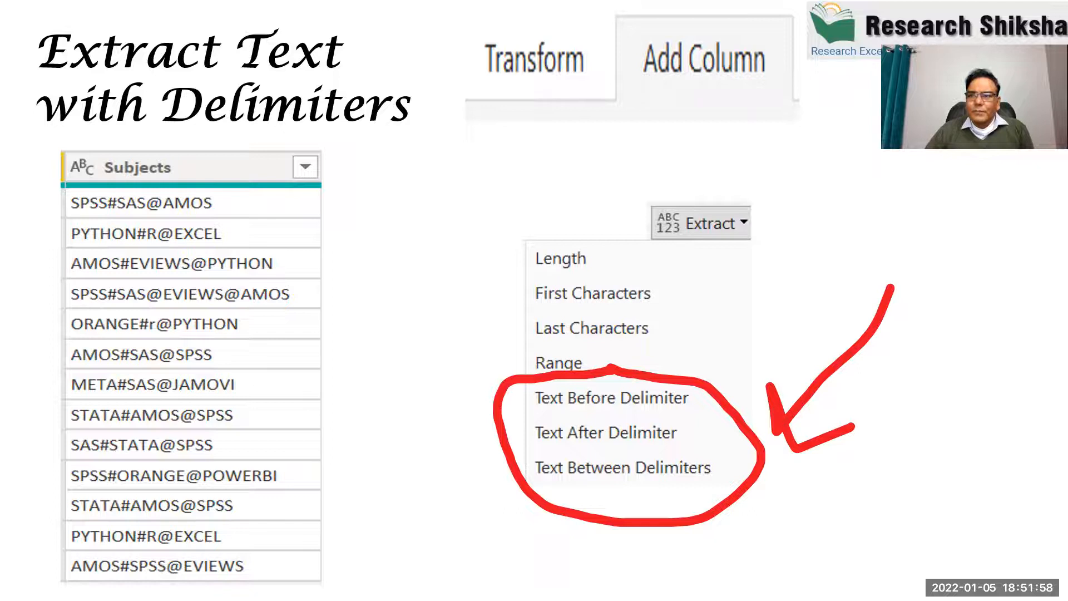
{"action": "scroll", "coordinate": [675, 341], "scroll_direction": "up", "scroll_amount": 3}
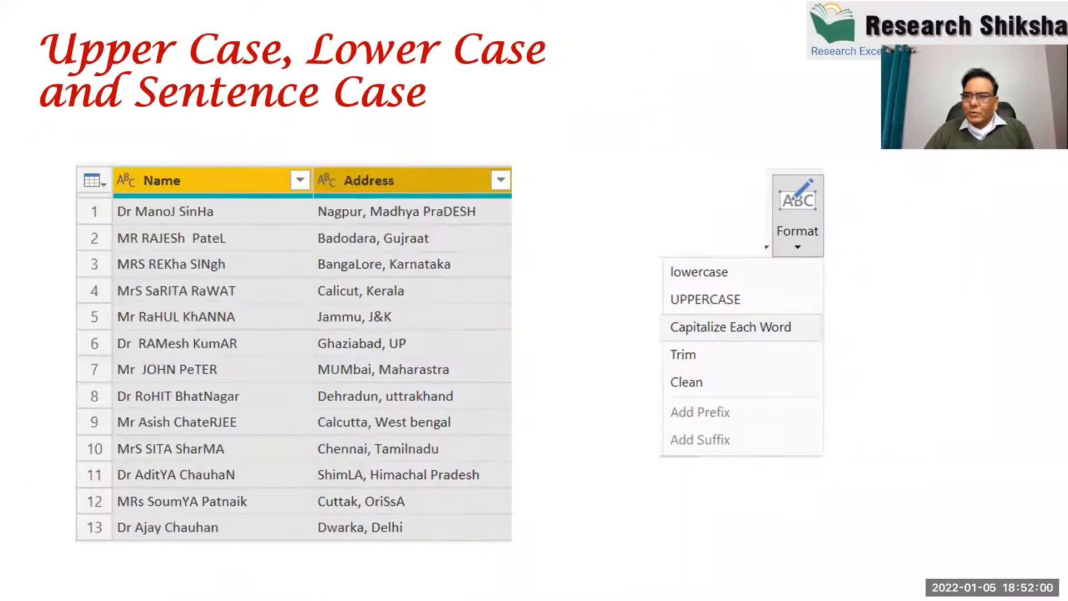
{"action": "key", "text": "Left"}
{"action": "key", "text": "Left"}
{"action": "key", "text": "Left"}
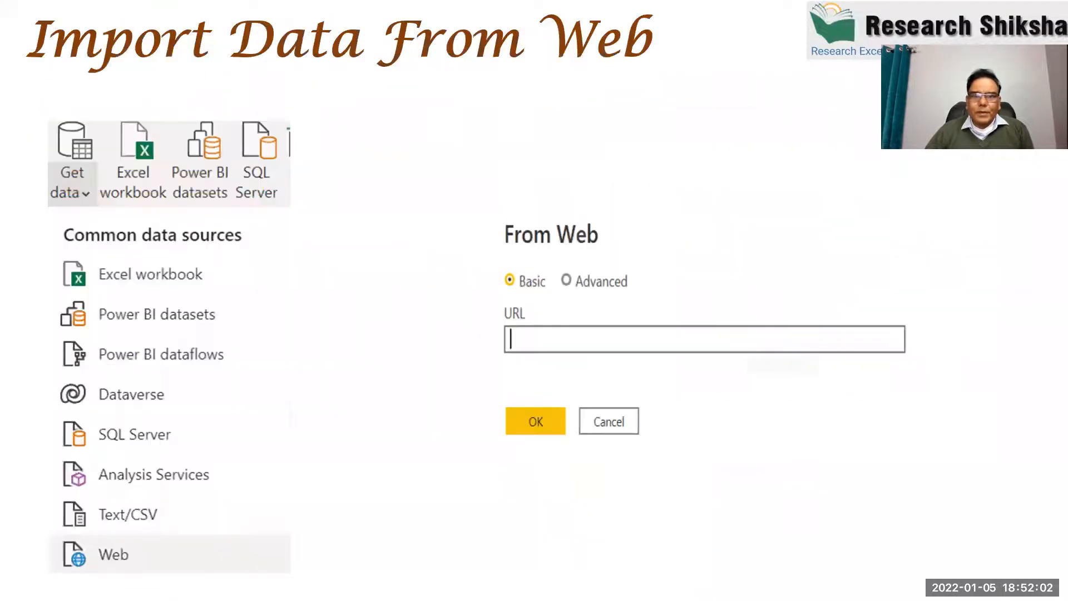
{"action": "key", "text": "Left"}
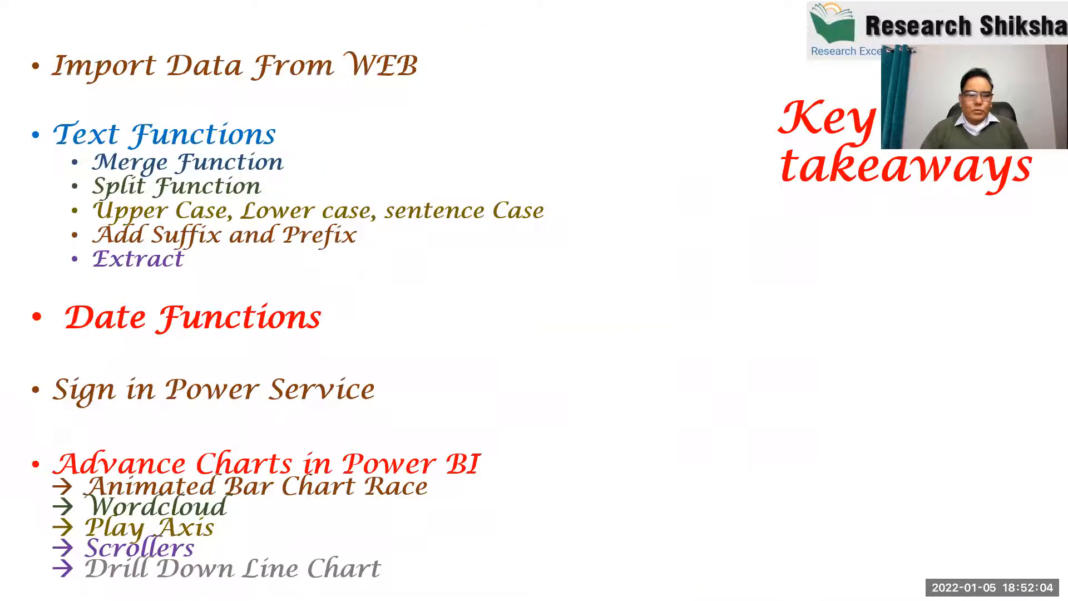
{"action": "key", "text": "Right"}
{"action": "key", "text": "Escape"}
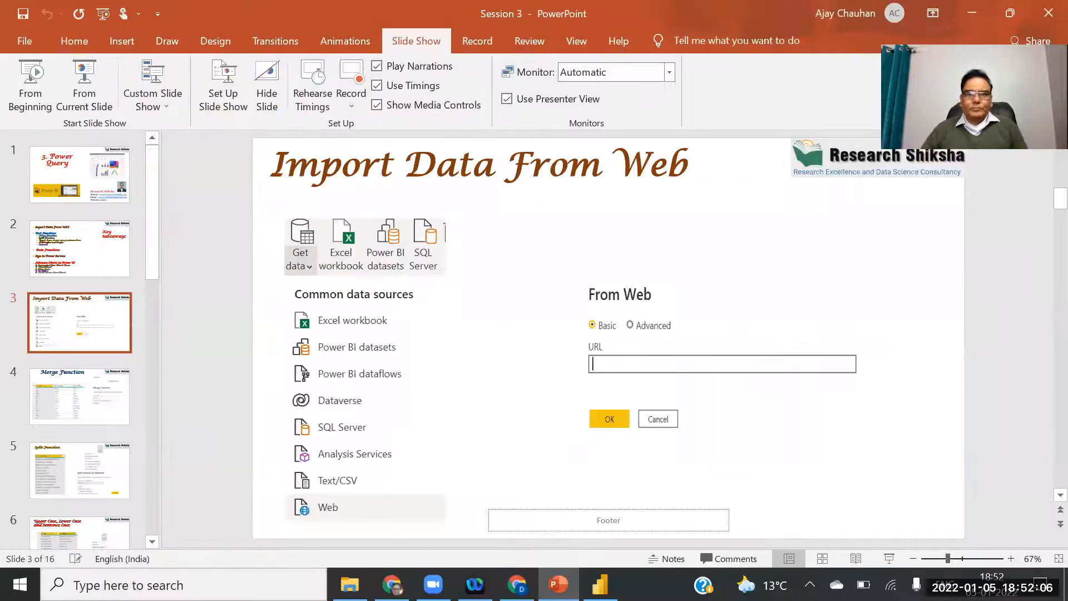
Show the Merge Function slide in the editor, then switch to the Power BI report.
{"action": "key", "text": "Down"}
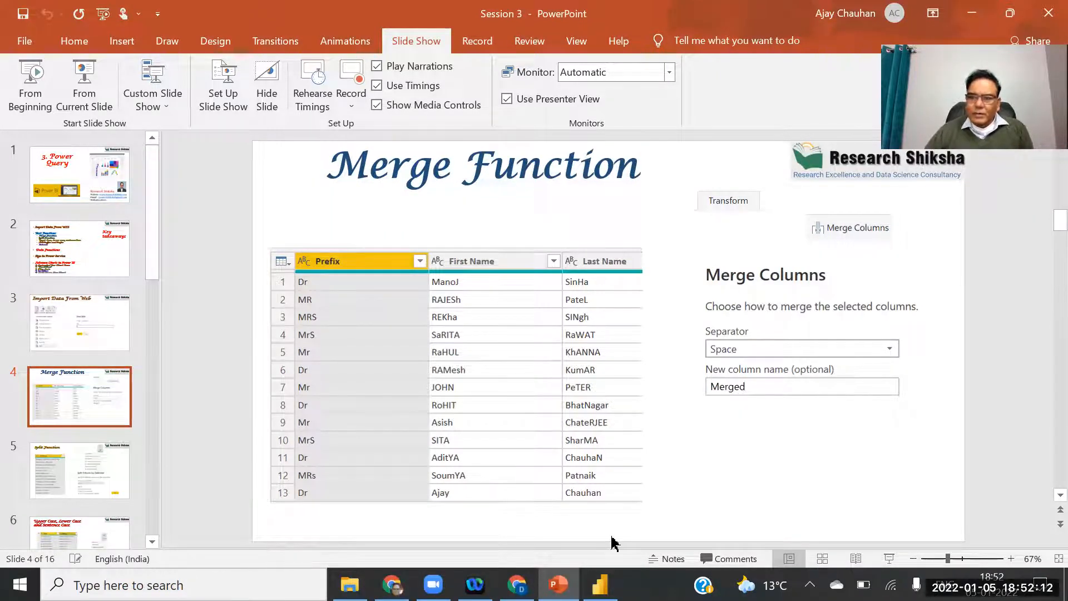
{"action": "left_click", "coordinate": [599, 579]}
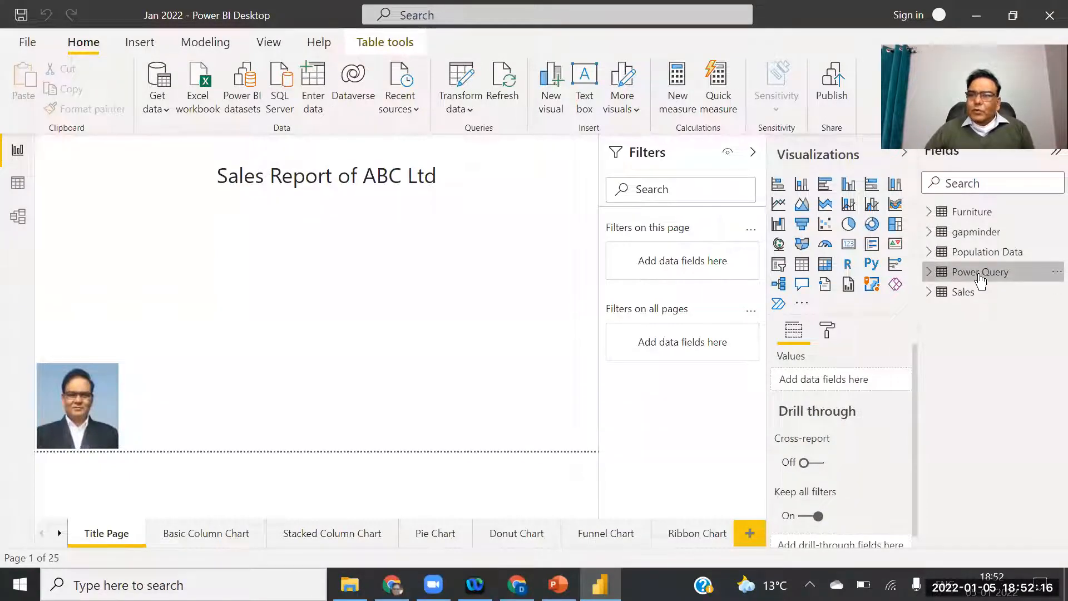
Expand the Transform data options for the Jan 2022 report.
{"action": "mouse_move", "coordinate": [980, 281]}
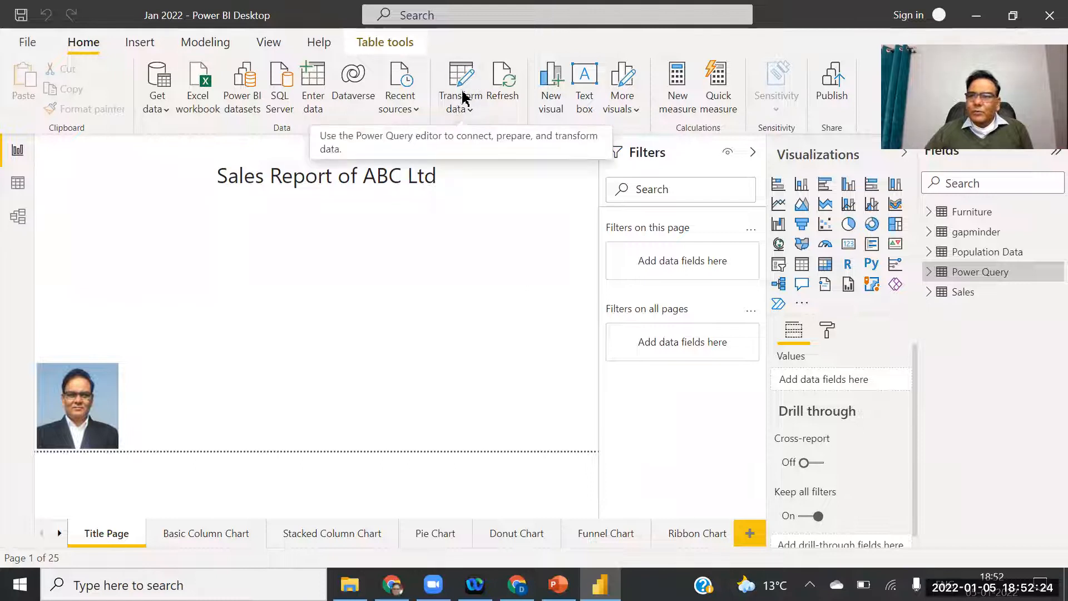
{"action": "left_click", "coordinate": [470, 110]}
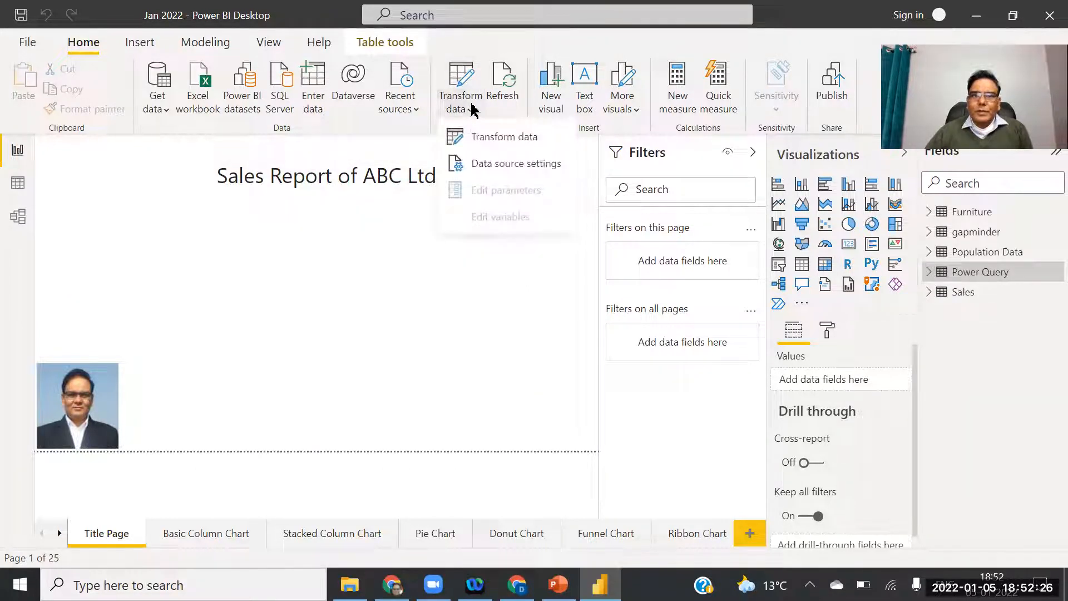
Launch the Power Query Editor and refresh the outdated Sales preview.
{"action": "left_click", "coordinate": [497, 139]}
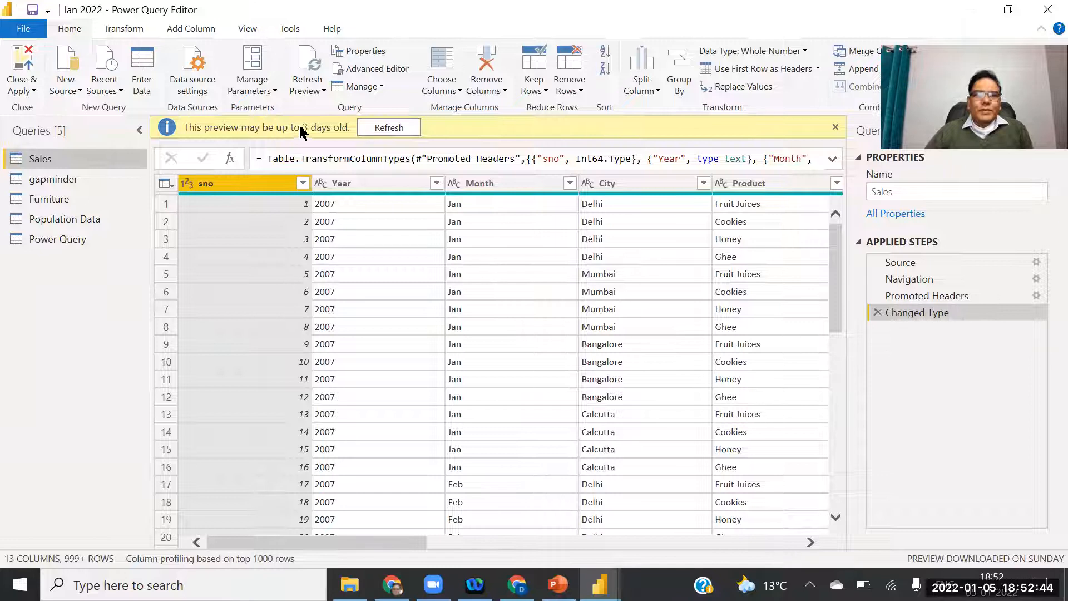
{"action": "left_click", "coordinate": [381, 130]}
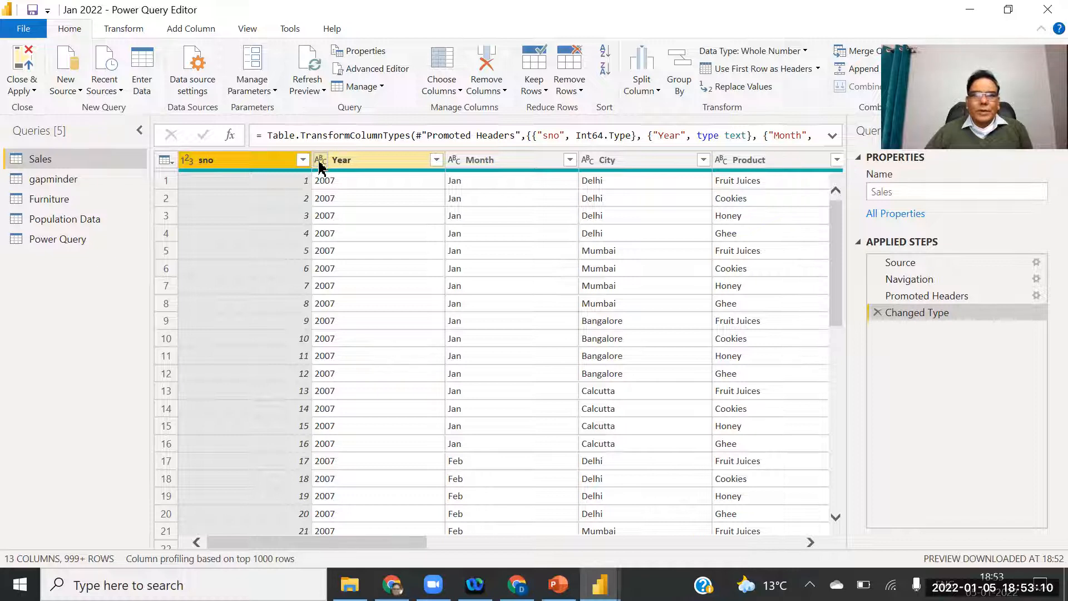
Display the Power Query table and select its Prefix, First Name and Last Name columns.
{"action": "left_click", "coordinate": [63, 245]}
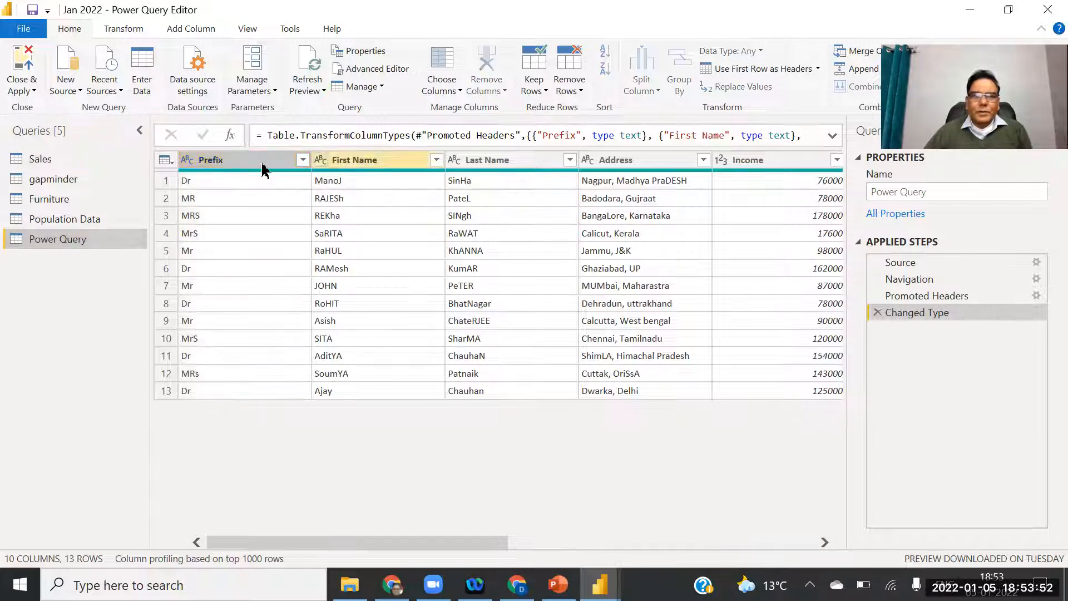
{"action": "left_click", "coordinate": [362, 161], "text": "ctrl"}
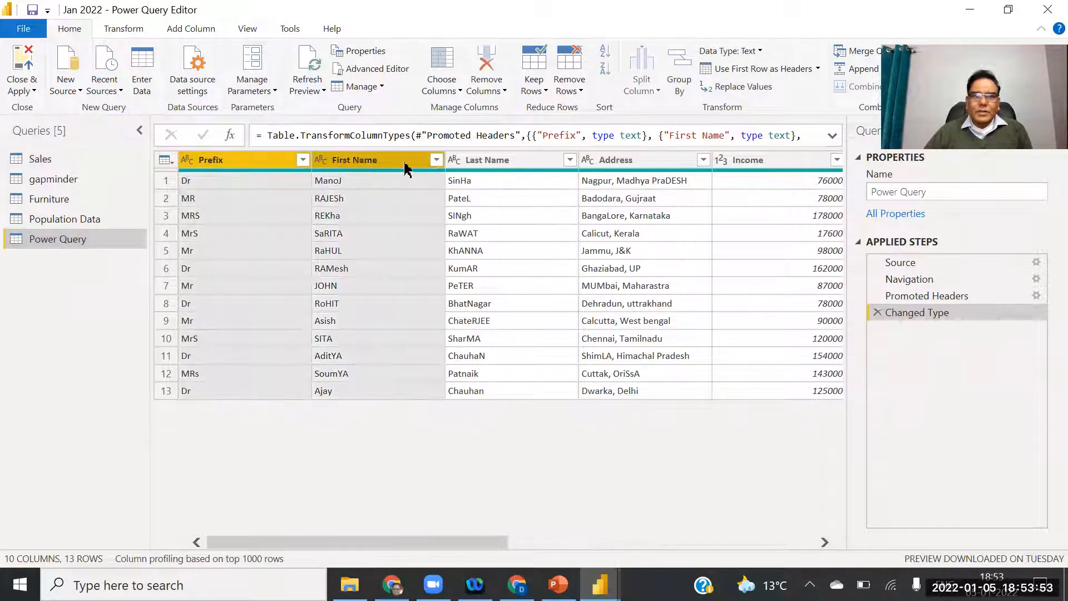
{"action": "left_click", "coordinate": [504, 161], "text": "ctrl"}
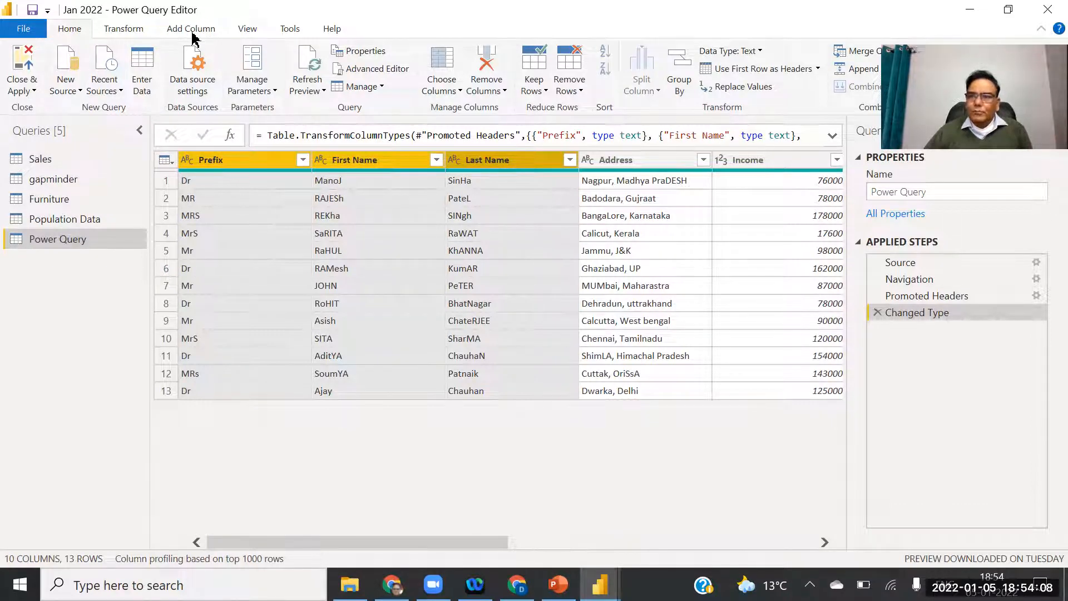
Show the Transform tab's Text Column commands, briefly annotating them and then clearing the mark-up.
{"action": "left_click", "coordinate": [123, 29]}
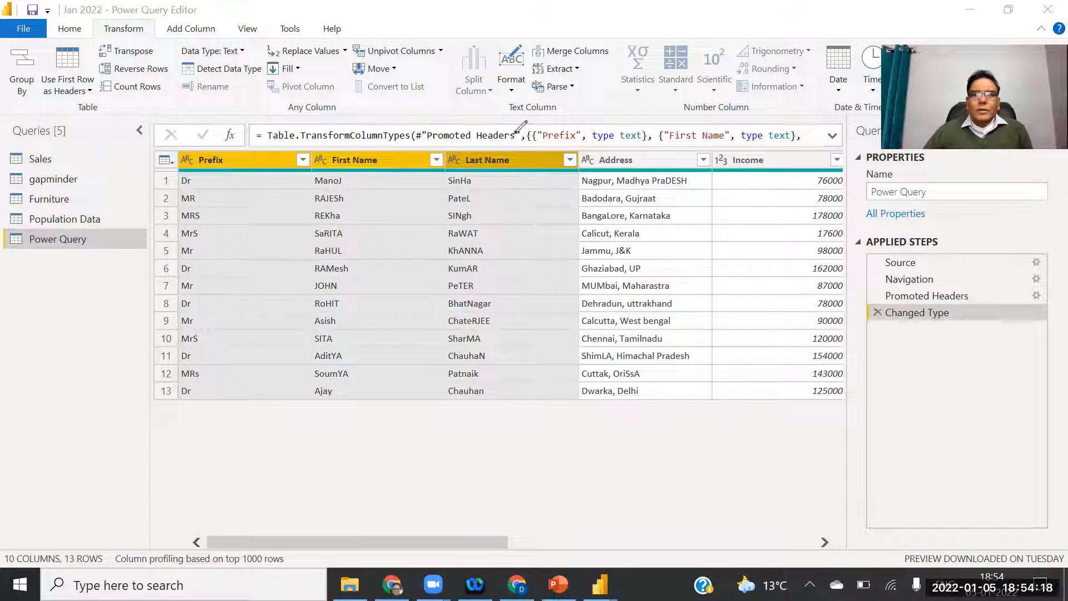
{"action": "mouse_move", "coordinate": [452, 36]}
{"action": "left_mouse_down"}
{"action": "mouse_move", "coordinate": [451, 109]}
{"action": "mouse_move", "coordinate": [619, 115]}
{"action": "mouse_move", "coordinate": [626, 30]}
{"action": "mouse_move", "coordinate": [476, 28]}
{"action": "left_mouse_up"}
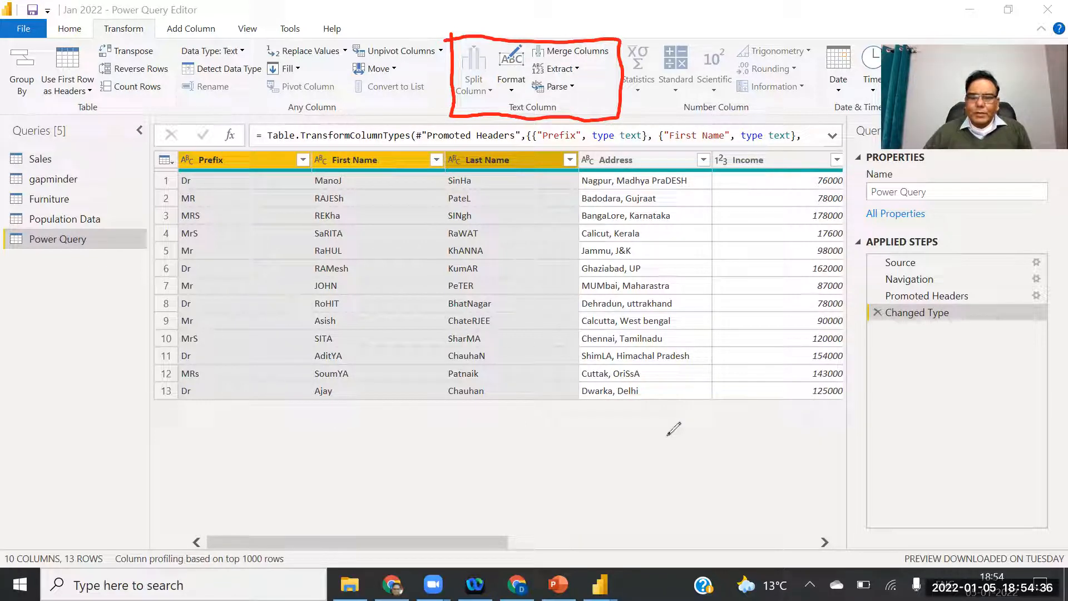
{"action": "key", "text": "ctrl+z"}
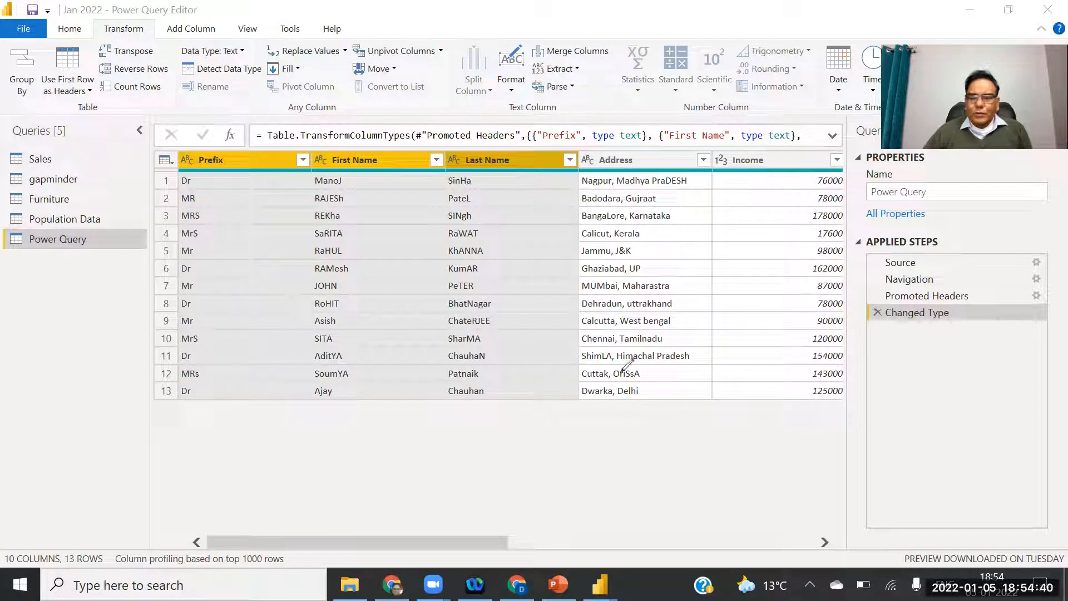
Set up Merge Columns with a Space separator and the new column name 'Name'.
{"action": "left_click", "coordinate": [576, 53]}
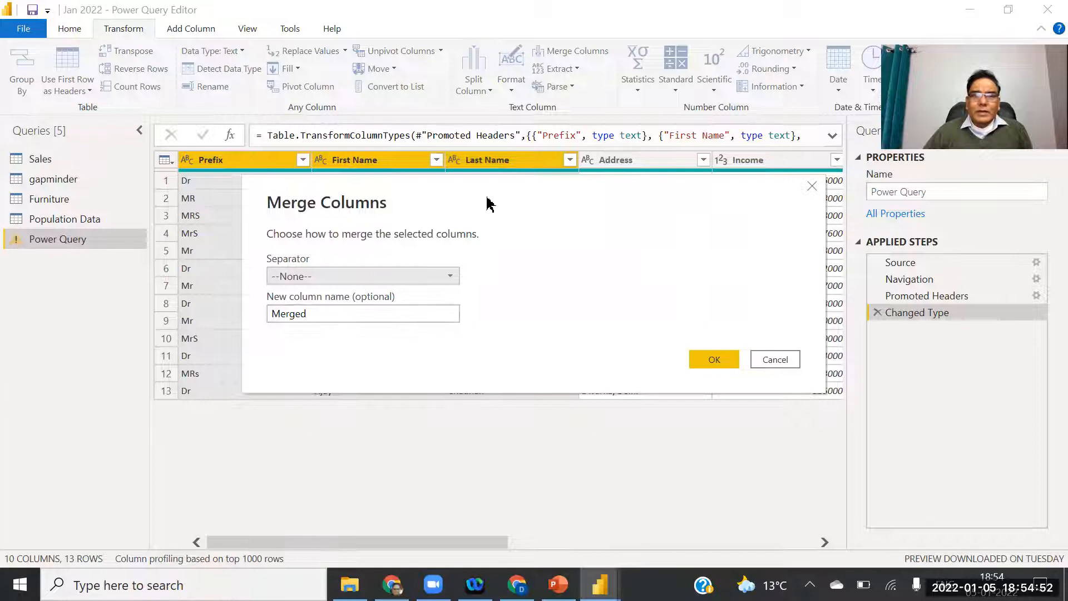
{"action": "left_click_drag", "start_coordinate": [517, 199], "coordinate": [687, 188]}
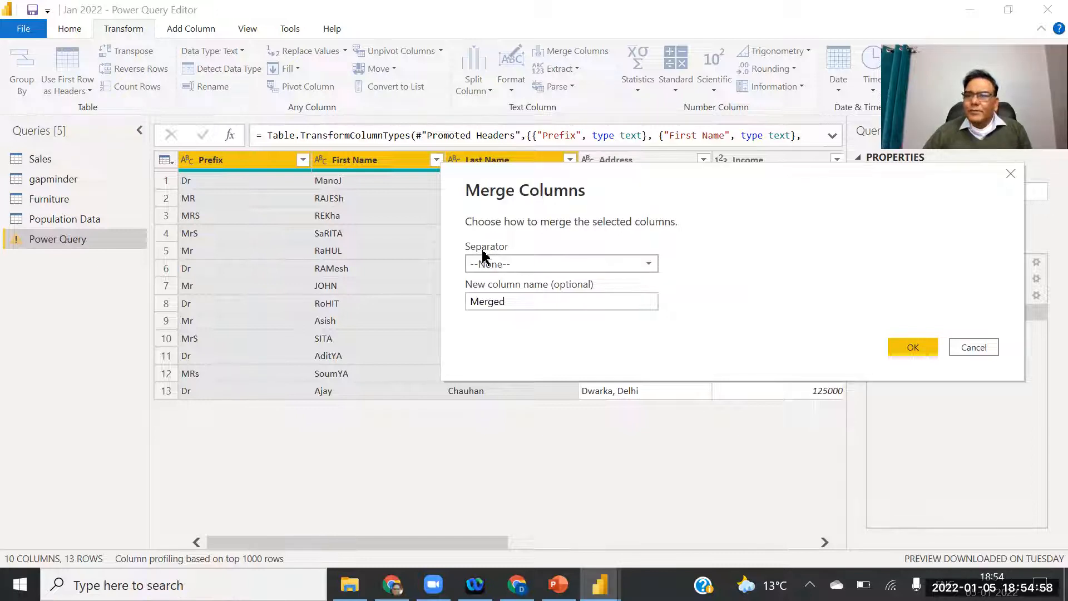
{"action": "left_click", "coordinate": [649, 266]}
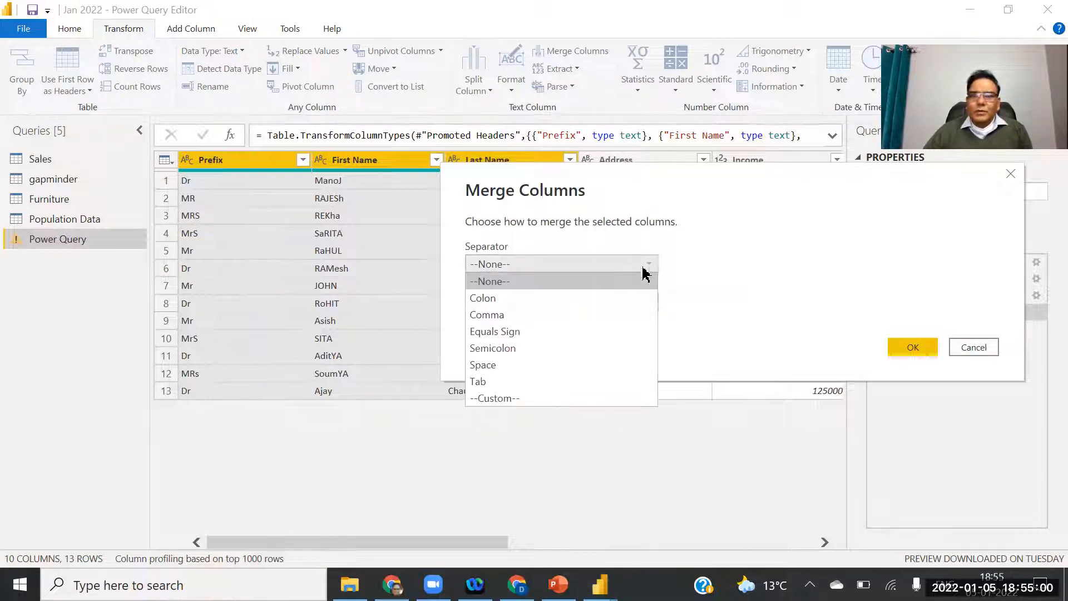
{"action": "left_click", "coordinate": [492, 365]}
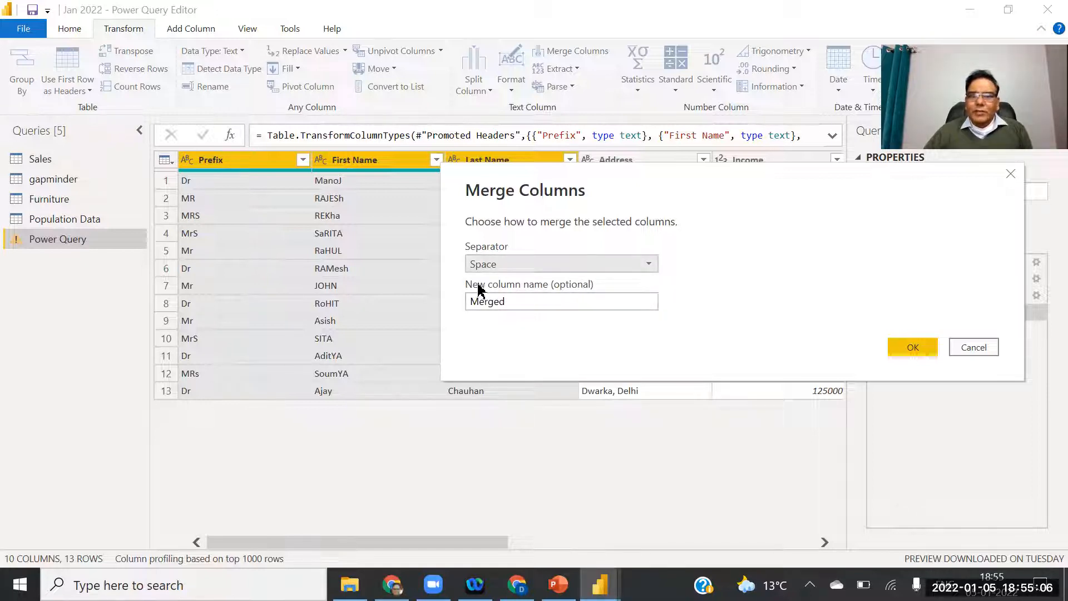
{"action": "key", "text": "Tab"}
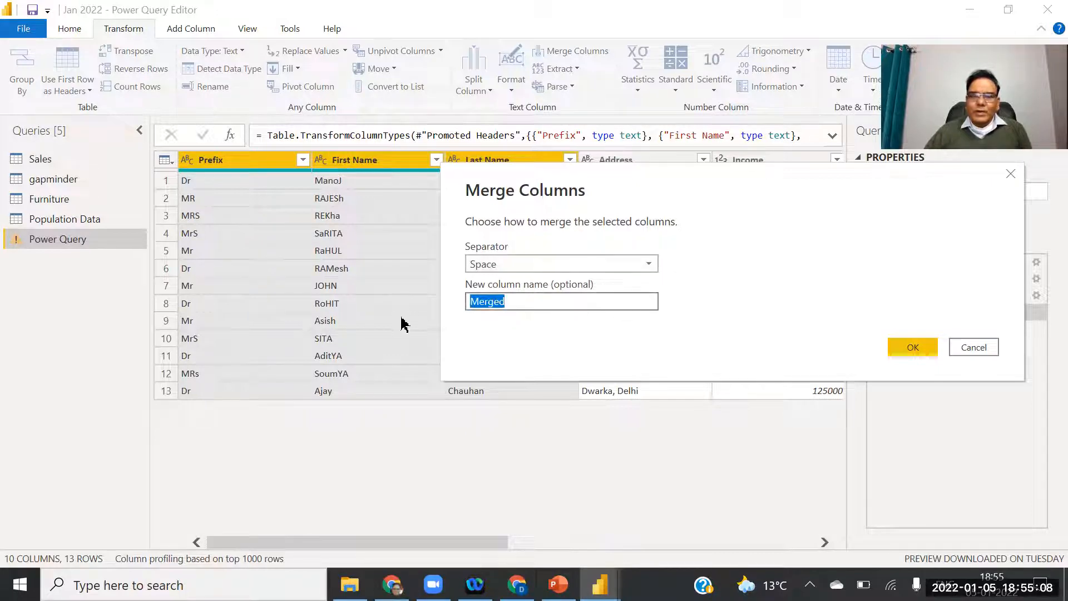
{"action": "type", "text": "Name"}
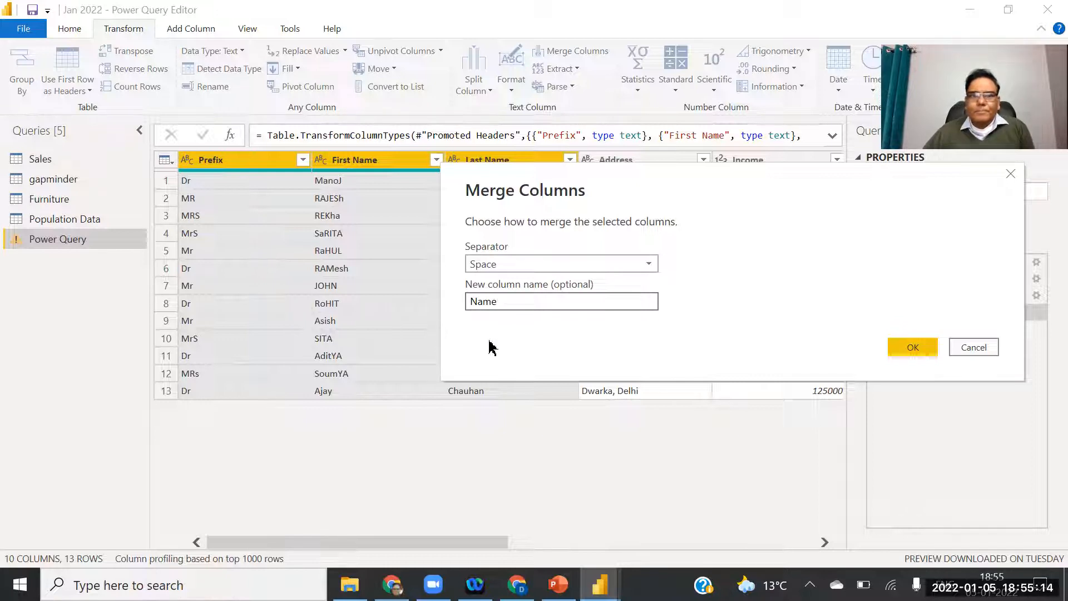
{"action": "left_click", "coordinate": [915, 349]}
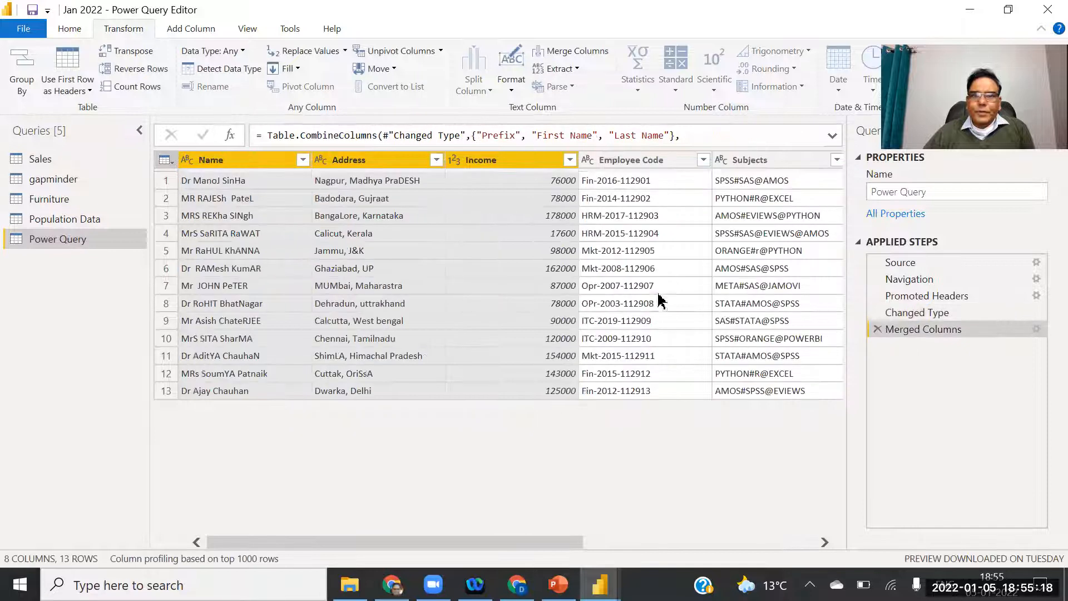
{"action": "left_click", "coordinate": [195, 183]}
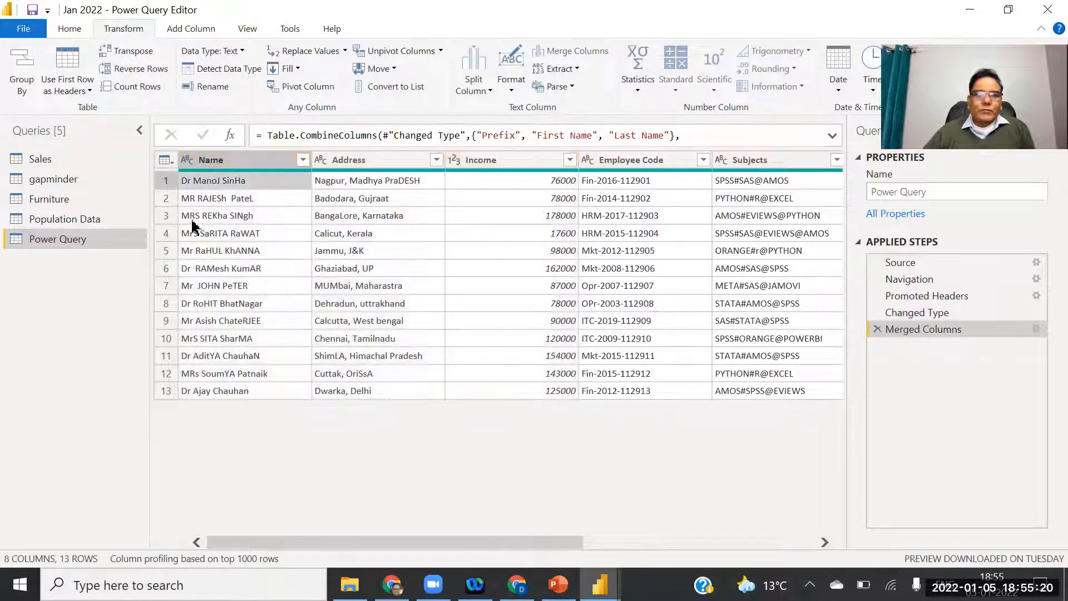
{"action": "left_click", "coordinate": [212, 160]}
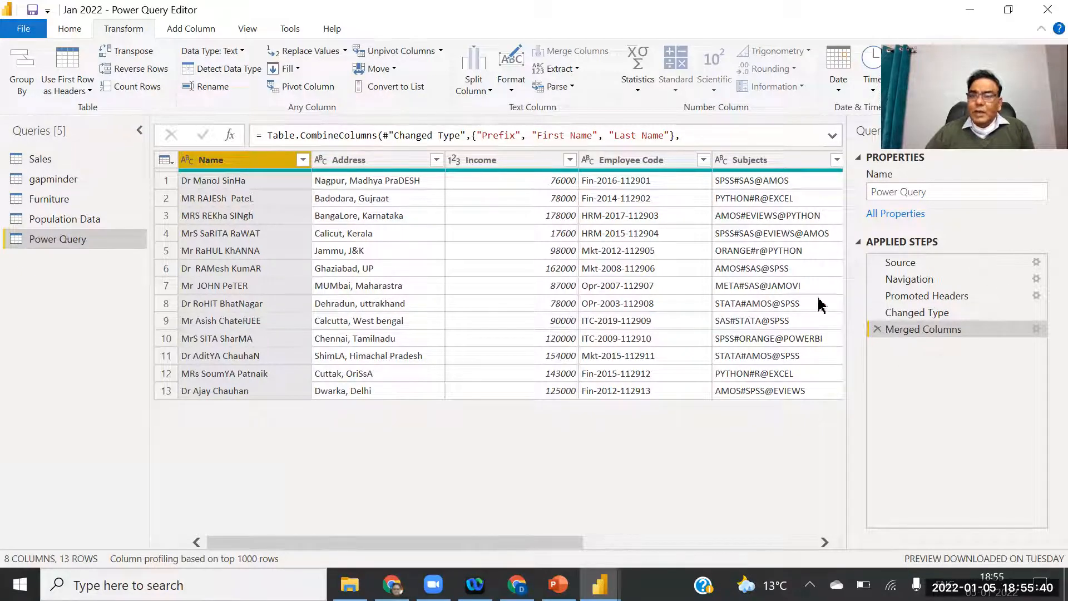
Delete the Merged Columns step and reselect Prefix, First Name and Last Name for merging.
{"action": "left_click", "coordinate": [877, 329]}
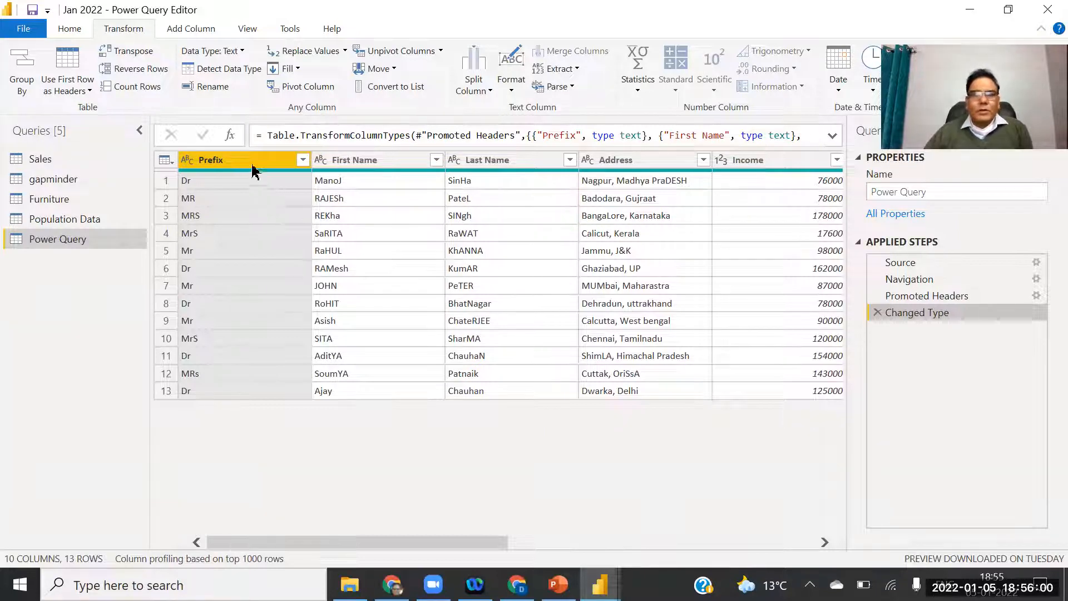
{"action": "left_click", "coordinate": [229, 160], "text": "ctrl"}
{"action": "left_click", "coordinate": [353, 158], "text": "ctrl"}
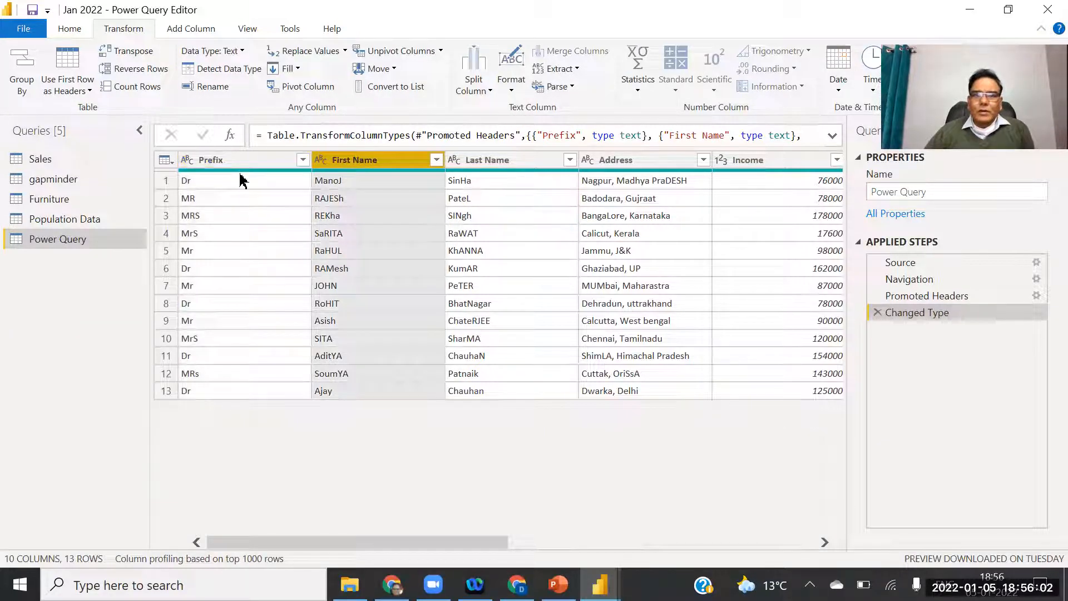
{"action": "left_click", "coordinate": [203, 165]}
{"action": "left_click", "coordinate": [347, 162], "text": "ctrl"}
{"action": "left_click", "coordinate": [479, 162], "text": "ctrl"}
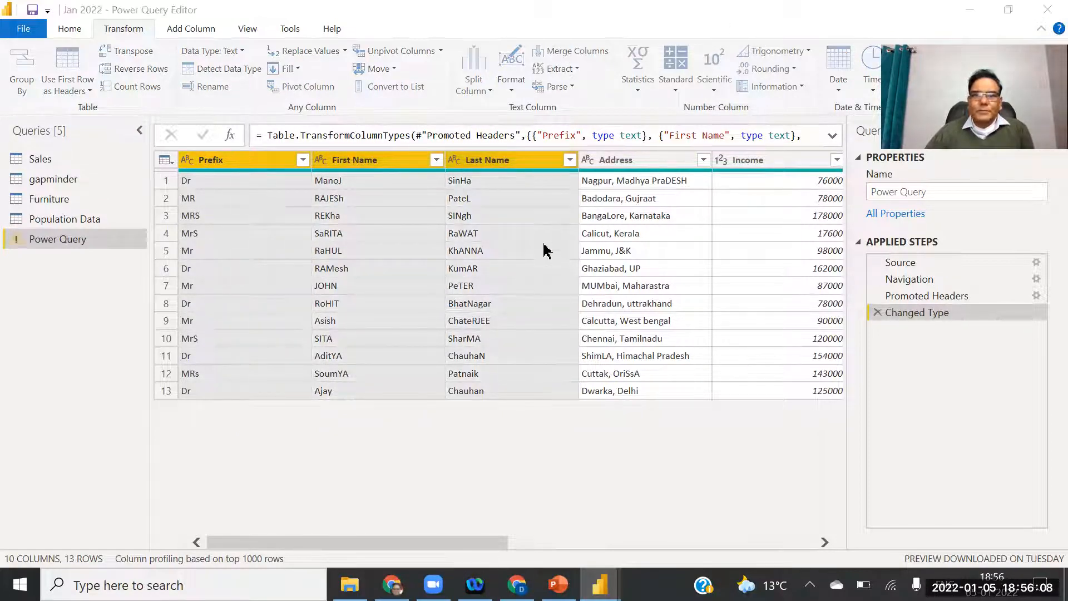
{"action": "left_click", "coordinate": [326, 278]}
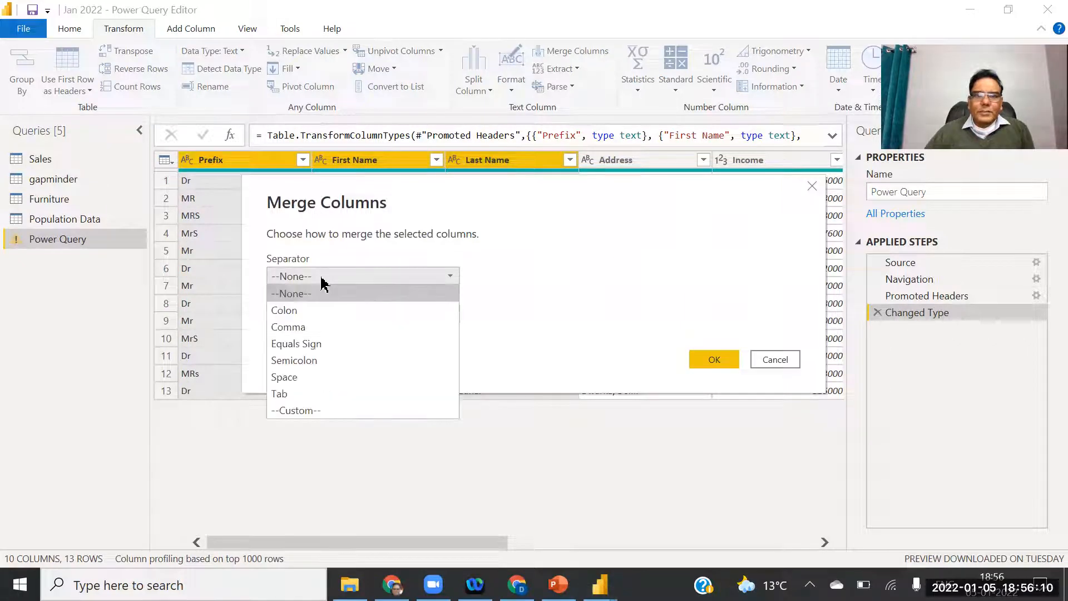
{"action": "left_click", "coordinate": [305, 332]}
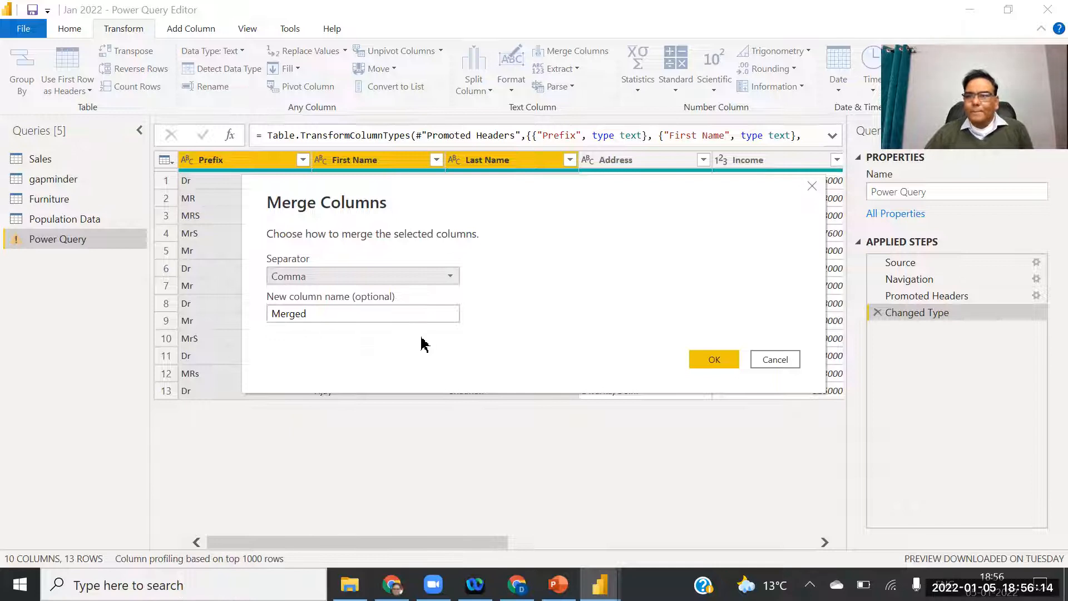
{"action": "double_click", "coordinate": [301, 315]}
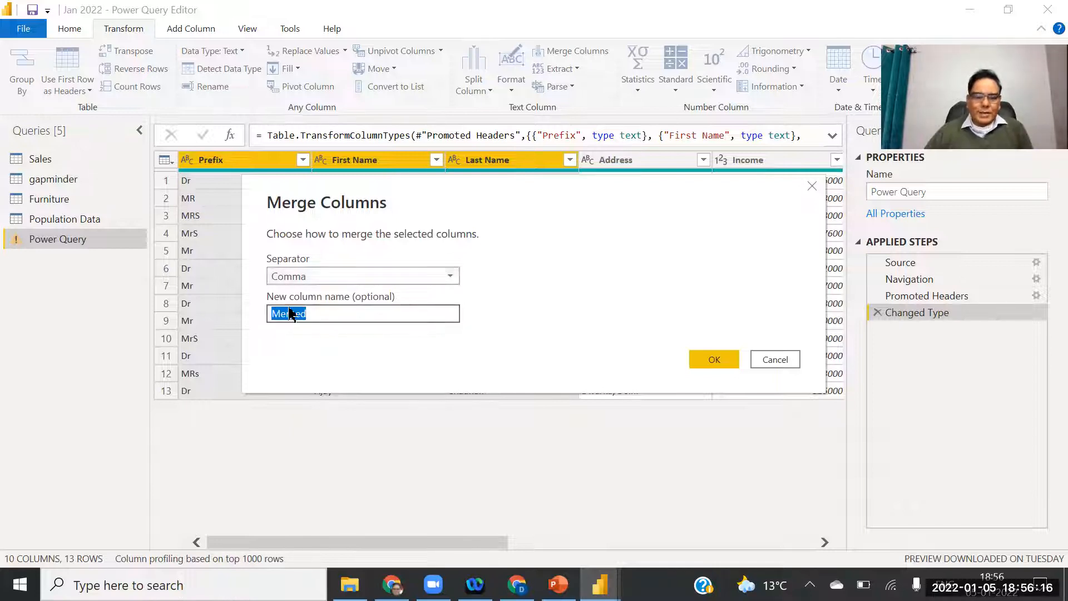
{"action": "type", "text": "Name"}
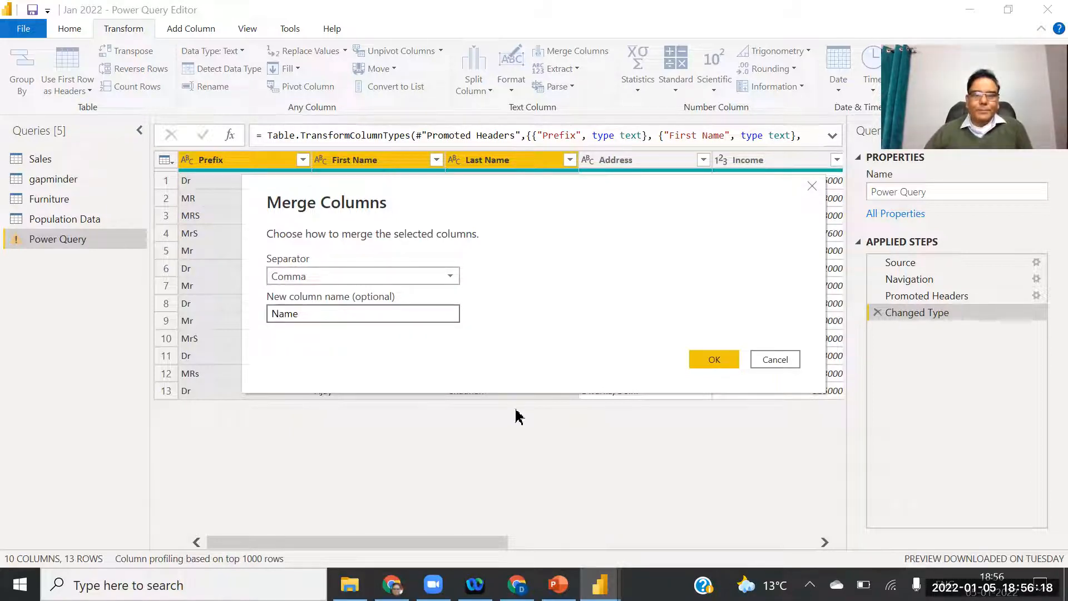
{"action": "left_click", "coordinate": [726, 362]}
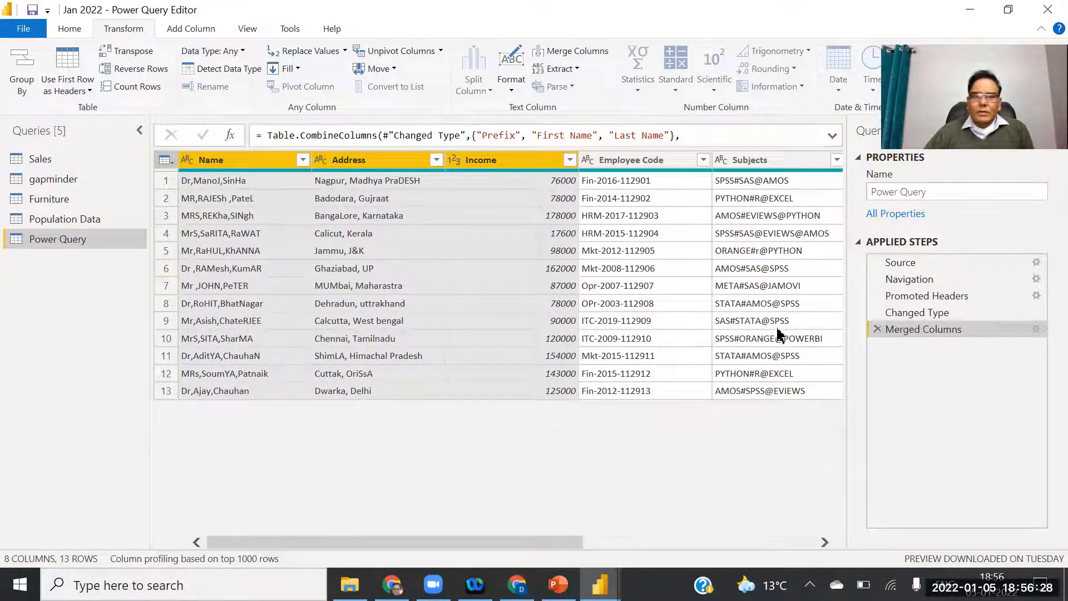
{"action": "left_click", "coordinate": [878, 329]}
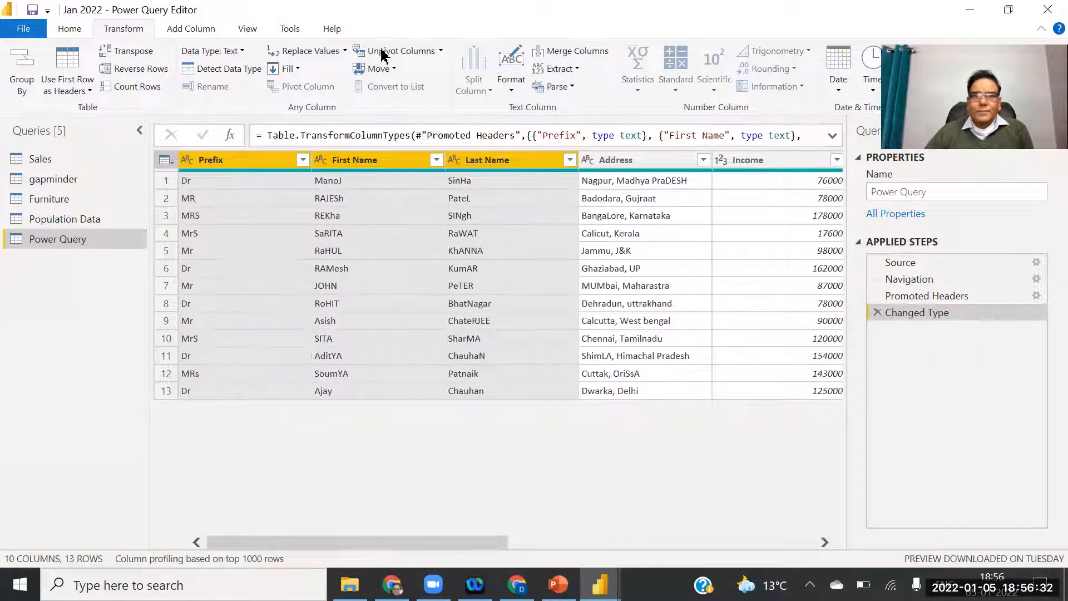
Merge Prefix, First Name and Last Name with a Space separator into a new column named Name.
{"action": "left_click", "coordinate": [579, 52]}
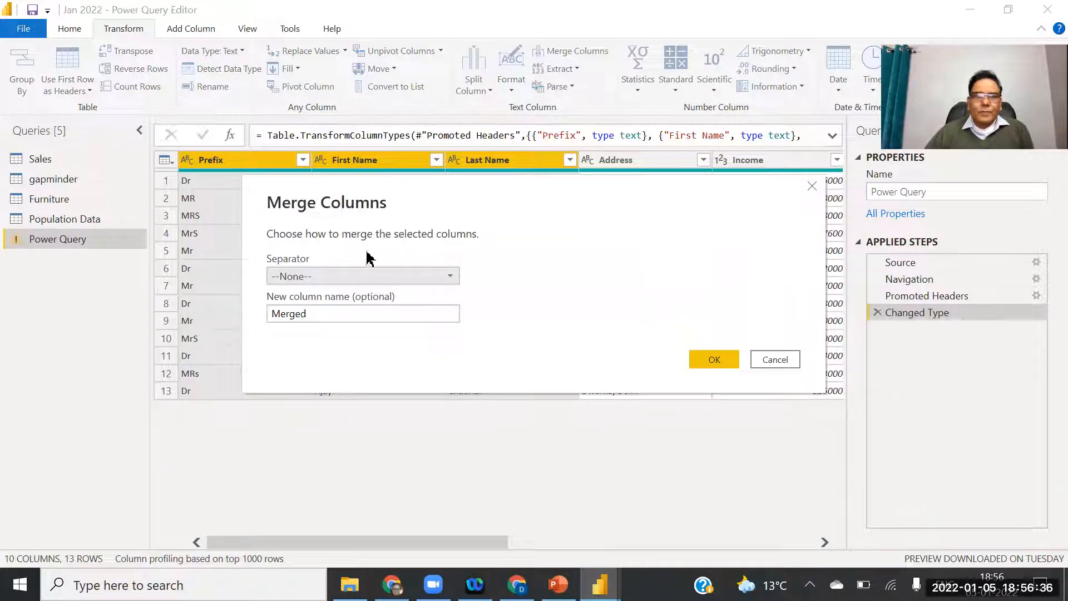
{"action": "left_click", "coordinate": [439, 277]}
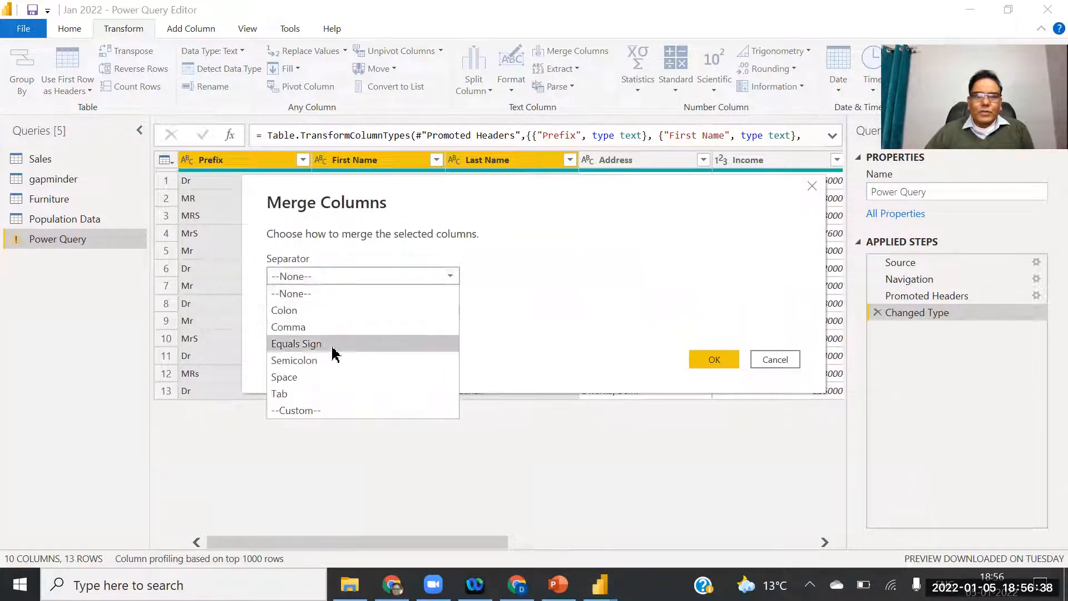
{"action": "left_click", "coordinate": [299, 378]}
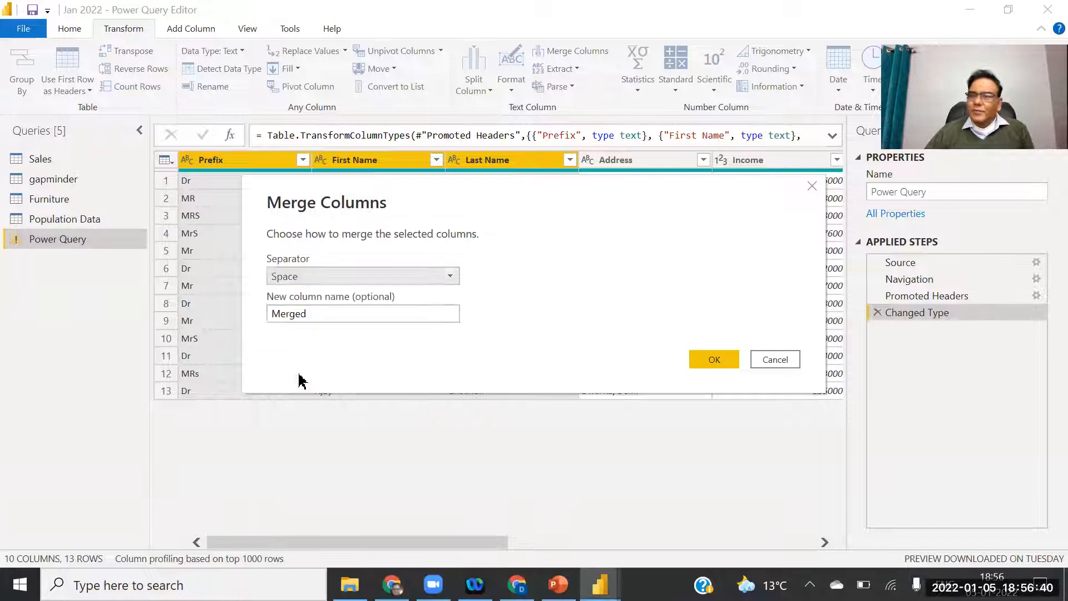
{"action": "left_click_drag", "start_coordinate": [403, 312], "coordinate": [239, 317]}
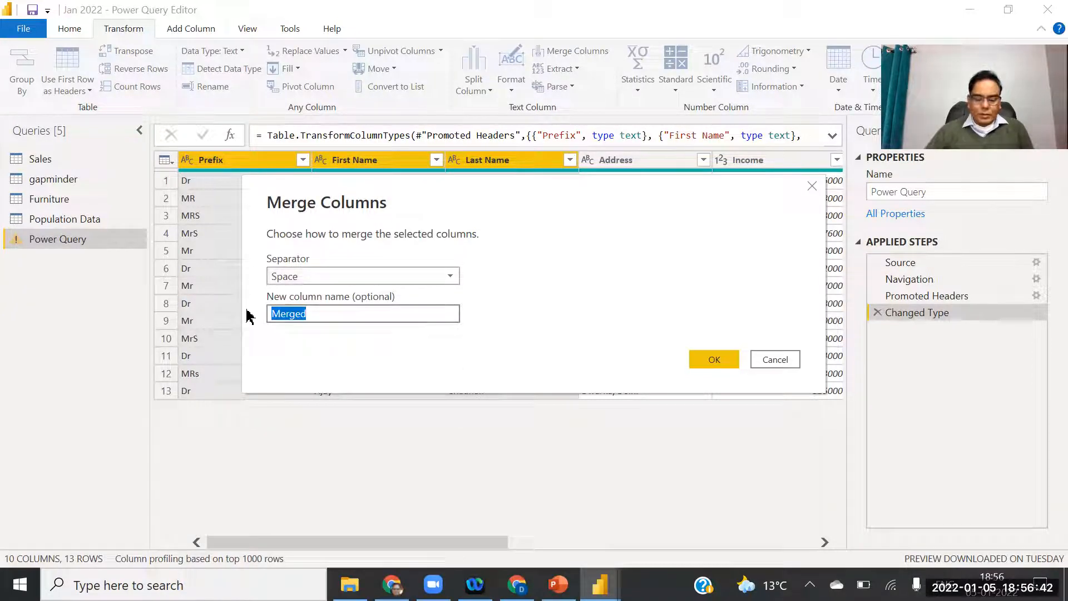
{"action": "type", "text": "Name"}
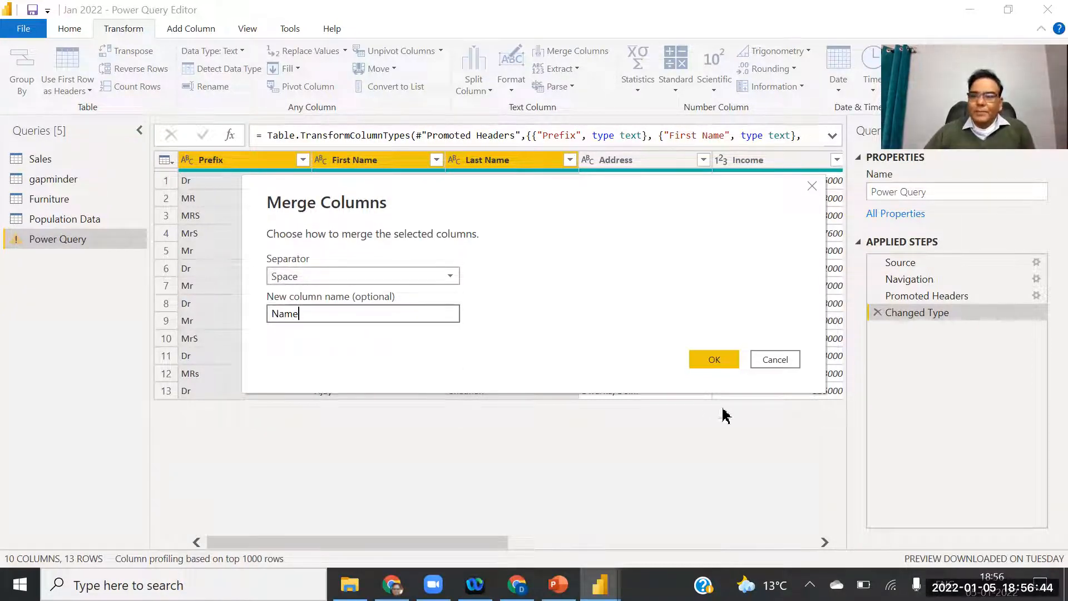
{"action": "left_click", "coordinate": [717, 361]}
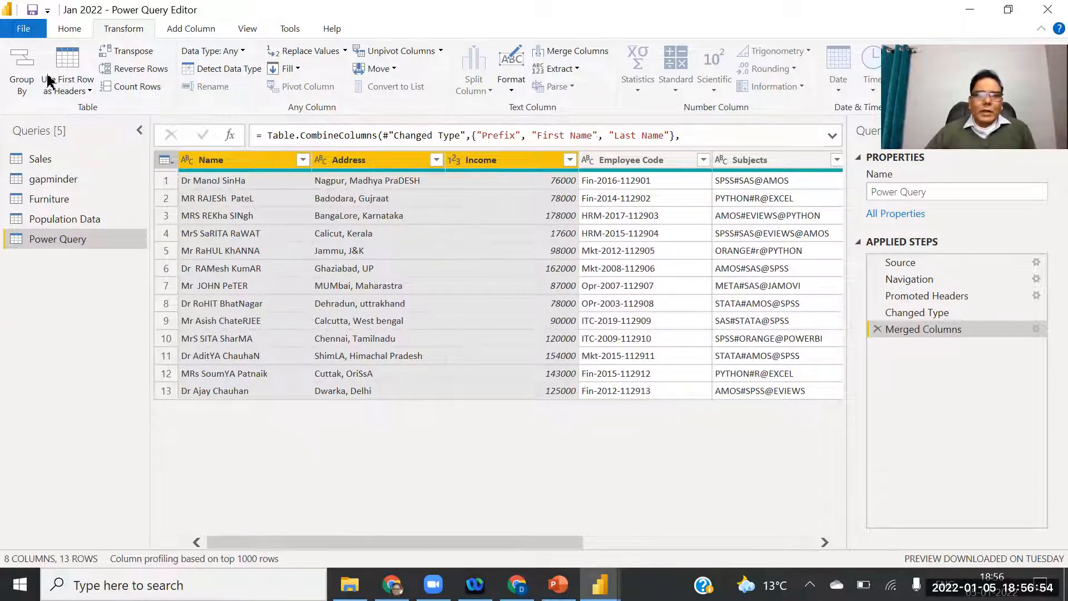
Close & Apply the query, check the merged Name column in Data view, then return to Report view.
{"action": "left_click", "coordinate": [22, 30]}
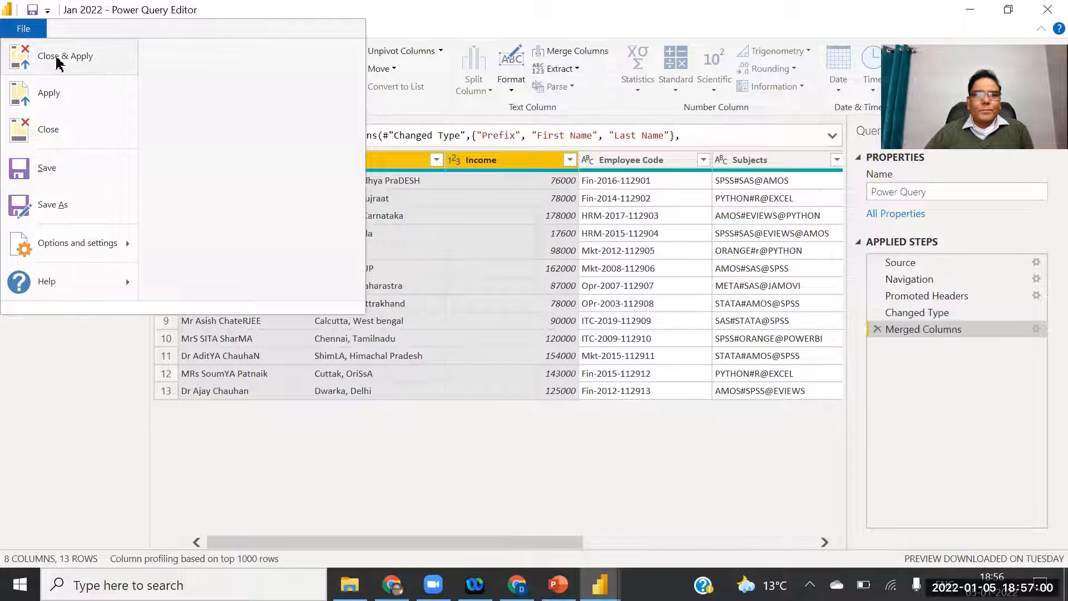
{"action": "left_click", "coordinate": [79, 55]}
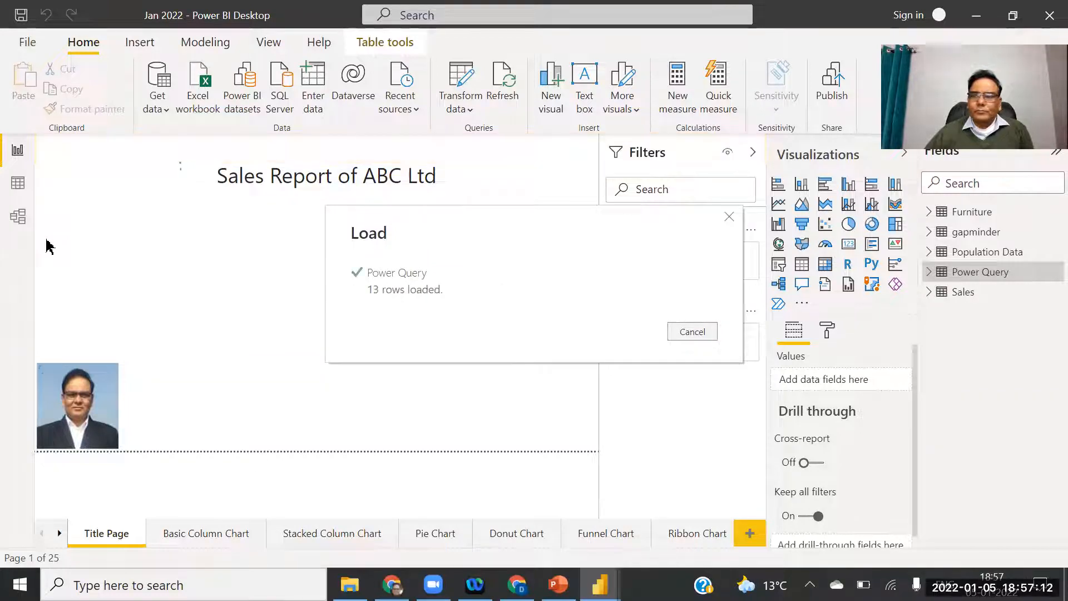
{"action": "left_click", "coordinate": [18, 189]}
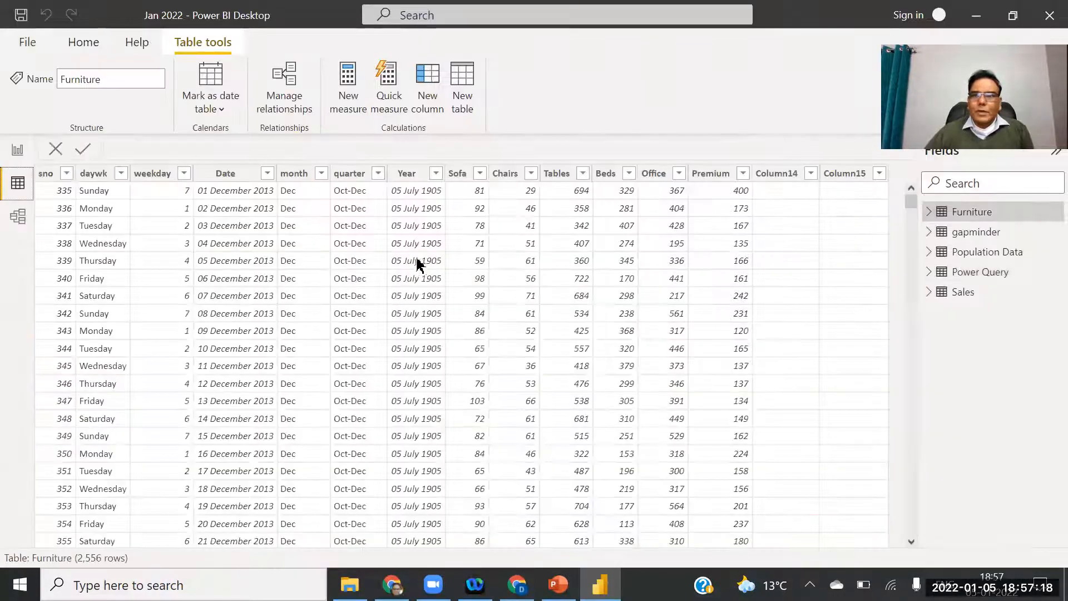
{"action": "left_click", "coordinate": [979, 278]}
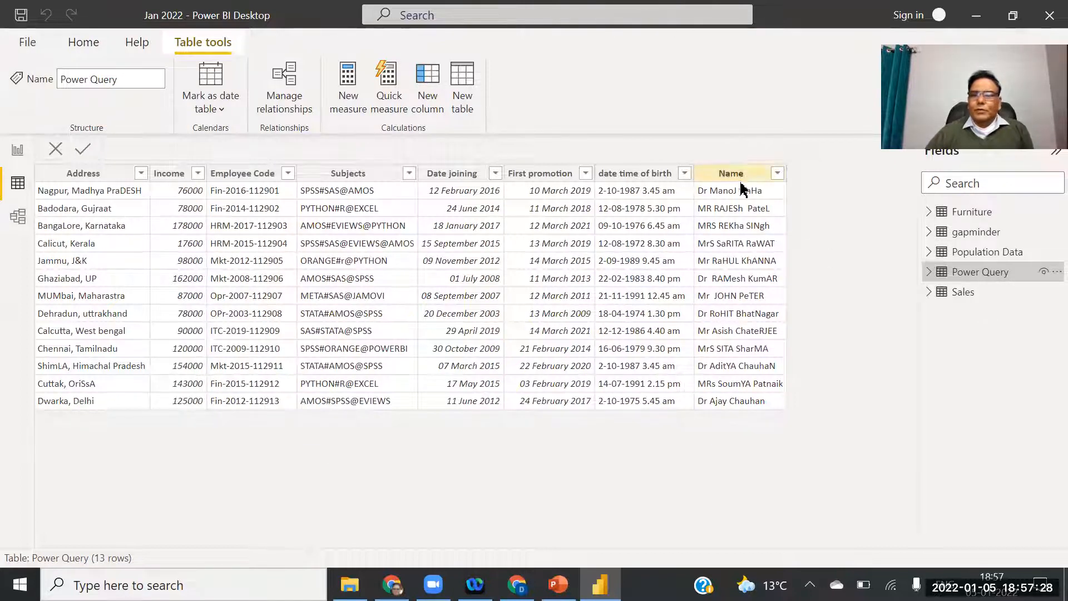
{"action": "left_click", "coordinate": [727, 173]}
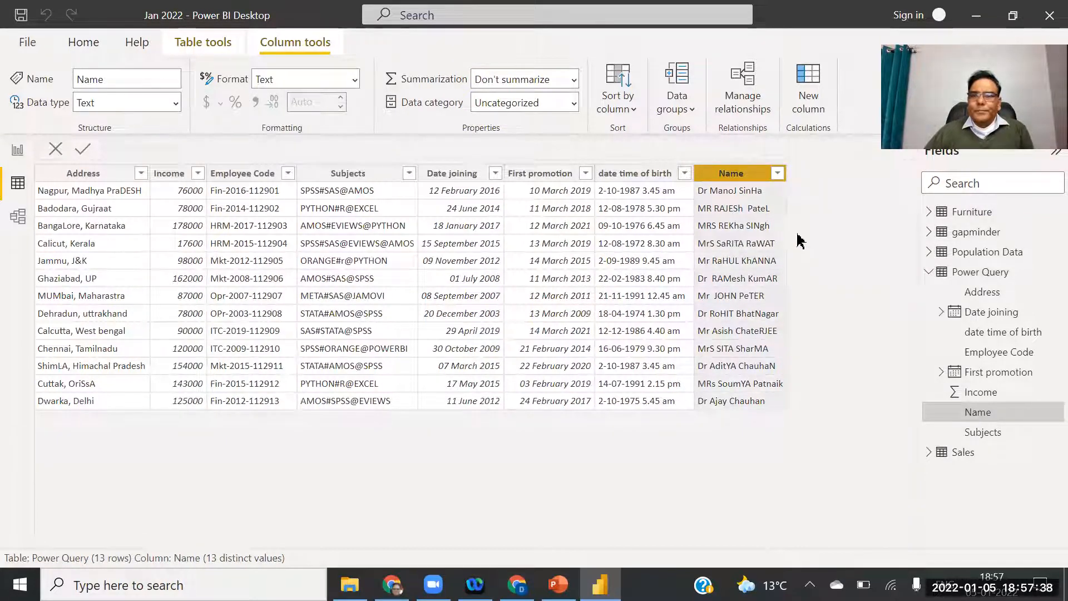
{"action": "left_click", "coordinate": [17, 151]}
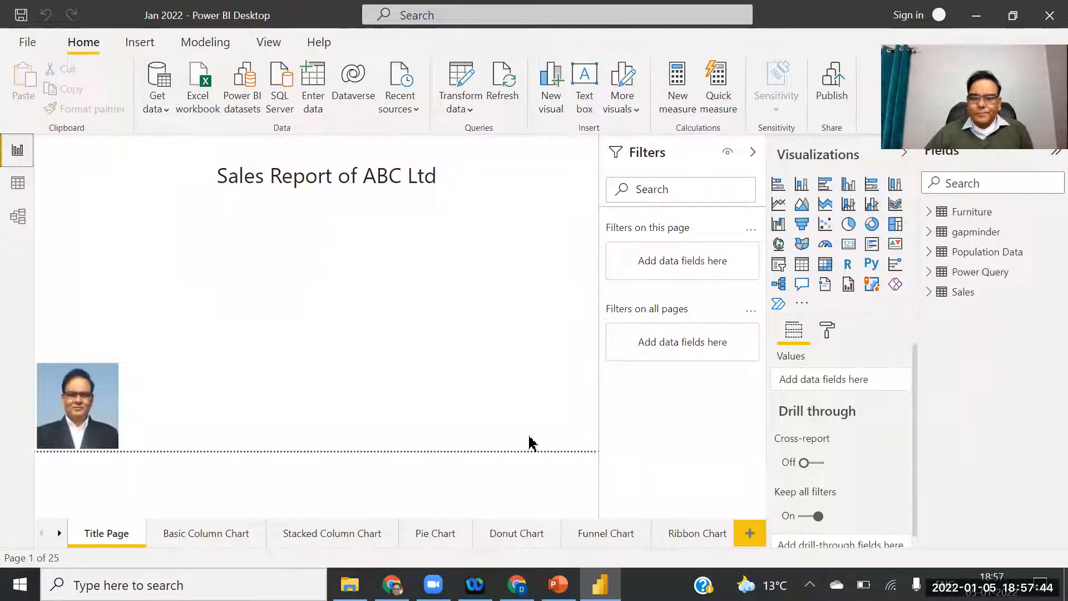
{"action": "left_click", "coordinate": [559, 584]}
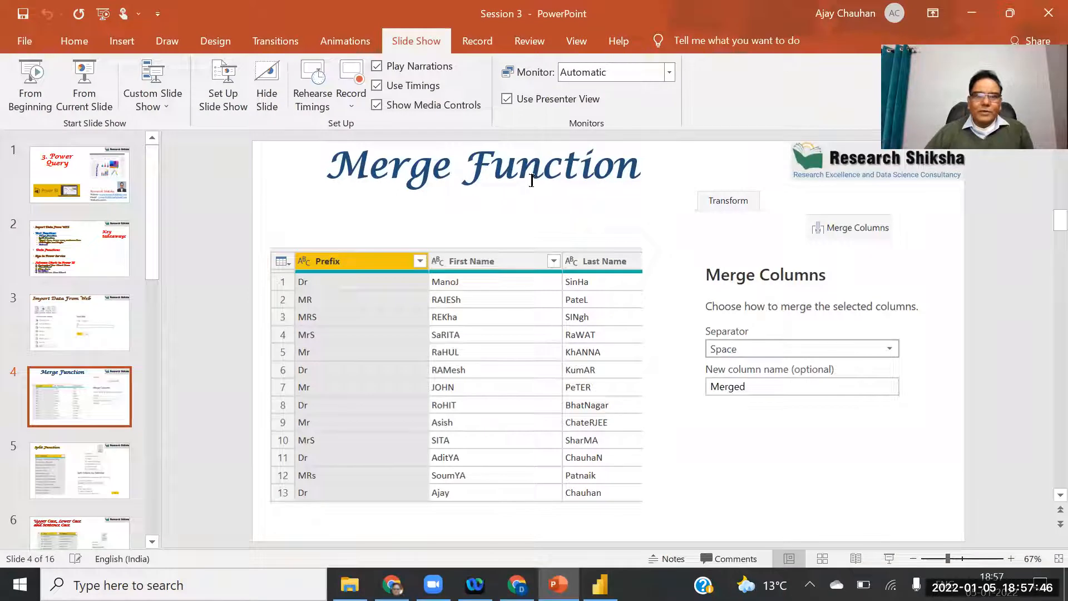
{"action": "left_click", "coordinate": [115, 460]}
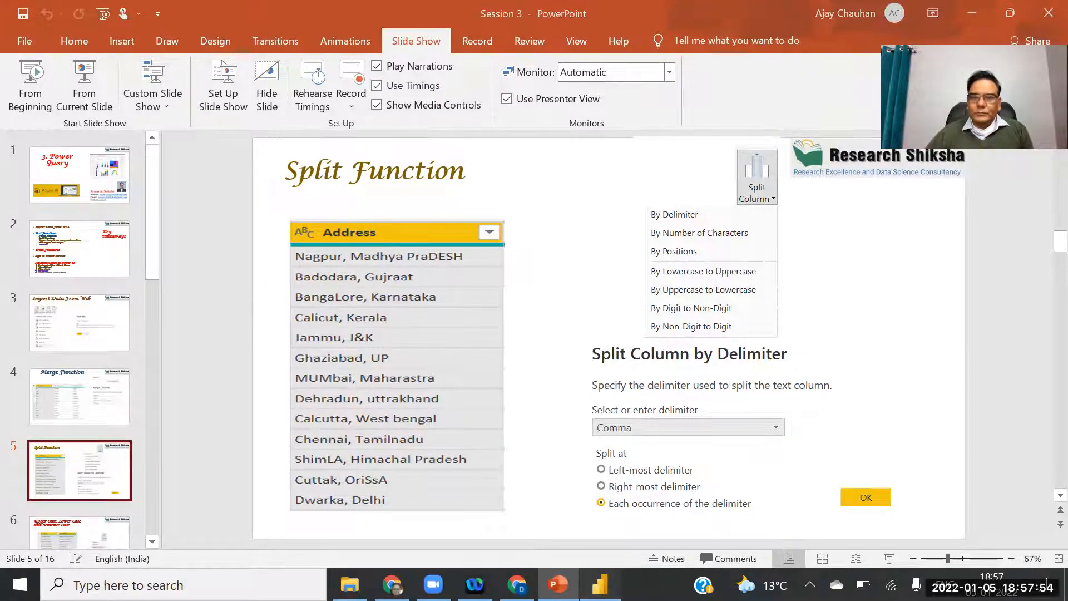
{"action": "left_click", "coordinate": [599, 584]}
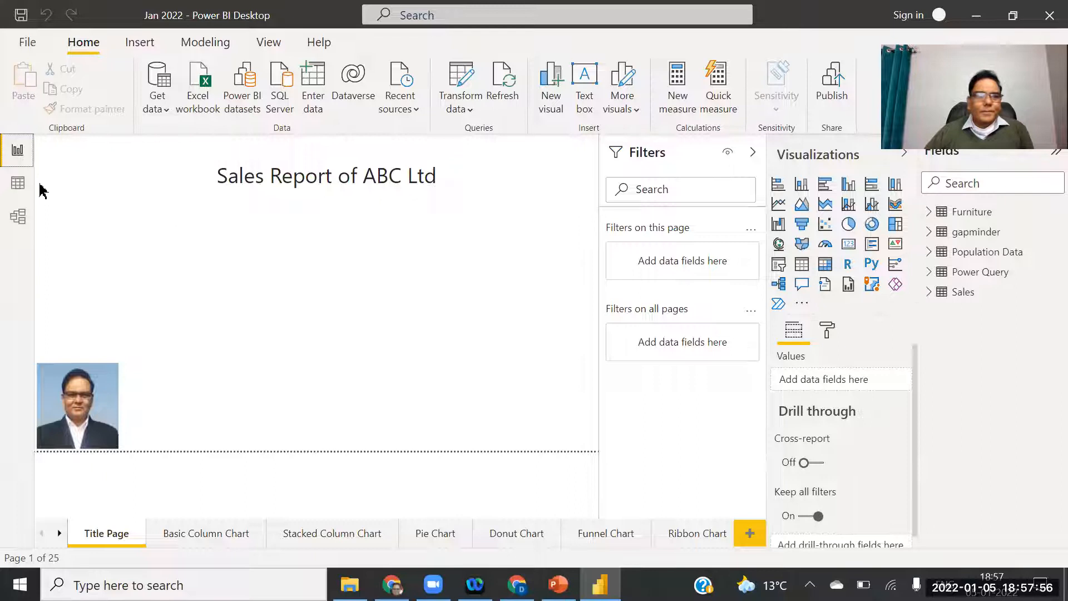
{"action": "left_click", "coordinate": [20, 193]}
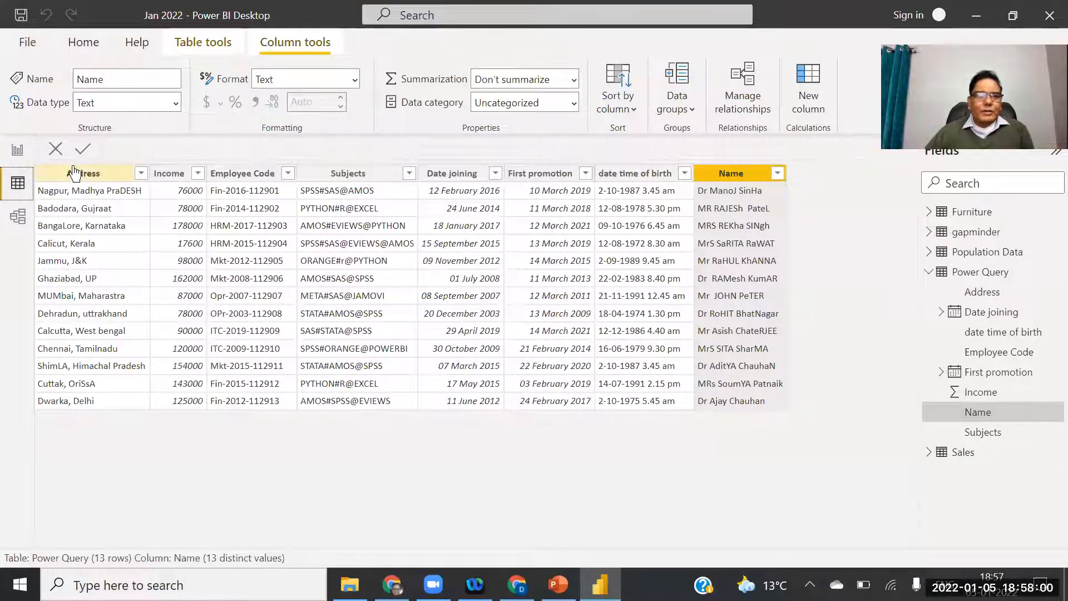
{"action": "left_click", "coordinate": [75, 173]}
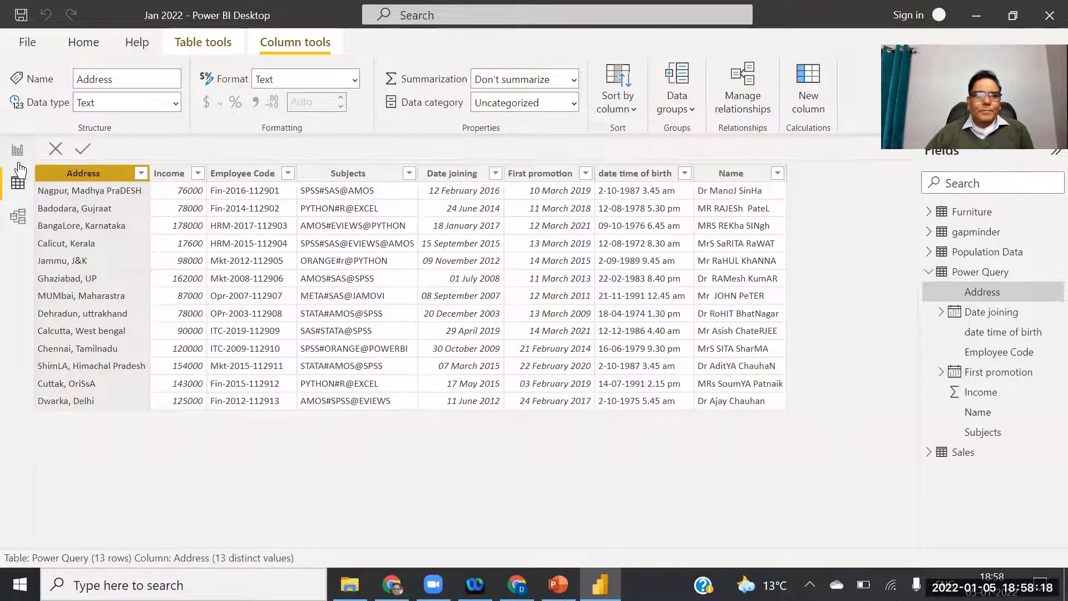
{"action": "left_click", "coordinate": [18, 151]}
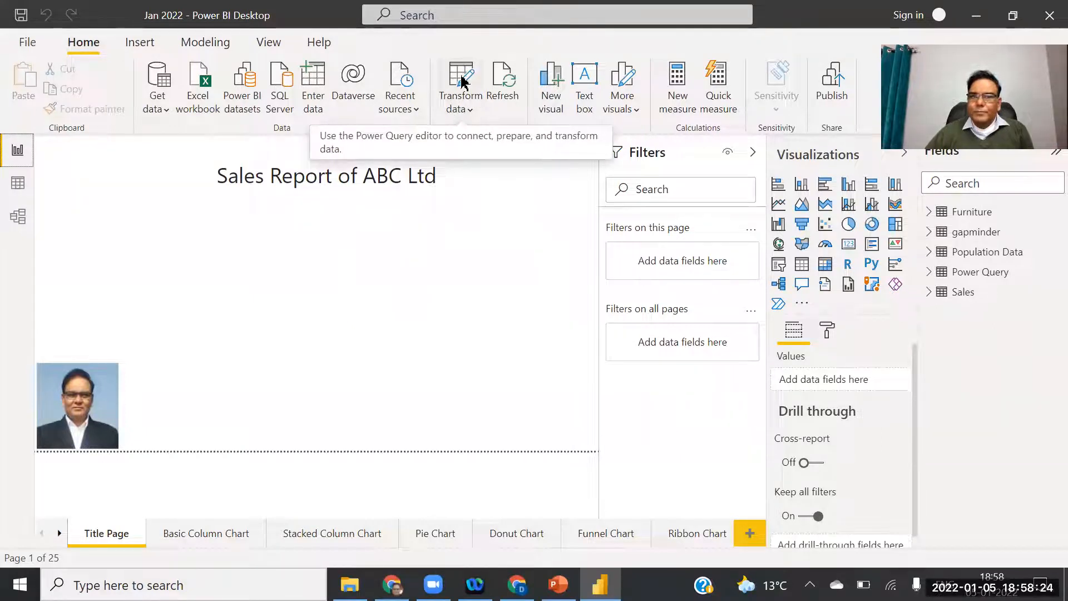
Reopen the Power Query query in the Power Query Editor and select its Address column.
{"action": "left_click", "coordinate": [462, 81]}
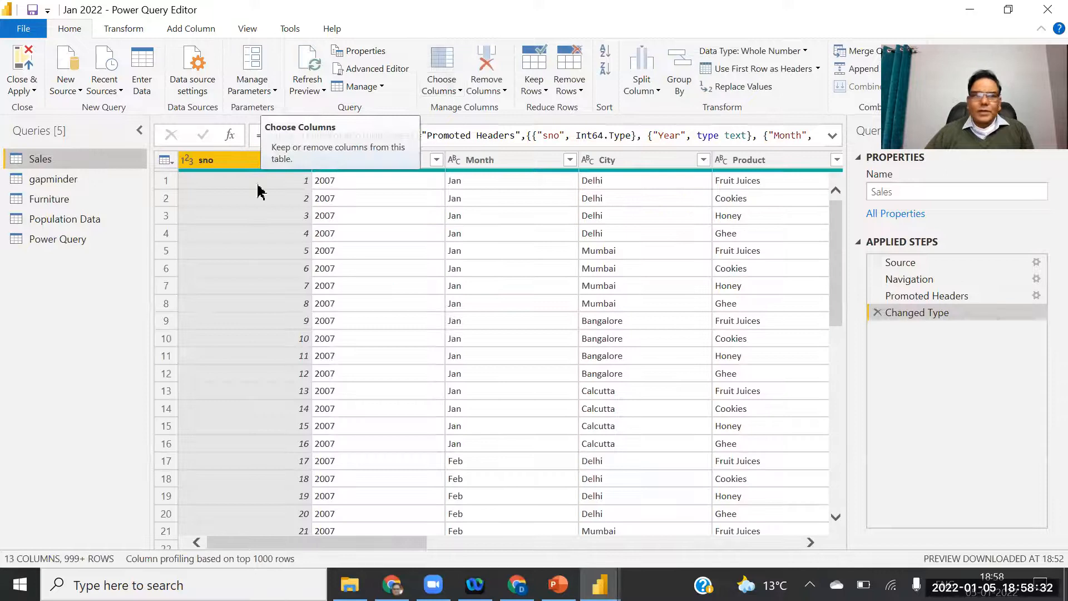
{"action": "left_click", "coordinate": [63, 243]}
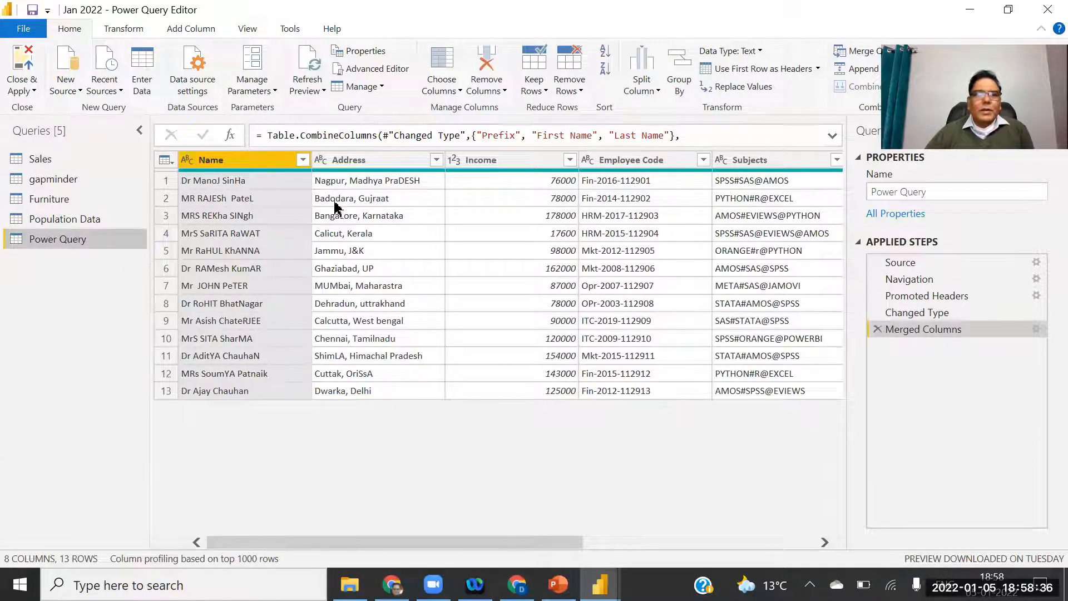
{"action": "left_click", "coordinate": [355, 161]}
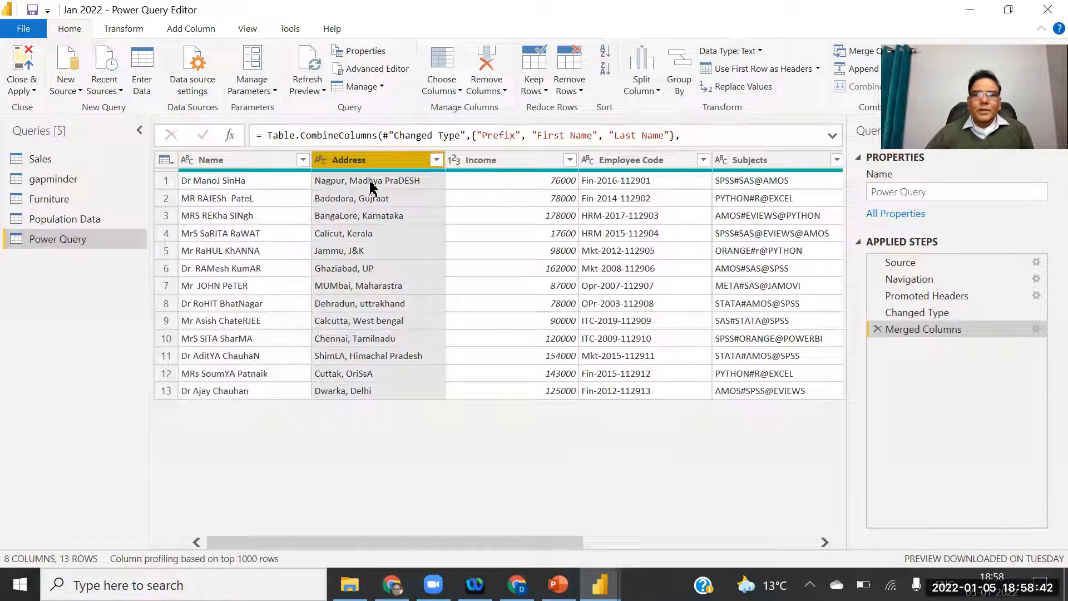
Split Address by Comma at each occurrence into Address.1 and Address.2.
{"action": "left_click", "coordinate": [121, 31]}
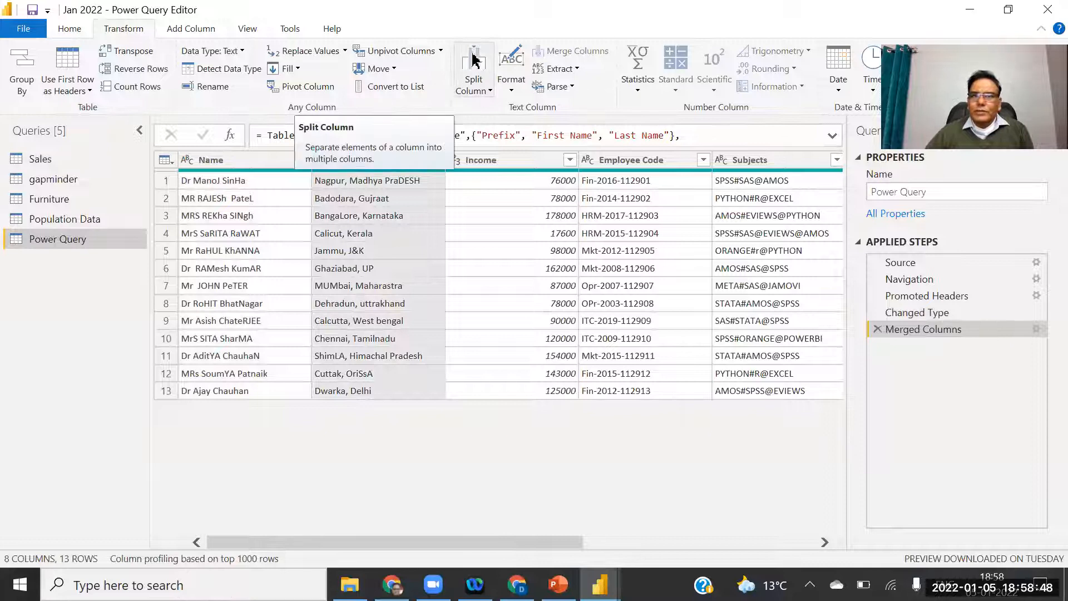
{"action": "left_click", "coordinate": [486, 92]}
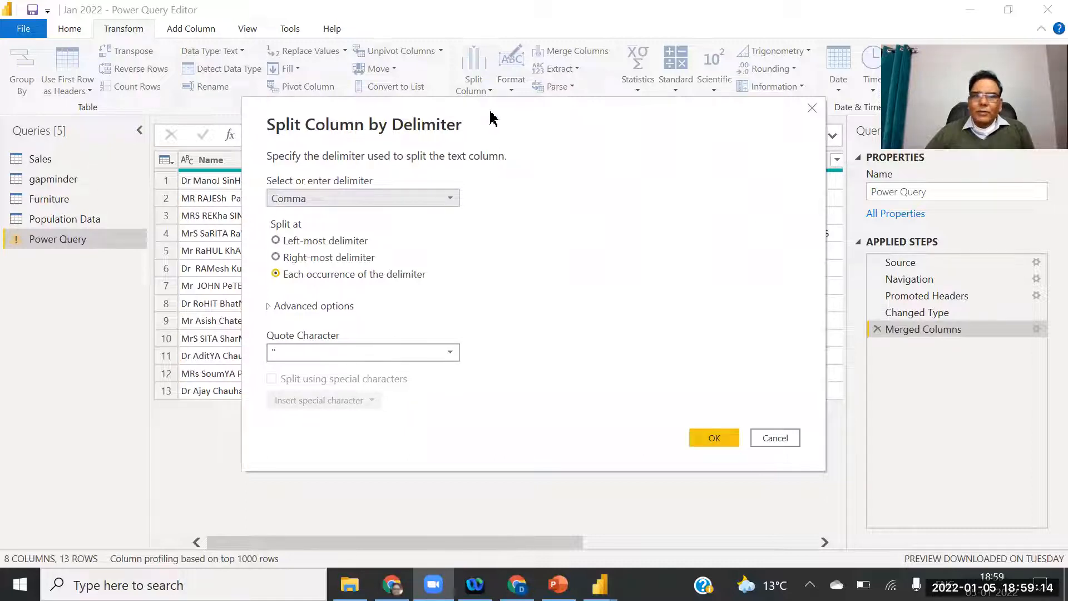
{"action": "left_click_drag", "start_coordinate": [541, 124], "coordinate": [787, 97]}
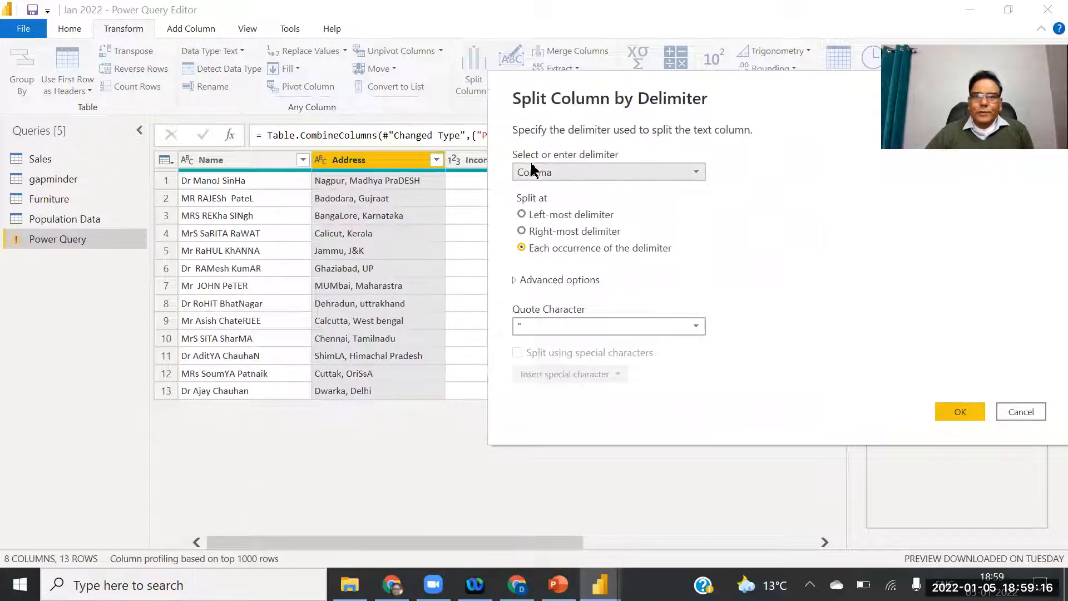
{"action": "left_click", "coordinate": [698, 174]}
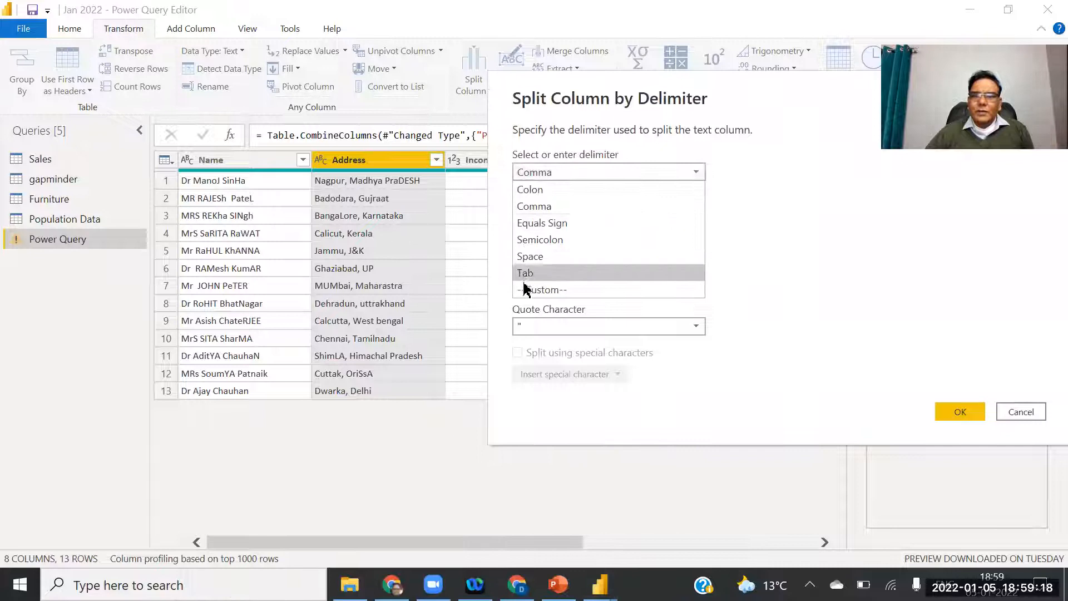
{"action": "left_click", "coordinate": [543, 207]}
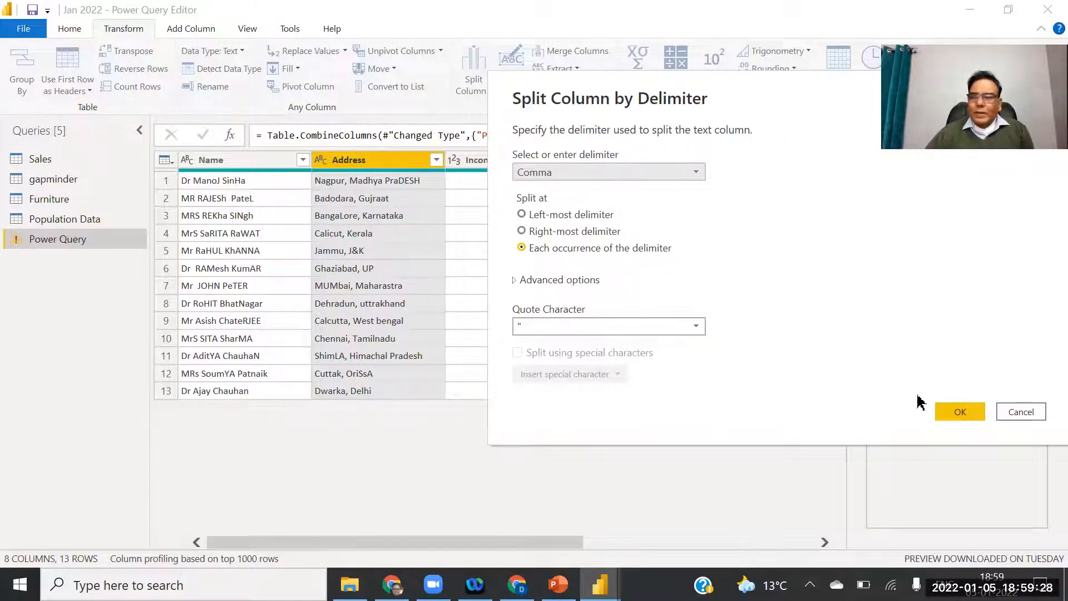
{"action": "left_click", "coordinate": [961, 412]}
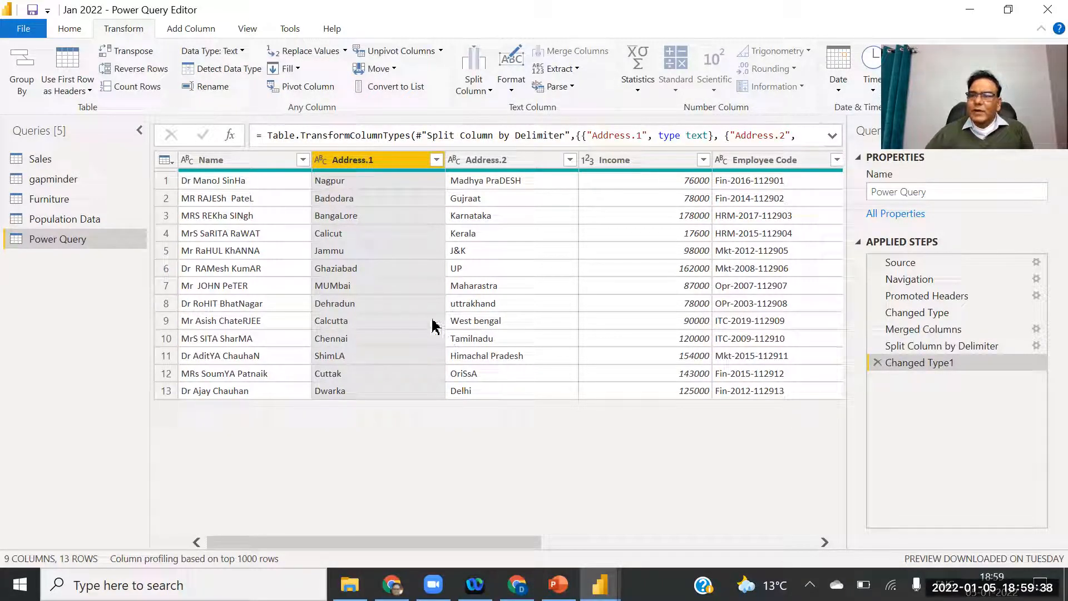
Rename Address.1 to City and Address.2 to State.
{"action": "double_click", "coordinate": [388, 161]}
{"action": "type", "text": "C"}
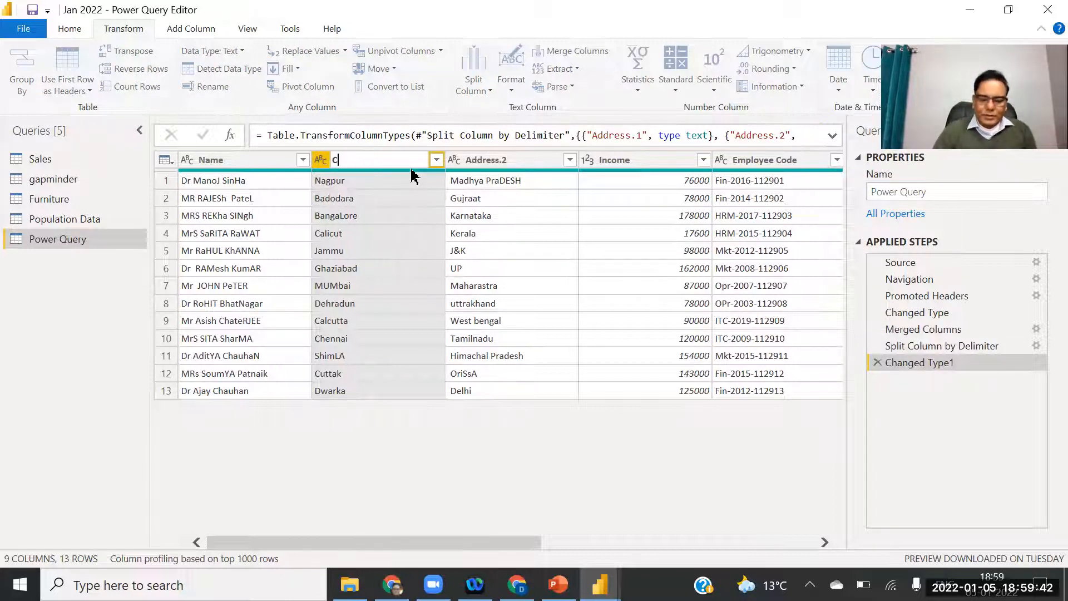
{"action": "type", "text": "ity"}
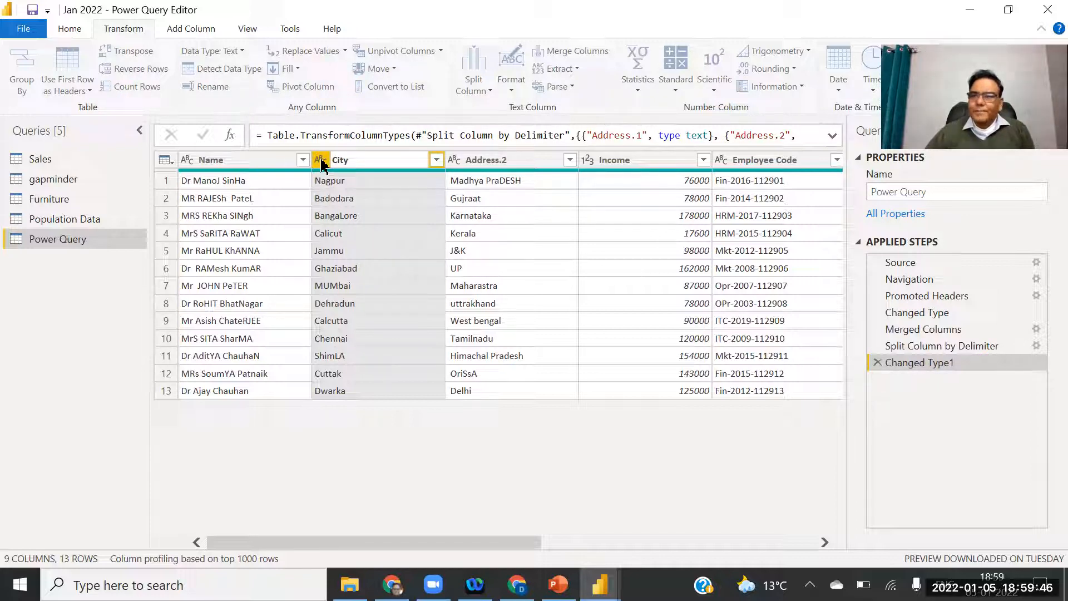
{"action": "key", "text": "Return"}
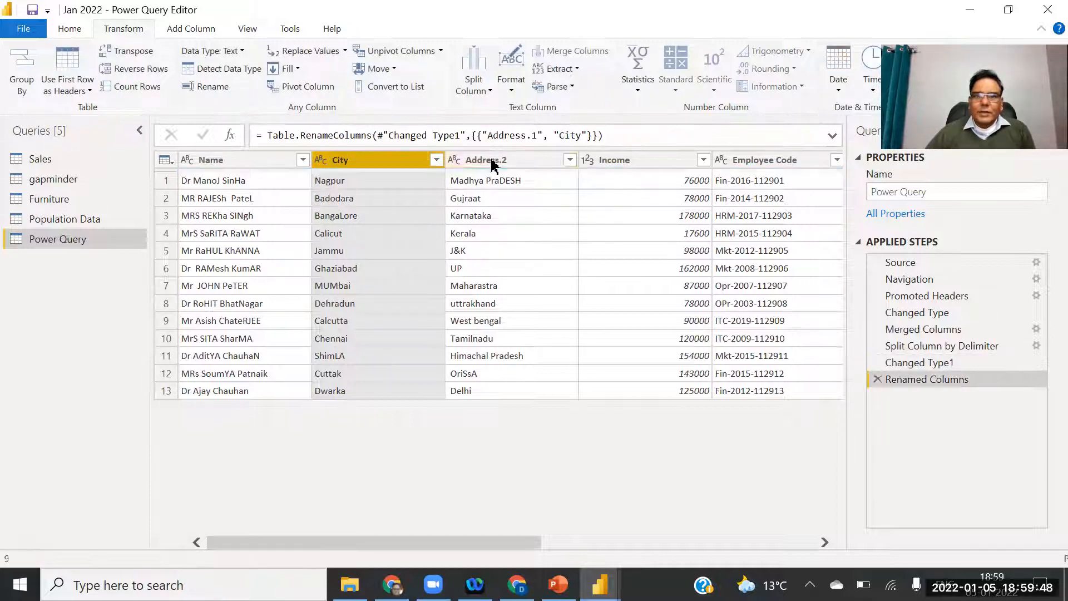
{"action": "left_click", "coordinate": [492, 165]}
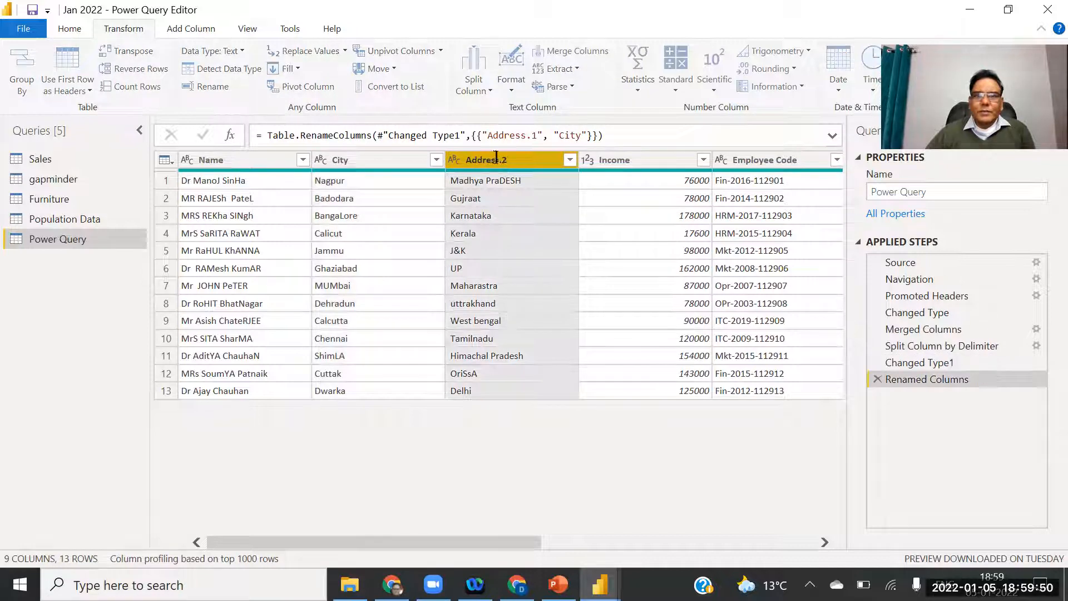
{"action": "double_click", "coordinate": [495, 158]}
{"action": "type", "text": "State"}
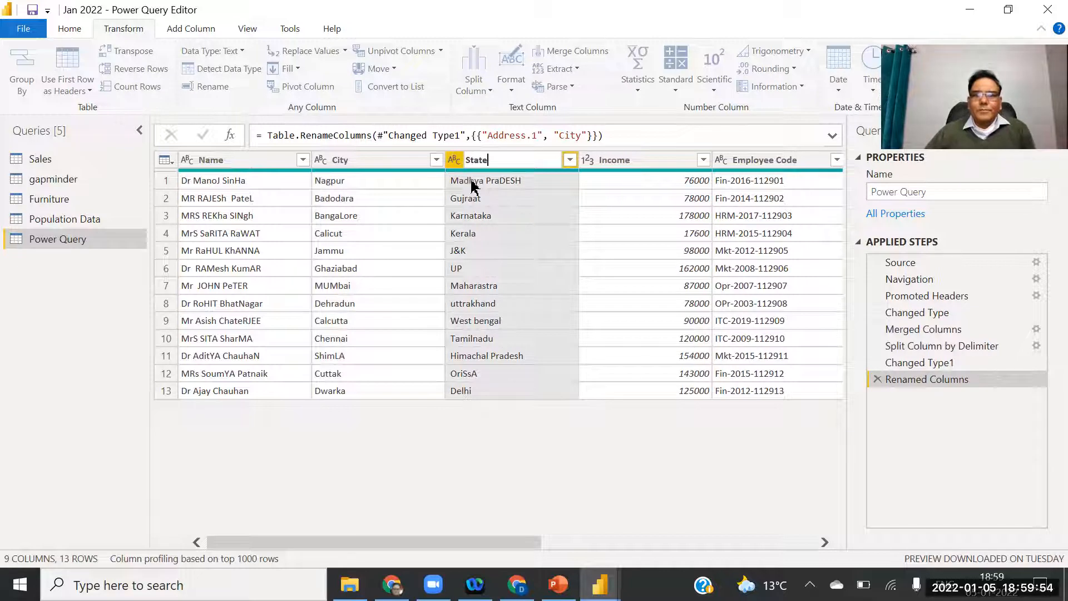
{"action": "left_click", "coordinate": [473, 158]}
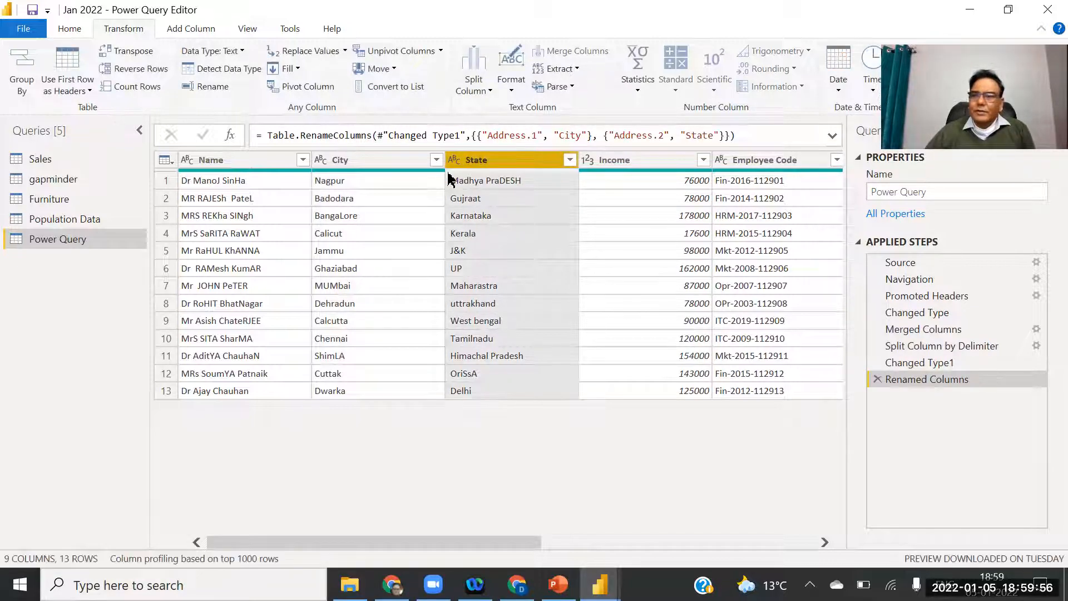
Inspect split values like Badodara, Gujraat and BangaLore in the new columns.
{"action": "left_click", "coordinate": [382, 203]}
{"action": "left_click", "coordinate": [488, 199]}
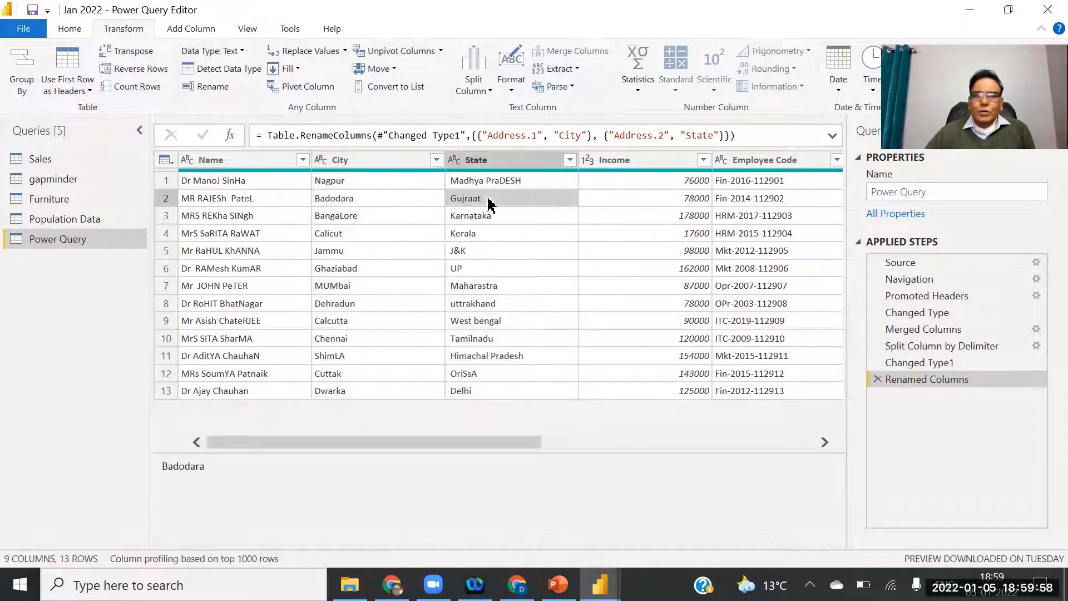
{"action": "left_click", "coordinate": [364, 220]}
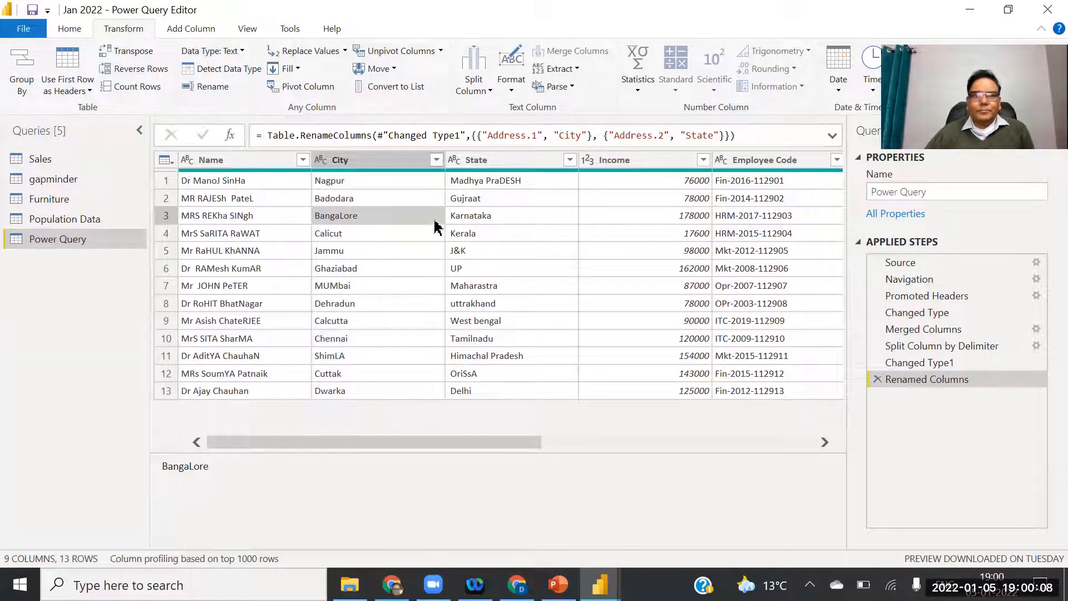
Close & Apply the edits, view City and State in Data view, then switch to PowerPoint.
{"action": "left_click", "coordinate": [20, 34]}
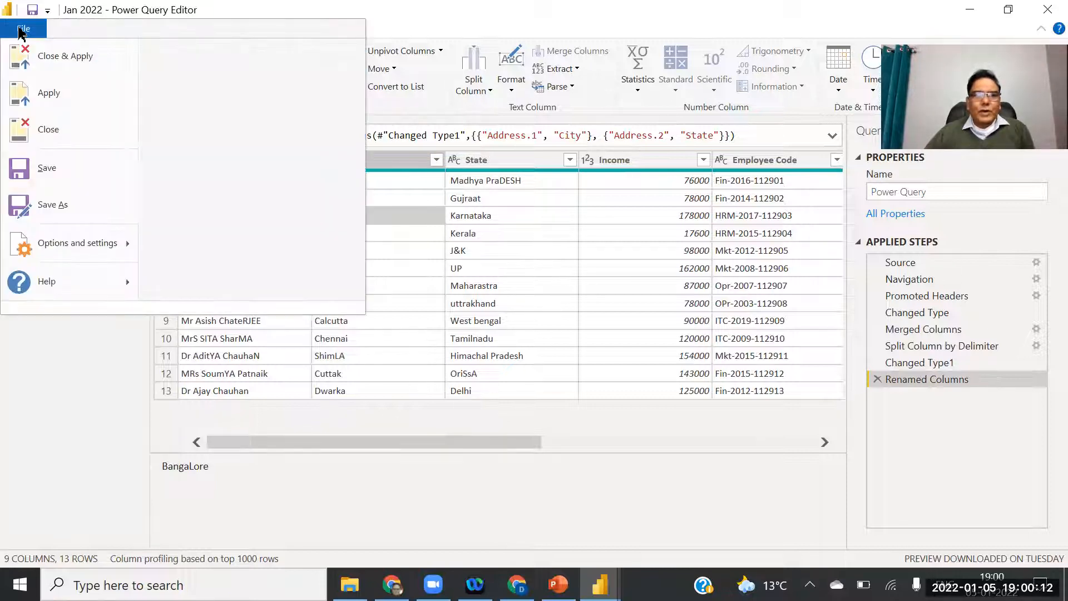
{"action": "left_click", "coordinate": [48, 54]}
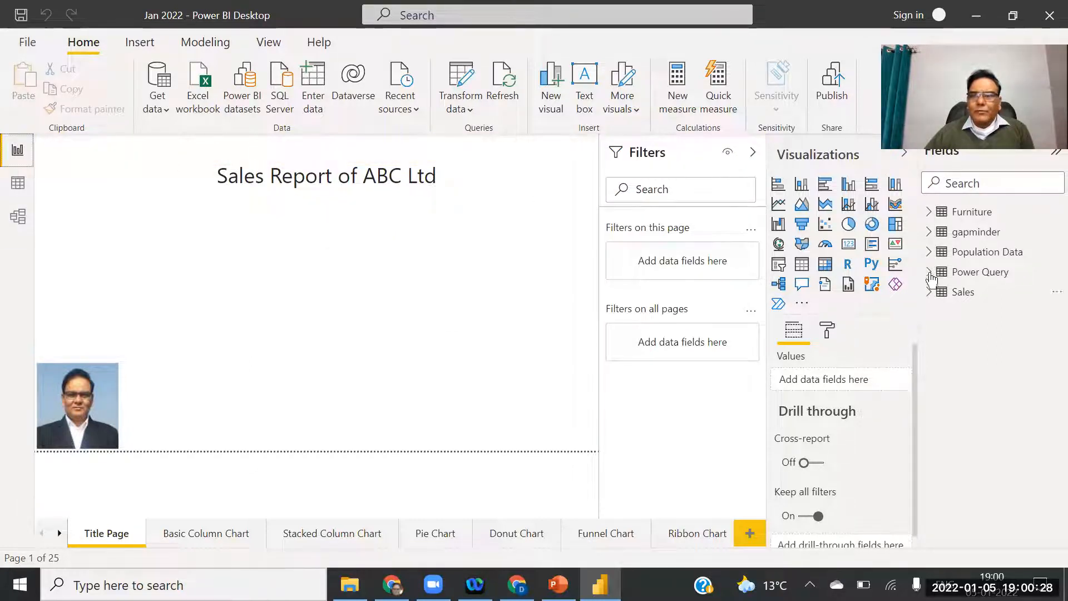
{"action": "left_click", "coordinate": [18, 182]}
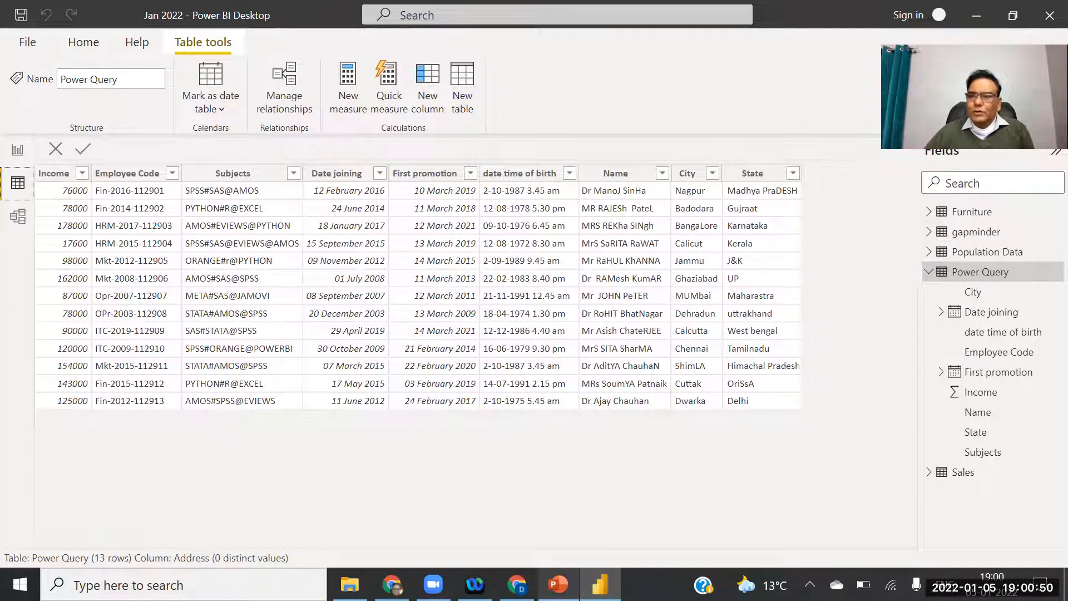
{"action": "left_click", "coordinate": [558, 585]}
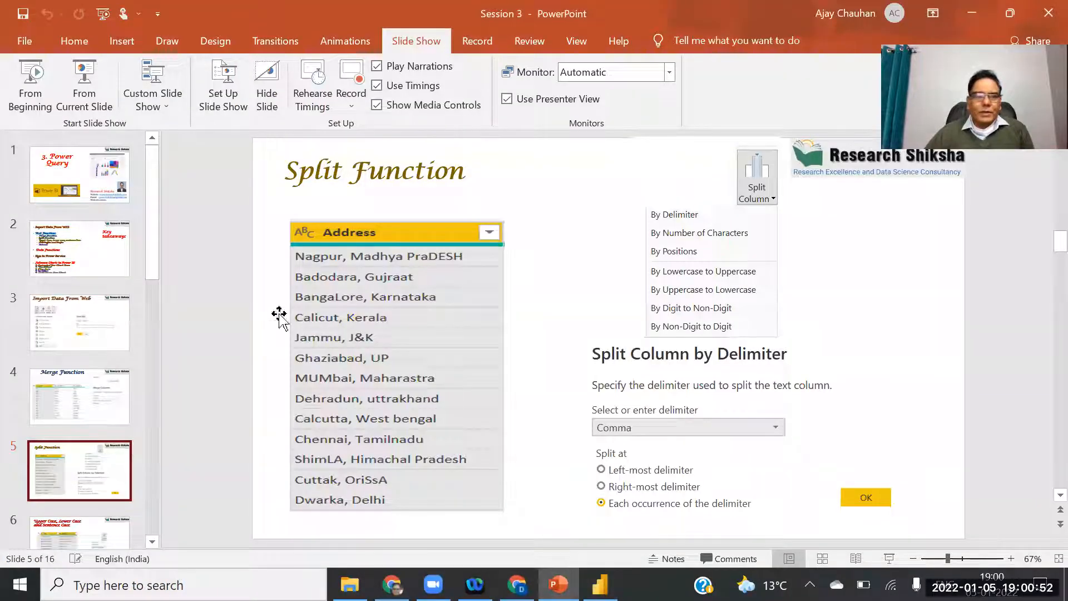
Show slide 6, 'Upper Case, Lower Case and Sentence Case', then return to Power BI Desktop.
{"action": "scroll", "coordinate": [79, 453], "scroll_direction": "down", "scroll_amount": 1}
{"action": "left_click", "coordinate": [79, 453]}
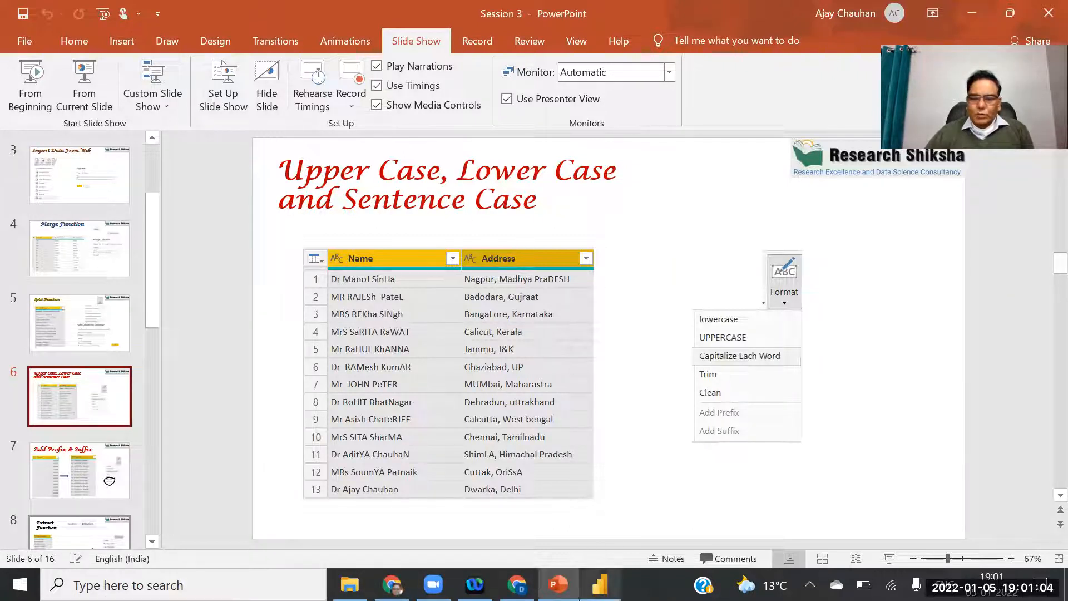
{"action": "left_click", "coordinate": [600, 584]}
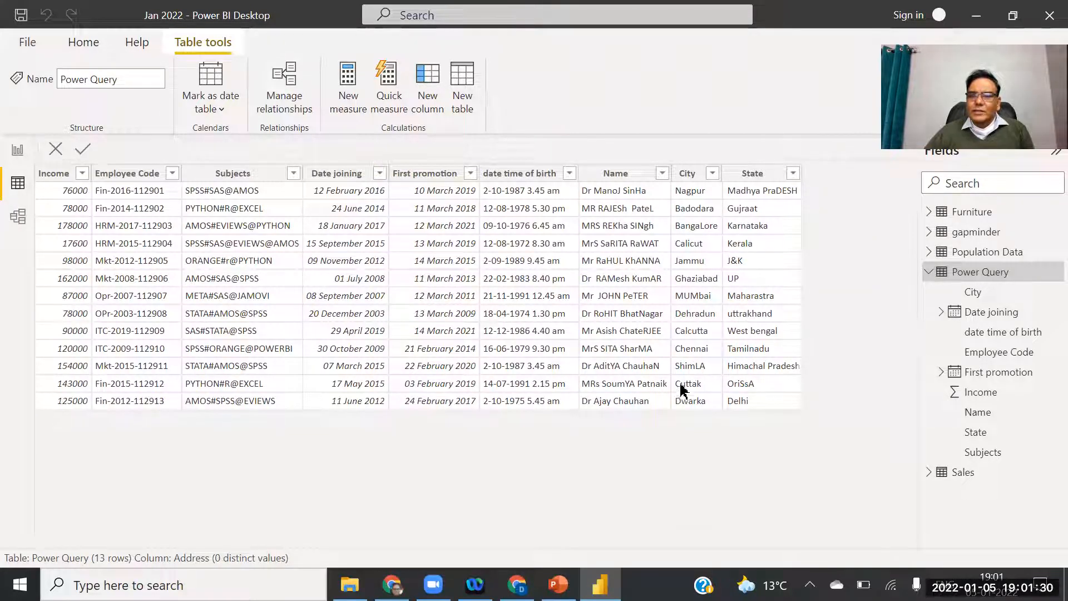
Select the mixed-case Name column, then open the Power Query query via Transform data.
{"action": "left_click", "coordinate": [625, 229]}
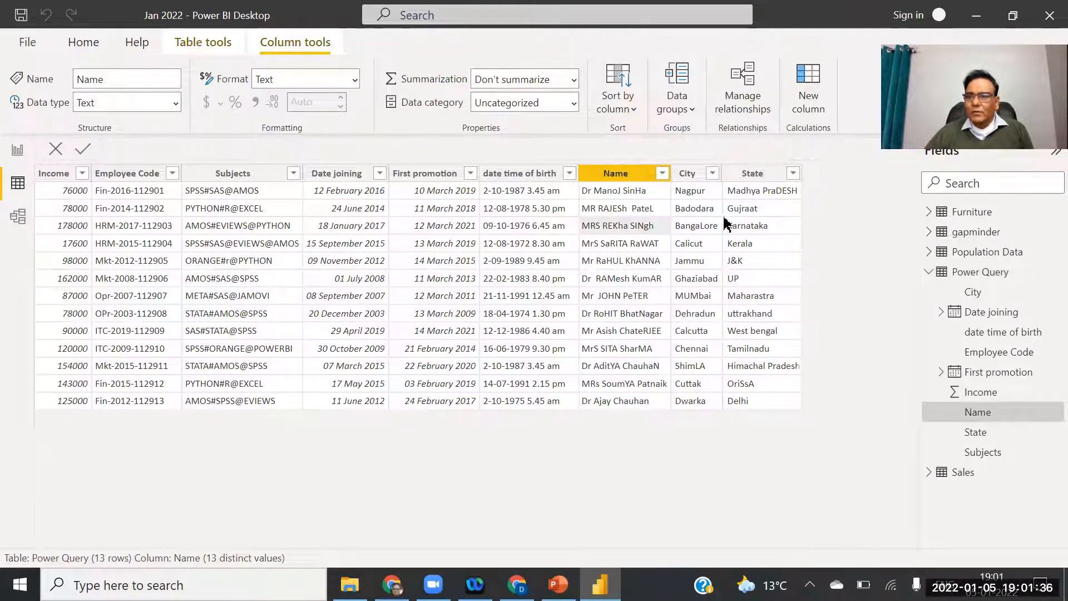
{"action": "left_click", "coordinate": [83, 44]}
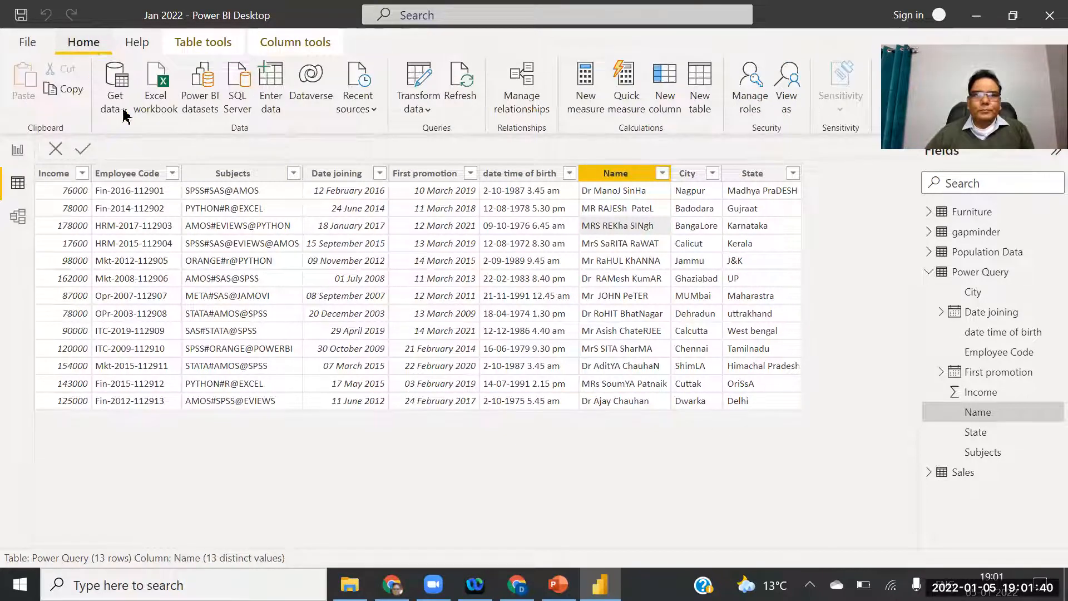
{"action": "left_click", "coordinate": [418, 106]}
{"action": "left_click", "coordinate": [445, 137]}
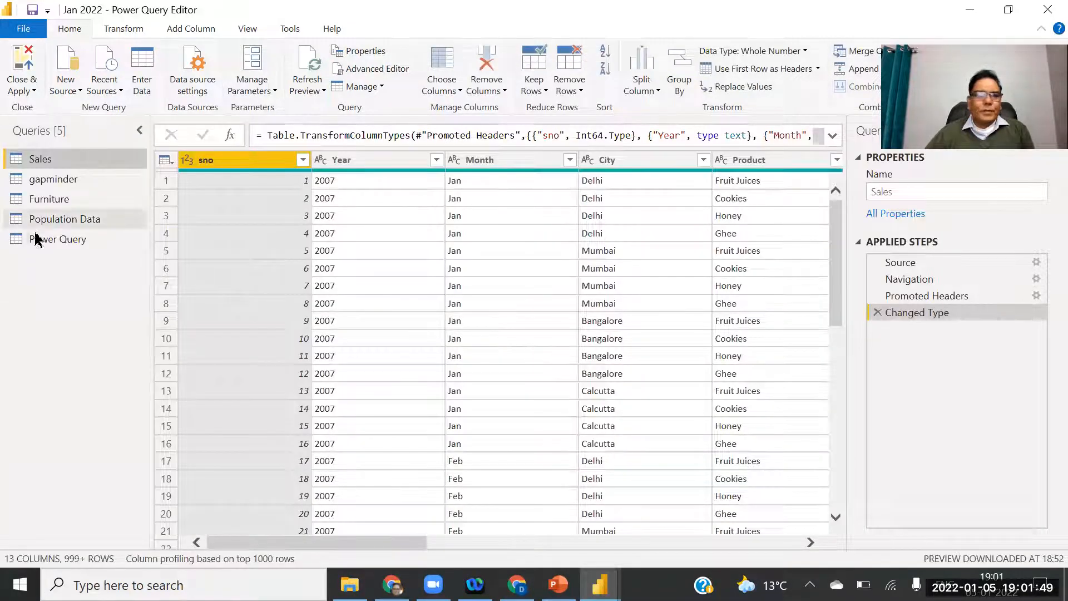
{"action": "left_click", "coordinate": [36, 240]}
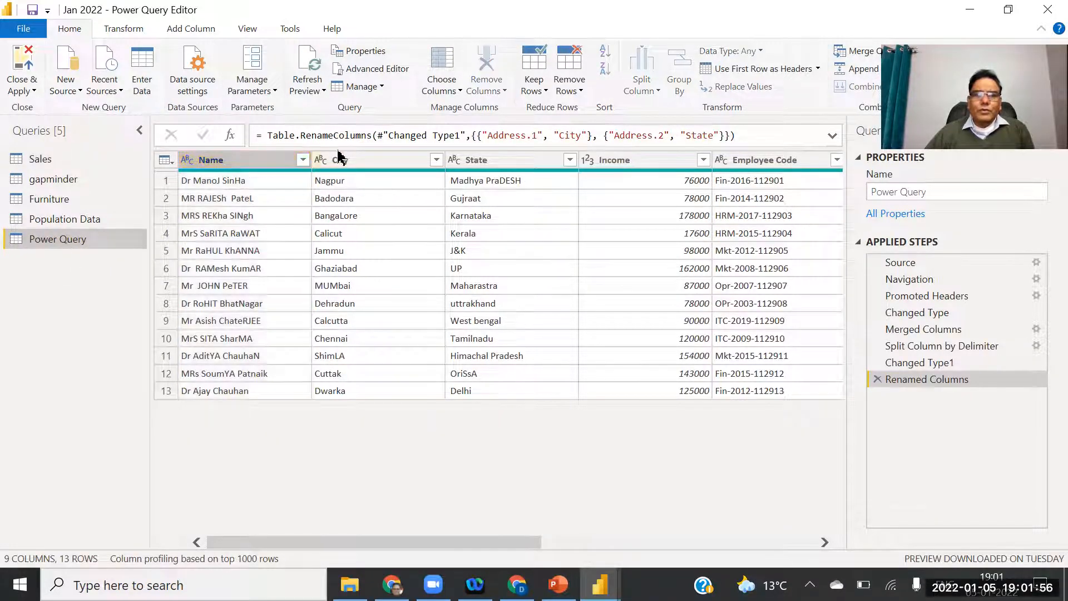
Apply Capitalize Each Word to the City, State and Name columns.
{"action": "left_click", "coordinate": [360, 161]}
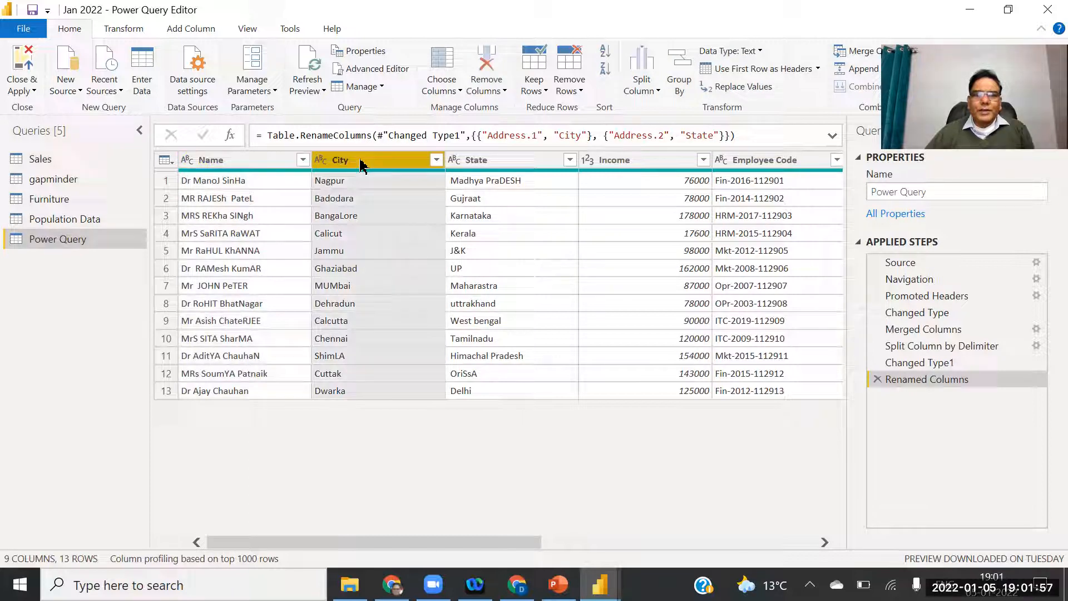
{"action": "left_click", "coordinate": [490, 161], "text": "ctrl"}
{"action": "left_click", "coordinate": [236, 163], "text": "ctrl"}
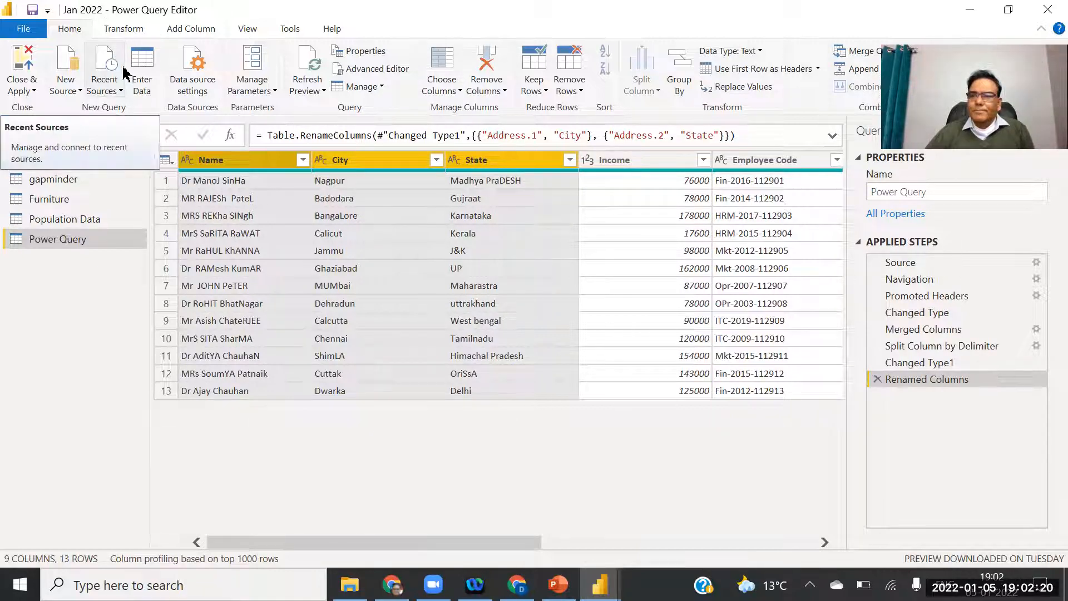
{"action": "left_click", "coordinate": [123, 29]}
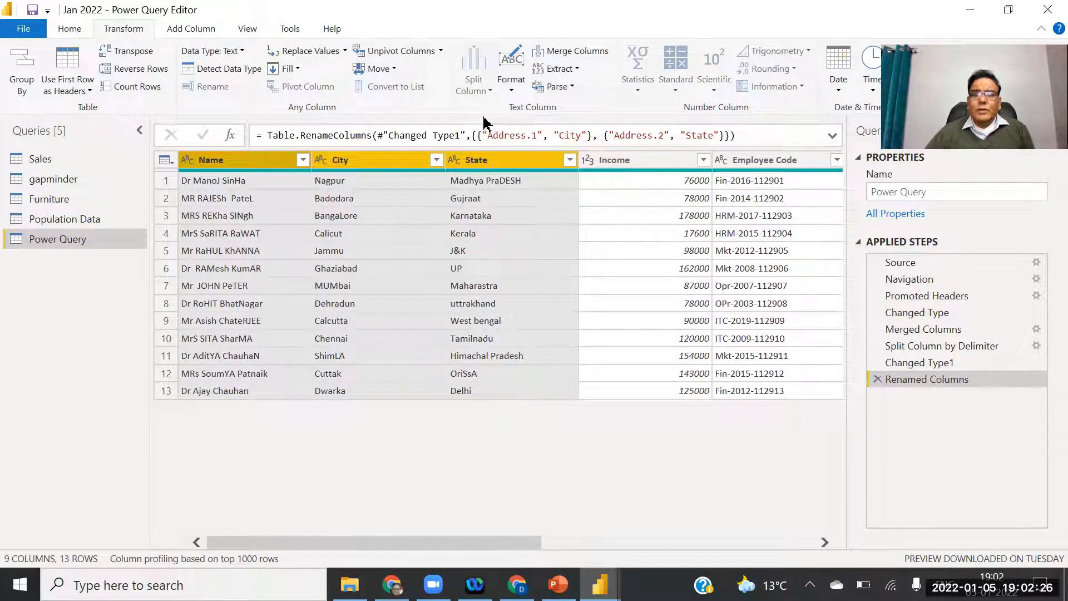
{"action": "left_click", "coordinate": [515, 89]}
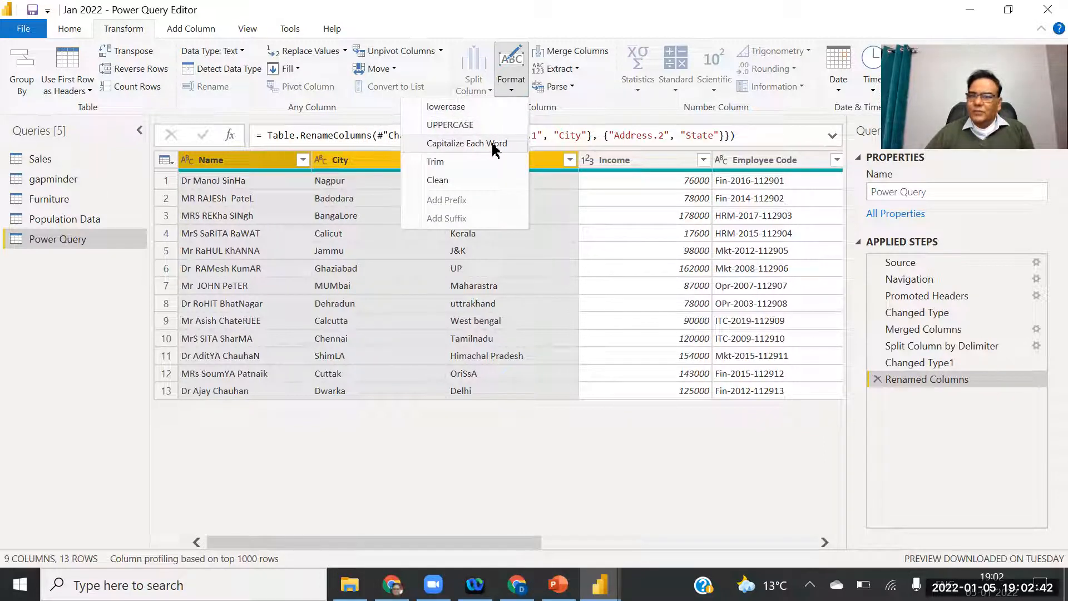
{"action": "left_click", "coordinate": [457, 144]}
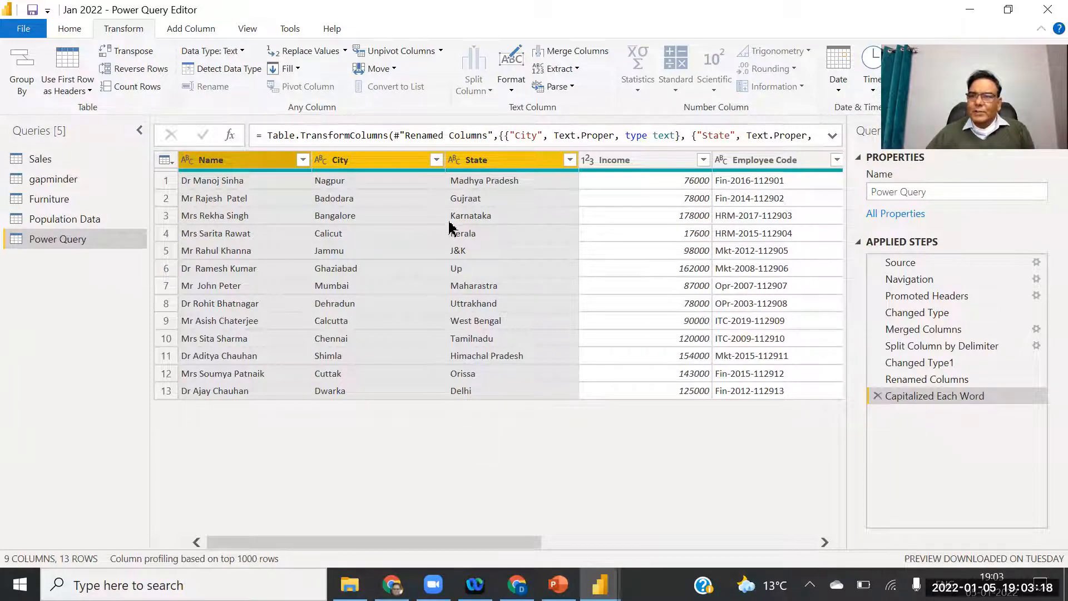
Close & Apply the changes, check the City and State columns, then return to the title page.
{"action": "left_click", "coordinate": [23, 31]}
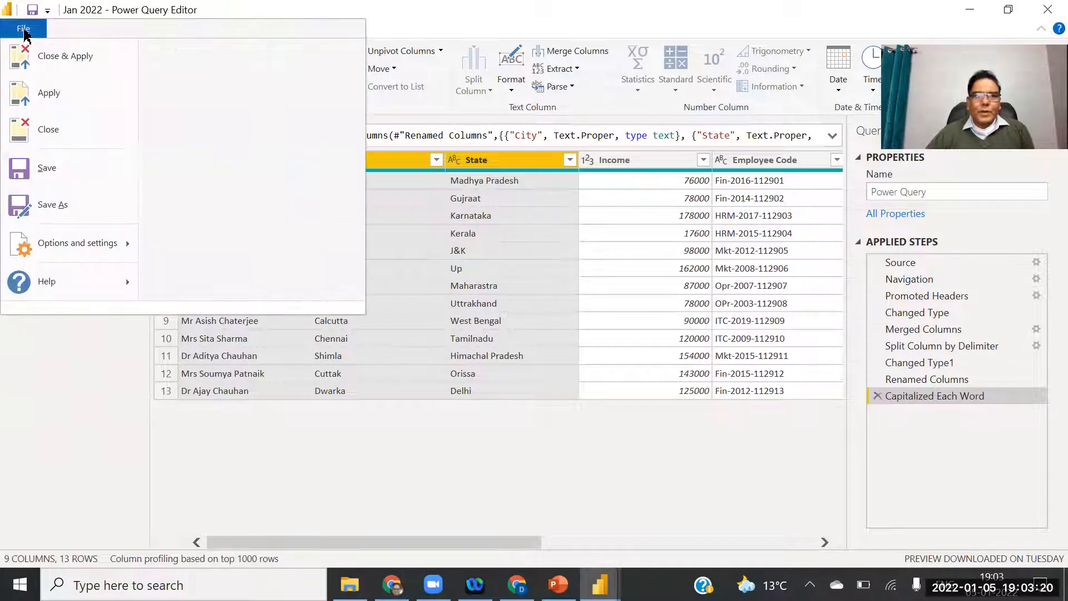
{"action": "left_click", "coordinate": [48, 60]}
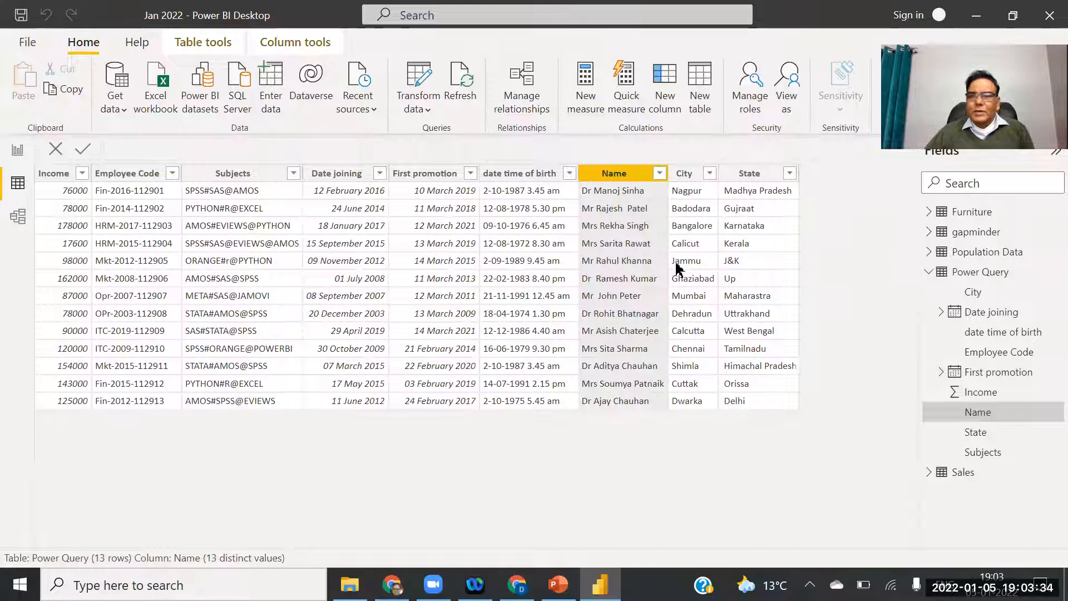
{"action": "left_click", "coordinate": [690, 207]}
{"action": "left_click", "coordinate": [744, 206]}
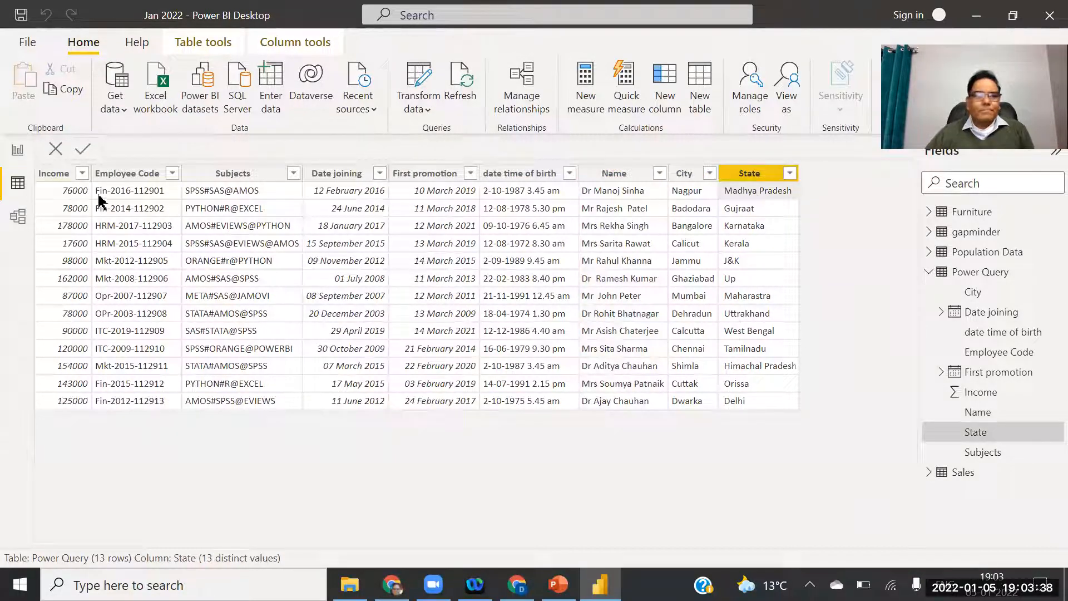
{"action": "left_click", "coordinate": [16, 151]}
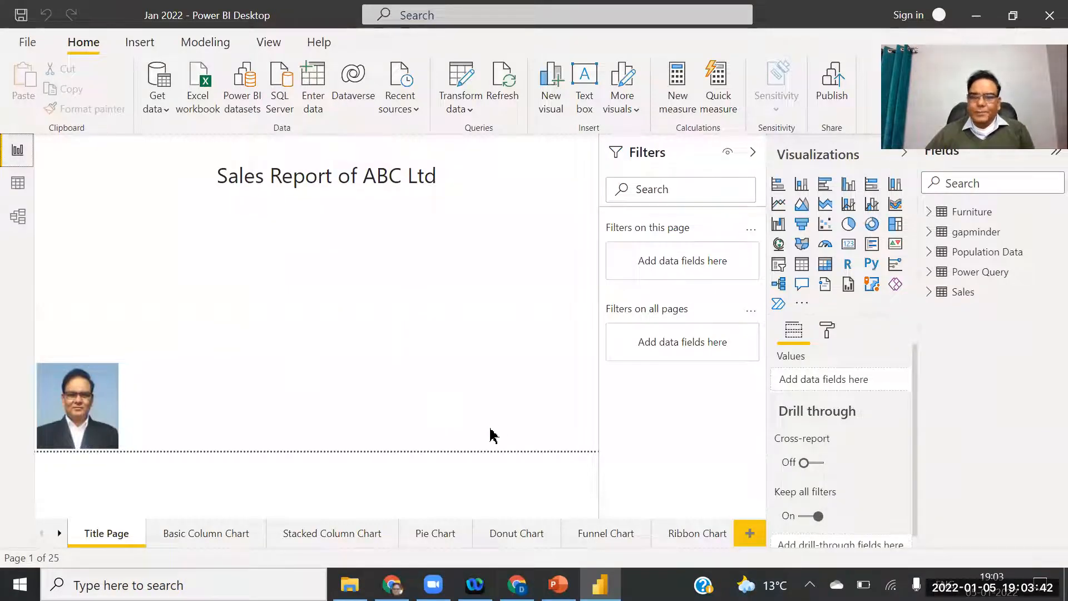
{"action": "left_click", "coordinate": [558, 584]}
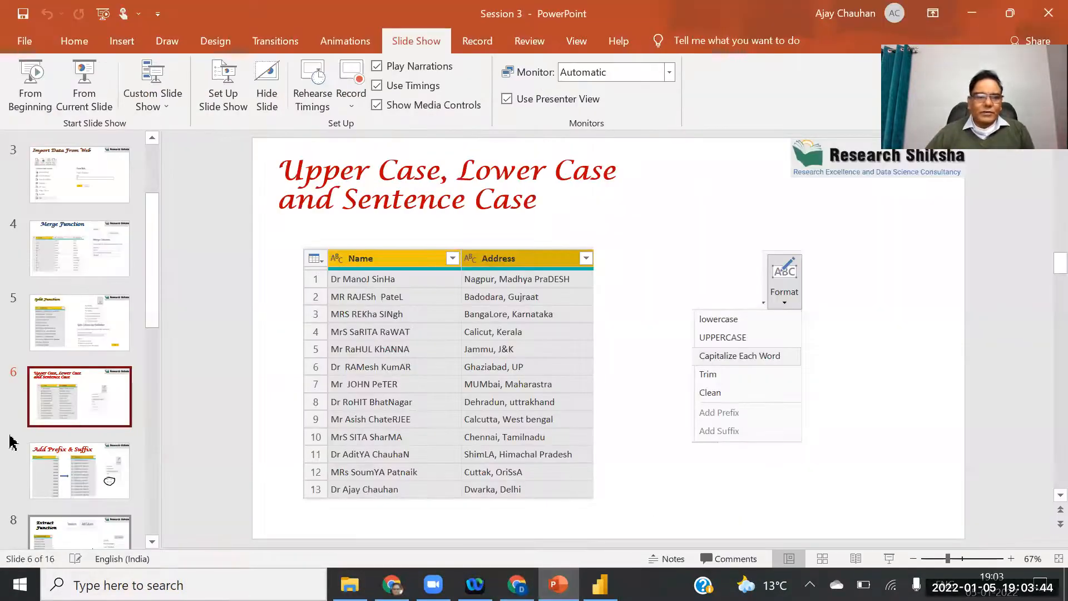
{"action": "left_click", "coordinate": [45, 469]}
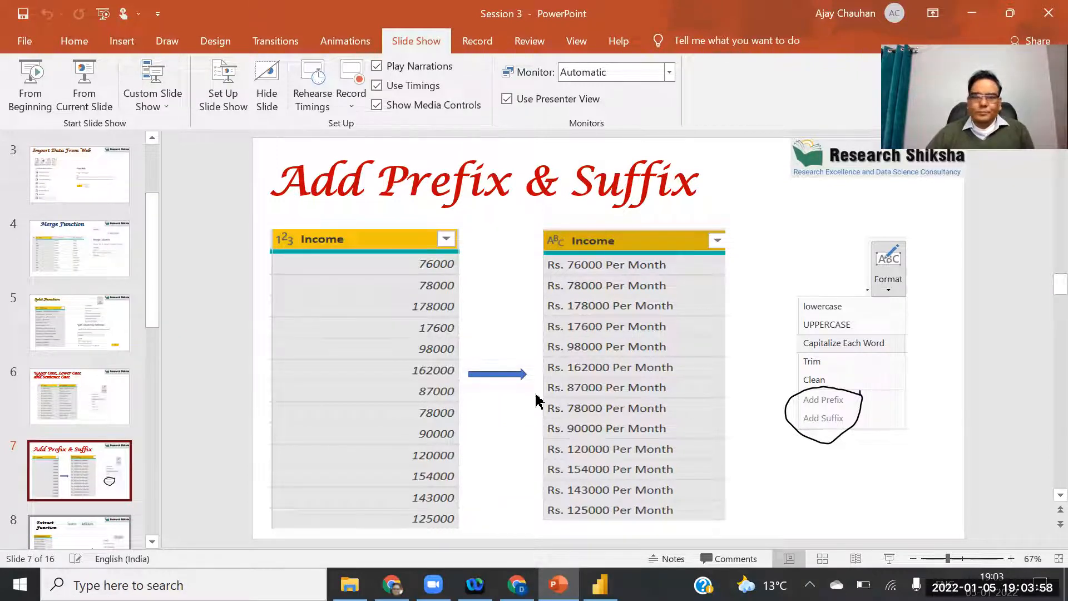
{"action": "left_click", "coordinate": [600, 585]}
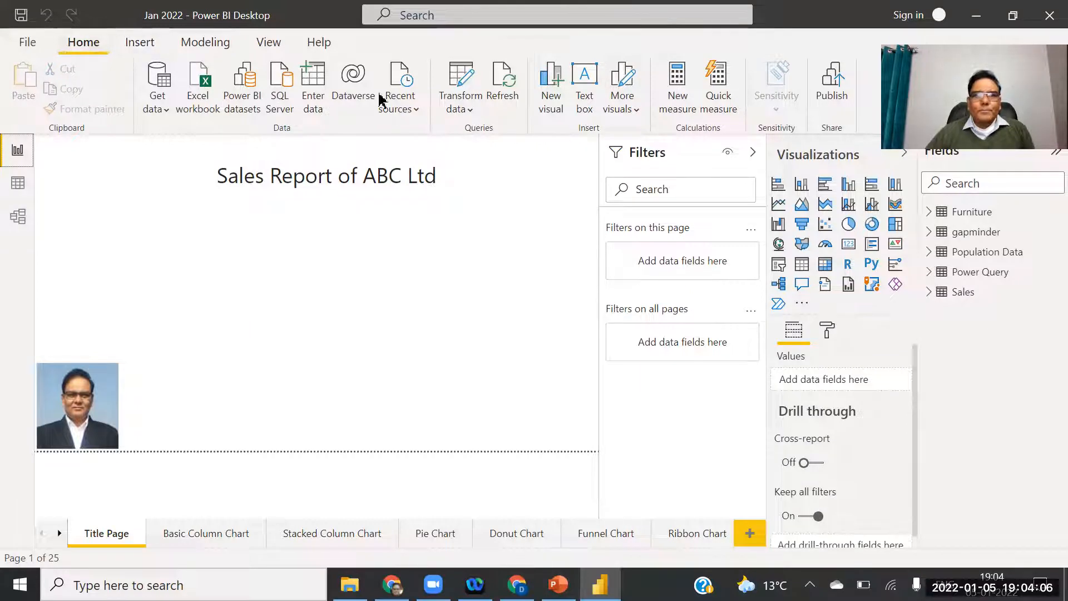
Reopen Power Query Editor on the Power Query table and start Add Prefix on Income.
{"action": "left_click", "coordinate": [459, 96]}
{"action": "left_click", "coordinate": [461, 76]}
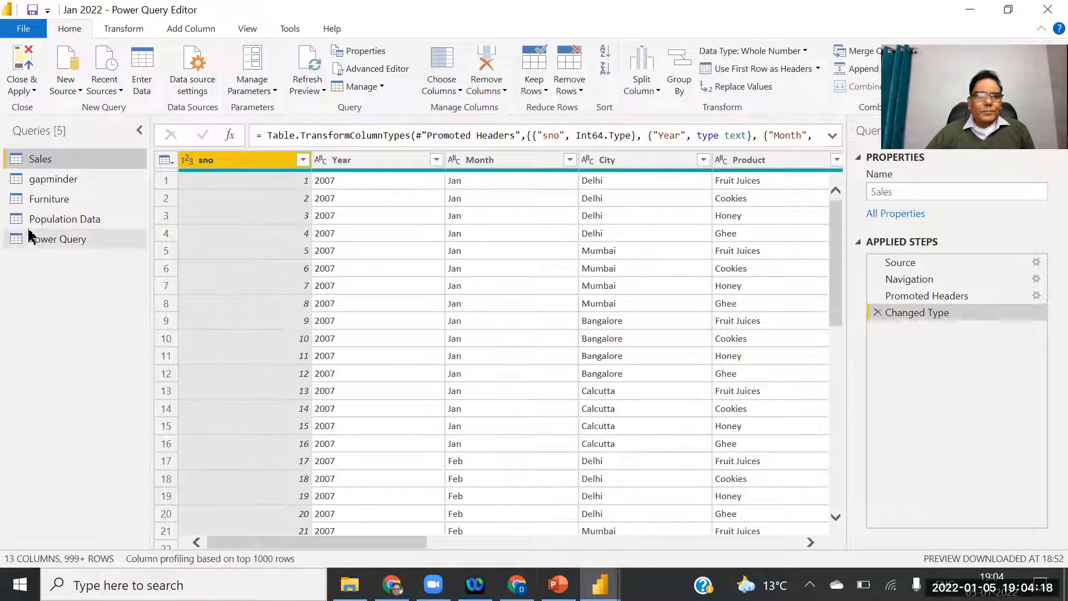
{"action": "left_click", "coordinate": [26, 244]}
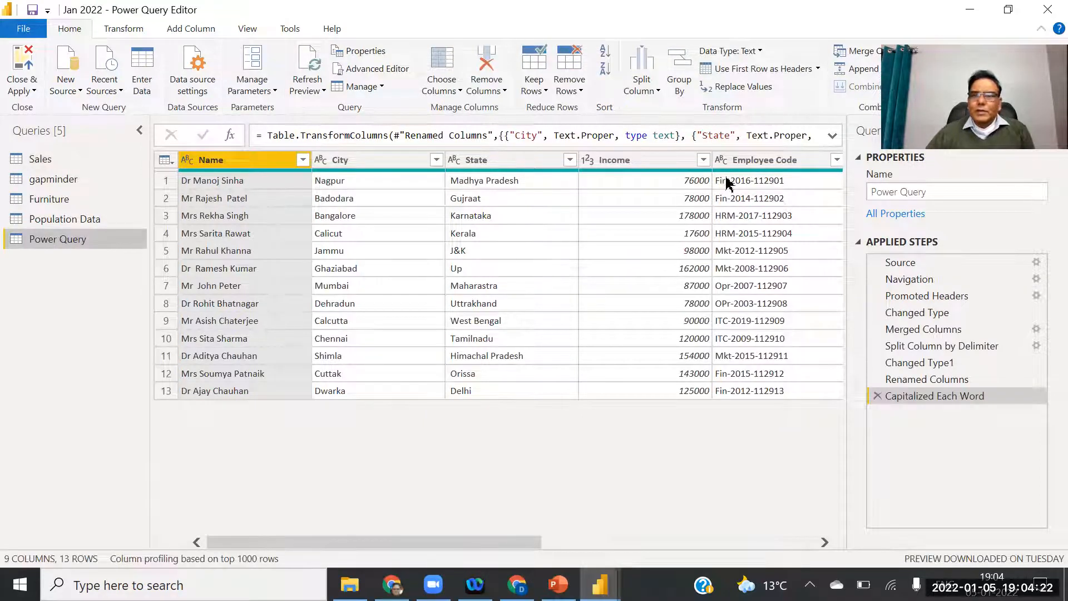
{"action": "left_click", "coordinate": [650, 163]}
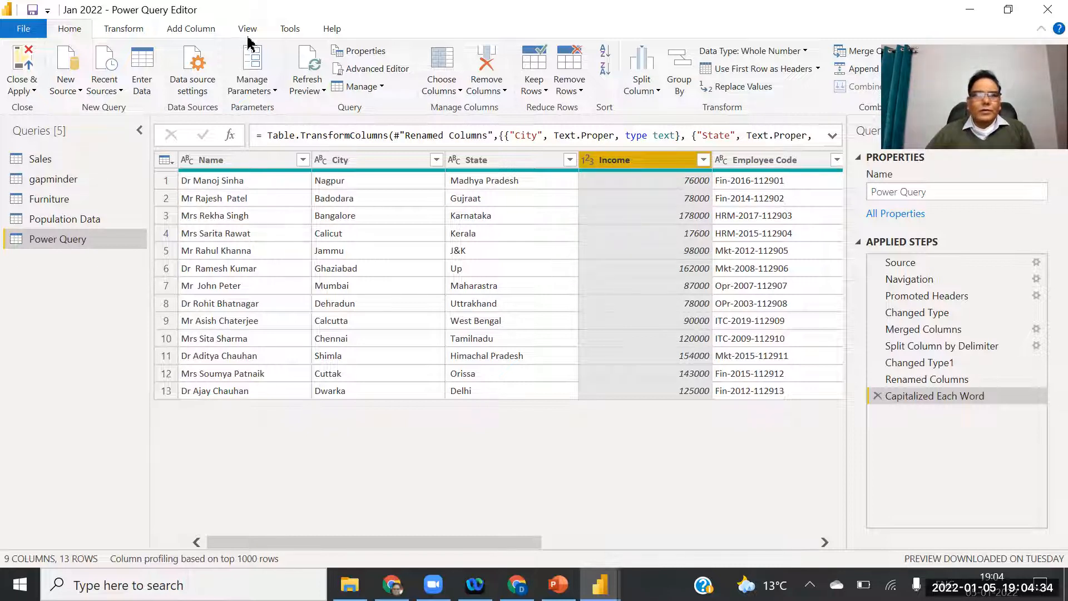
{"action": "left_click", "coordinate": [132, 32]}
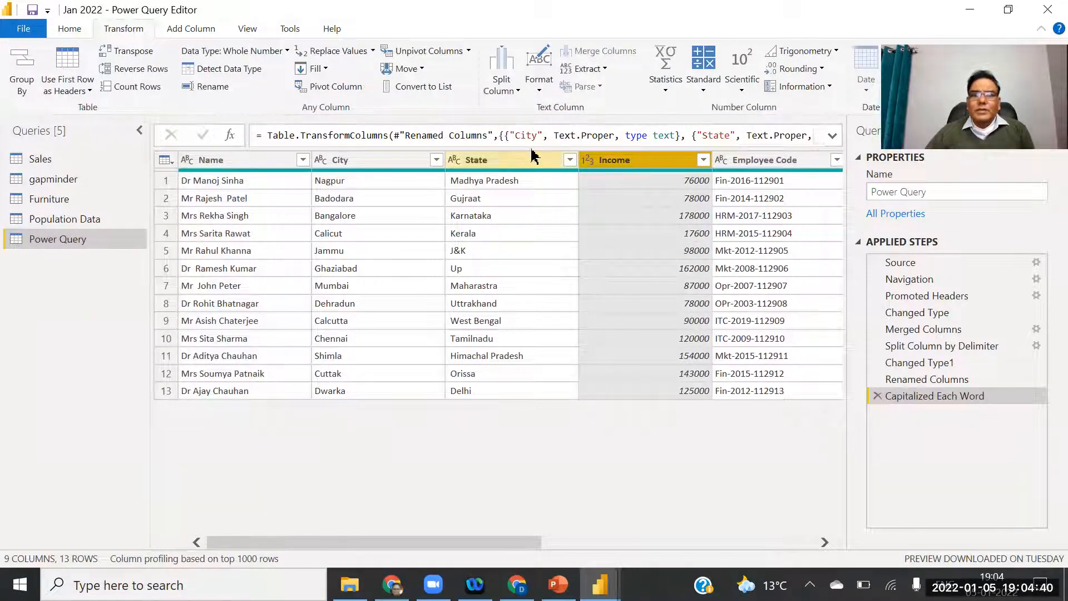
{"action": "left_click", "coordinate": [539, 91]}
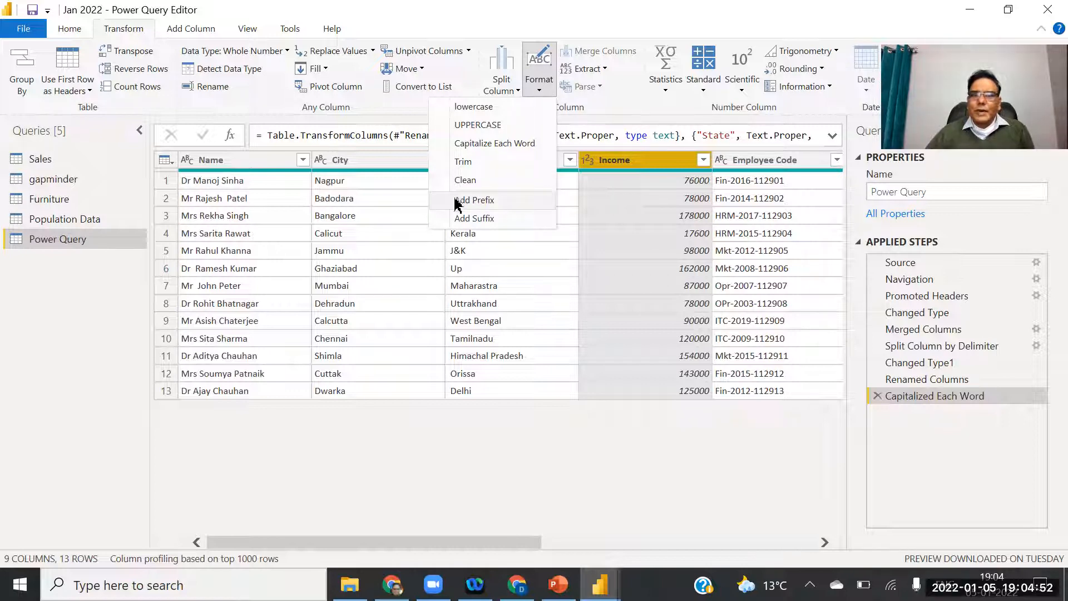
{"action": "left_click", "coordinate": [484, 202]}
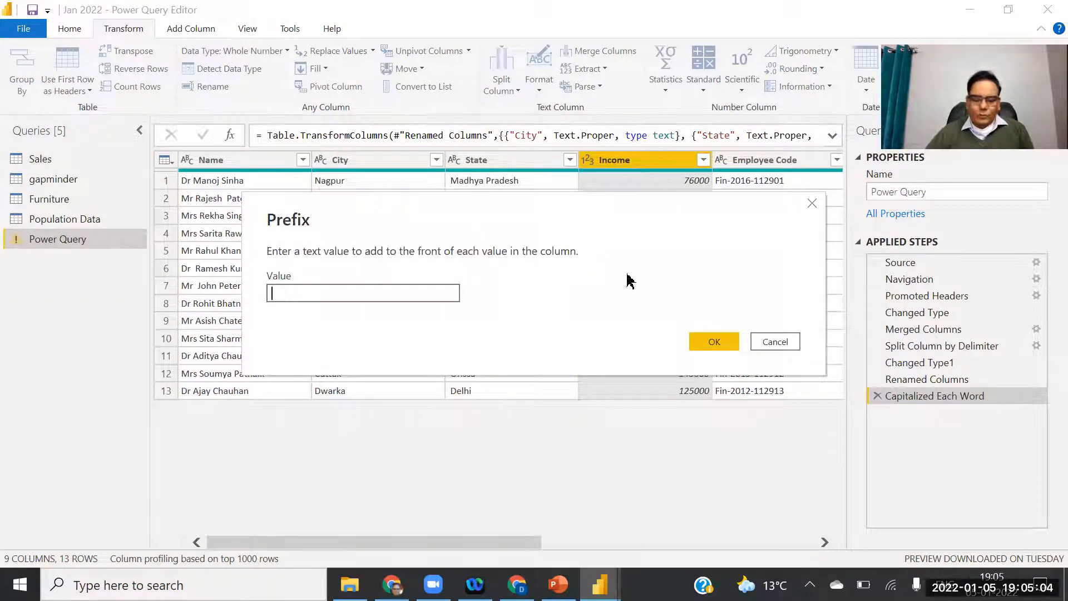
Prefix every Income value with 'INR ', giving entries like 'INR 76000'.
{"action": "type", "text": "INR"}
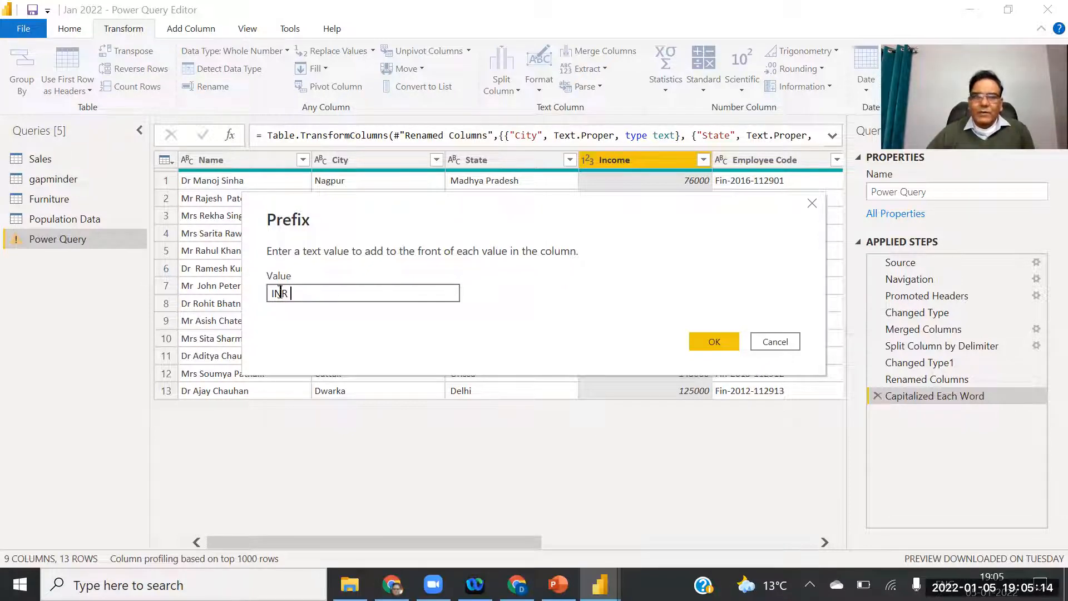
{"action": "left_click", "coordinate": [713, 341]}
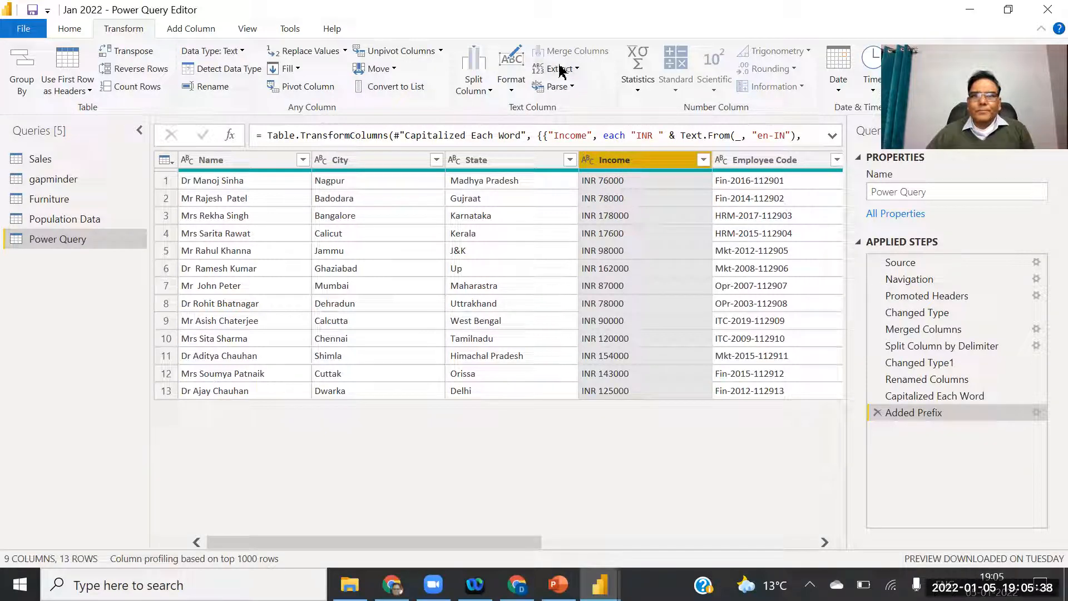
Add the suffix ' Per Month' to every Income value.
{"action": "left_click", "coordinate": [512, 84]}
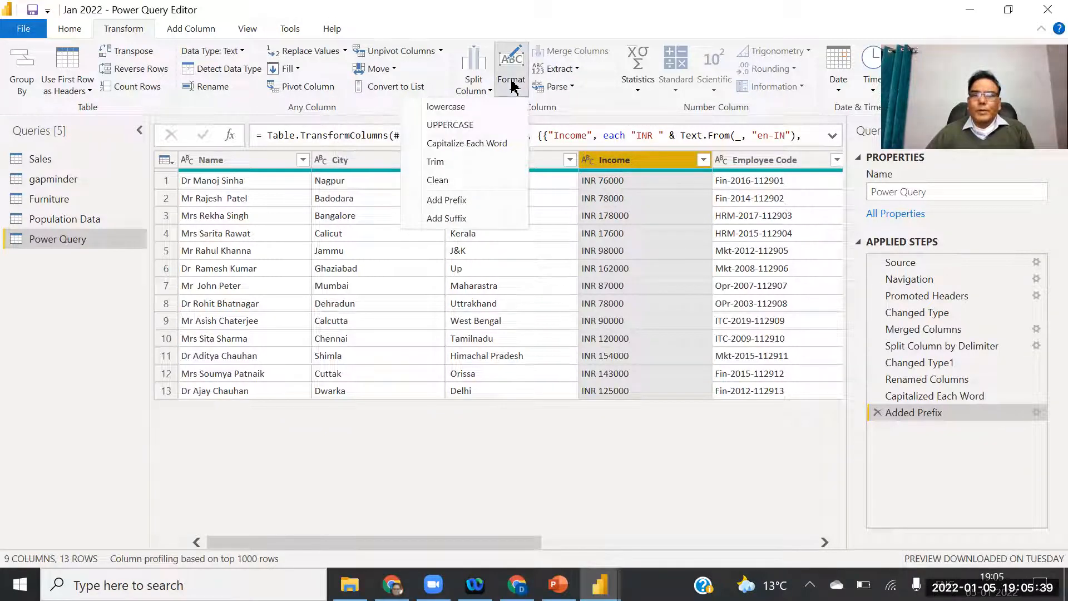
{"action": "left_click", "coordinate": [452, 220]}
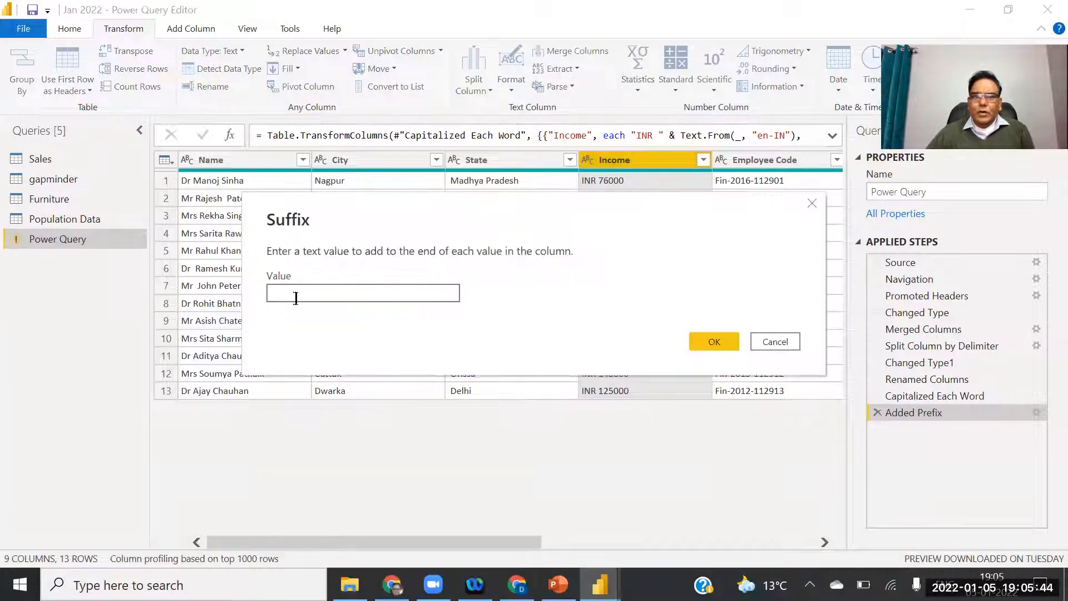
{"action": "type", "text": "Per"}
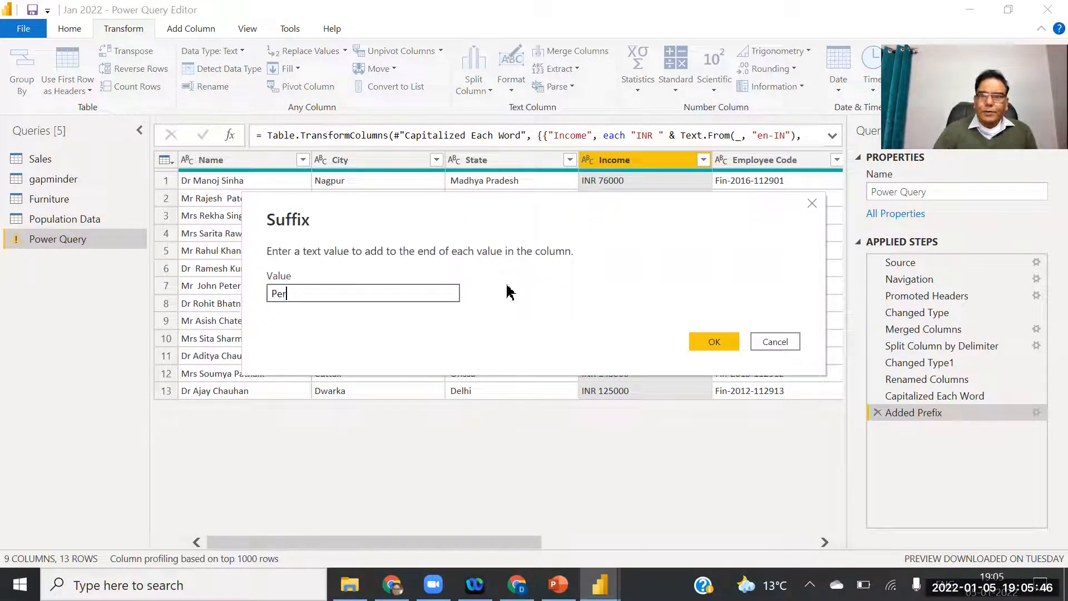
{"action": "type", "text": " Month"}
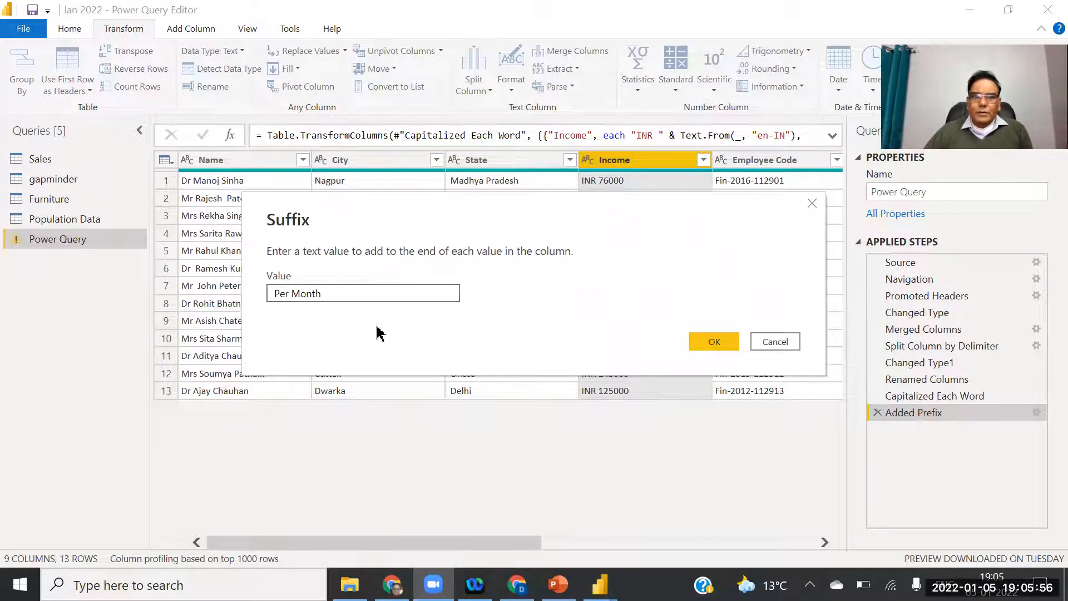
{"action": "left_click", "coordinate": [714, 342]}
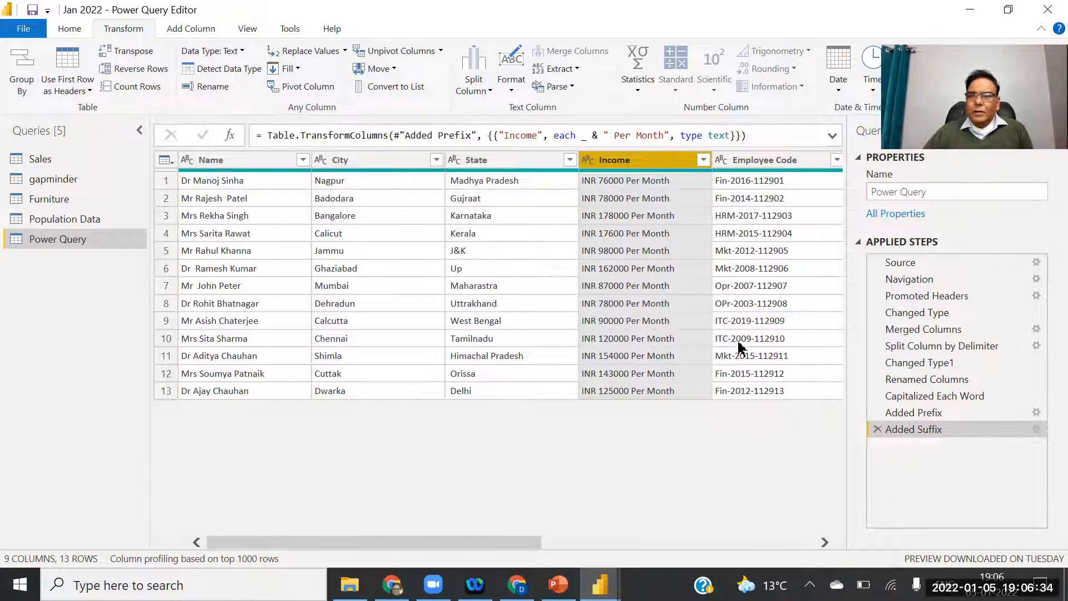
Delete the Added Suffix and Added Prefix steps so Income shows plain numbers again.
{"action": "left_click", "coordinate": [877, 428]}
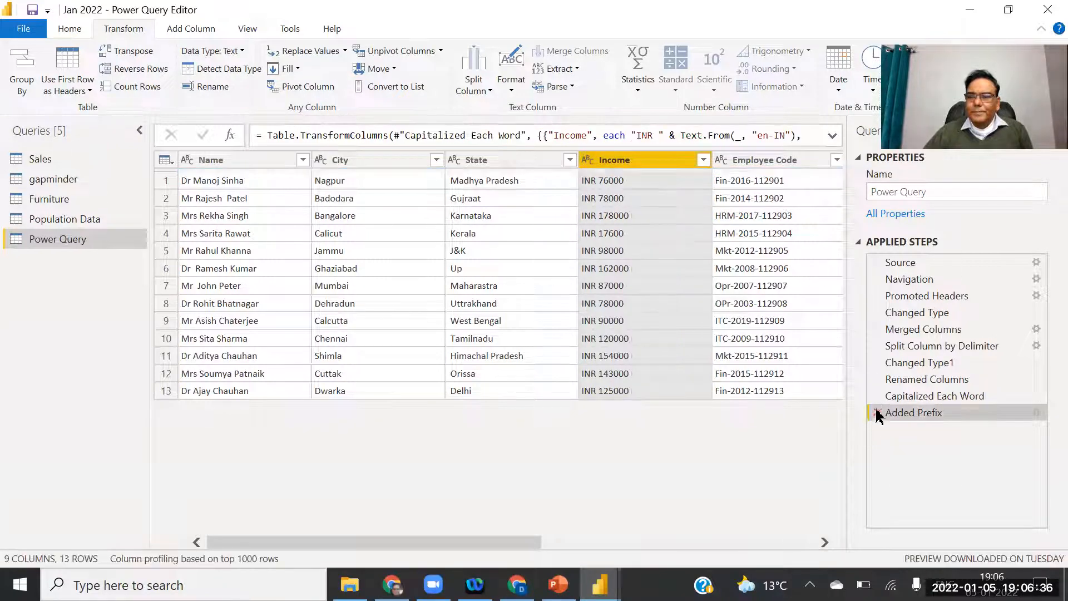
{"action": "left_click", "coordinate": [878, 412]}
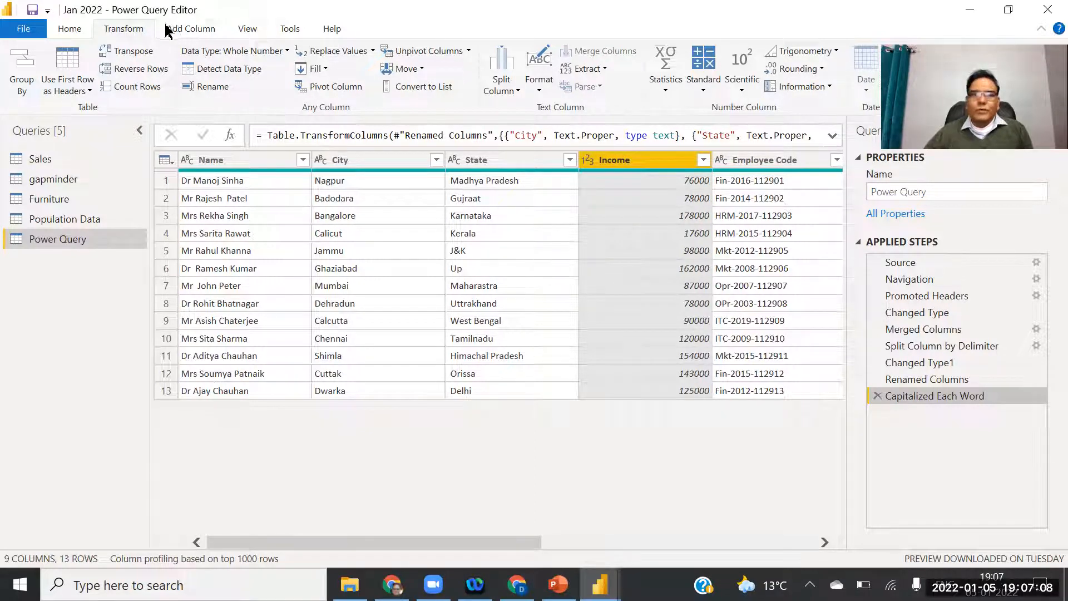
{"action": "left_click", "coordinate": [187, 31]}
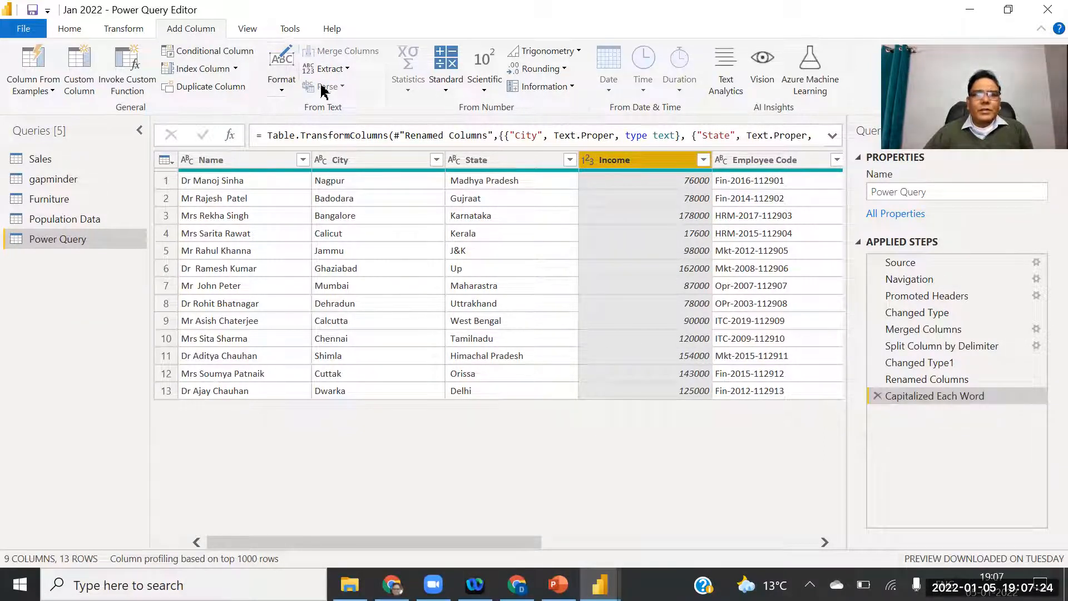
Add a separate Prefix column with 'INR' before each Income value, leaving Income unchanged.
{"action": "left_click", "coordinate": [282, 90]}
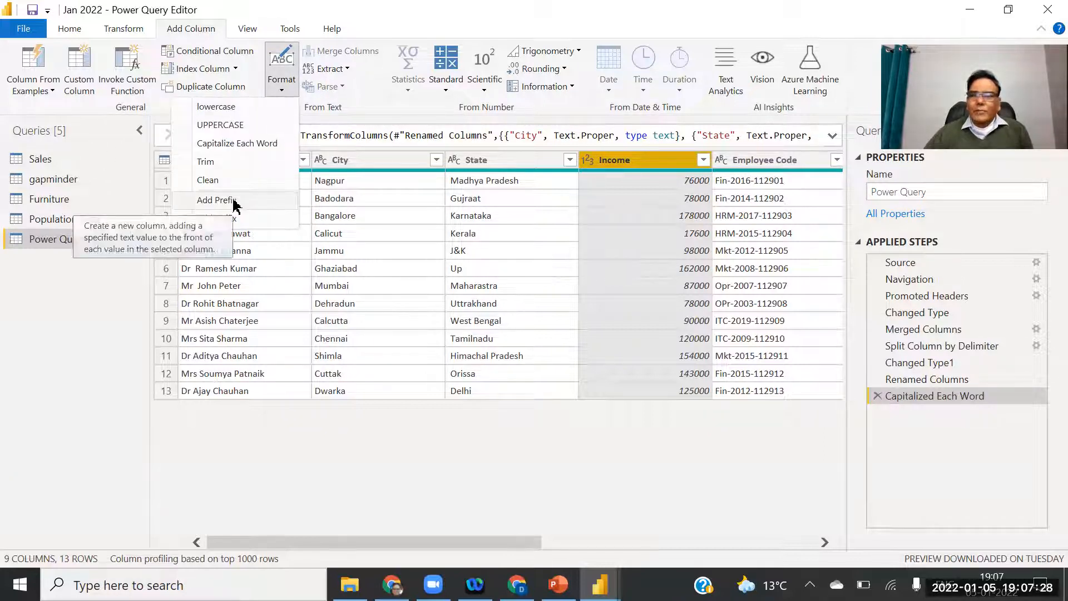
{"action": "left_click", "coordinate": [234, 202]}
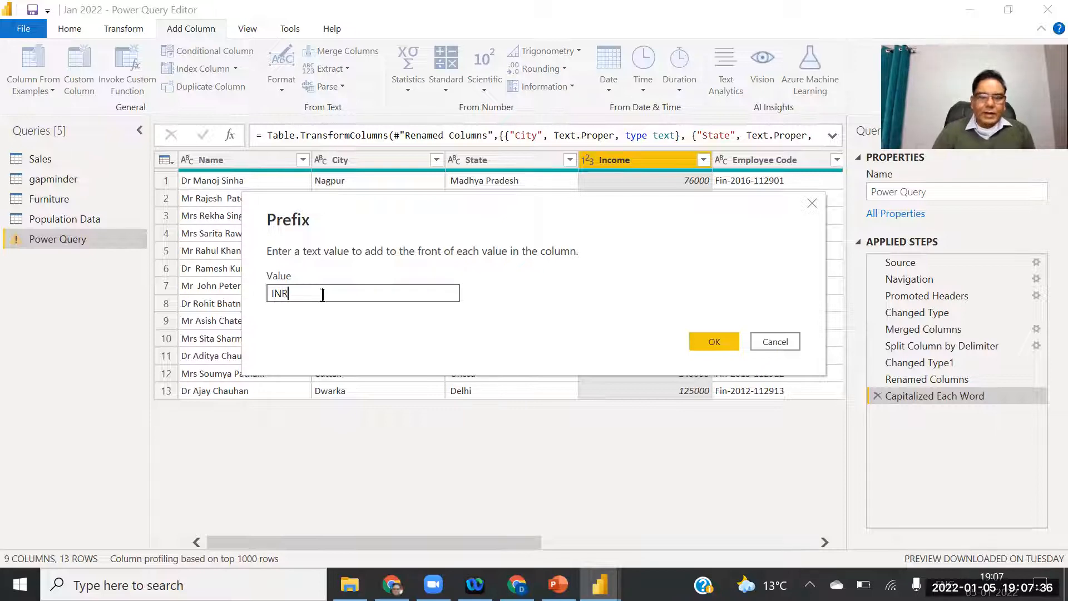
{"action": "left_click", "coordinate": [717, 341]}
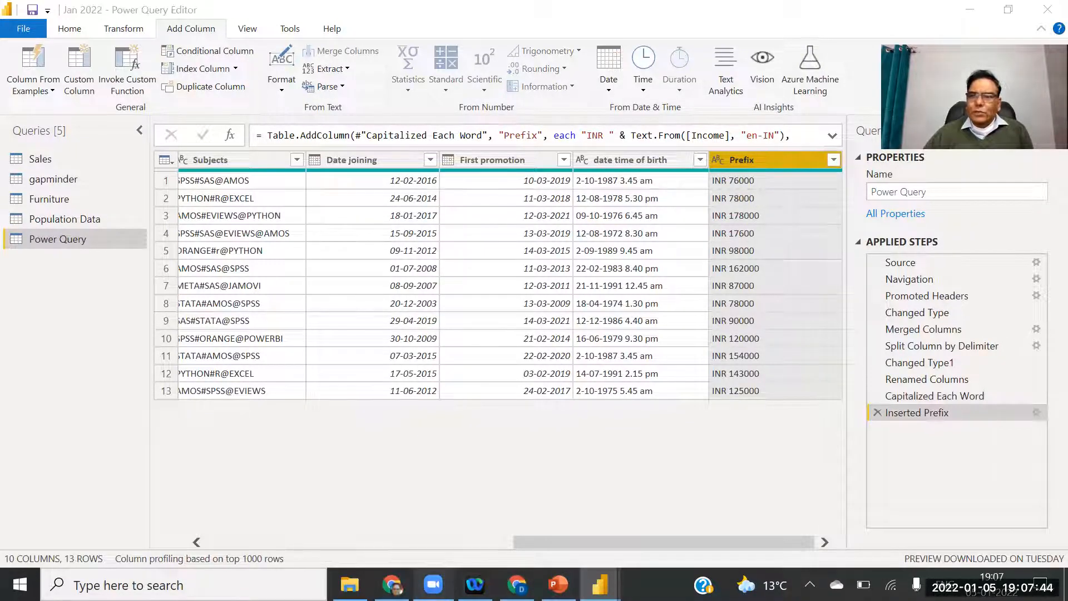
{"action": "left_click_drag", "start_coordinate": [533, 546], "coordinate": [281, 563]}
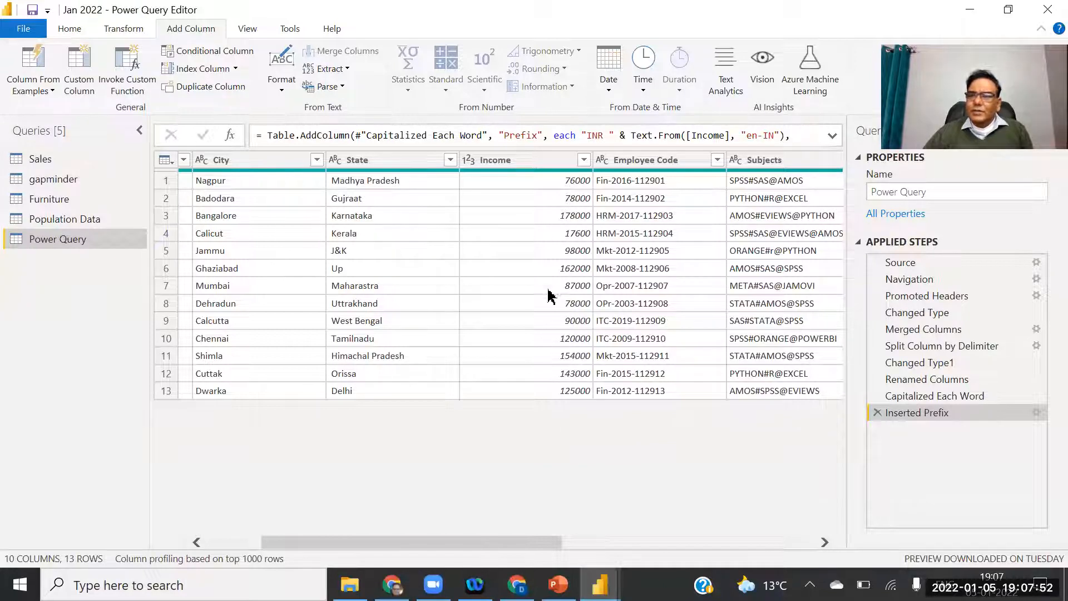
{"action": "left_click_drag", "start_coordinate": [533, 556], "coordinate": [803, 559]}
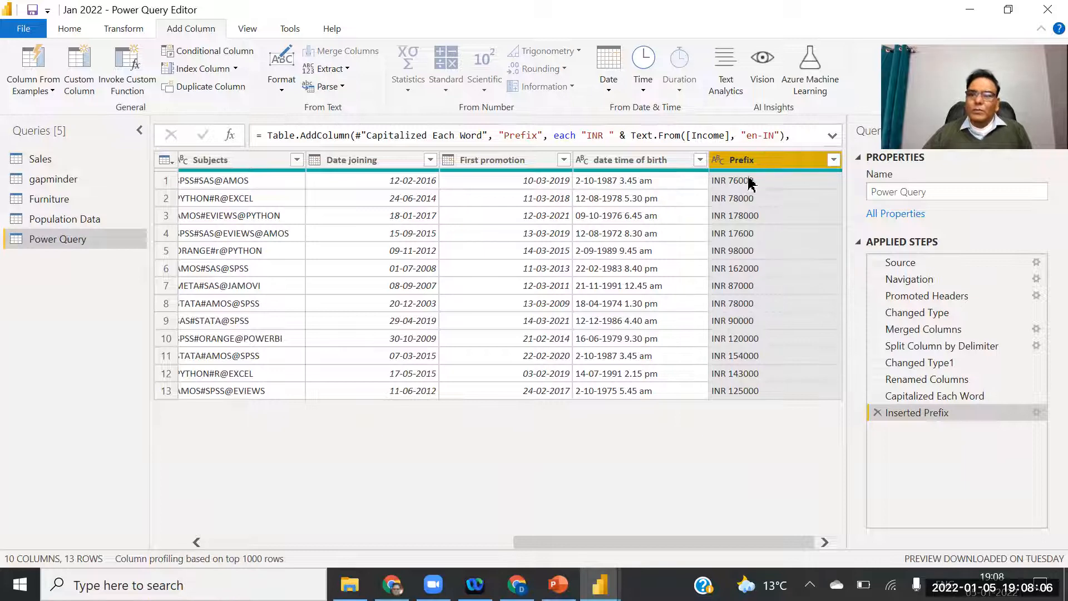
{"action": "left_click", "coordinate": [124, 30]}
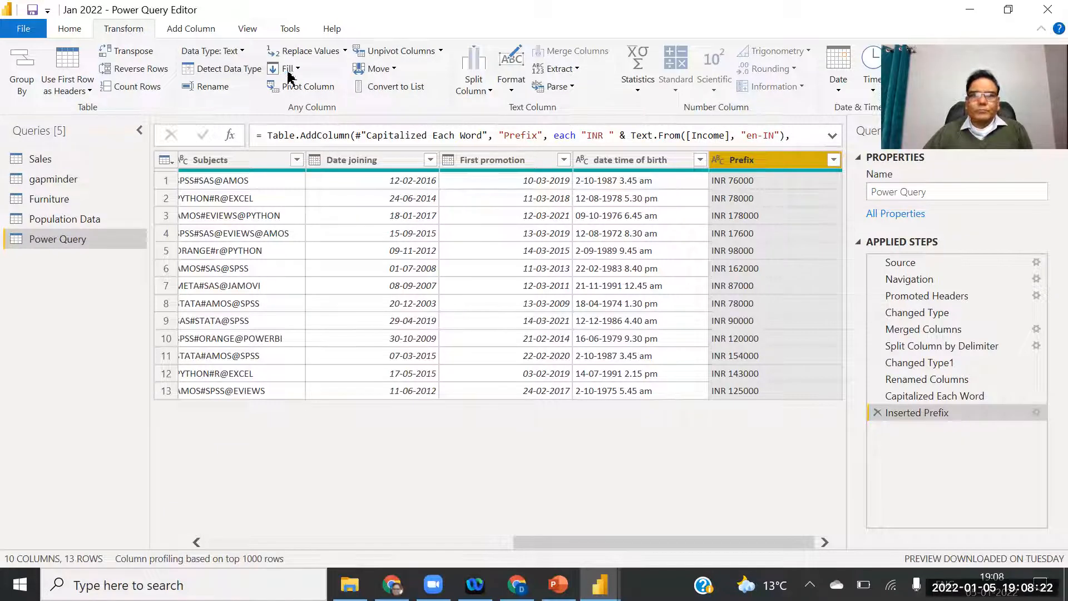
{"action": "left_click", "coordinate": [510, 84]}
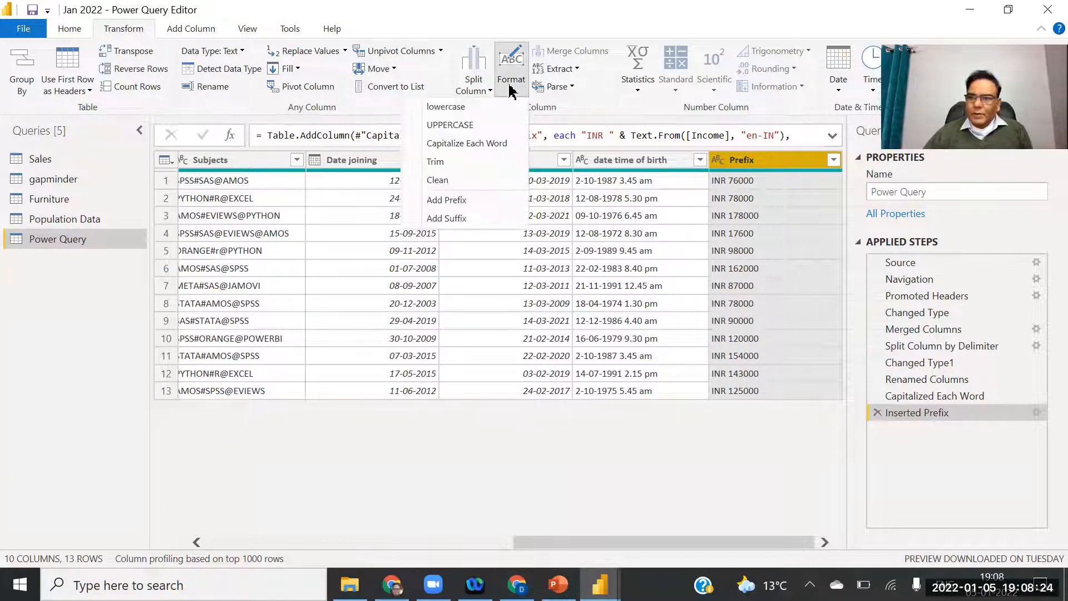
{"action": "left_click", "coordinate": [460, 219]}
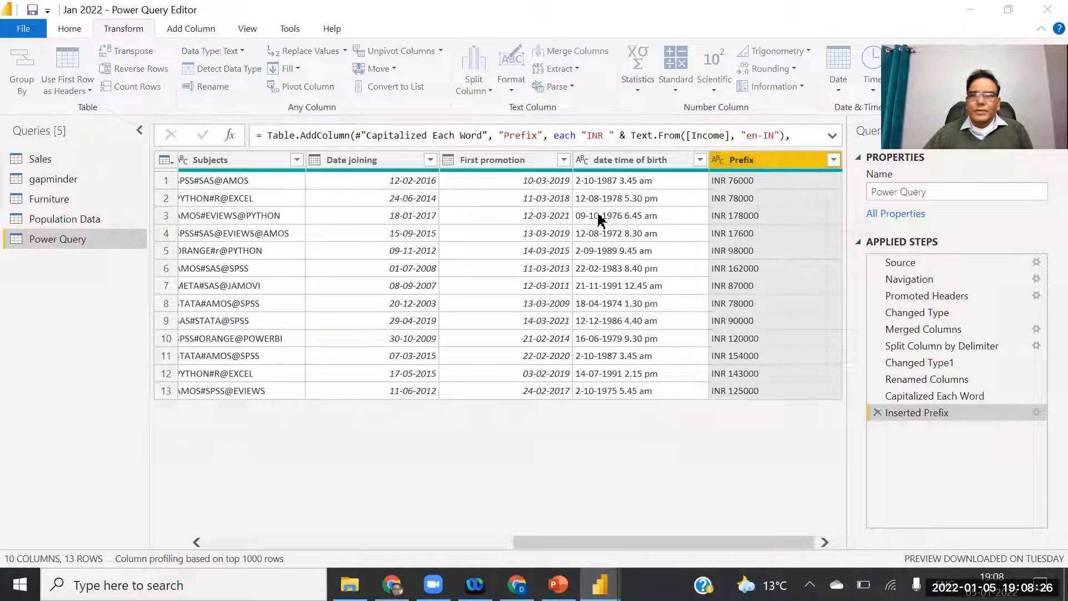
{"action": "type", "text": "Per Month"}
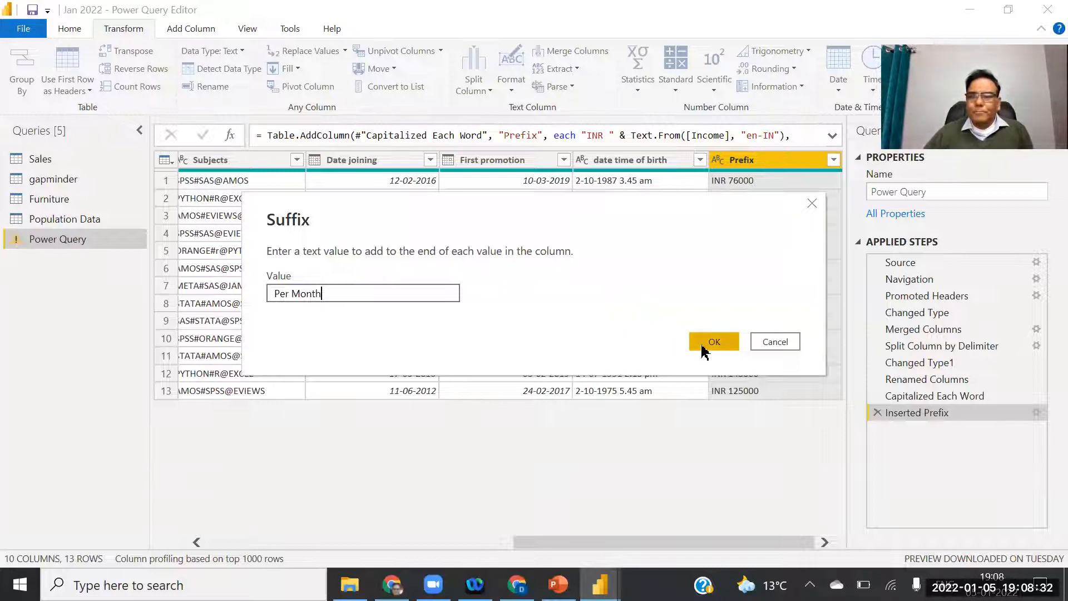
{"action": "left_click", "coordinate": [706, 342]}
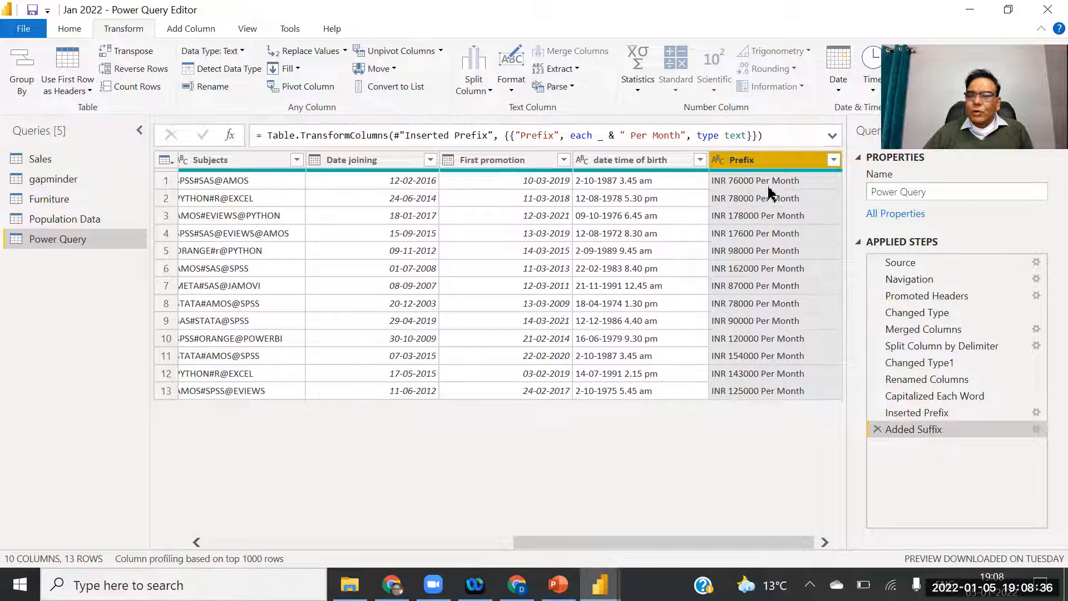
{"action": "left_click_drag", "start_coordinate": [670, 545], "coordinate": [483, 553]}
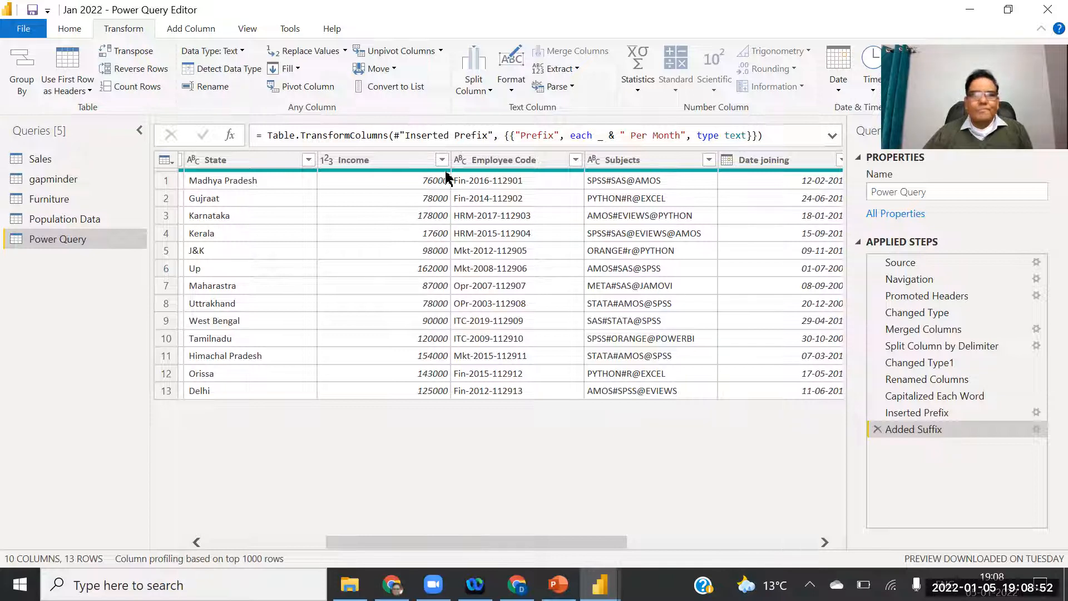
Close & Apply the query edits, check the table in Data view, then return to Report view.
{"action": "left_click", "coordinate": [23, 33]}
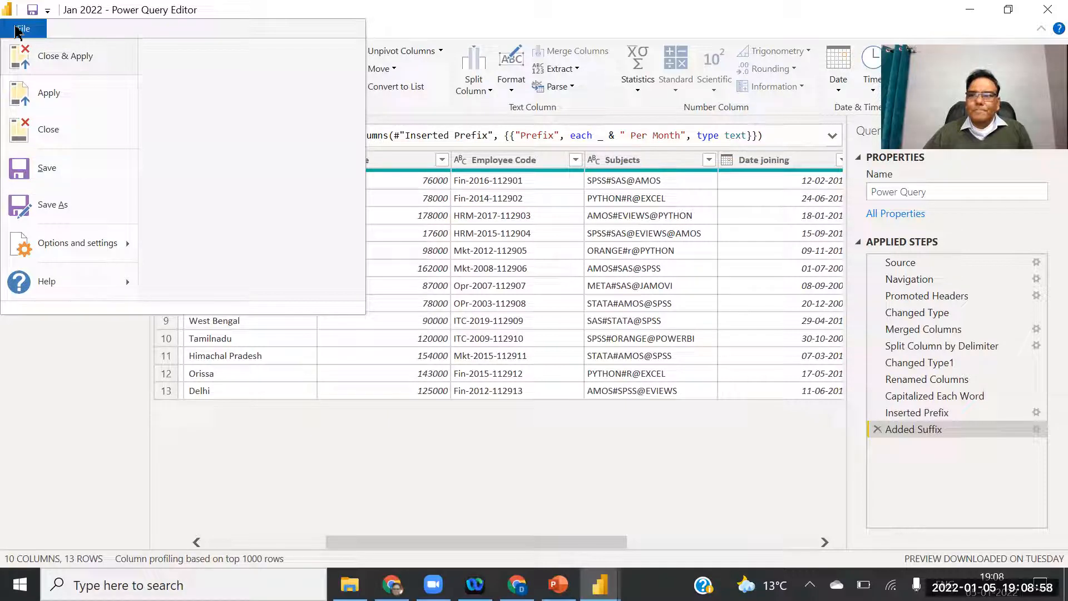
{"action": "left_click", "coordinate": [66, 59]}
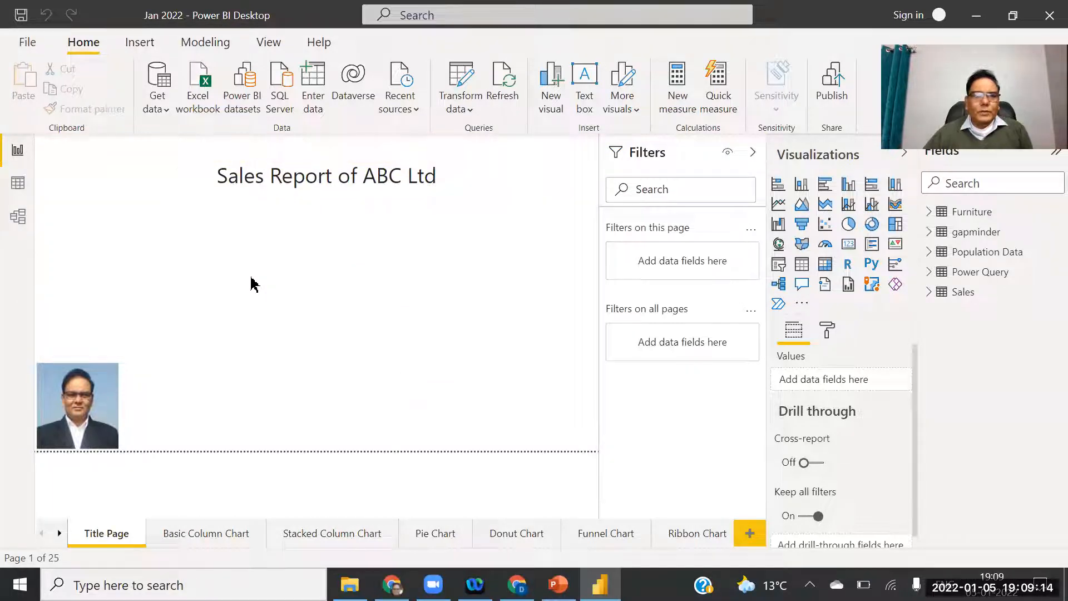
{"action": "left_click", "coordinate": [18, 188]}
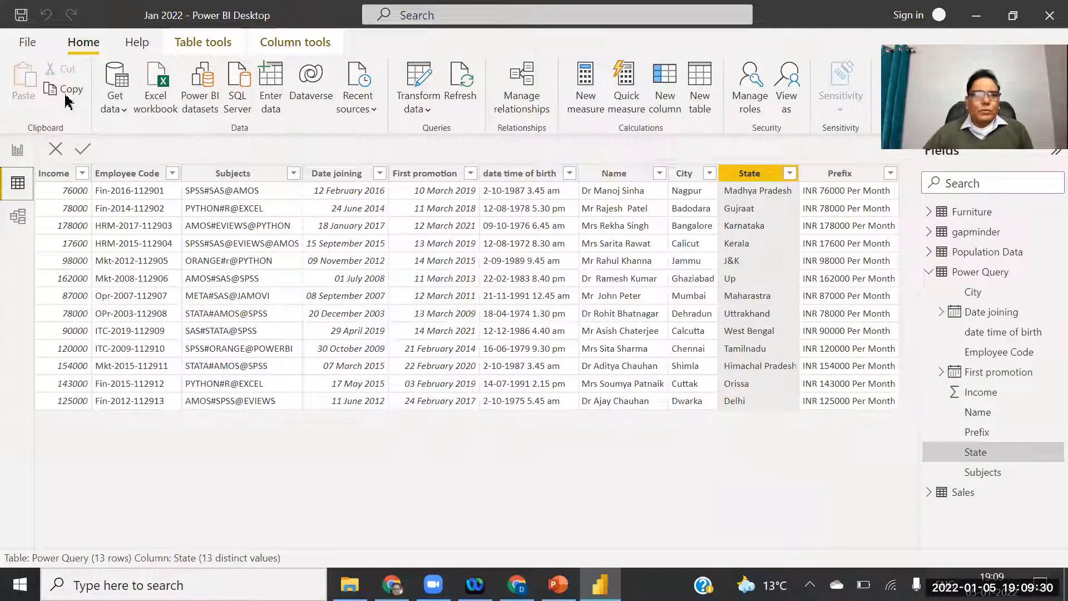
{"action": "left_click", "coordinate": [17, 149]}
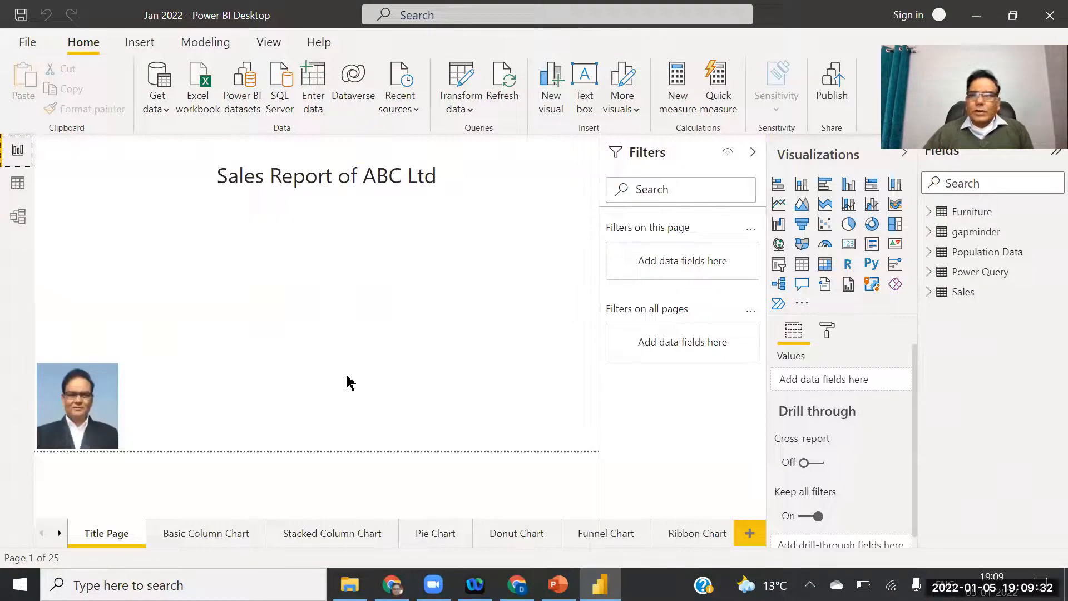
Show the 'Extract Function' slide 8 in PowerPoint, then return to Power BI Desktop.
{"action": "left_click", "coordinate": [557, 584]}
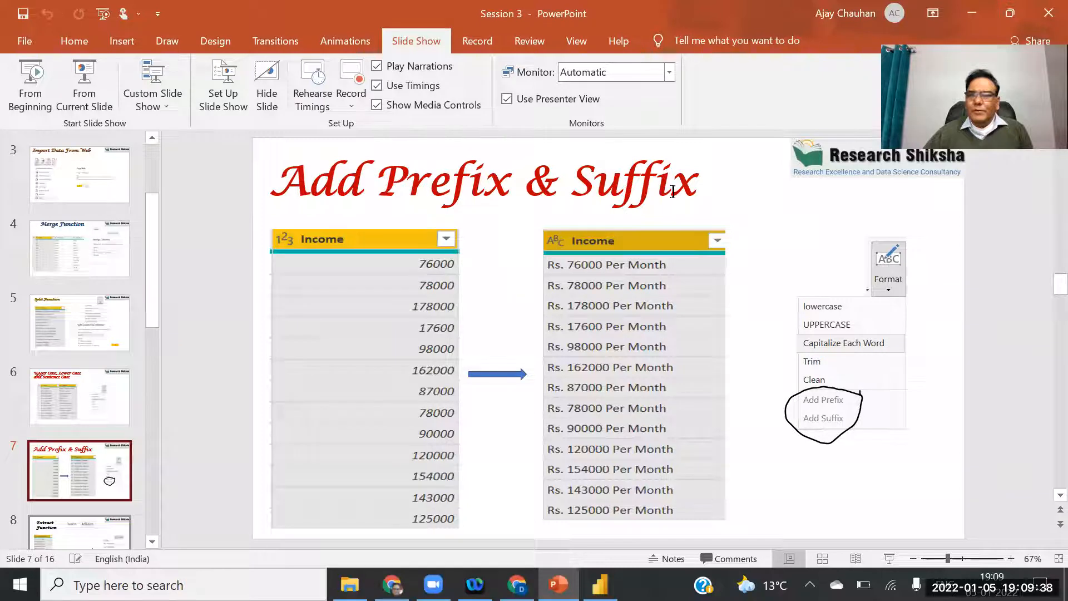
{"action": "left_click_drag", "start_coordinate": [159, 270], "coordinate": [151, 334]}
{"action": "left_click", "coordinate": [89, 362]}
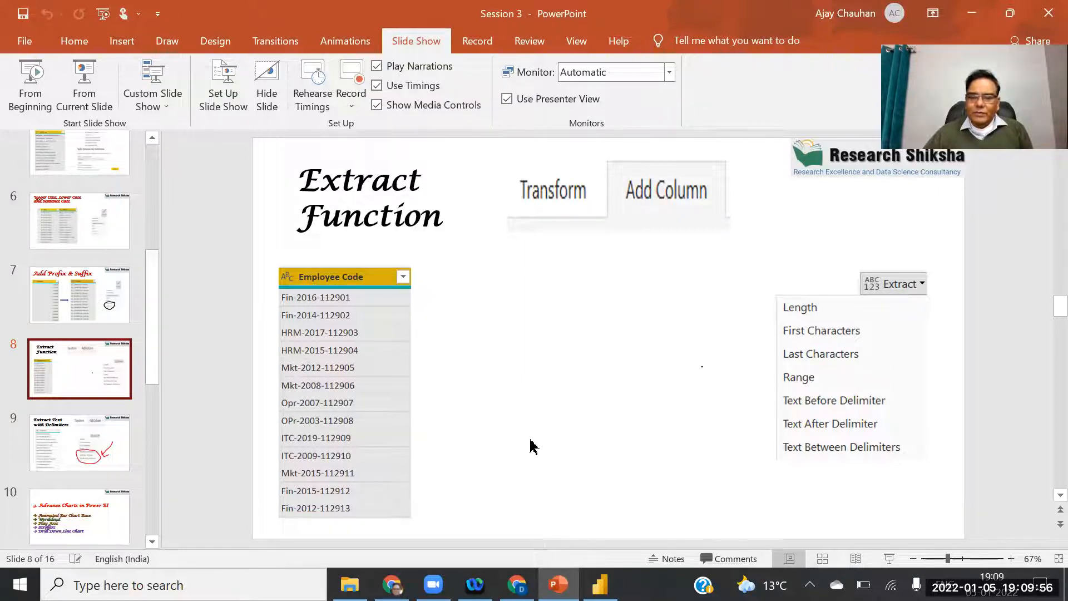
{"action": "left_click", "coordinate": [600, 584]}
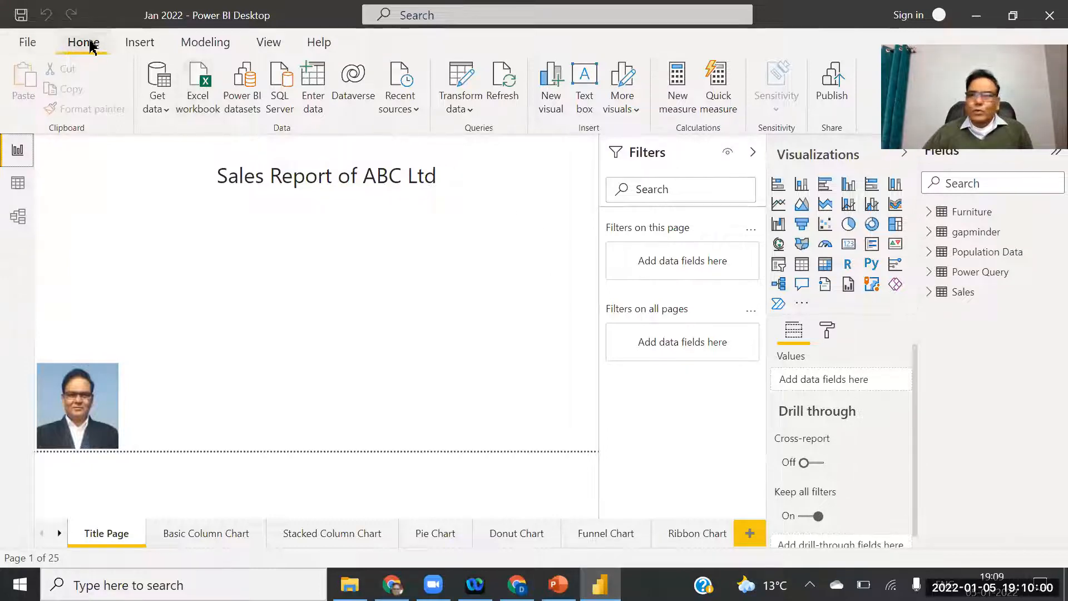
Reopen Power Query Editor on the Power Query query with Employee Code selected.
{"action": "left_click", "coordinate": [467, 107]}
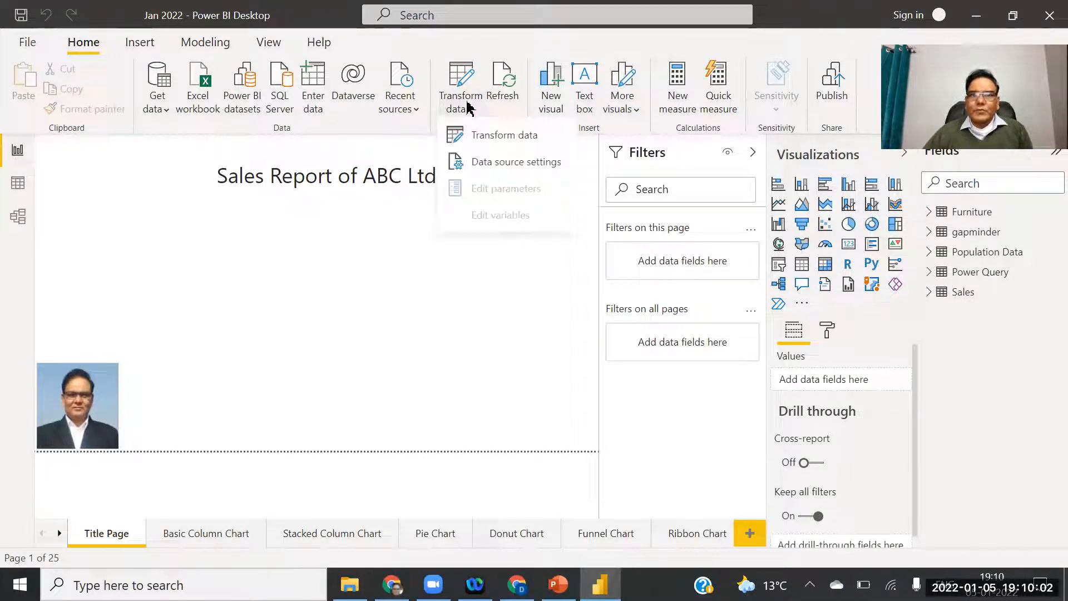
{"action": "left_click", "coordinate": [523, 136]}
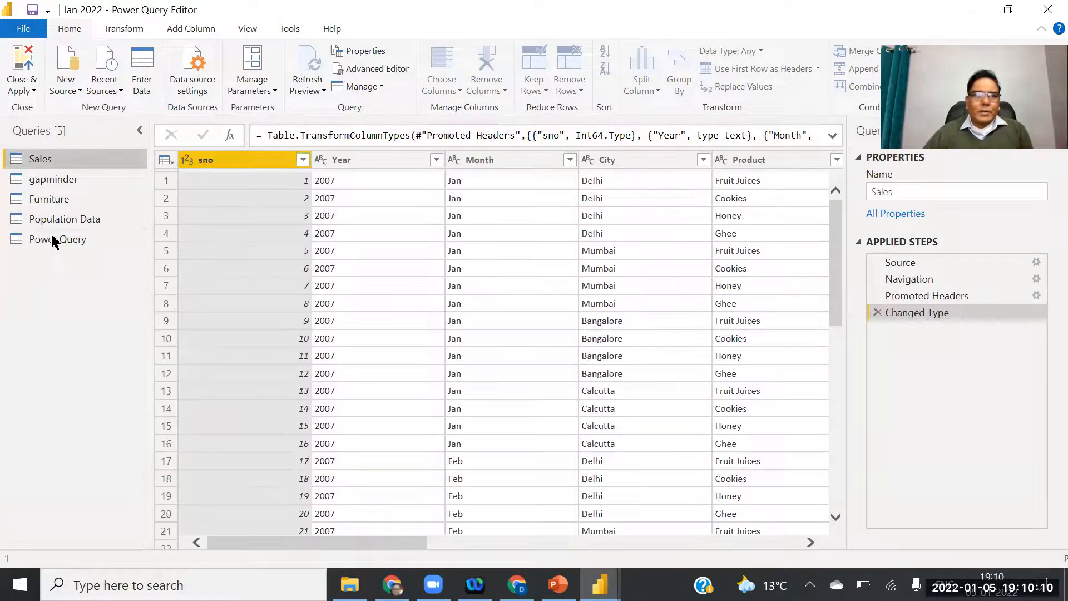
{"action": "left_click", "coordinate": [53, 241]}
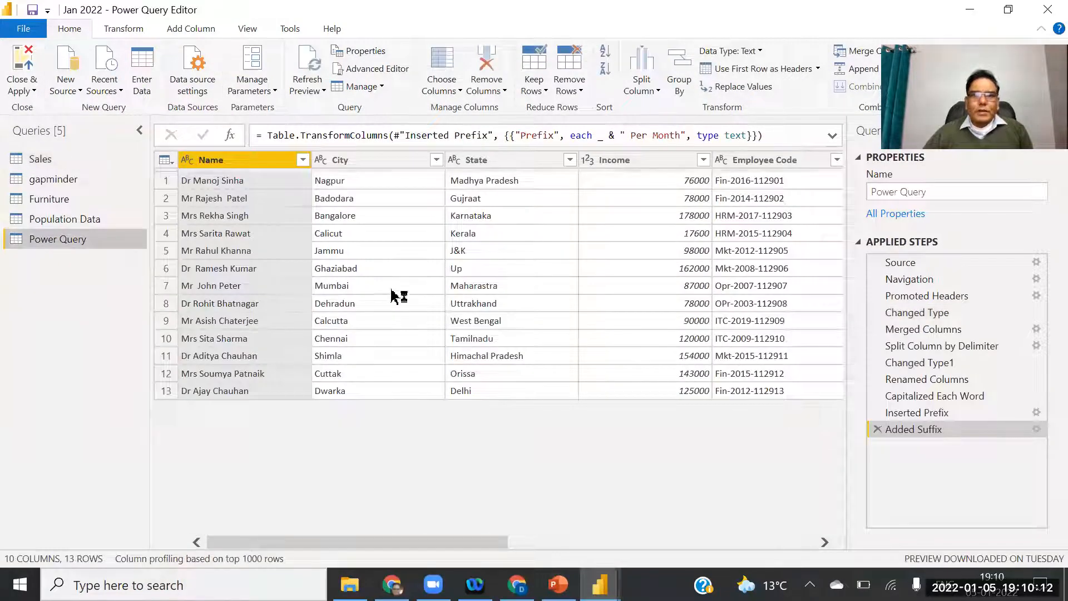
{"action": "left_click", "coordinate": [760, 161]}
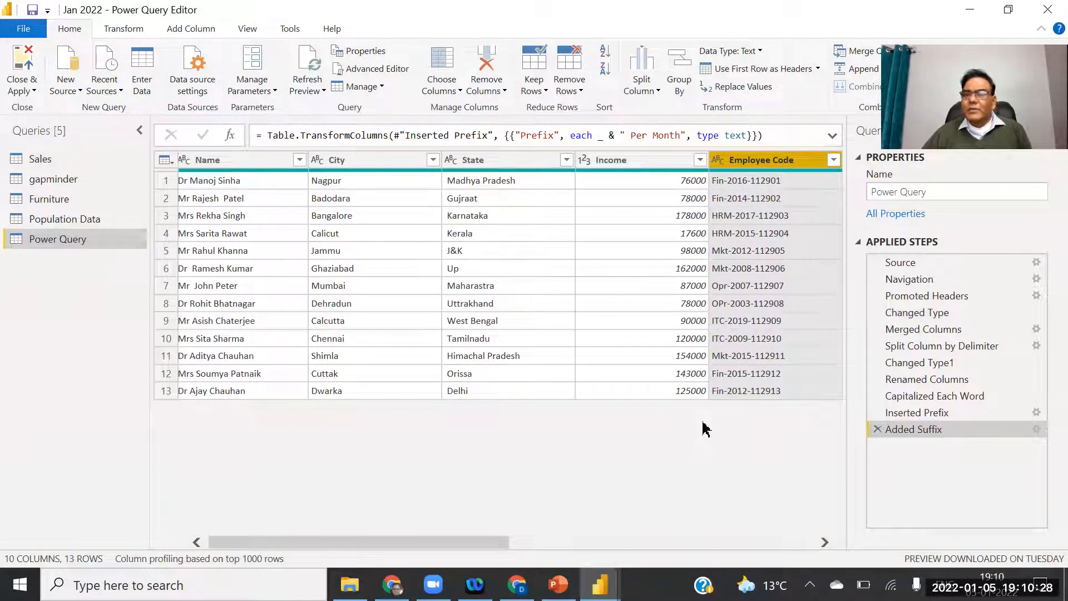
Reorder the columns so Employee Code is last, right after Prefix.
{"action": "left_click", "coordinate": [825, 542]}
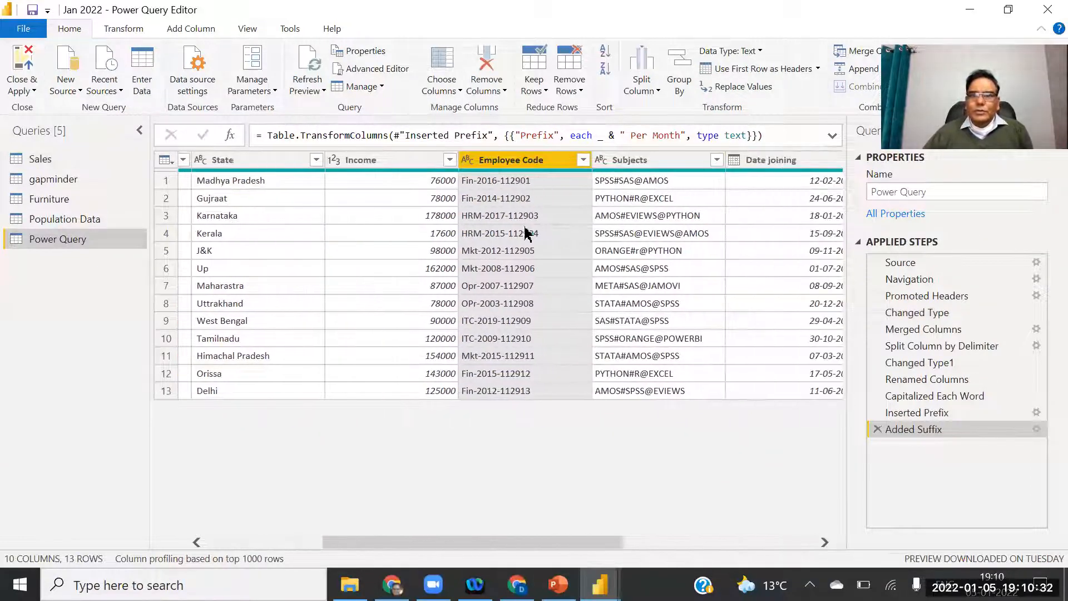
{"action": "left_click_drag", "start_coordinate": [518, 163], "coordinate": [782, 167]}
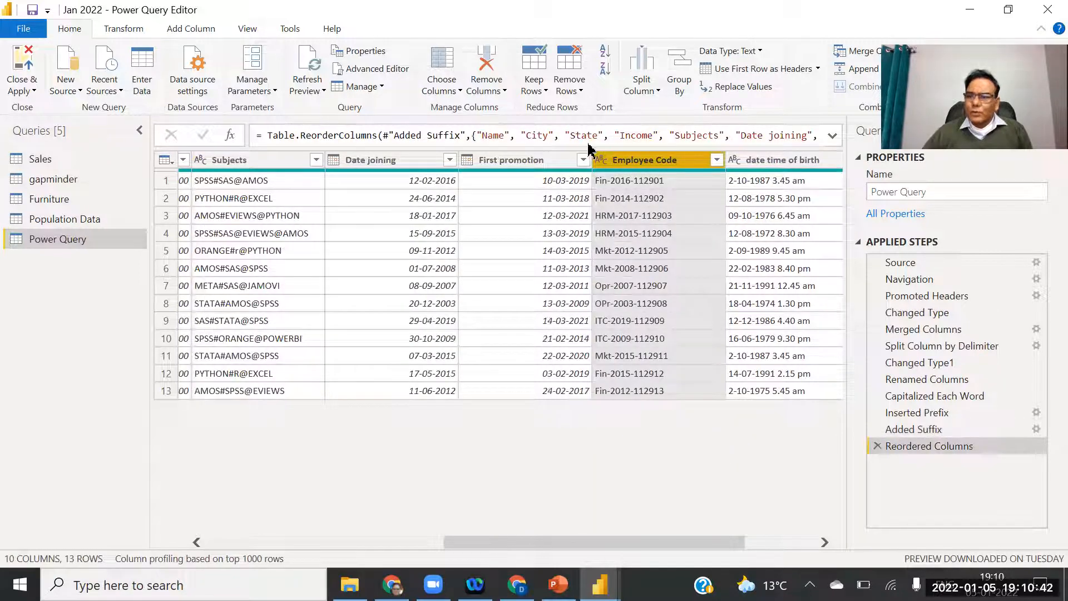
{"action": "left_click_drag", "start_coordinate": [688, 549], "coordinate": [823, 549]}
{"action": "left_click_drag", "start_coordinate": [492, 160], "coordinate": [765, 177]}
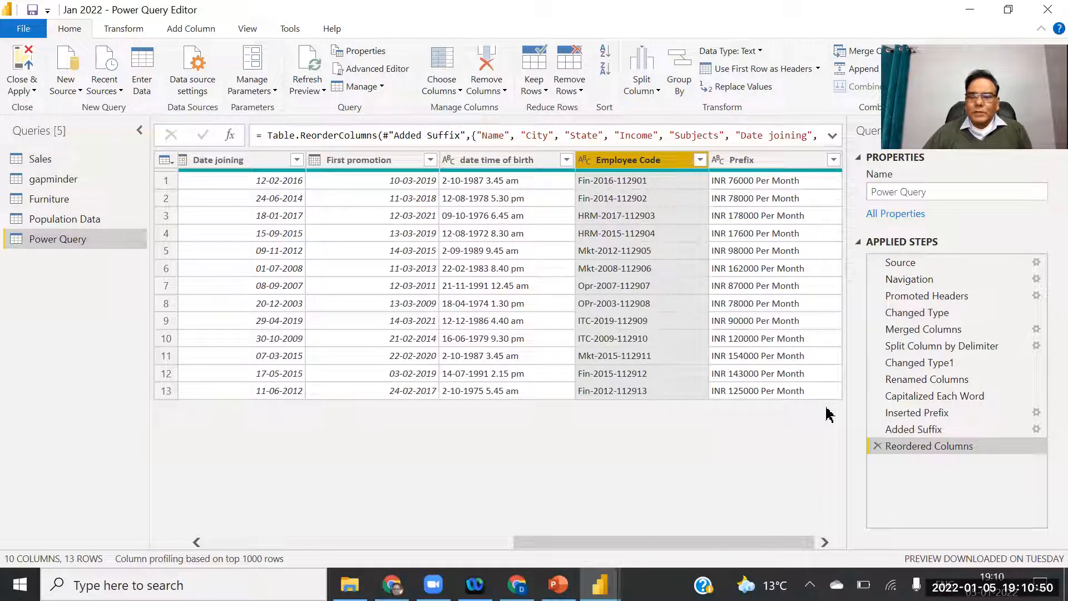
{"action": "left_click_drag", "start_coordinate": [637, 161], "coordinate": [774, 179]}
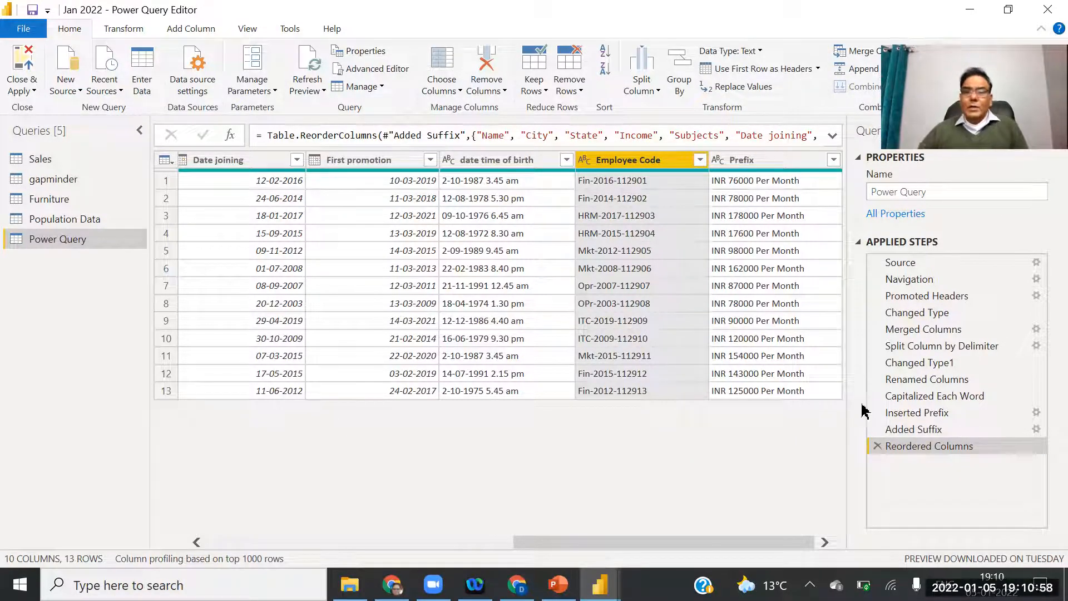
{"action": "left_click", "coordinate": [789, 160]}
{"action": "left_click_drag", "start_coordinate": [782, 168], "coordinate": [650, 167]}
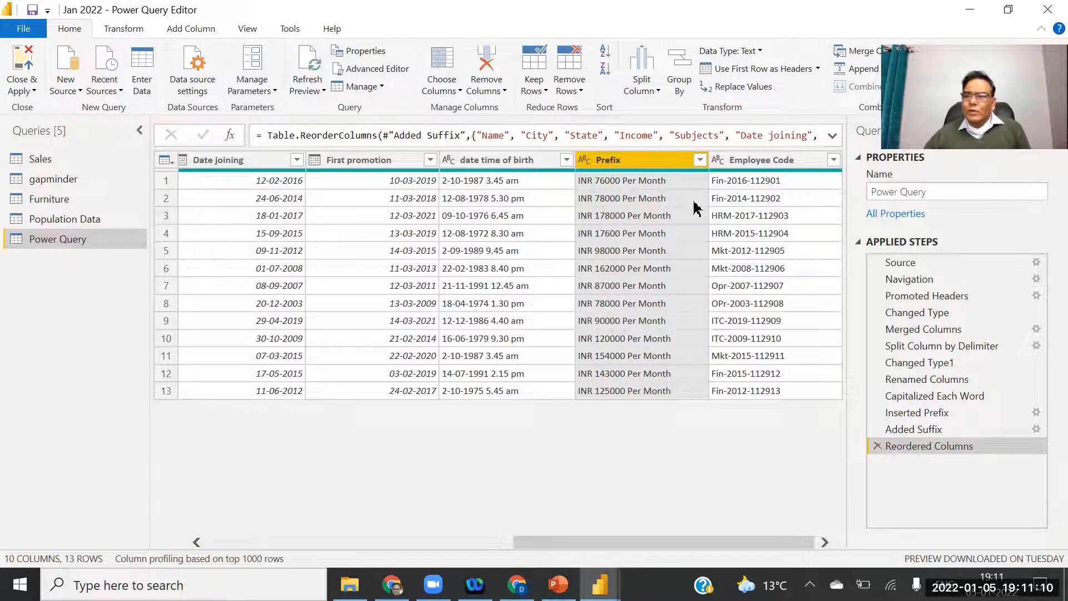
{"action": "left_click", "coordinate": [746, 162]}
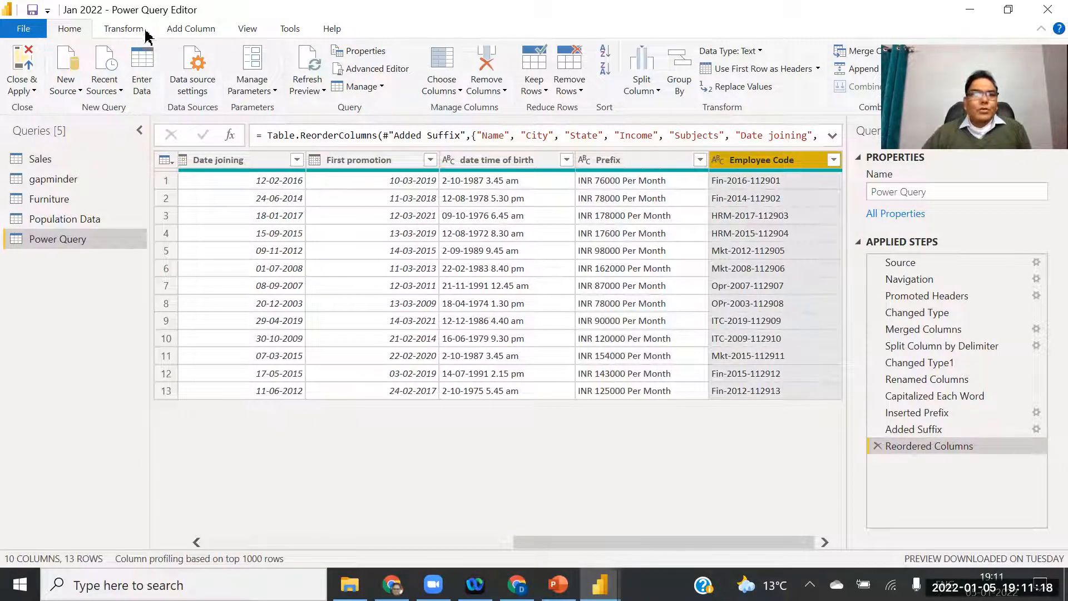
Try extracting the first 3 characters of Employee Code in place, then delete that step.
{"action": "left_click", "coordinate": [123, 30]}
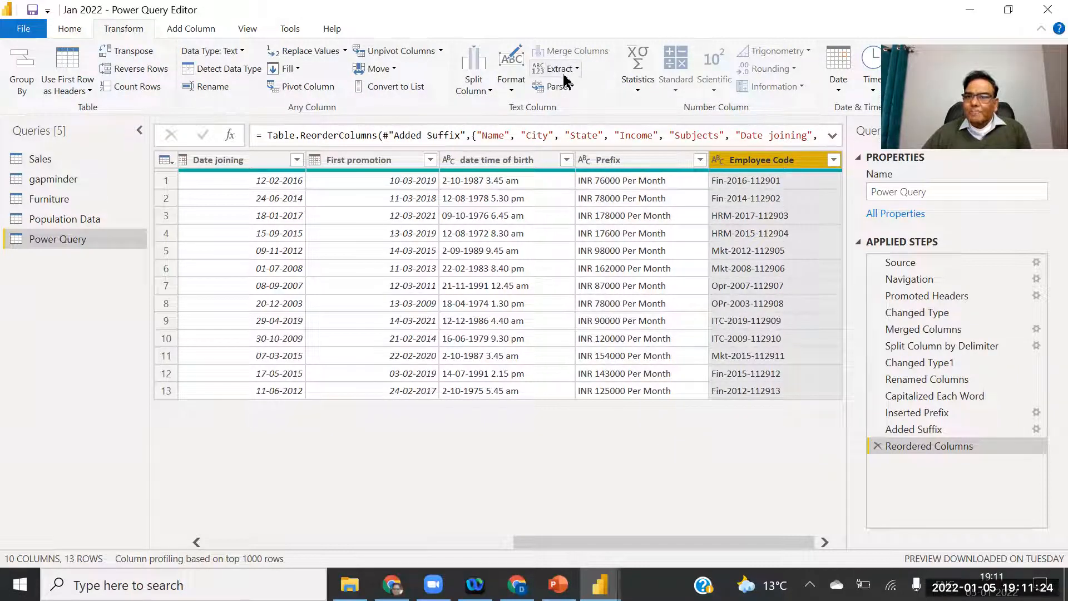
{"action": "left_click", "coordinate": [574, 69]}
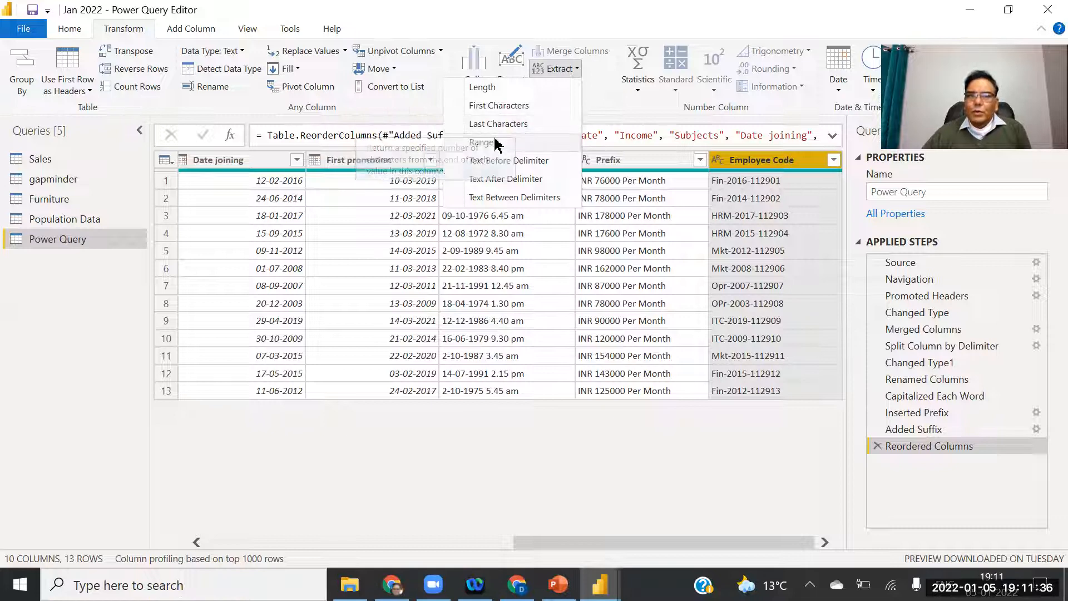
{"action": "left_click", "coordinate": [503, 106]}
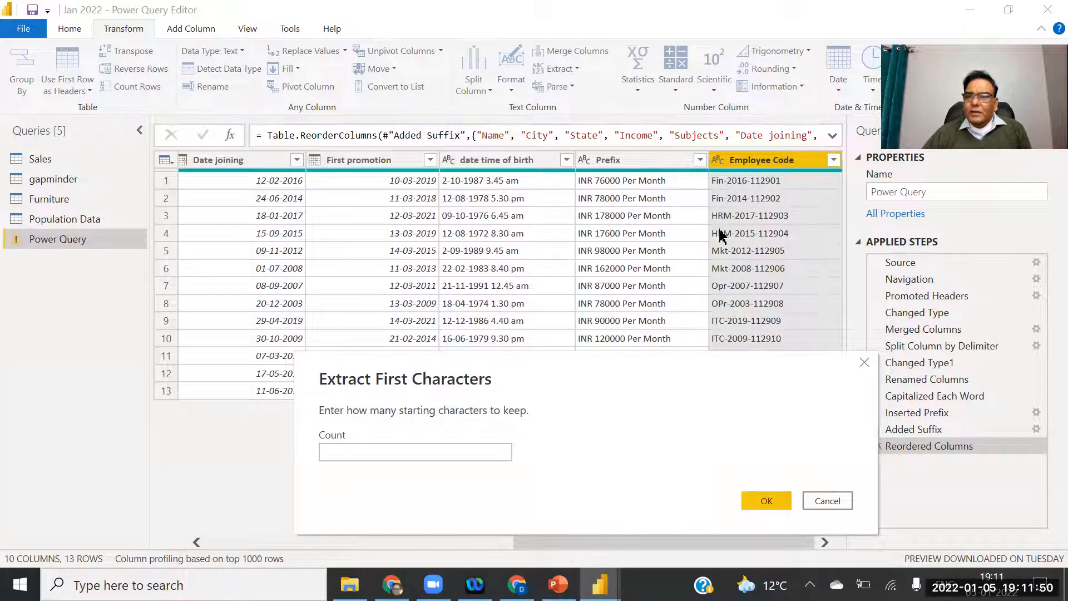
{"action": "left_click", "coordinate": [428, 449]}
{"action": "type", "text": "3"}
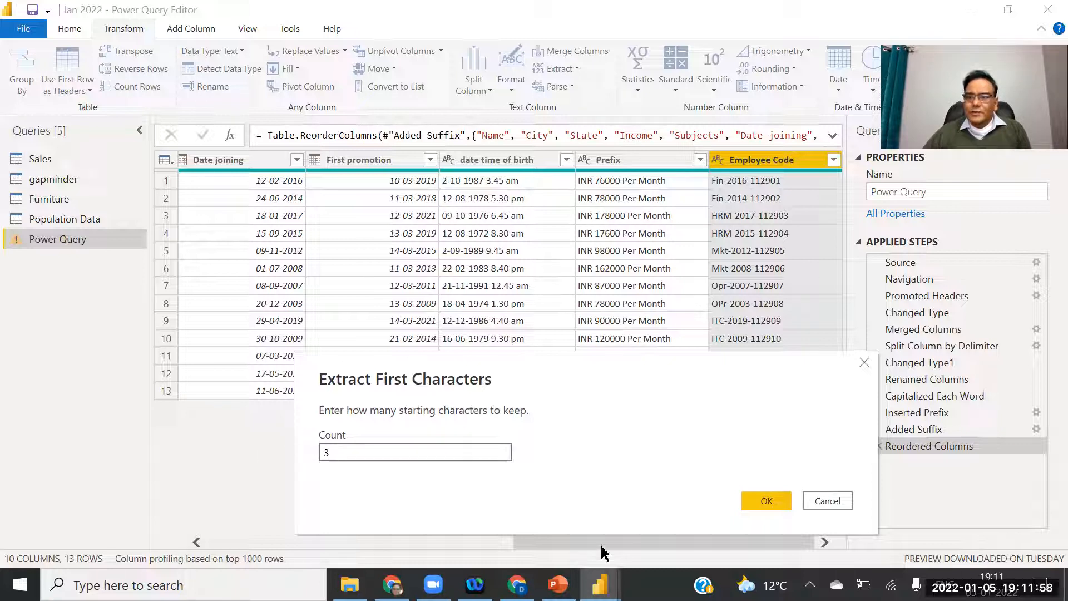
{"action": "key", "text": "Return"}
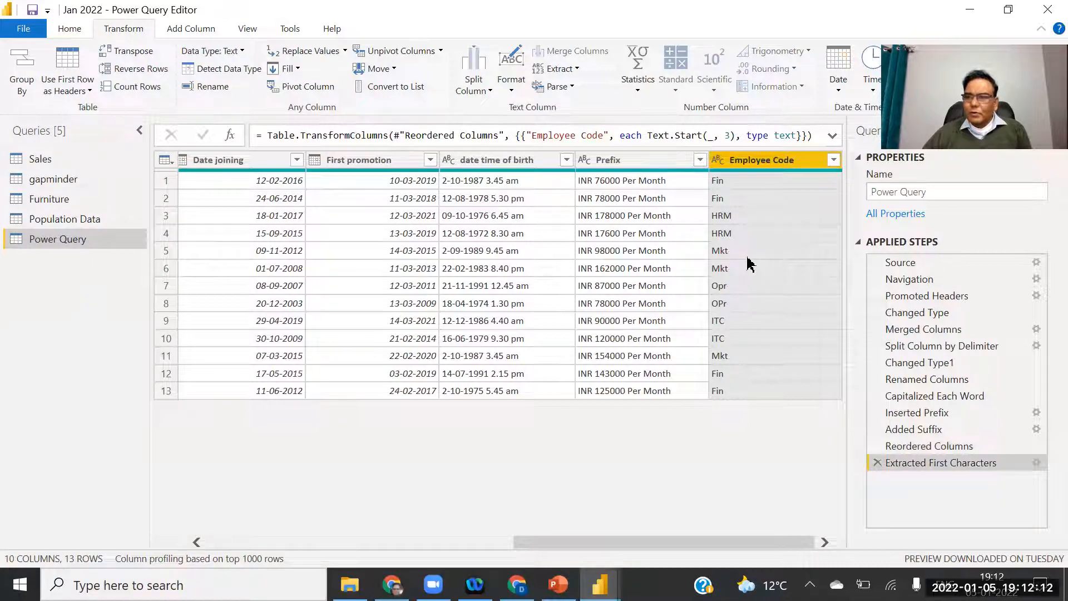
{"action": "left_click", "coordinate": [877, 464]}
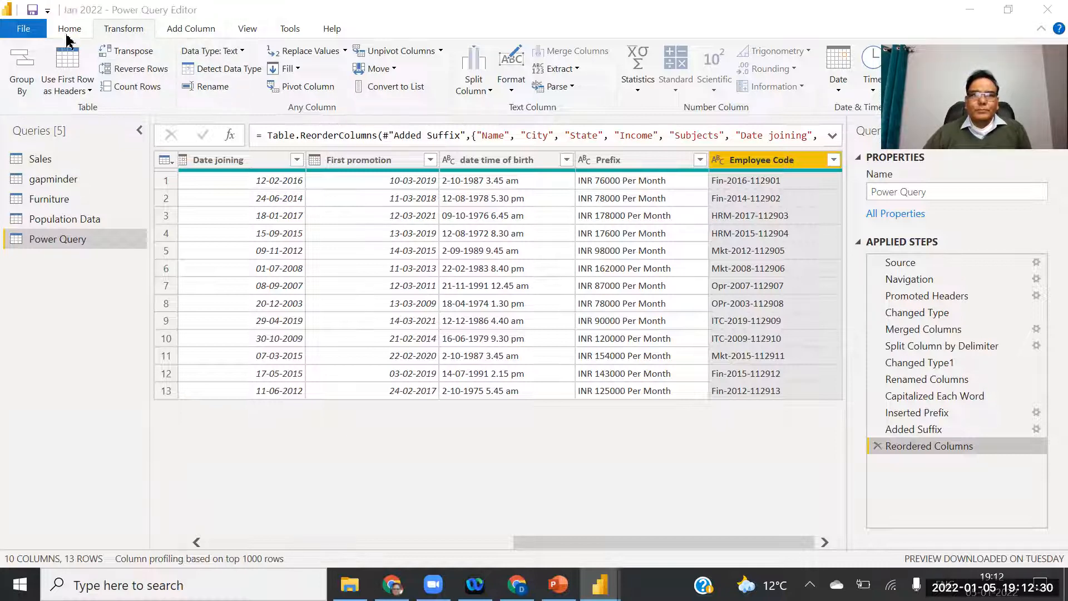
Add a new first-characters column from Employee Code and rename it Department.
{"action": "left_click", "coordinate": [189, 29]}
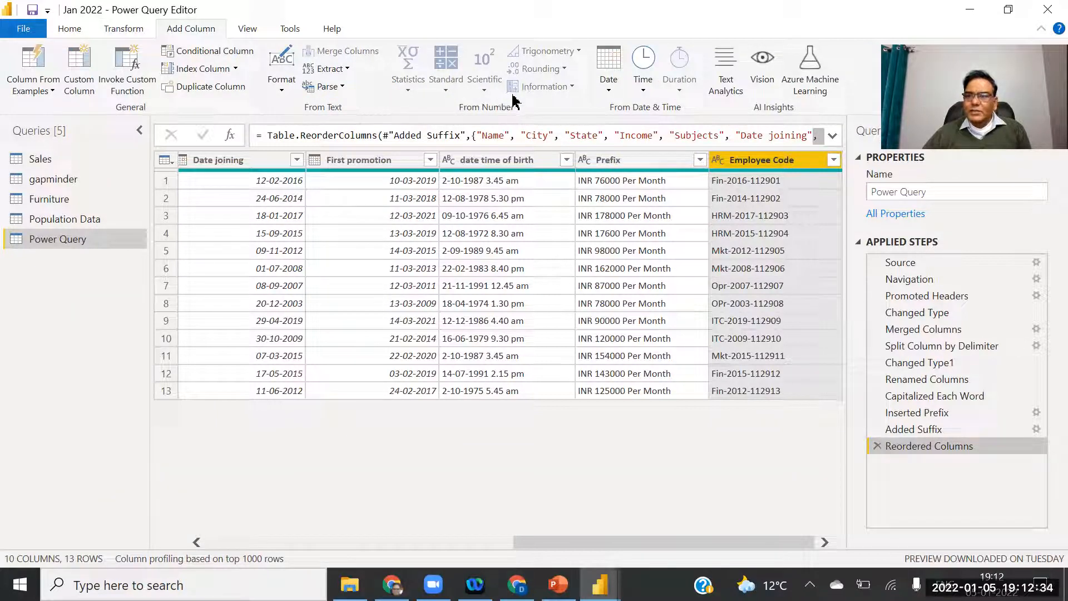
{"action": "left_click", "coordinate": [331, 69]}
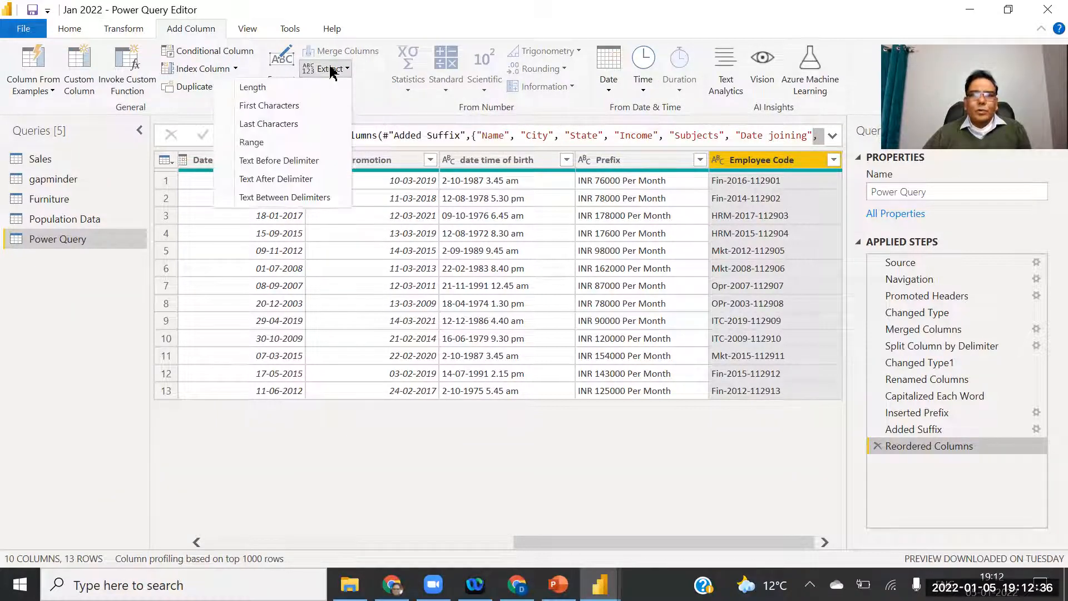
{"action": "left_click", "coordinate": [286, 107]}
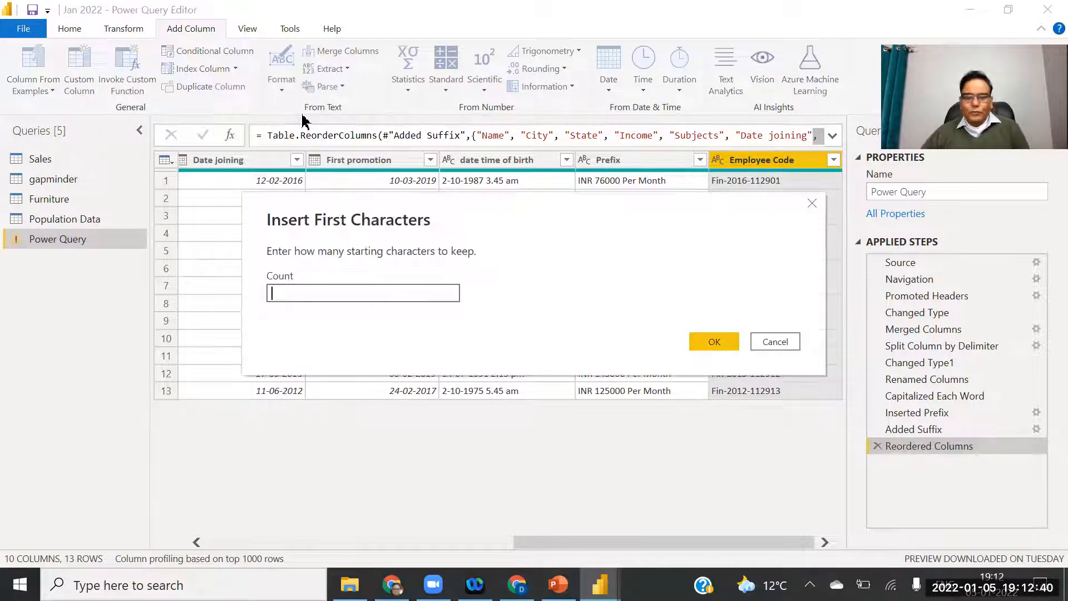
{"action": "left_click", "coordinate": [714, 342]}
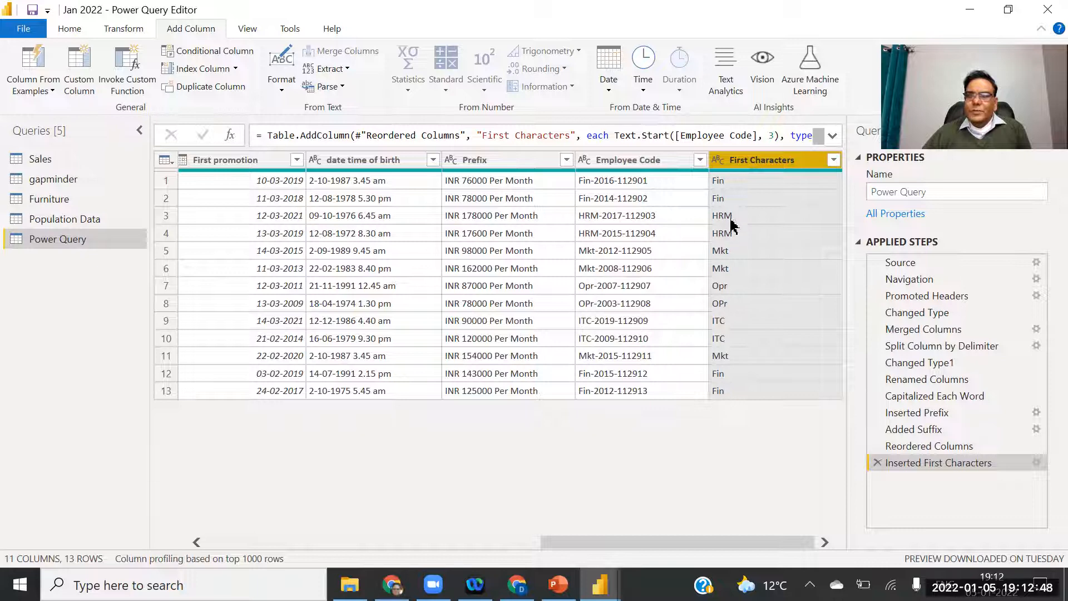
{"action": "double_click", "coordinate": [757, 161]}
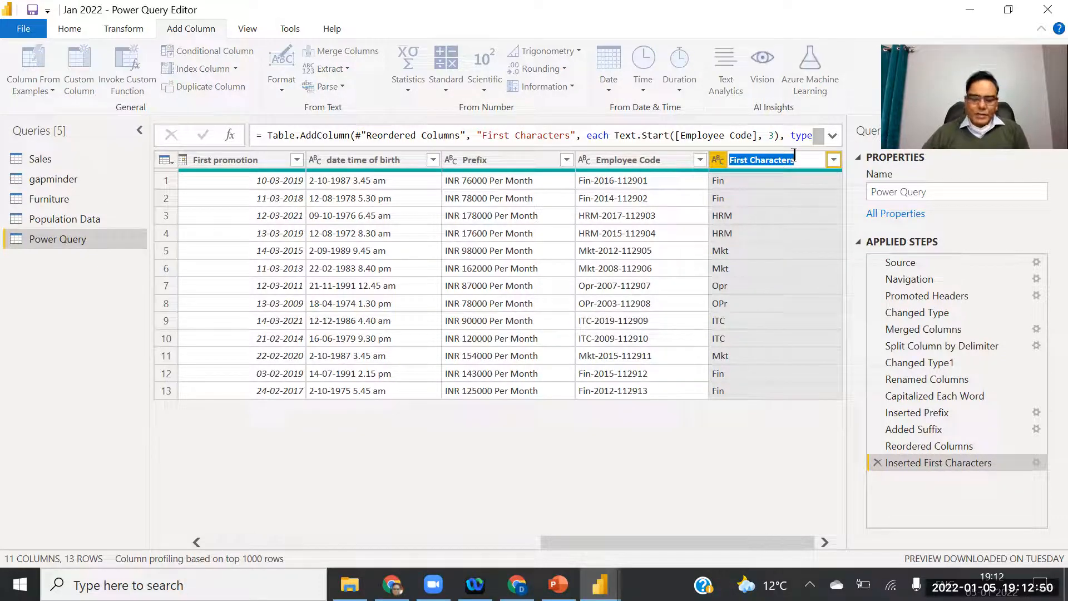
{"action": "type", "text": "Depart"}
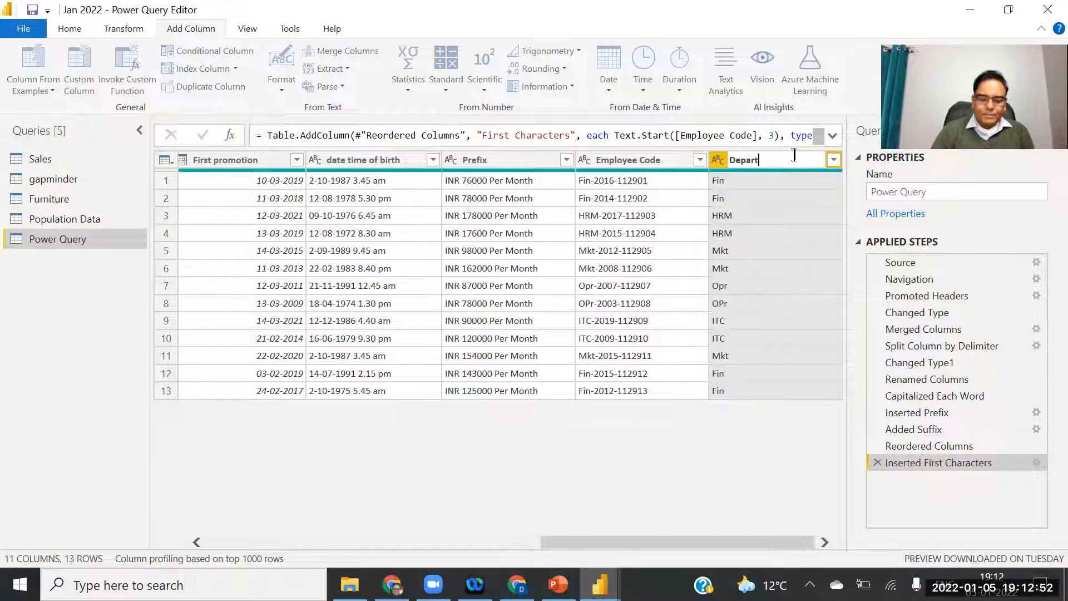
{"action": "type", "text": "ment"}
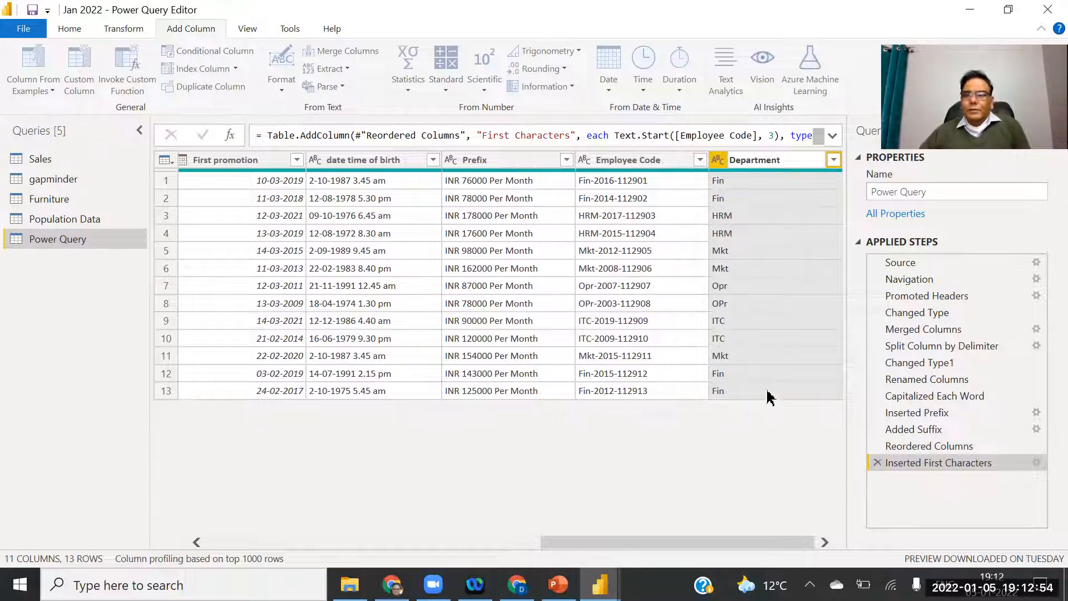
{"action": "left_click", "coordinate": [748, 428]}
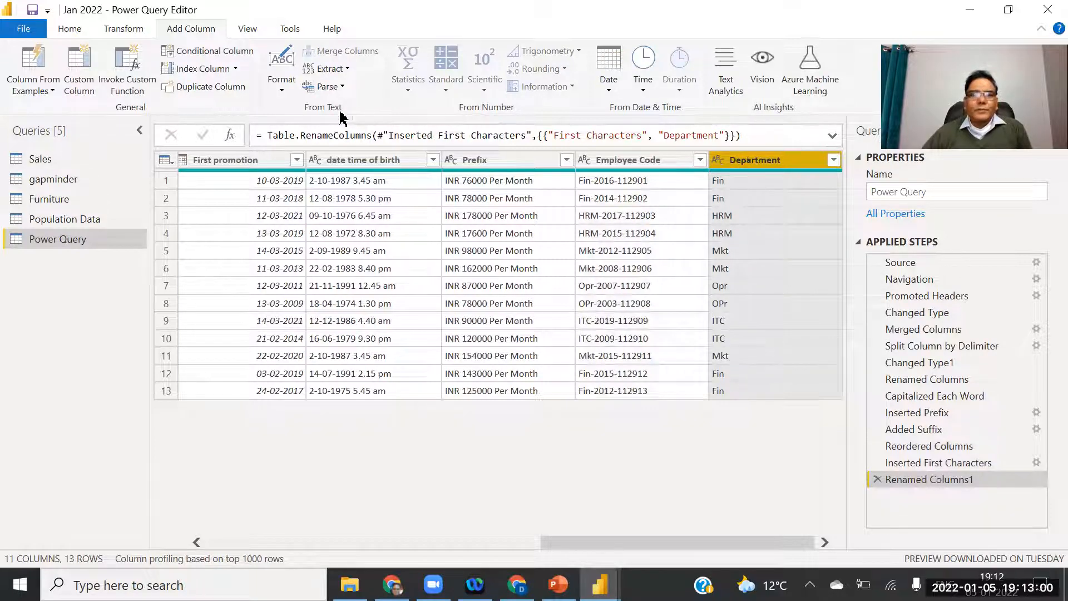
Uppercase the Department column so entries read FIN, HRM, MKT, OPR and ITC.
{"action": "left_click", "coordinate": [124, 29]}
{"action": "left_click", "coordinate": [510, 90]}
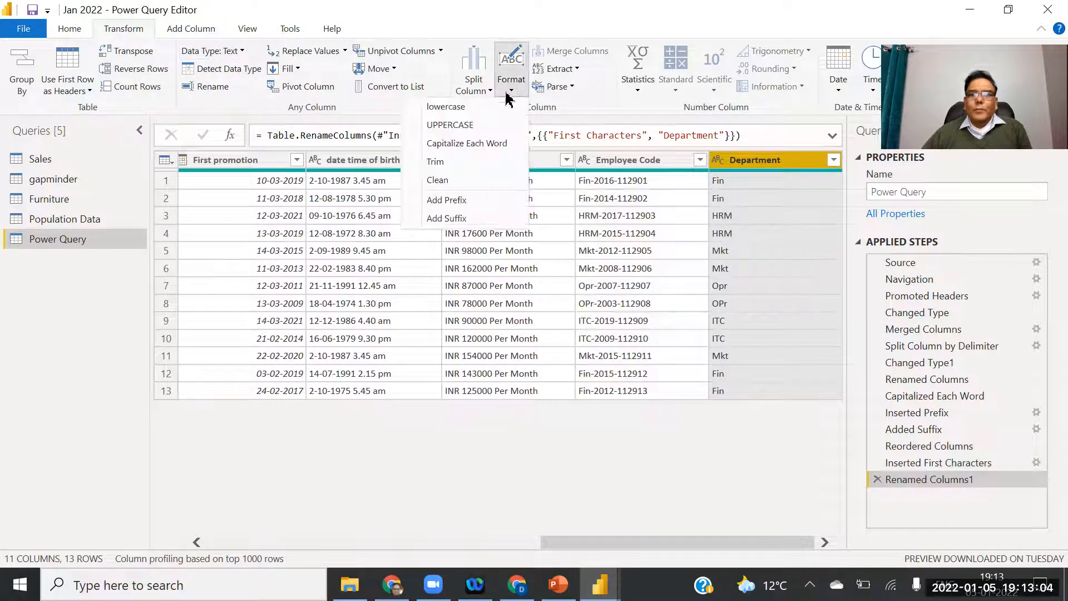
{"action": "left_click", "coordinate": [460, 128]}
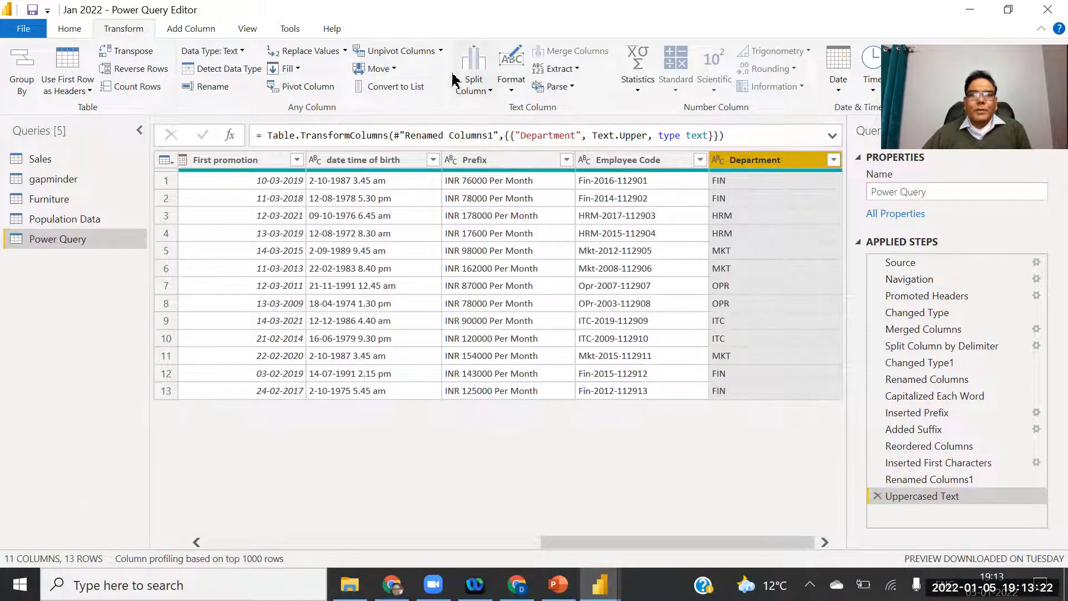
{"action": "left_click", "coordinate": [198, 33]}
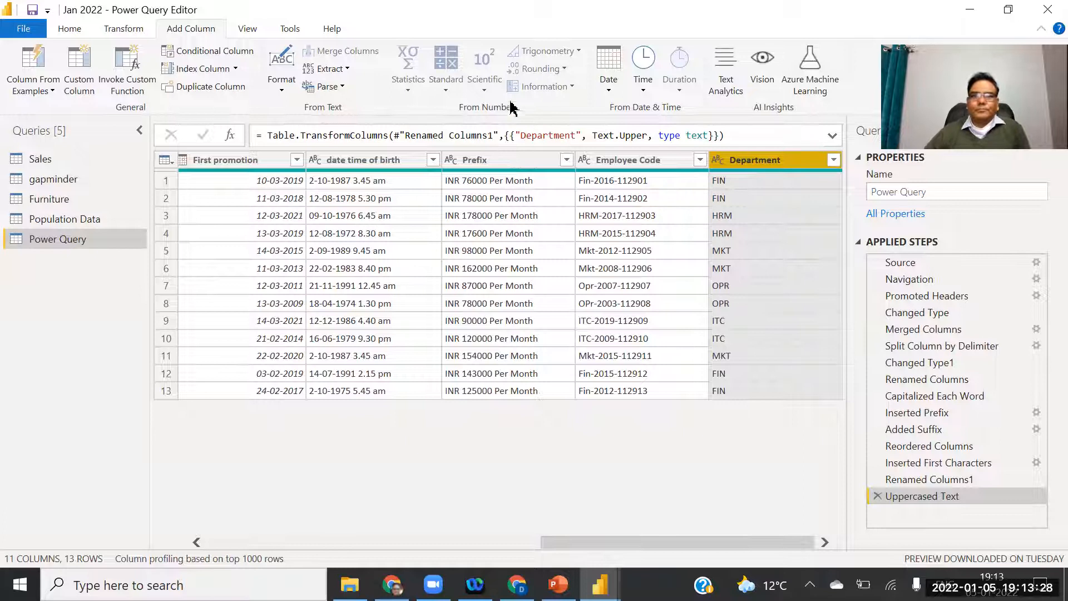
Extract the last 6 characters into a new column on the wrong column selection.
{"action": "left_click", "coordinate": [347, 68]}
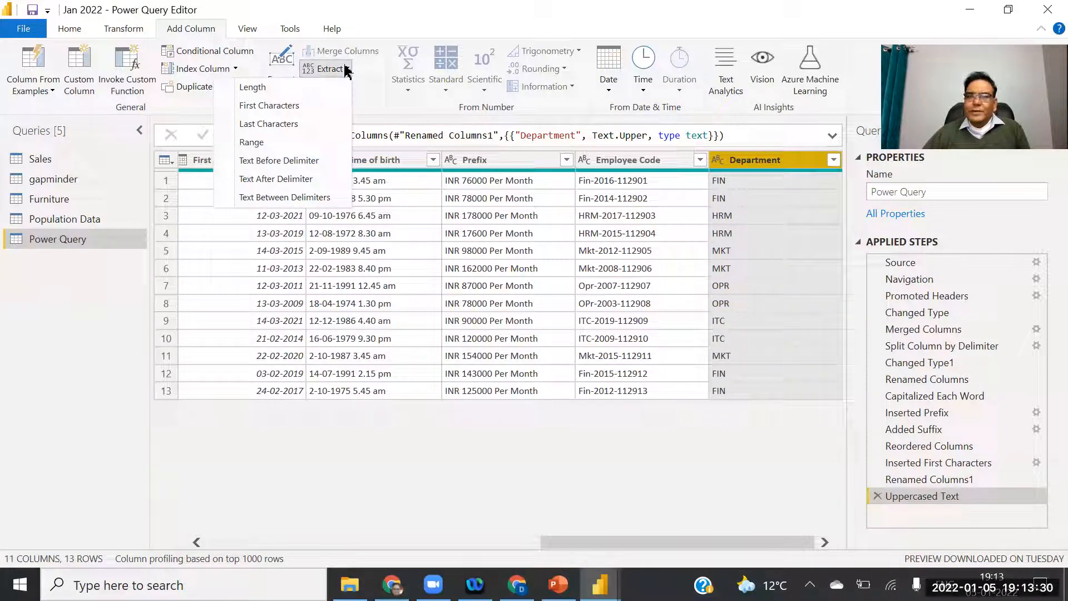
{"action": "left_click", "coordinate": [266, 125]}
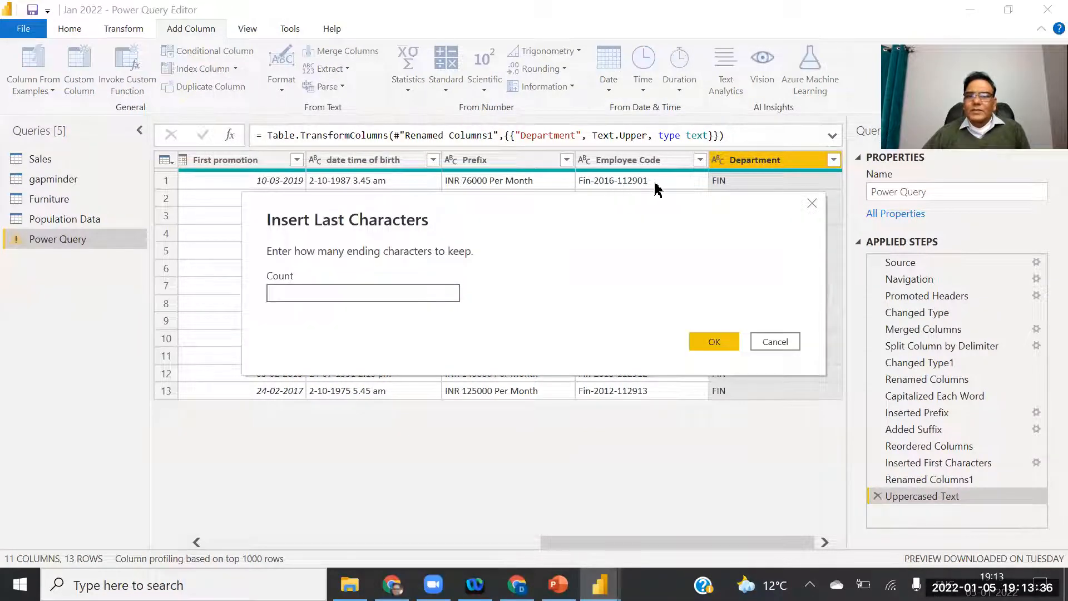
{"action": "type", "text": "6"}
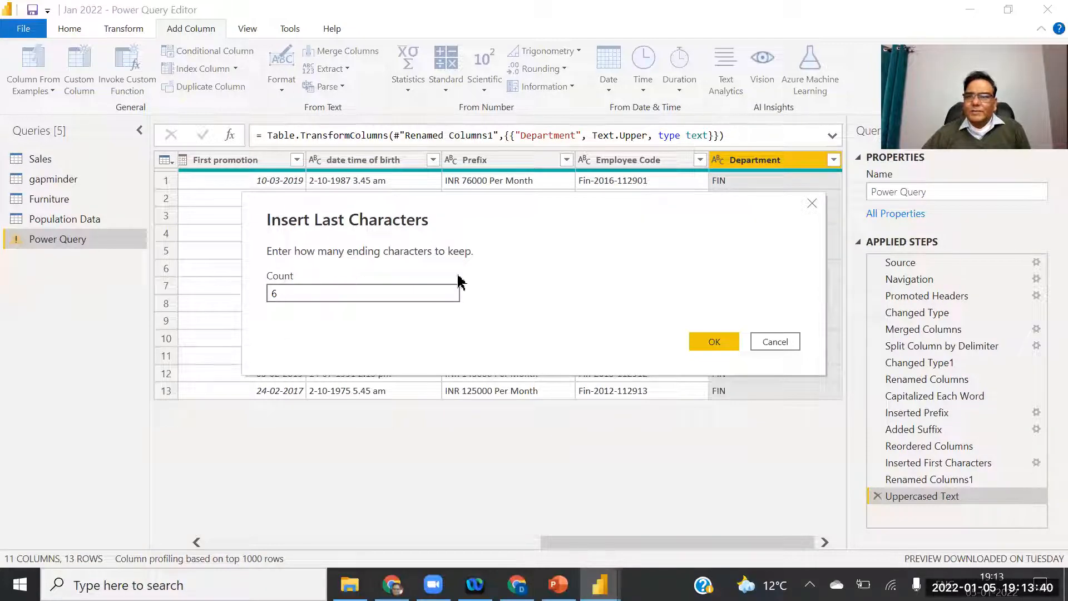
{"action": "left_click", "coordinate": [731, 346]}
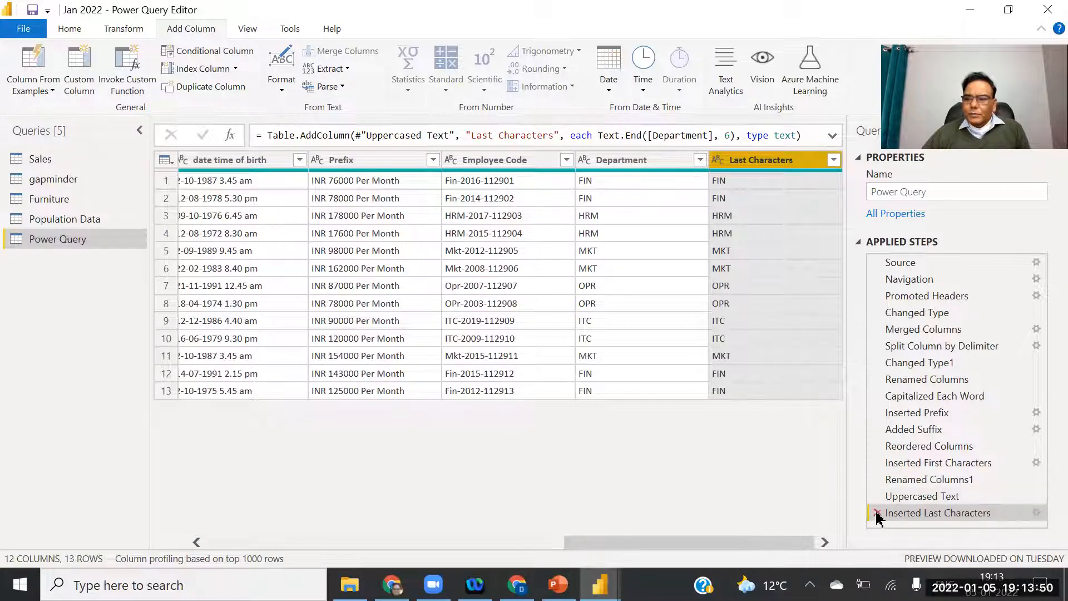
Delete the mistaken step and extract Employee Code's last 6 characters, e.g. 112901.
{"action": "left_click", "coordinate": [877, 512]}
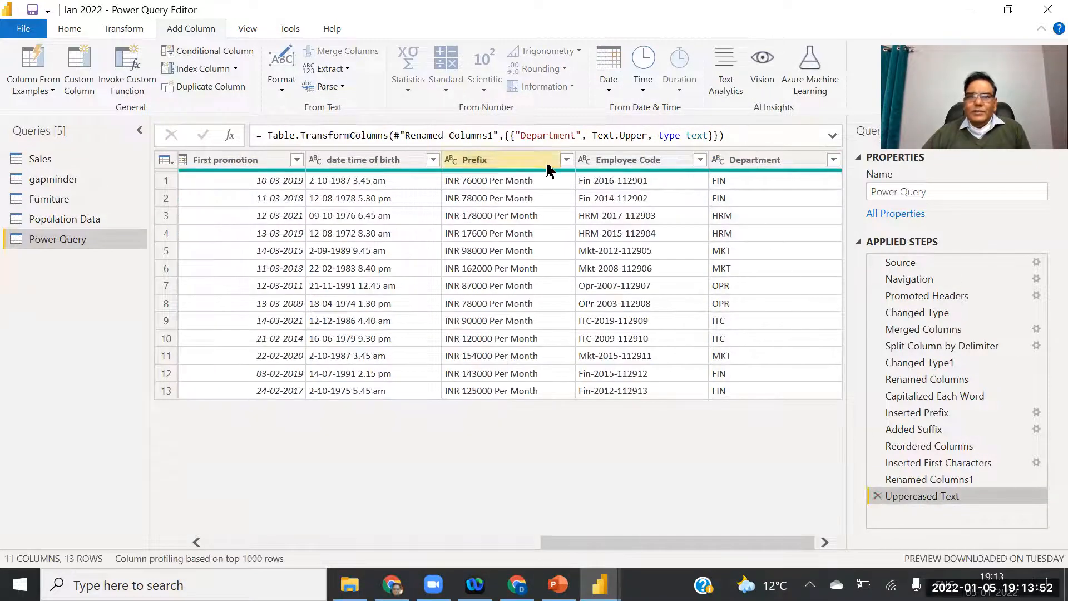
{"action": "left_click", "coordinate": [610, 163]}
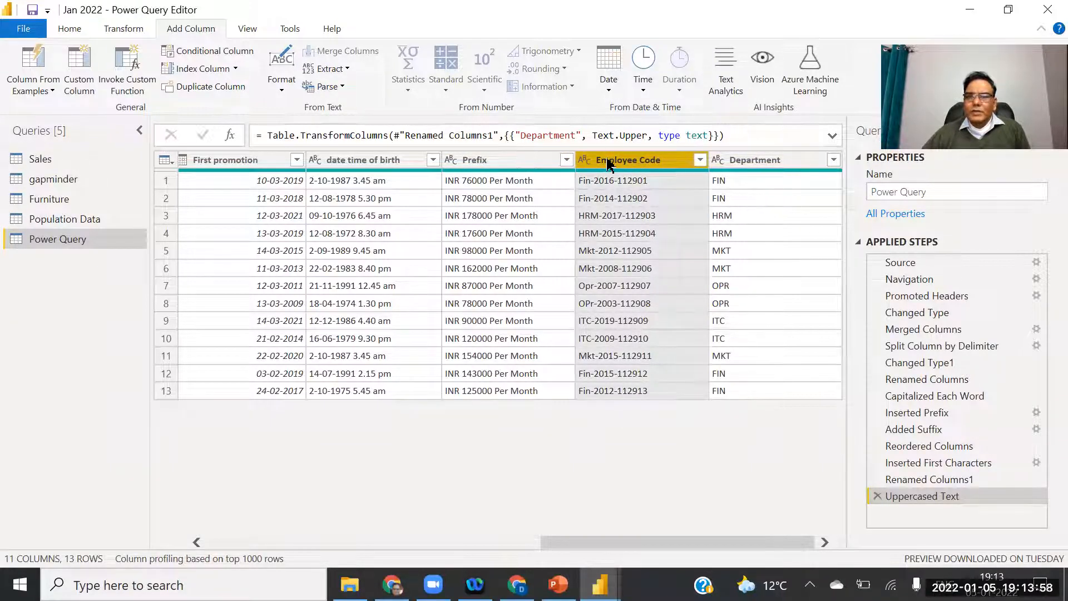
{"action": "left_click", "coordinate": [341, 70]}
{"action": "left_click", "coordinate": [290, 124]}
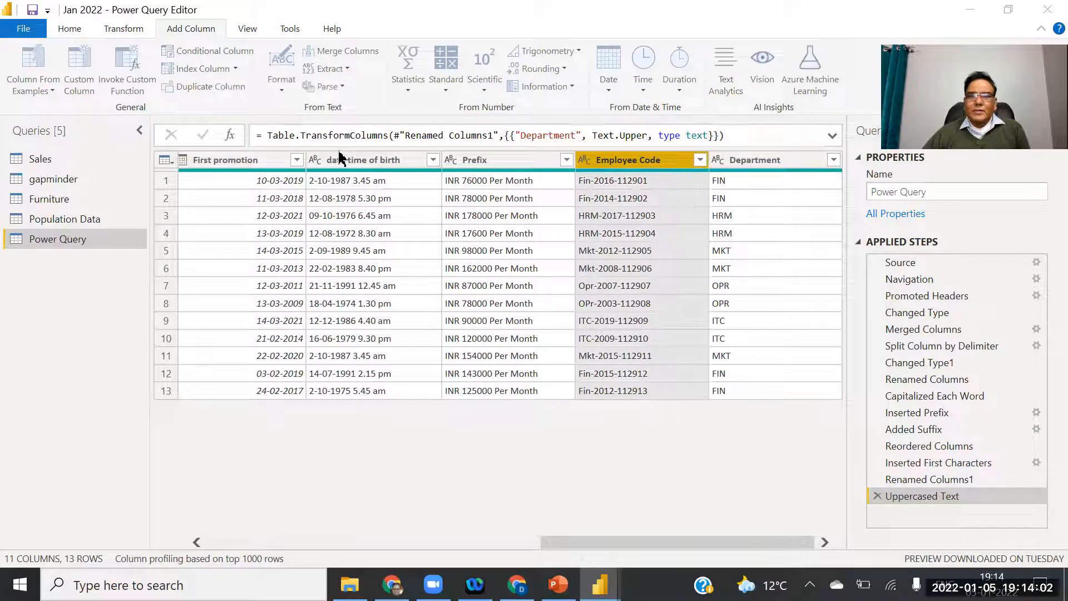
{"action": "type", "text": "6"}
{"action": "left_click", "coordinate": [710, 343]}
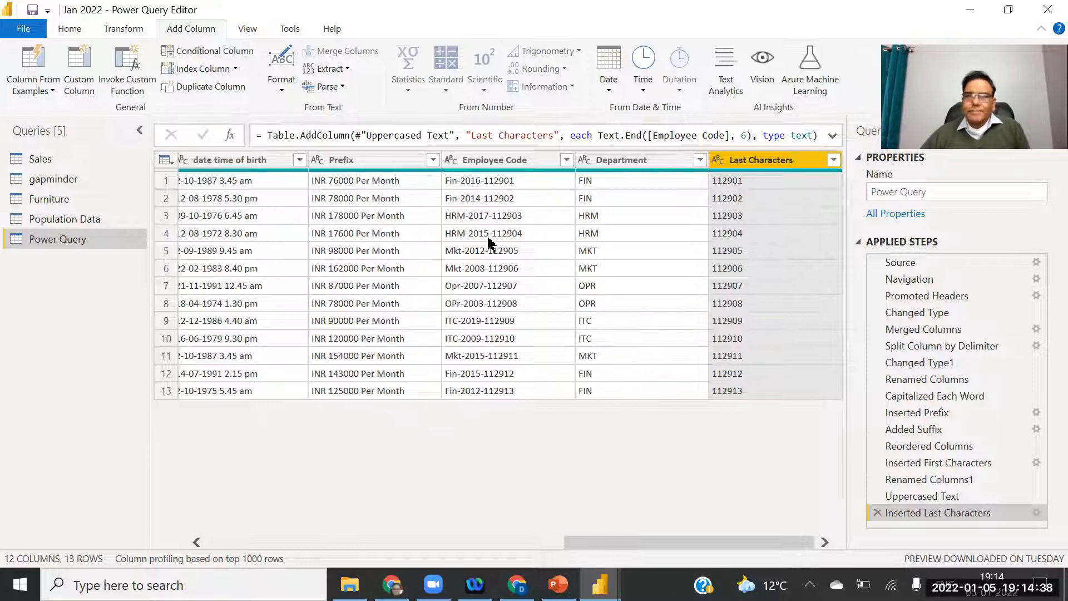
{"action": "left_click", "coordinate": [507, 160]}
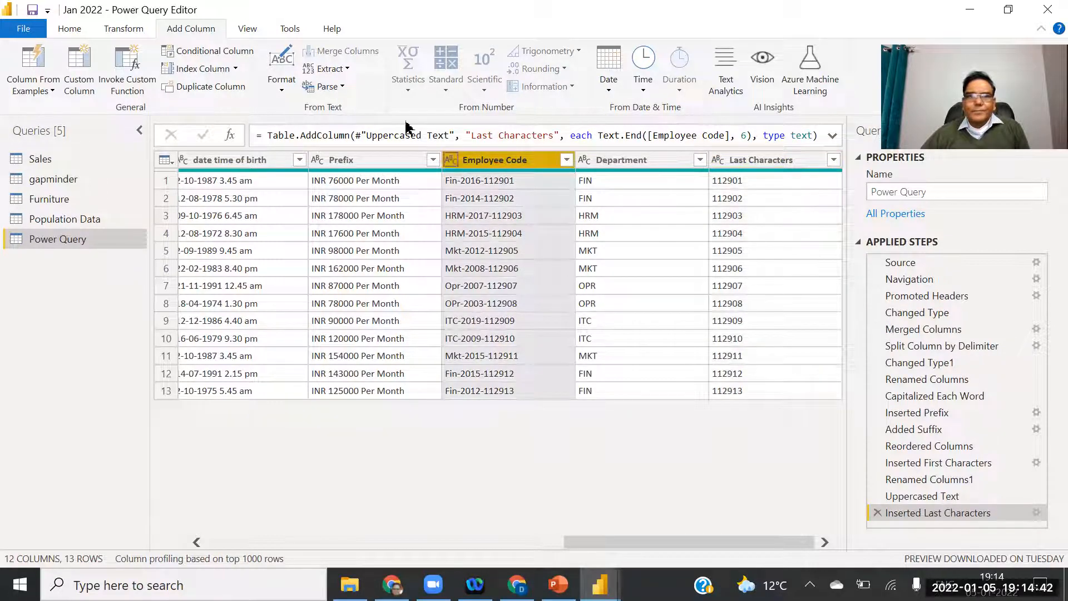
Extract a Text Range from Employee Code with starting index 4 and 4 characters, giving years like 2016.
{"action": "left_click", "coordinate": [333, 68]}
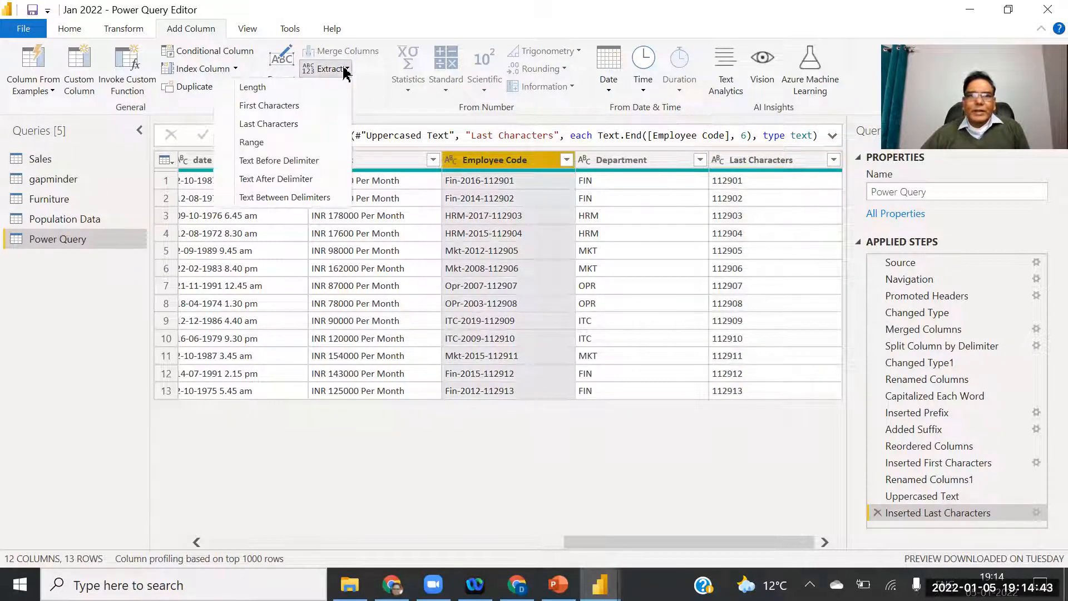
{"action": "left_click", "coordinate": [257, 144]}
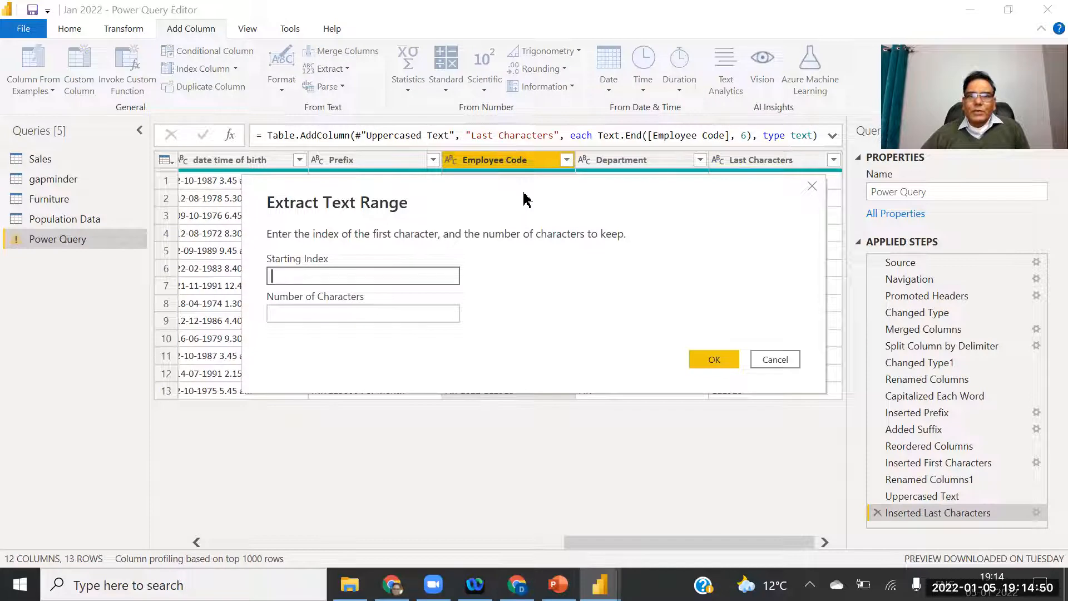
{"action": "left_click_drag", "start_coordinate": [525, 199], "coordinate": [591, 333]}
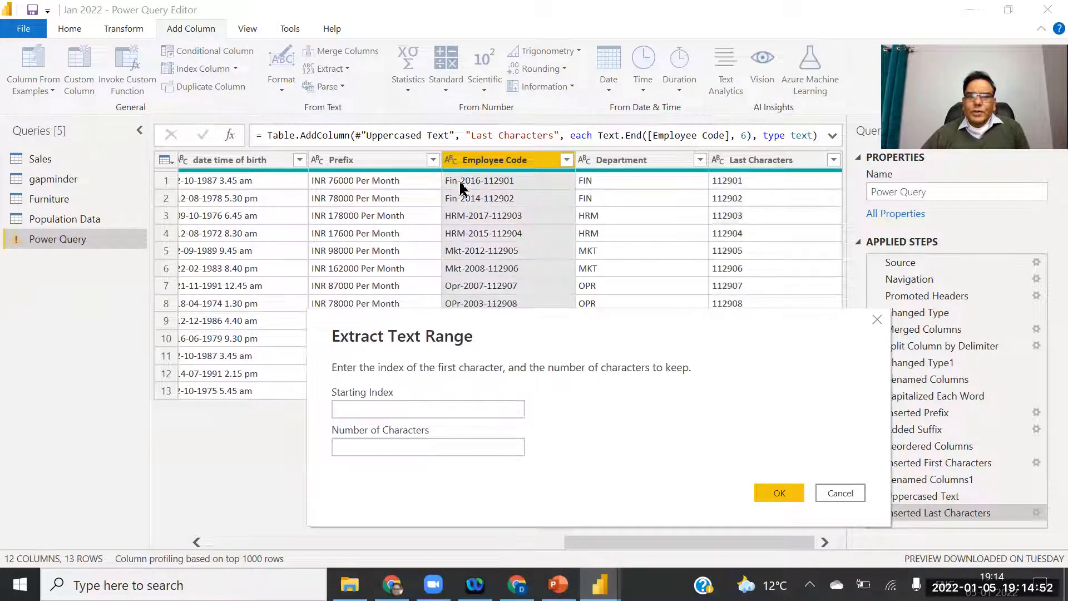
{"action": "left_click", "coordinate": [368, 410]}
{"action": "type", "text": "4"}
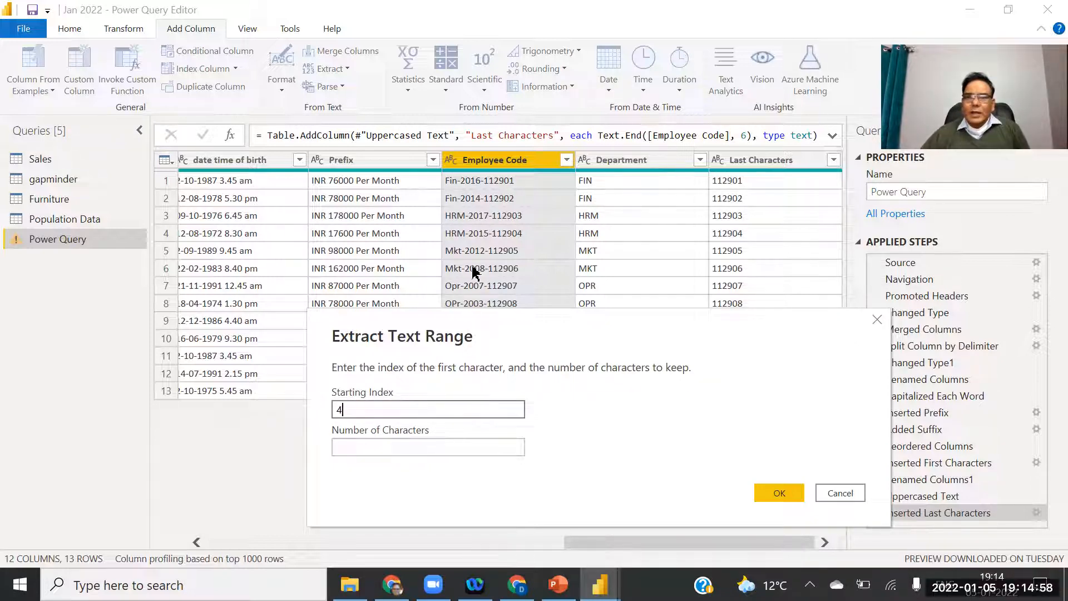
{"action": "left_click", "coordinate": [362, 448]}
{"action": "type", "text": "4"}
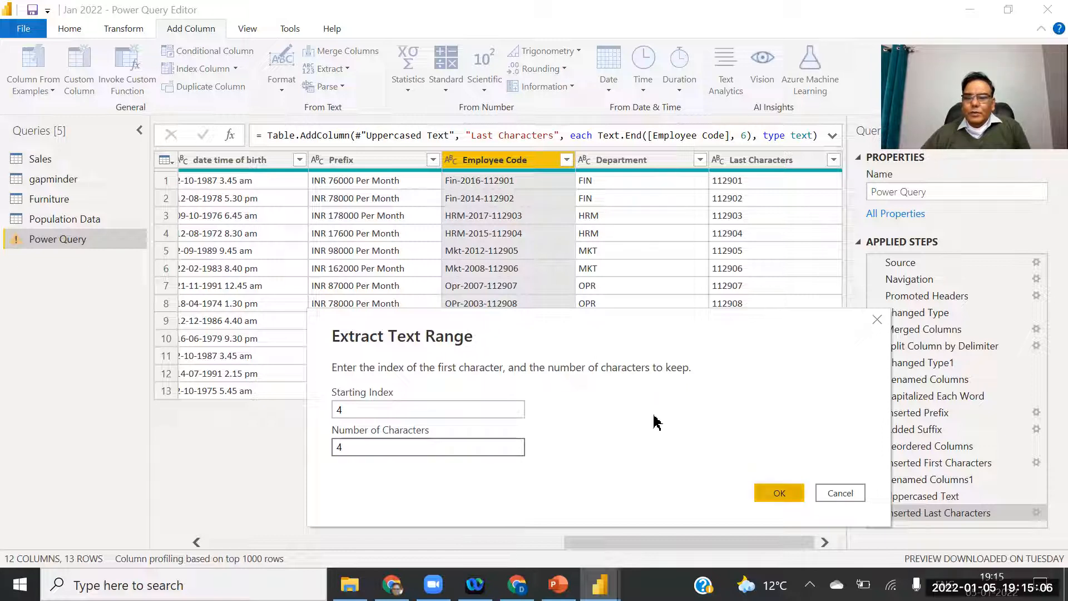
{"action": "key", "text": "Return"}
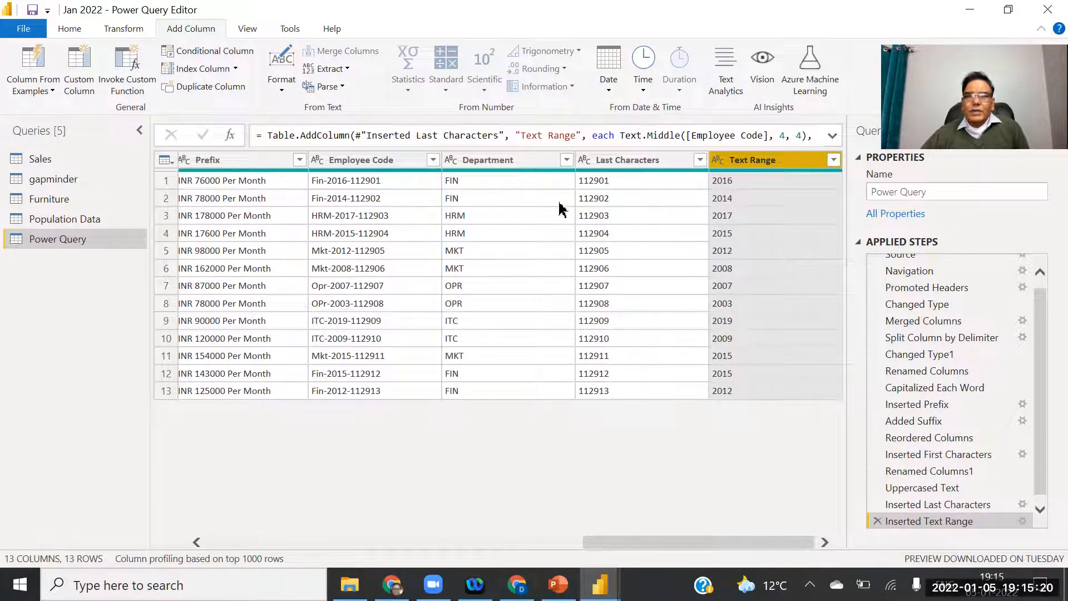
Rename the Last Characters column to Emp Code.
{"action": "left_click", "coordinate": [636, 162]}
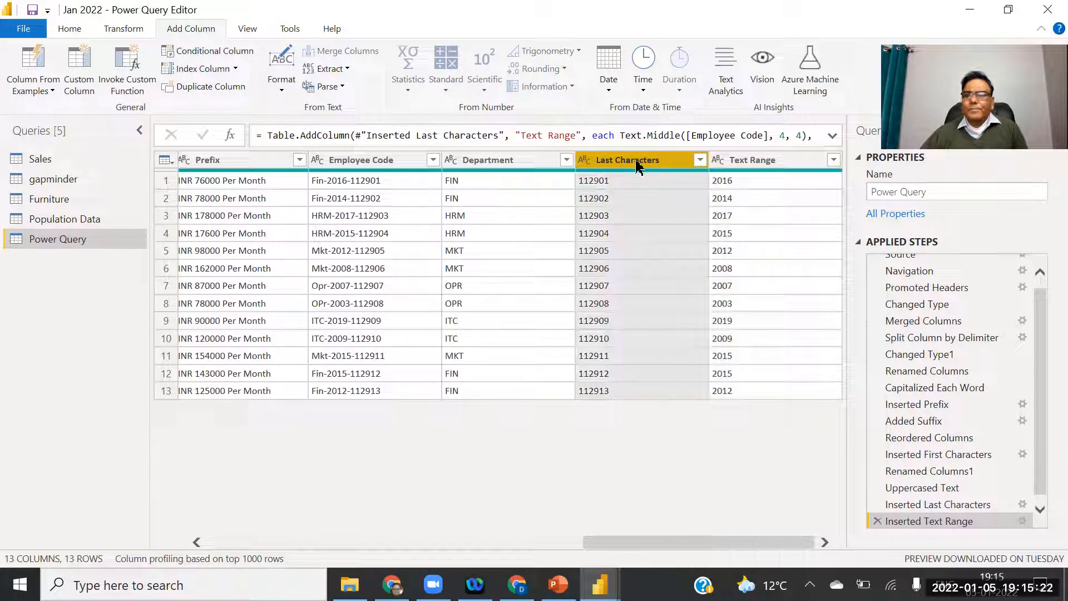
{"action": "double_click", "coordinate": [636, 161]}
{"action": "left_click", "coordinate": [653, 162]}
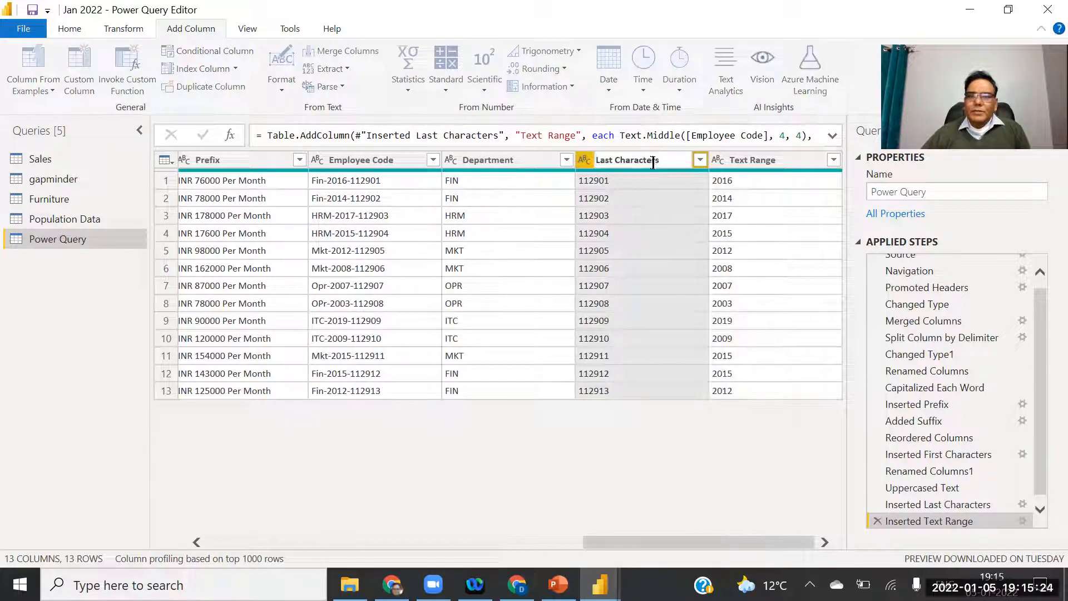
{"action": "left_click_drag", "start_coordinate": [669, 157], "coordinate": [561, 162]}
{"action": "type", "text": "Emp"}
{"action": "type", "text": " Cor"}
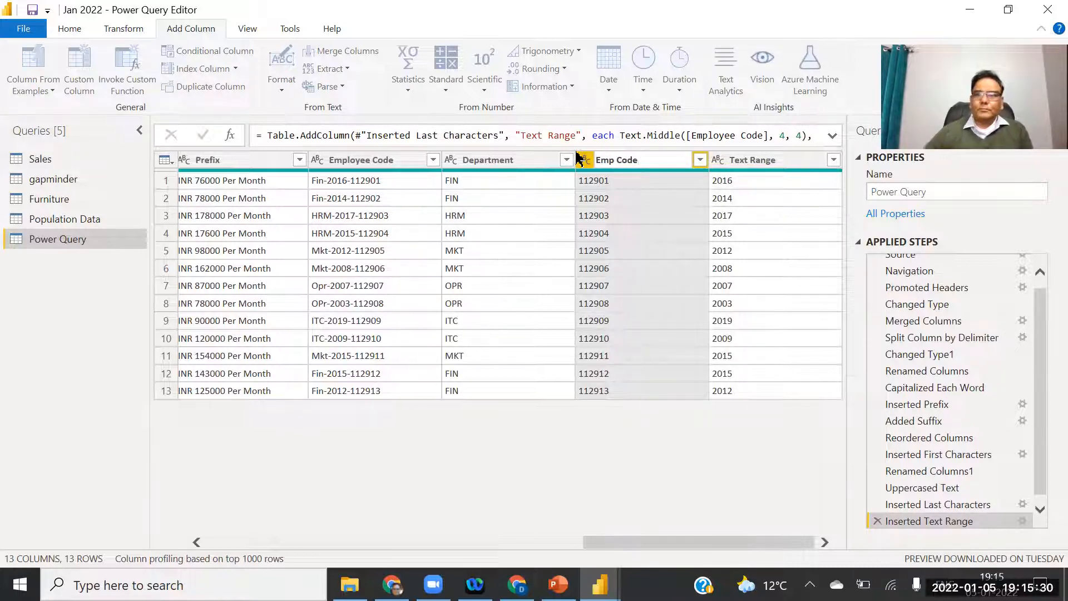
{"action": "type", "text": "e"}
{"action": "key", "text": "Return"}
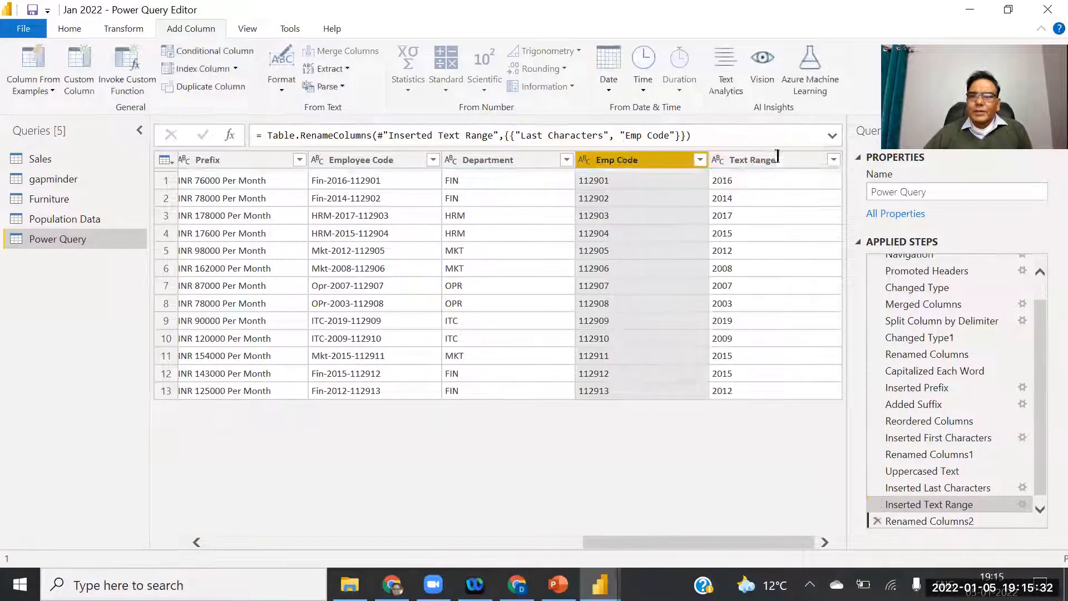
Start renaming the Text Range column header to Year Joining.
{"action": "double_click", "coordinate": [778, 159]}
{"action": "type", "text": "Dat"}
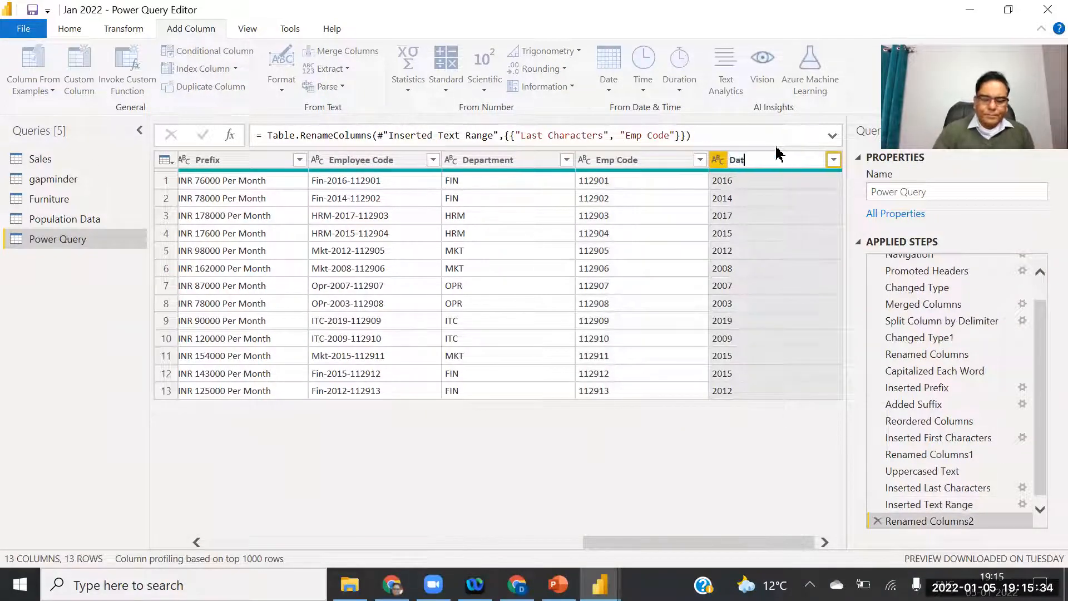
{"action": "type", "text": "e of"}
{"action": "key", "text": "BackSpace"}
{"action": "key", "text": "BackSpace"}
{"action": "key", "text": "BackSpace"}
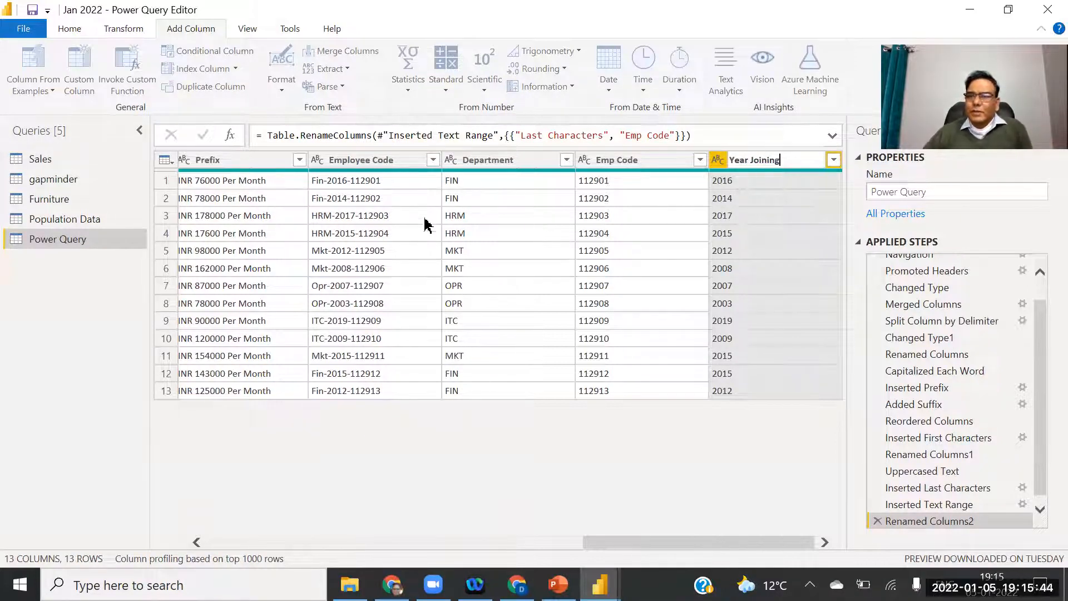
Close & Apply the query edits (13 rows loaded), then bring up PowerPoint's Extract Function slide.
{"action": "left_click", "coordinate": [22, 29]}
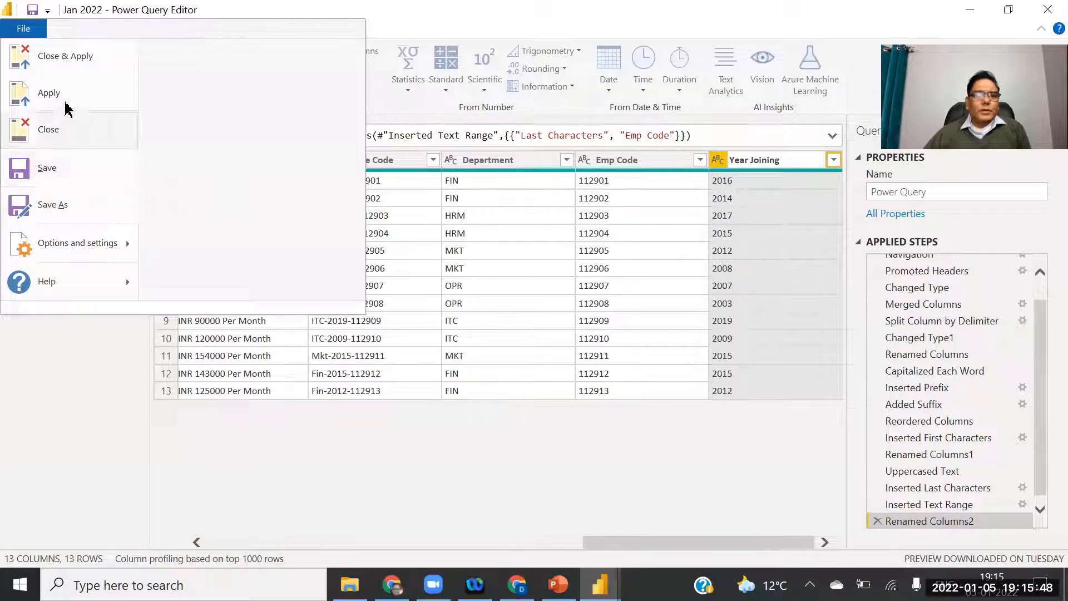
{"action": "left_click", "coordinate": [60, 65]}
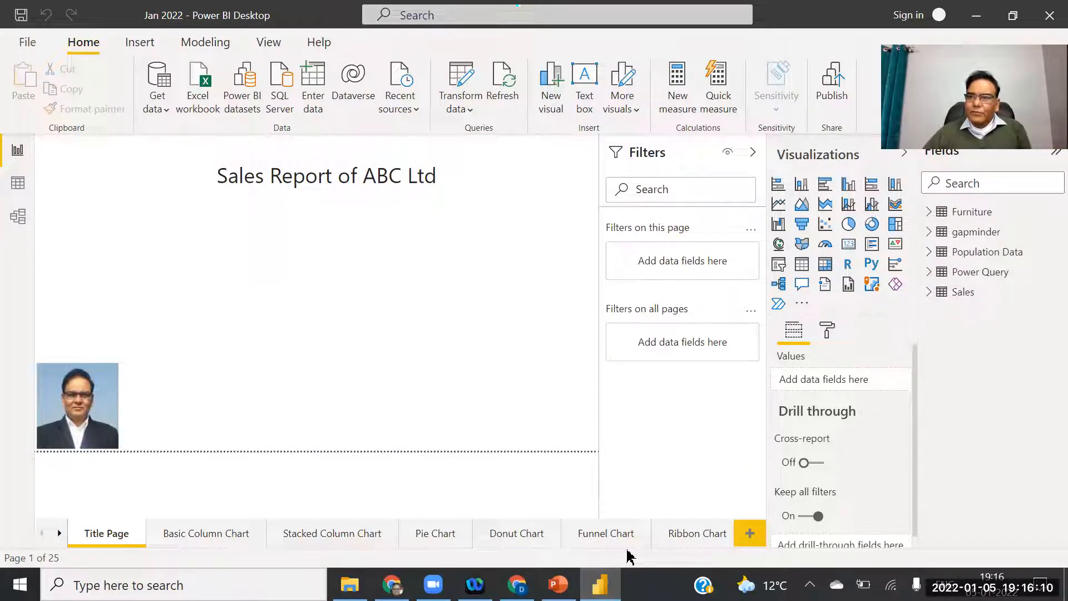
{"action": "left_click", "coordinate": [557, 584]}
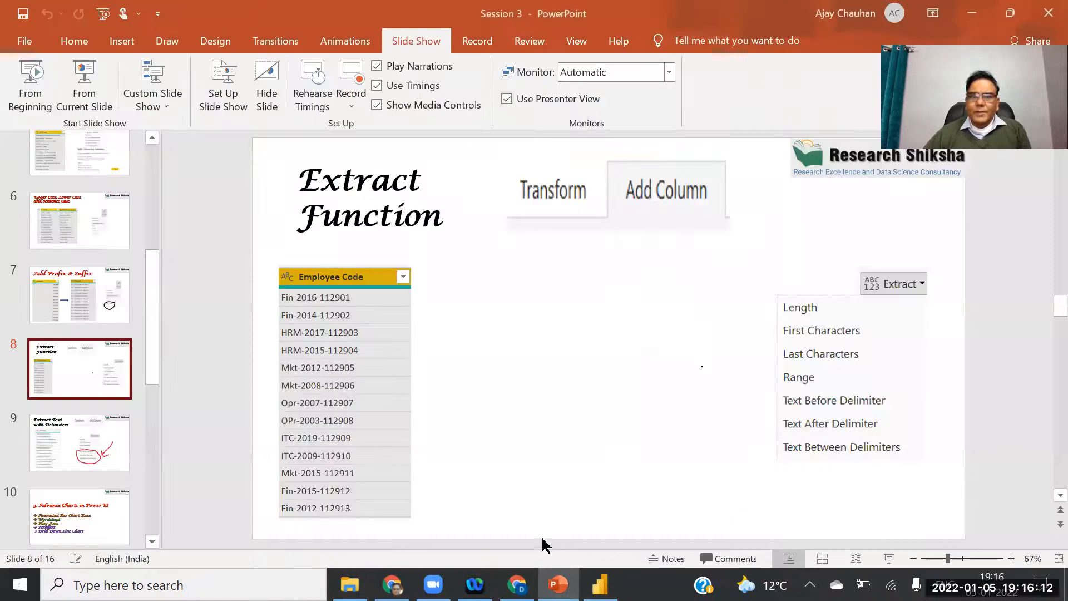
Present slide 9, 'Extract Text with Delimiters', full screen from the current slide.
{"action": "left_click", "coordinate": [83, 432]}
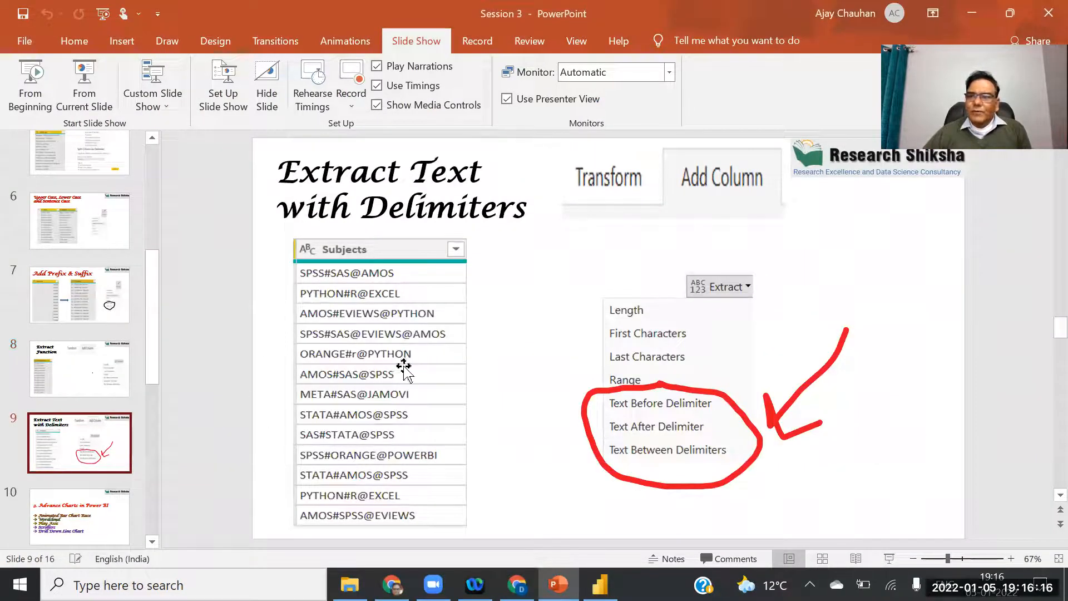
{"action": "left_click", "coordinate": [86, 95]}
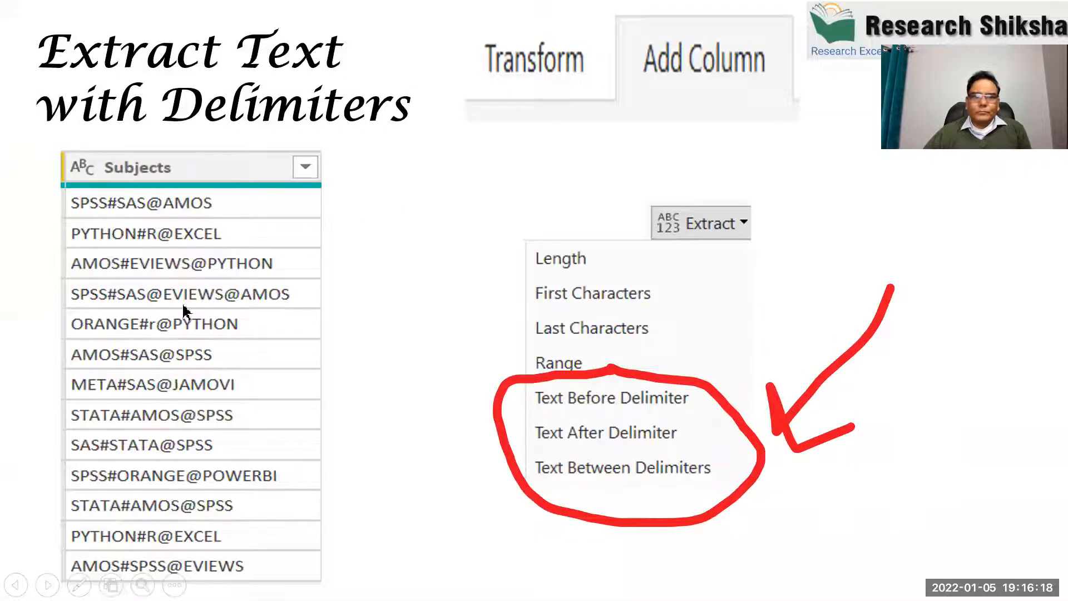
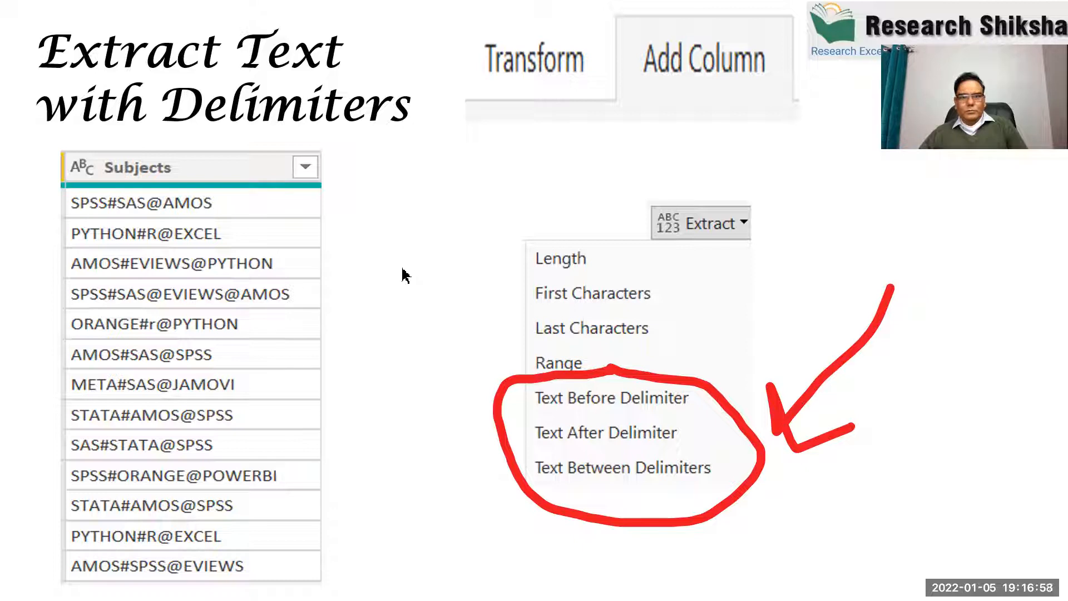
Exit the delimiter slide show and return to the Power BI report's title page.
{"action": "key", "text": "Escape"}
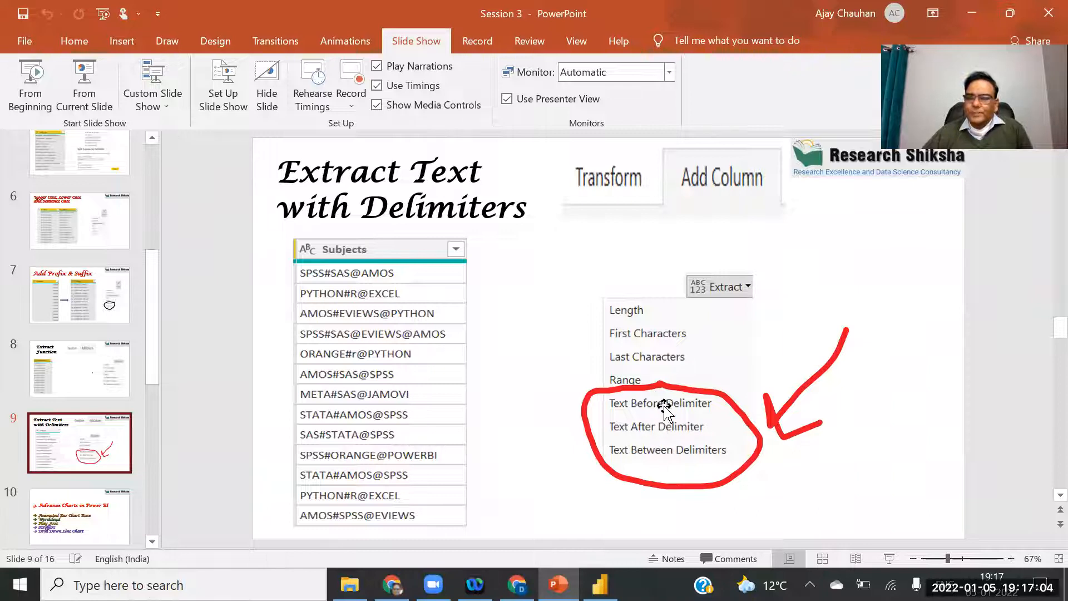
{"action": "left_click", "coordinate": [599, 584]}
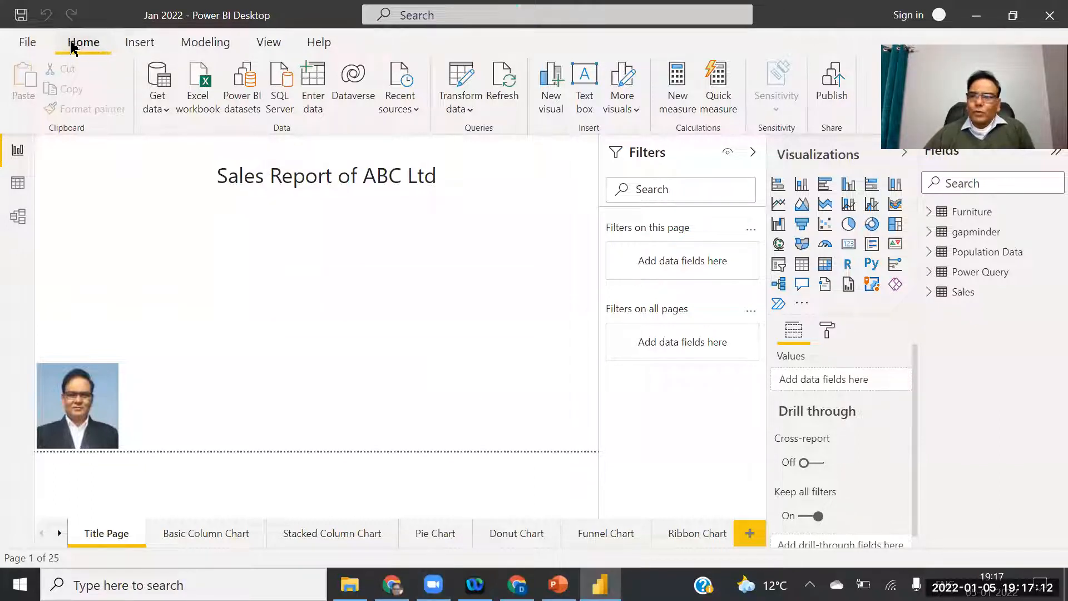
Open Power Query Editor through Transform data and select the Power Query query.
{"action": "left_click", "coordinate": [463, 107]}
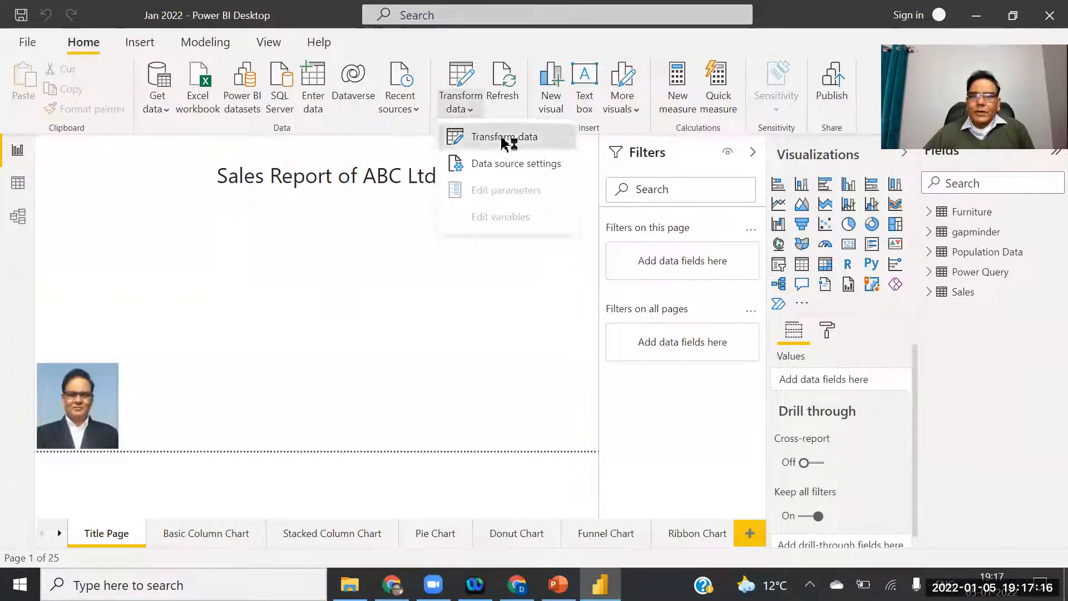
{"action": "left_click", "coordinate": [507, 141]}
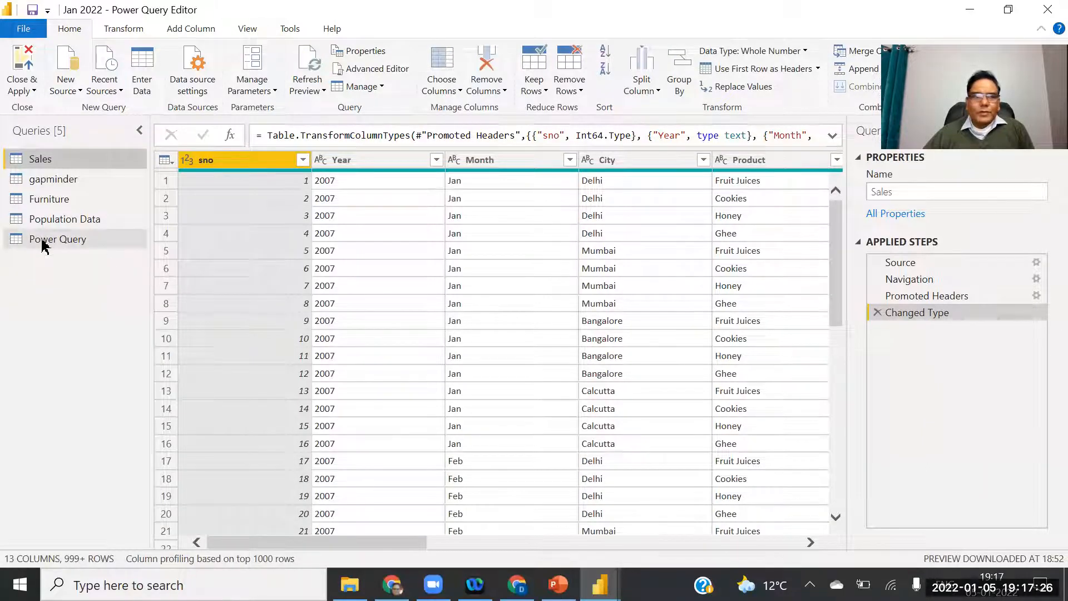
{"action": "left_click", "coordinate": [45, 244]}
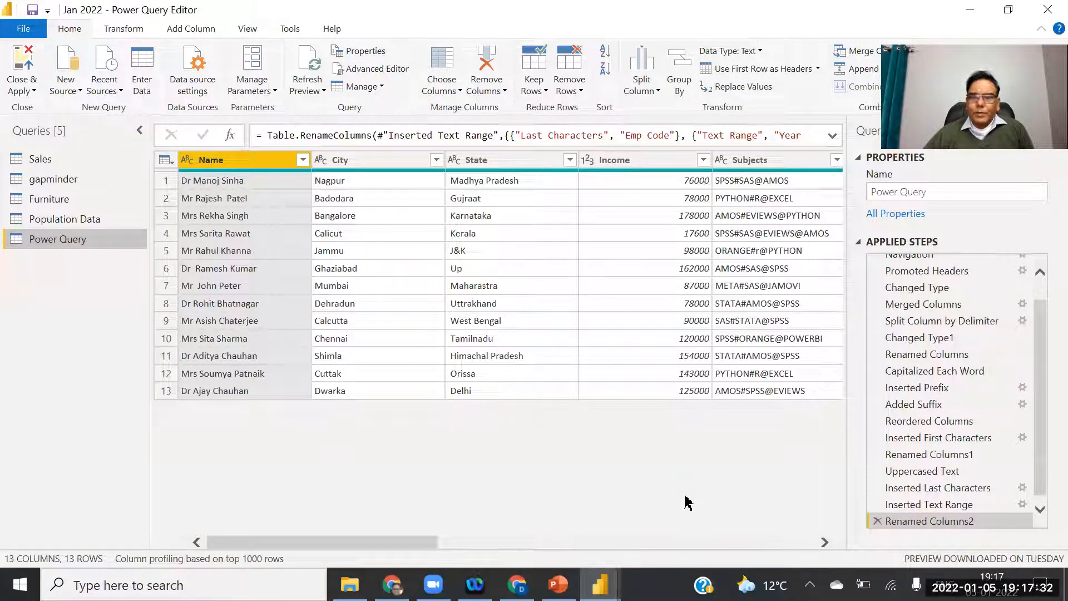
Drag the Subjects column rightward past Department until it sits right after Year Joining.
{"action": "scroll", "coordinate": [682, 334], "scroll_direction": "right", "scroll_amount": 3}
{"action": "left_click", "coordinate": [670, 160]}
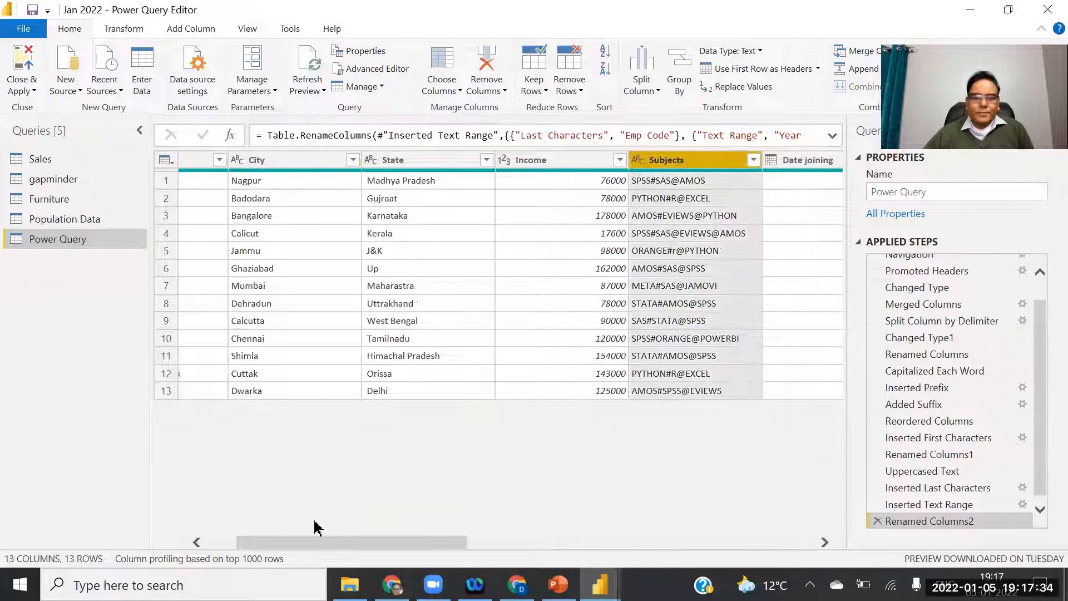
{"action": "scroll", "coordinate": [309, 543], "scroll_direction": "right", "scroll_amount": 4}
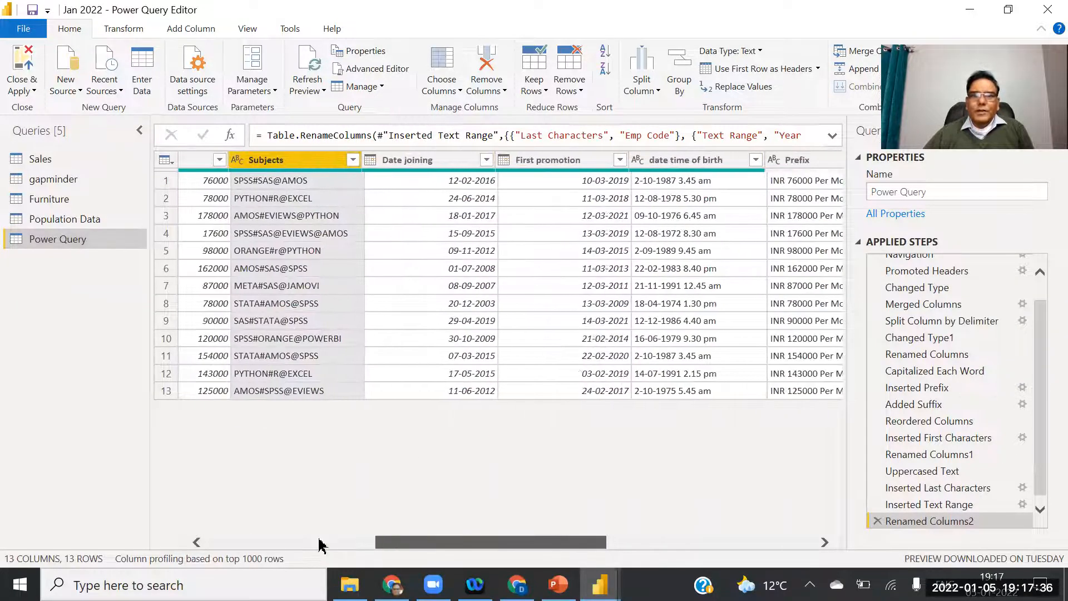
{"action": "left_click_drag", "start_coordinate": [295, 167], "coordinate": [775, 173]}
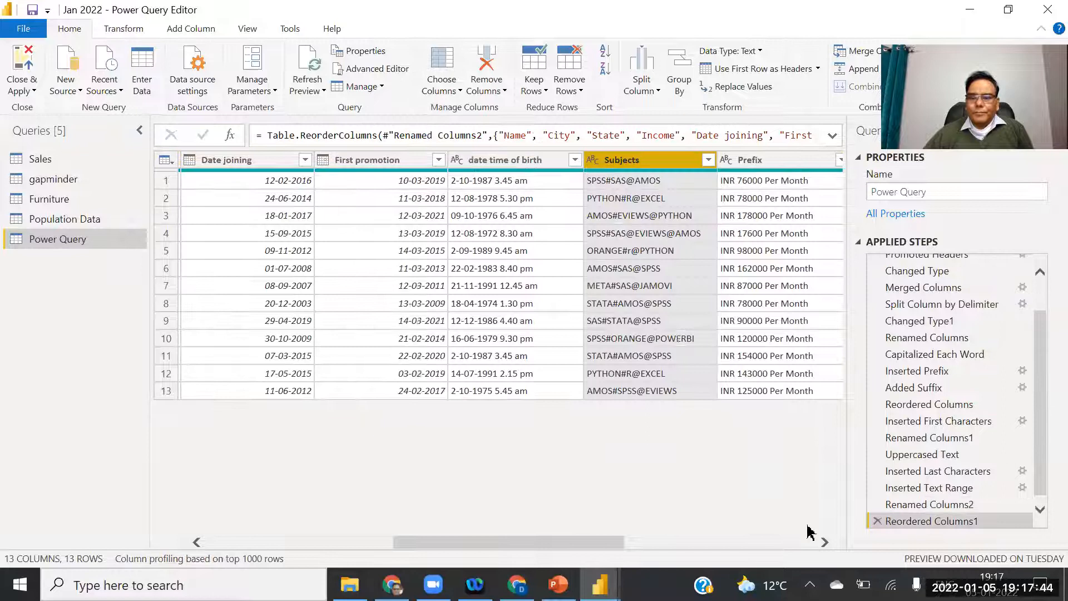
{"action": "left_click", "coordinate": [824, 543]}
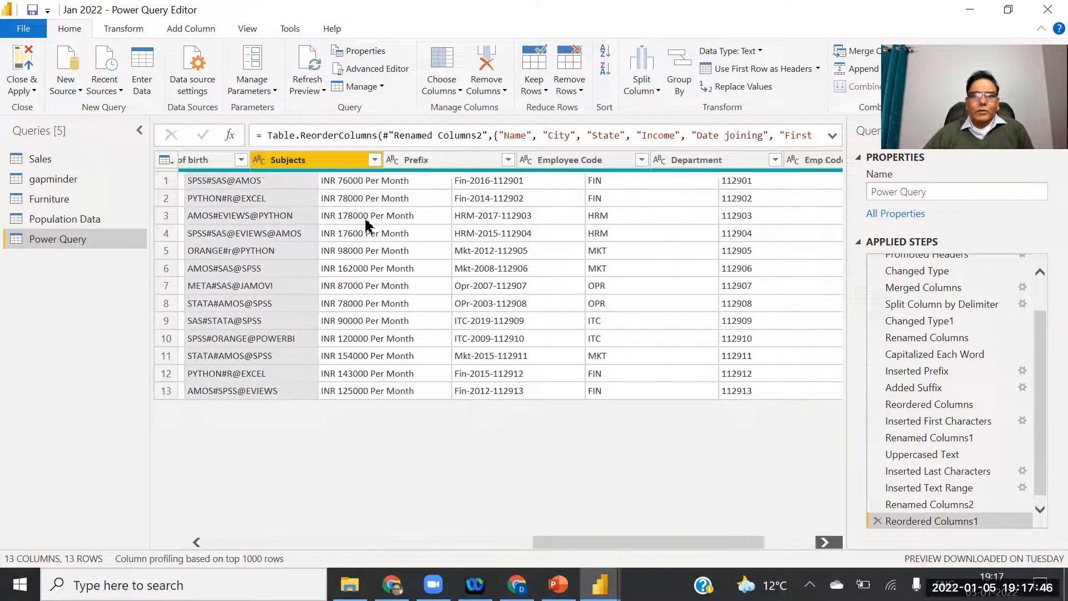
{"action": "left_click_drag", "start_coordinate": [227, 163], "coordinate": [765, 167]}
{"action": "left_click", "coordinate": [824, 543]}
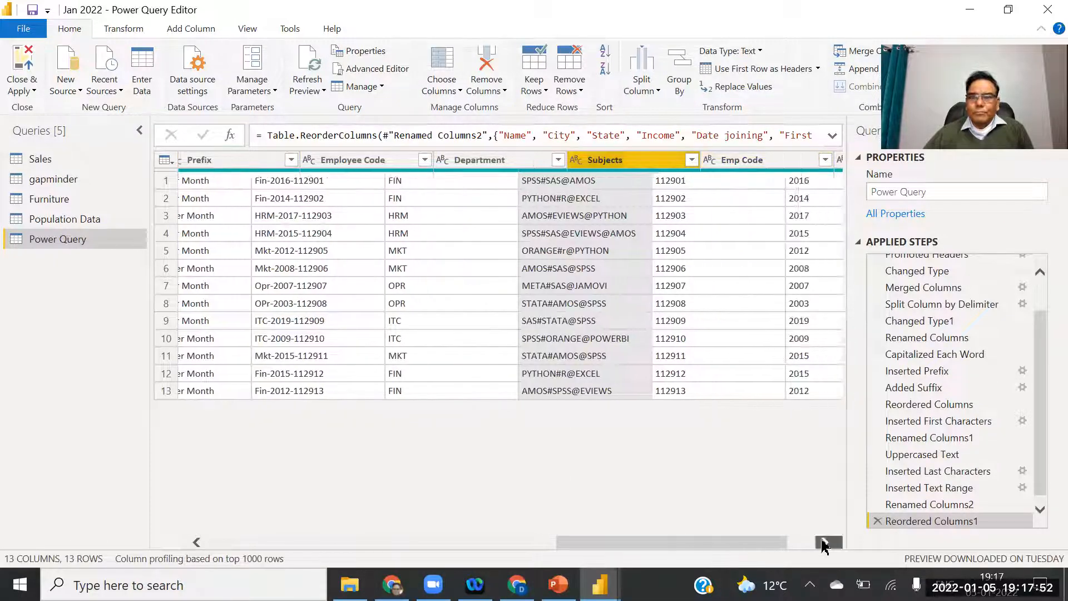
{"action": "left_click", "coordinate": [824, 543]}
{"action": "left_click_drag", "start_coordinate": [484, 170], "coordinate": [624, 171]}
{"action": "left_click", "coordinate": [775, 166]}
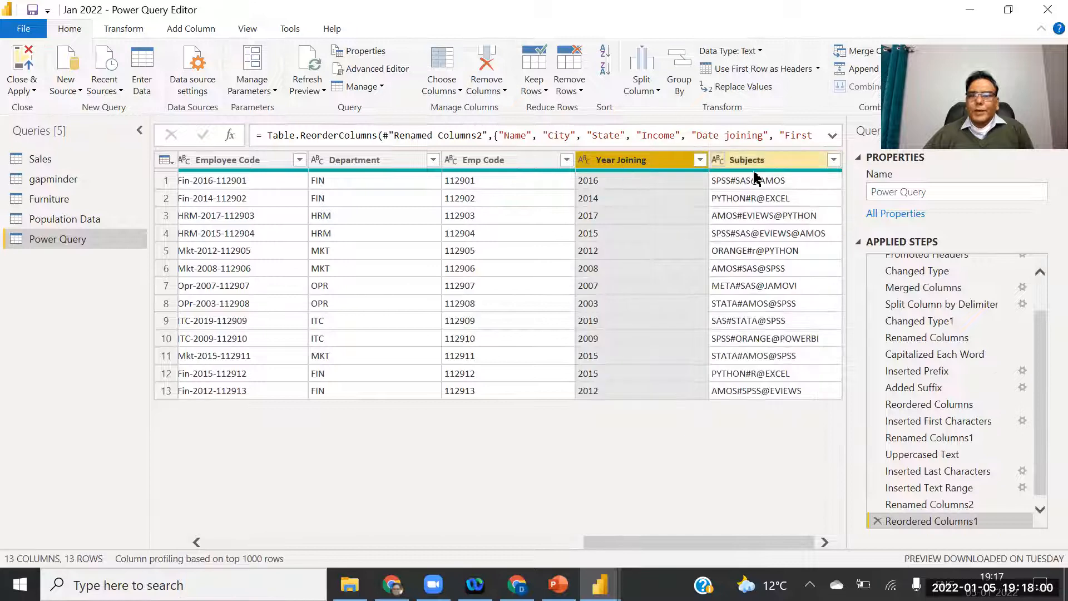
{"action": "left_click", "coordinate": [748, 163]}
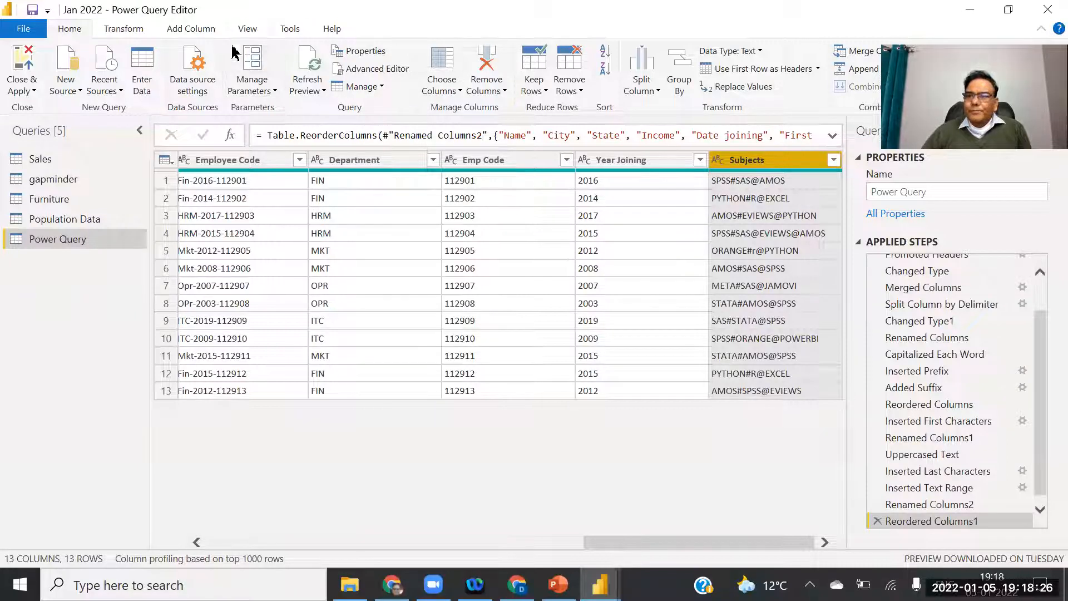
{"action": "left_click", "coordinate": [196, 29]}
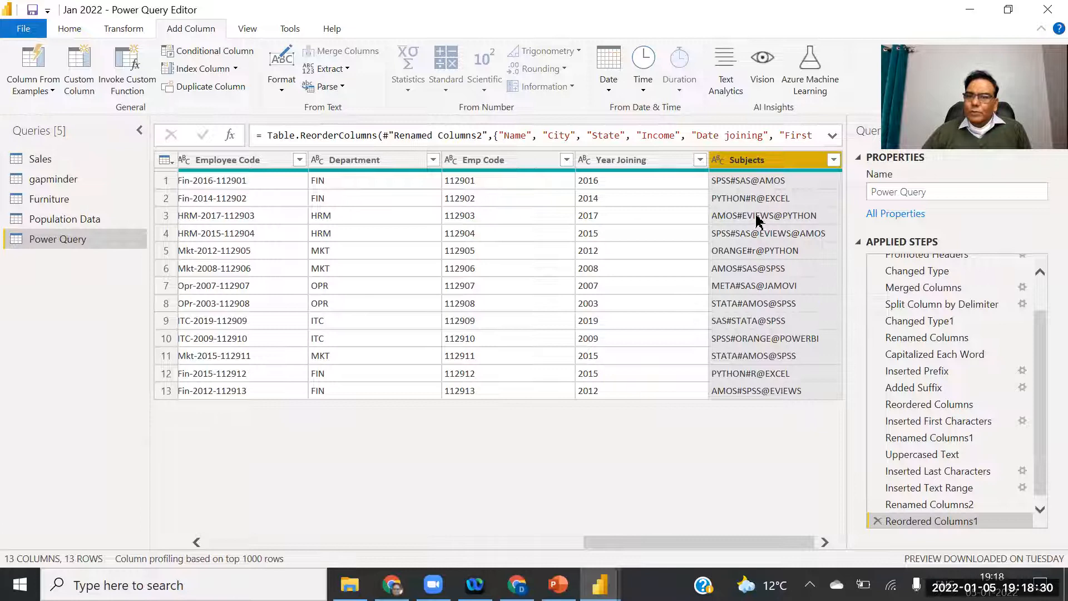
Extract the Subjects text before the # delimiter into a new column.
{"action": "left_click", "coordinate": [346, 69]}
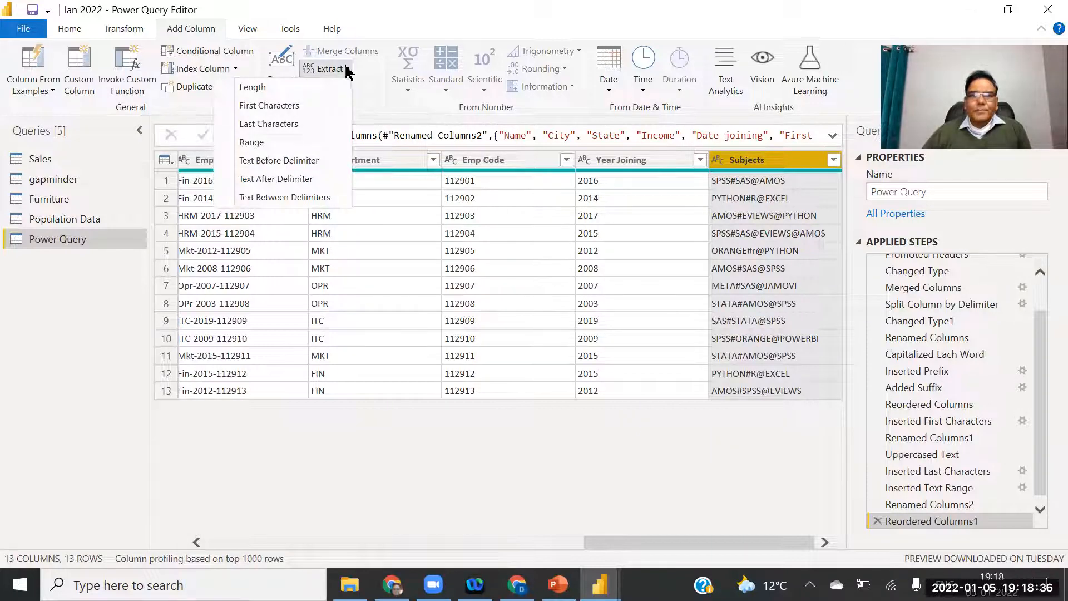
{"action": "left_click", "coordinate": [267, 162]}
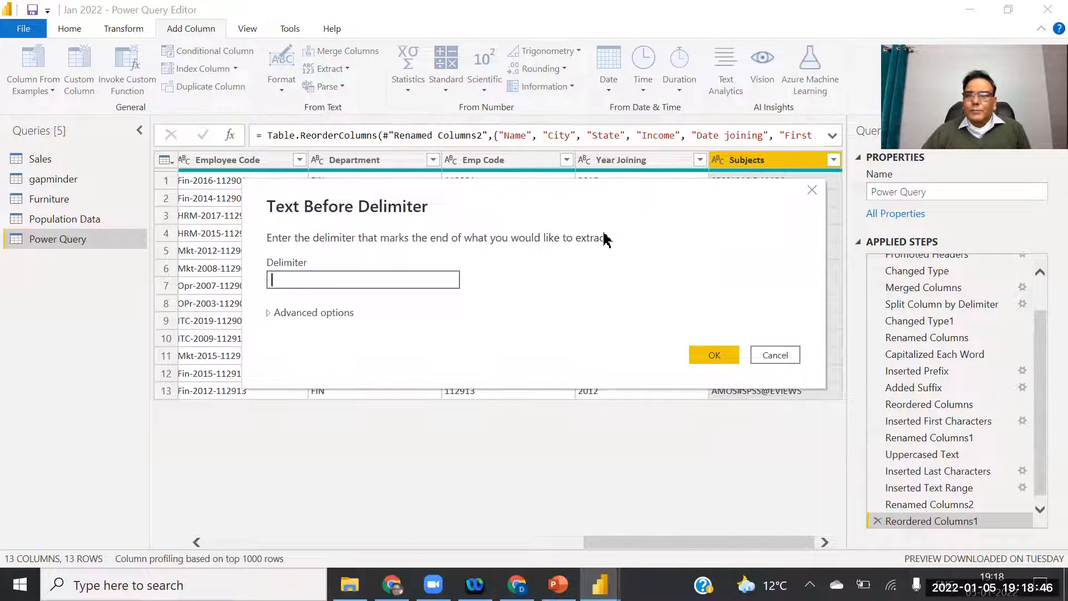
{"action": "left_click", "coordinate": [285, 400]}
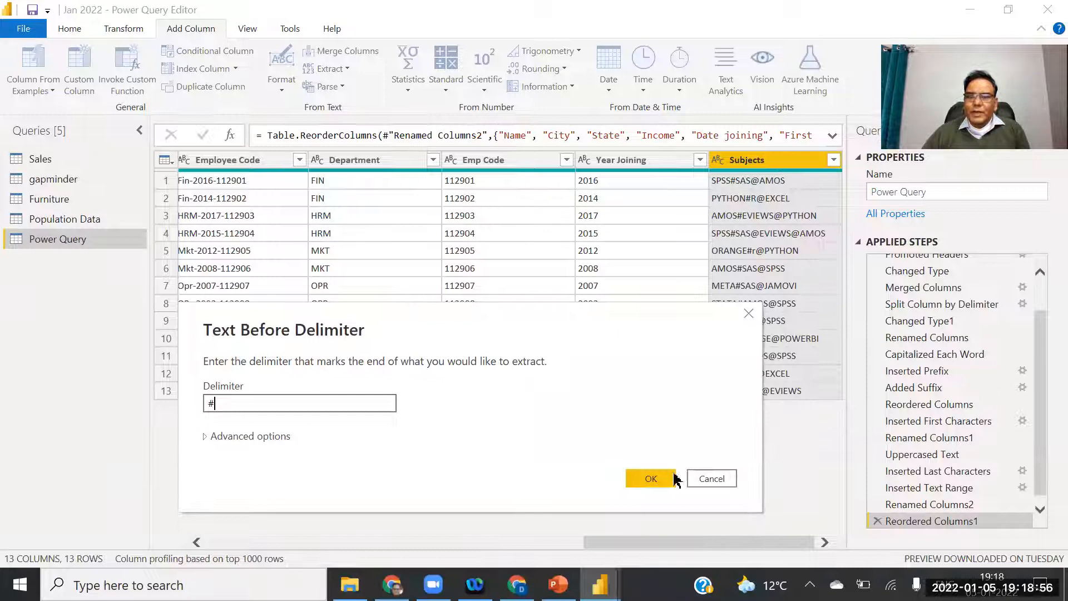
{"action": "left_click", "coordinate": [652, 479]}
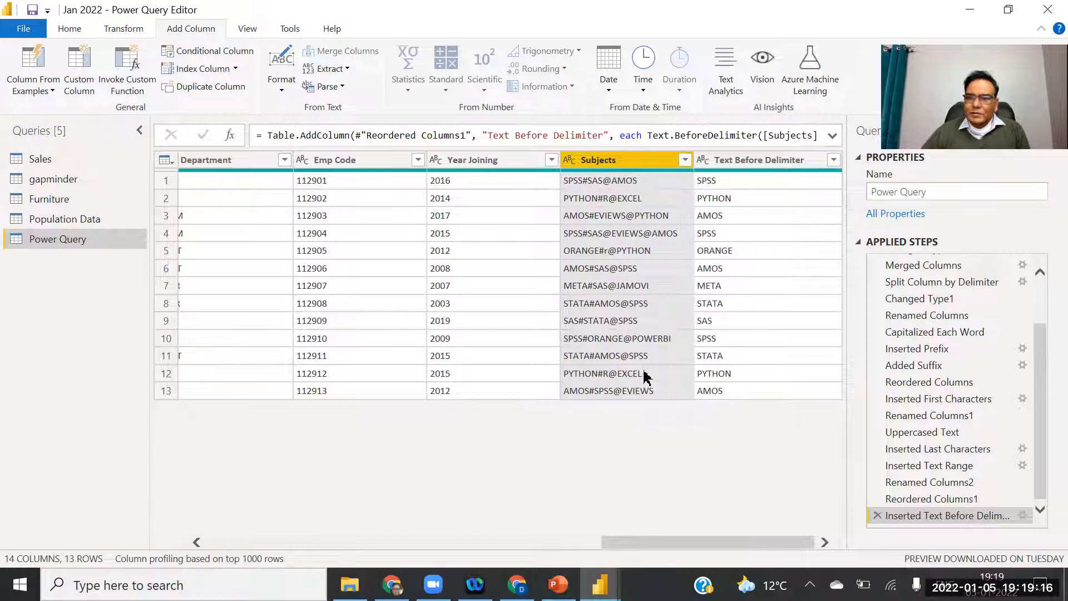
Rename the Text Before Delimiter column to First Preference.
{"action": "left_click", "coordinate": [751, 160]}
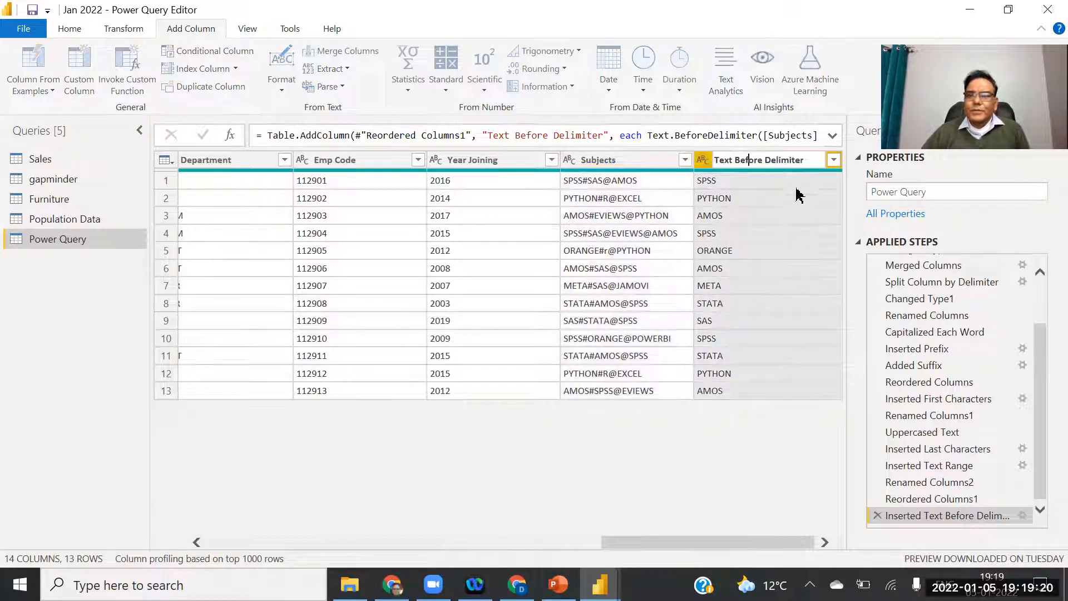
{"action": "double_click", "coordinate": [807, 159]}
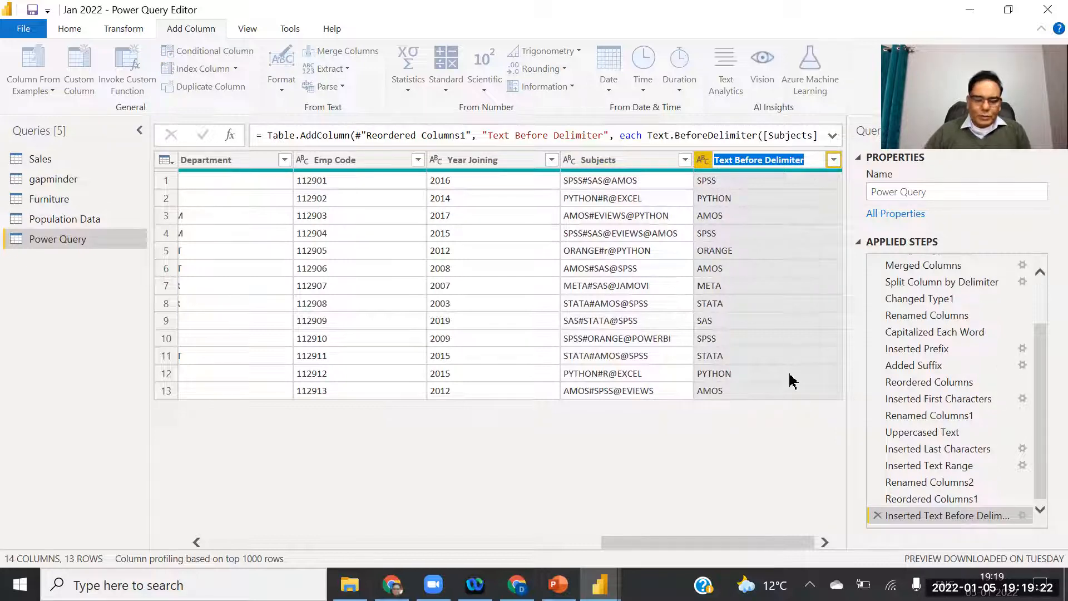
{"action": "type", "text": "First Preference"}
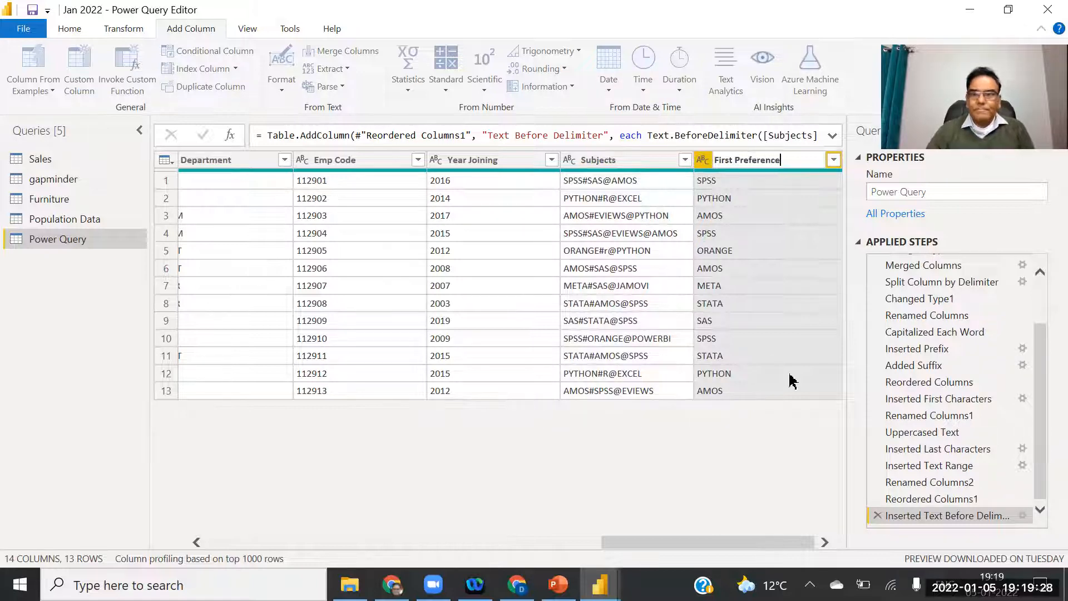
{"action": "key", "text": "Return"}
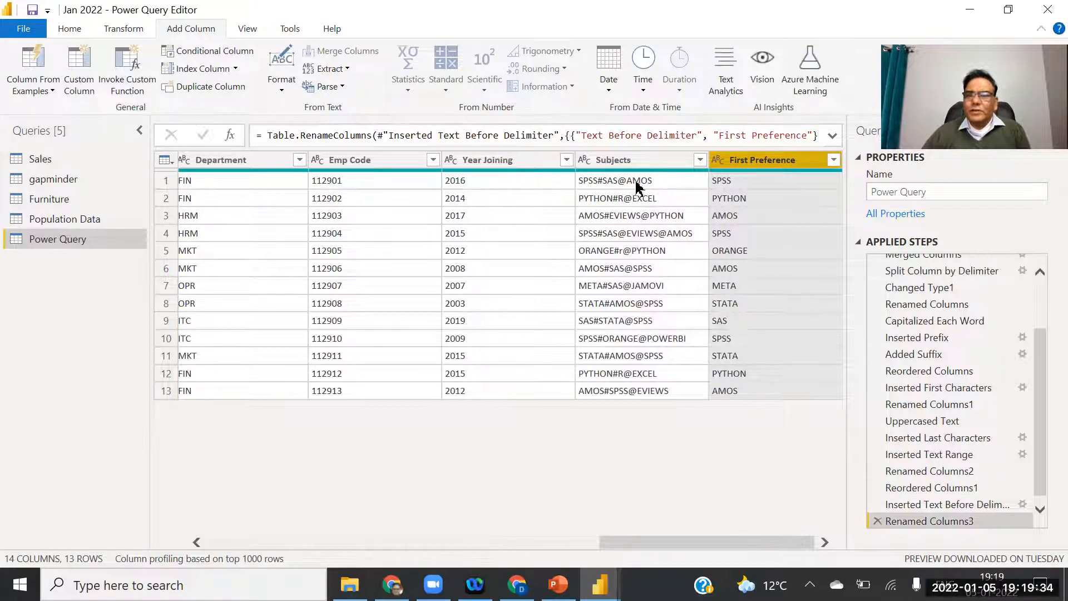
Extract the Subjects text after the @ delimiter into a Text After Delimiter column.
{"action": "left_click", "coordinate": [602, 161]}
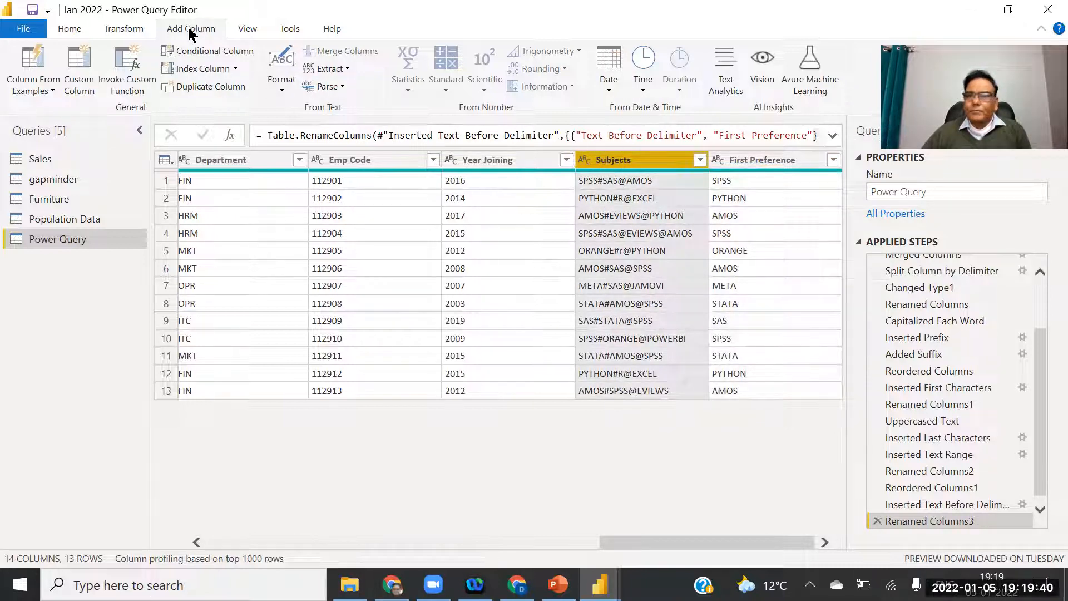
{"action": "left_click", "coordinate": [338, 69]}
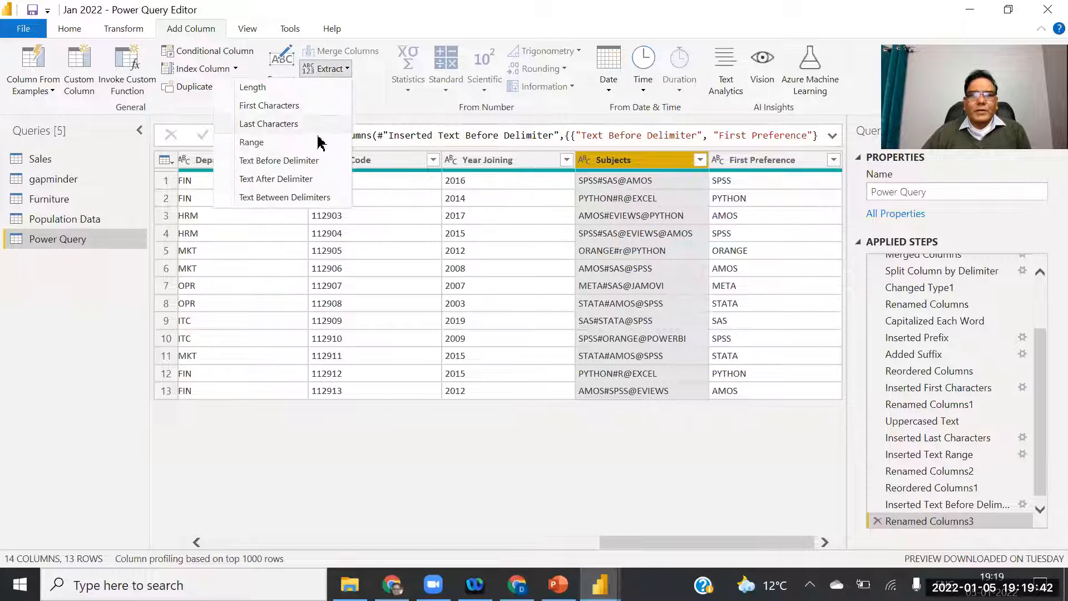
{"action": "left_click", "coordinate": [285, 179]}
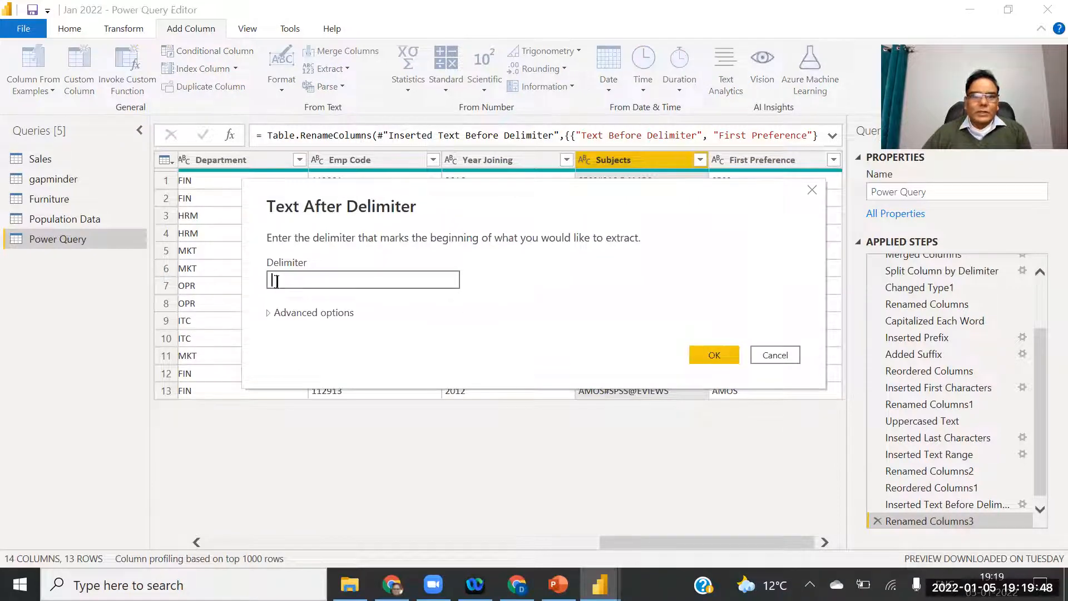
{"action": "left_click_drag", "start_coordinate": [469, 206], "coordinate": [544, 352]}
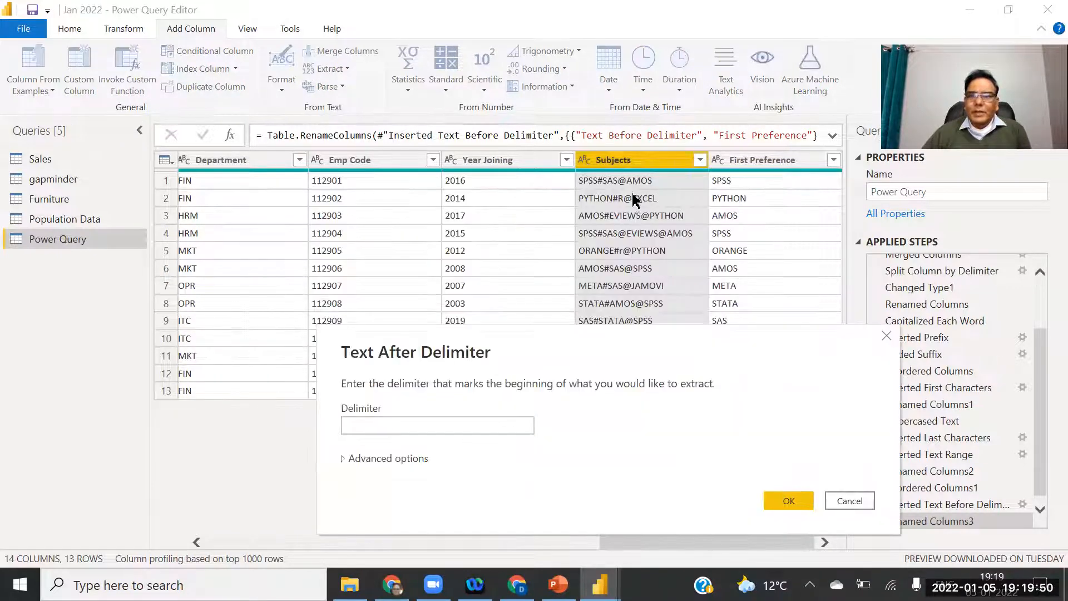
{"action": "left_click", "coordinate": [400, 426]}
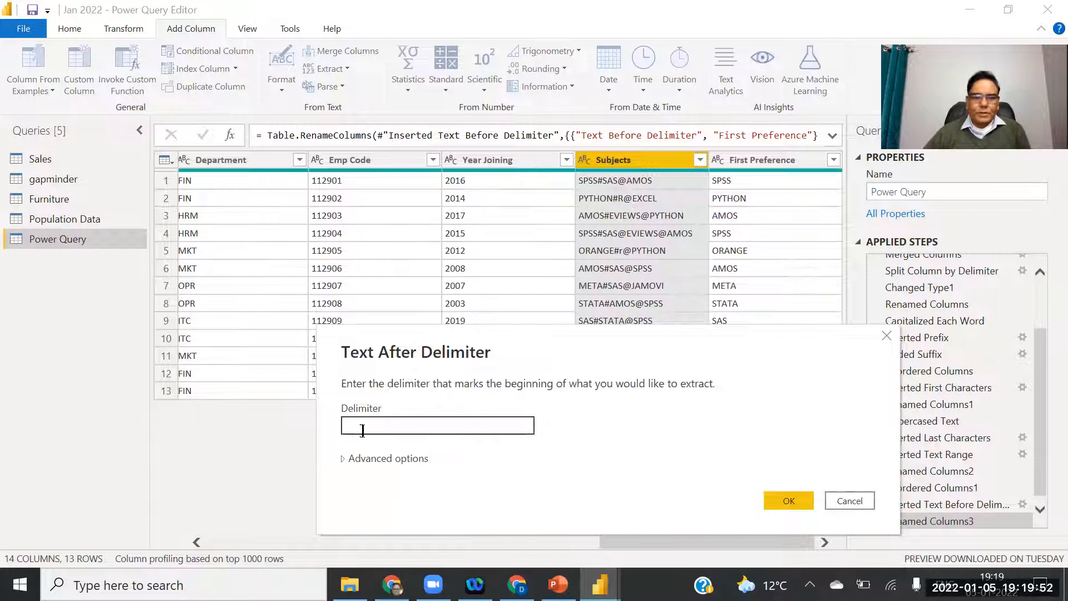
{"action": "type", "text": "@"}
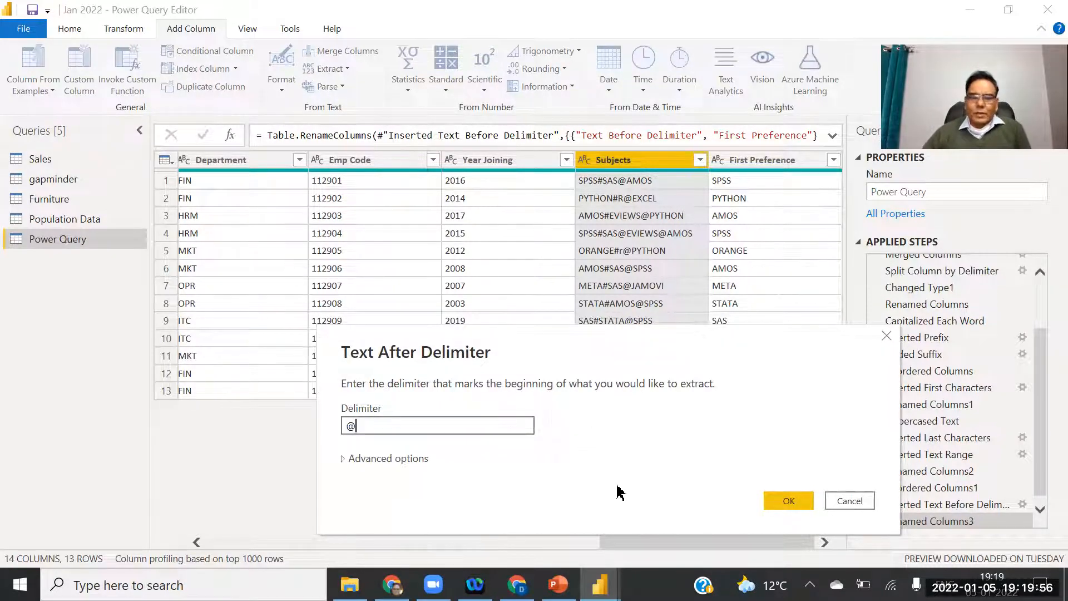
{"action": "left_click", "coordinate": [785, 501]}
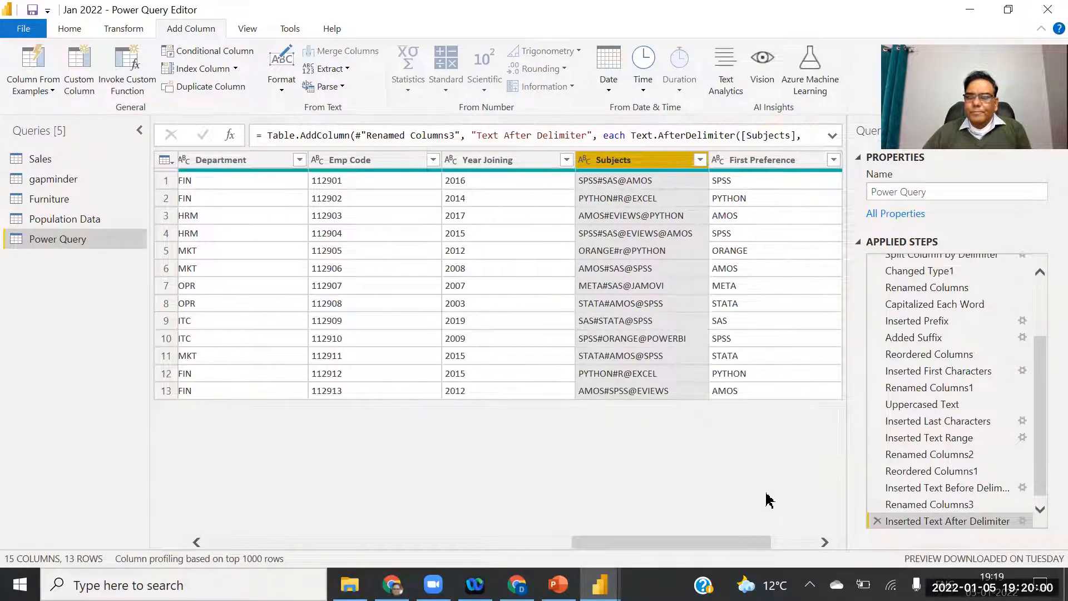
{"action": "left_click", "coordinate": [823, 543]}
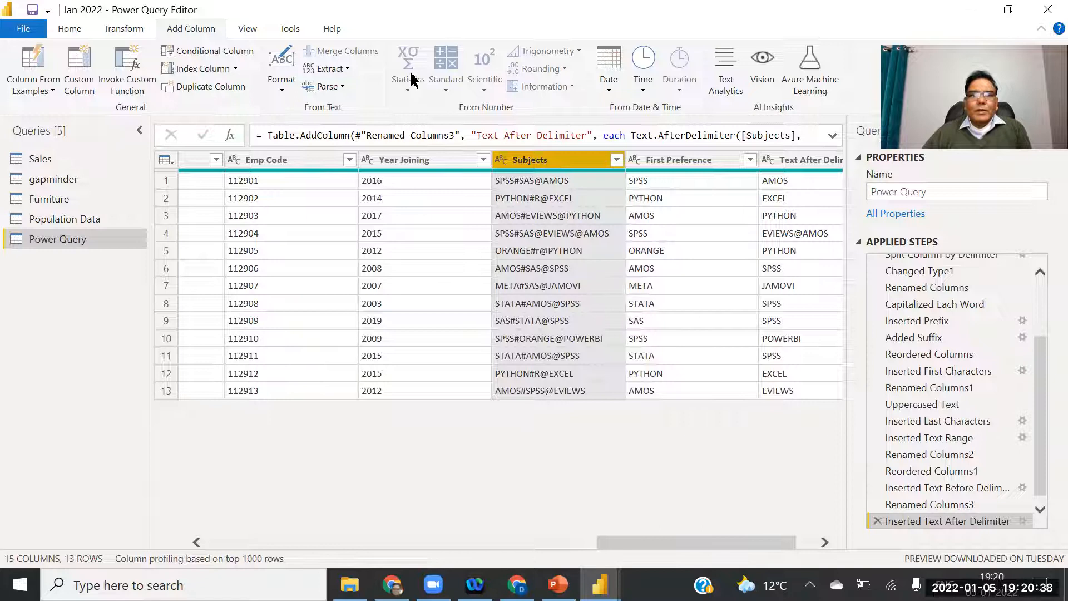
Extract the Subjects text between # and @ into a Text Between Delimiters column.
{"action": "left_click", "coordinate": [334, 68]}
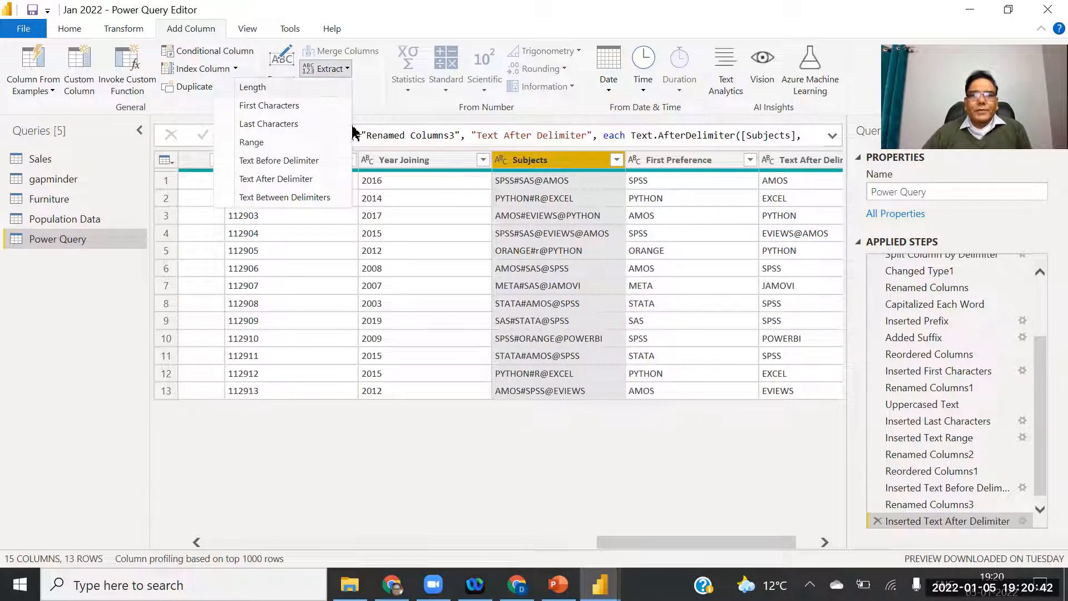
{"action": "left_click", "coordinate": [298, 197]}
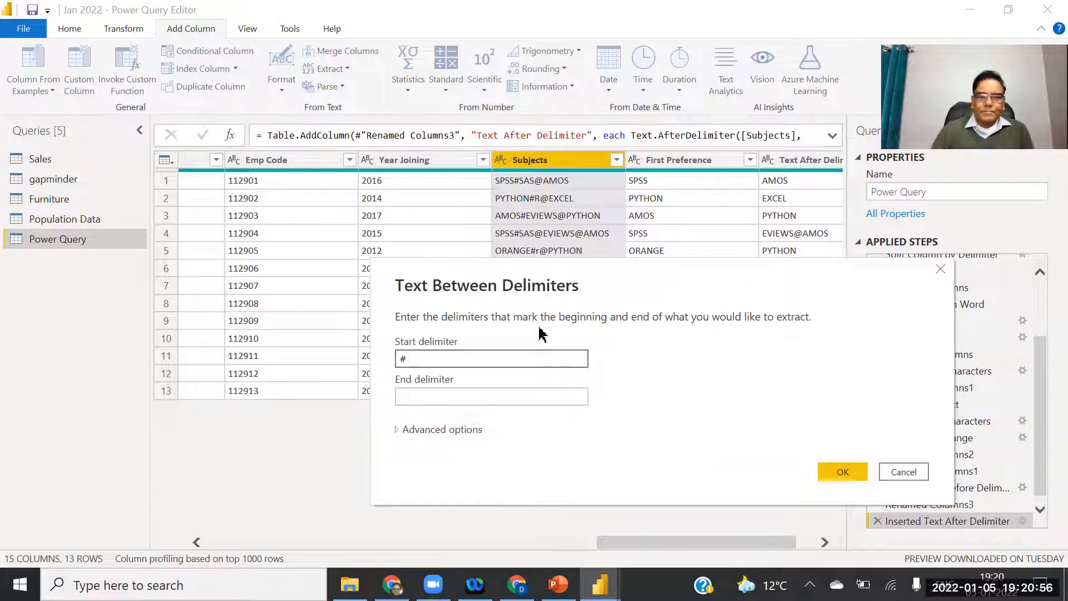
{"action": "left_click", "coordinate": [405, 396]}
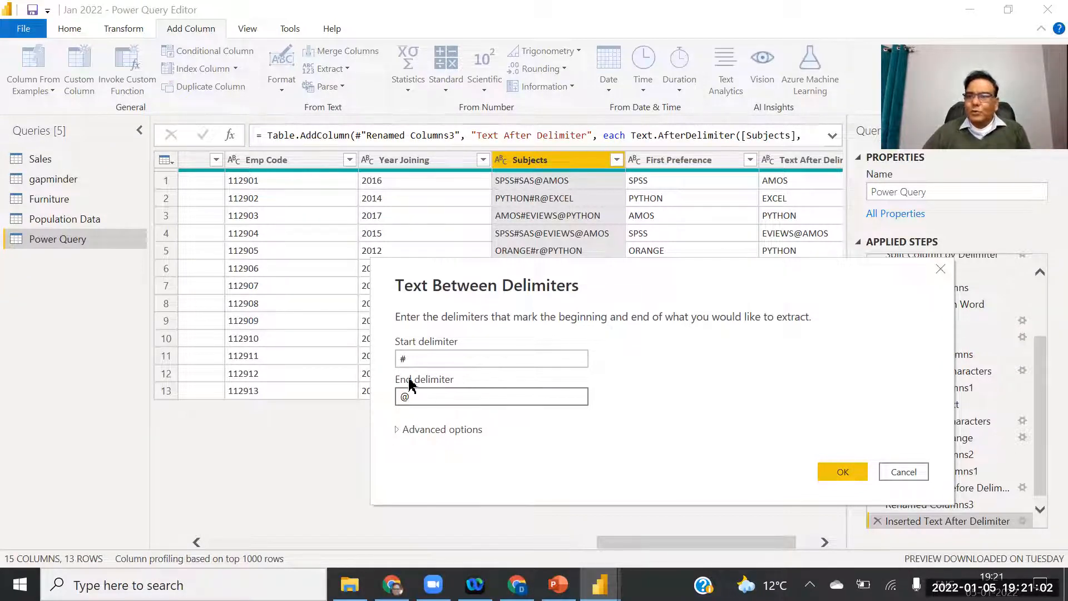
{"action": "left_click", "coordinate": [843, 473]}
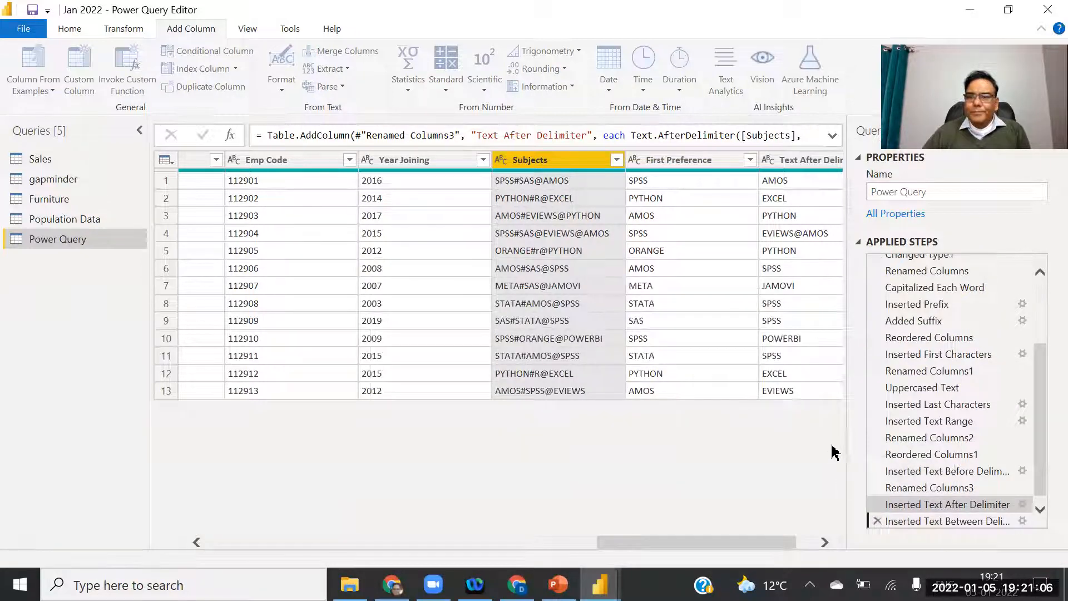
{"action": "left_click", "coordinate": [815, 542]}
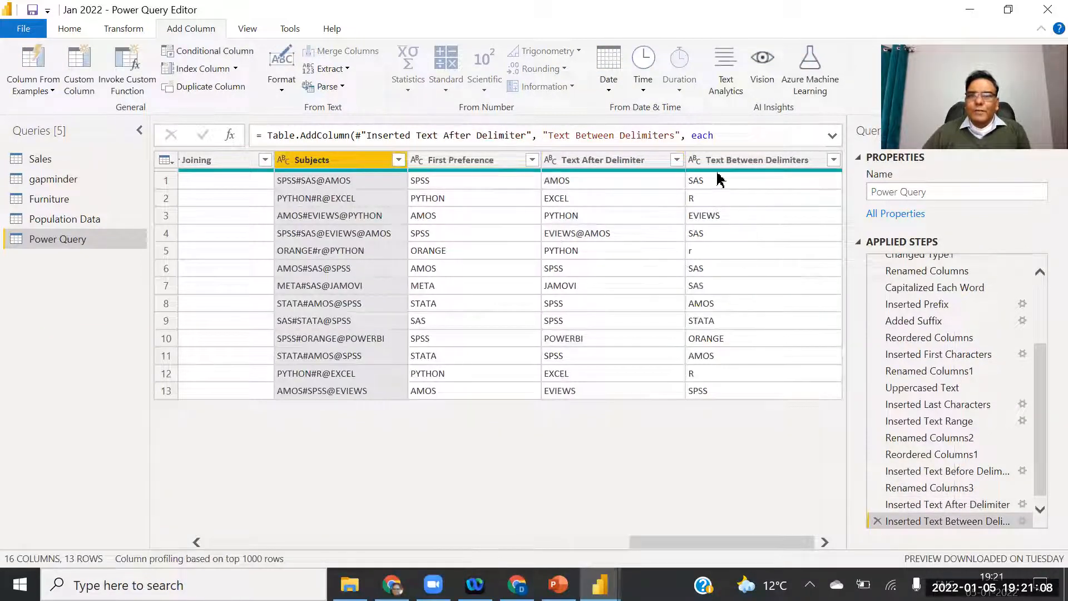
Rename Text After Delimiter to 3Rd Pref and Text Between Delimiters to 2nd Pref.
{"action": "left_click", "coordinate": [585, 160]}
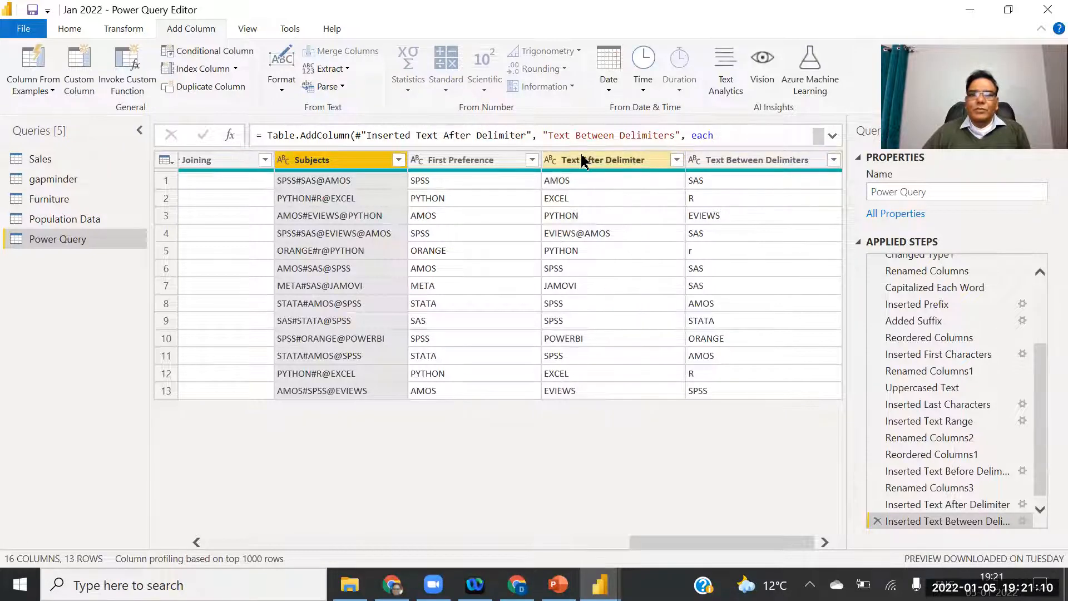
{"action": "double_click", "coordinate": [583, 160]}
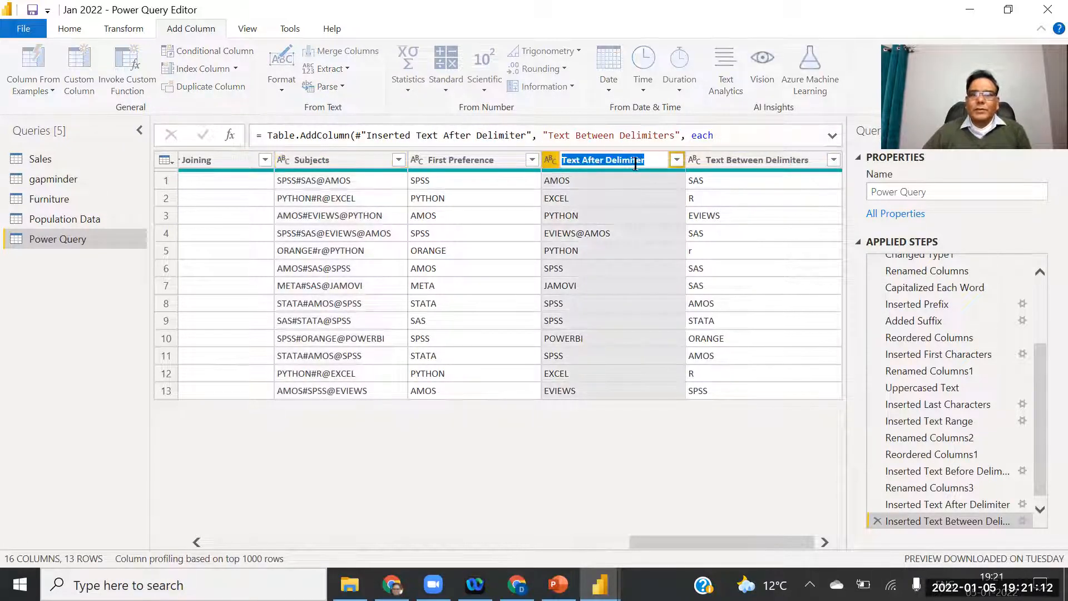
{"action": "type", "text": "#"}
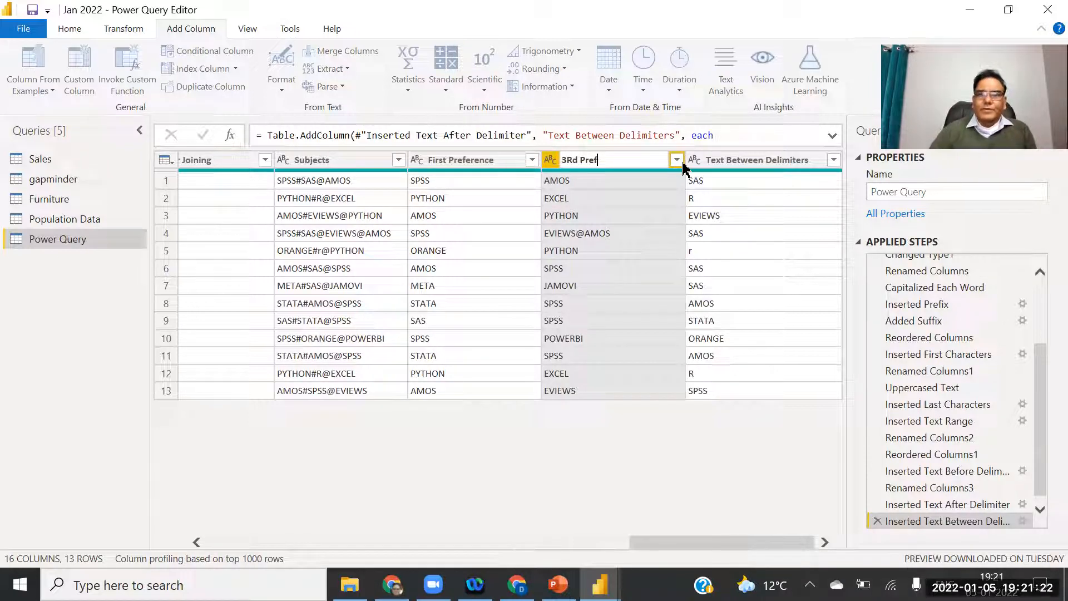
{"action": "double_click", "coordinate": [742, 160]}
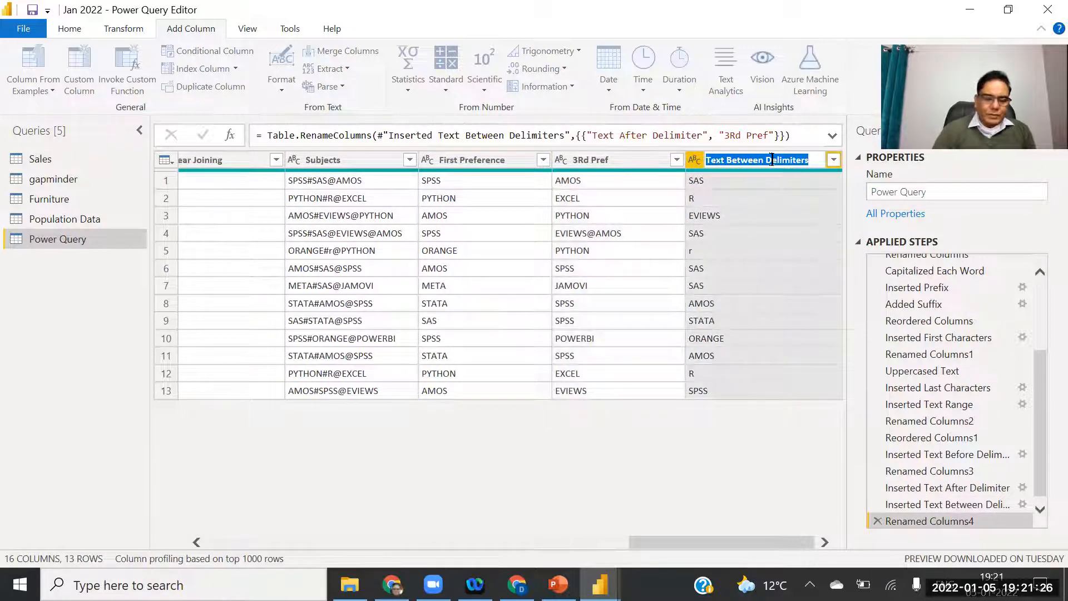
{"action": "type", "text": "2nd Pref"}
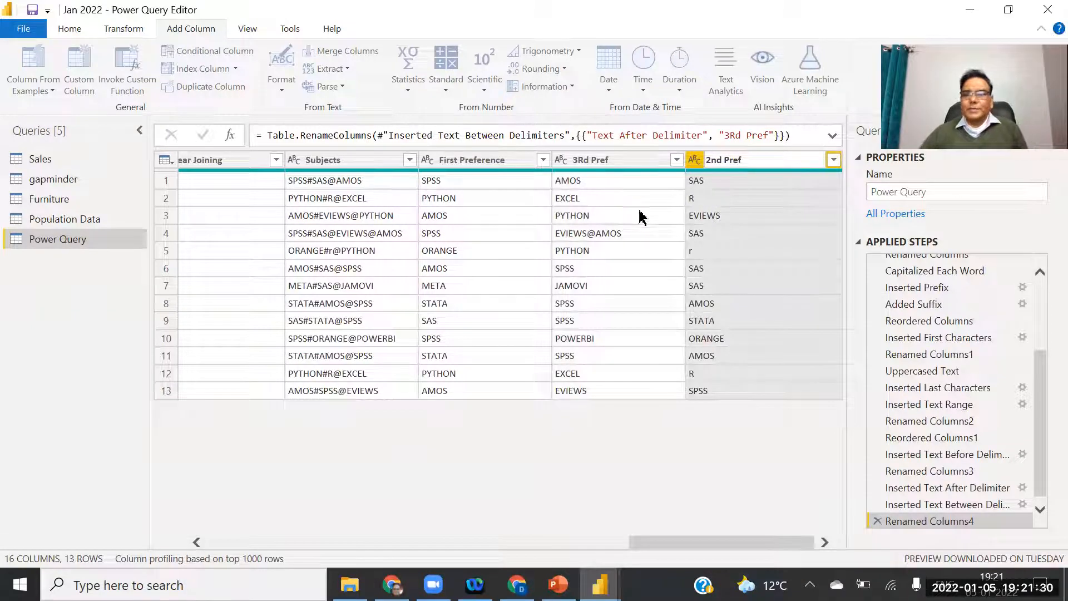
{"action": "key", "text": "Return"}
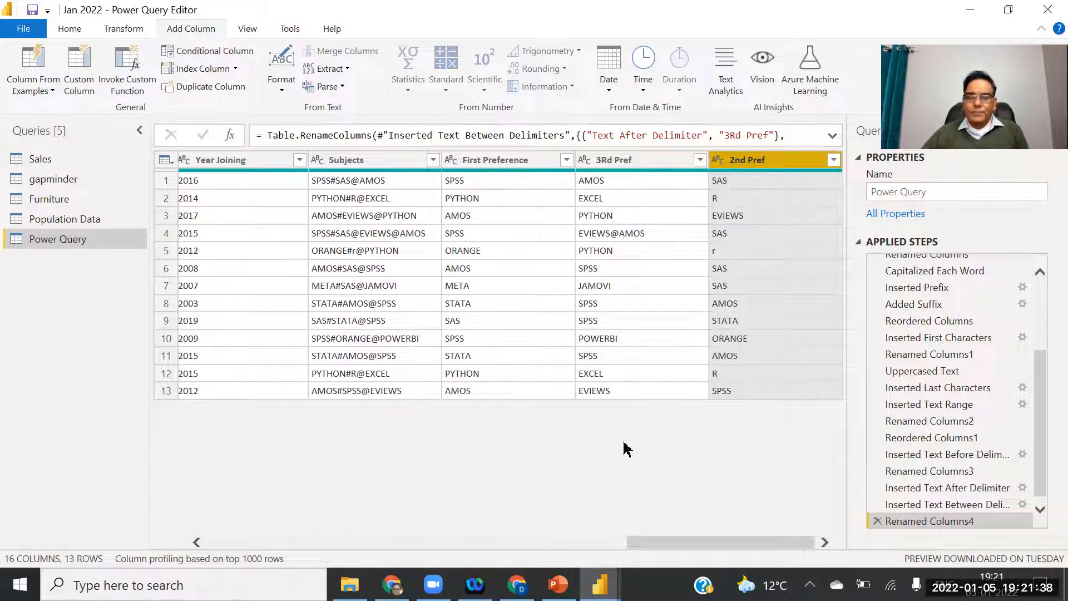
{"action": "left_click", "coordinate": [232, 542]}
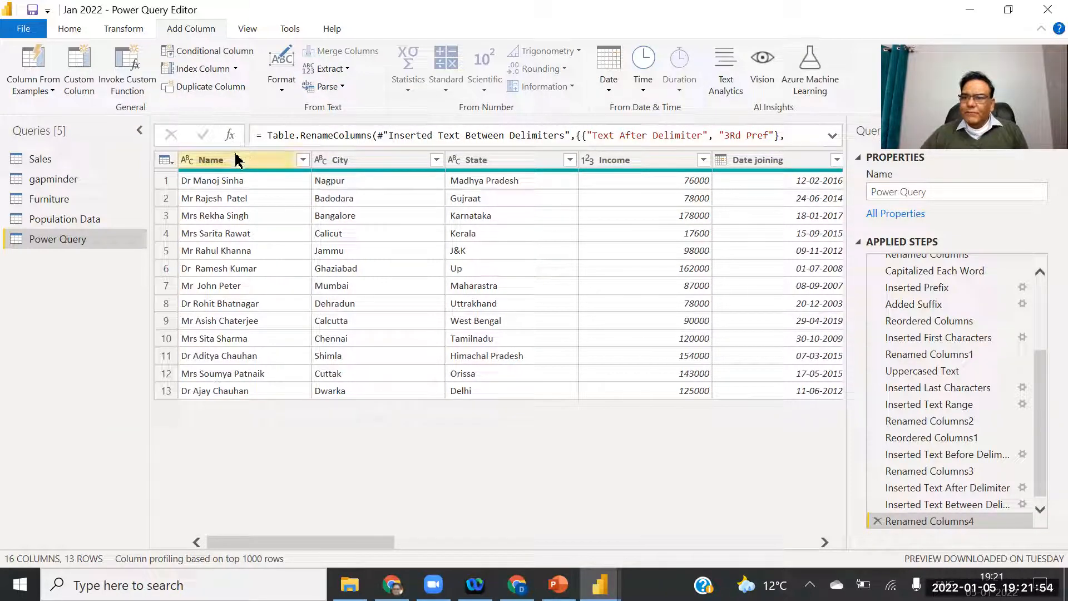
Leave the query editor without choosing a File option and switch to the presentation slides.
{"action": "left_click", "coordinate": [23, 32]}
{"action": "key", "text": "Escape"}
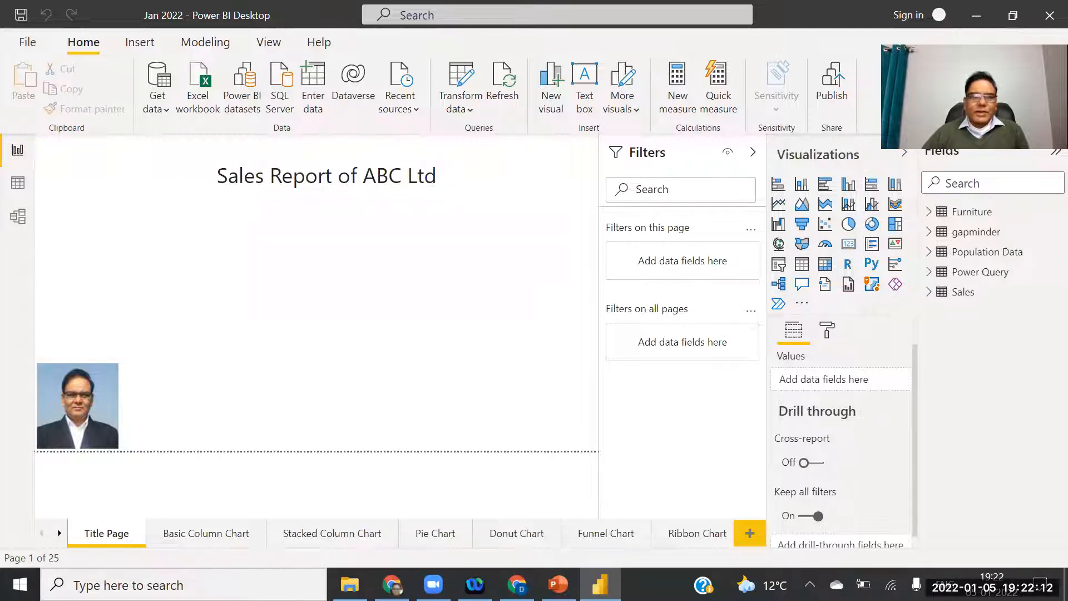
{"action": "key", "text": "alt+Tab"}
{"action": "left_click_drag", "start_coordinate": [154, 320], "coordinate": [186, 78]}
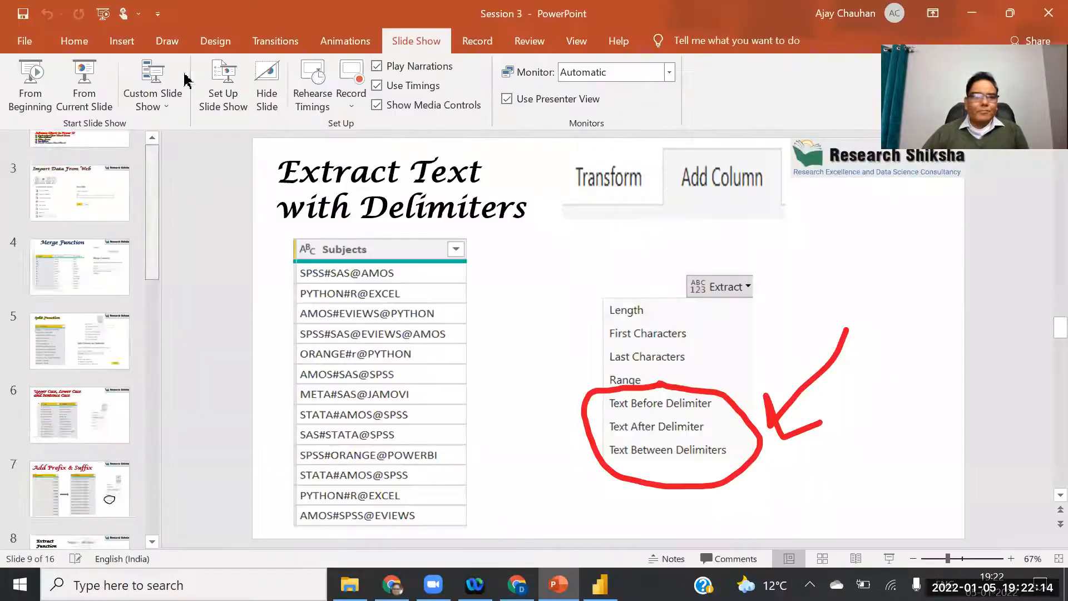
On the Key takeaways slide, highlight topics like Sign in Power Service and Advance Charts.
{"action": "left_click", "coordinate": [72, 245]}
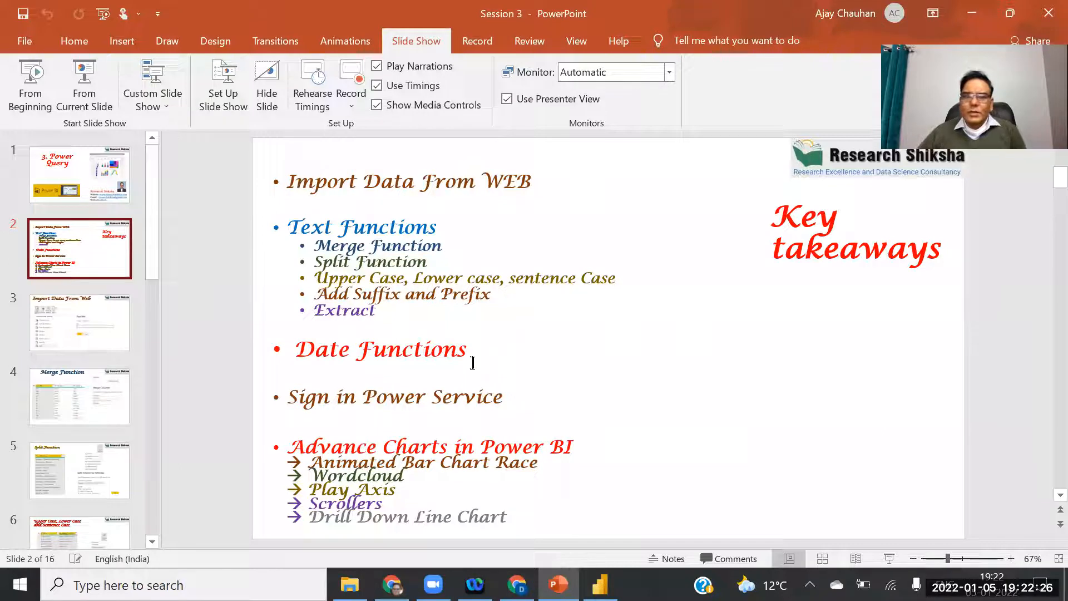
{"action": "left_click_drag", "start_coordinate": [289, 397], "coordinate": [481, 411]}
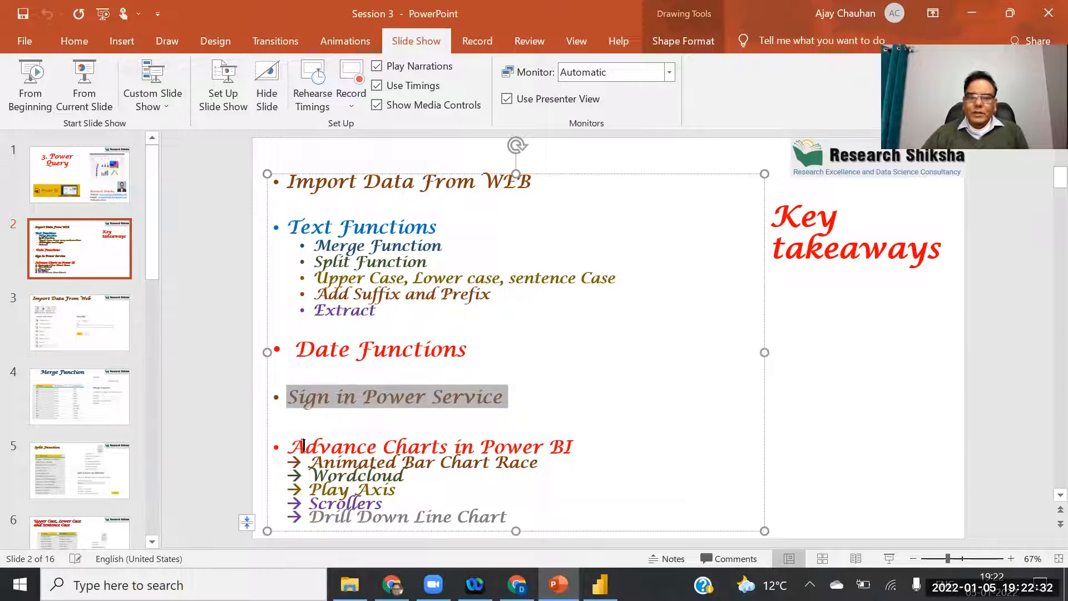
{"action": "left_click_drag", "start_coordinate": [323, 458], "coordinate": [582, 529]}
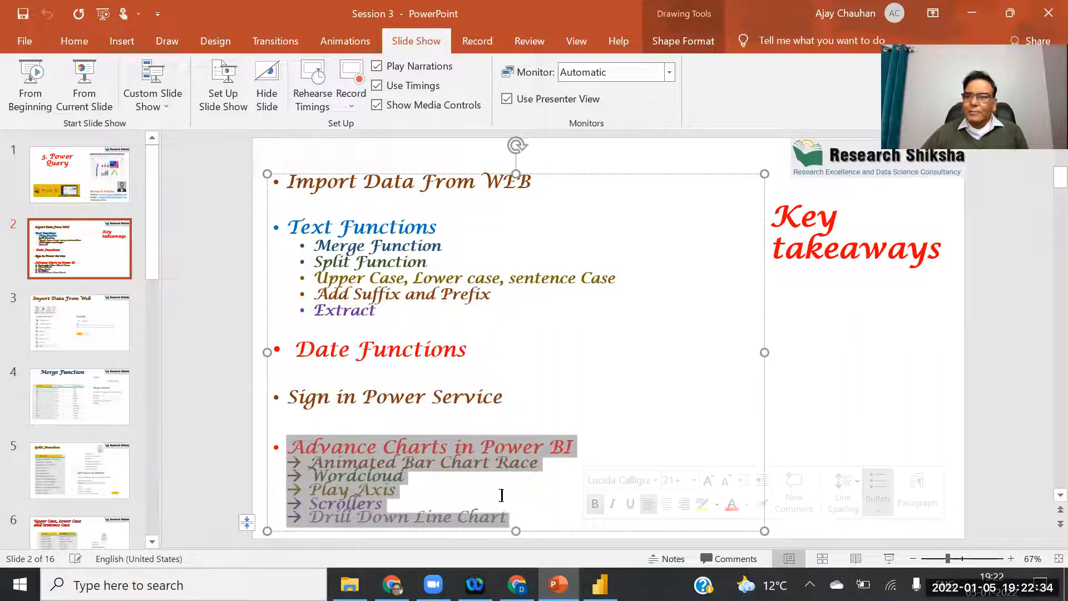
{"action": "left_click_drag", "start_coordinate": [473, 351], "coordinate": [286, 350]}
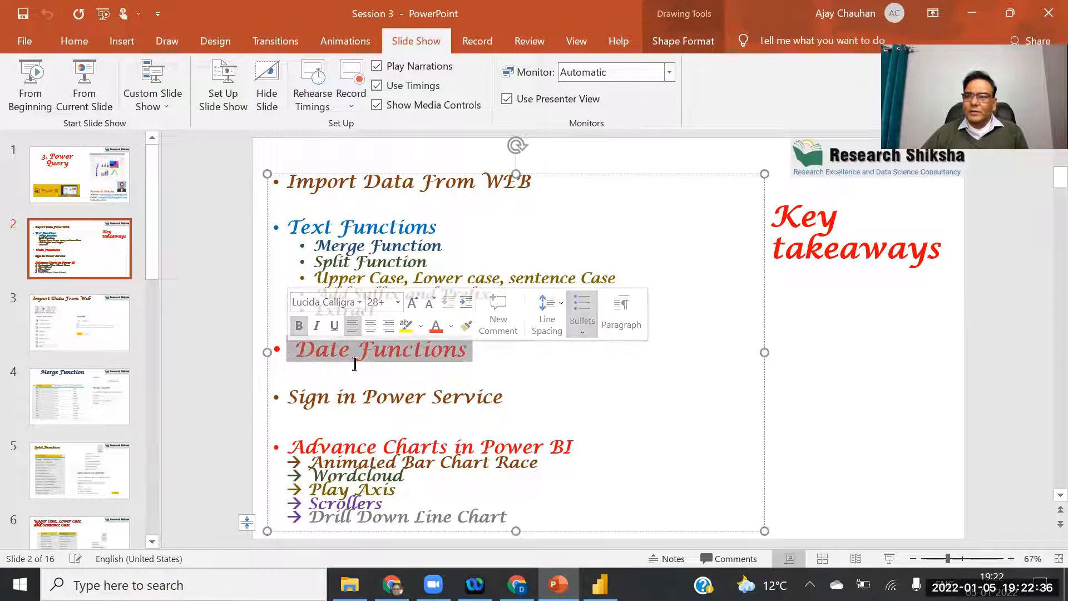
{"action": "left_click", "coordinate": [337, 397]}
{"action": "left_click_drag", "start_coordinate": [288, 397], "coordinate": [489, 395]}
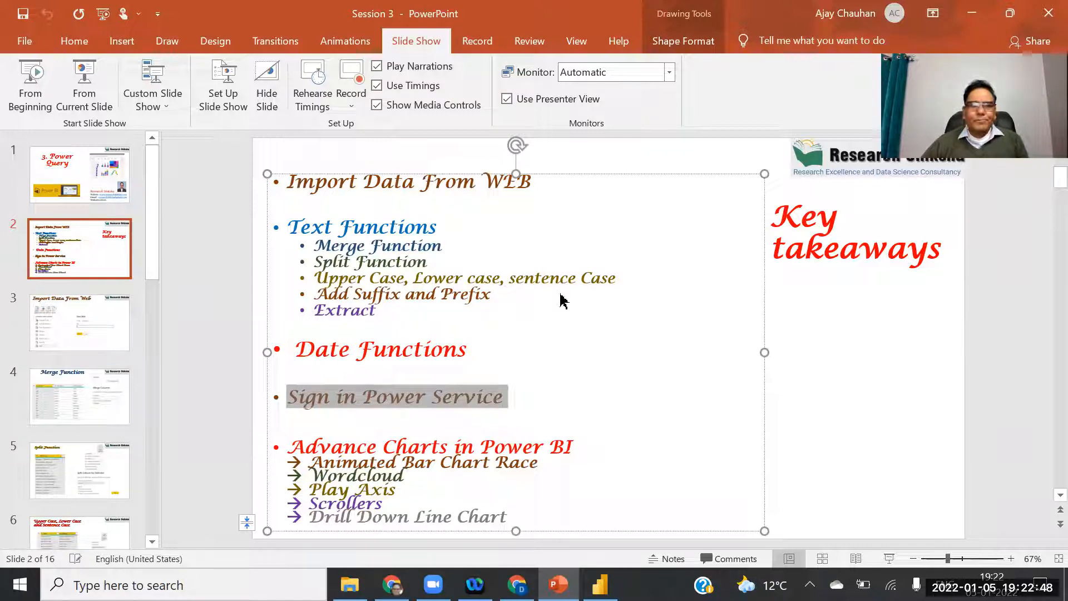
{"action": "key", "text": "alt+Tab"}
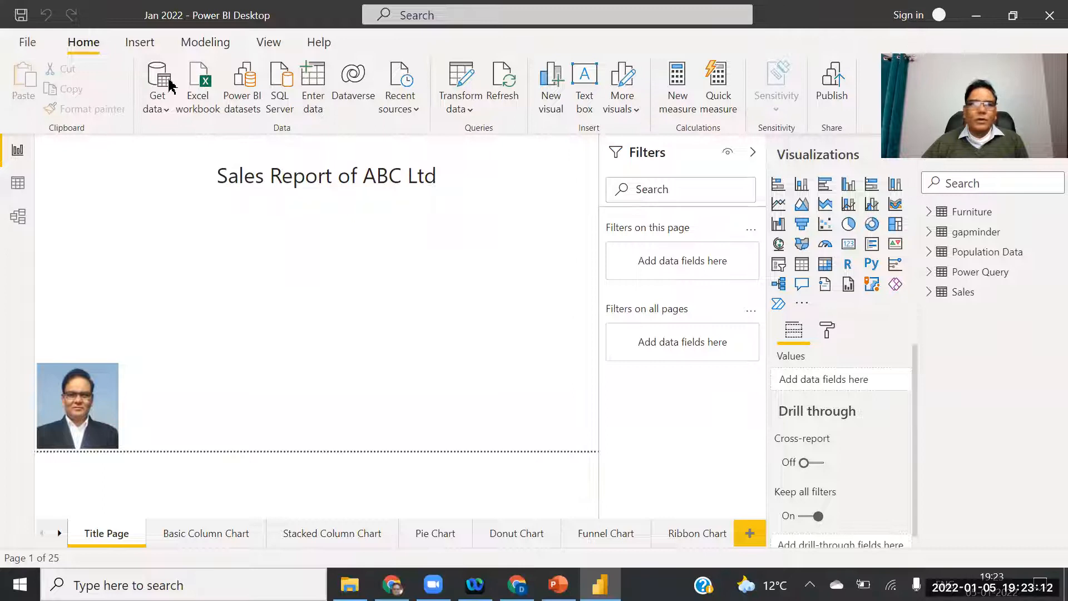
Bring up the Power BI start screen from the File menu, then close it.
{"action": "left_click", "coordinate": [27, 42]}
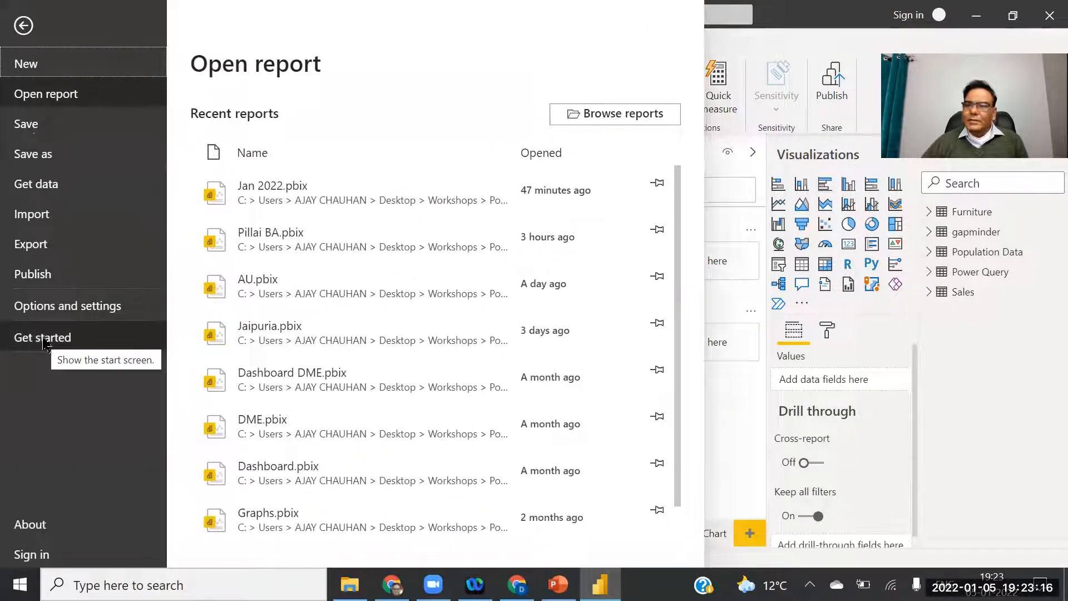
{"action": "left_click", "coordinate": [44, 339]}
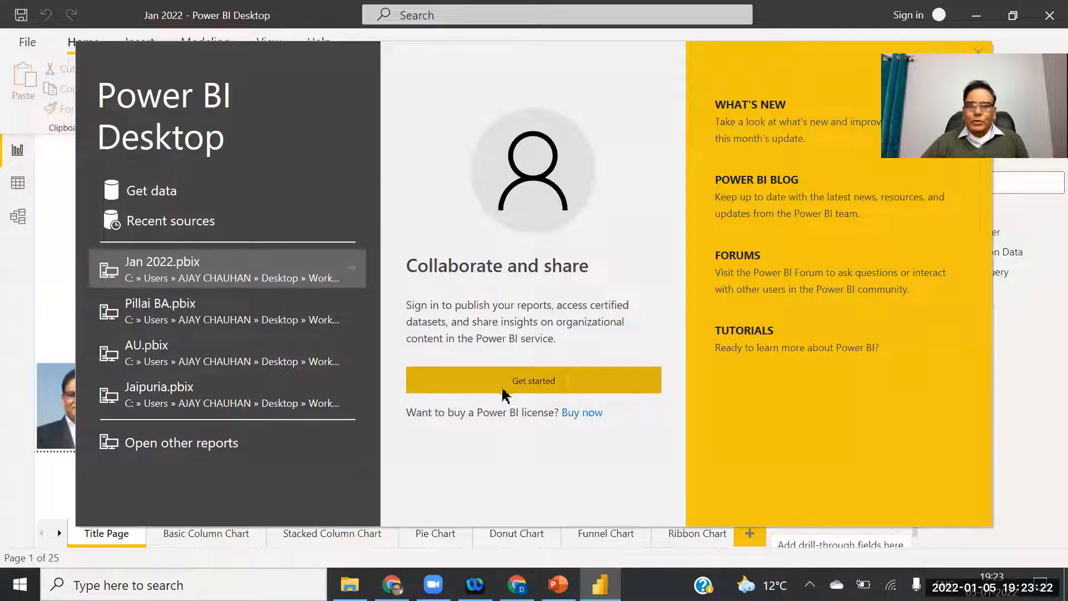
{"action": "left_click", "coordinate": [548, 383]}
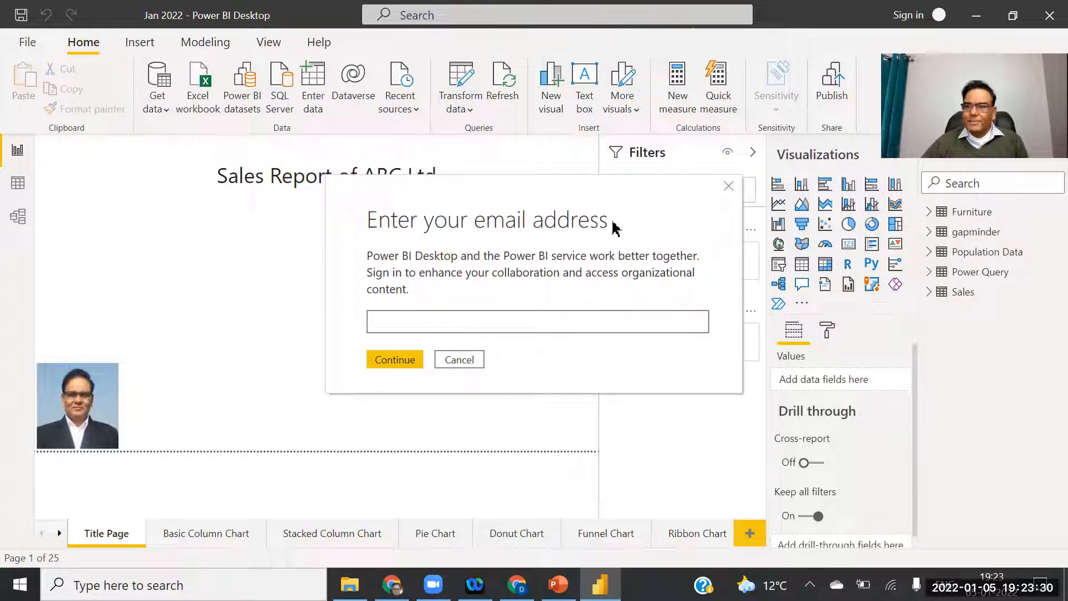
Close and reopen the email sign-in prompt, nudging it slightly left.
{"action": "left_click", "coordinate": [728, 187]}
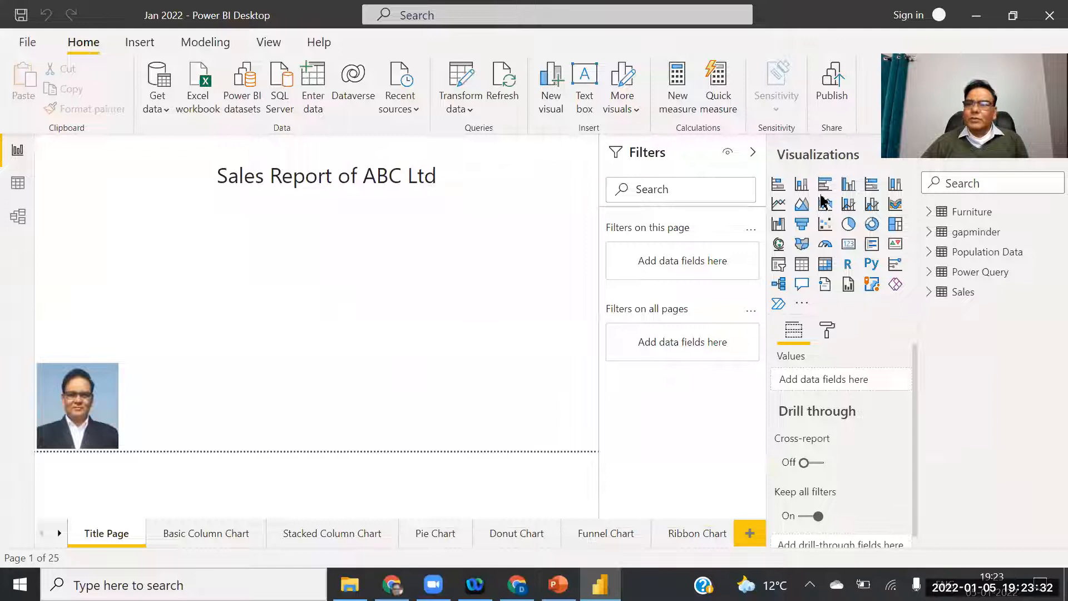
{"action": "left_click", "coordinate": [908, 15]}
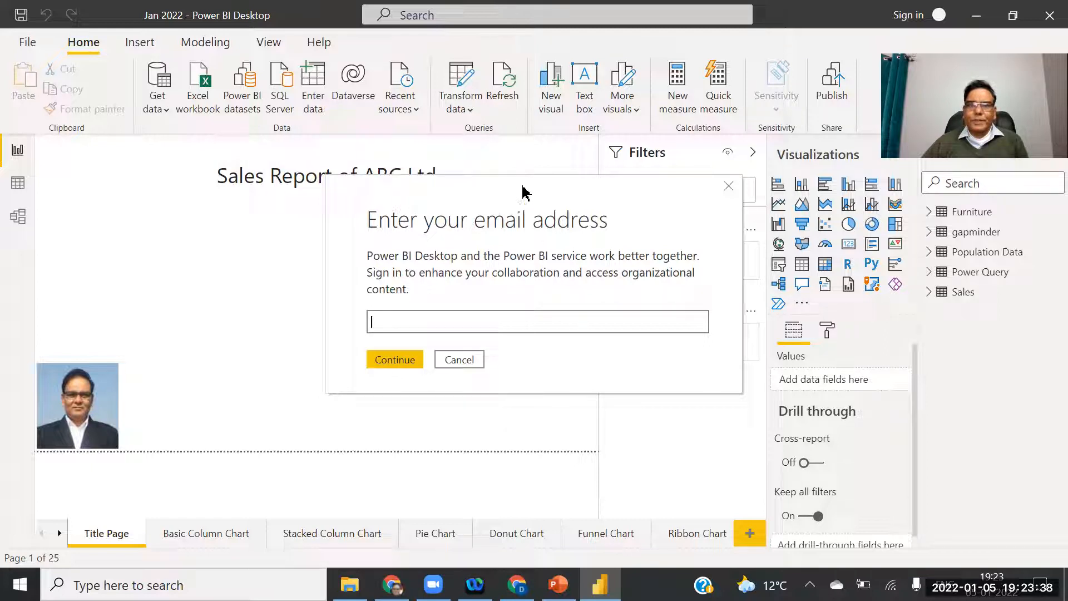
{"action": "left_click_drag", "start_coordinate": [523, 192], "coordinate": [507, 191]}
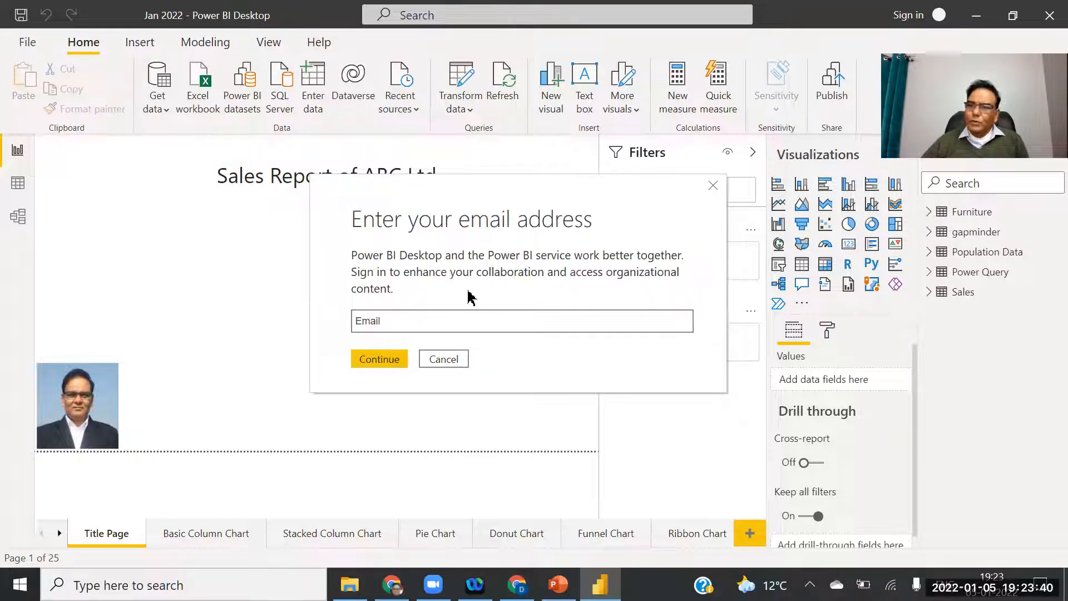
{"action": "left_click", "coordinate": [383, 320]}
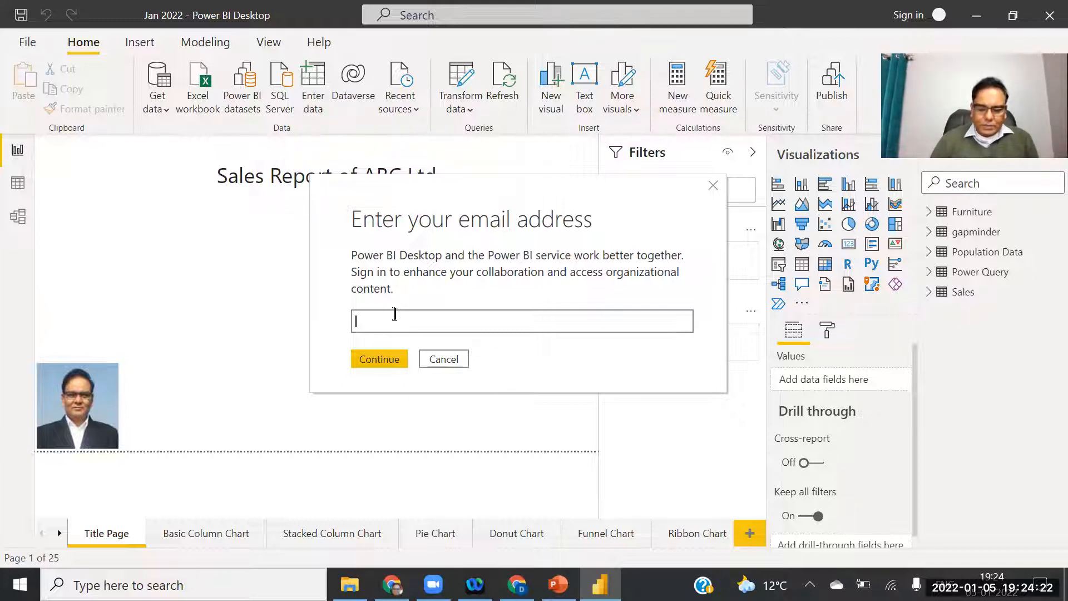
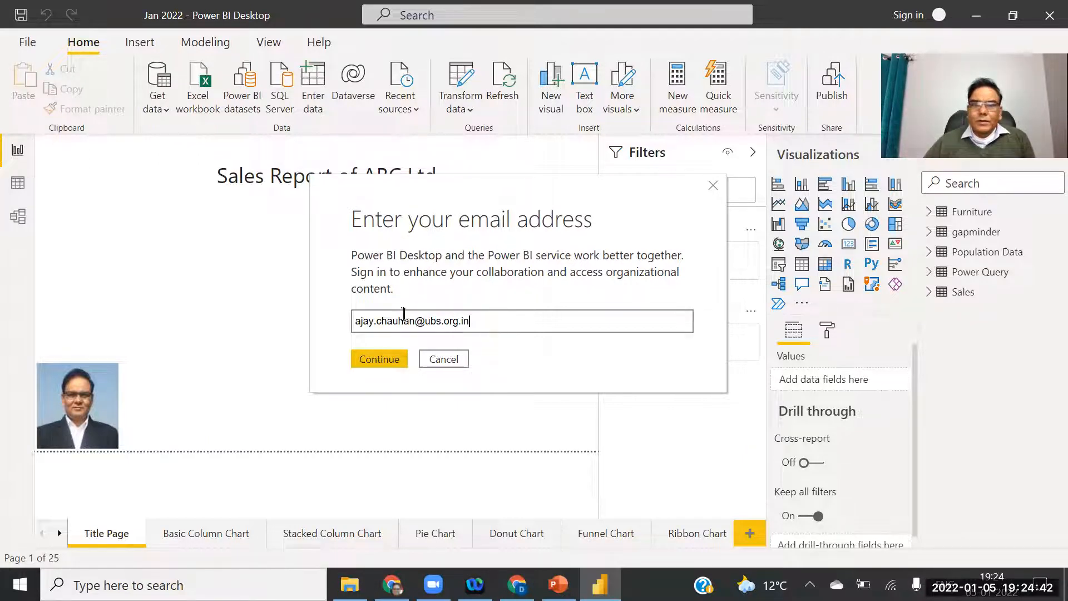
Enter the account e-mail address and continue to the Microsoft account picker.
{"action": "left_click", "coordinate": [379, 362]}
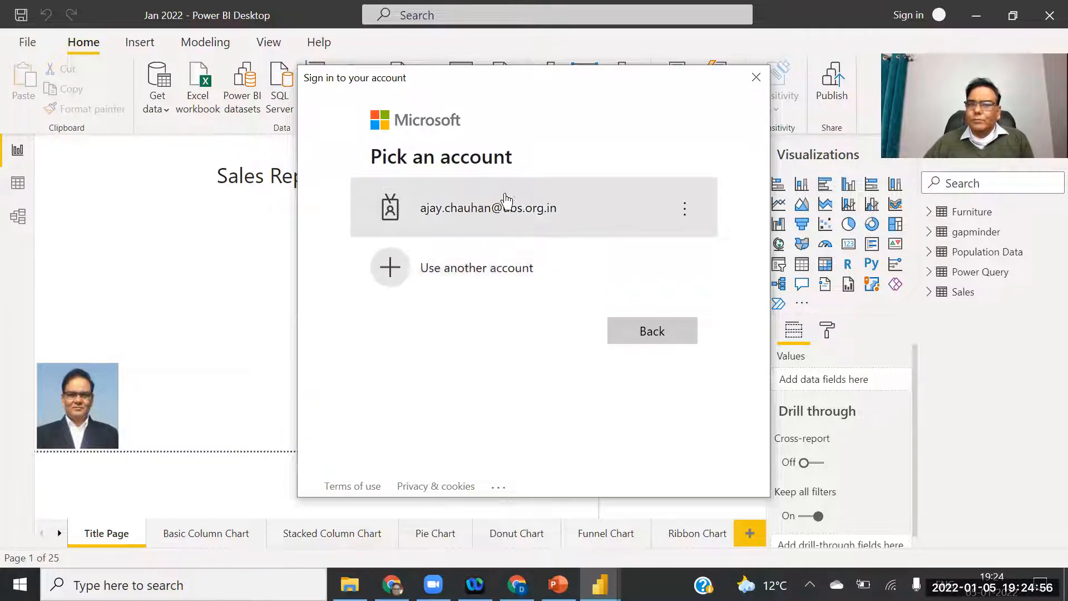
Choose the work account, enter its password and complete the sign-in.
{"action": "left_click", "coordinate": [516, 210]}
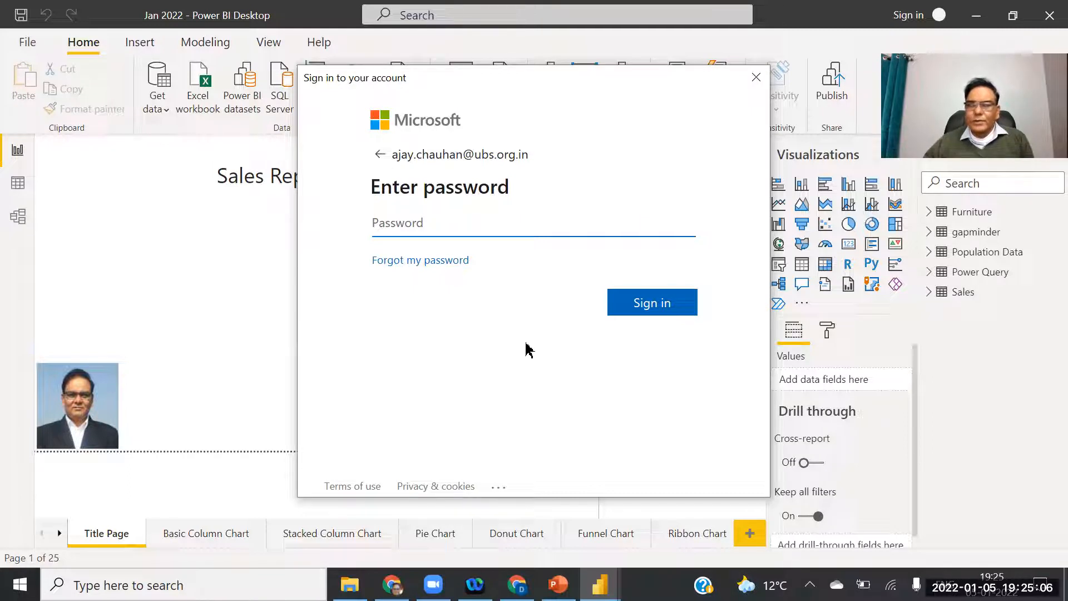
{"action": "type", "text": "•••••••"}
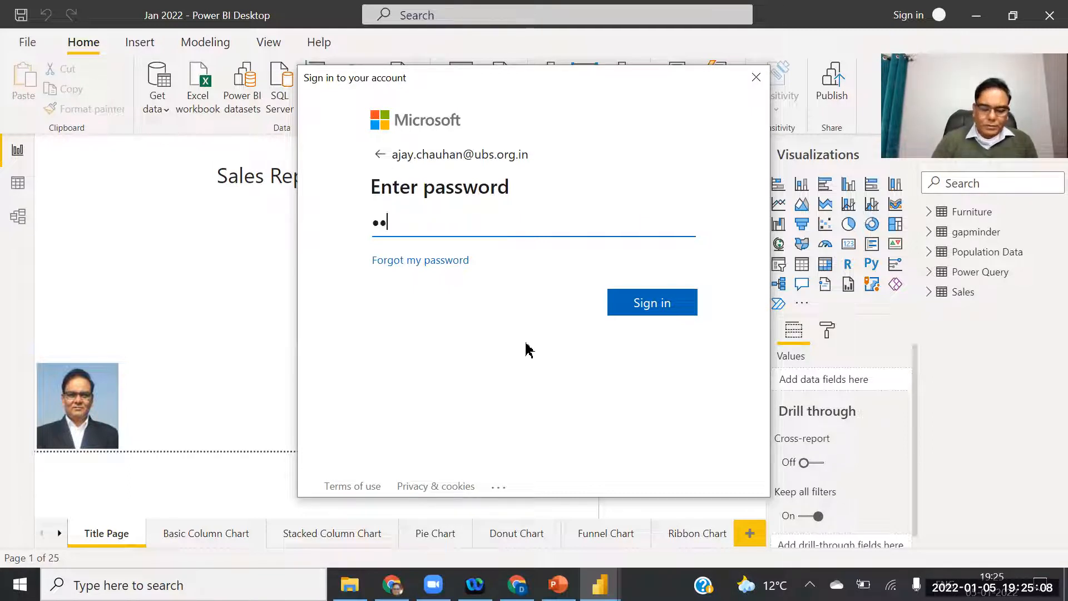
{"action": "type", "text": "•"}
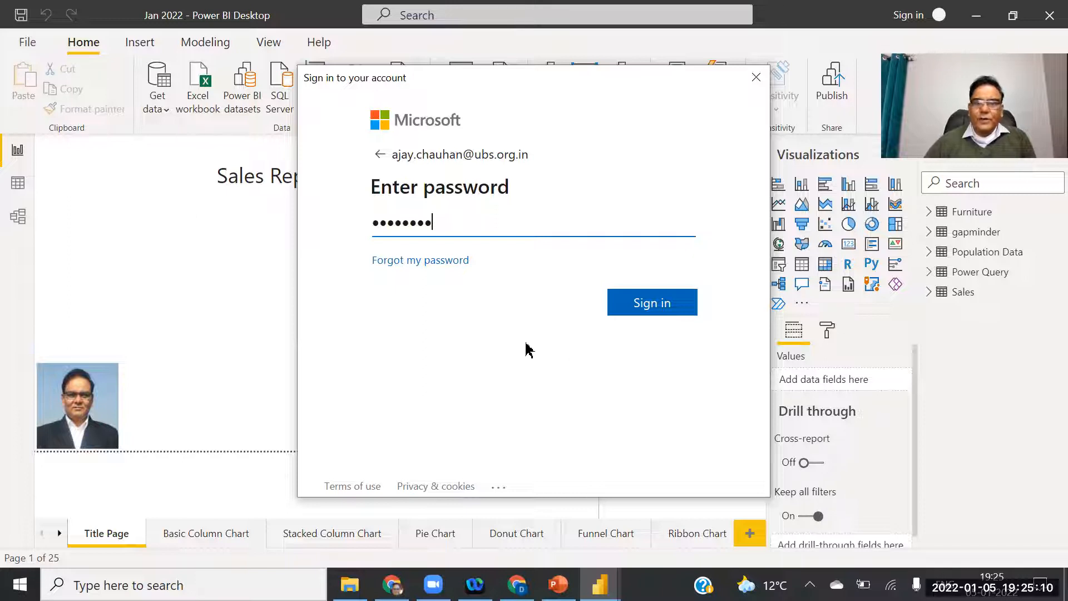
{"action": "left_click", "coordinate": [656, 309]}
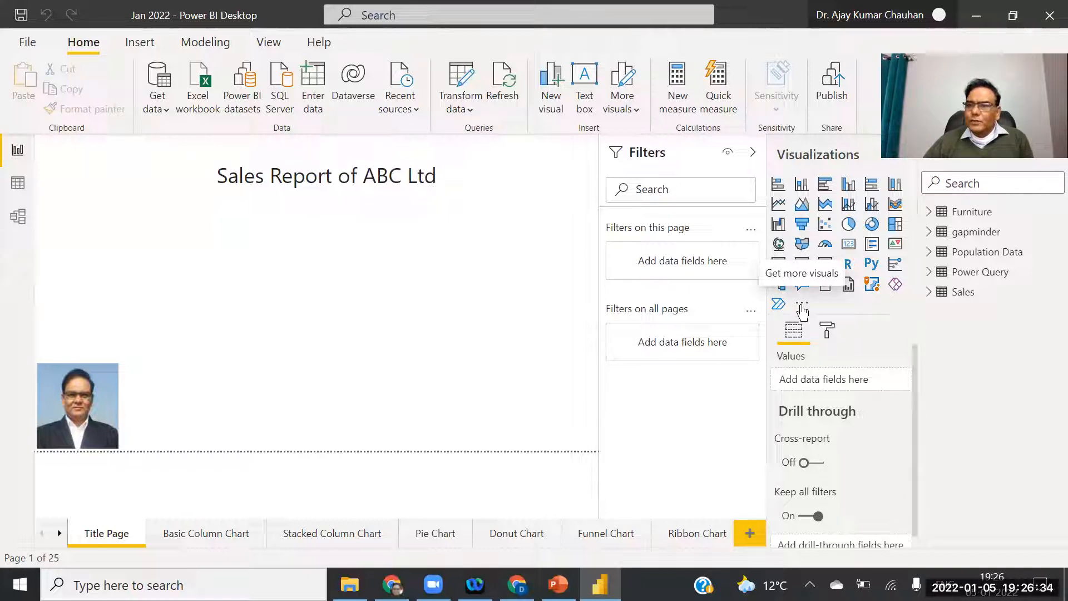
Choose Get more visuals from the Visualizations pane's ellipsis menu.
{"action": "left_click", "coordinate": [803, 305]}
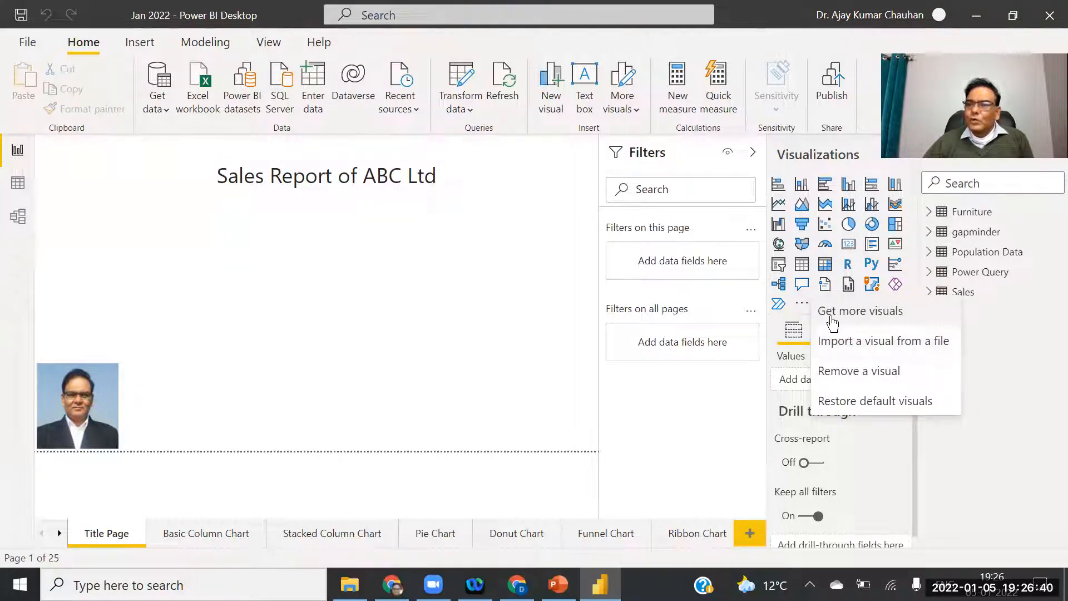
{"action": "left_click", "coordinate": [864, 312]}
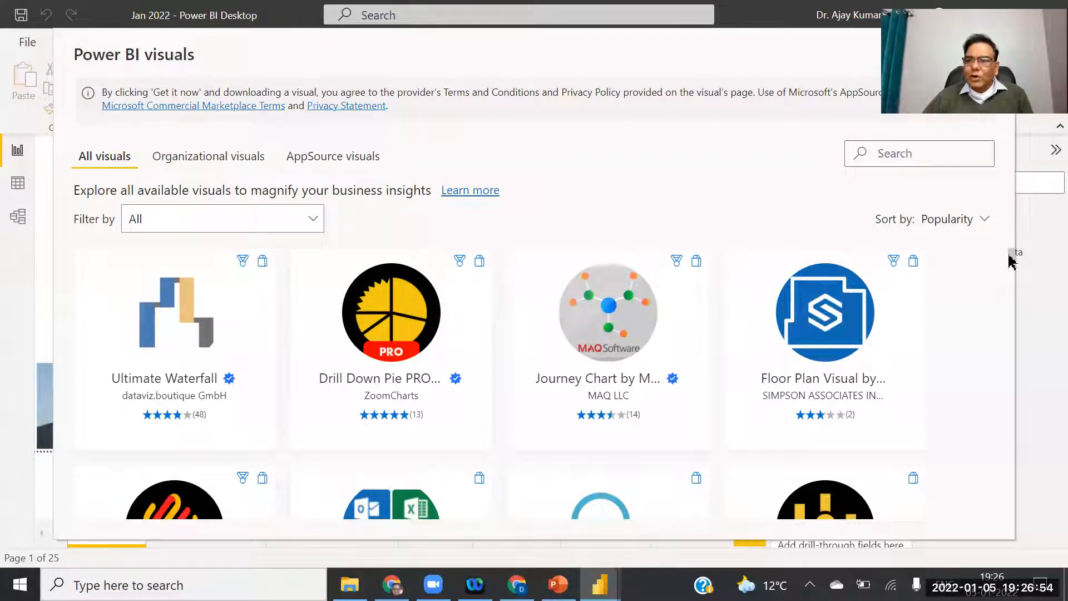
{"action": "left_click_drag", "start_coordinate": [1011, 261], "coordinate": [1025, 139]}
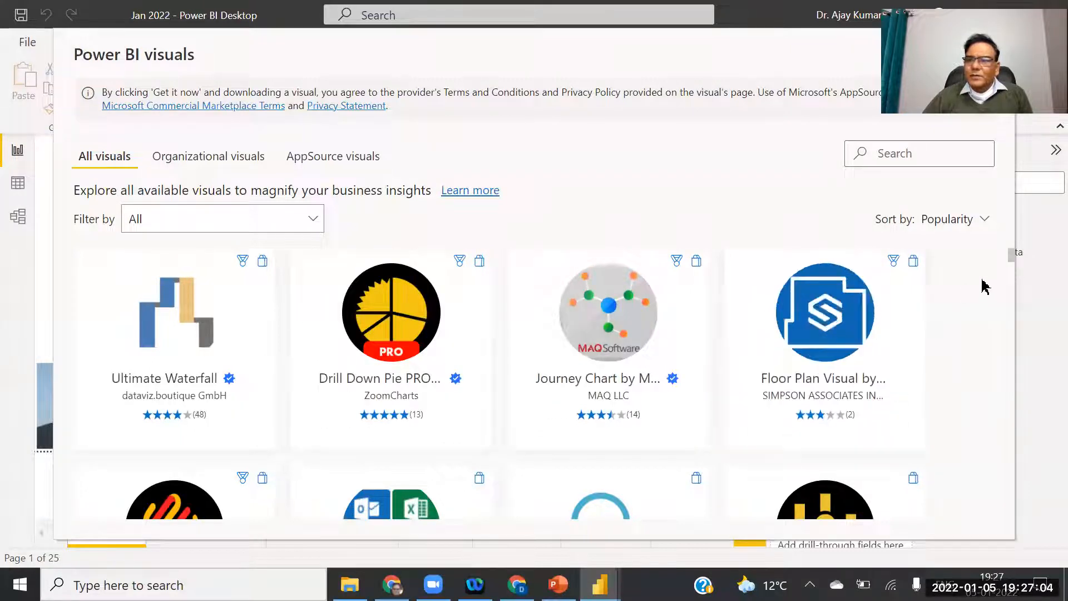
{"action": "scroll", "coordinate": [1013, 277], "scroll_direction": "down", "scroll_amount": 4}
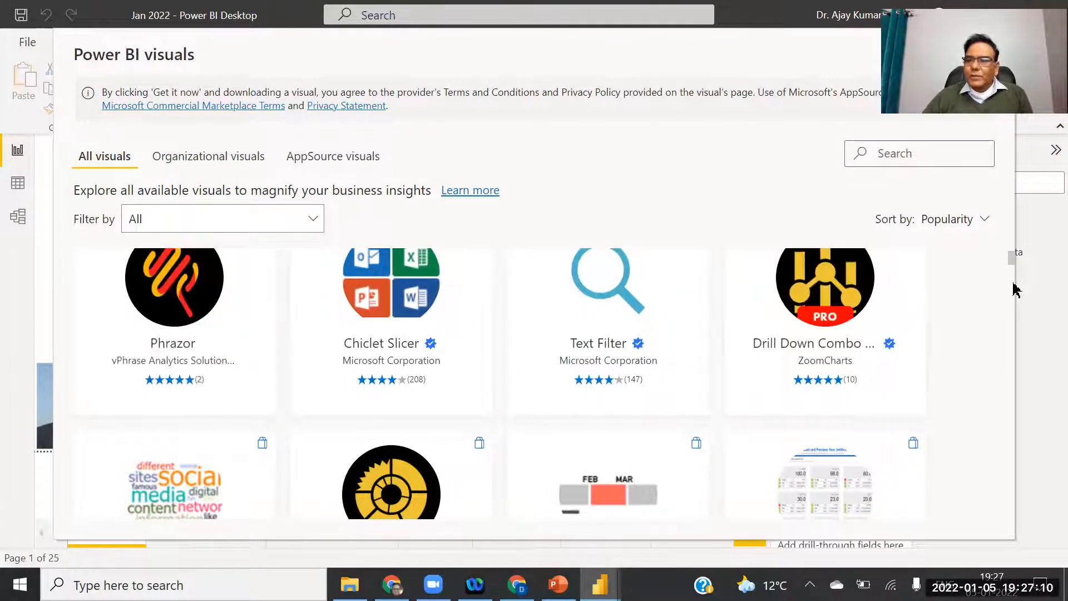
{"action": "scroll", "coordinate": [1014, 290], "scroll_direction": "down", "scroll_amount": 4}
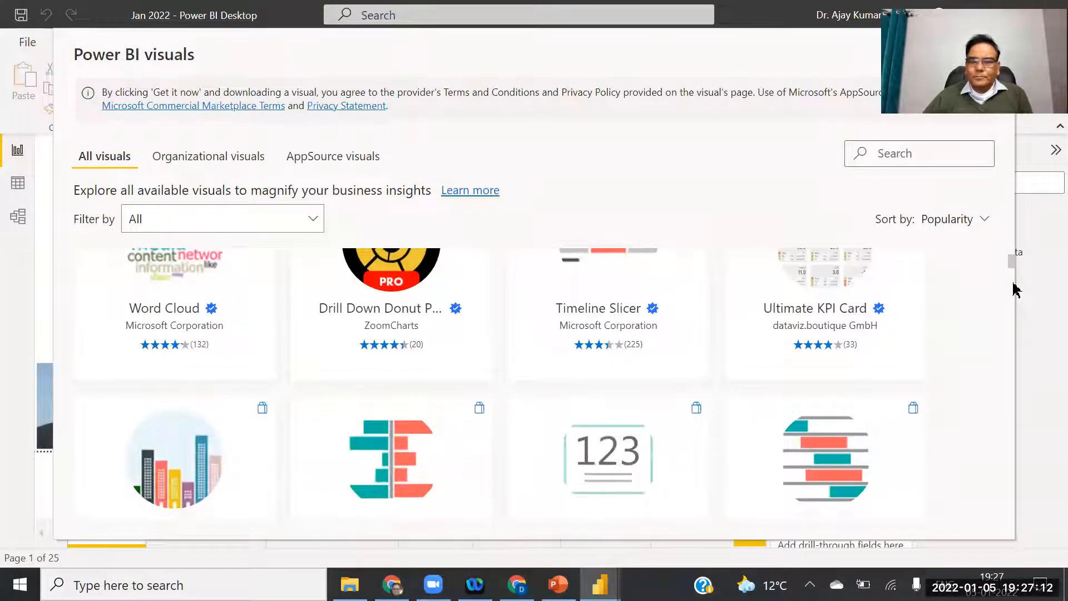
{"action": "scroll", "coordinate": [1013, 289], "scroll_direction": "down", "scroll_amount": 15}
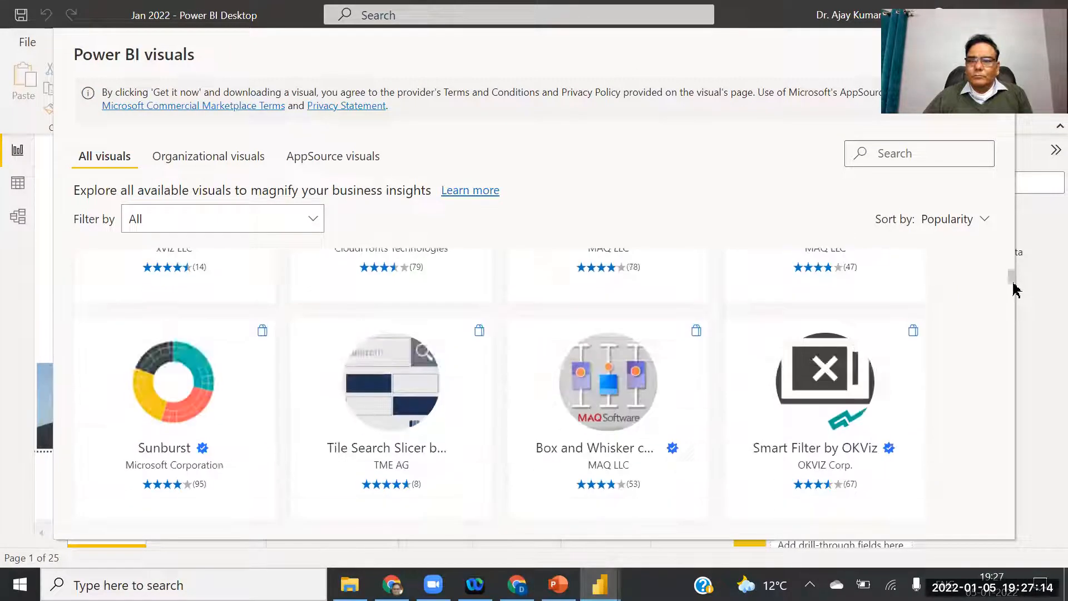
{"action": "scroll", "coordinate": [1014, 289], "scroll_direction": "down", "scroll_amount": 2}
{"action": "scroll", "coordinate": [1016, 305], "scroll_direction": "down", "scroll_amount": 10}
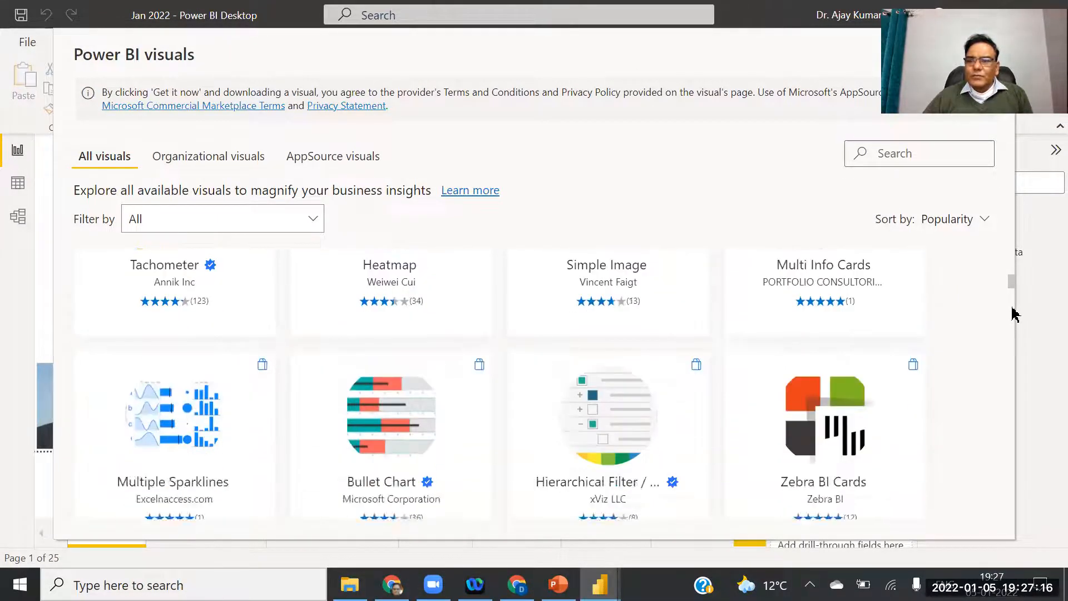
{"action": "scroll", "coordinate": [1014, 305], "scroll_direction": "up", "scroll_amount": 10}
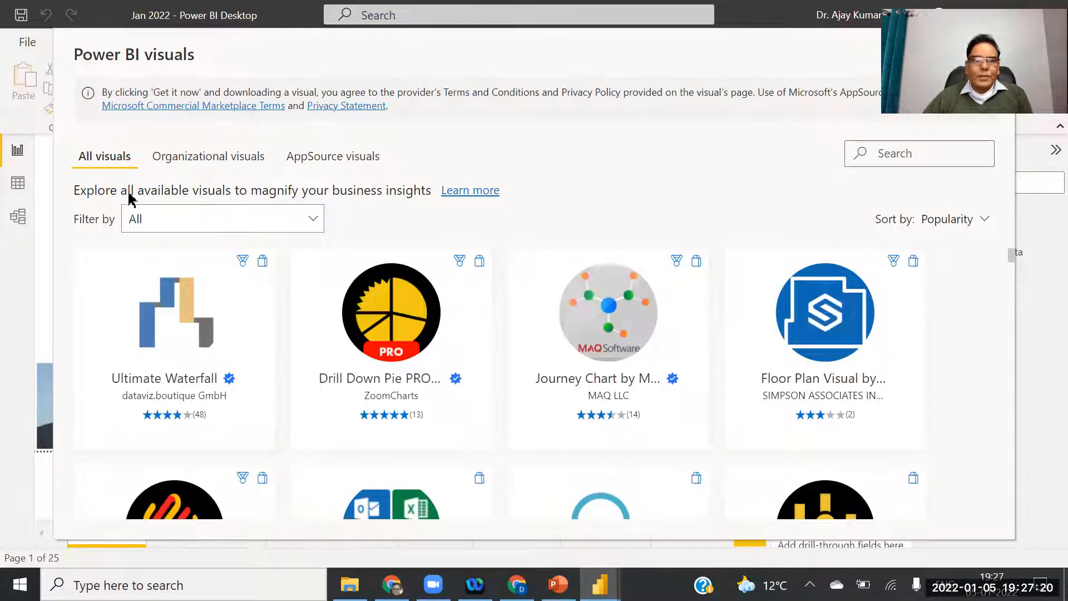
Look through the category filter options, then search the visuals store for 'animate'.
{"action": "left_click", "coordinate": [137, 225]}
{"action": "left_click", "coordinate": [158, 222]}
{"action": "left_click", "coordinate": [179, 223]}
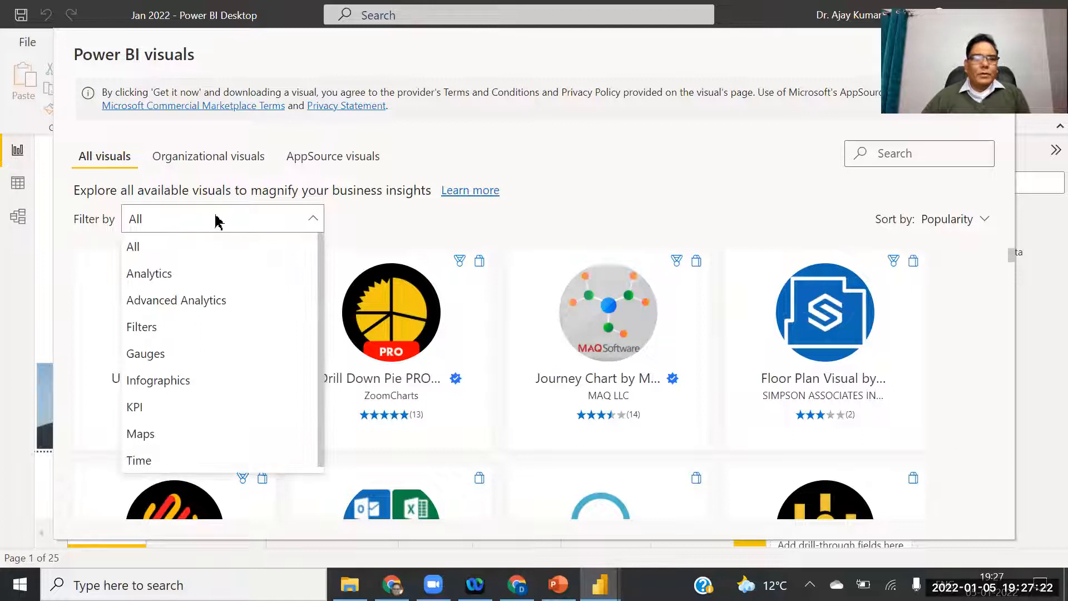
{"action": "left_click", "coordinate": [888, 151]}
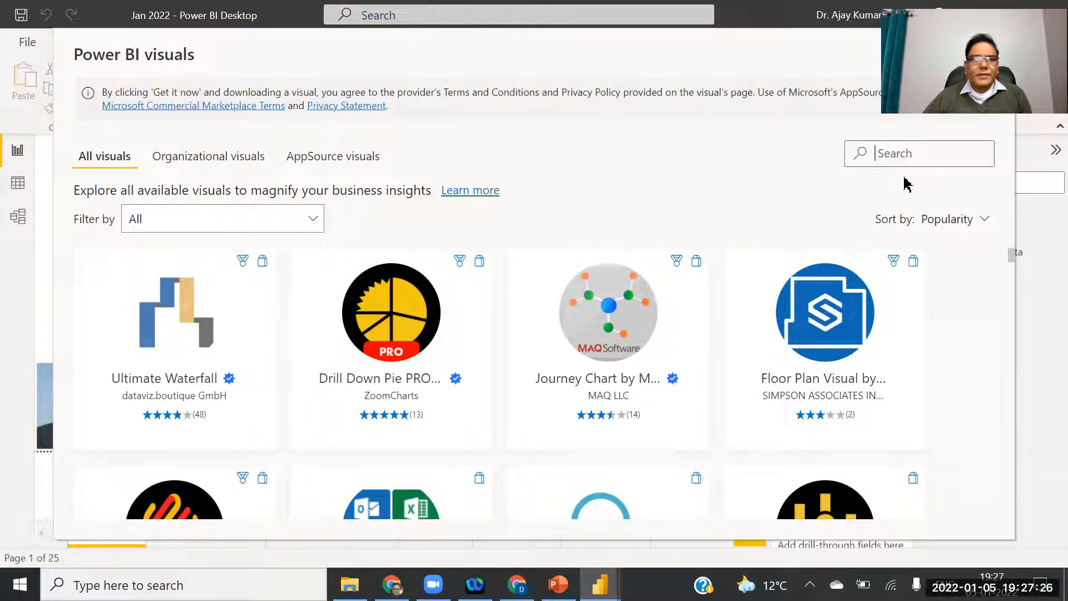
{"action": "type", "text": "animated"}
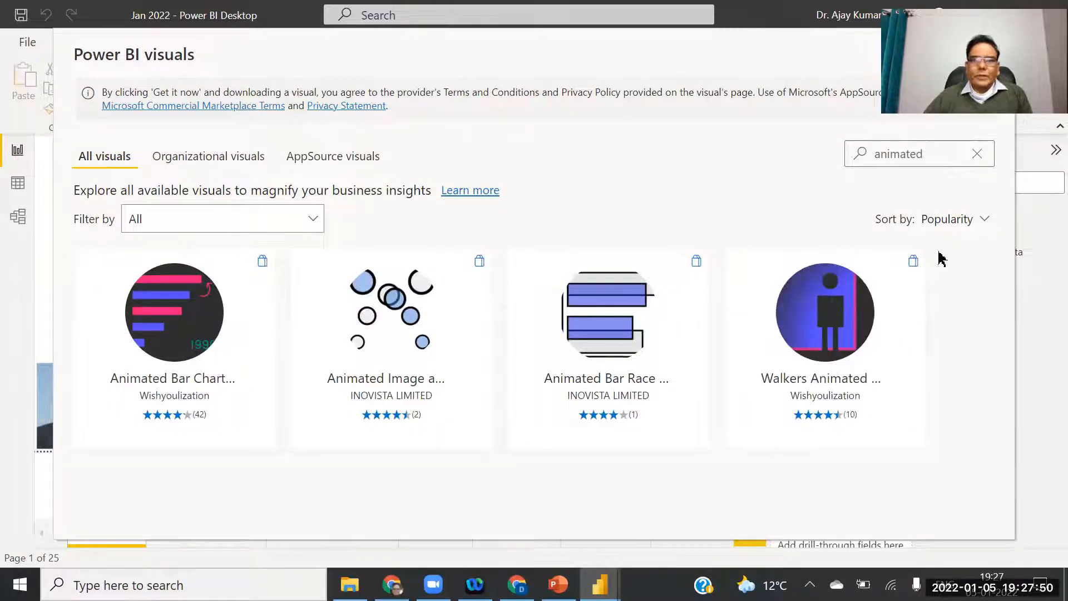
Sort the animated results by Rating, then Updated, and finally Power BI Certified.
{"action": "left_click", "coordinate": [992, 223]}
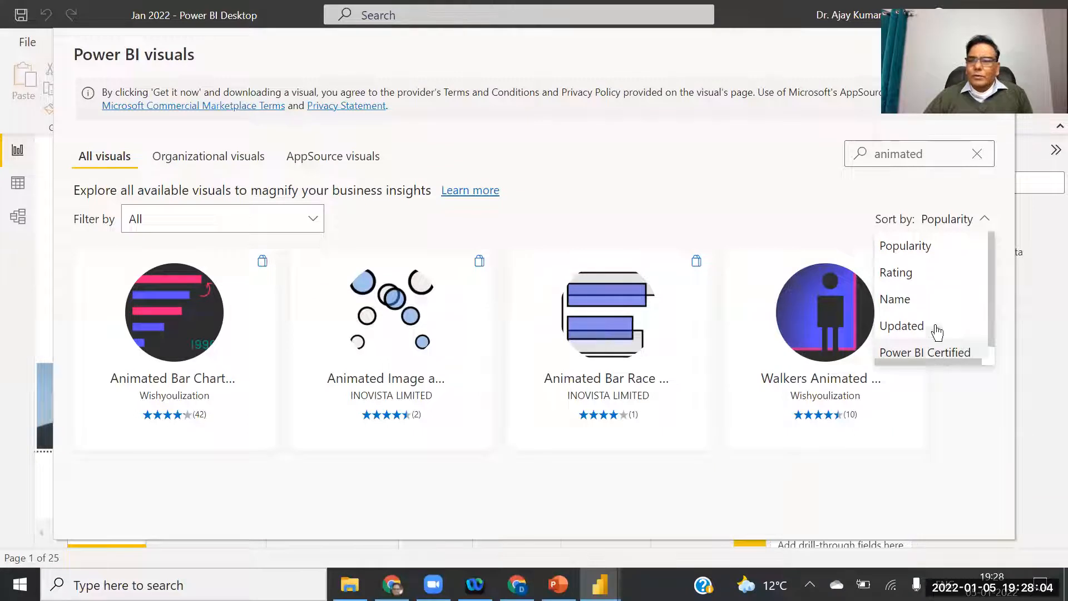
{"action": "left_click", "coordinate": [896, 273]}
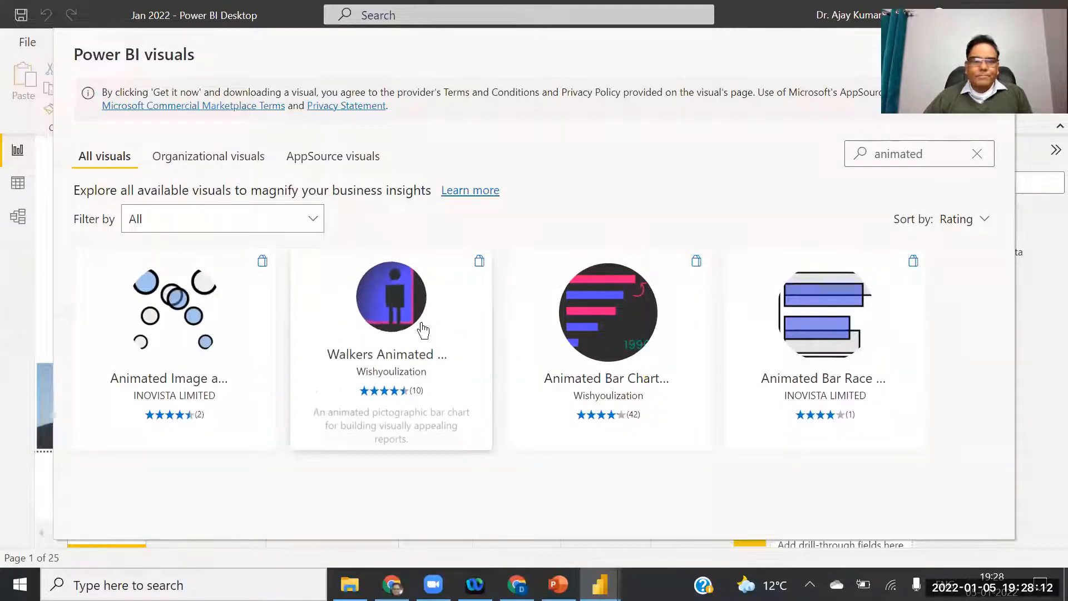
{"action": "left_click", "coordinate": [984, 220]}
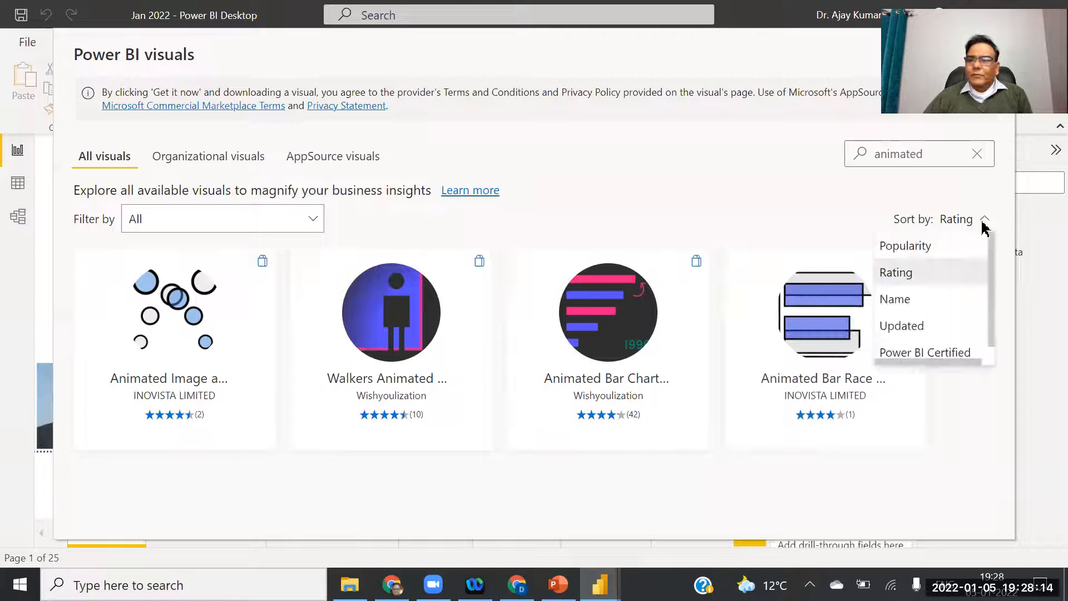
{"action": "left_click", "coordinate": [918, 333]}
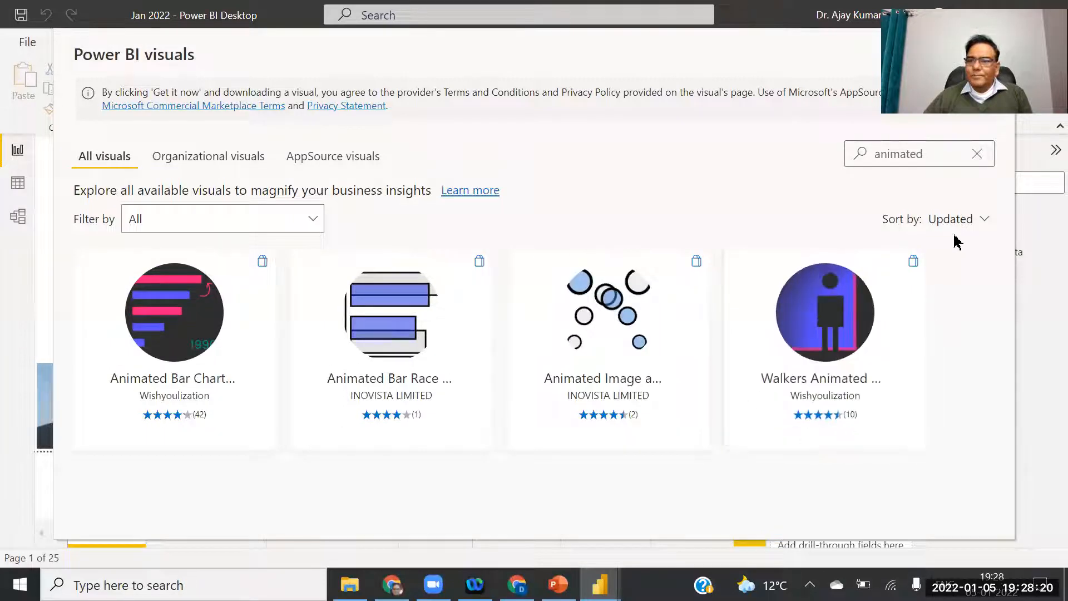
{"action": "left_click", "coordinate": [982, 227]}
{"action": "left_click", "coordinate": [943, 351]}
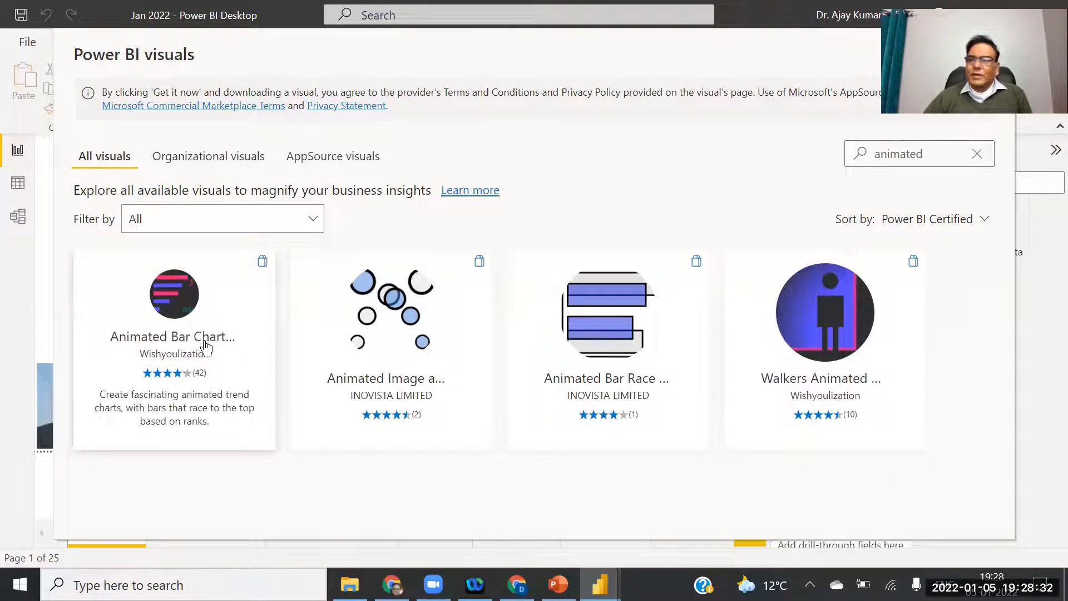
Open the Animated Bar Chart Race details, review its description and Free pricing, and add it.
{"action": "left_click", "coordinate": [177, 349]}
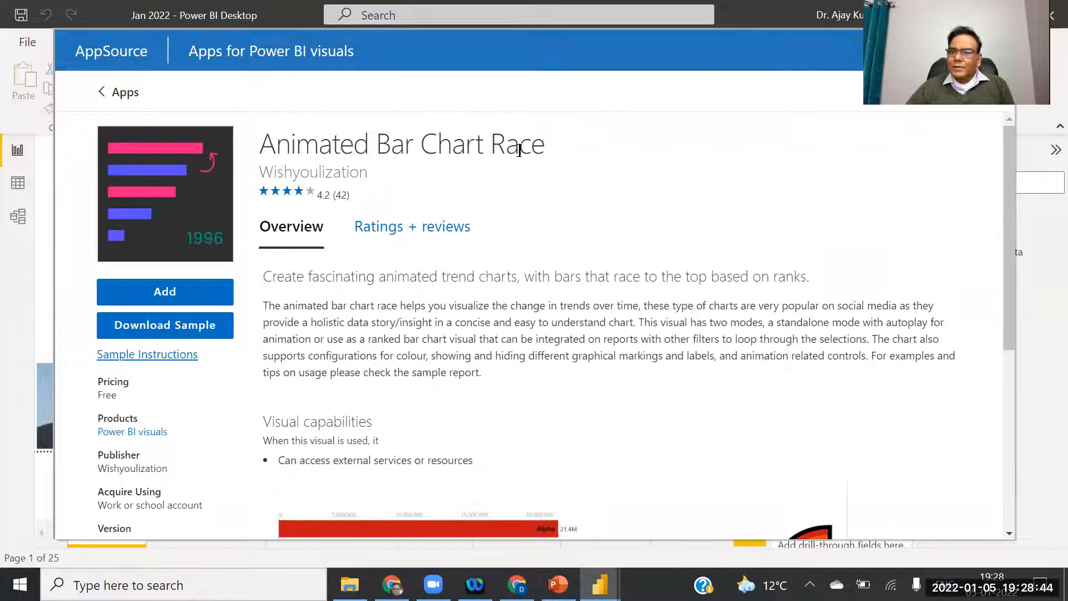
{"action": "left_click_drag", "start_coordinate": [264, 277], "coordinate": [489, 406]}
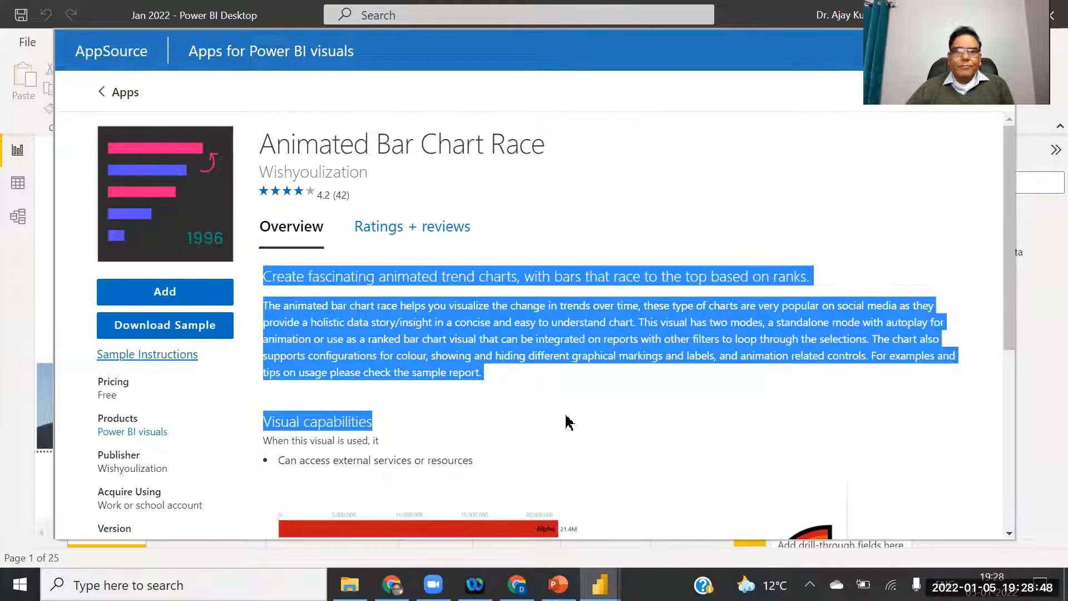
{"action": "left_click", "coordinate": [564, 414]}
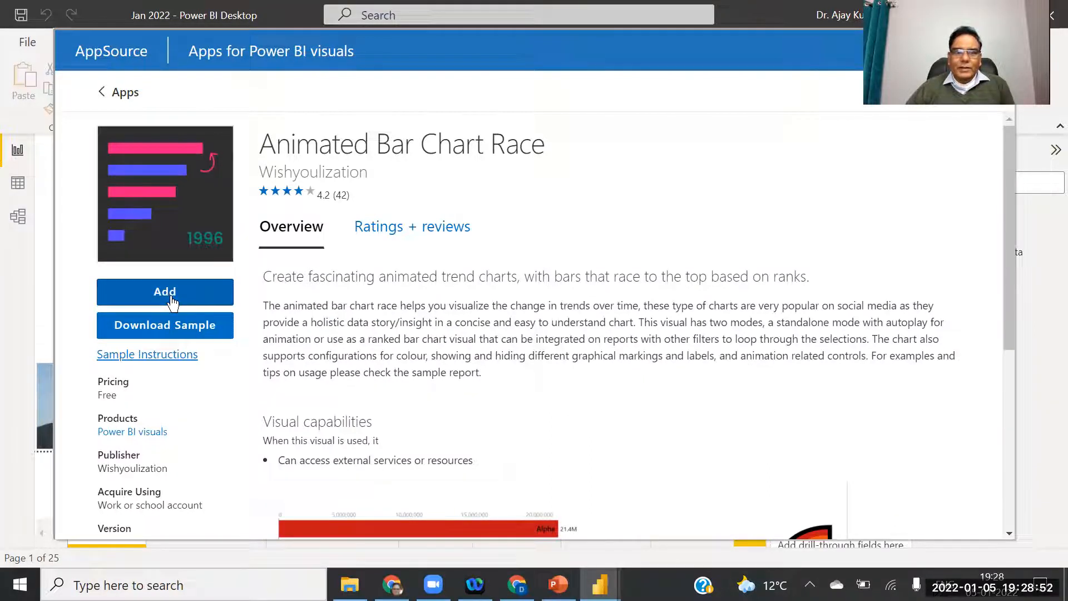
{"action": "left_click_drag", "start_coordinate": [98, 381], "coordinate": [123, 402]}
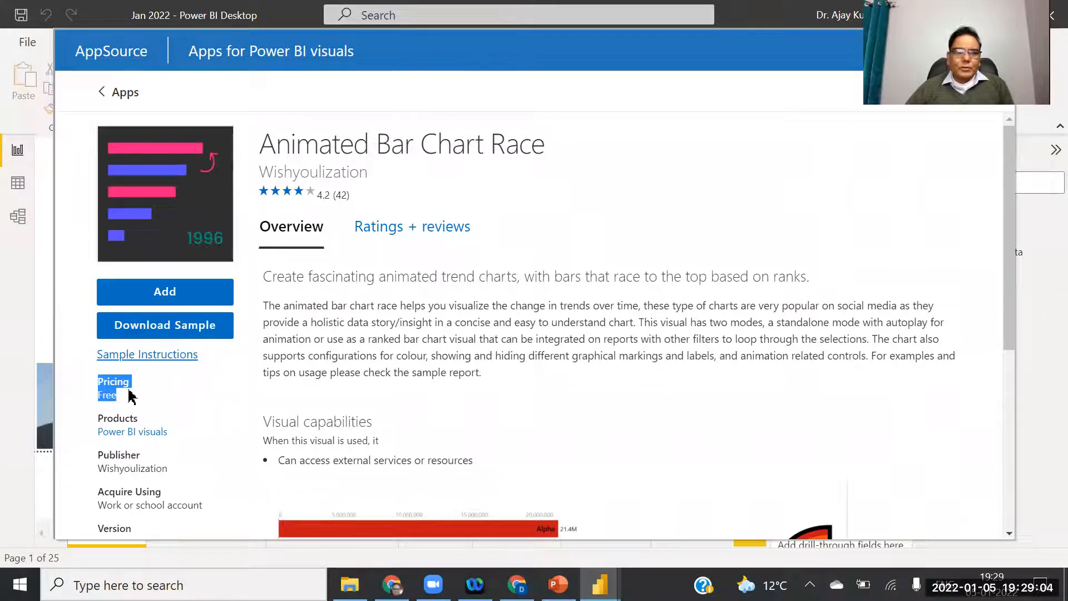
{"action": "left_click", "coordinate": [171, 298]}
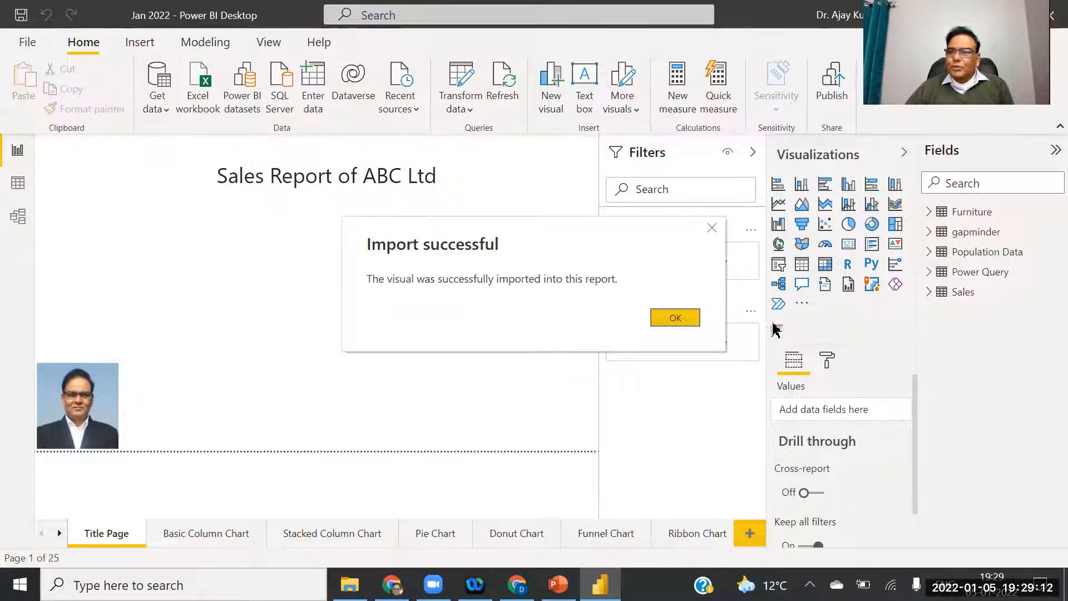
Dismiss the import confirmation and go to the last report page, Page Filter.
{"action": "left_click", "coordinate": [685, 318]}
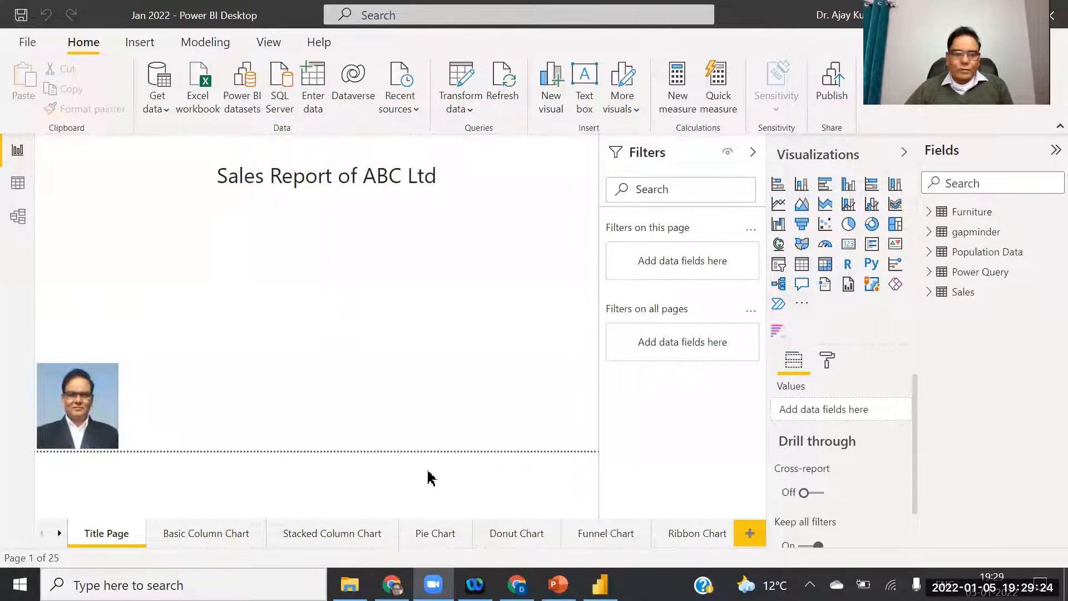
{"action": "left_click", "coordinate": [61, 534]}
{"action": "left_click", "coordinate": [60, 535]}
{"action": "left_click", "coordinate": [61, 534]}
{"action": "left_click", "coordinate": [60, 534]}
{"action": "left_click", "coordinate": [60, 534]}
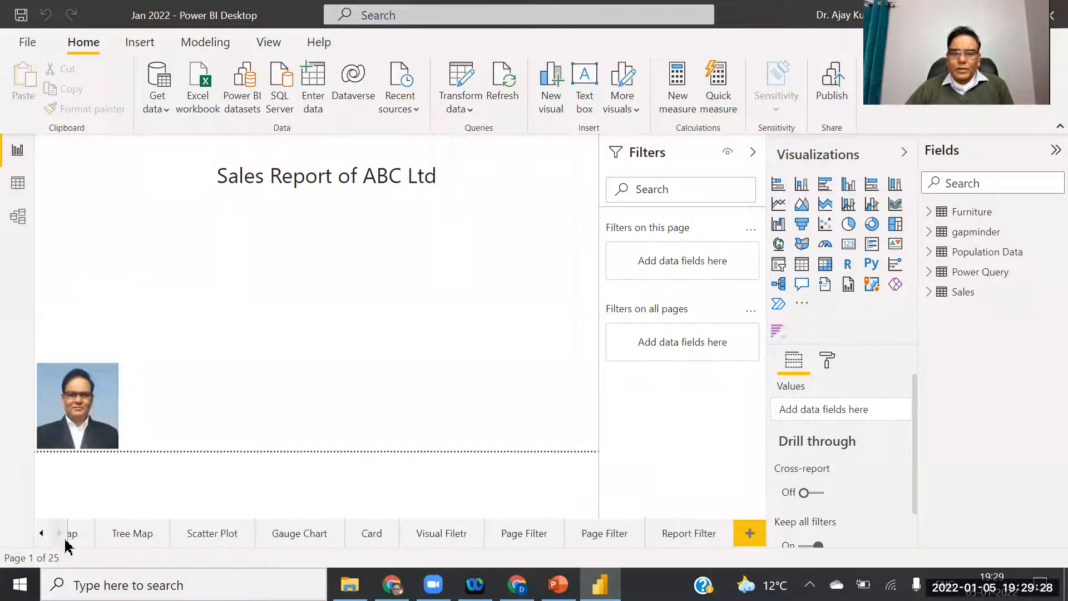
{"action": "left_click", "coordinate": [533, 535]}
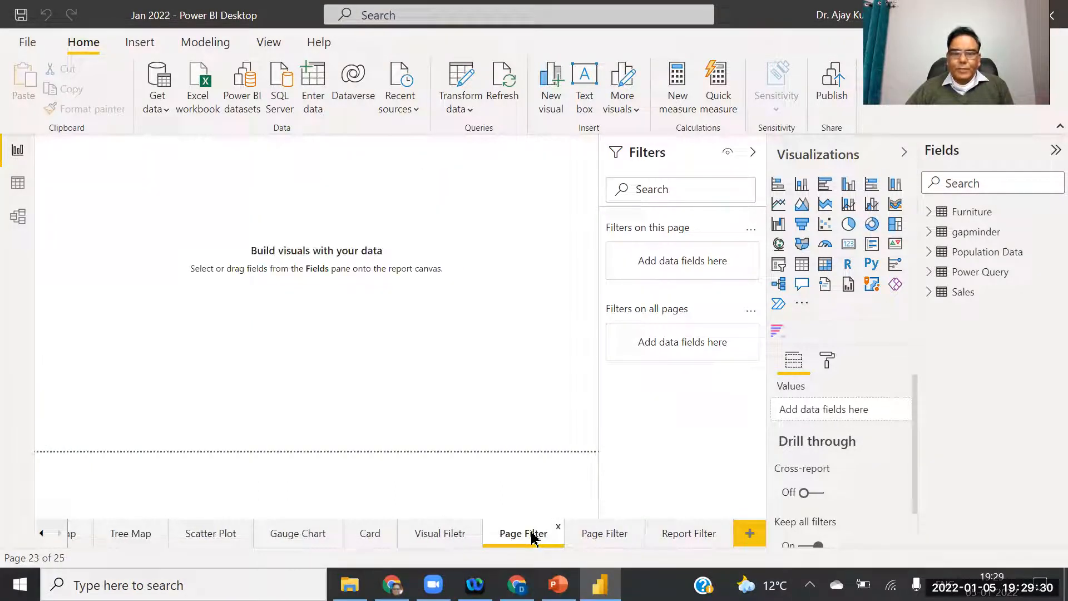
Rename the Page Filter page to 'Animated Bar Chart'.
{"action": "right_click", "coordinate": [523, 538]}
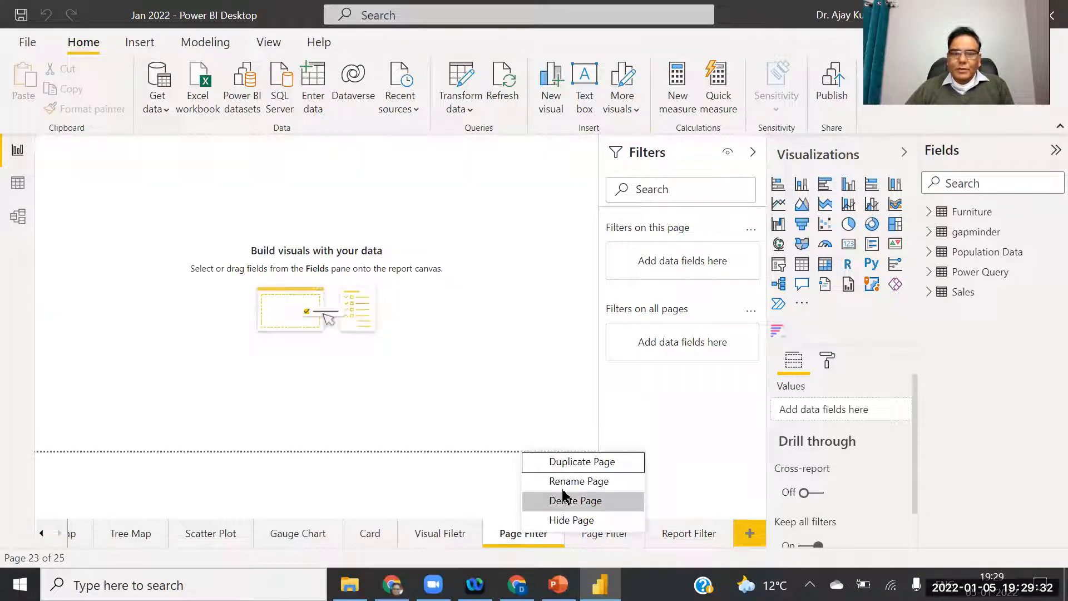
{"action": "left_click", "coordinate": [613, 483]}
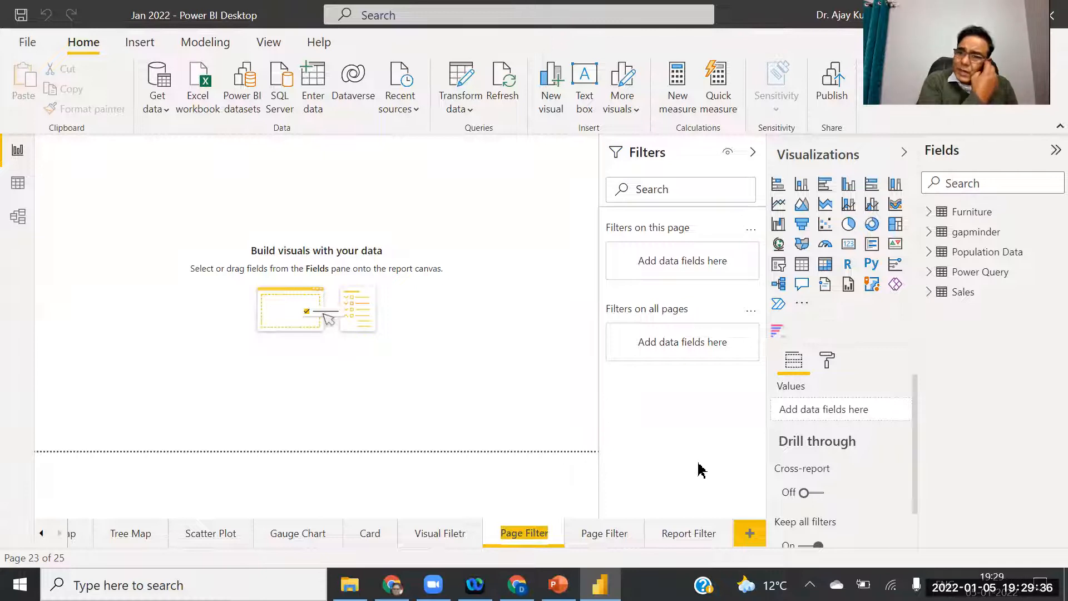
{"action": "type", "text": "A"}
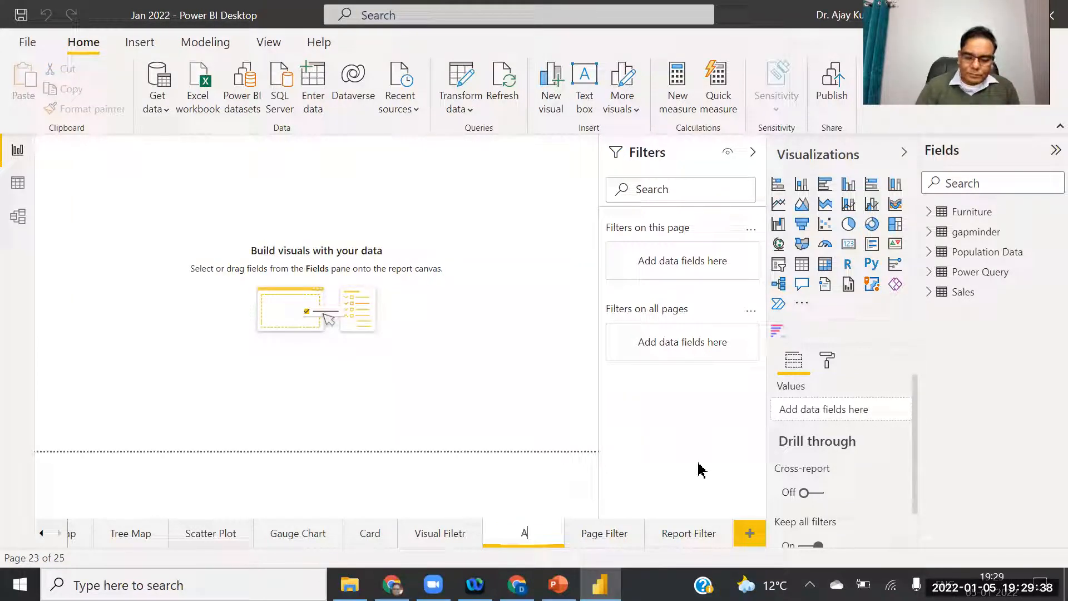
{"action": "type", "text": "nimated Bar"}
{"action": "type", "text": " Chart"}
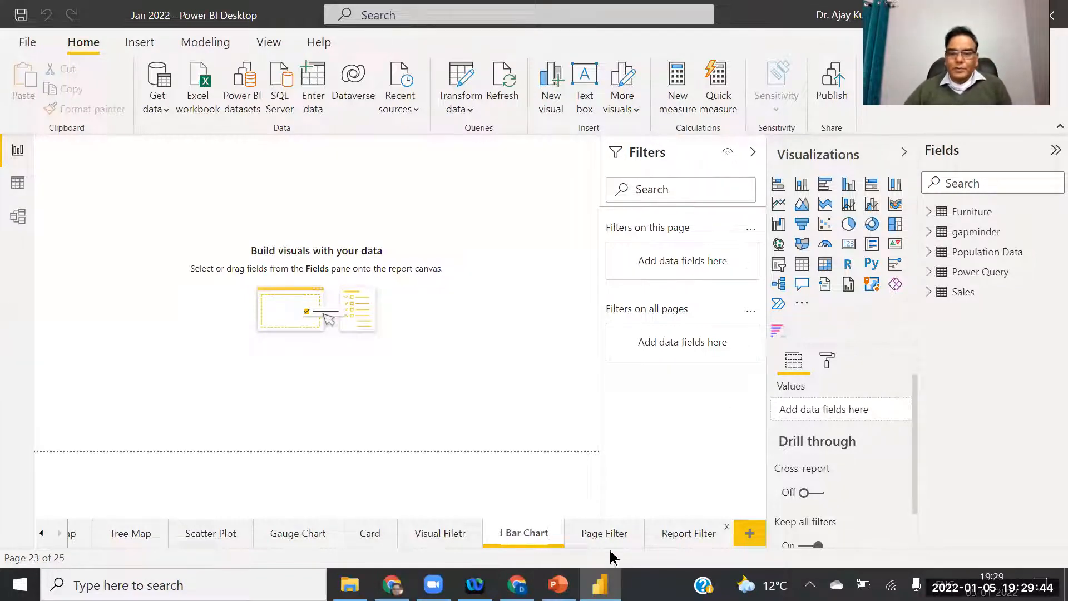
{"action": "left_click", "coordinate": [524, 535]}
{"action": "left_click", "coordinate": [522, 479]}
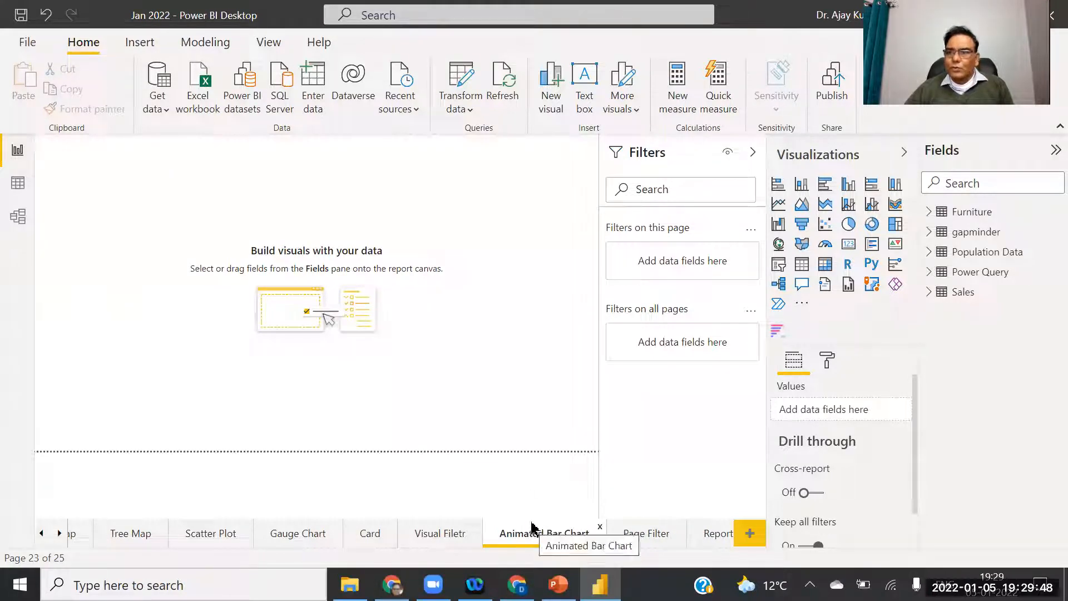
Add a bar chart race visual sized to fill the canvas, expand Sales, and switch to PowerPoint.
{"action": "left_click", "coordinate": [780, 330]}
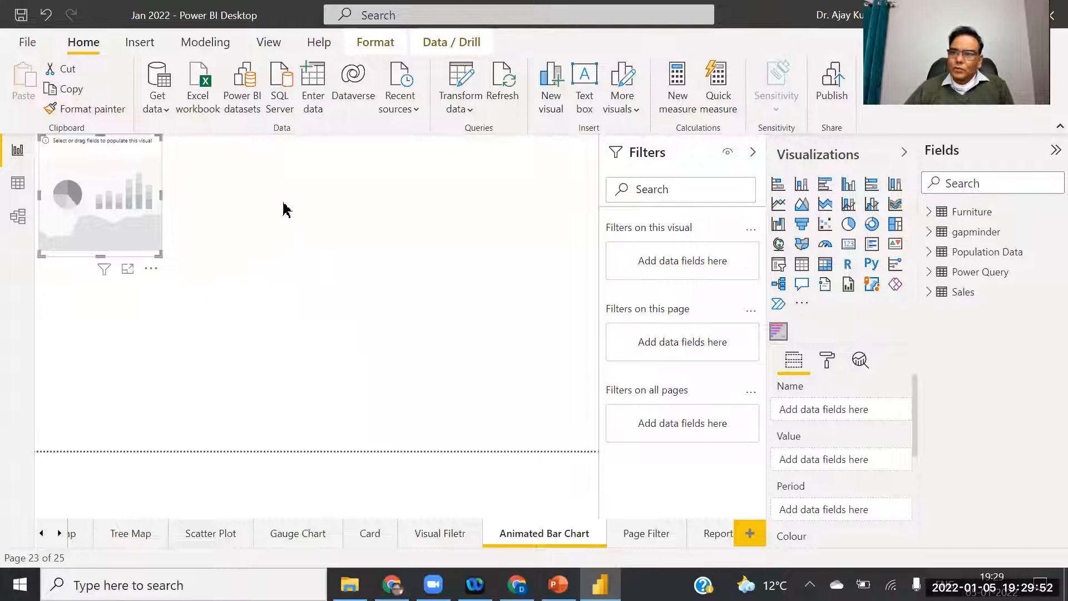
{"action": "left_click_drag", "start_coordinate": [161, 195], "coordinate": [598, 196]}
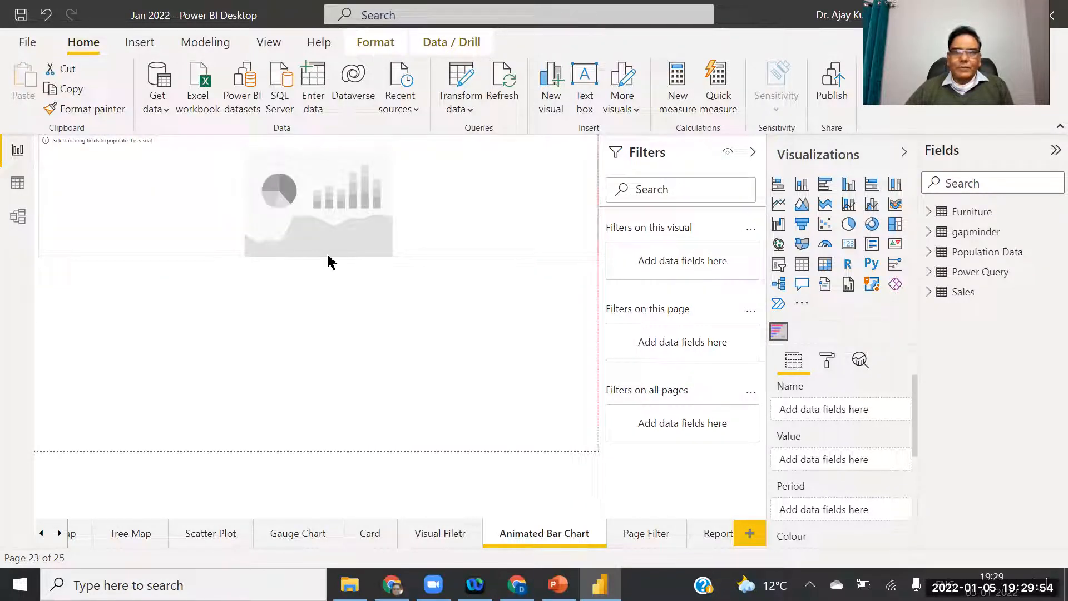
{"action": "left_click_drag", "start_coordinate": [332, 476], "coordinate": [290, 450]}
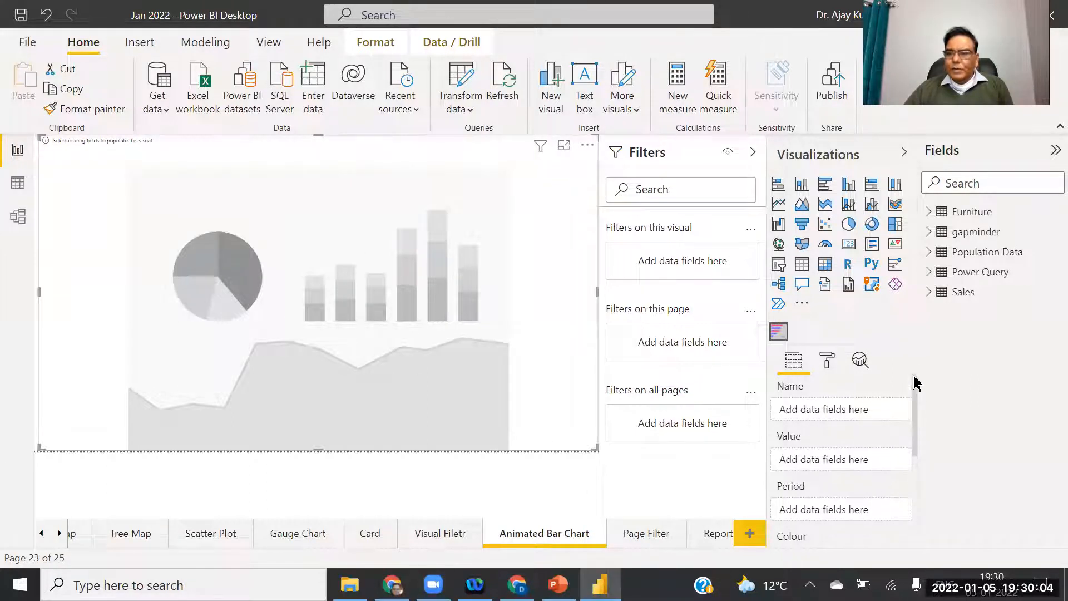
{"action": "left_click", "coordinate": [929, 292]}
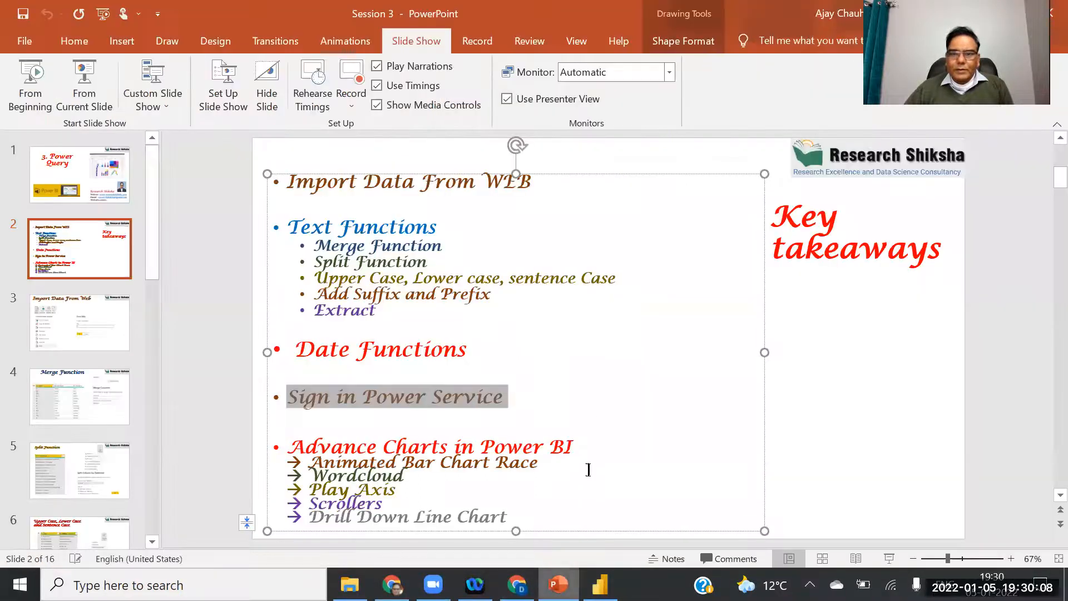
{"action": "left_click", "coordinate": [558, 584]}
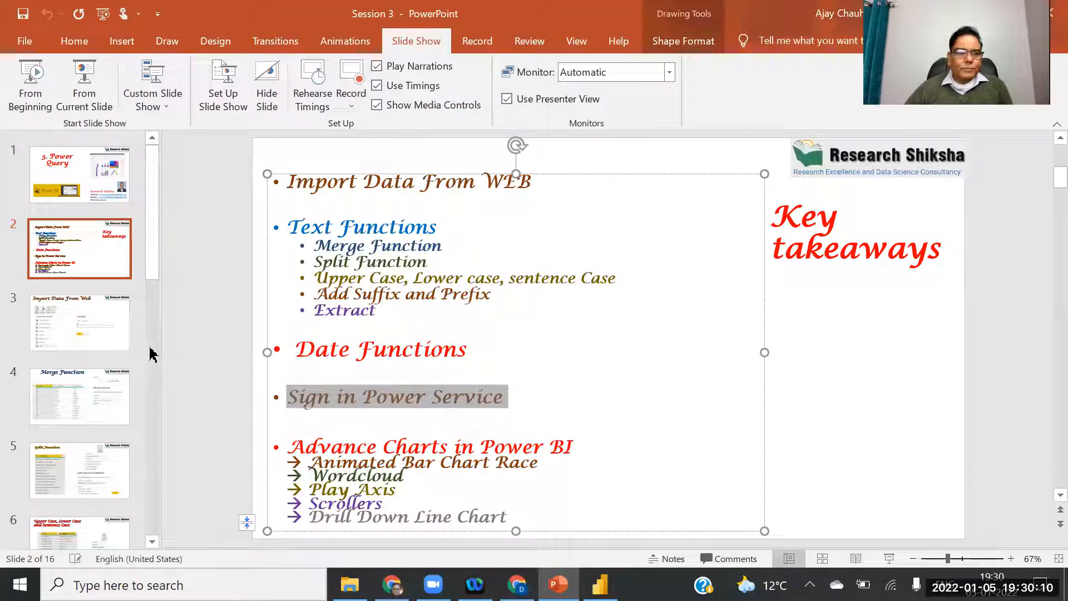
Scroll to the Animated Bar Chart Race slide with City, Sales and Year, then return to Power BI.
{"action": "scroll", "coordinate": [150, 354], "scroll_direction": "down", "scroll_amount": 8}
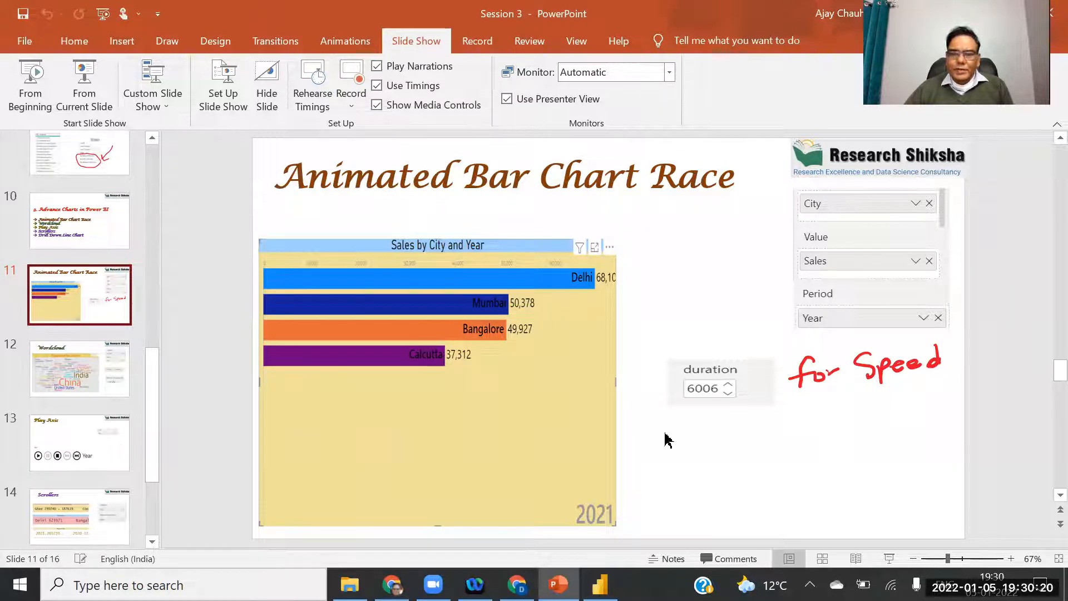
{"action": "left_click", "coordinate": [600, 584]}
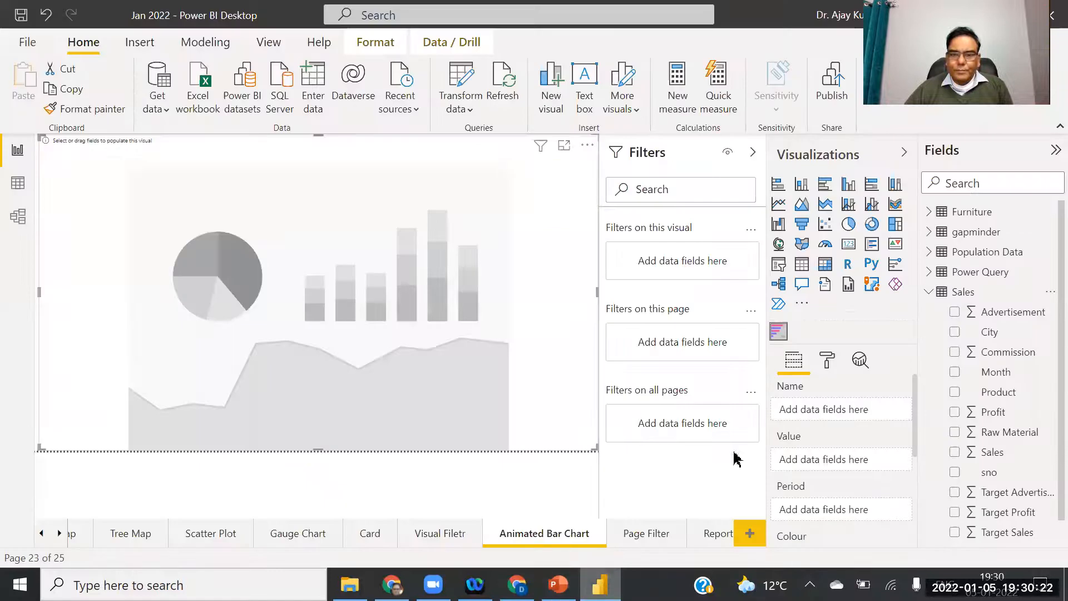
Put Sales in Value and Year in Period, replacing City with Product in Name.
{"action": "left_click_drag", "start_coordinate": [995, 333], "coordinate": [857, 410]}
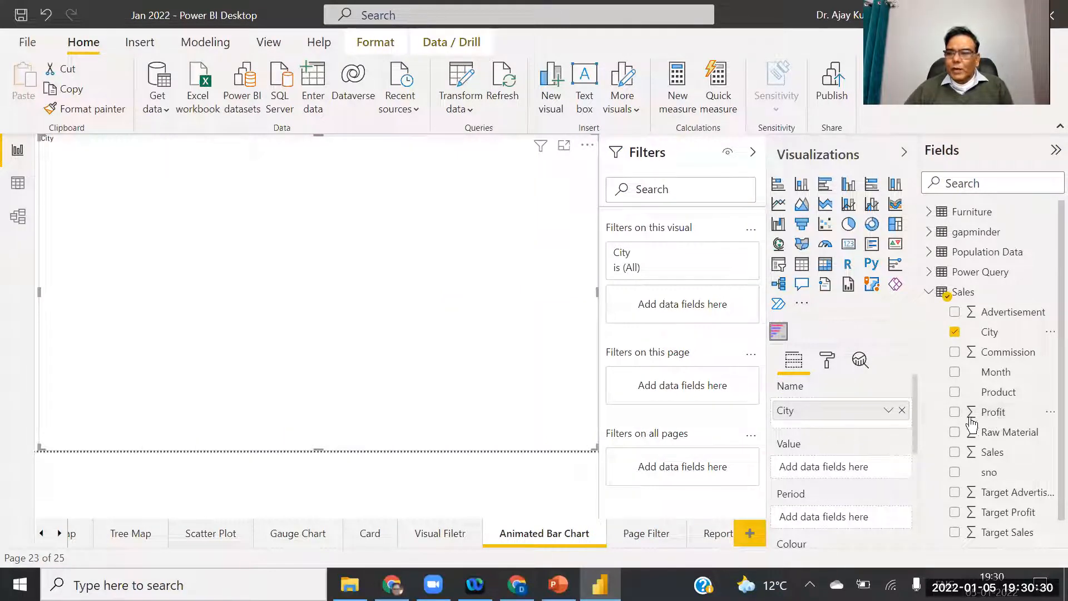
{"action": "left_click_drag", "start_coordinate": [996, 453], "coordinate": [829, 478]}
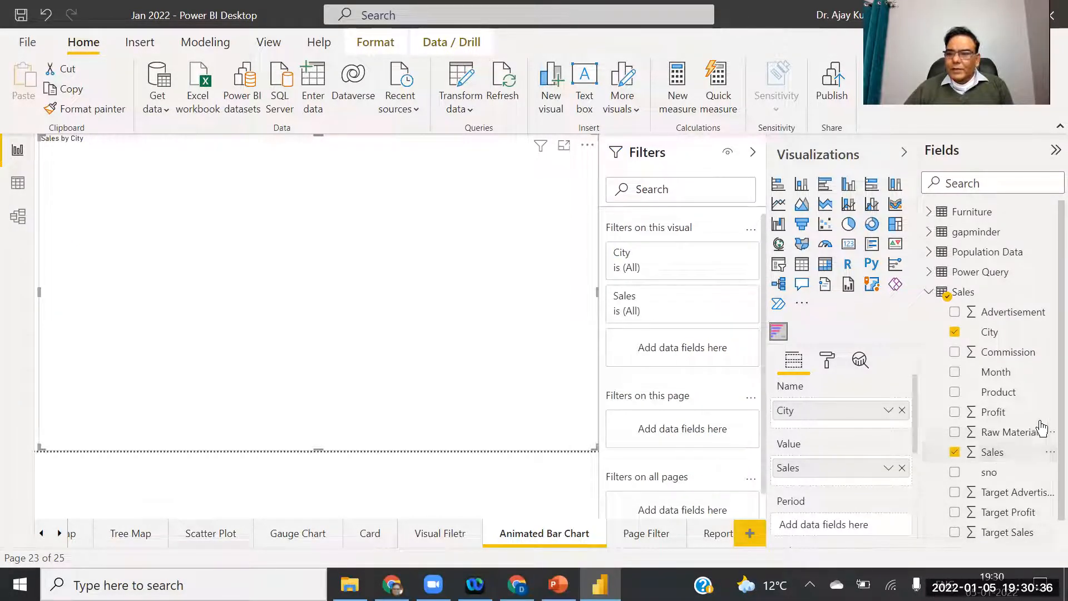
{"action": "scroll", "coordinate": [1045, 525], "scroll_direction": "down", "scroll_amount": 1}
{"action": "left_click_drag", "start_coordinate": [1002, 534], "coordinate": [838, 537]}
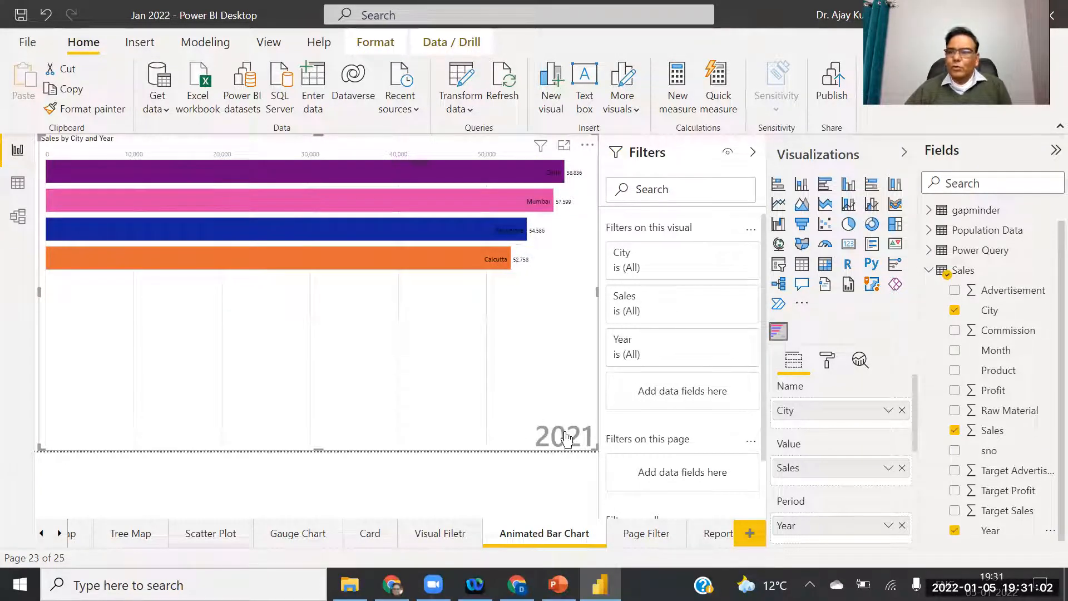
{"action": "left_click", "coordinate": [902, 415]}
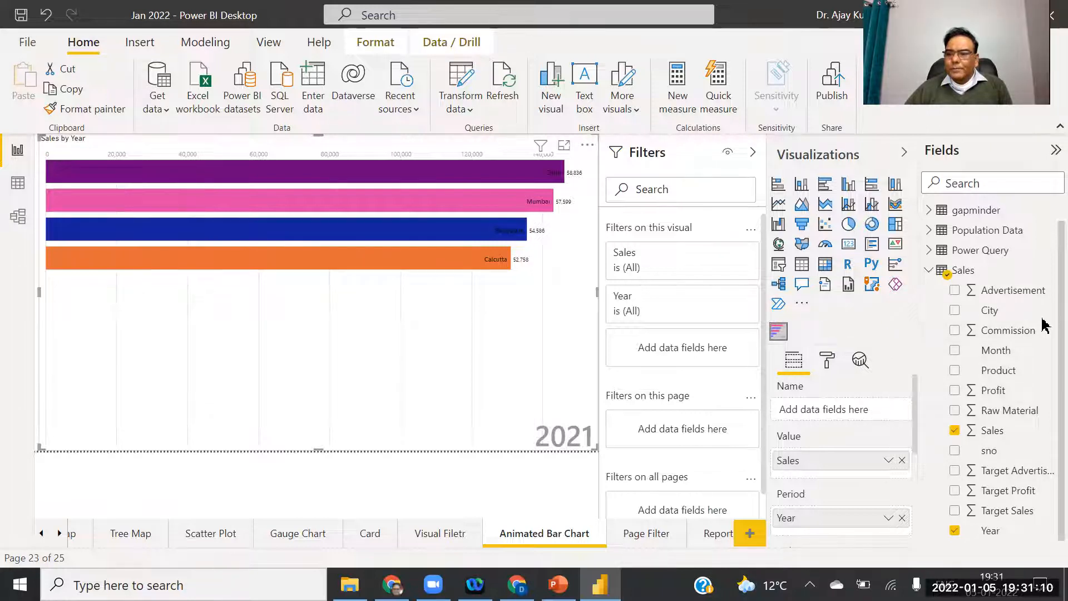
{"action": "left_click_drag", "start_coordinate": [1009, 375], "coordinate": [855, 409]}
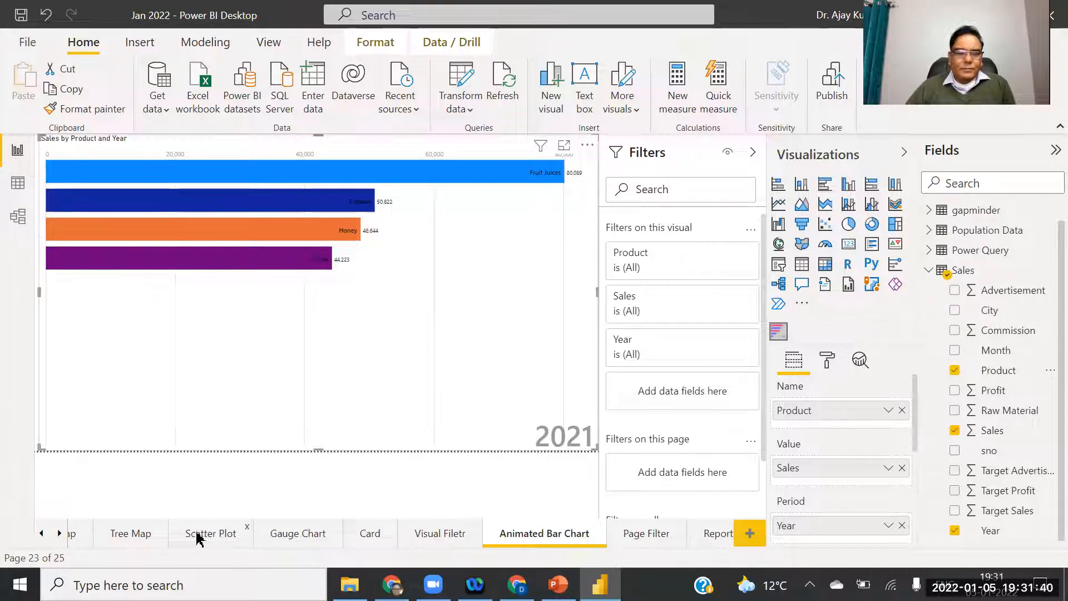
Pick up the Sales by Year and Product chart's formatting, then go to the Animated Bar Chart page.
{"action": "left_click", "coordinate": [43, 534]}
{"action": "left_click", "coordinate": [42, 534]}
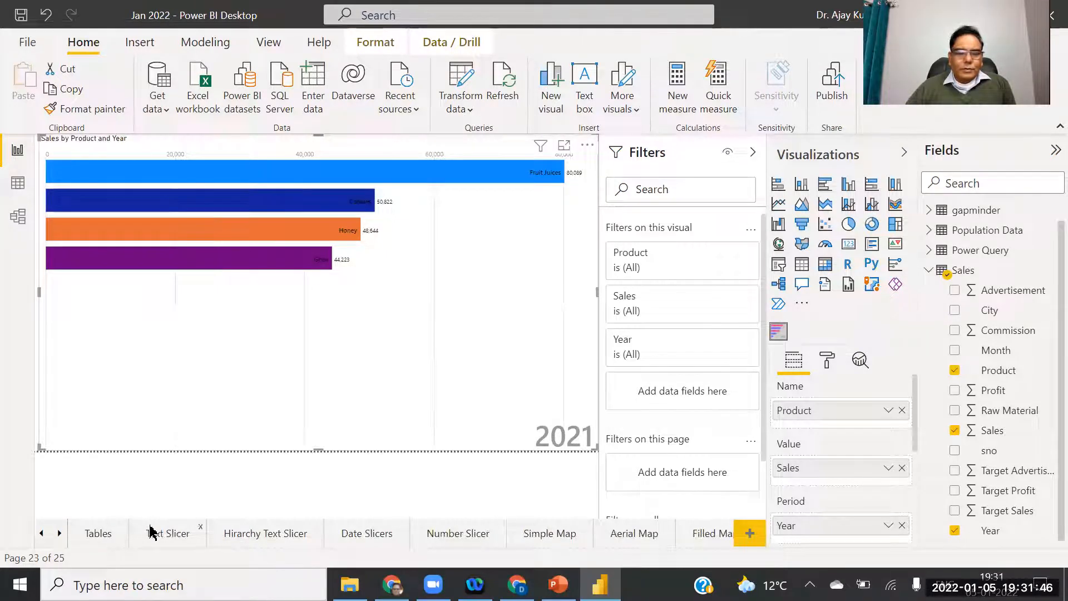
{"action": "left_click", "coordinate": [42, 534]}
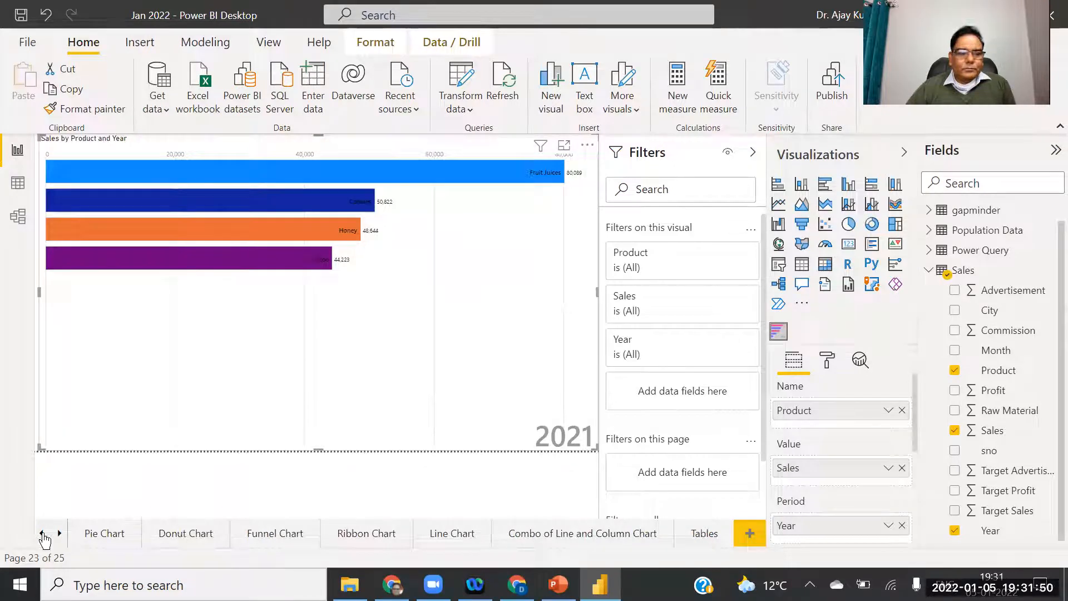
{"action": "left_click", "coordinate": [43, 534]}
{"action": "left_click", "coordinate": [195, 535]}
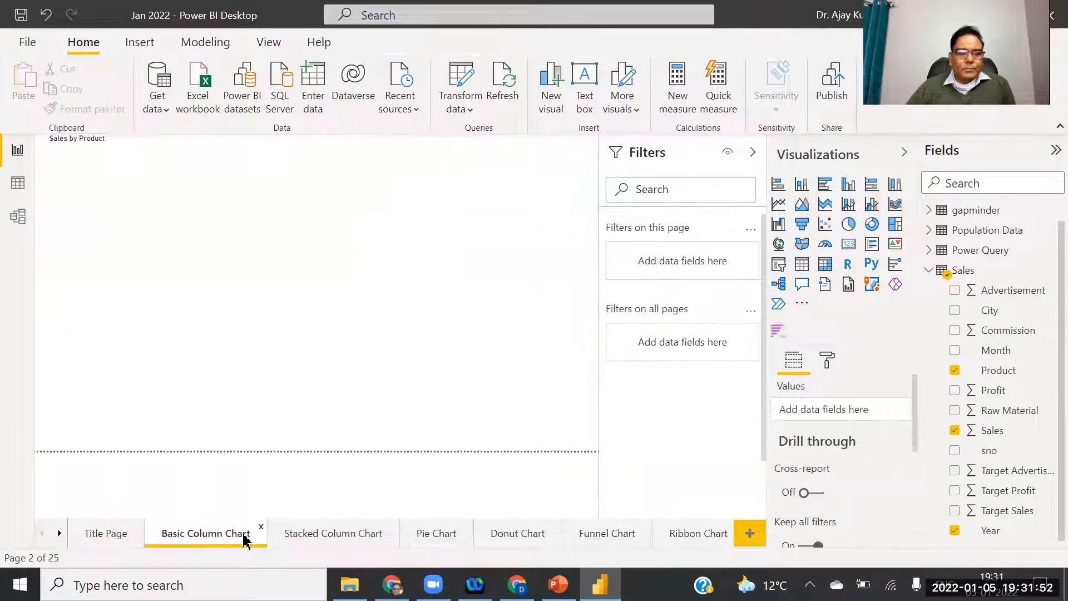
{"action": "left_click", "coordinate": [310, 533]}
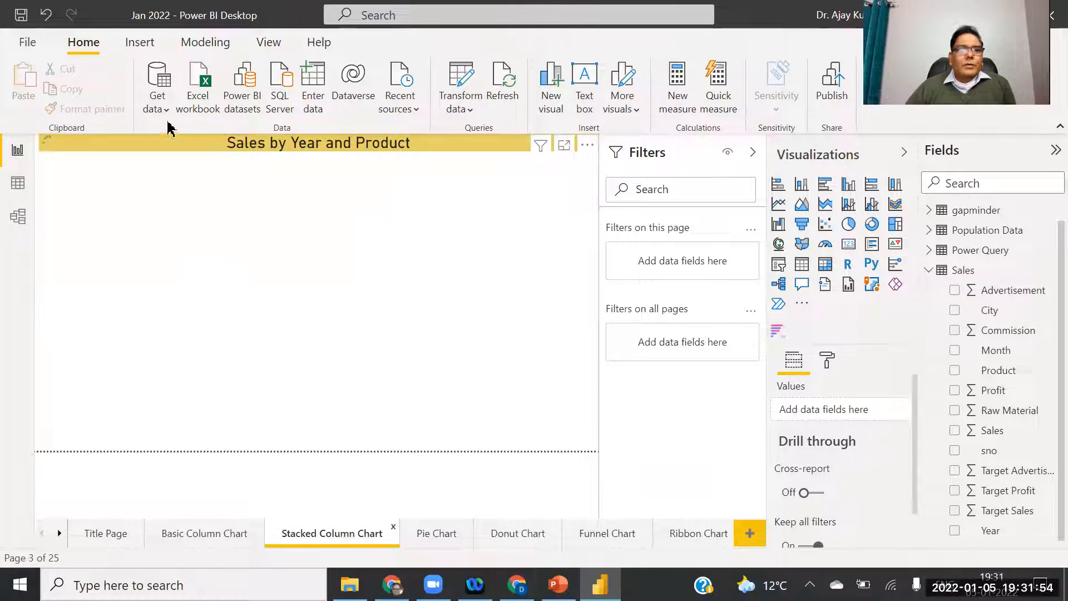
{"action": "left_click", "coordinate": [93, 195]}
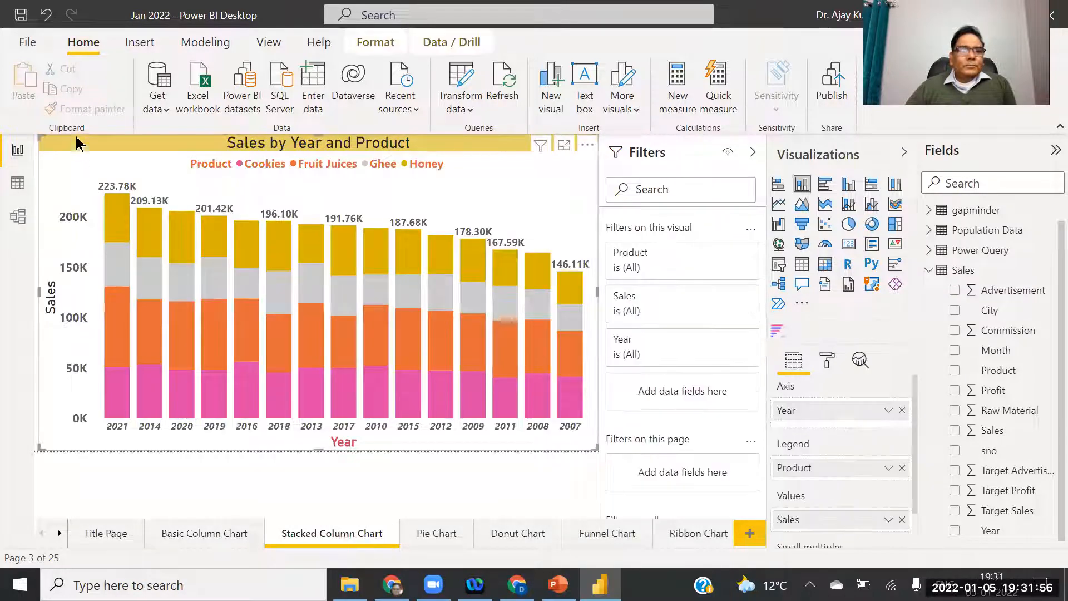
{"action": "left_click", "coordinate": [86, 109]}
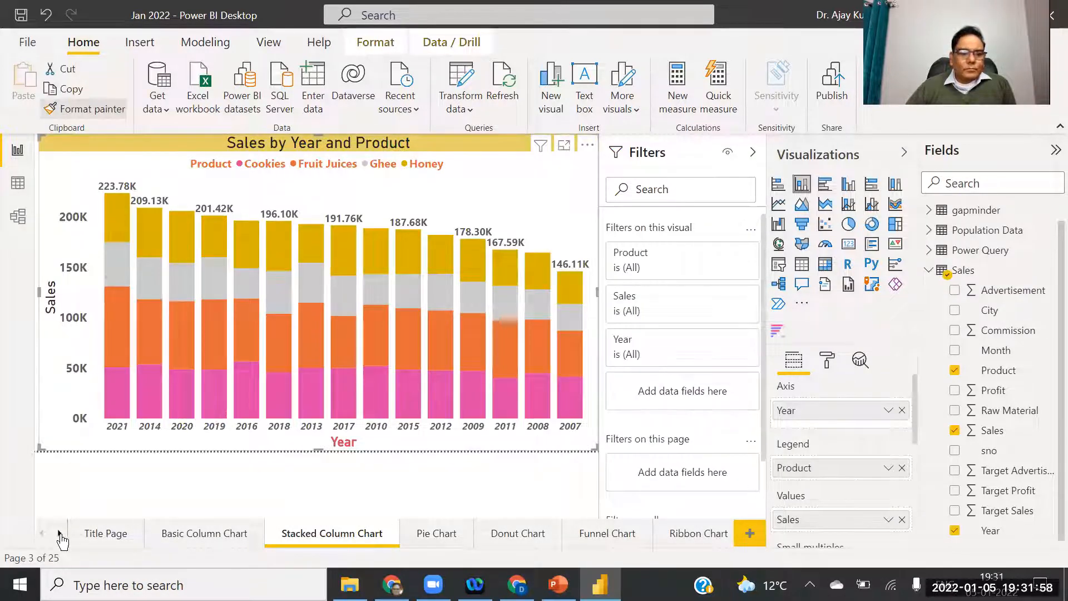
{"action": "left_click", "coordinate": [60, 534]}
{"action": "left_click", "coordinate": [59, 535]}
{"action": "left_click", "coordinate": [59, 534]}
{"action": "left_click", "coordinate": [59, 534]}
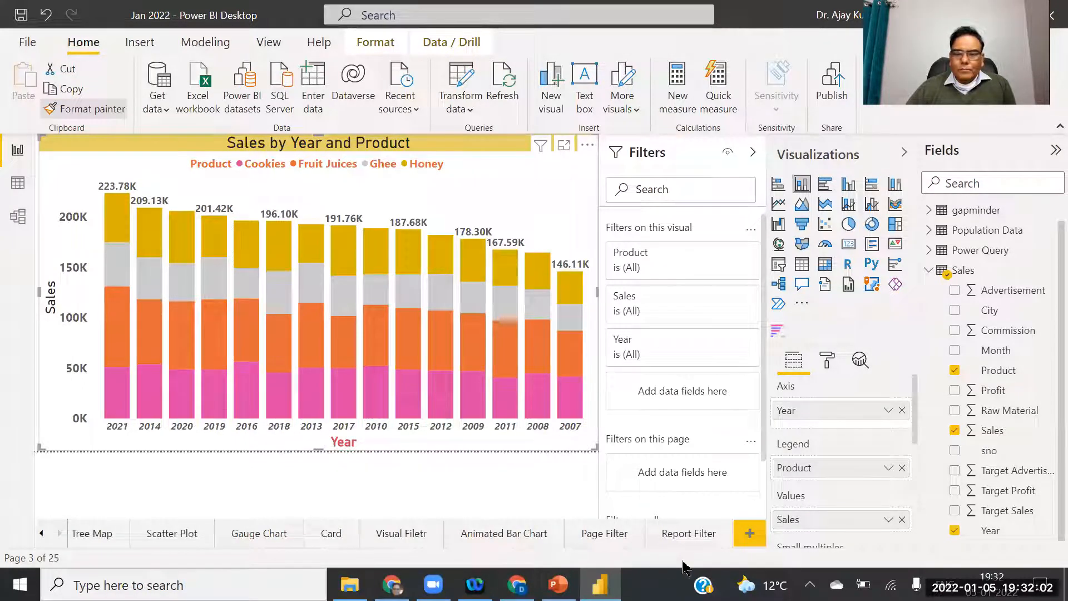
{"action": "left_click", "coordinate": [515, 535]}
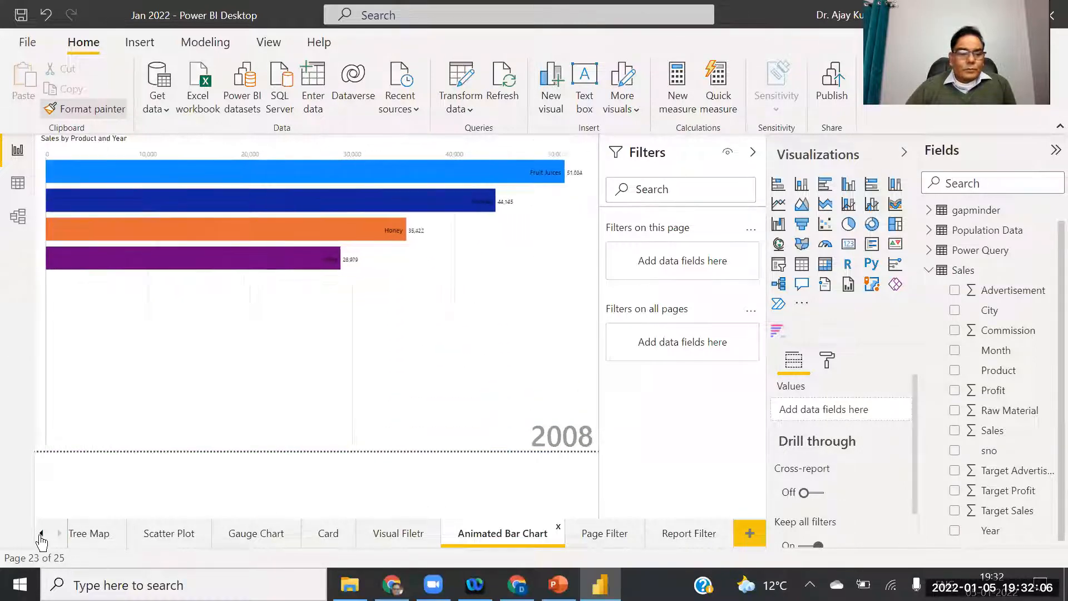
Copy the Basic Column Chart page's Sales by Product formatting onto the bar chart race.
{"action": "left_click", "coordinate": [42, 534]}
{"action": "left_click", "coordinate": [41, 535]}
{"action": "left_click", "coordinate": [41, 534]}
{"action": "left_click", "coordinate": [41, 534]}
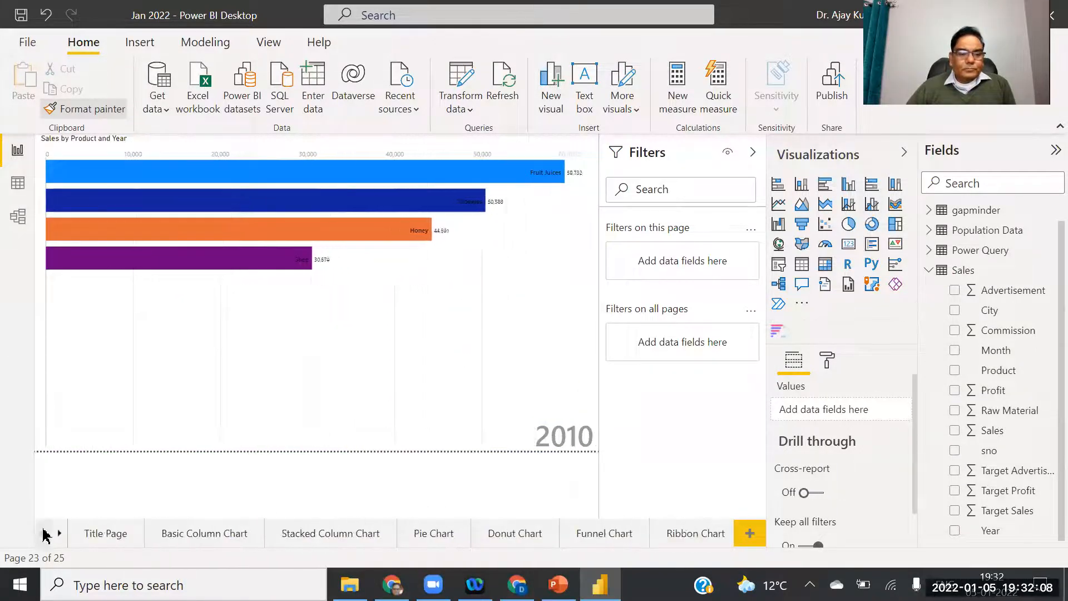
{"action": "left_click", "coordinate": [181, 533]}
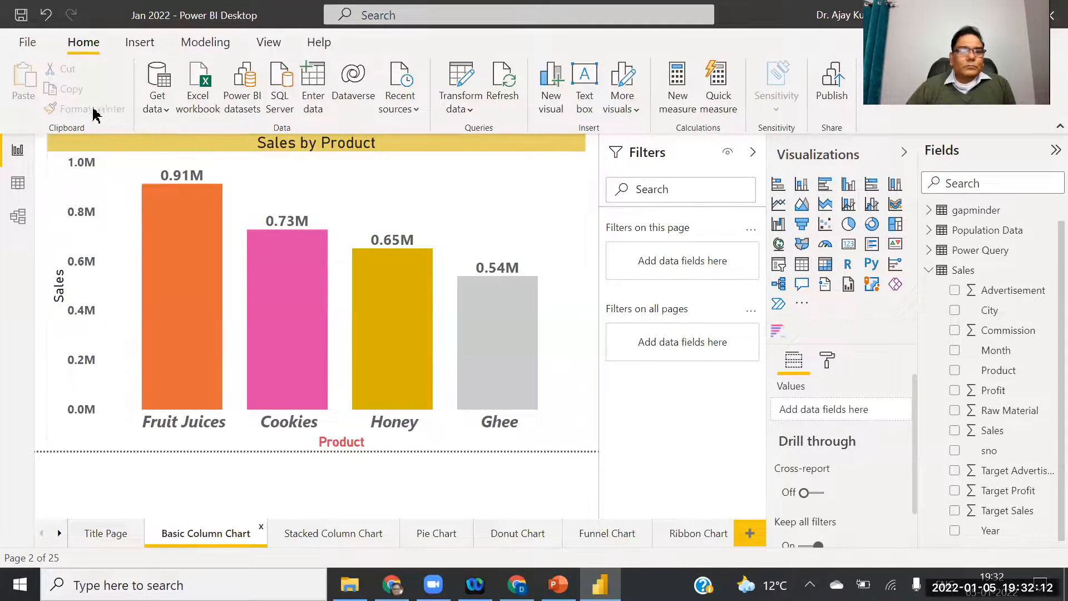
{"action": "left_click", "coordinate": [84, 150]}
{"action": "left_click", "coordinate": [85, 109]}
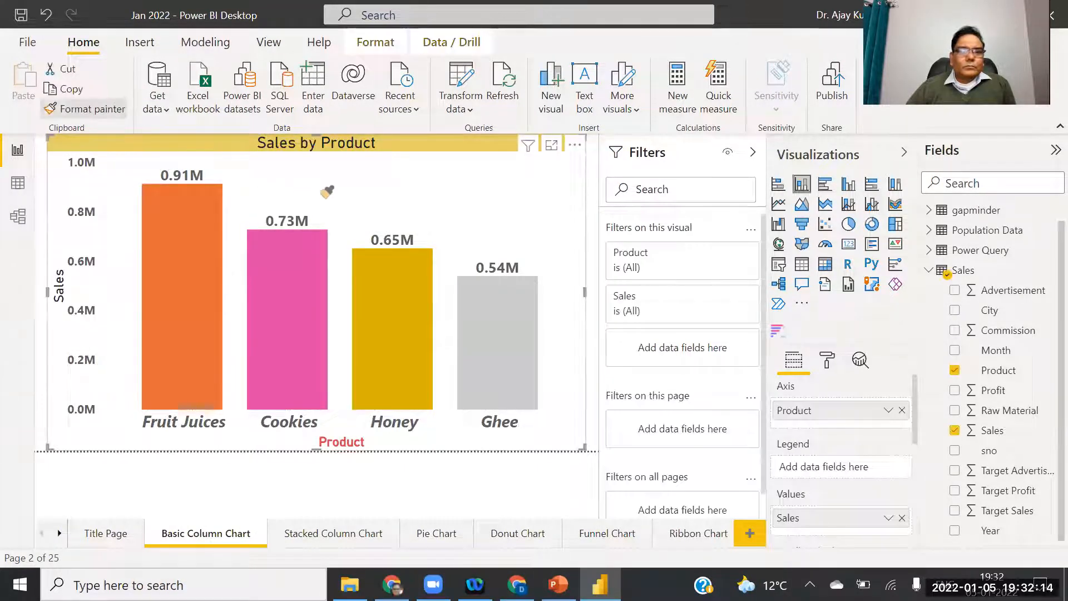
{"action": "left_click", "coordinate": [59, 534]}
{"action": "left_click", "coordinate": [59, 534]}
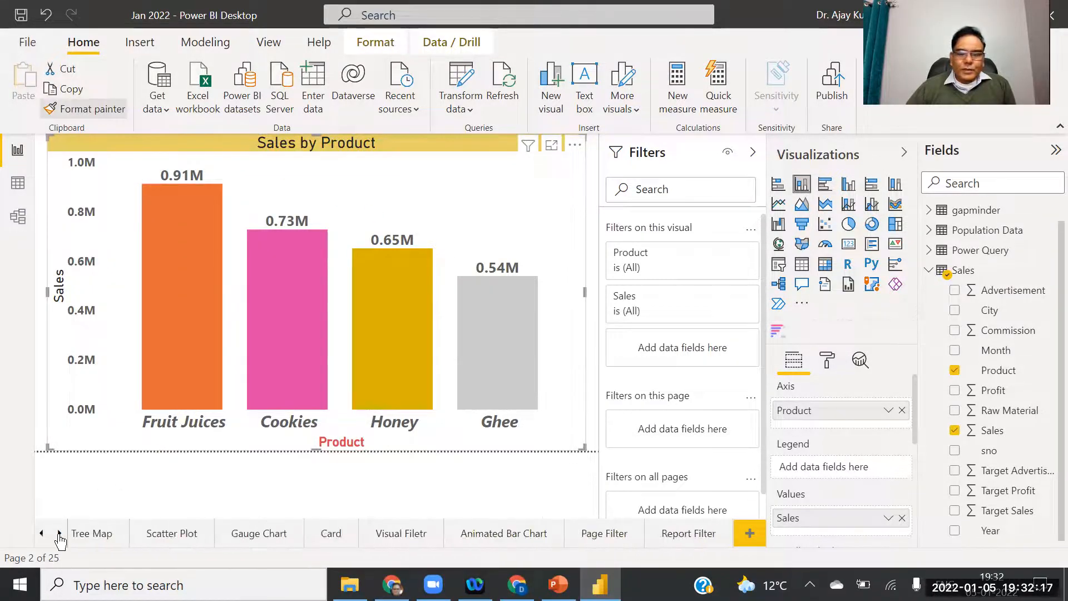
{"action": "left_click", "coordinate": [504, 531]}
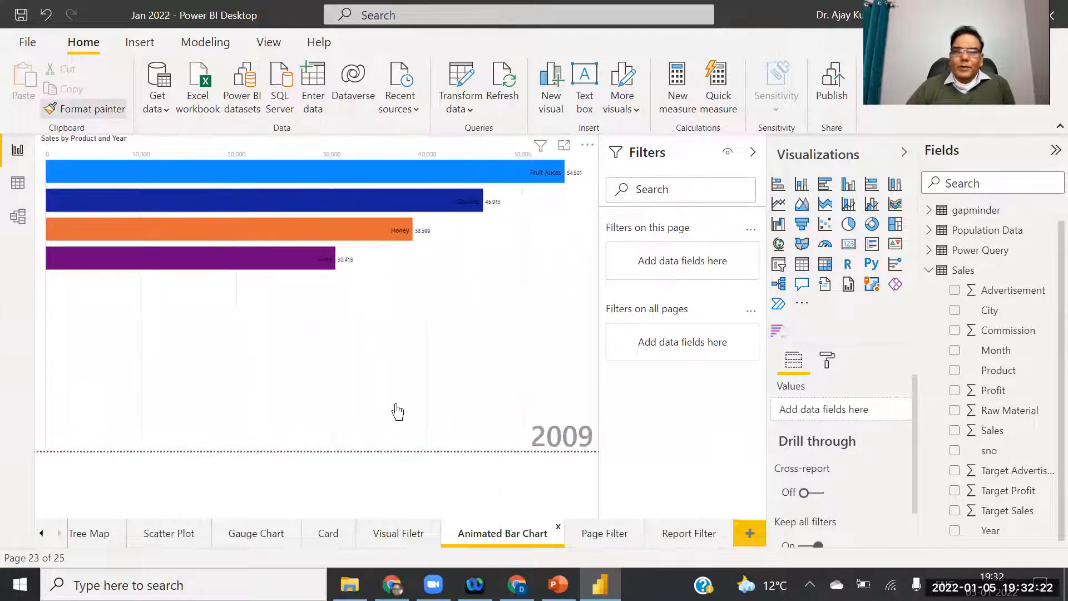
{"action": "left_click", "coordinate": [410, 382]}
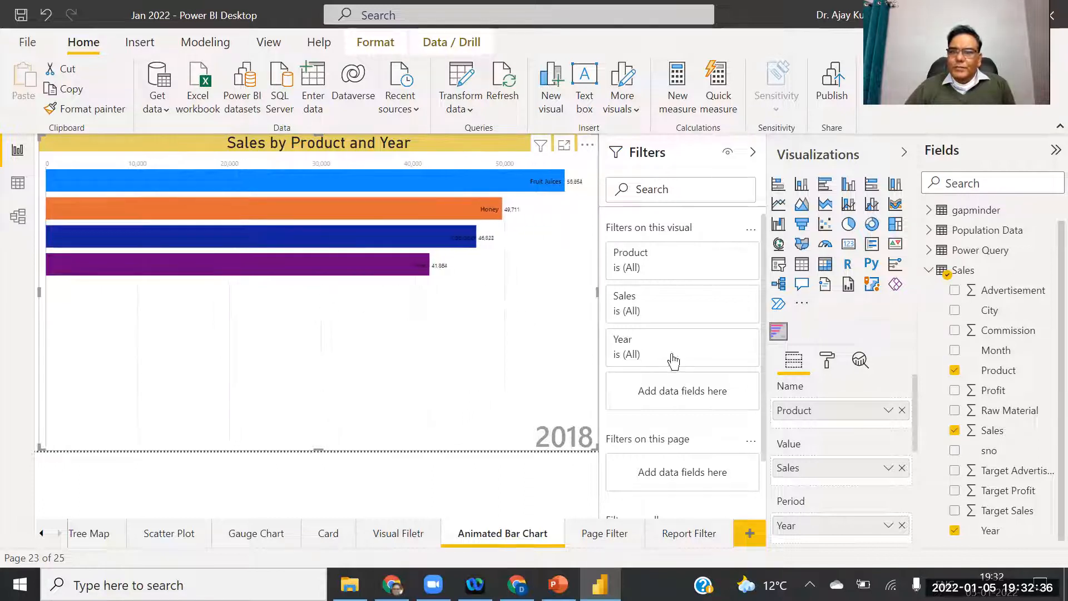
In the bar chart race's format settings, change the animation duration to 6000.
{"action": "left_click", "coordinate": [828, 359]}
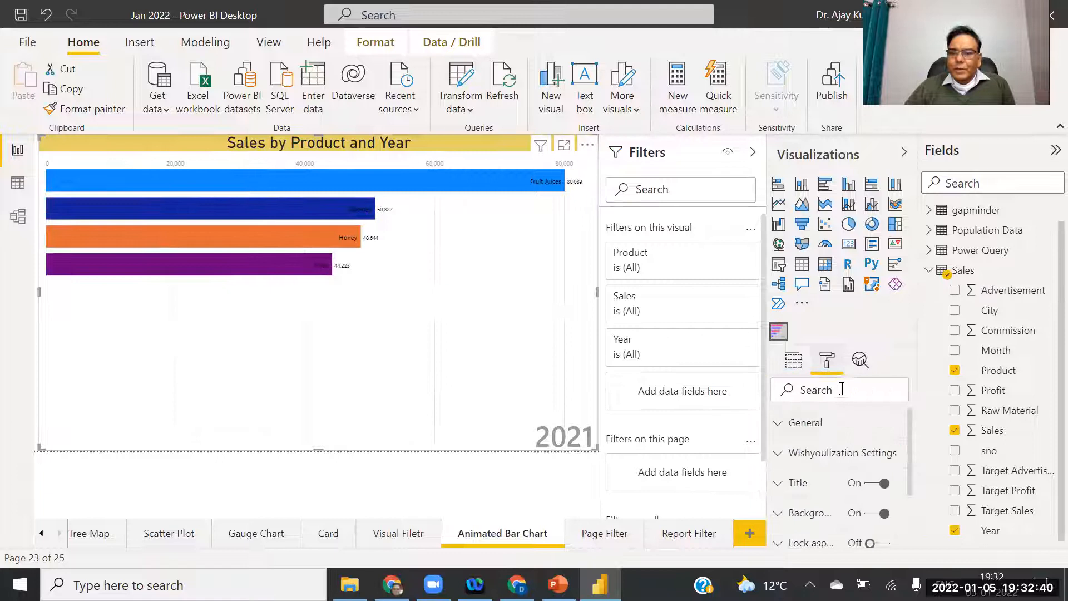
{"action": "left_click", "coordinate": [779, 454]}
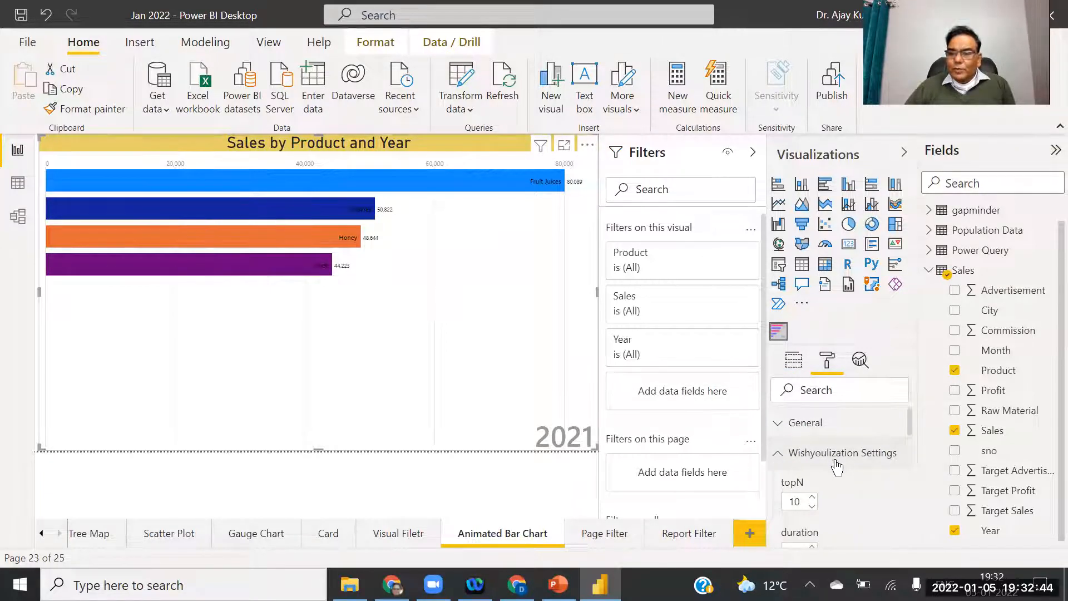
{"action": "left_click_drag", "start_coordinate": [910, 423], "coordinate": [911, 443]}
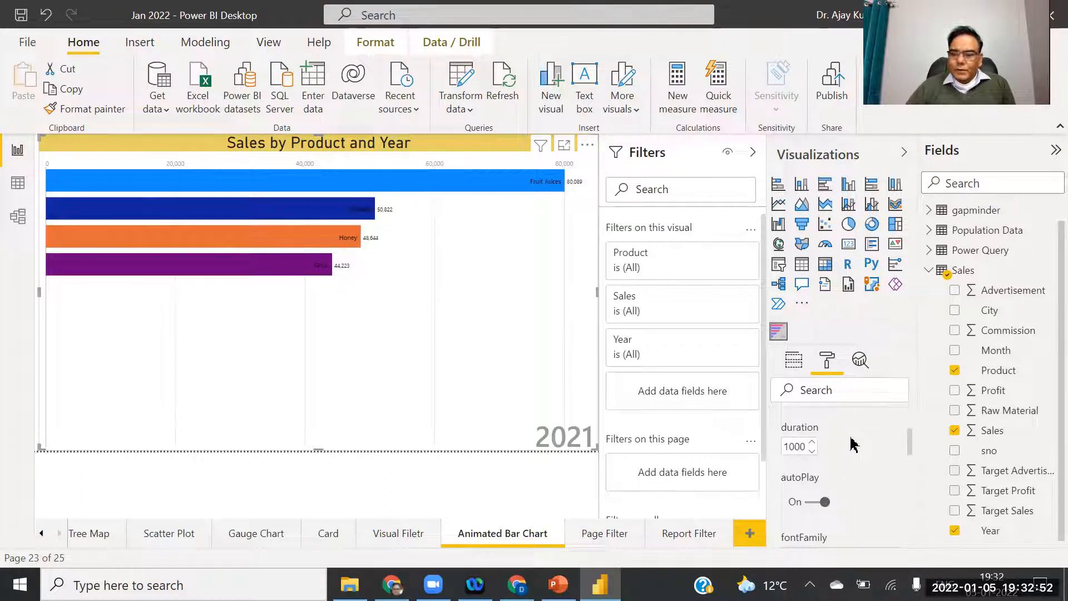
{"action": "key", "text": "BackSpace"}
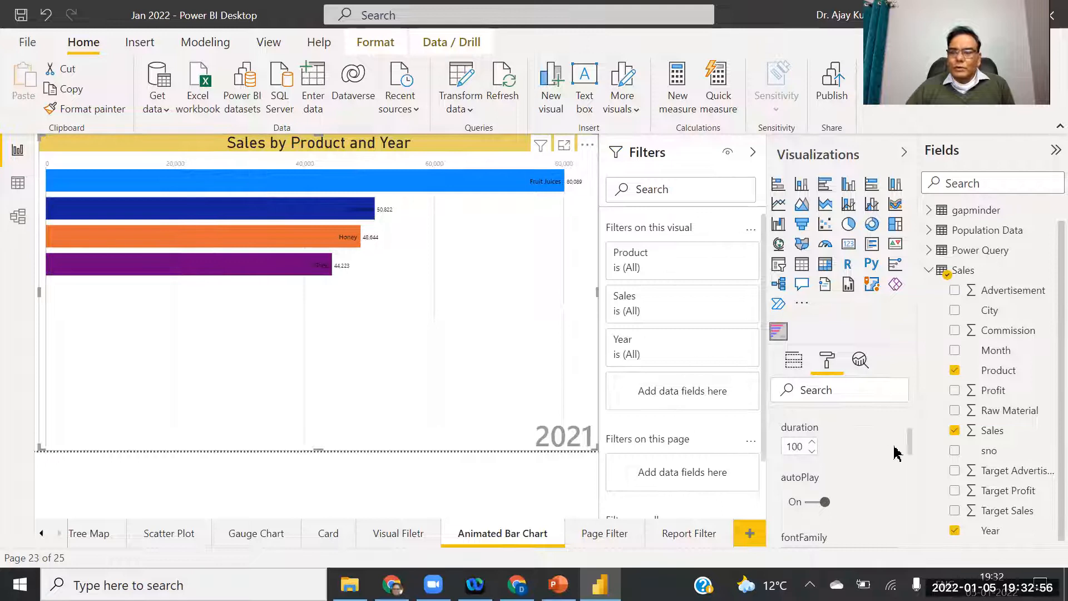
{"action": "key", "text": "BackSpace"}
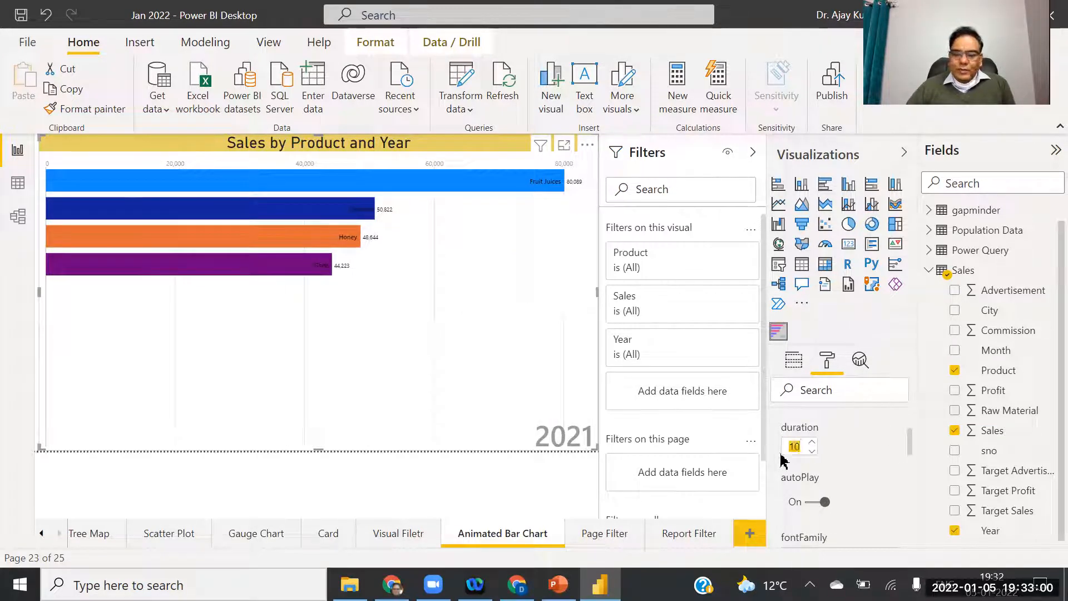
{"action": "key", "text": "BackSpace"}
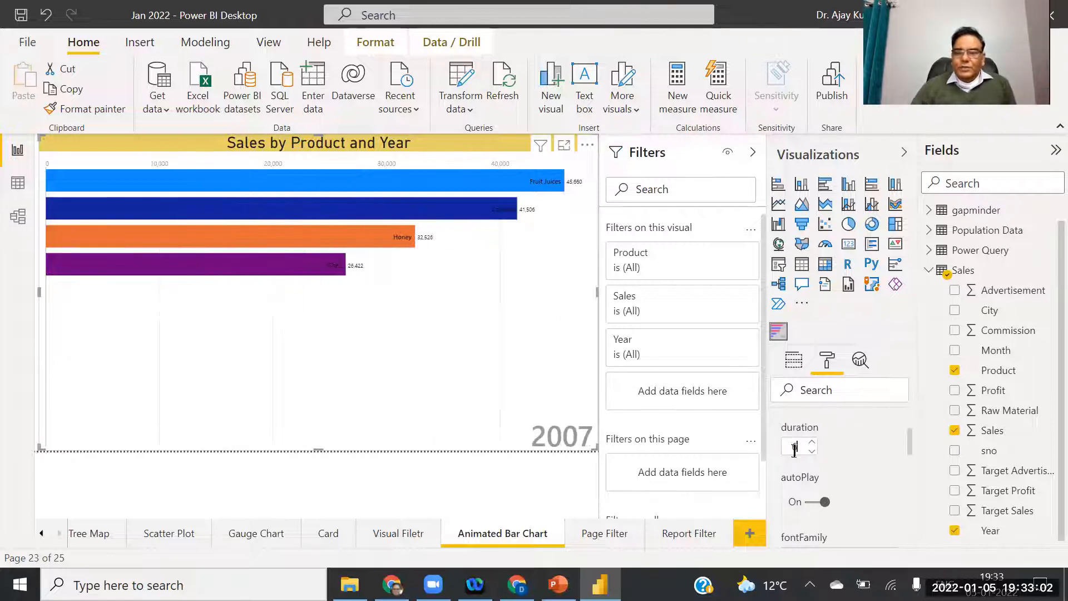
{"action": "key", "text": "BackSpace"}
{"action": "type", "text": "6000"}
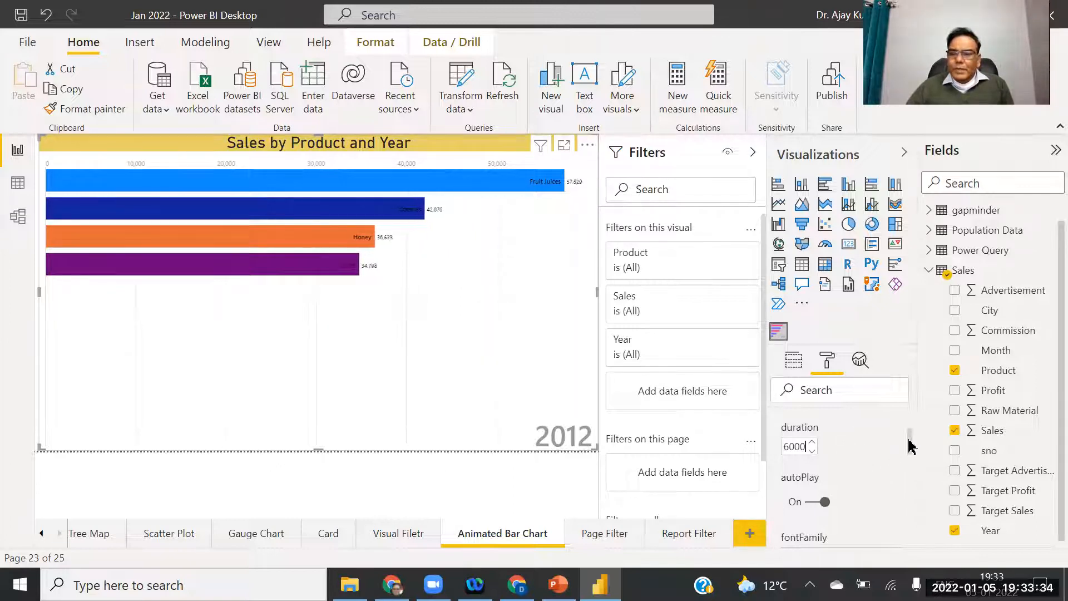
Raise the bar chart race's label font size step by step to 32.
{"action": "mouse_move", "coordinate": [911, 448]}
{"action": "left_mouse_down"}
{"action": "mouse_move", "coordinate": [915, 475]}
{"action": "mouse_move", "coordinate": [918, 406]}
{"action": "mouse_move", "coordinate": [928, 459]}
{"action": "mouse_move", "coordinate": [909, 461]}
{"action": "left_mouse_up"}
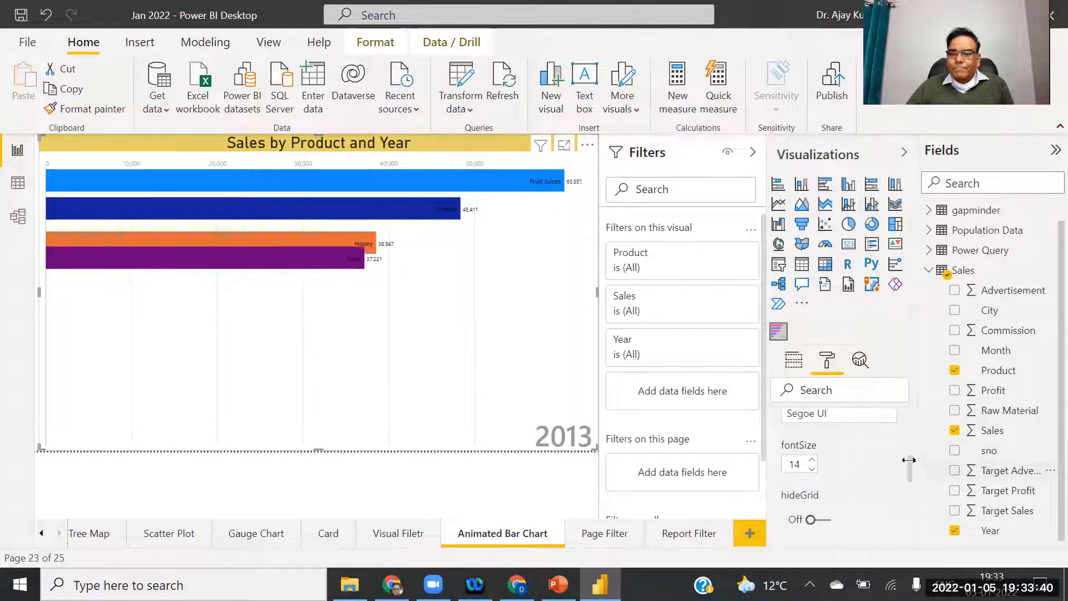
{"action": "left_click", "coordinate": [812, 462]}
{"action": "left_click", "coordinate": [812, 462]}
{"action": "left_click", "coordinate": [812, 463]}
{"action": "left_click", "coordinate": [813, 461]}
{"action": "left_click", "coordinate": [812, 462]}
{"action": "left_click", "coordinate": [812, 462]}
{"action": "left_click", "coordinate": [812, 461]}
{"action": "left_click", "coordinate": [812, 462]}
{"action": "left_click", "coordinate": [812, 461]}
{"action": "left_click", "coordinate": [812, 461]}
{"action": "left_click", "coordinate": [813, 462]}
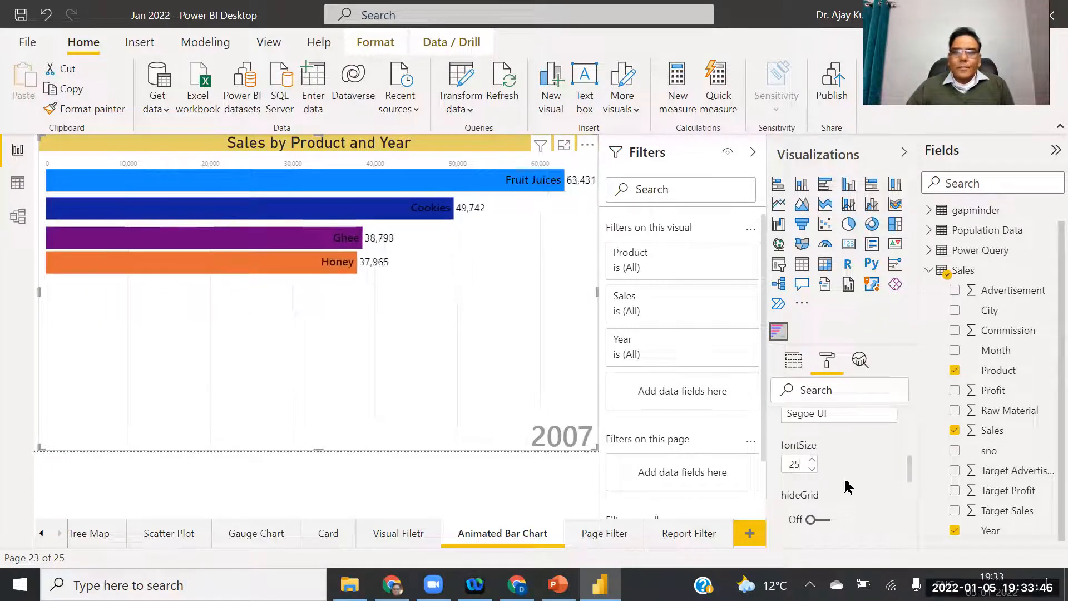
{"action": "left_click", "coordinate": [812, 461]}
{"action": "left_click", "coordinate": [813, 462]}
{"action": "left_click", "coordinate": [812, 461]}
{"action": "left_click", "coordinate": [812, 462]}
{"action": "left_click", "coordinate": [813, 461]}
{"action": "left_click", "coordinate": [813, 461]}
{"action": "left_click", "coordinate": [812, 461]}
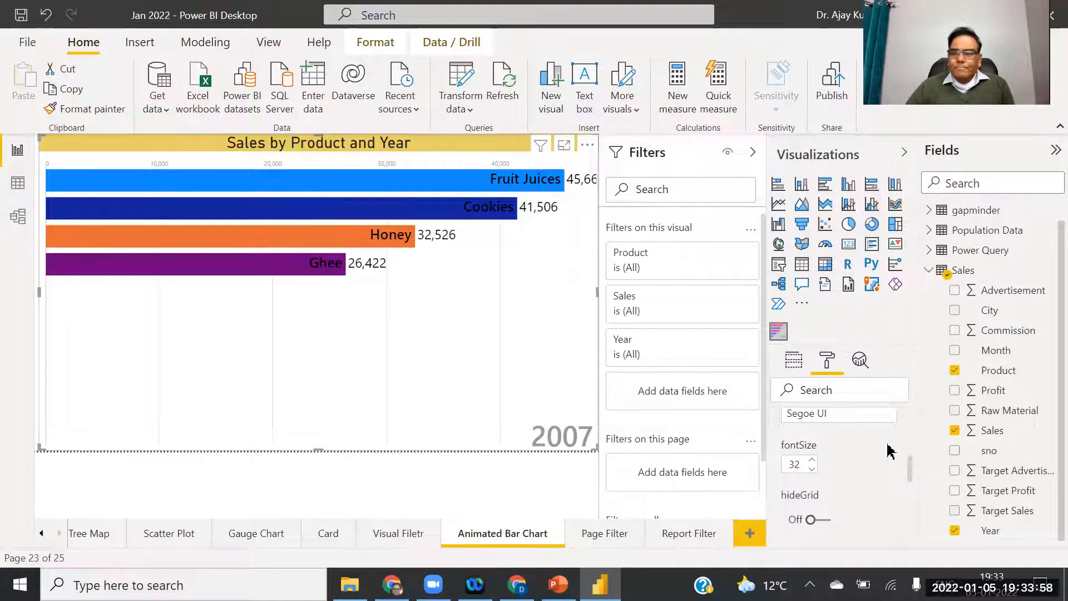
{"action": "left_click_drag", "start_coordinate": [909, 467], "coordinate": [909, 337]}
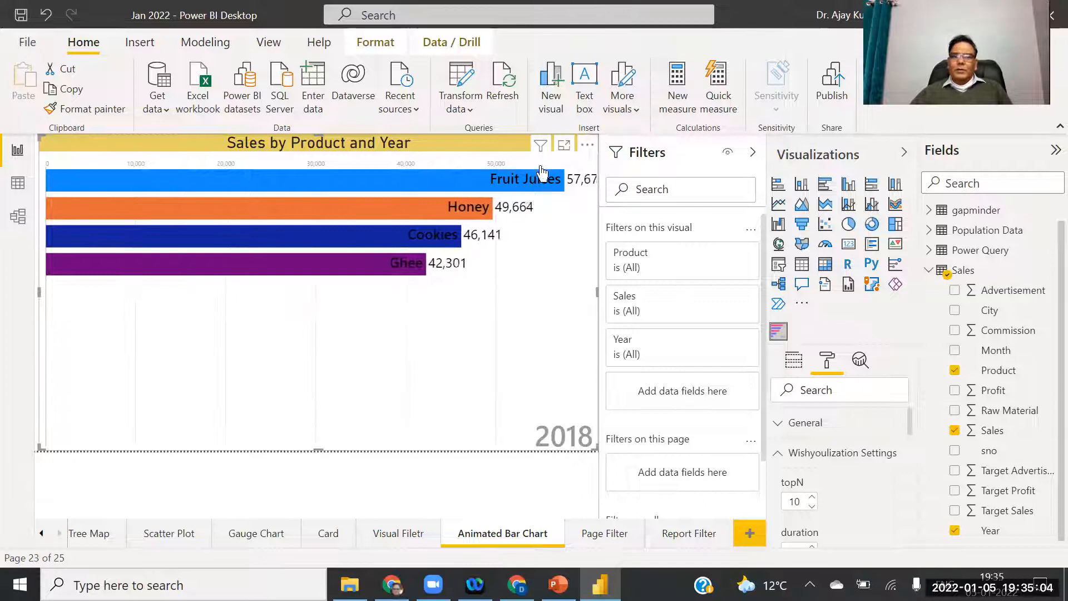
Search the Power BI visuals gallery for 'animated'.
{"action": "left_click", "coordinate": [802, 308]}
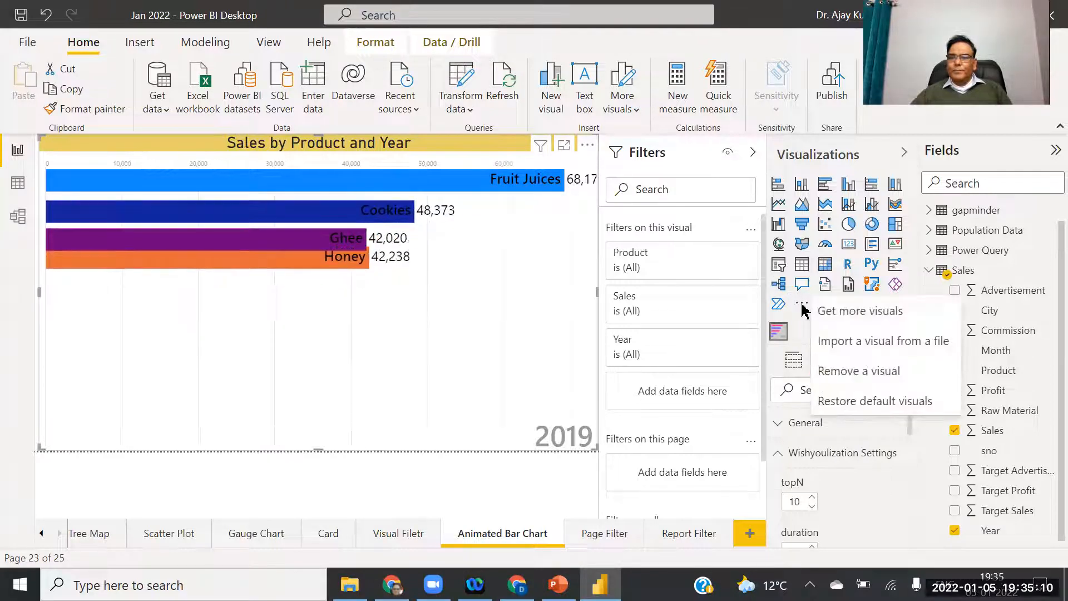
{"action": "left_click", "coordinate": [855, 318]}
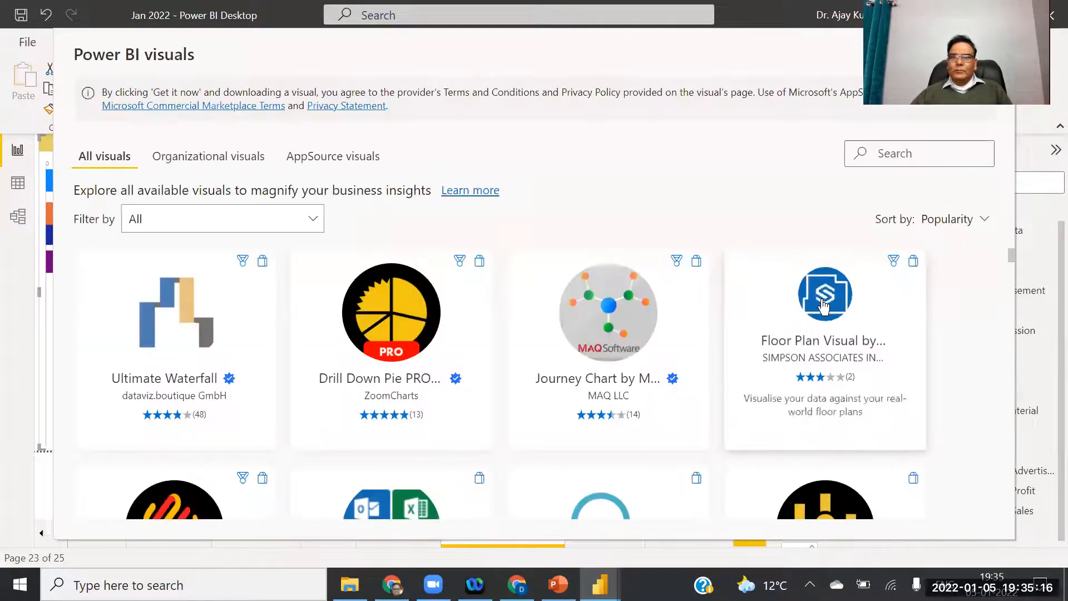
{"action": "left_click", "coordinate": [903, 153]}
{"action": "type", "text": "animated"}
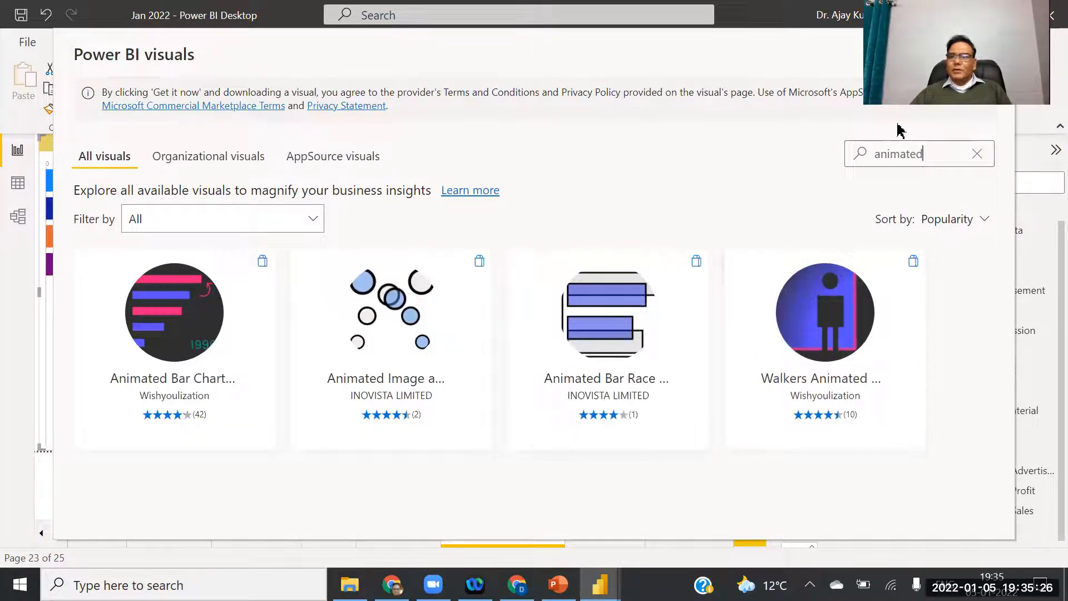
{"action": "left_click_drag", "start_coordinate": [924, 63], "coordinate": [905, 40]}
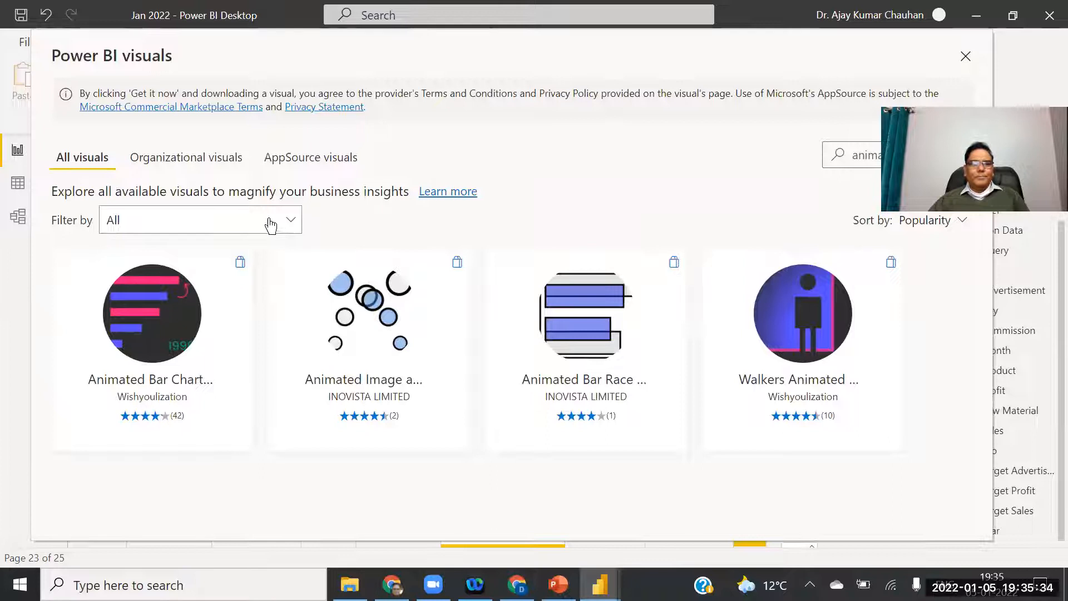
Keep all categories and view the Walkers Animated Pictogram details from the results.
{"action": "left_click", "coordinate": [287, 225]}
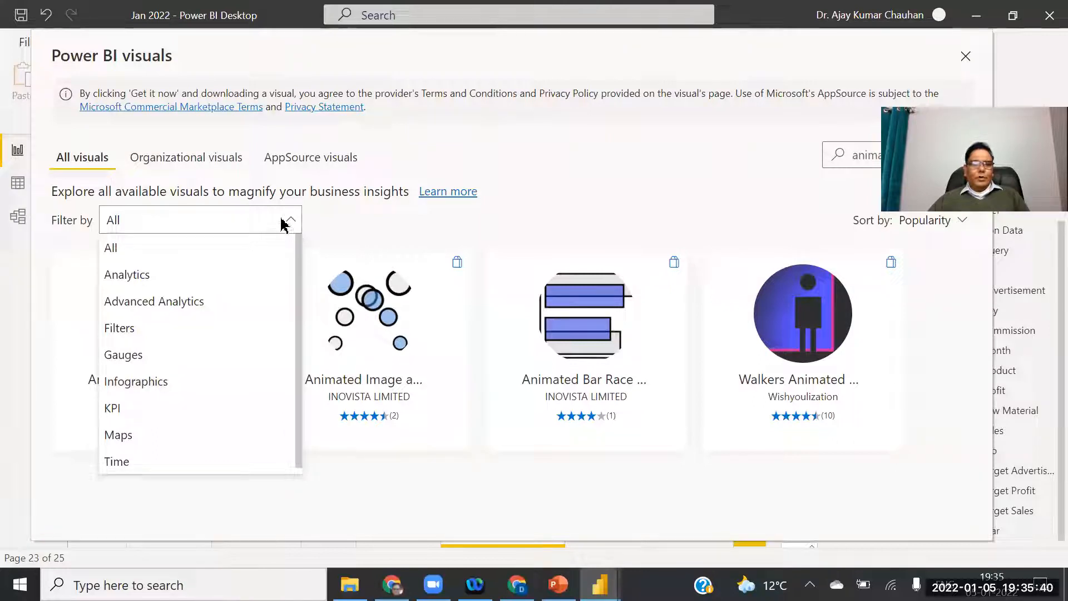
{"action": "left_click", "coordinate": [283, 224]}
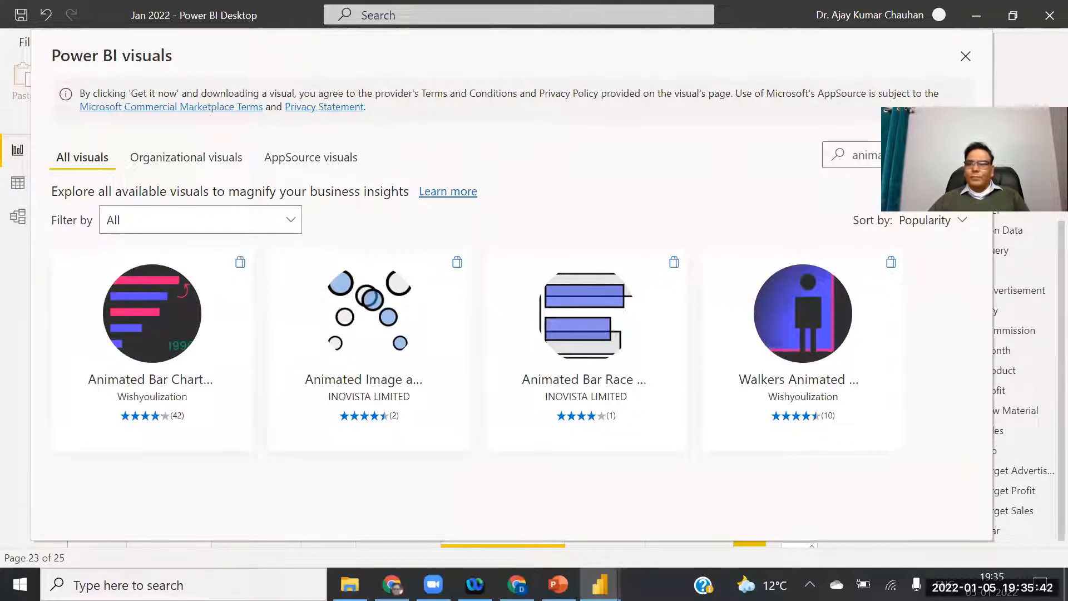
{"action": "left_click_drag", "start_coordinate": [976, 168], "coordinate": [958, 69]}
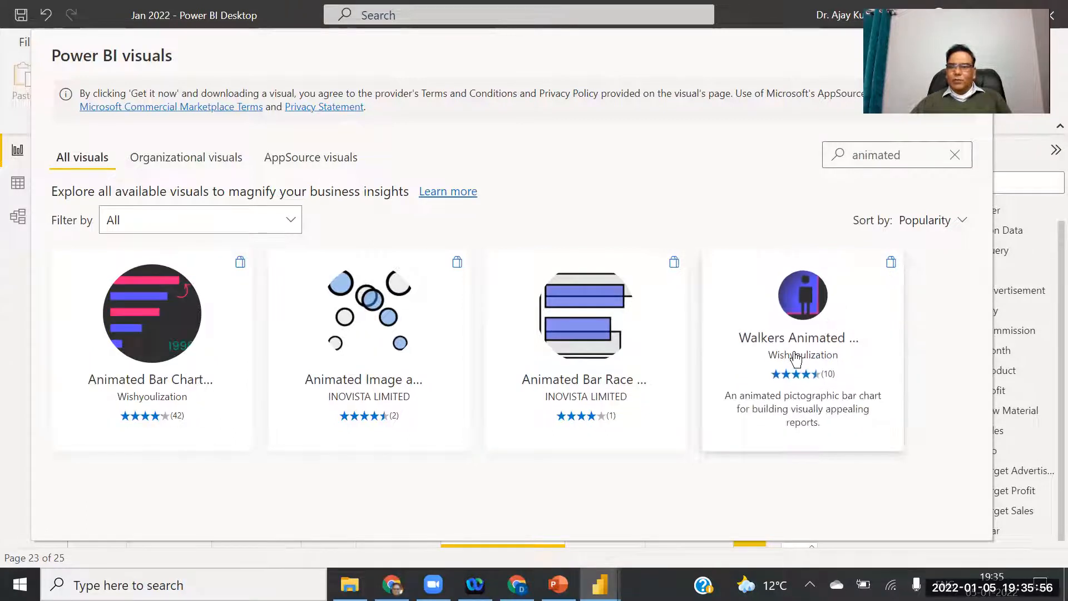
{"action": "left_click", "coordinate": [802, 305]}
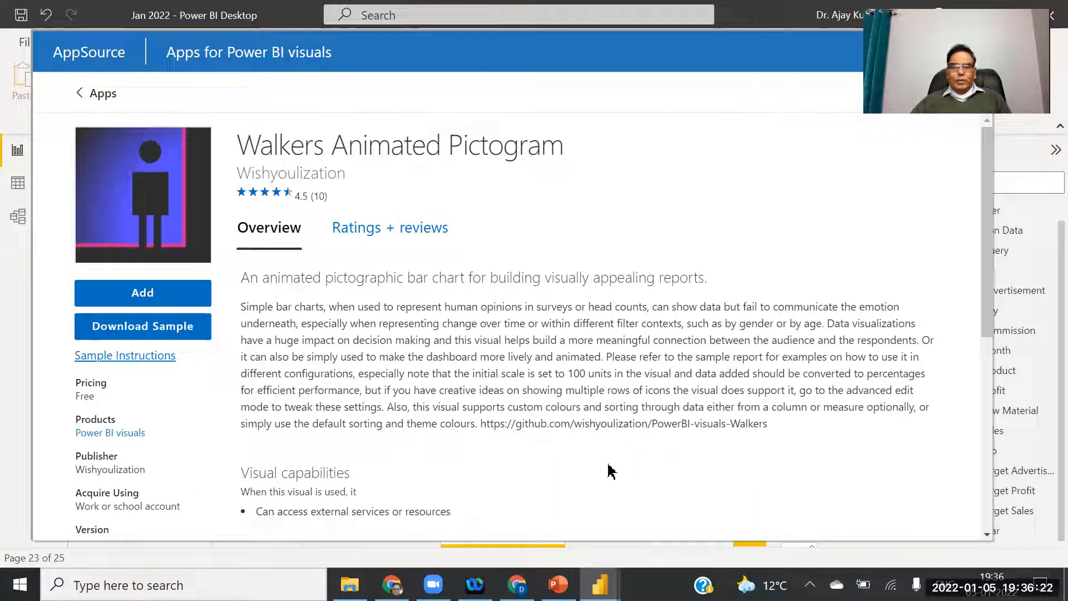
Scroll through the pictogram's AppSource page, then go back to the 'animated' search results.
{"action": "left_click_drag", "start_coordinate": [985, 245], "coordinate": [1005, 453]}
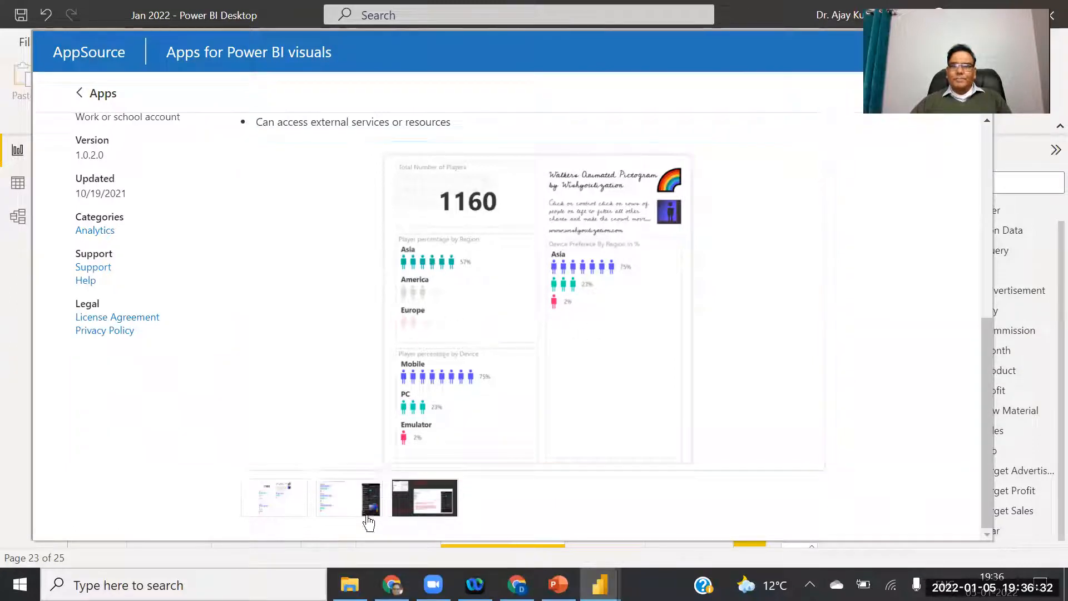
{"action": "left_click_drag", "start_coordinate": [991, 433], "coordinate": [990, 427]}
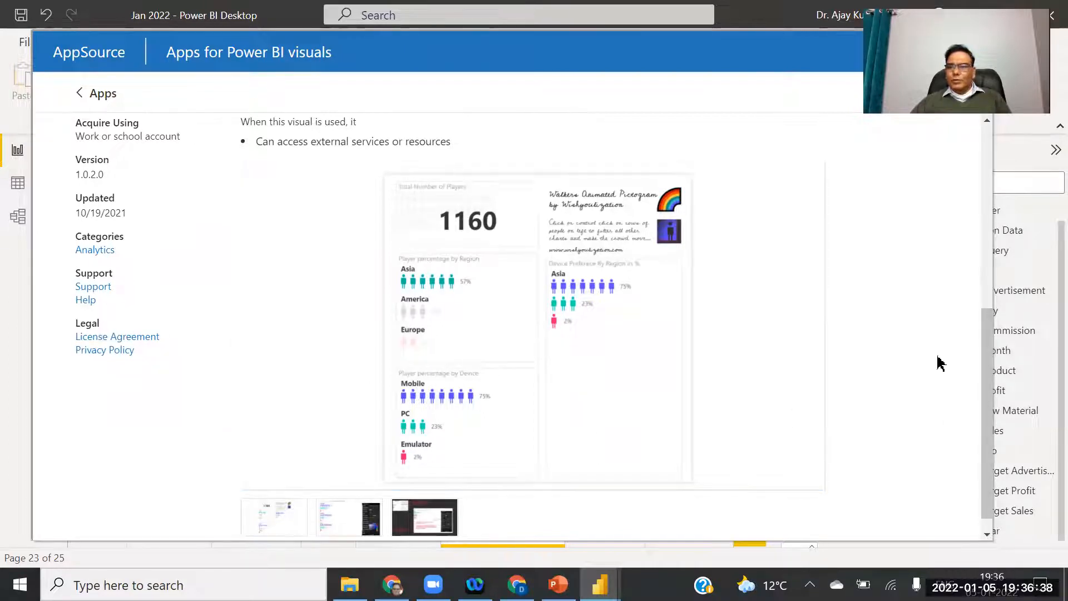
{"action": "left_click_drag", "start_coordinate": [992, 398], "coordinate": [978, 174]}
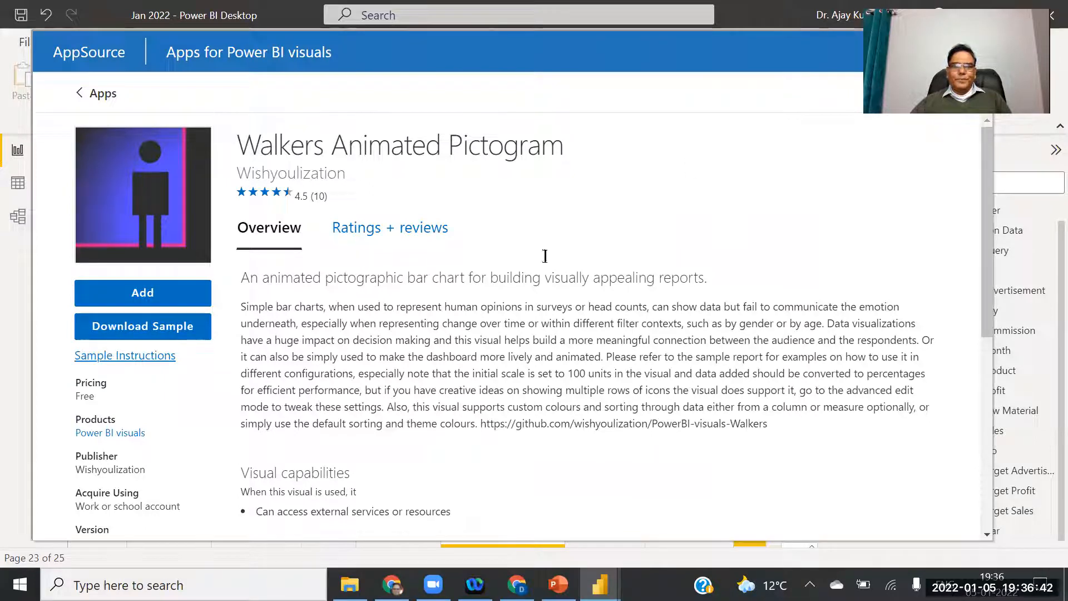
{"action": "left_click_drag", "start_coordinate": [706, 78], "coordinate": [661, 169]}
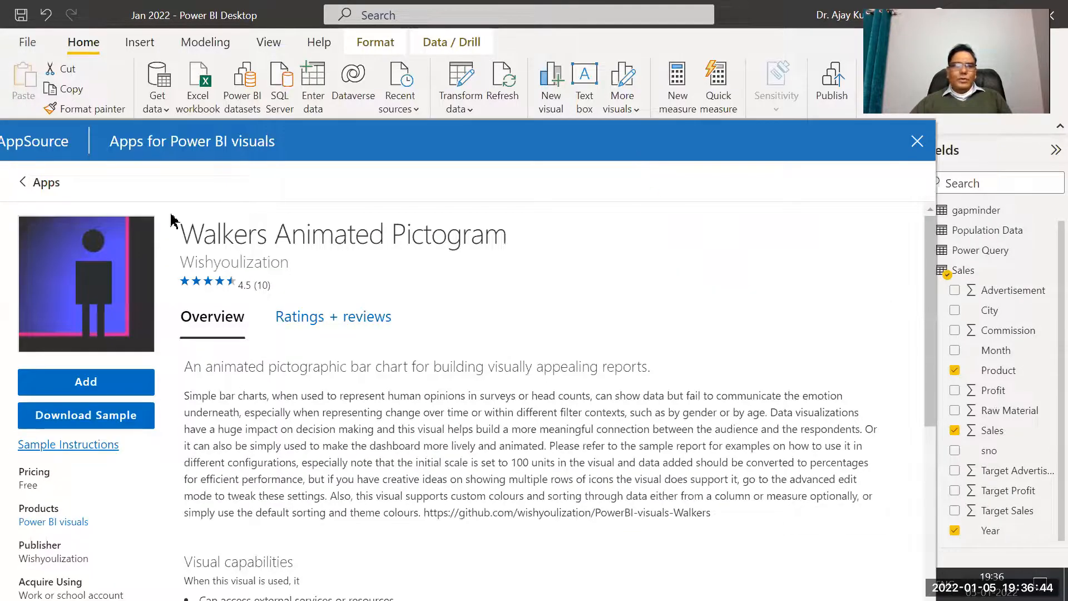
{"action": "left_click", "coordinate": [40, 182]}
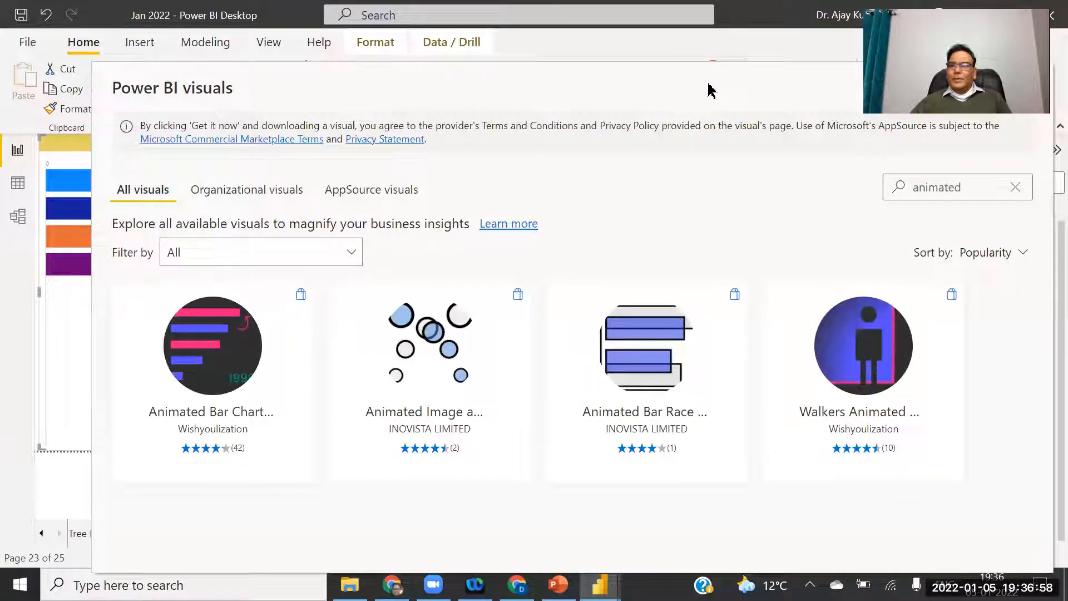
Close the visuals gallery and switch to the PowerPoint Animated Bar Chart Race slide.
{"action": "left_click", "coordinate": [929, 146]}
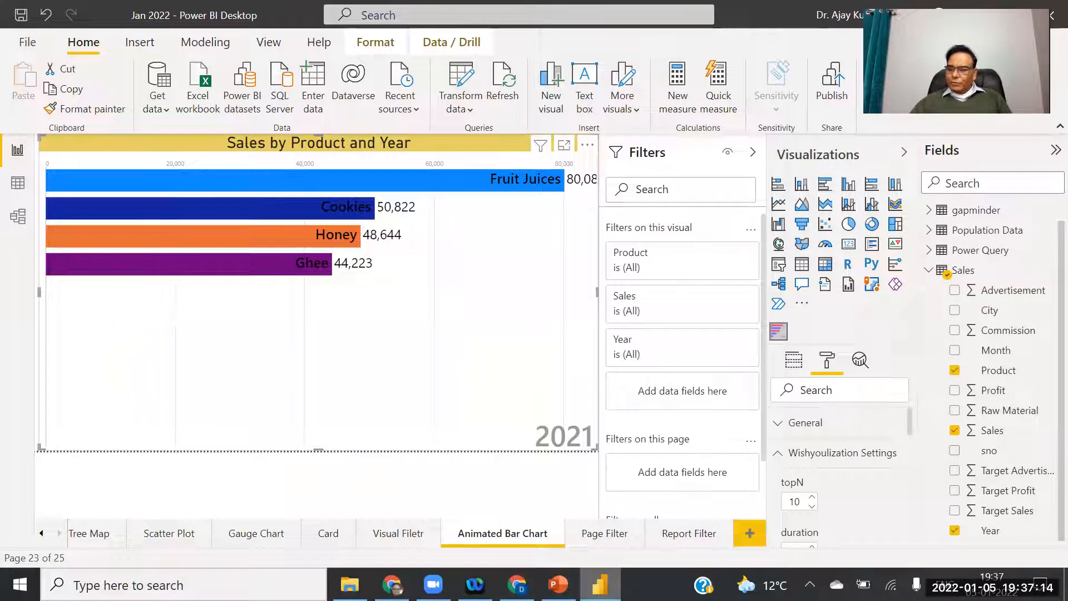
{"action": "mouse_move", "coordinate": [607, 585]}
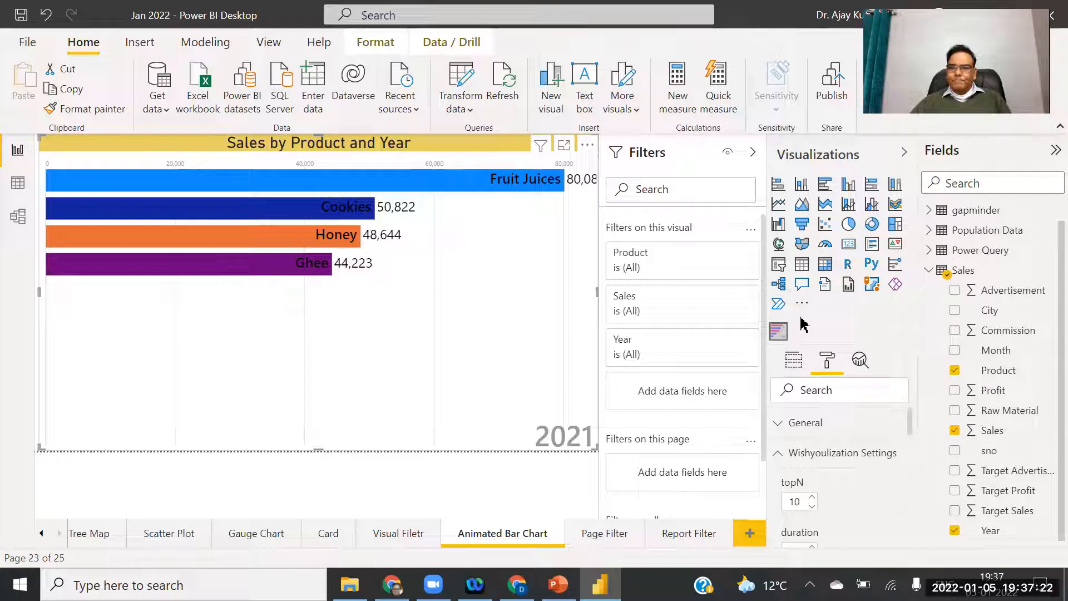
{"action": "key", "text": "alt+Tab"}
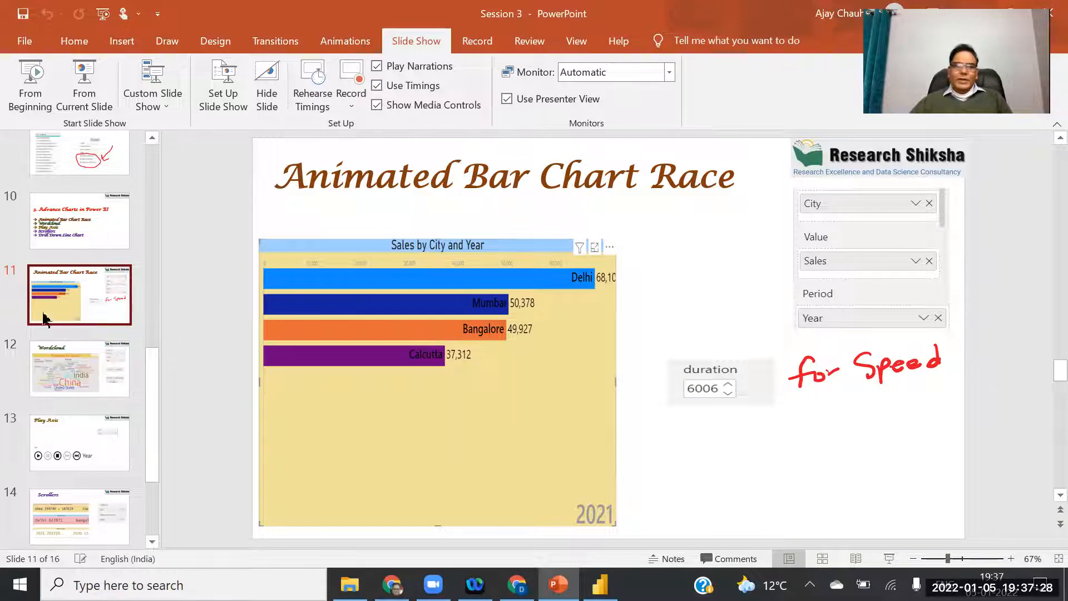
View slide 12, the population-by-country Wordcloud slide, then return to Power BI.
{"action": "left_click", "coordinate": [78, 376]}
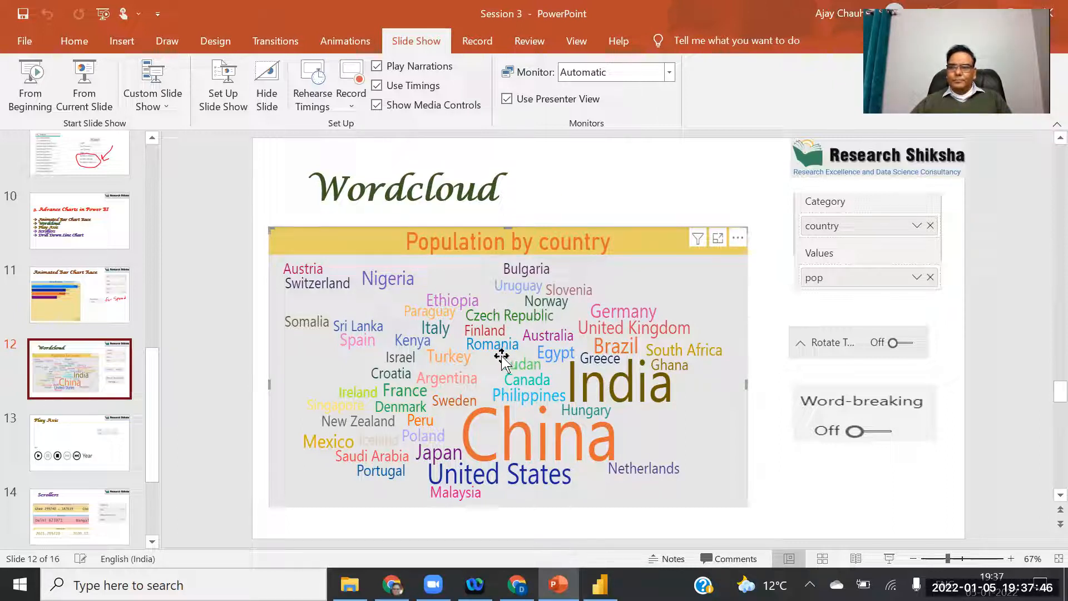
{"action": "left_click", "coordinate": [600, 584]}
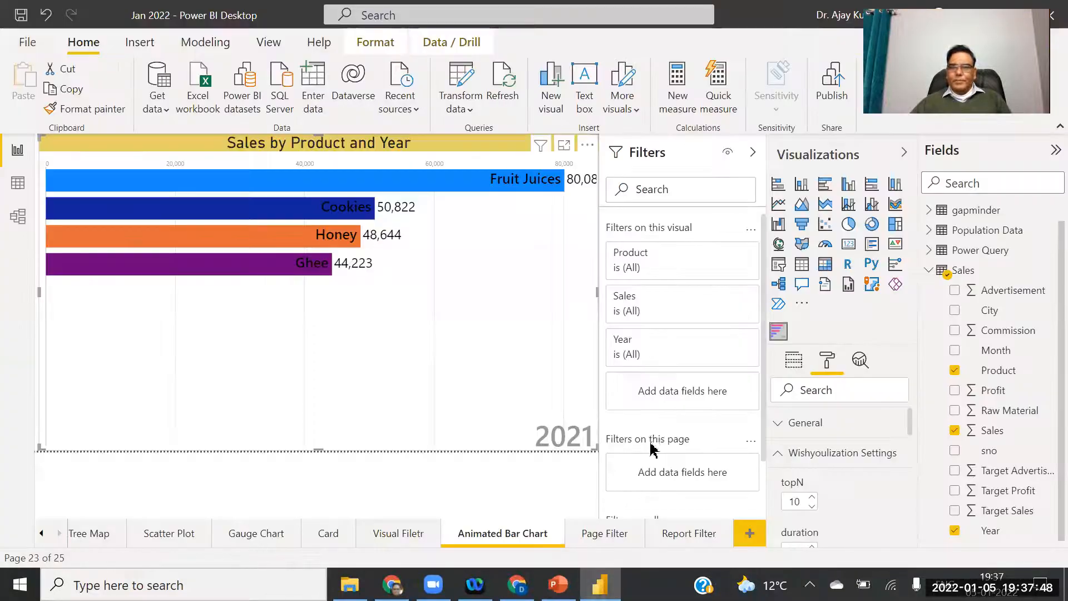
Search the visuals gallery for 'word' and add the Word Cloud visual to the report.
{"action": "left_click", "coordinate": [804, 306]}
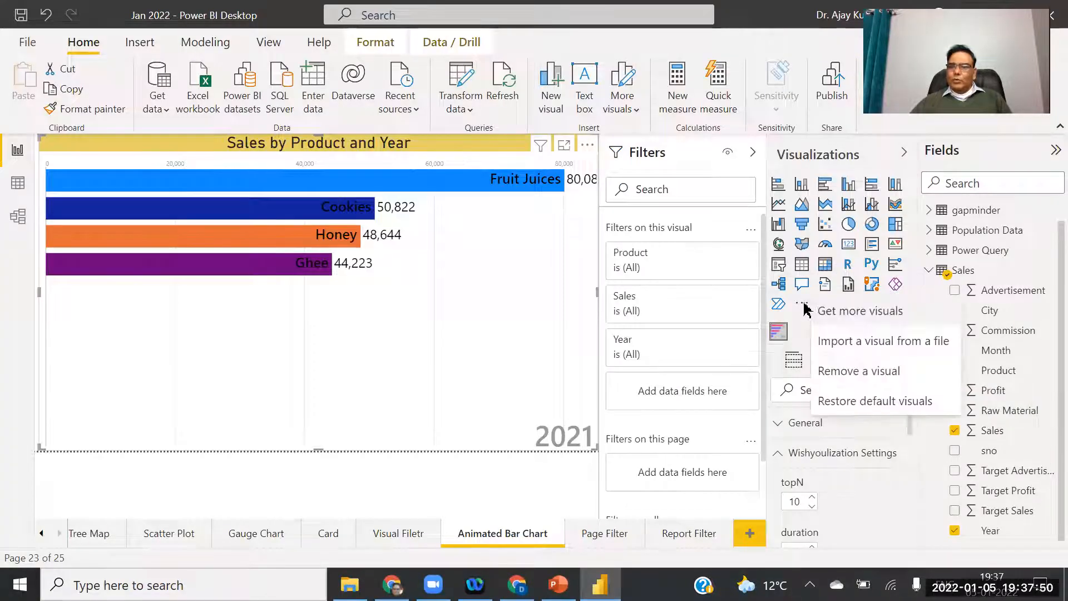
{"action": "left_click", "coordinate": [846, 311]}
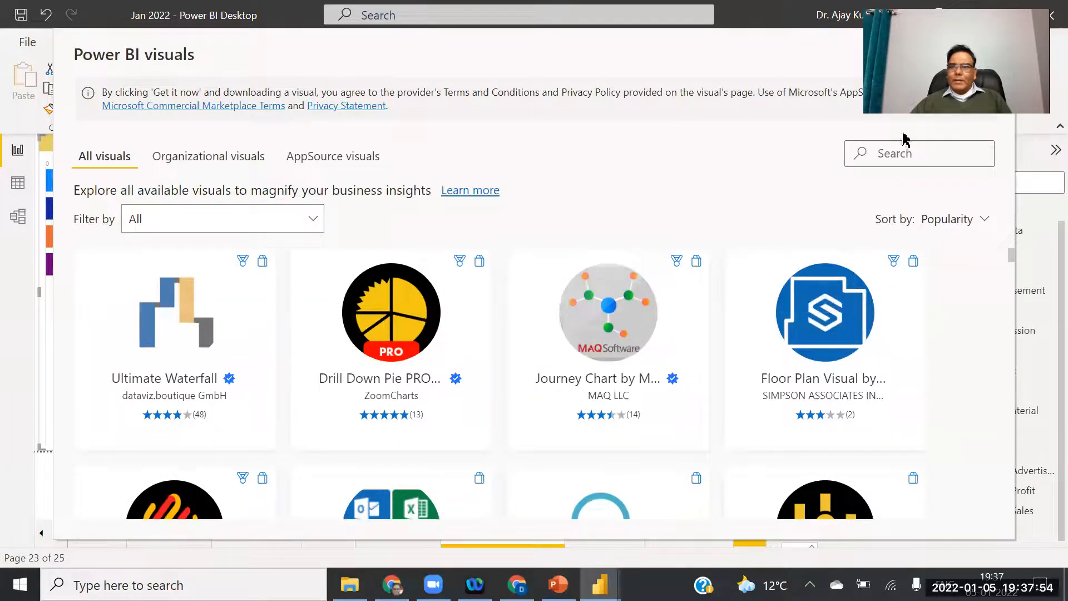
{"action": "left_click", "coordinate": [897, 153]}
{"action": "type", "text": "word"}
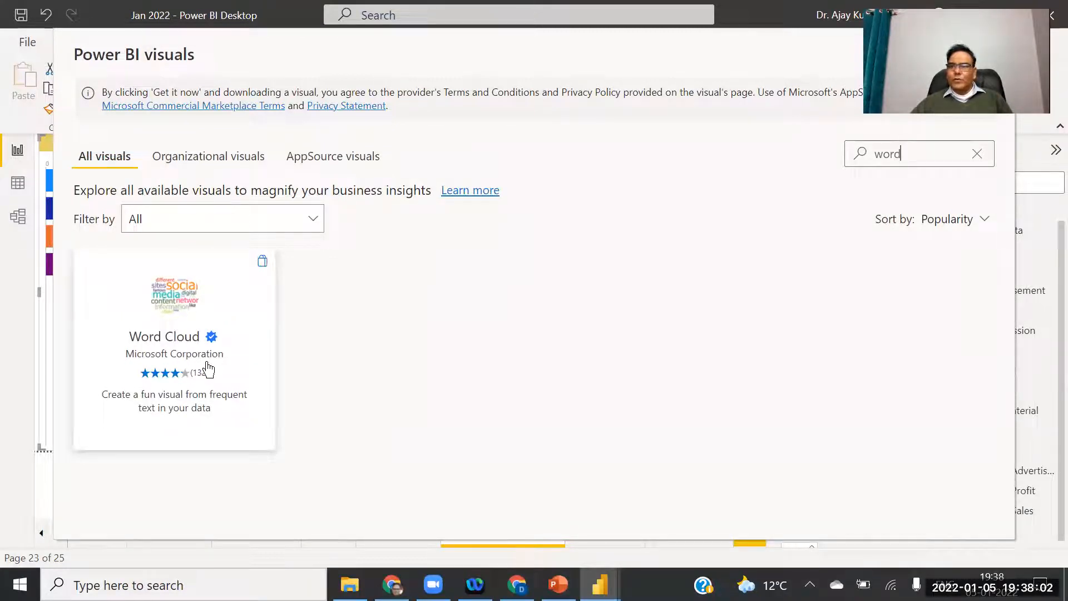
{"action": "left_click", "coordinate": [182, 325]}
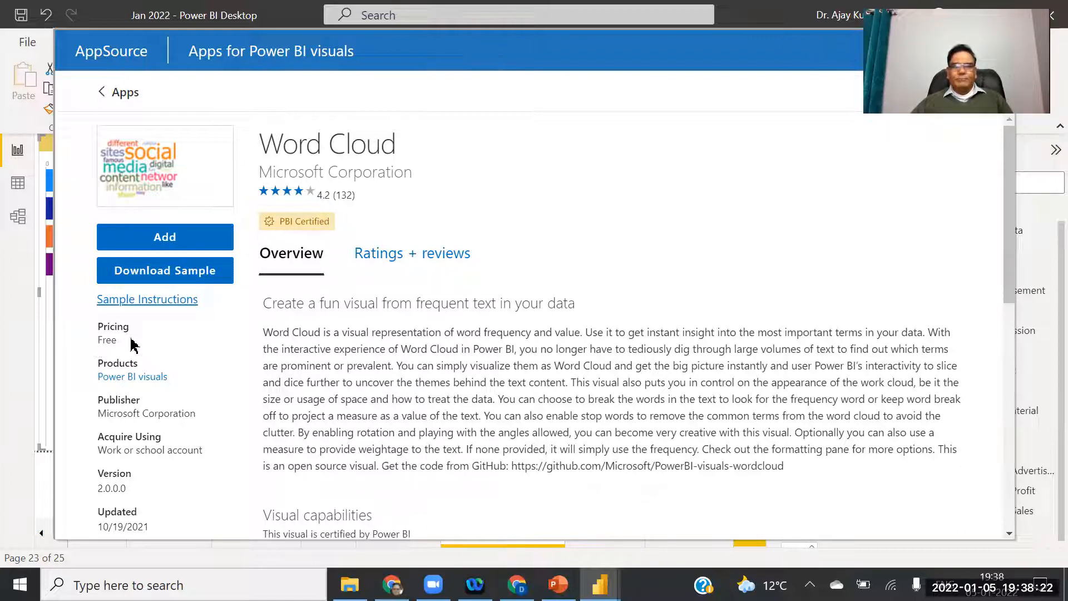
{"action": "left_click", "coordinate": [165, 239]}
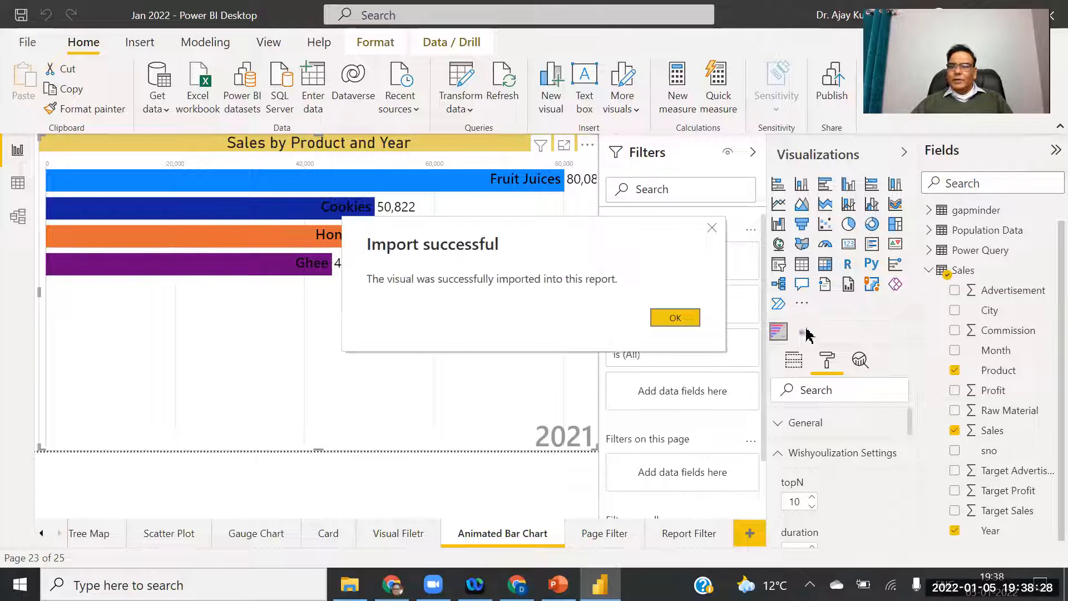
Dismiss the import confirmation and move through the Page Filter and Report Filter pages.
{"action": "left_click", "coordinate": [675, 317]}
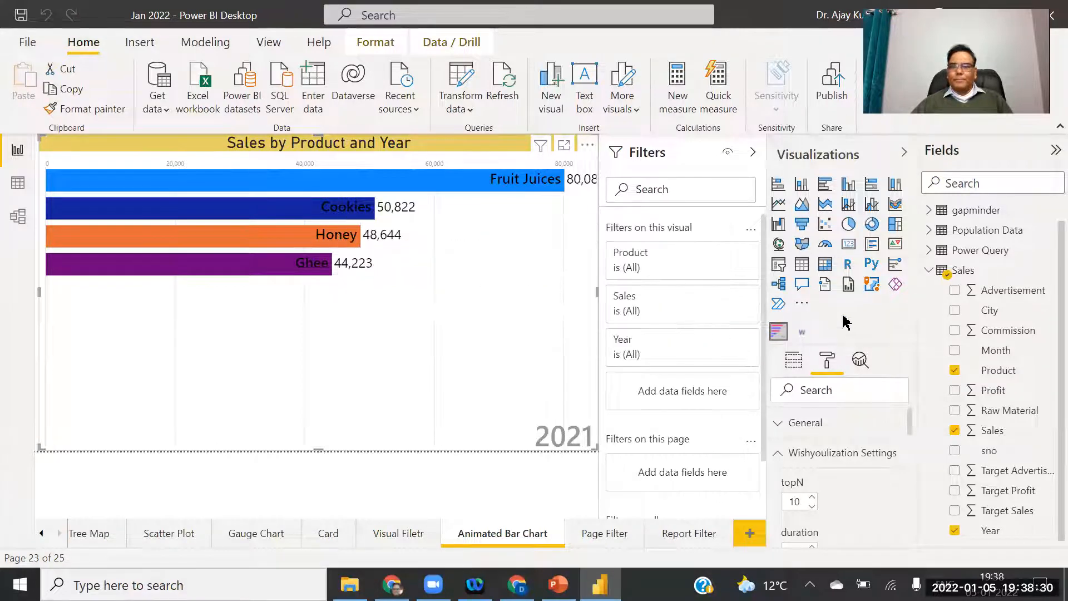
{"action": "left_click", "coordinate": [604, 534]}
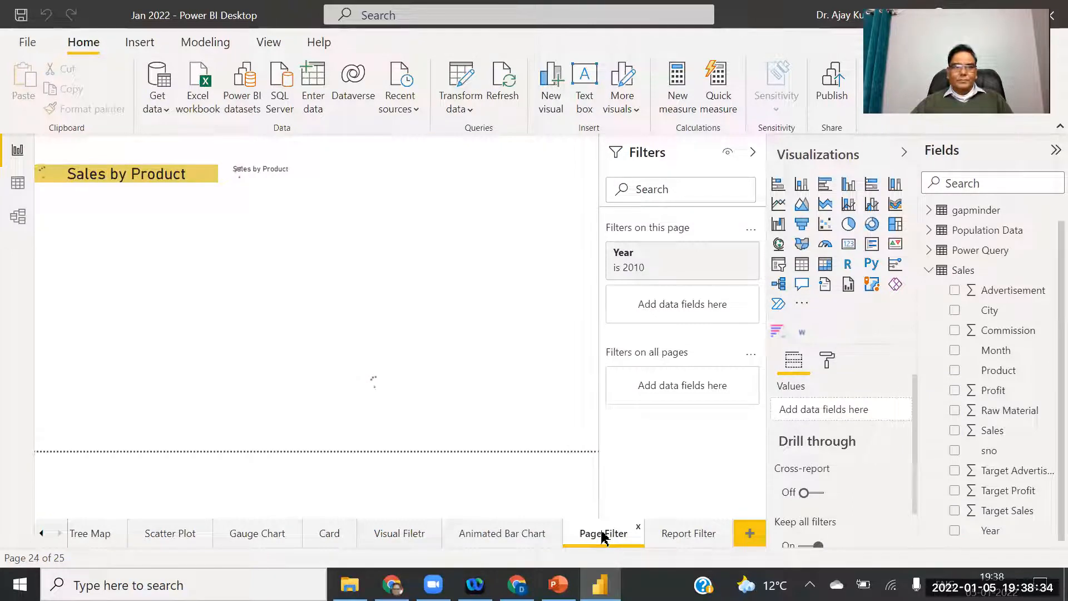
{"action": "right_click", "coordinate": [602, 535]}
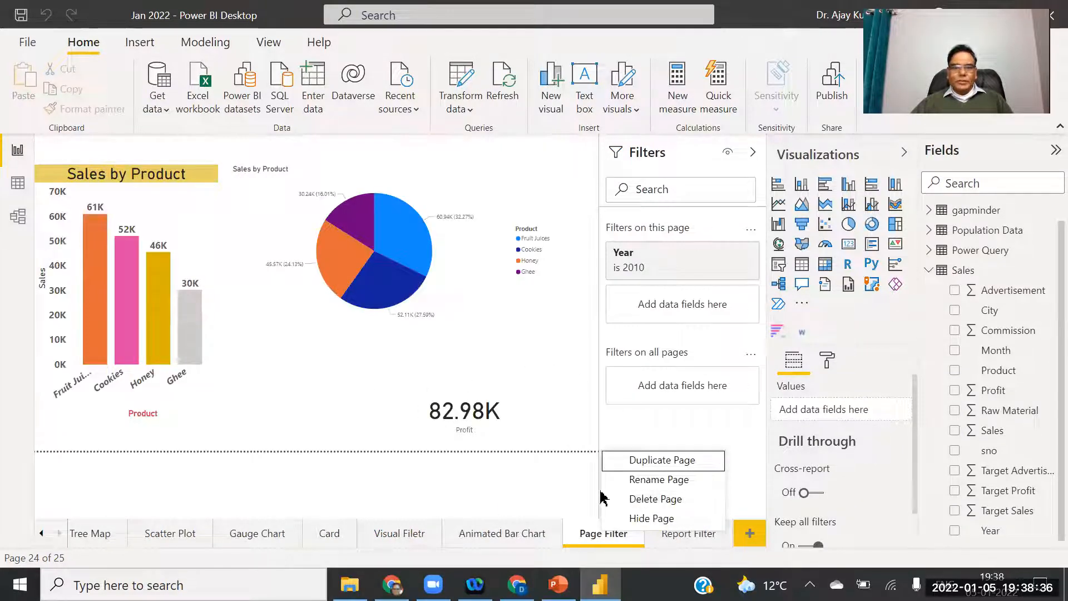
{"action": "left_click", "coordinate": [681, 541]}
{"action": "left_click", "coordinate": [681, 540]}
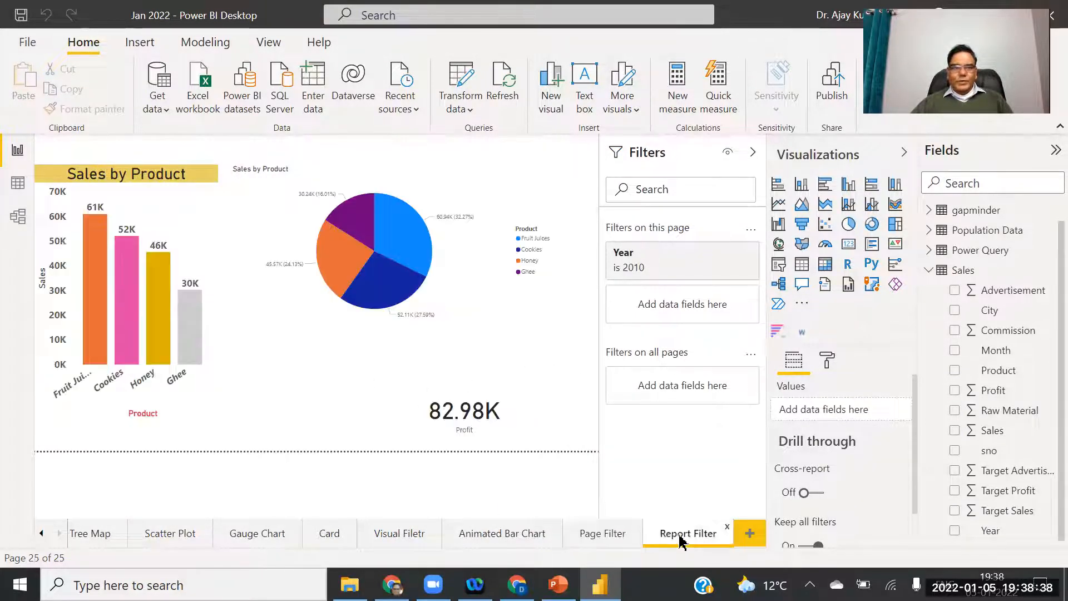
Add a new blank report page and rename it 'Wordcloud'.
{"action": "left_click", "coordinate": [748, 536]}
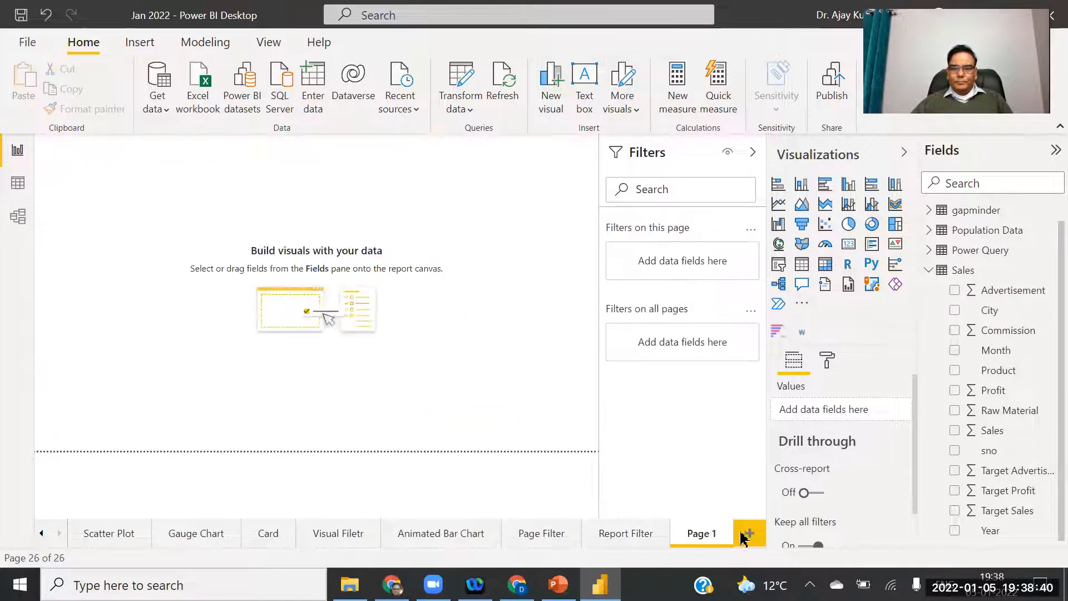
{"action": "right_click", "coordinate": [708, 536]}
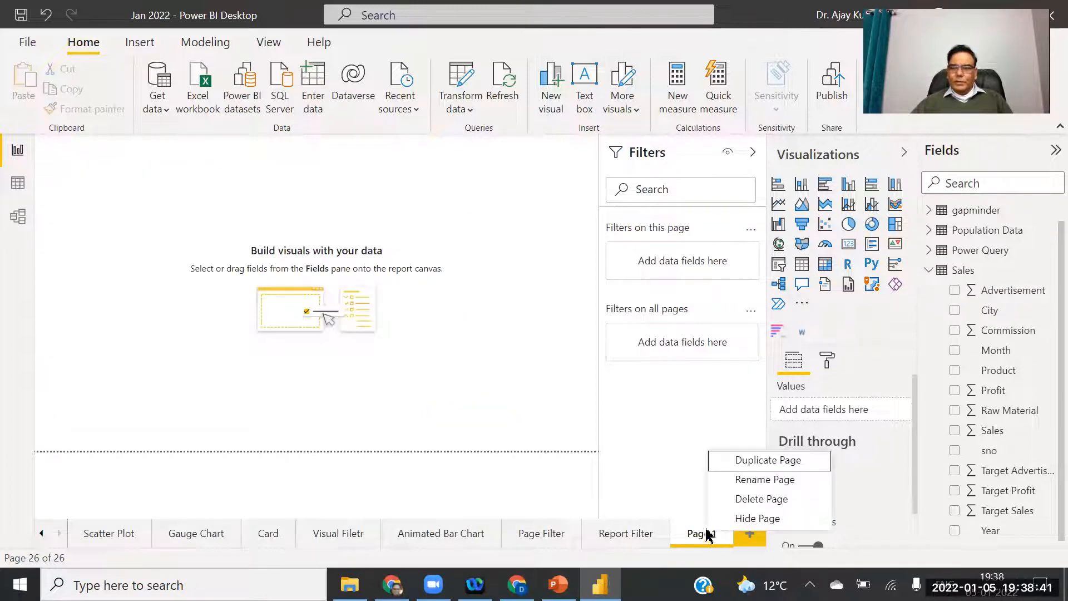
{"action": "left_click", "coordinate": [746, 481]}
{"action": "type", "text": "Wordclo"}
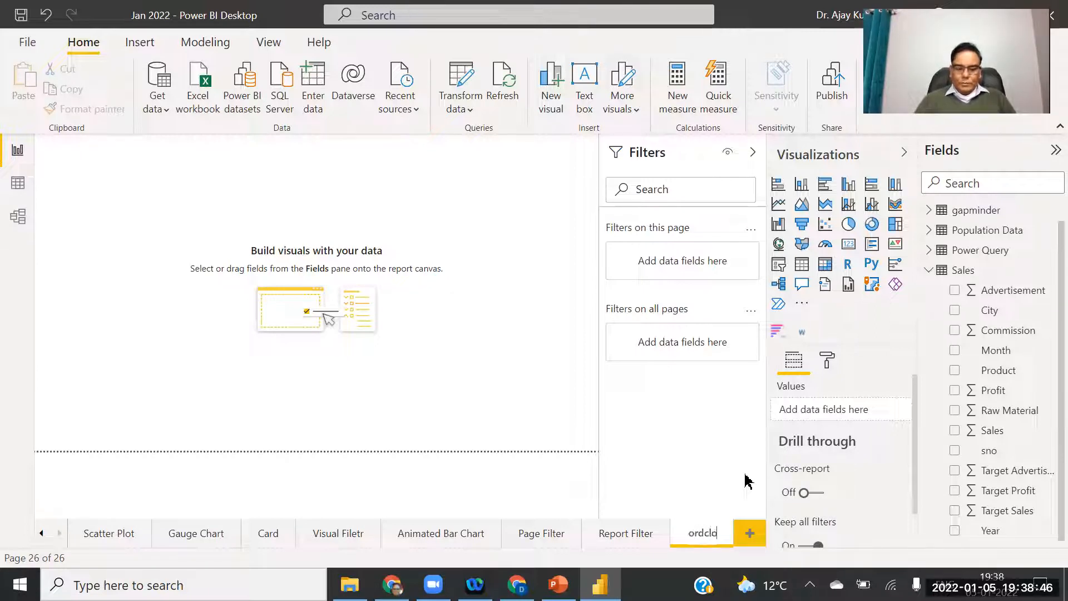
{"action": "left_click", "coordinate": [686, 470]}
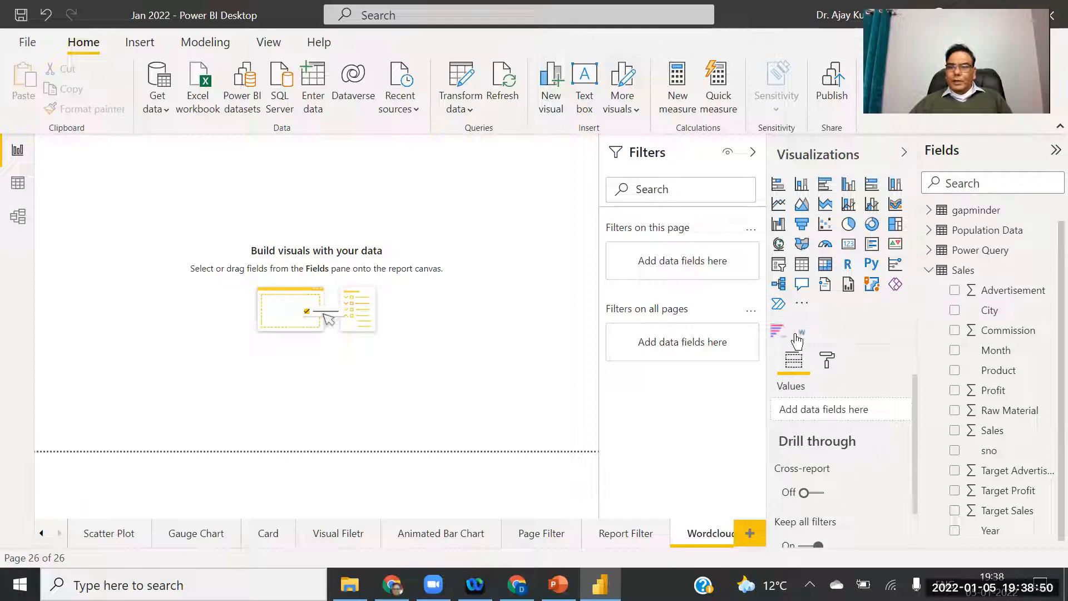
Add a Word Cloud visual and stretch it to the canvas edge and page bottom.
{"action": "left_click", "coordinate": [800, 334]}
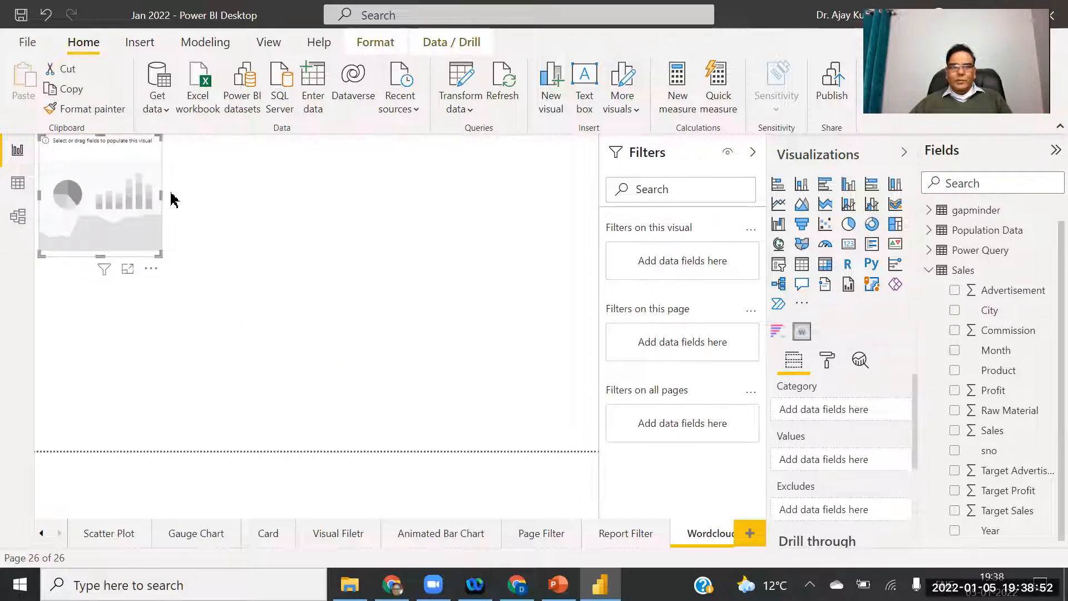
{"action": "left_click_drag", "start_coordinate": [165, 201], "coordinate": [604, 214]}
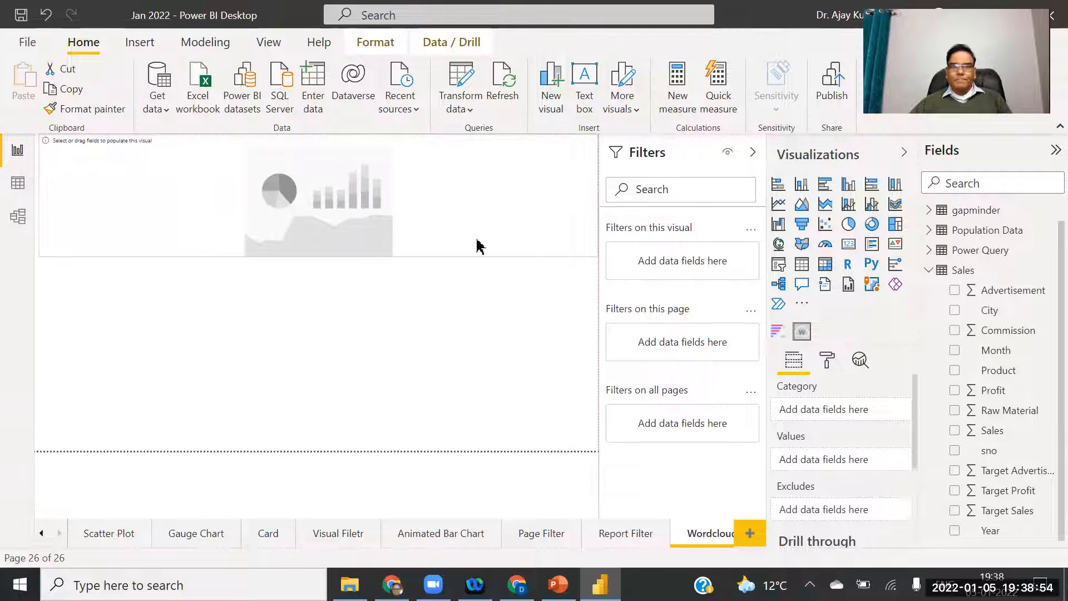
{"action": "left_click_drag", "start_coordinate": [318, 256], "coordinate": [283, 498]}
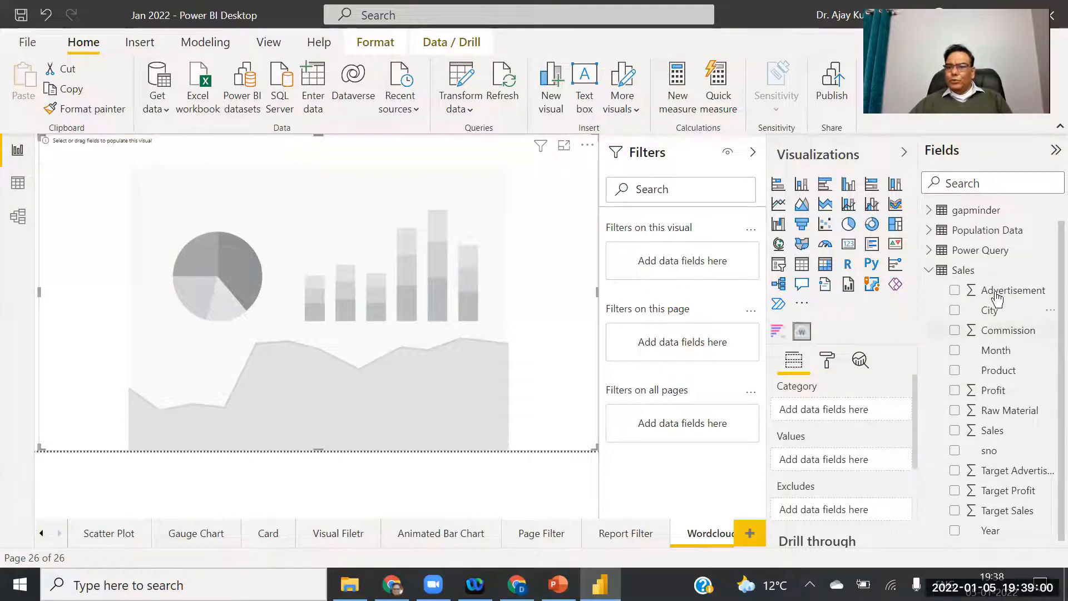
Use gapminder country as the word cloud's category and pop as its values.
{"action": "left_click", "coordinate": [928, 270]}
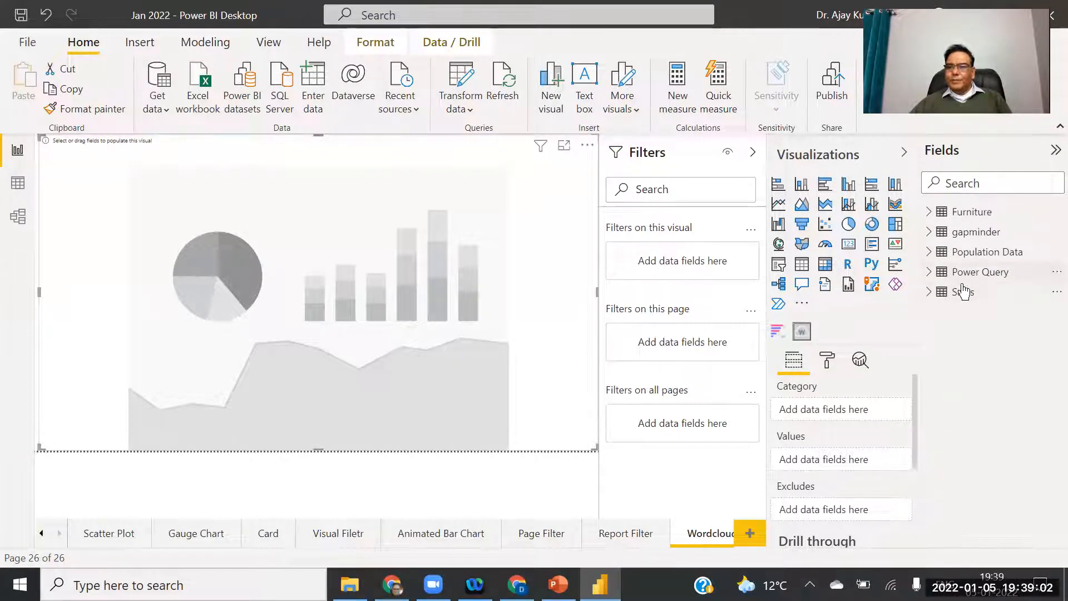
{"action": "left_click", "coordinate": [932, 236]}
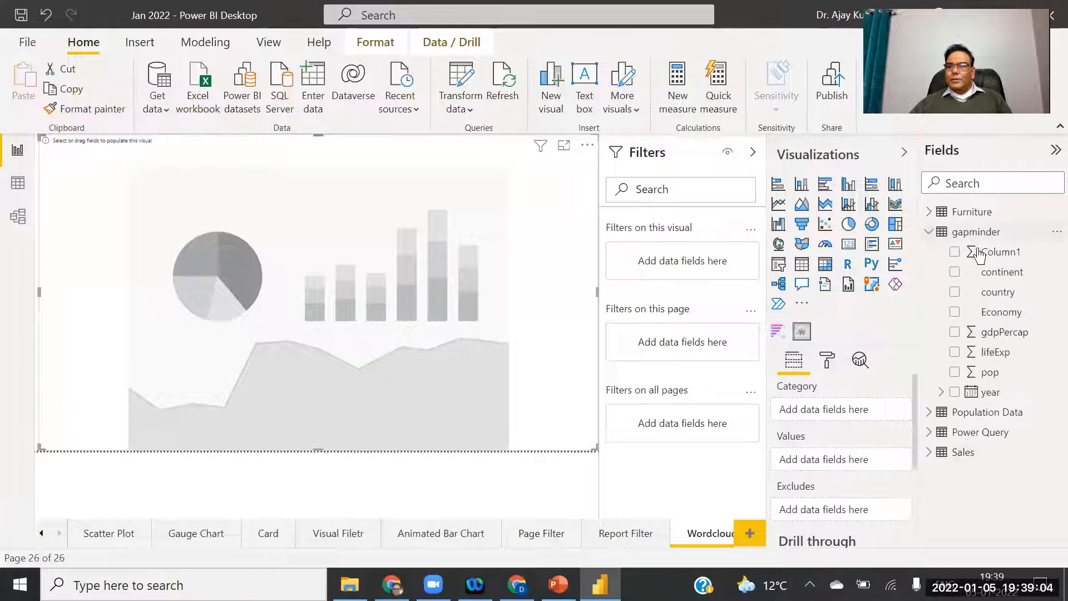
{"action": "left_click_drag", "start_coordinate": [1016, 300], "coordinate": [862, 409]}
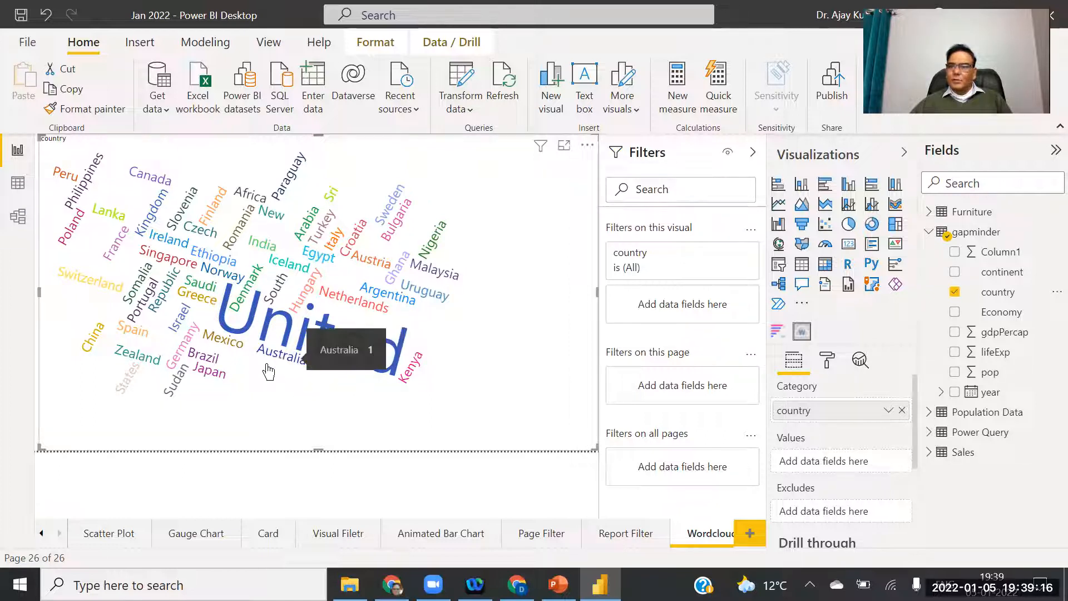
{"action": "mouse_move", "coordinate": [301, 347]}
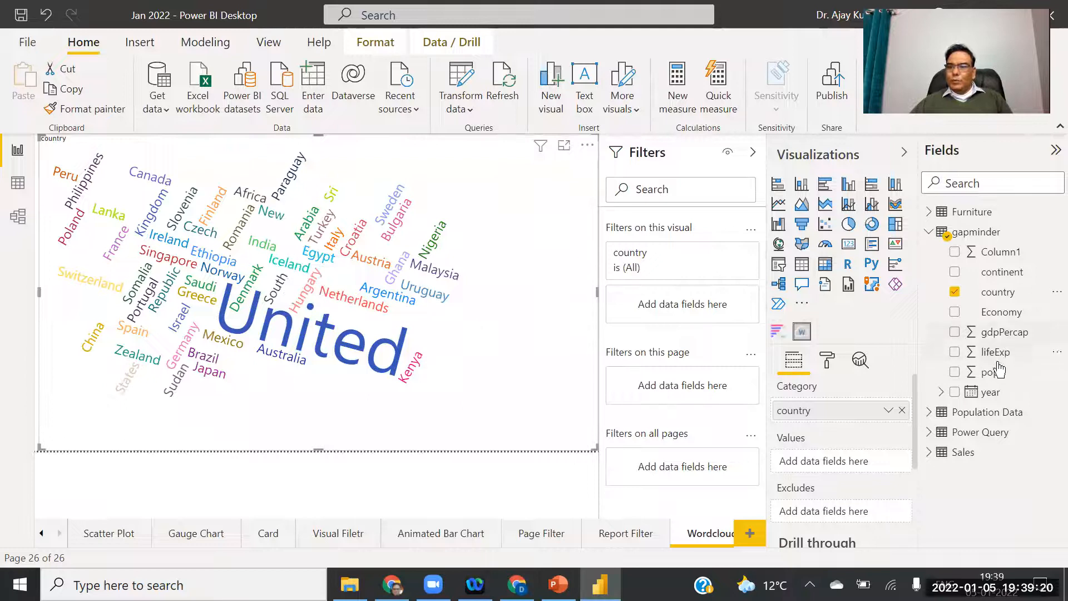
{"action": "left_click_drag", "start_coordinate": [986, 372], "coordinate": [843, 460]}
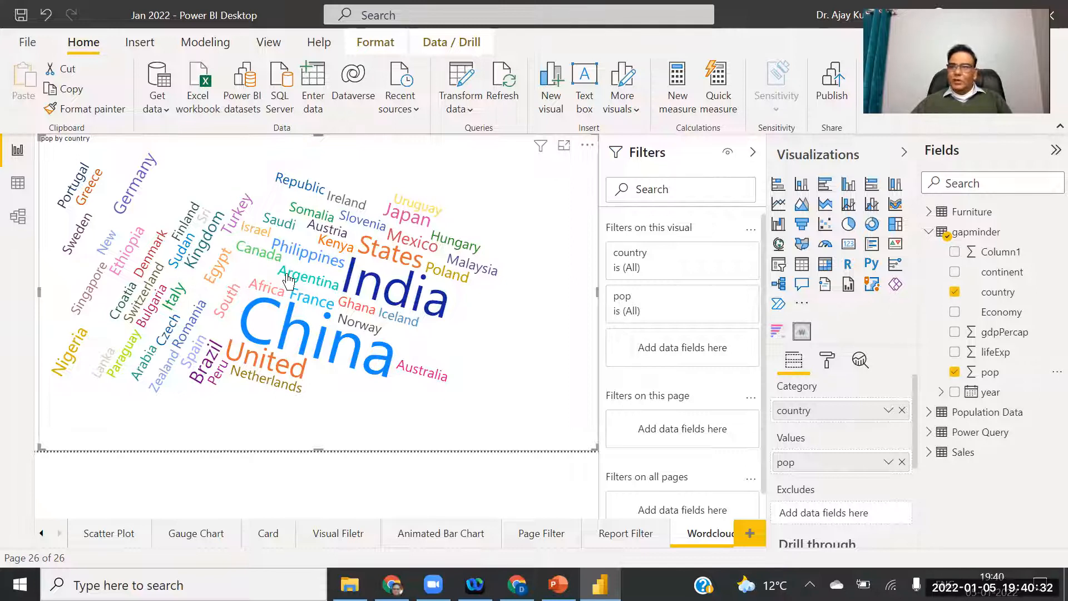
Collapse the Filters pane to give the pop-by-country word cloud more canvas room.
{"action": "mouse_move", "coordinate": [285, 284]}
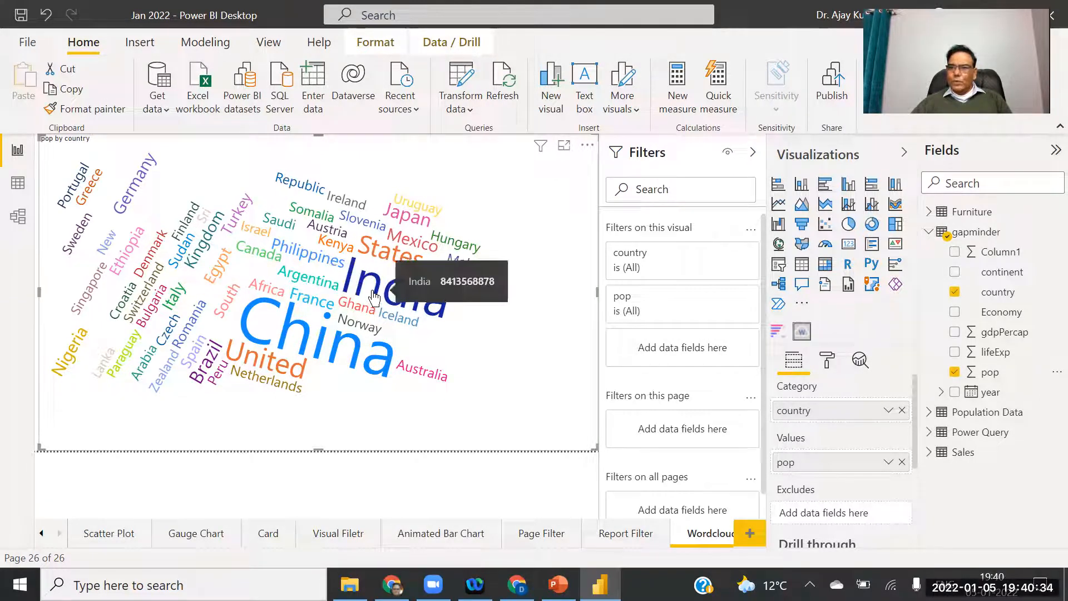
{"action": "mouse_move", "coordinate": [188, 343]}
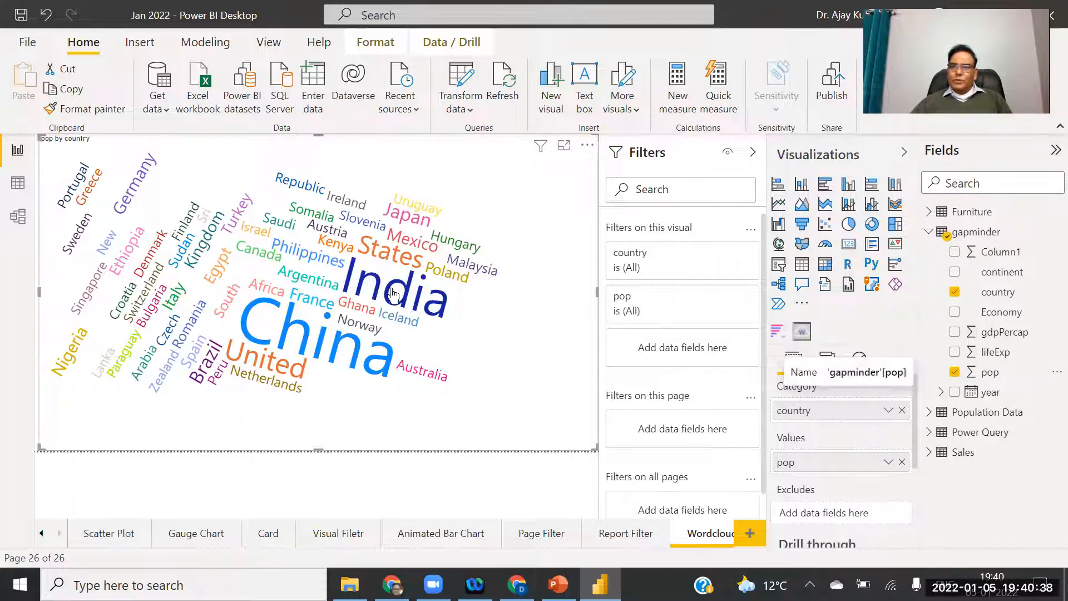
{"action": "left_click", "coordinate": [753, 153]}
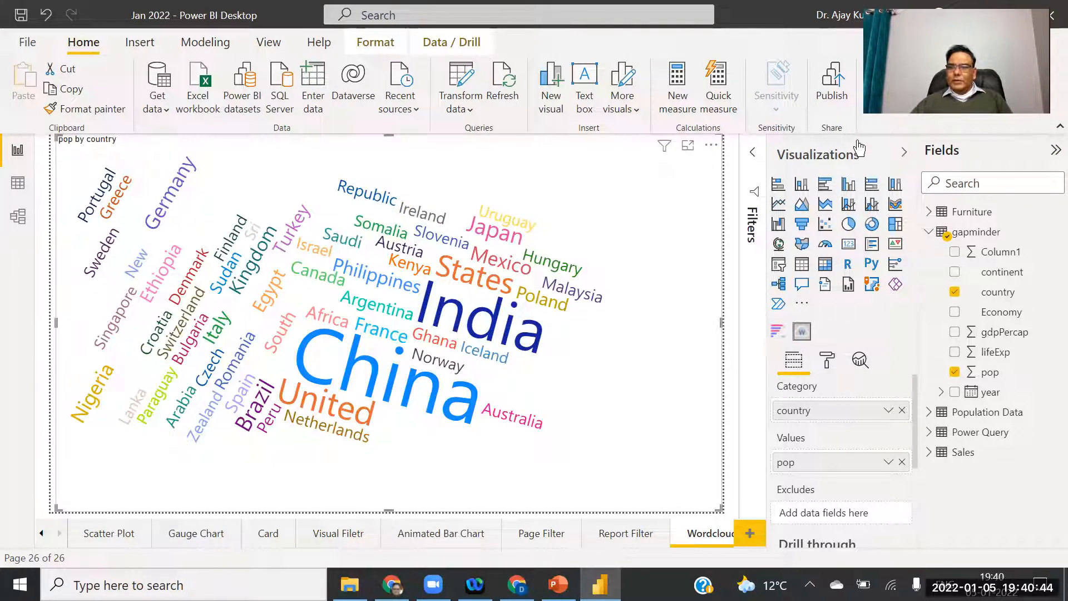
Collapse the Fields pane so the country-population word cloud fills more of the canvas.
{"action": "left_click", "coordinate": [1053, 151]}
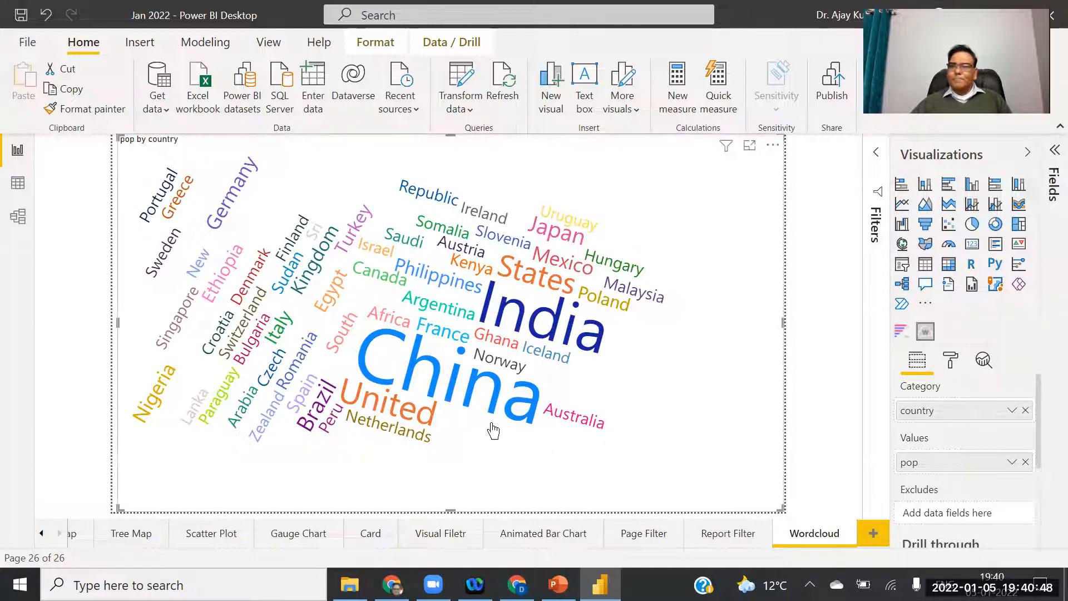
{"action": "mouse_move", "coordinate": [541, 318]}
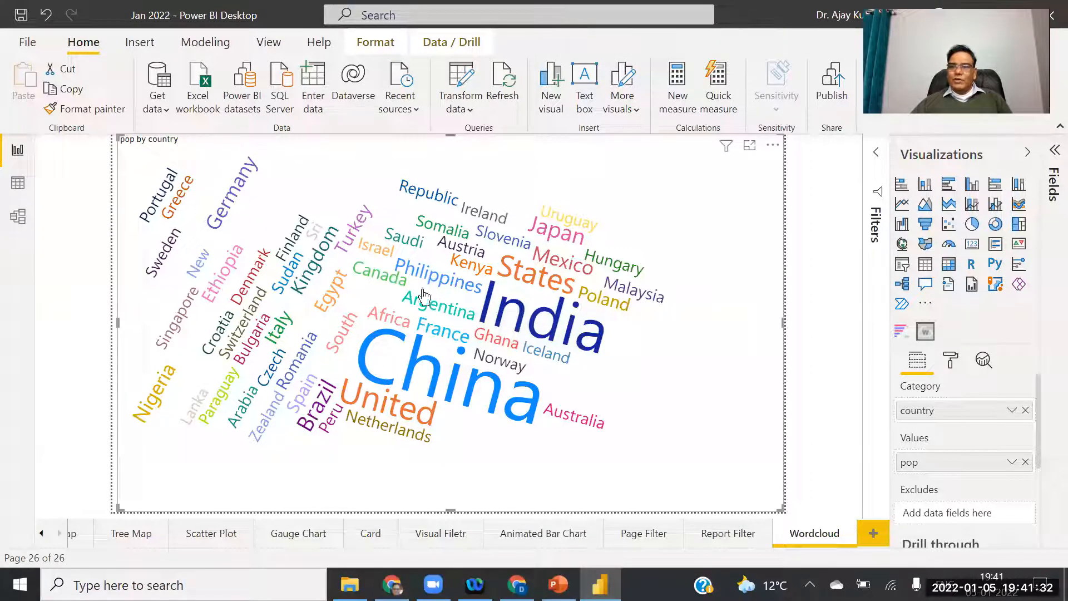
{"action": "mouse_move", "coordinate": [459, 336]}
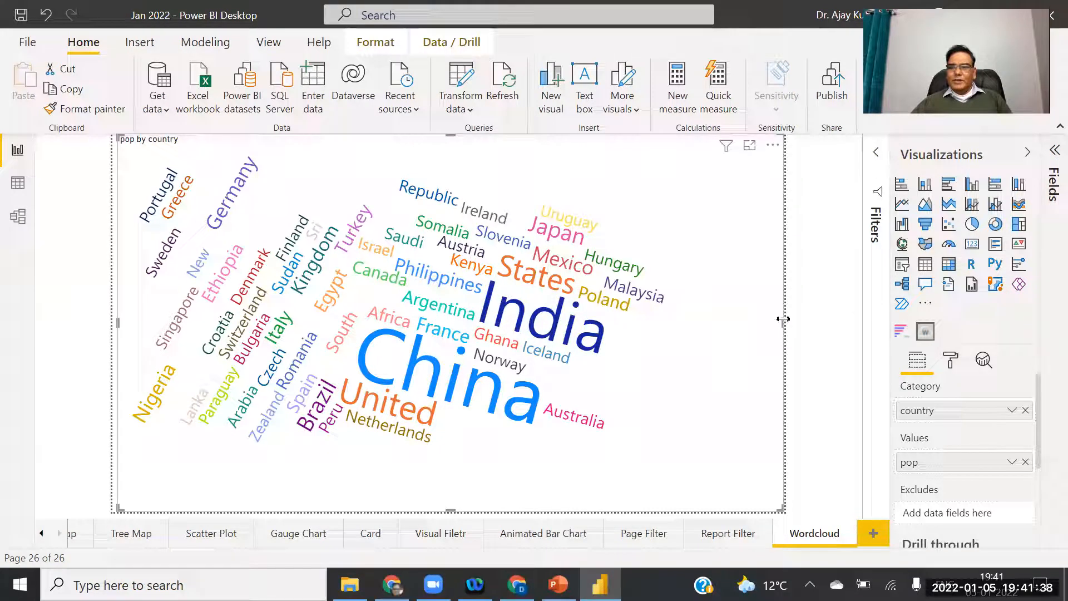
In the word cloud's General formatting, set minimum font size to 24% and turn word-breaking off.
{"action": "left_click", "coordinate": [950, 366]}
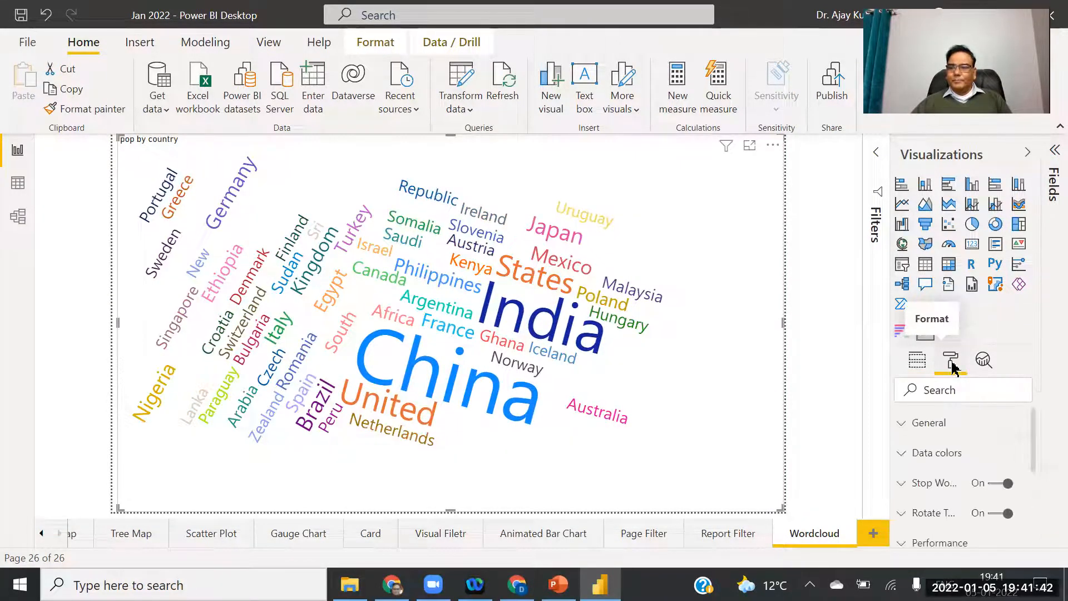
{"action": "left_click", "coordinate": [904, 425]}
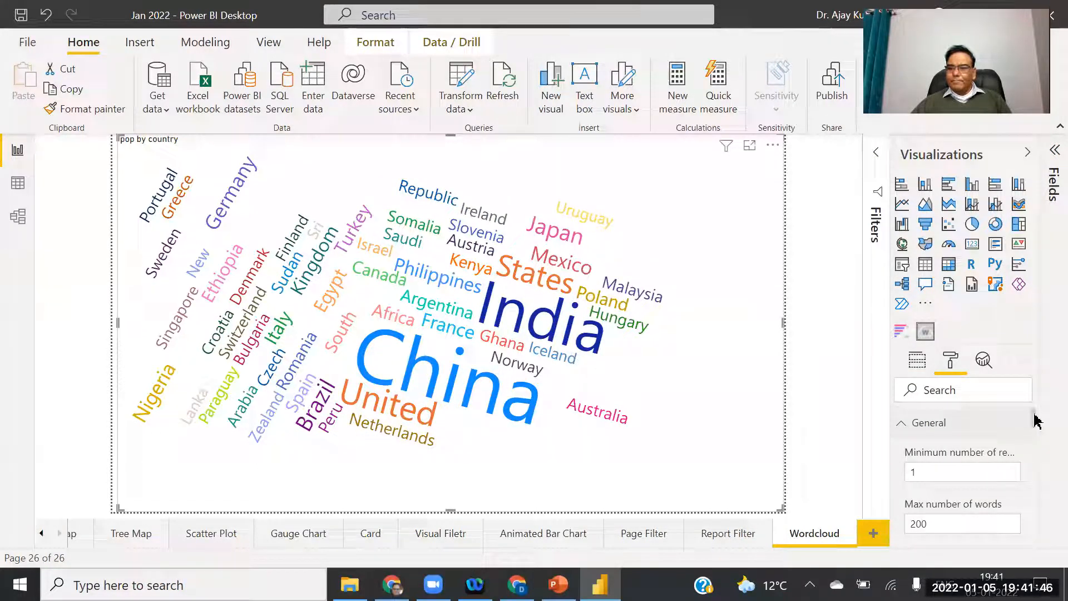
{"action": "scroll", "coordinate": [1036, 421], "scroll_direction": "down", "scroll_amount": 5}
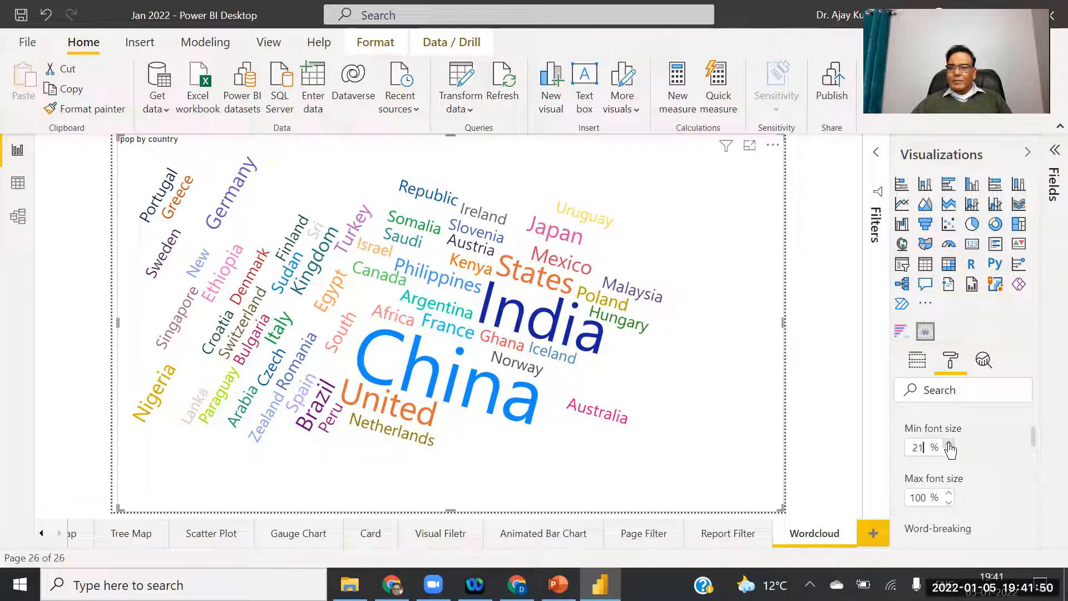
{"action": "left_click", "coordinate": [949, 444]}
{"action": "left_click", "coordinate": [949, 444]}
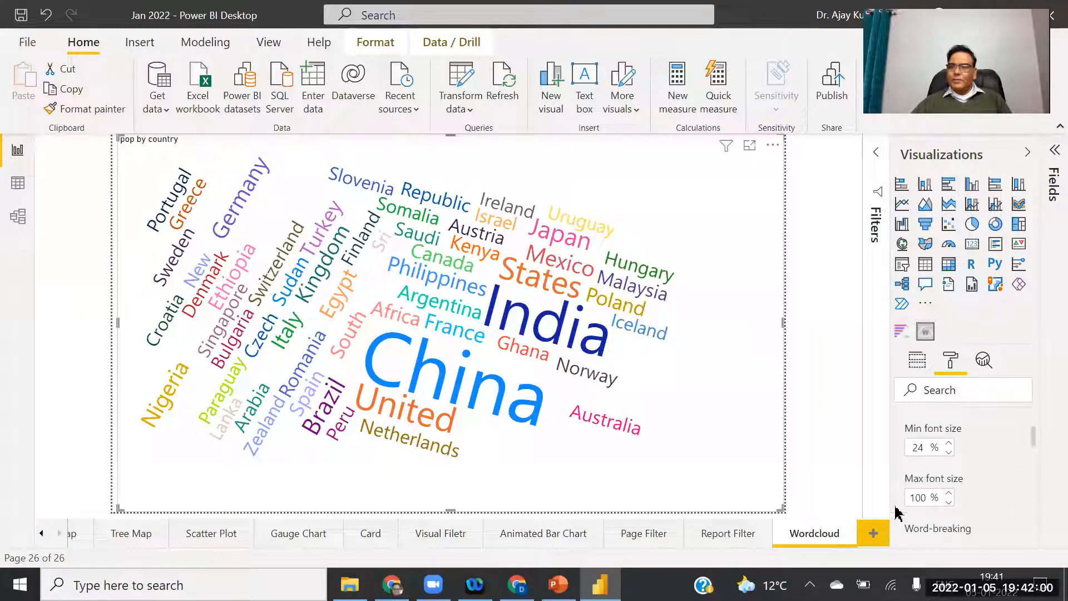
{"action": "left_click_drag", "start_coordinate": [1033, 442], "coordinate": [1037, 452]}
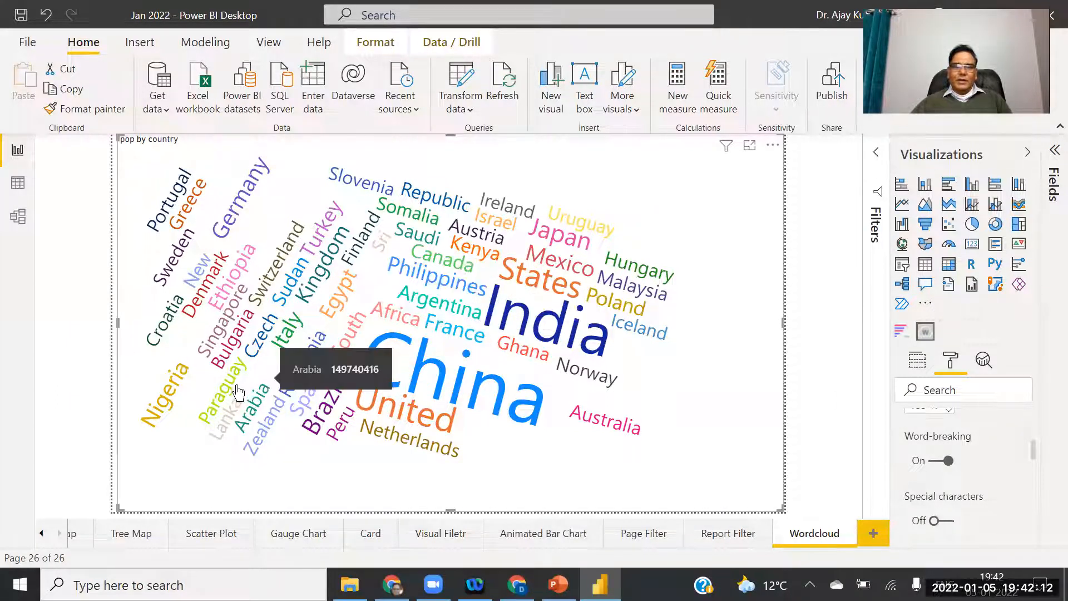
{"action": "left_click", "coordinate": [933, 466]}
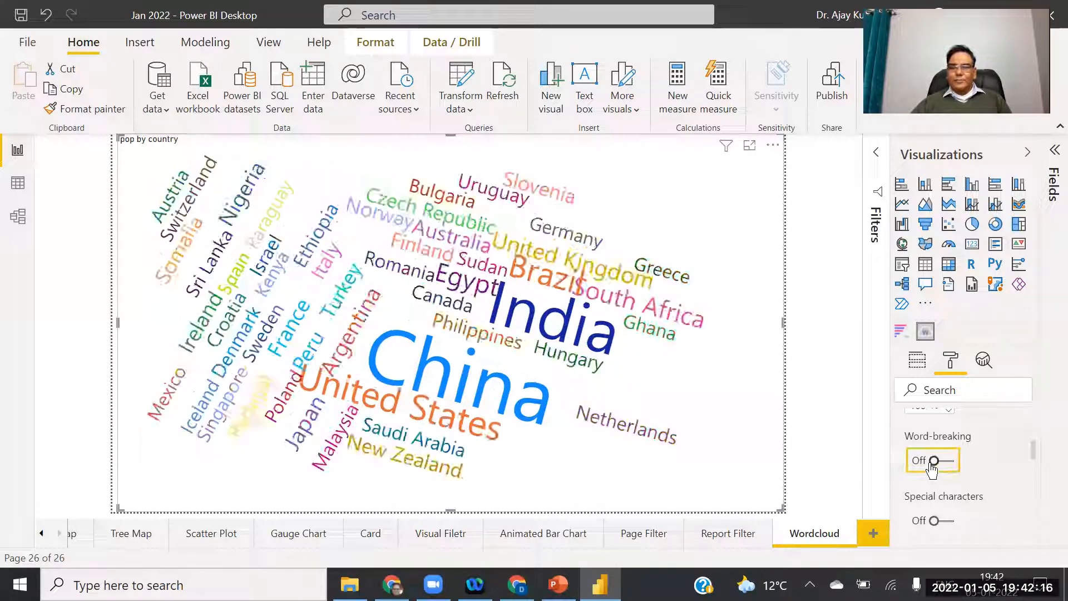
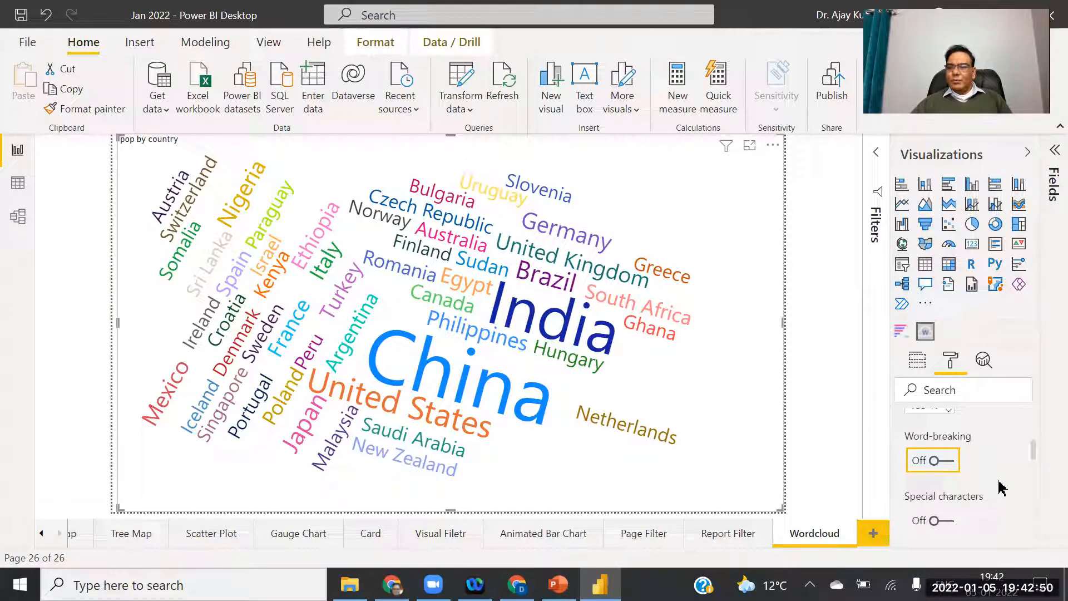
Try rotated words in the country word cloud, then switch rotation back off.
{"action": "left_click_drag", "start_coordinate": [1036, 455], "coordinate": [1049, 536]}
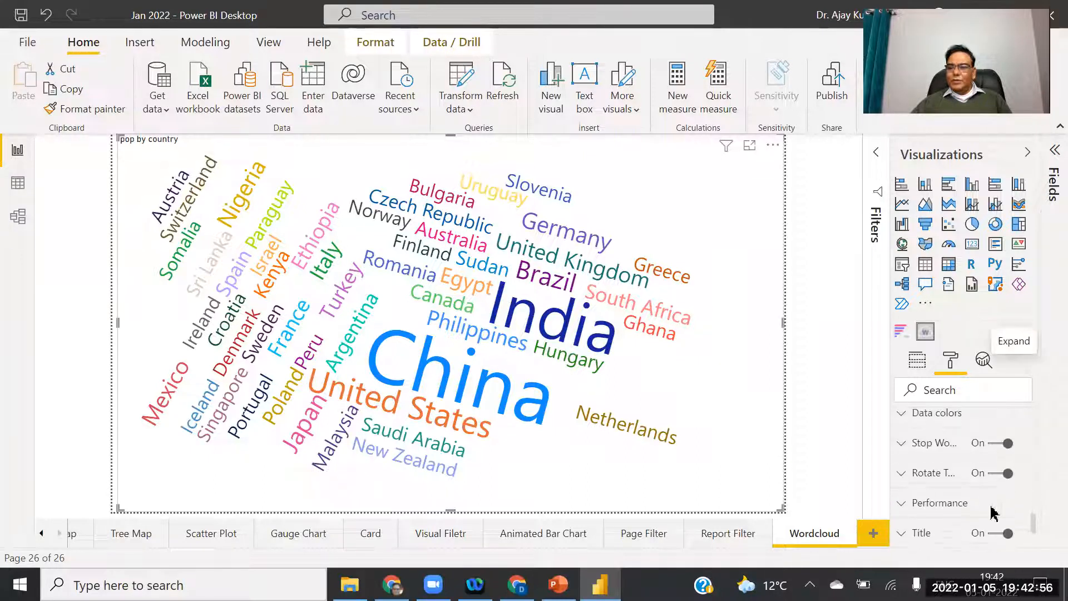
{"action": "left_click", "coordinate": [900, 477]}
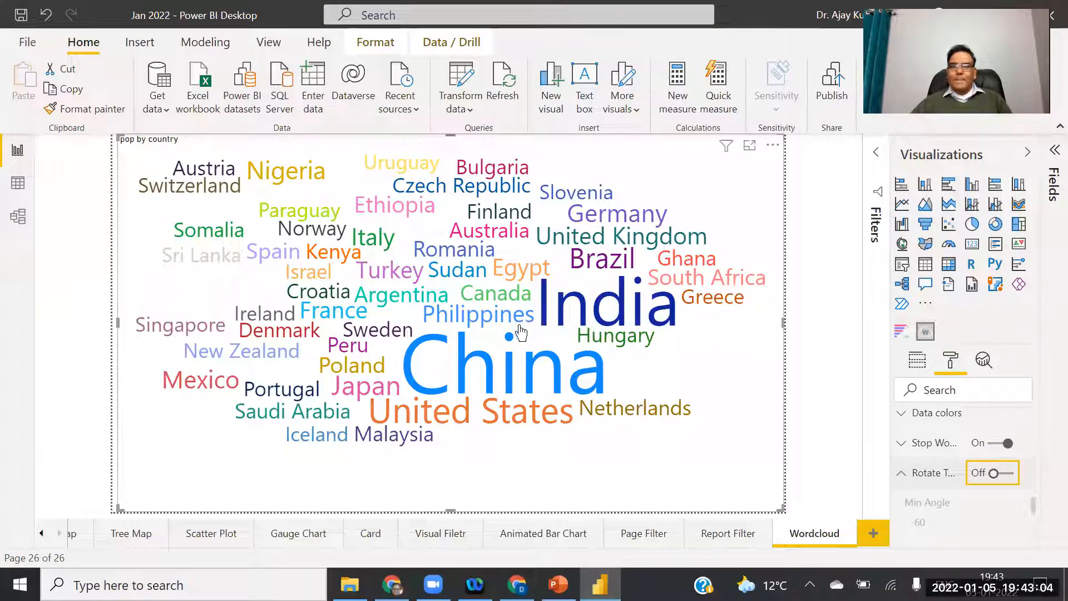
{"action": "left_click", "coordinate": [1008, 474]}
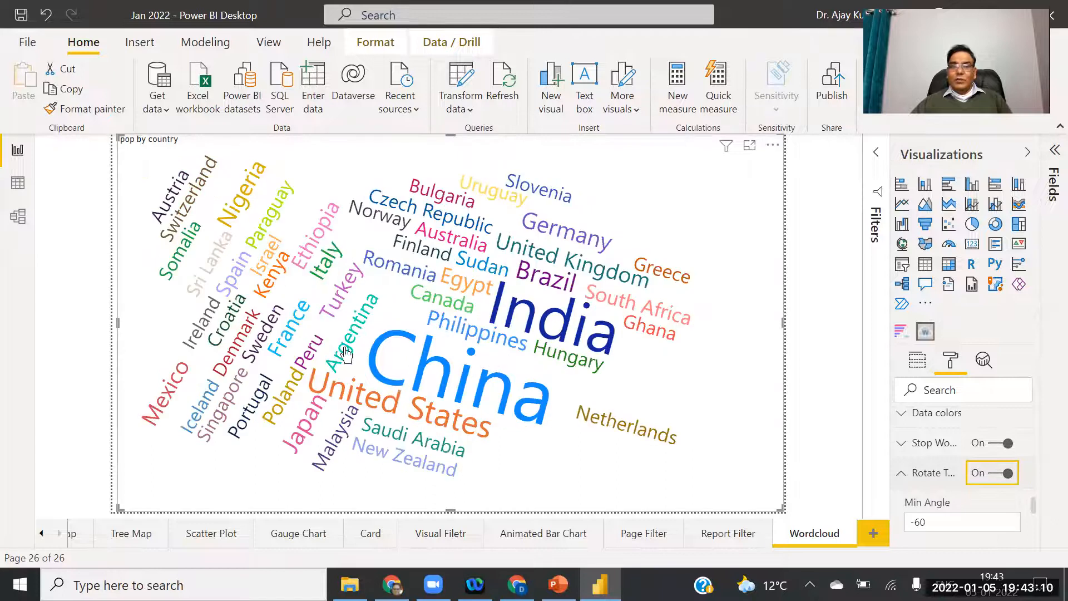
{"action": "left_click", "coordinate": [993, 480]}
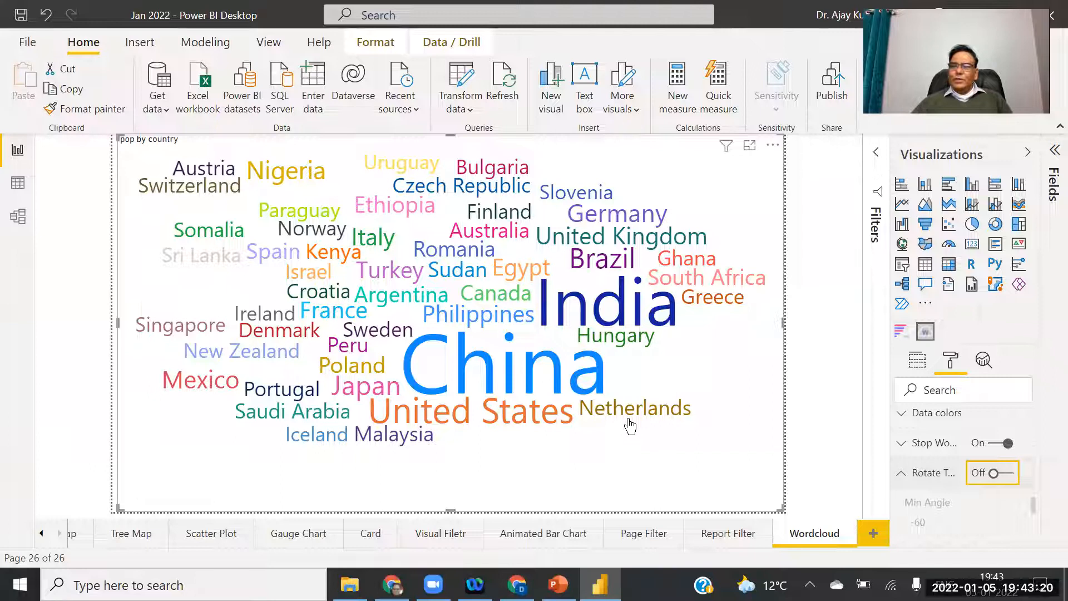
Turn stop words off and, after checking the rotation angle, keep word rotation disabled.
{"action": "left_click", "coordinate": [993, 448]}
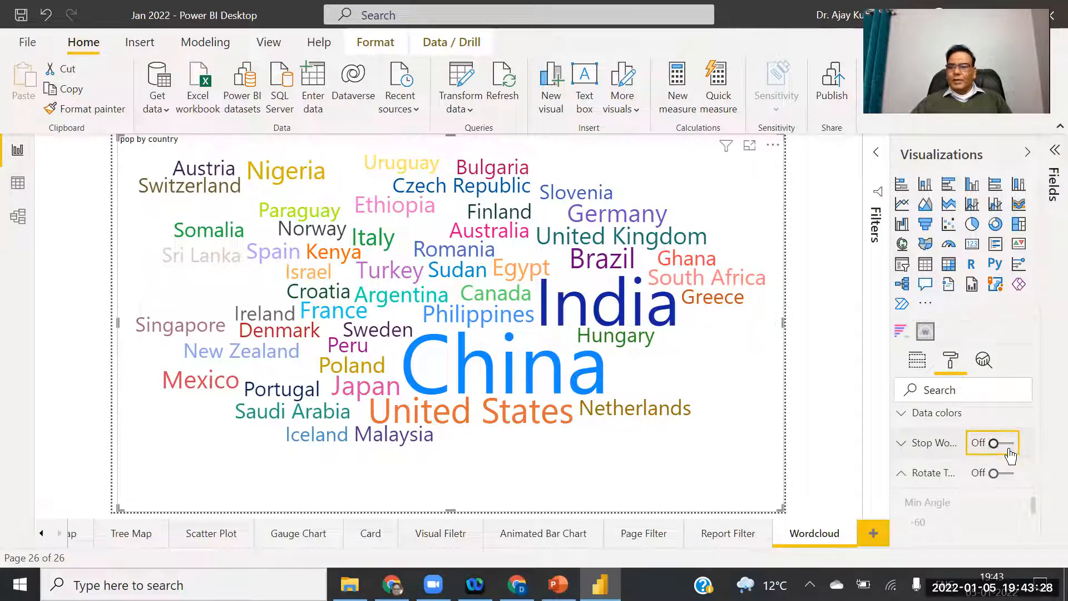
{"action": "mouse_move", "coordinate": [1033, 504]}
{"action": "left_mouse_down"}
{"action": "mouse_move", "coordinate": [1037, 522]}
{"action": "mouse_move", "coordinate": [1034, 507]}
{"action": "left_mouse_up"}
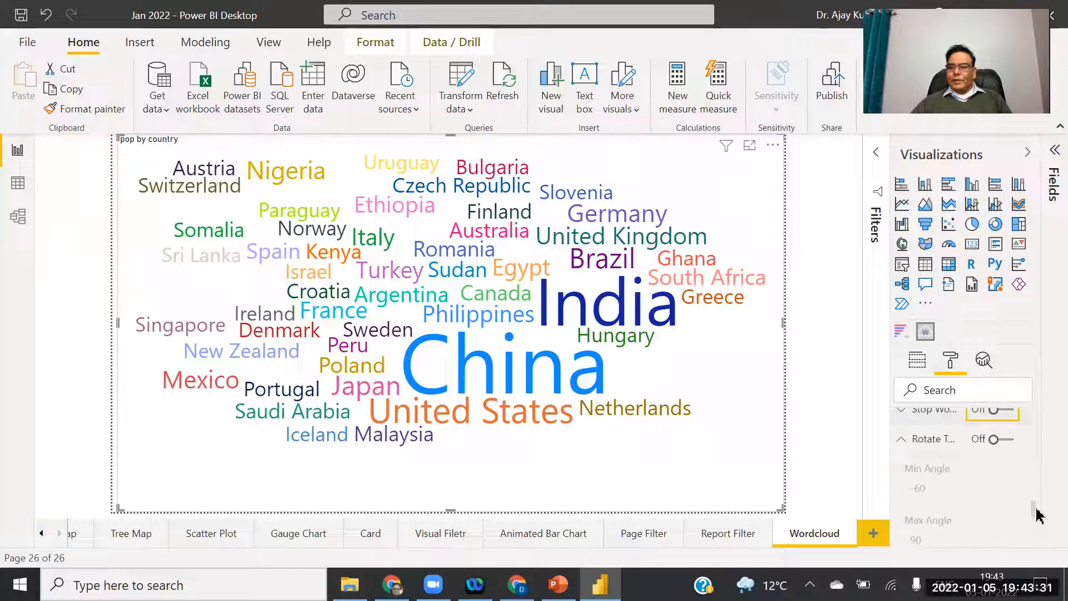
{"action": "left_click", "coordinate": [1004, 439]}
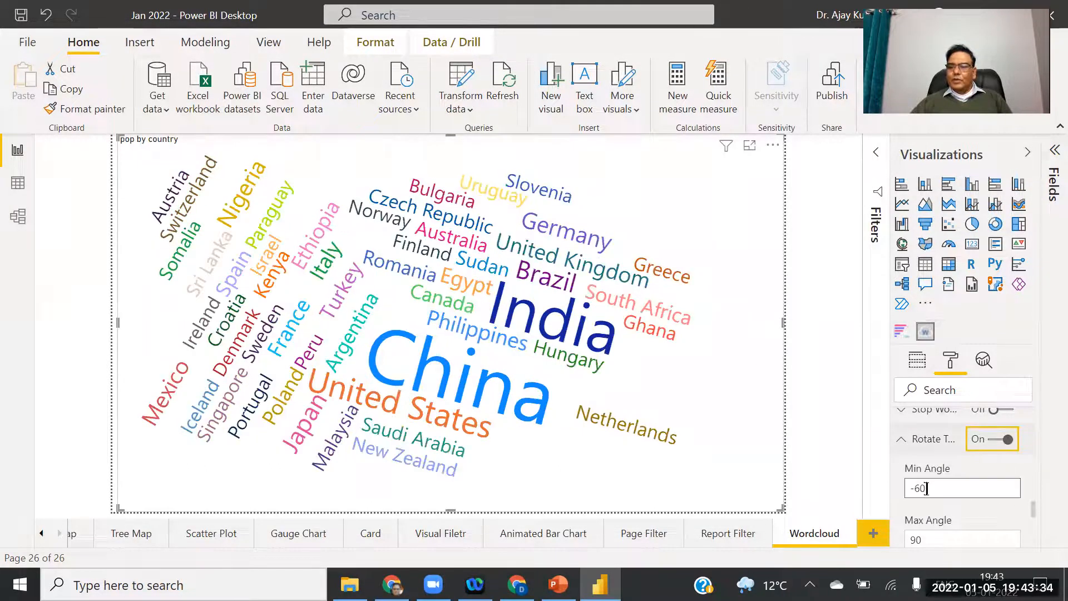
{"action": "left_click", "coordinate": [980, 489]}
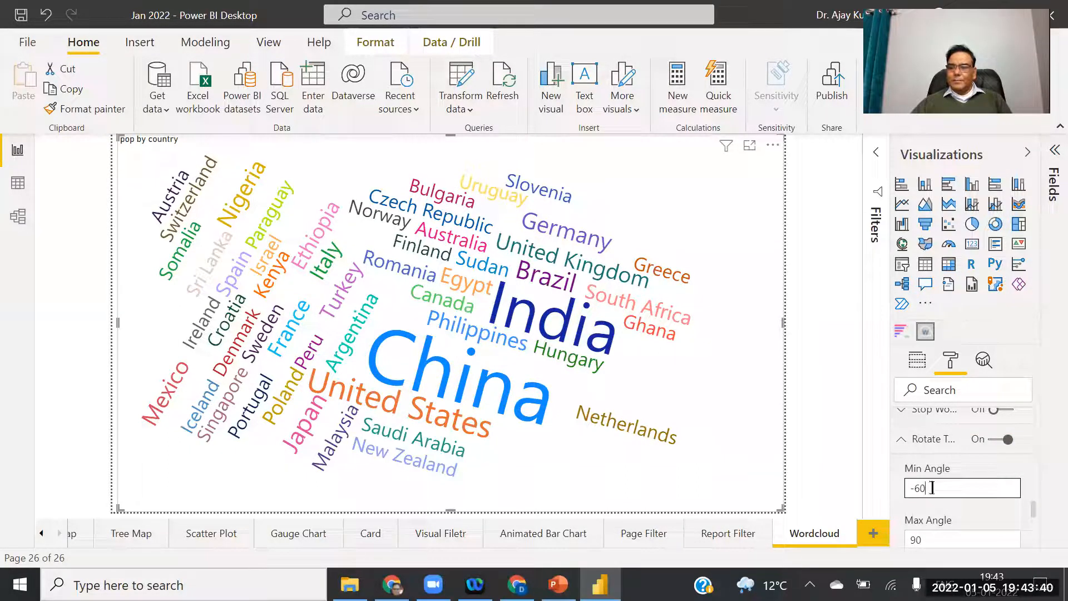
{"action": "left_click", "coordinate": [996, 441]}
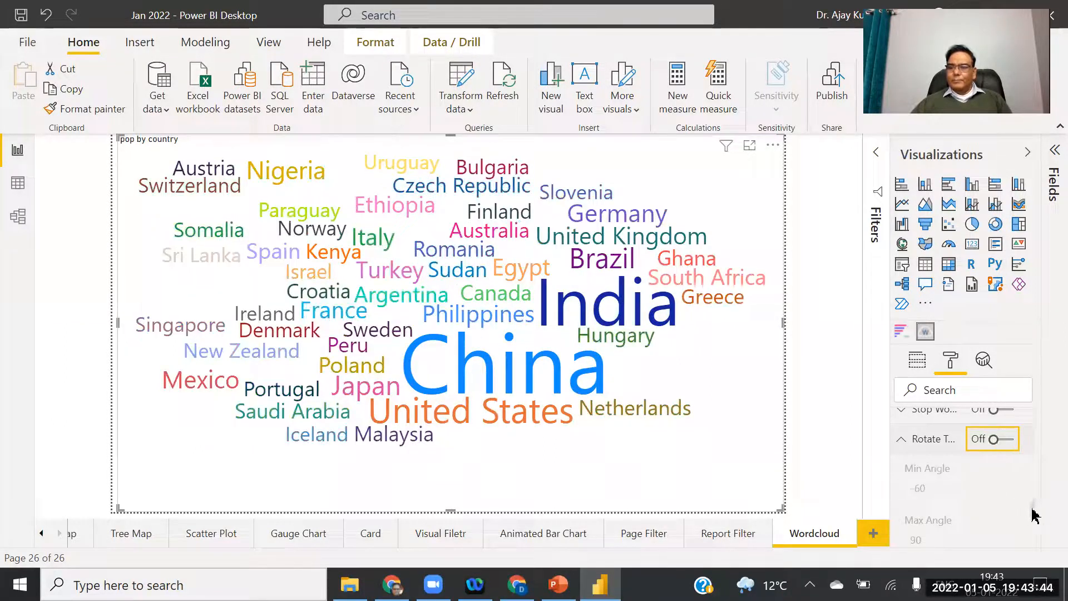
{"action": "left_click_drag", "start_coordinate": [1036, 512], "coordinate": [1034, 505]}
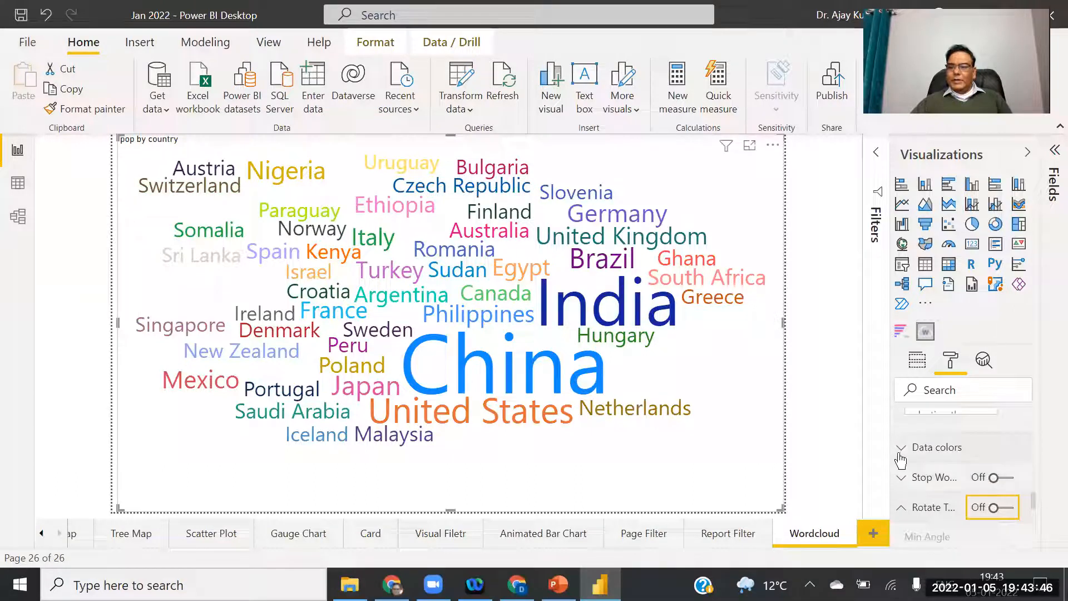
Colour China red in the word cloud's Data colors settings.
{"action": "left_click", "coordinate": [923, 450]}
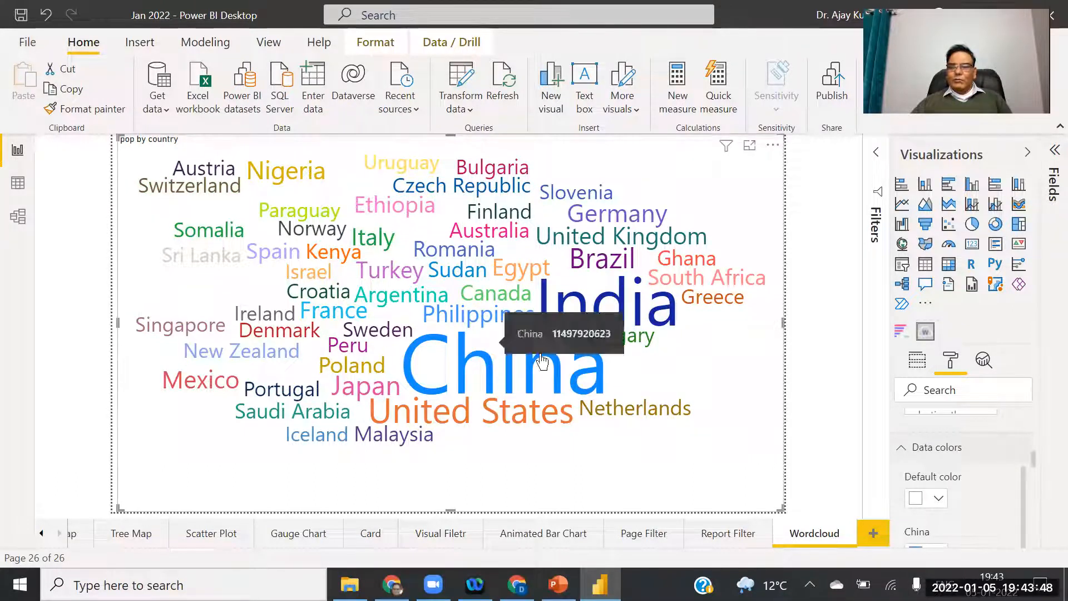
{"action": "left_click_drag", "start_coordinate": [1025, 488], "coordinate": [1026, 508]}
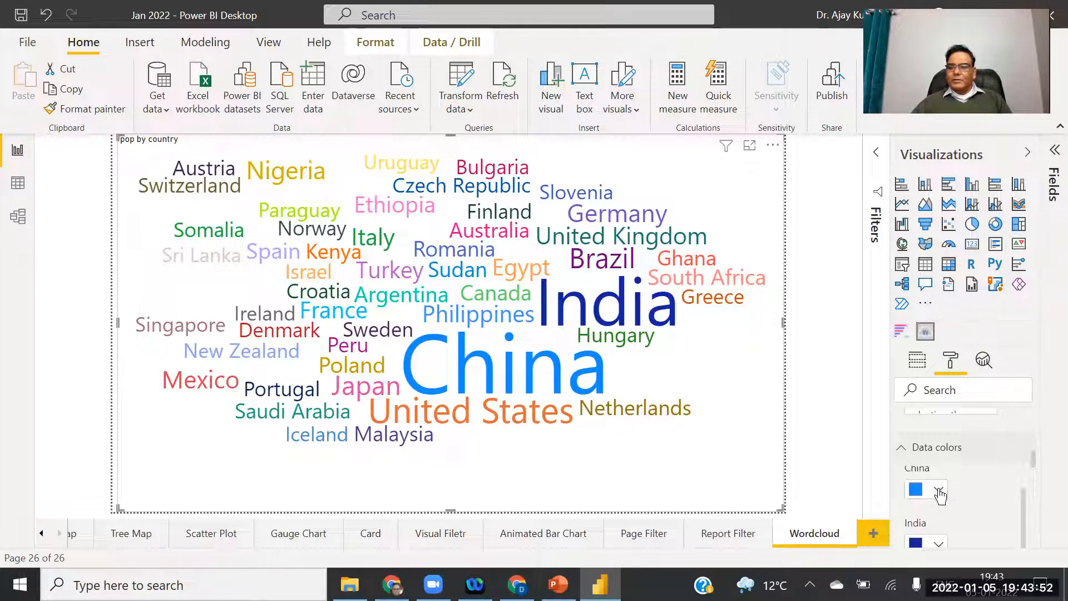
{"action": "left_click", "coordinate": [939, 490]}
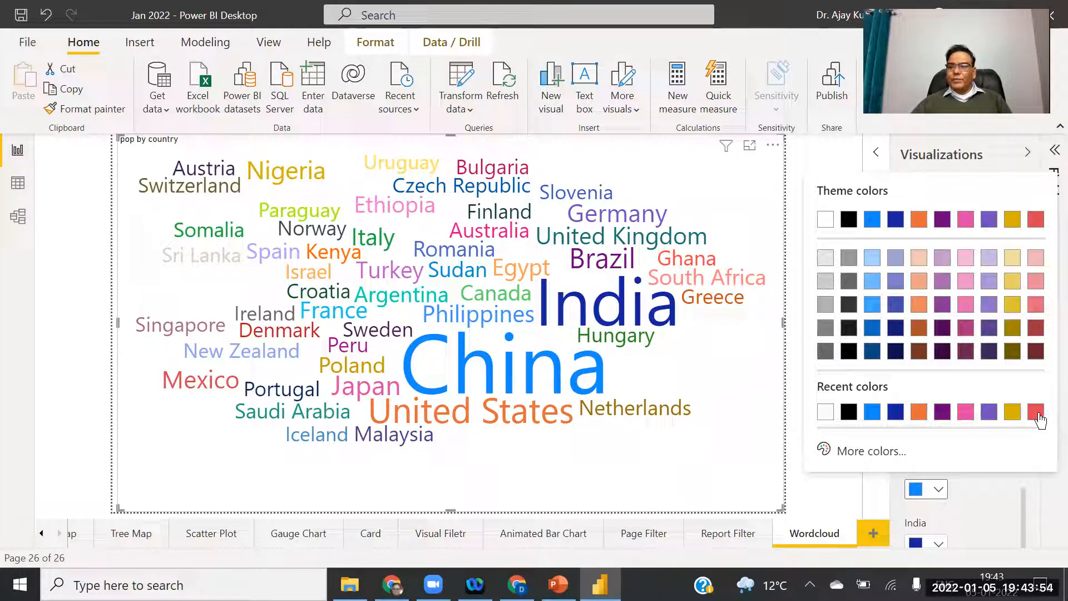
{"action": "left_click", "coordinate": [1036, 415]}
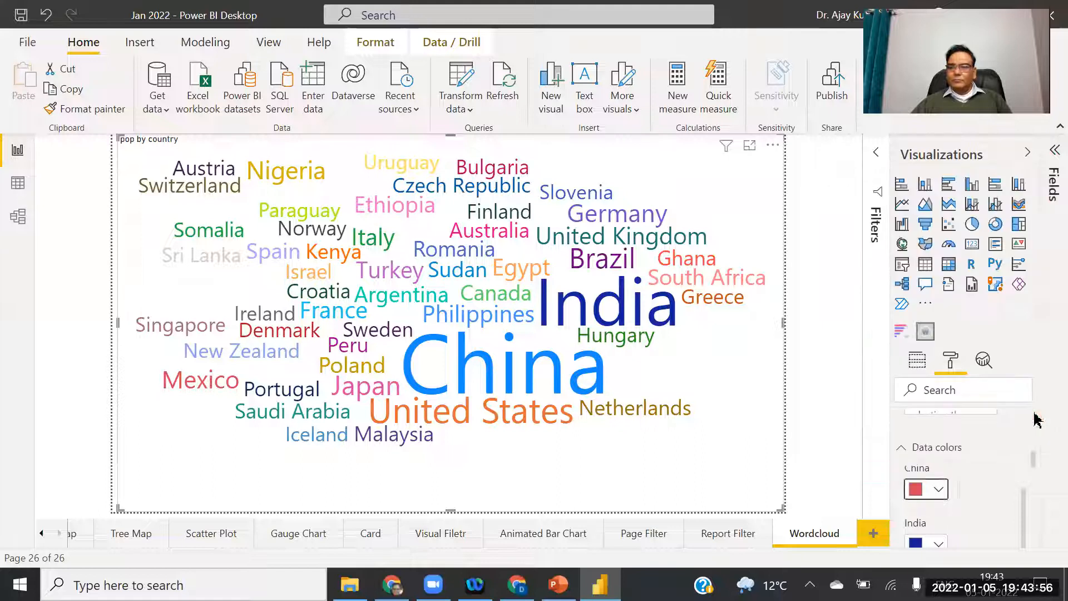
{"action": "mouse_move", "coordinate": [508, 389]}
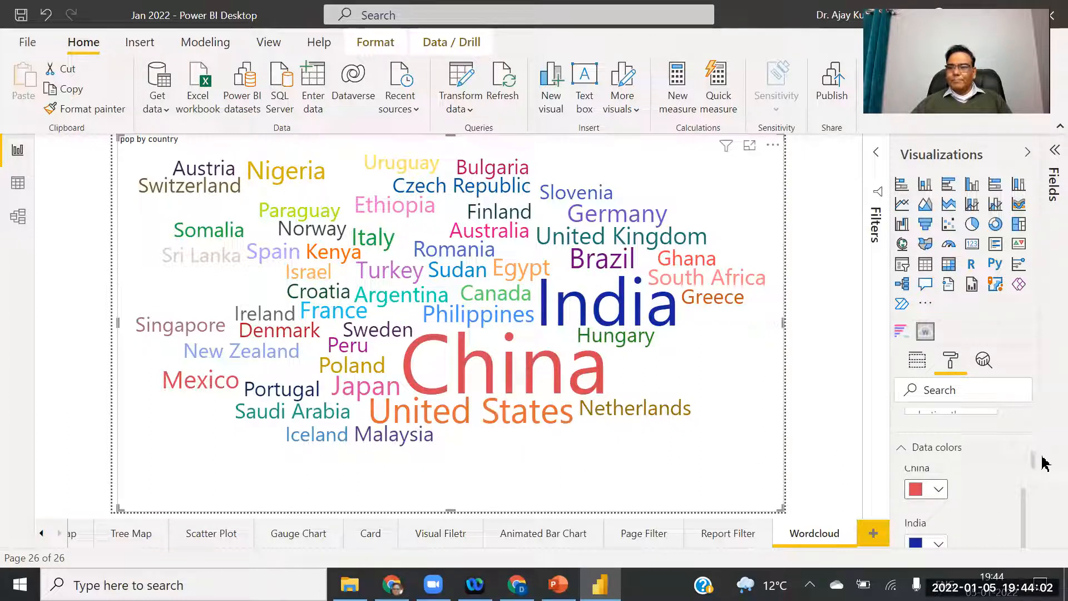
{"action": "left_click_drag", "start_coordinate": [1033, 465], "coordinate": [696, 247]}
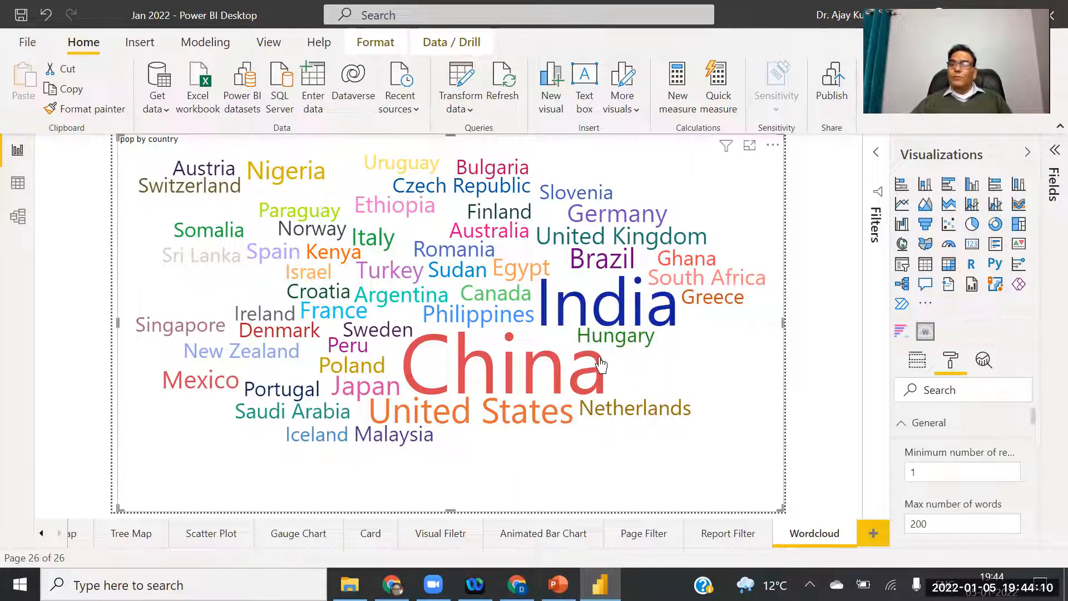
{"action": "mouse_move", "coordinate": [601, 366]}
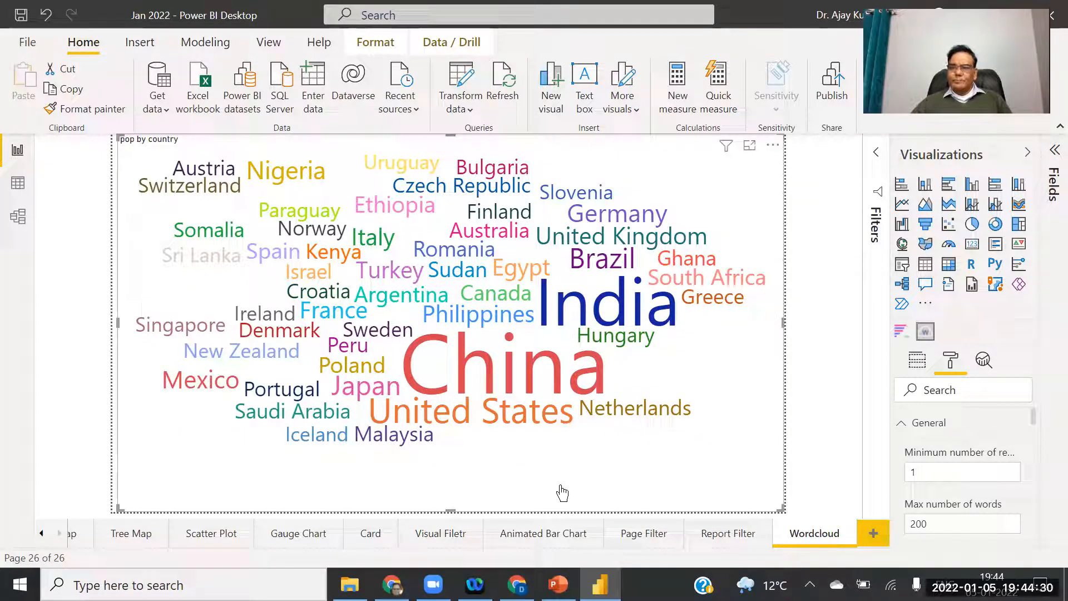
Add blank Page 1 and import the Scroller visual from AppSource after searching 'scr'.
{"action": "left_click", "coordinate": [877, 538]}
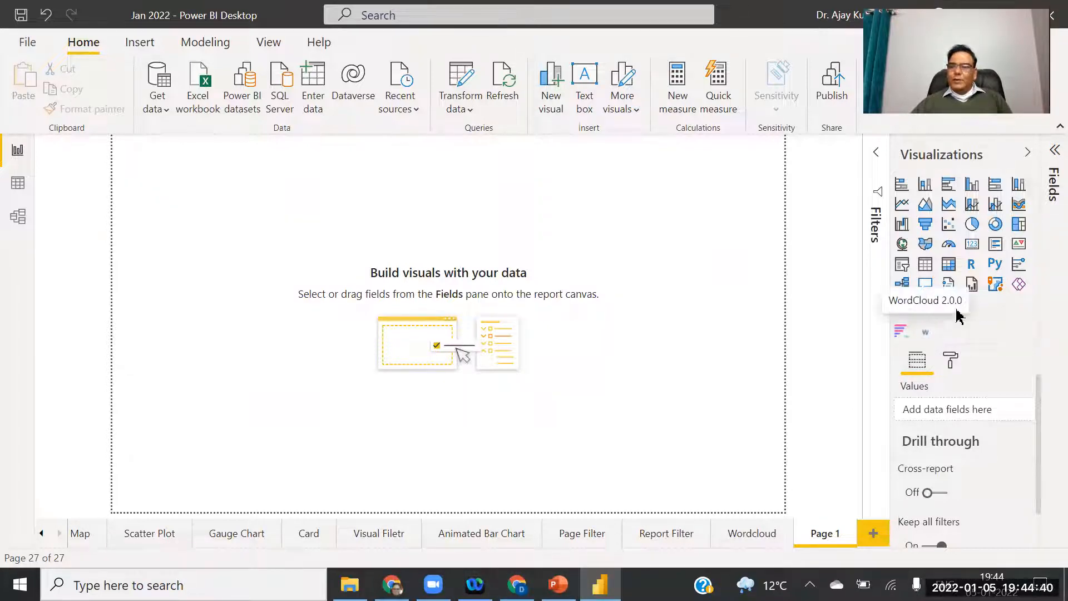
{"action": "left_click", "coordinate": [924, 305]}
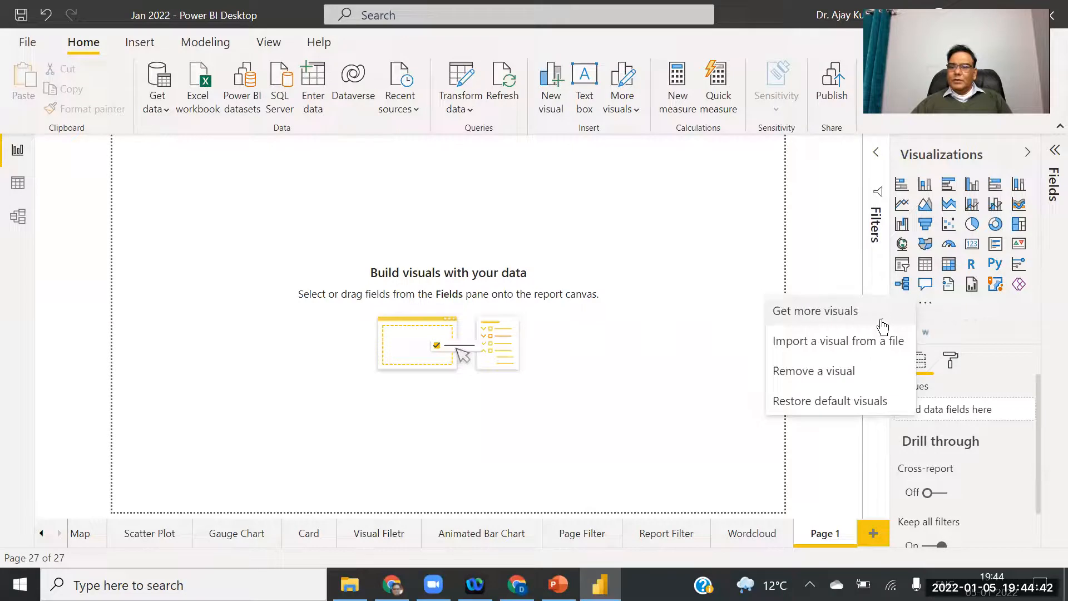
{"action": "left_click", "coordinate": [824, 313]}
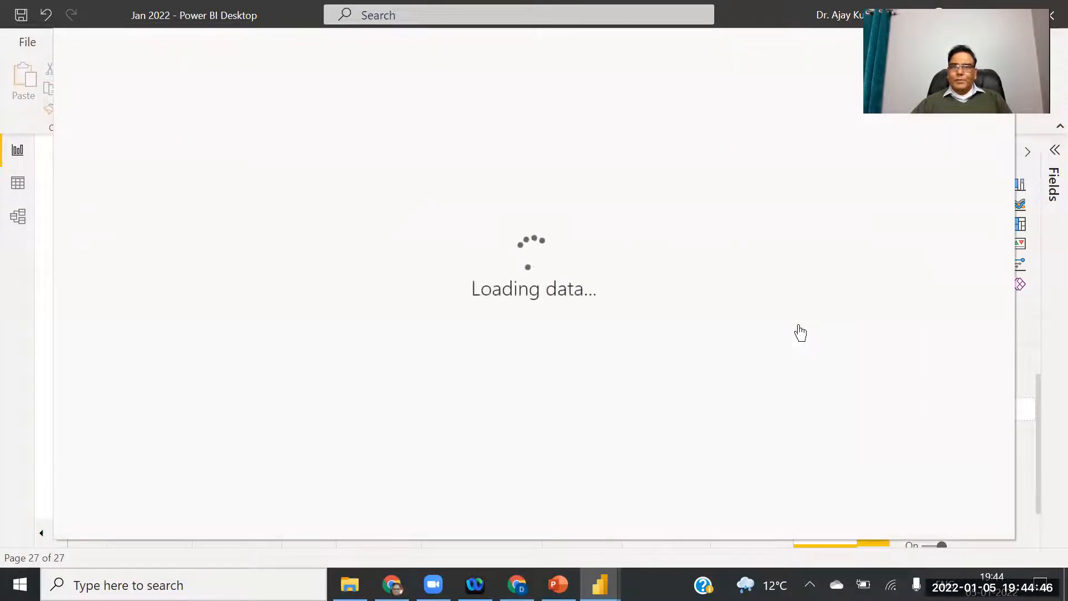
{"action": "left_click", "coordinate": [907, 154]}
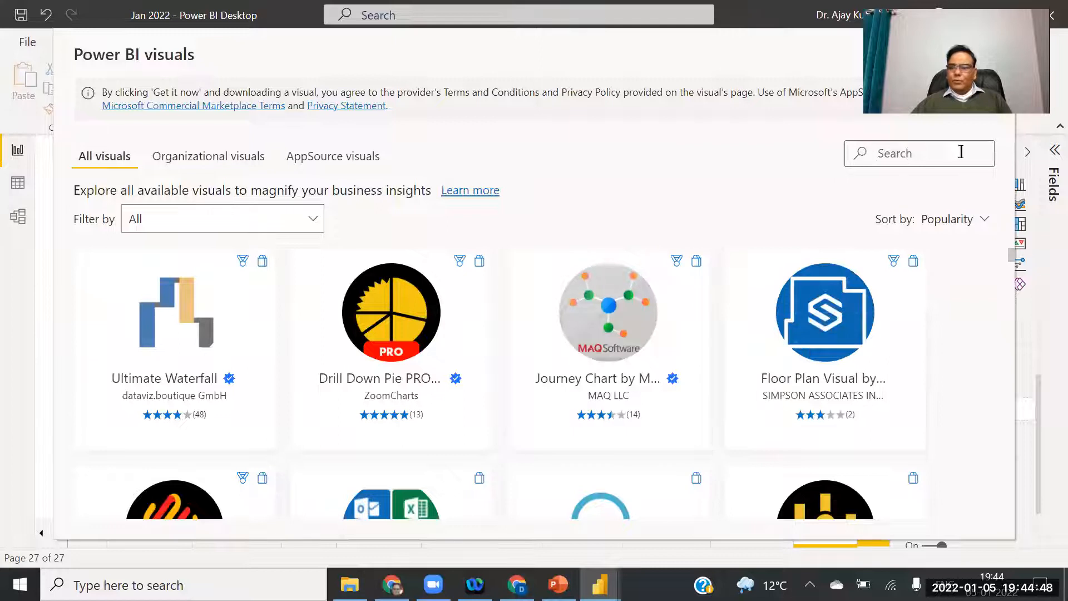
{"action": "type", "text": "sch"}
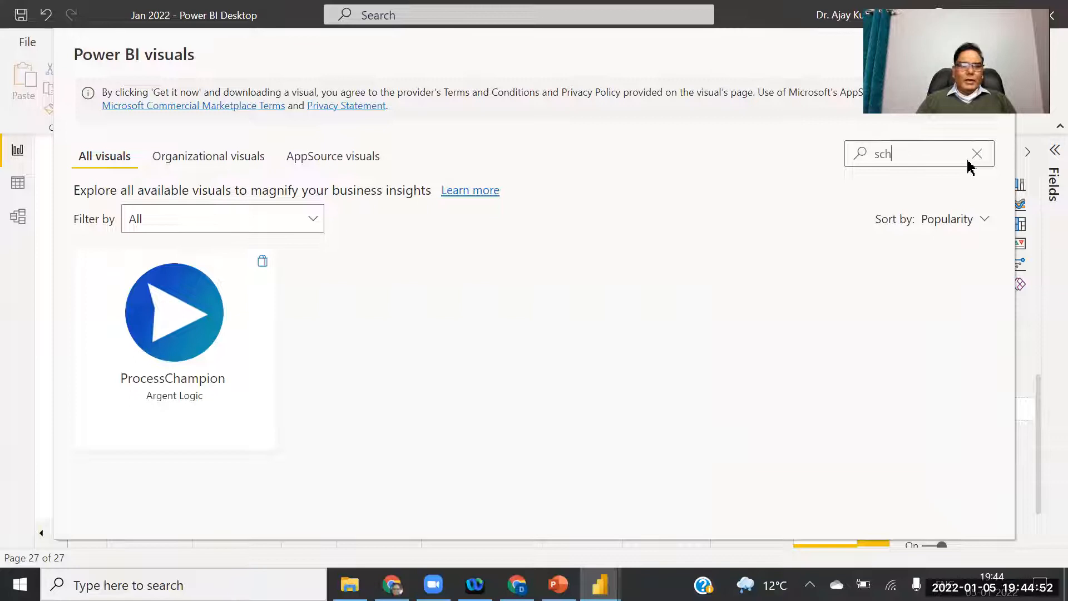
{"action": "type", "text": "r"}
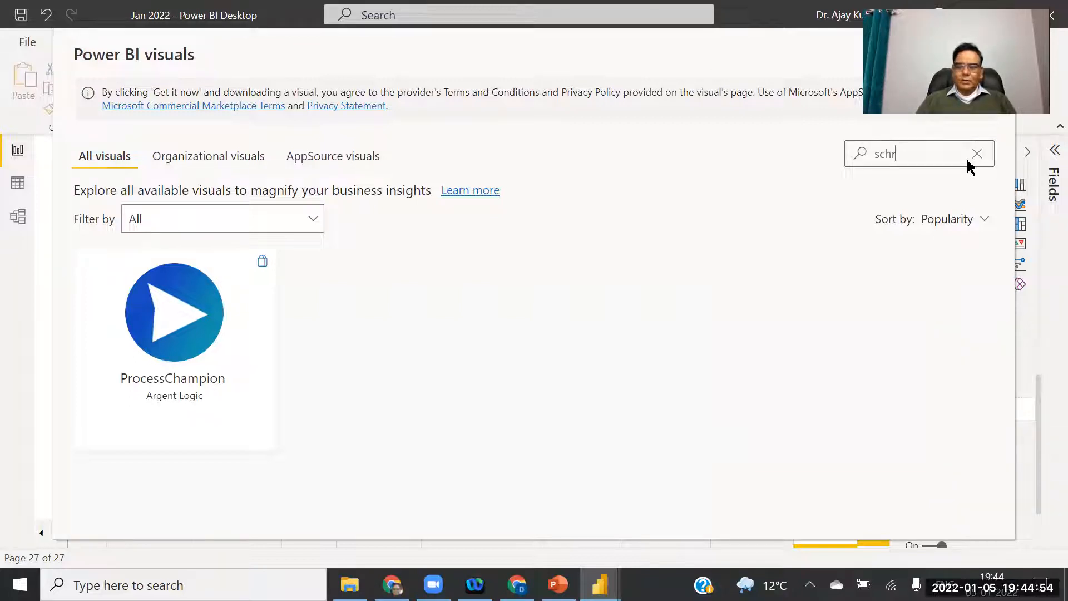
{"action": "type", "text": "o"}
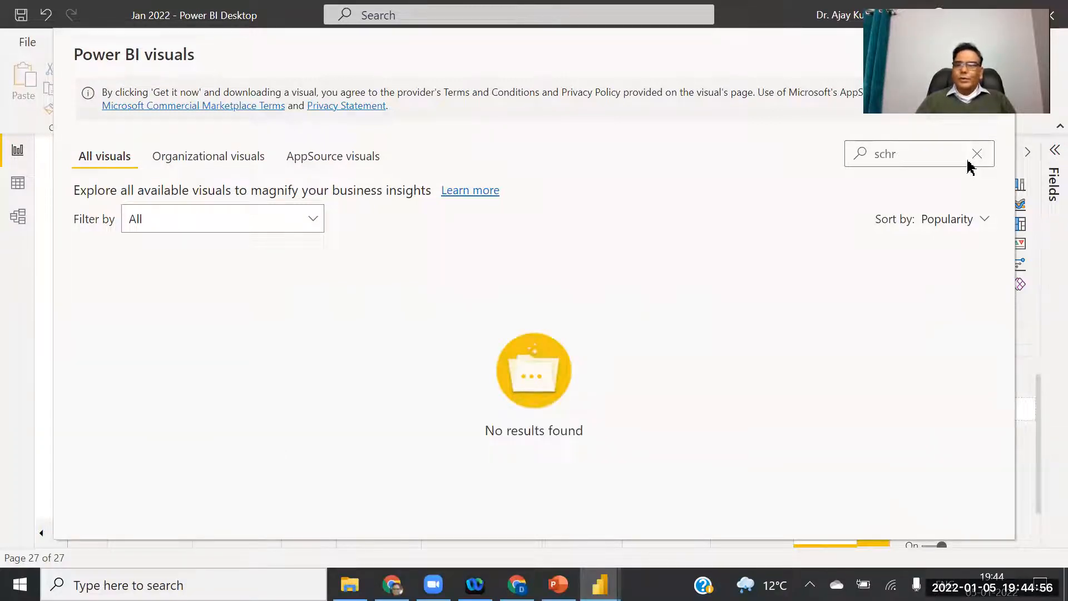
{"action": "key", "text": "BackSpace"}
{"action": "key", "text": "BackSpace"}
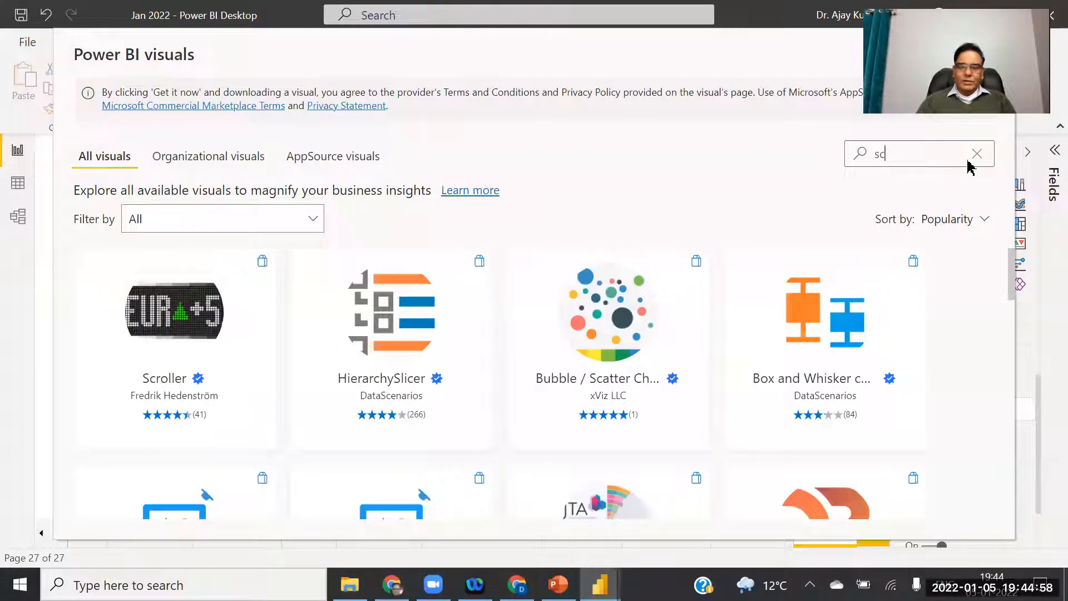
{"action": "type", "text": "r"}
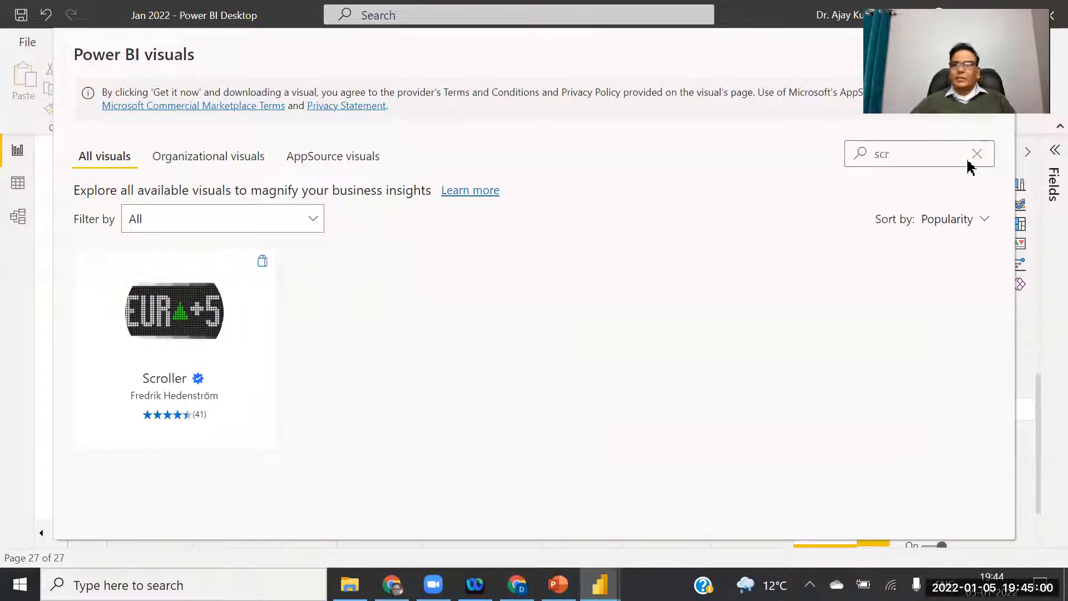
{"action": "left_click", "coordinate": [186, 318]}
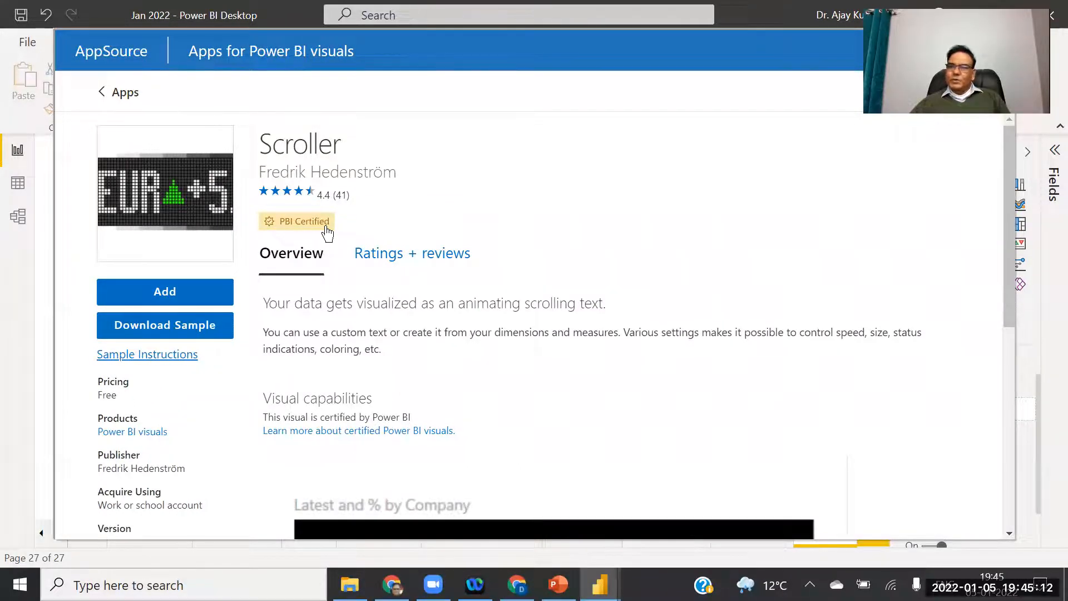
{"action": "left_click", "coordinate": [163, 293]}
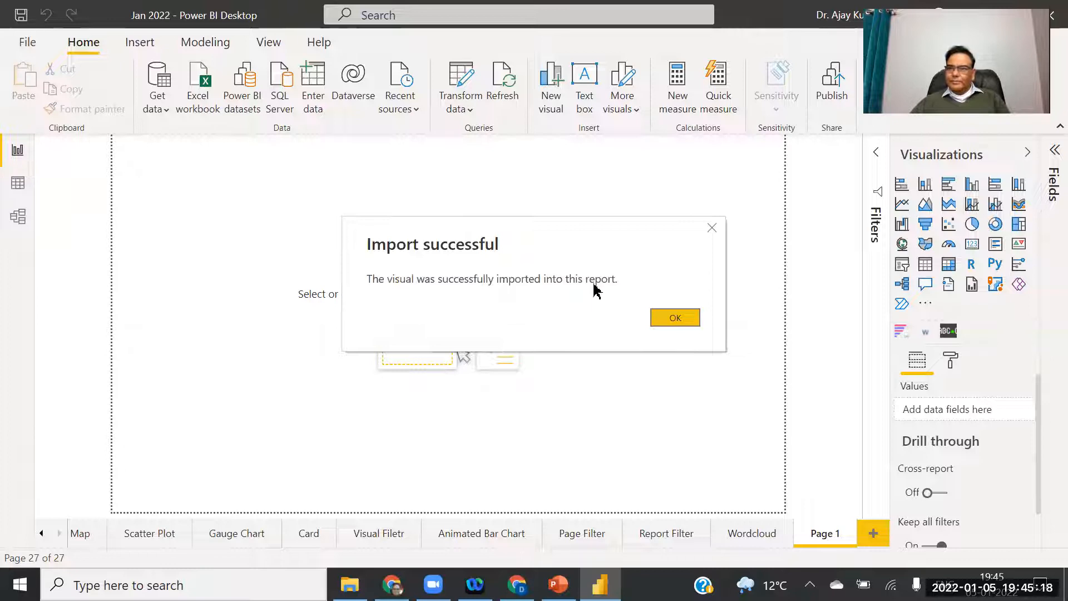
Place three empty Scroller visuals on Page 1, shortening the first one.
{"action": "left_click", "coordinate": [675, 317]}
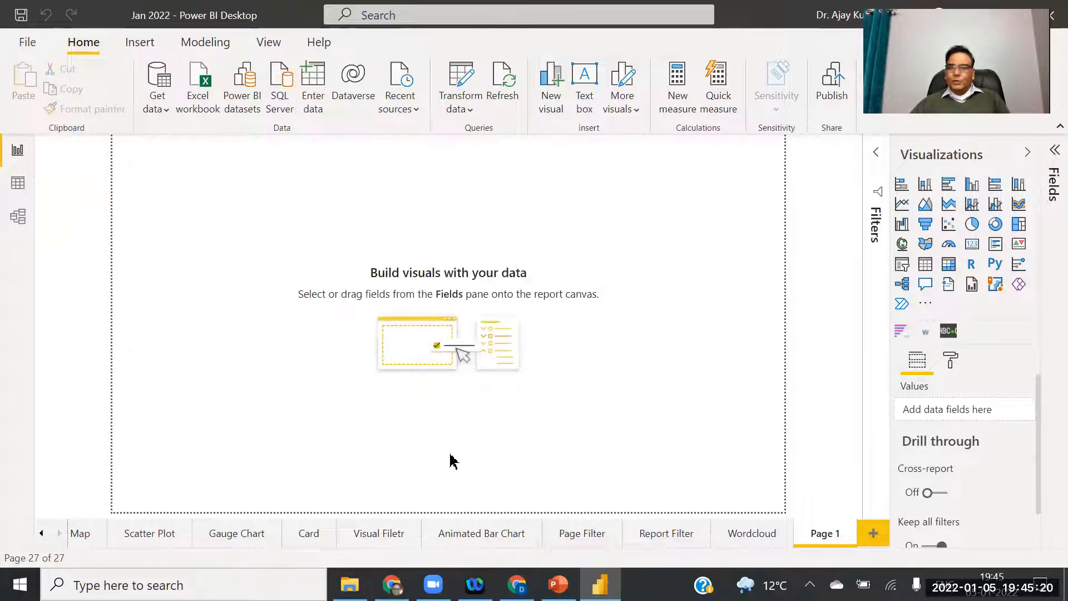
{"action": "left_click", "coordinate": [949, 333]}
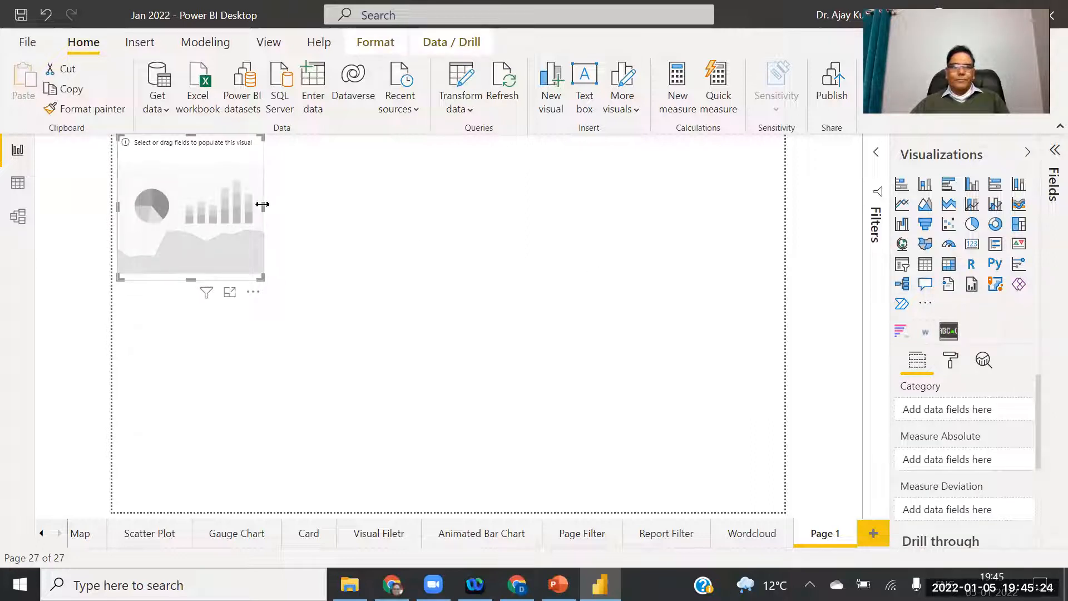
{"action": "left_click_drag", "start_coordinate": [453, 244], "coordinate": [468, 209]}
{"action": "left_click", "coordinate": [622, 340]}
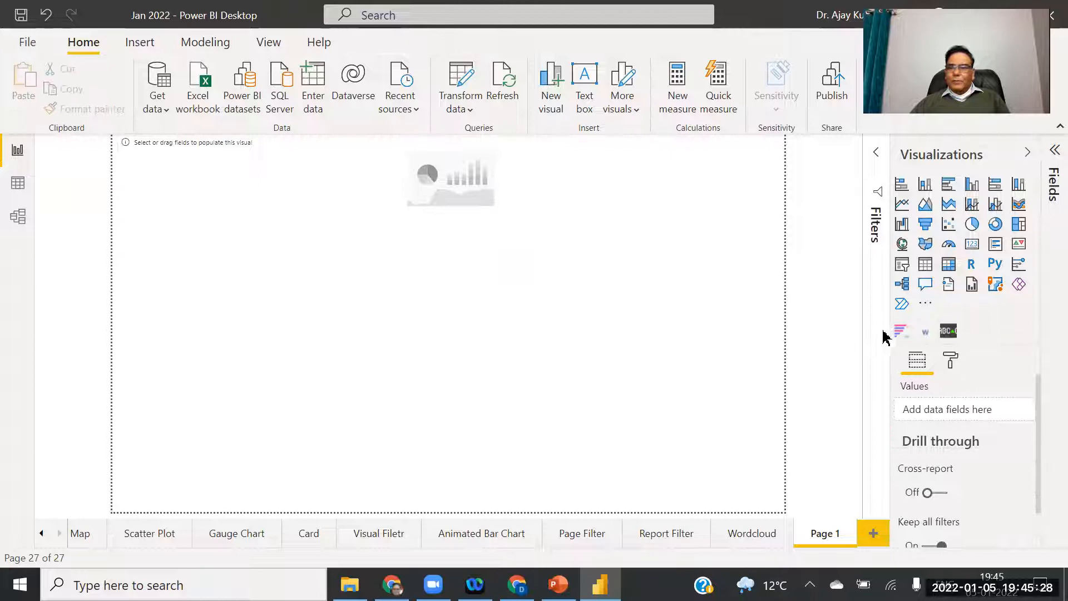
{"action": "left_click", "coordinate": [949, 333]}
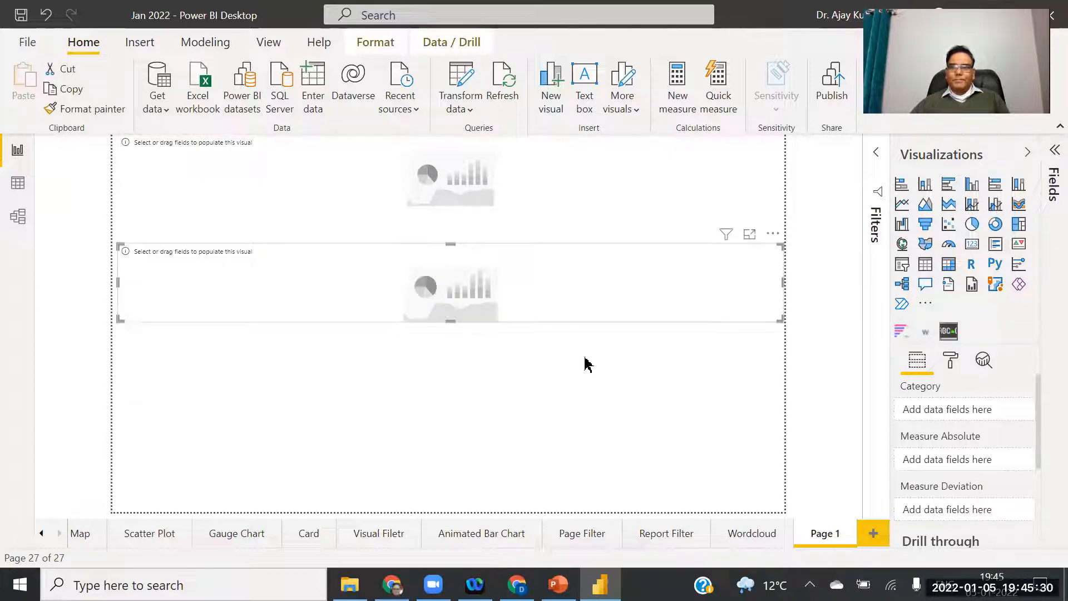
{"action": "left_click", "coordinate": [581, 366]}
{"action": "left_click", "coordinate": [949, 331]}
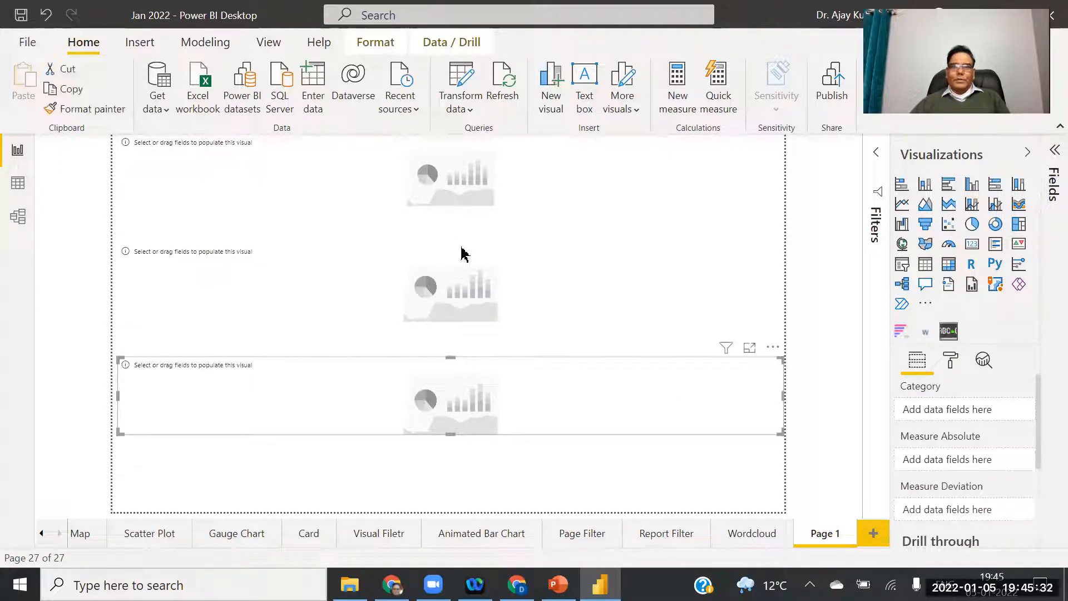
Make all three scrollers taller and space them evenly down the page, then switch to PowerPoint.
{"action": "left_click", "coordinate": [446, 196]}
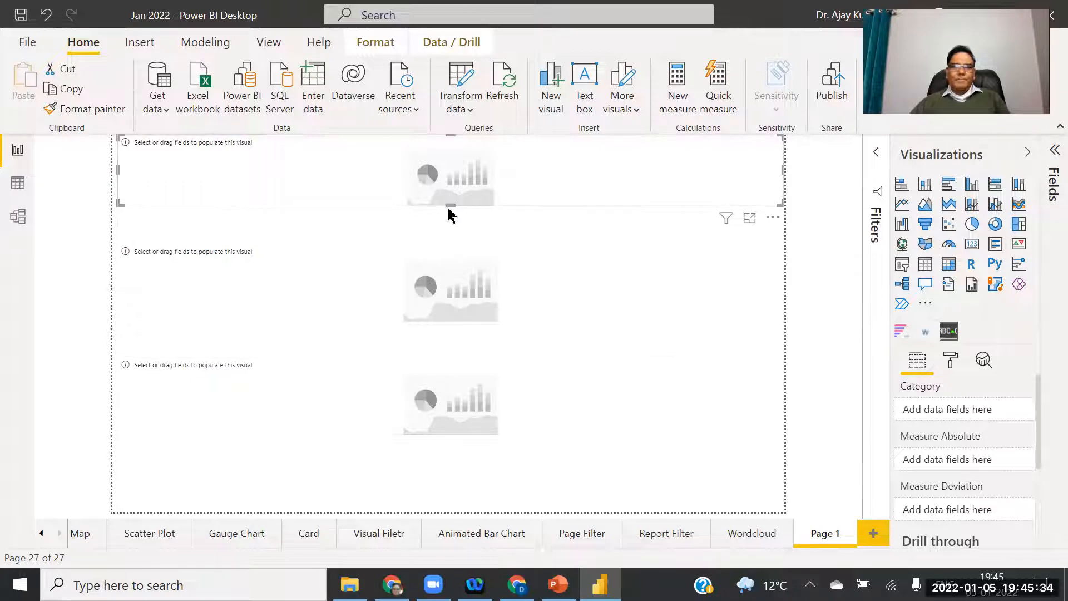
{"action": "left_click_drag", "start_coordinate": [449, 204], "coordinate": [449, 242]}
{"action": "left_click", "coordinate": [457, 300]}
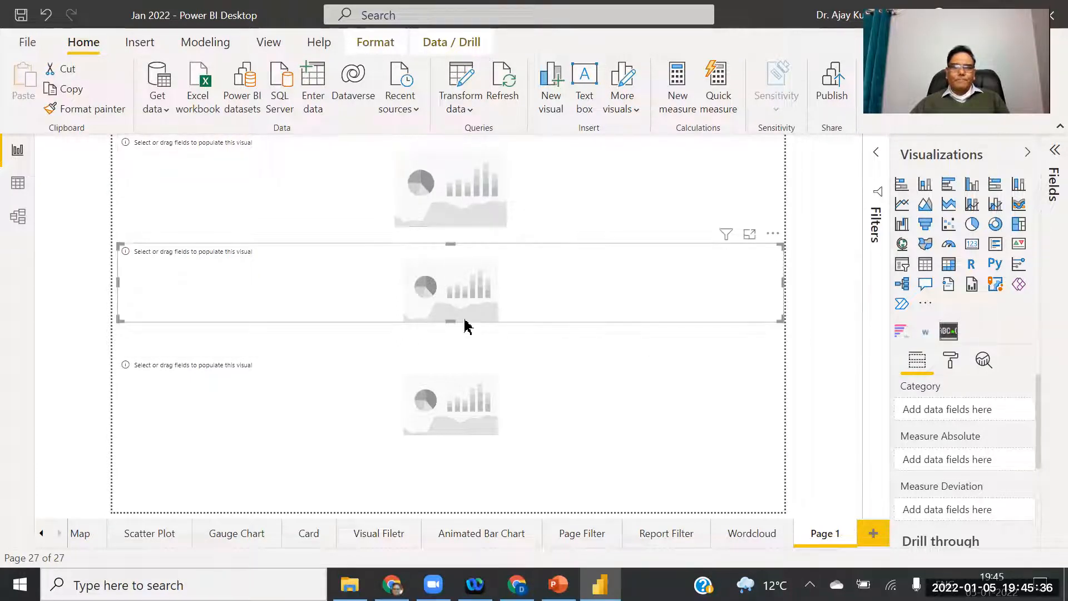
{"action": "left_click_drag", "start_coordinate": [452, 322], "coordinate": [451, 340]}
{"action": "left_click", "coordinate": [465, 432]}
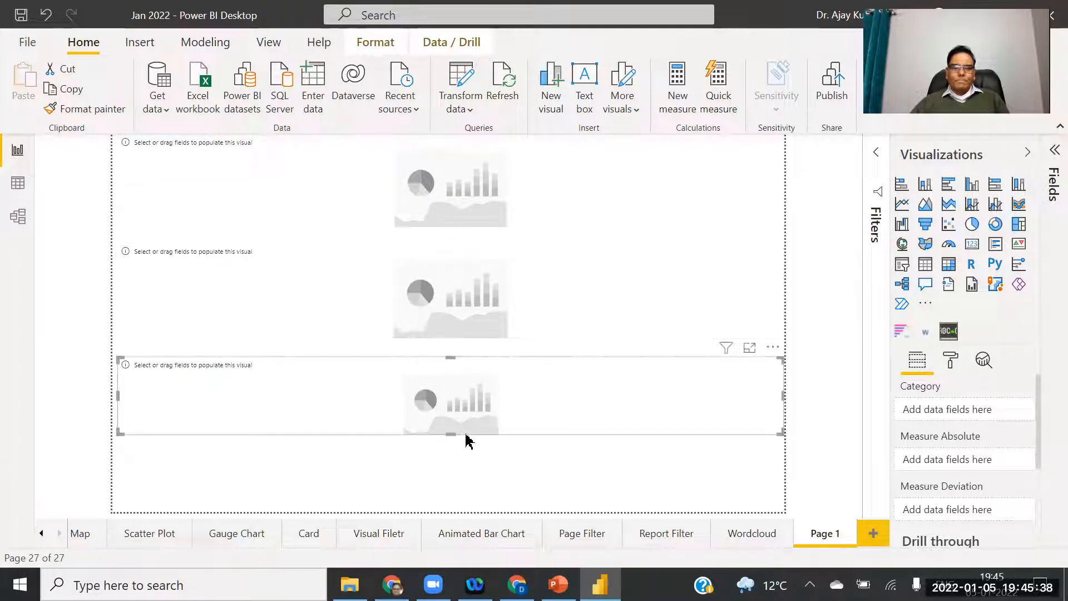
{"action": "left_click_drag", "start_coordinate": [454, 434], "coordinate": [447, 464]}
{"action": "left_click_drag", "start_coordinate": [465, 412], "coordinate": [459, 461]}
{"action": "left_click_drag", "start_coordinate": [475, 305], "coordinate": [477, 329]}
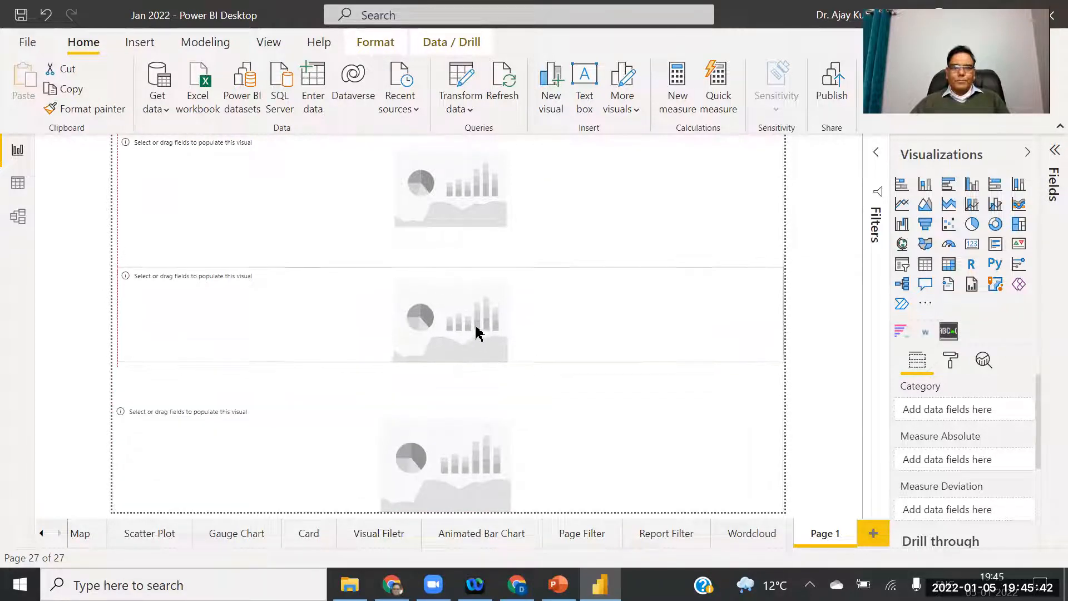
{"action": "left_click_drag", "start_coordinate": [468, 198], "coordinate": [469, 205]}
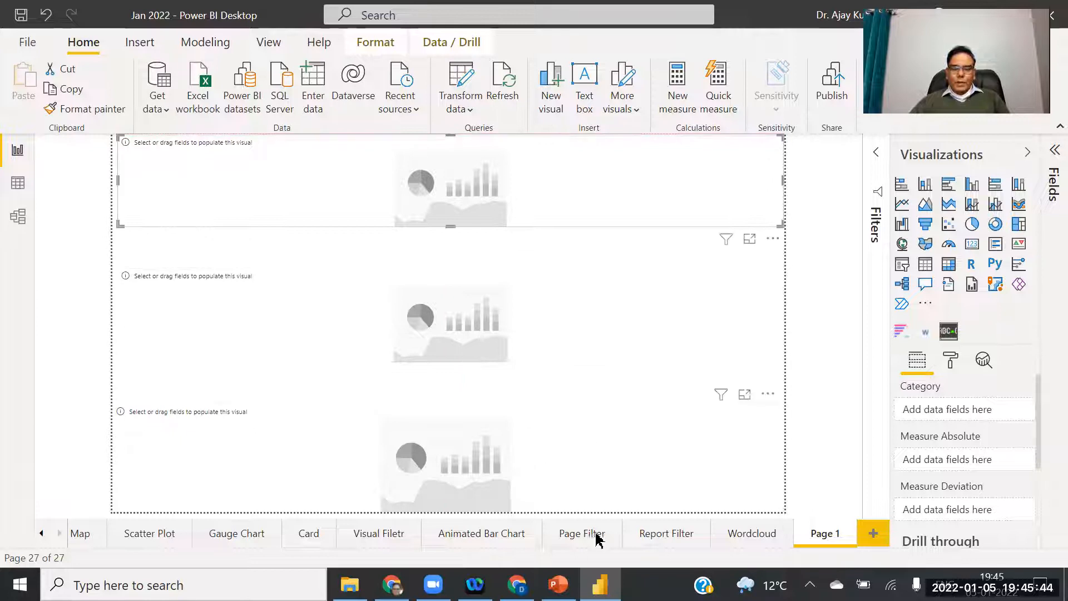
{"action": "left_click", "coordinate": [558, 584]}
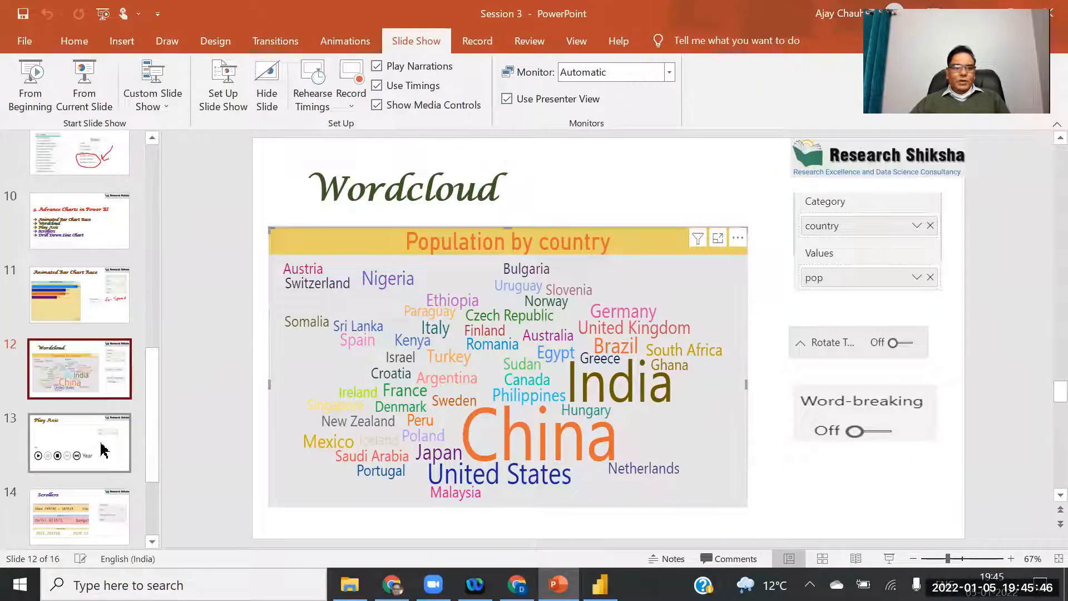
Review PowerPoint slides 13 (Play Axis) and 14 (Scrollers), then return to Power BI.
{"action": "left_click", "coordinate": [79, 442]}
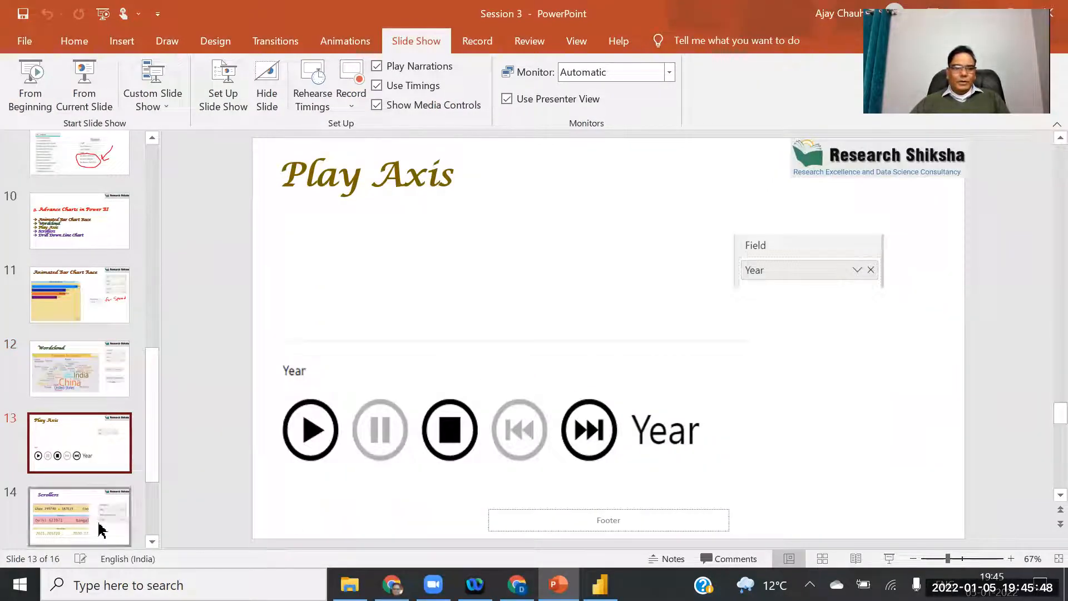
{"action": "left_click", "coordinate": [122, 533]}
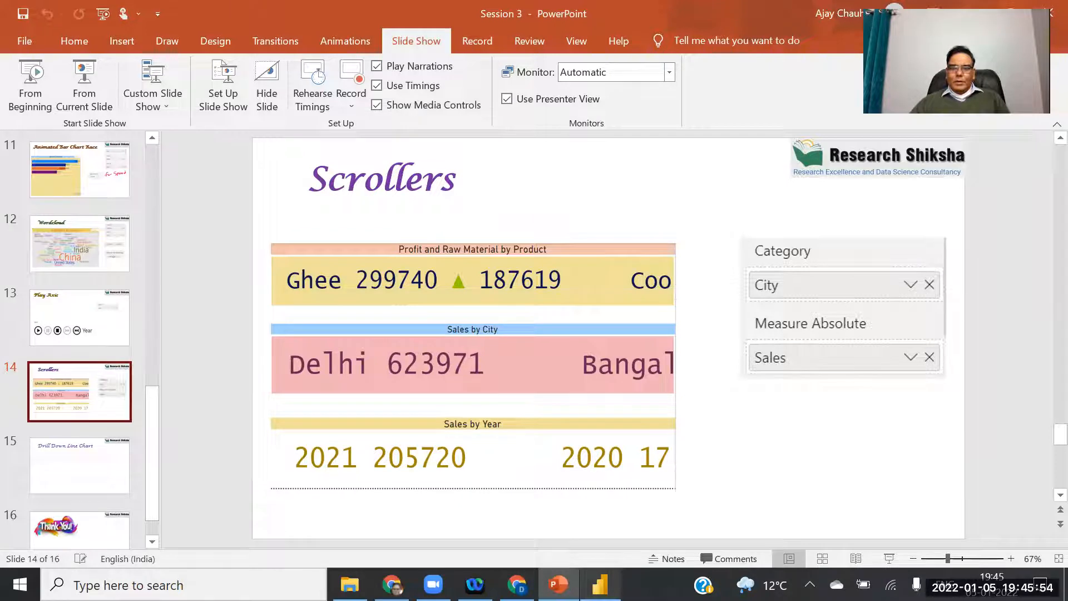
{"action": "left_click", "coordinate": [600, 584]}
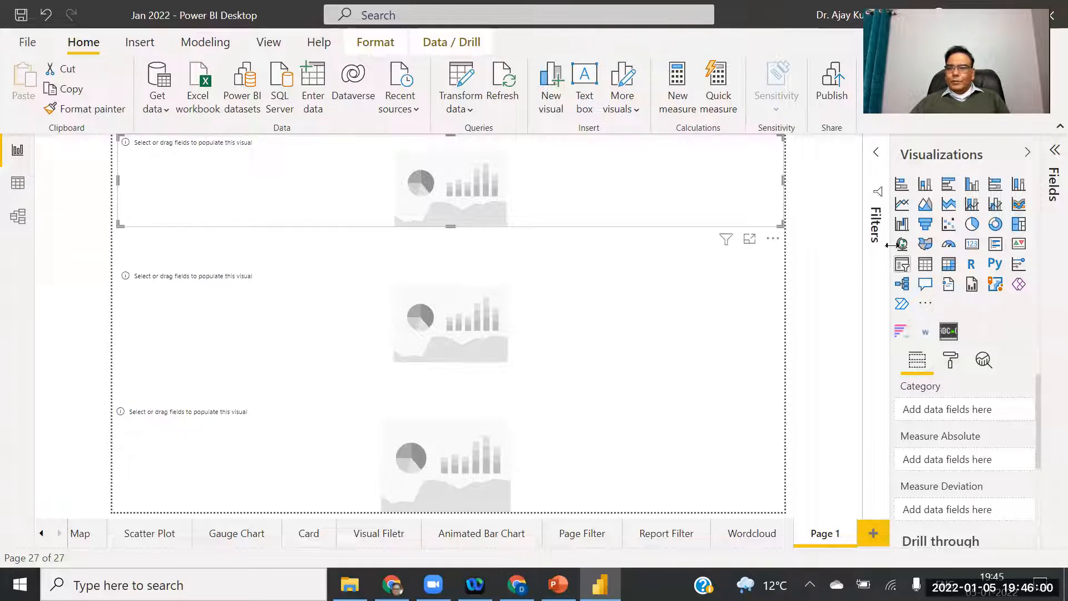
Give the top scroller City as its category and Sales as its measure.
{"action": "left_click", "coordinate": [1054, 158]}
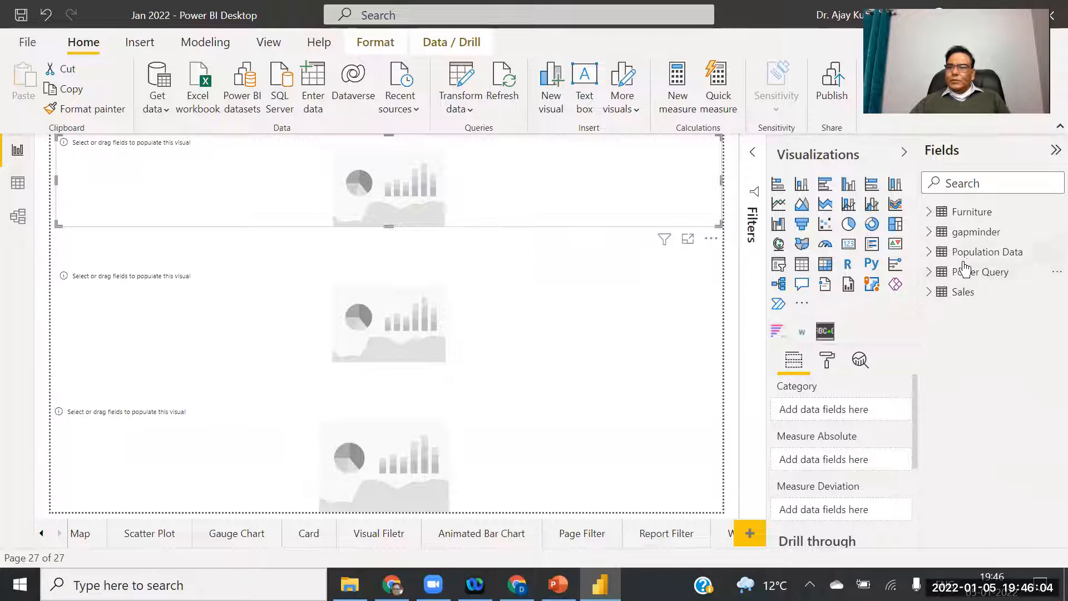
{"action": "left_click", "coordinate": [944, 294]}
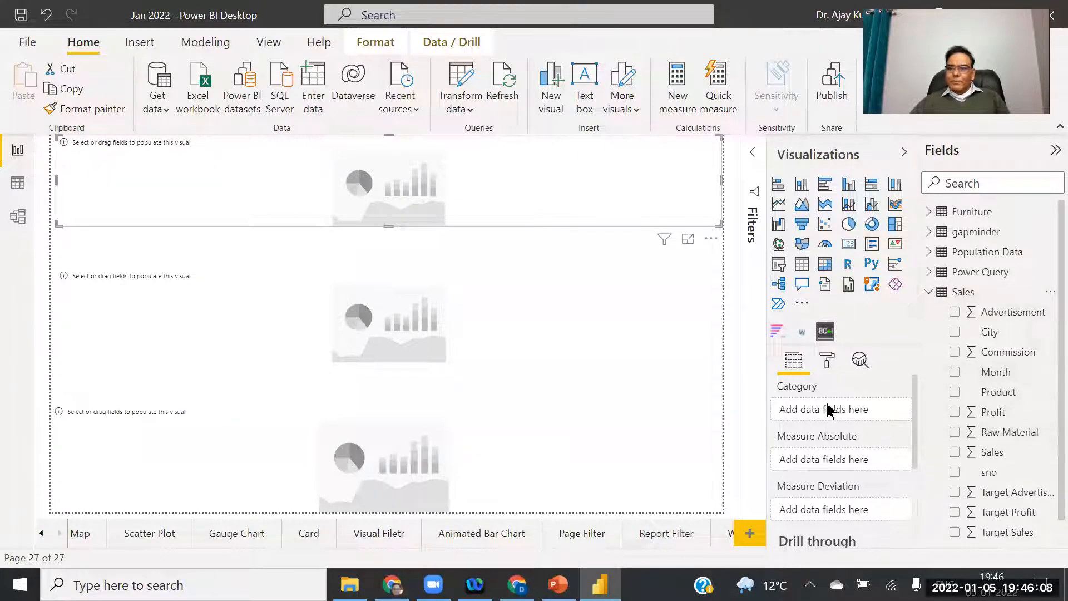
{"action": "left_click_drag", "start_coordinate": [996, 334], "coordinate": [837, 424]}
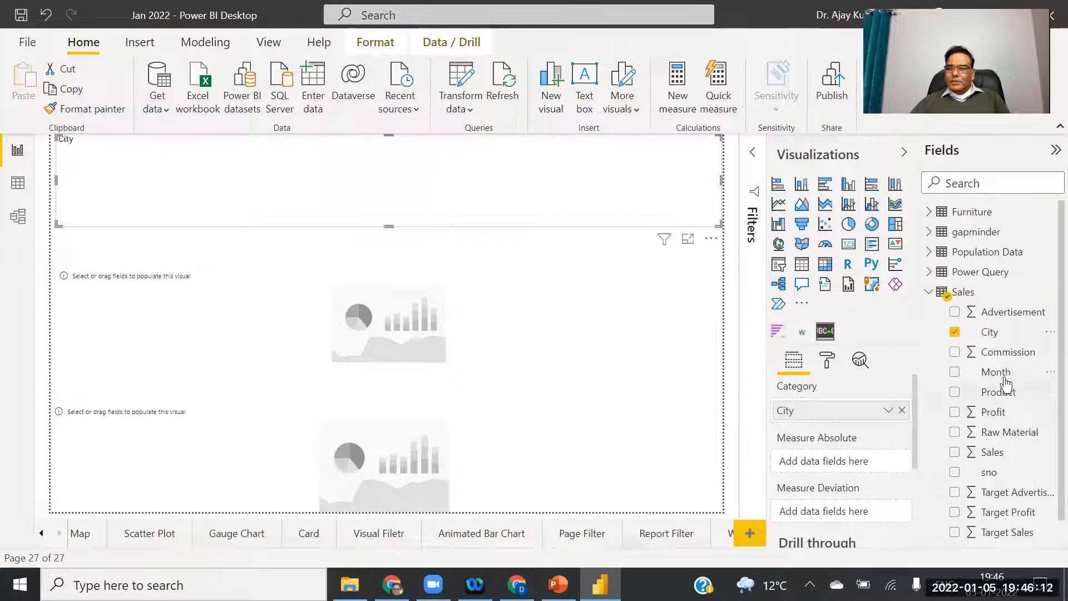
{"action": "left_click_drag", "start_coordinate": [995, 451], "coordinate": [848, 457]}
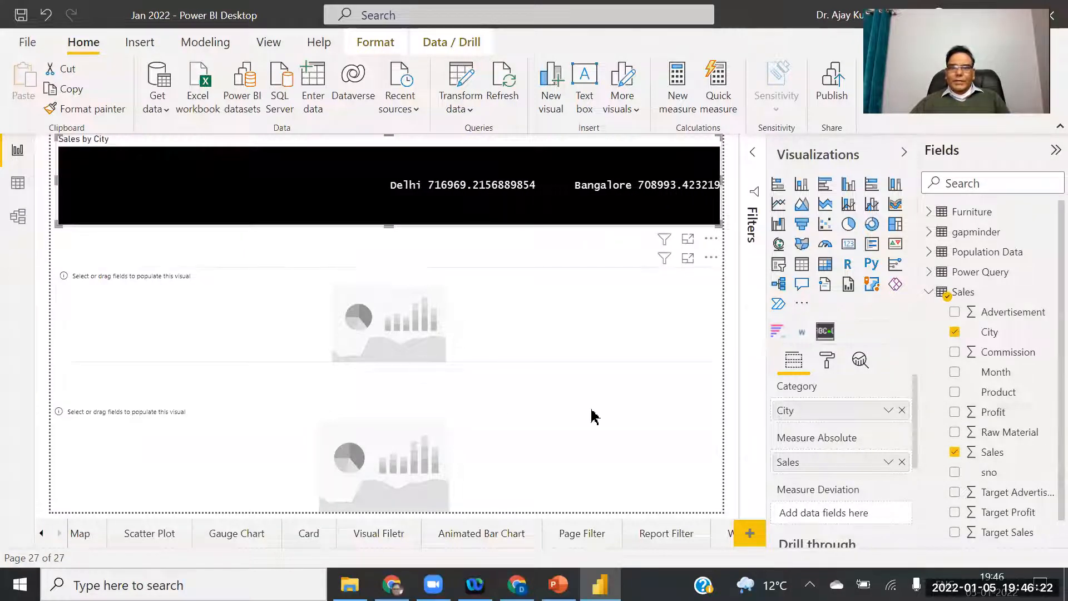
Set the second scroller to Product/Profit and the third to Product/Sales.
{"action": "left_click", "coordinate": [519, 377]}
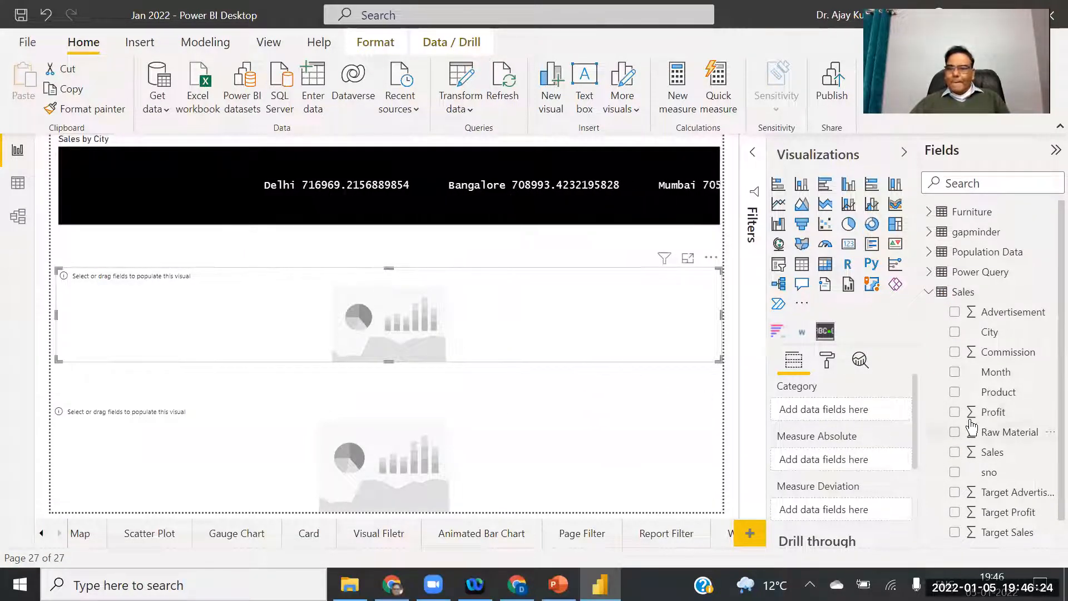
{"action": "left_click_drag", "start_coordinate": [1001, 412], "coordinate": [854, 461]}
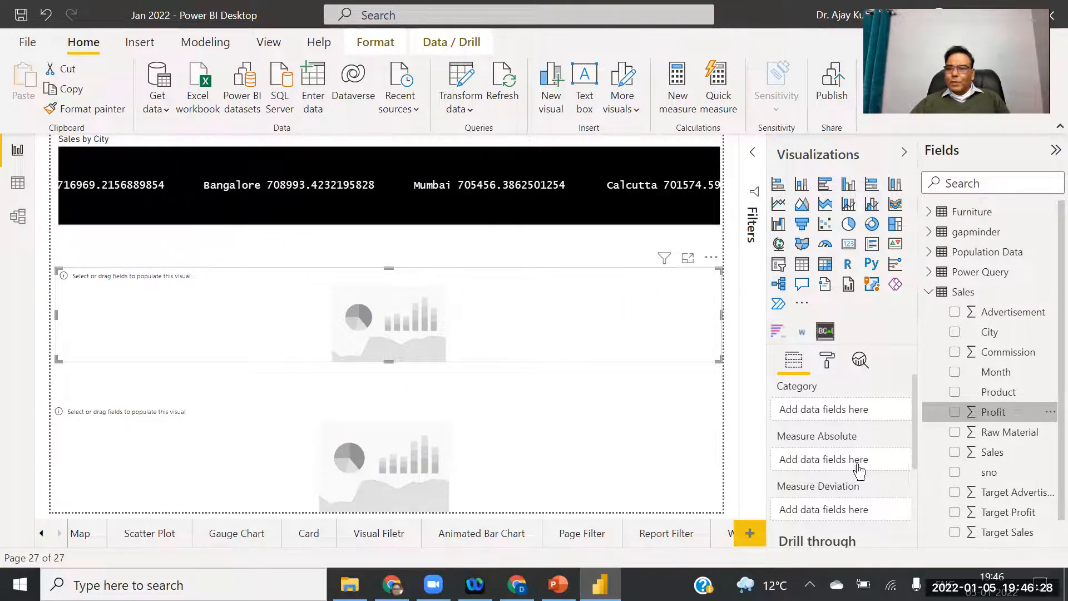
{"action": "left_click_drag", "start_coordinate": [1000, 393], "coordinate": [851, 414]}
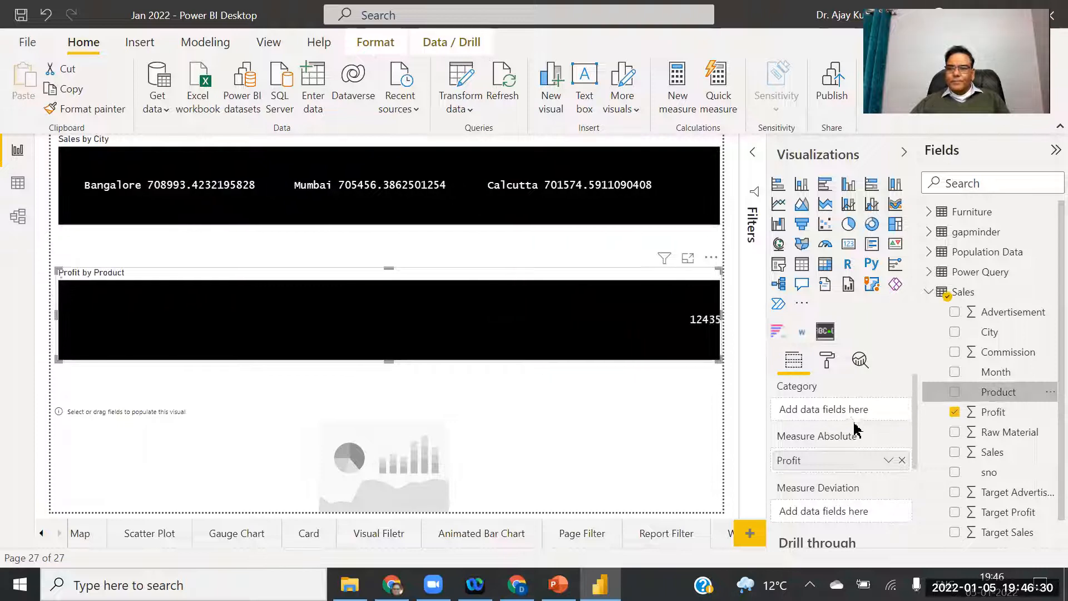
{"action": "left_click", "coordinate": [512, 466]}
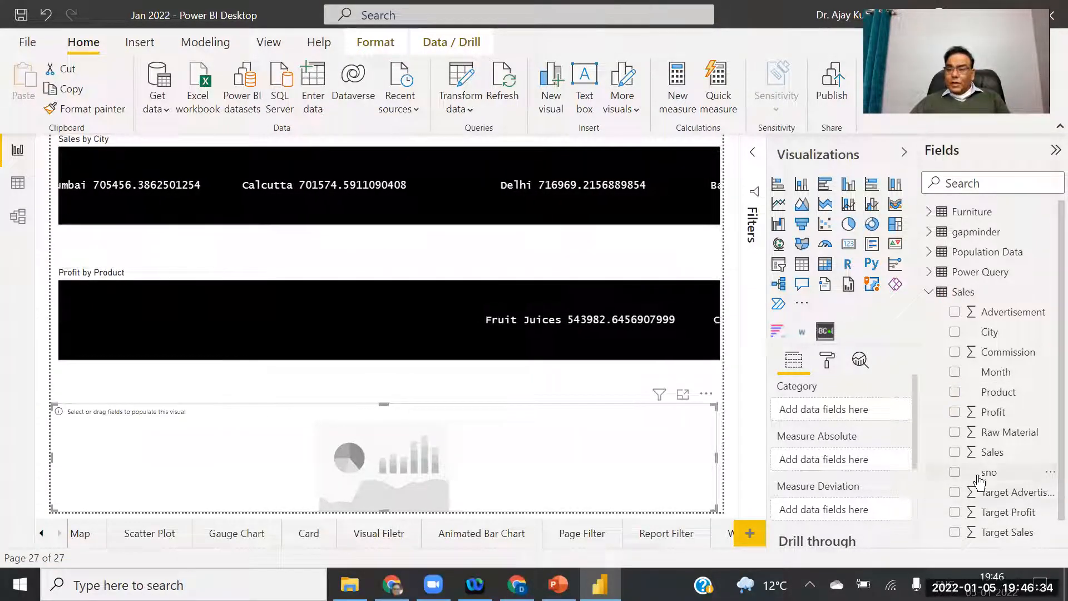
{"action": "left_click_drag", "start_coordinate": [1012, 460], "coordinate": [857, 458]}
{"action": "left_click_drag", "start_coordinate": [1007, 398], "coordinate": [861, 411]}
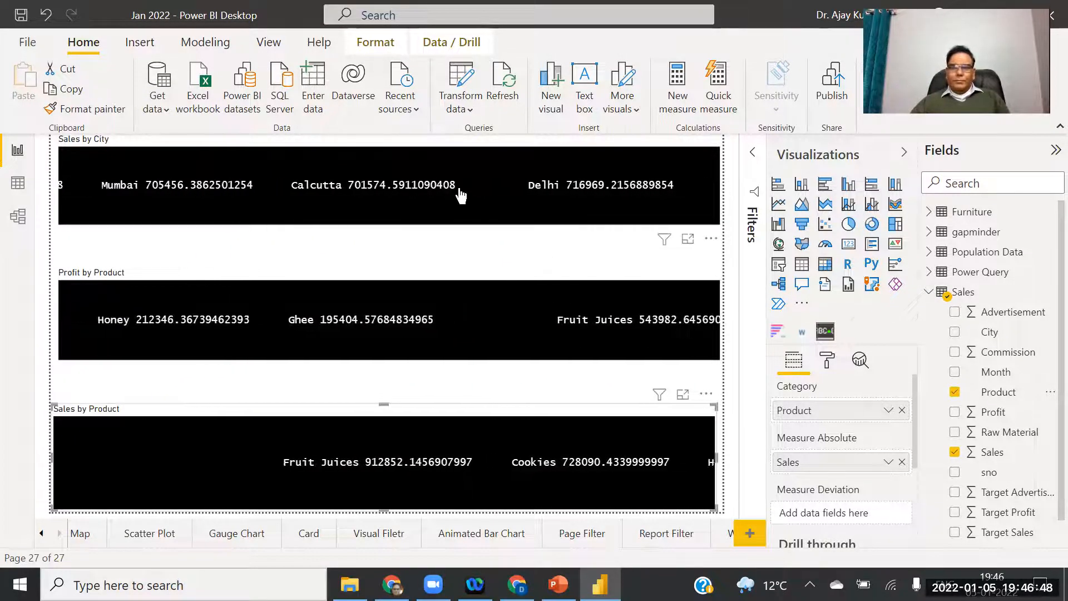
{"action": "left_click", "coordinate": [433, 195]}
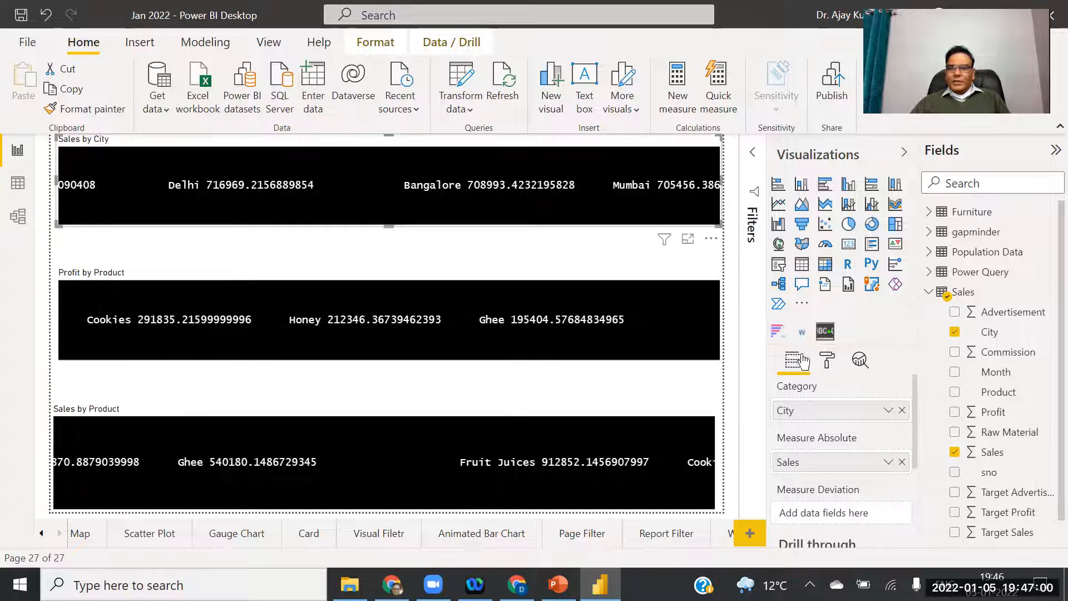
In Scroller formatting, switch Auto-size font on for the Profit by Product and Sales by Product tickers.
{"action": "left_click", "coordinate": [825, 357]}
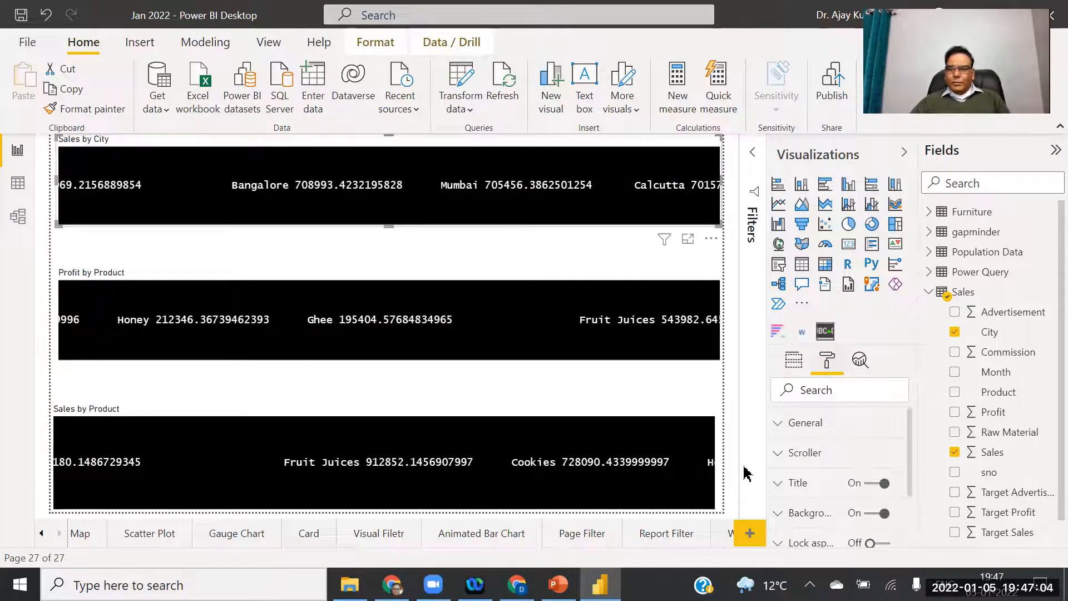
{"action": "left_click", "coordinate": [780, 426]}
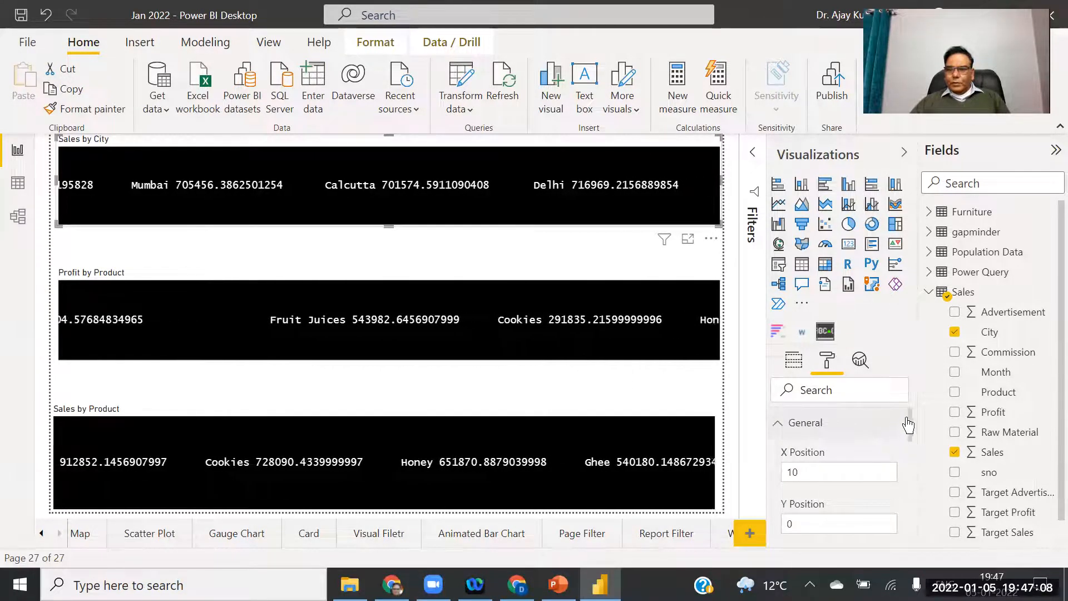
{"action": "left_click_drag", "start_coordinate": [912, 426], "coordinate": [920, 514]}
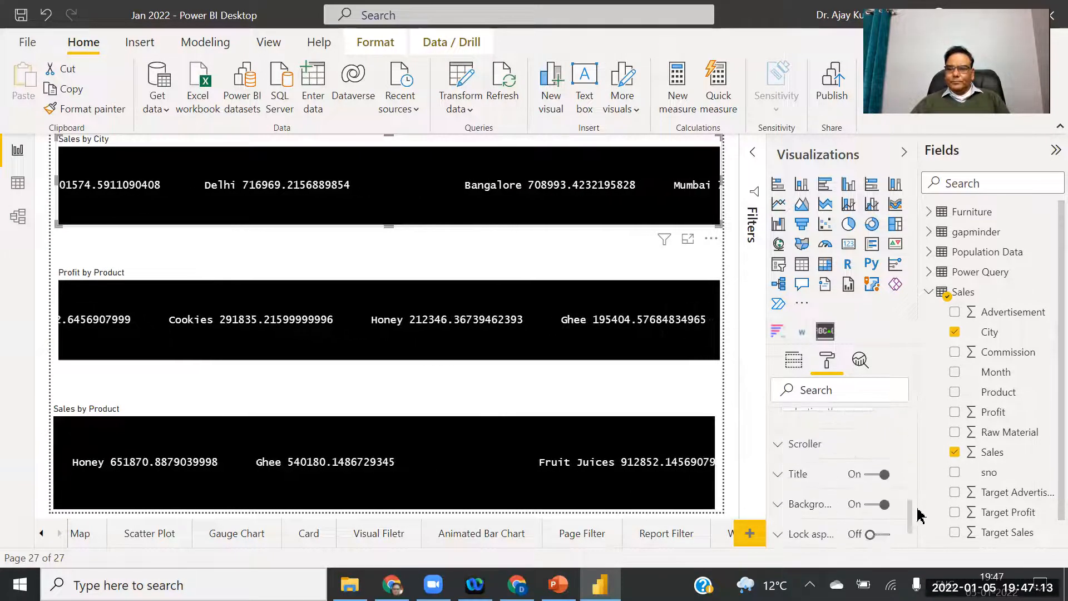
{"action": "left_click", "coordinate": [779, 442]}
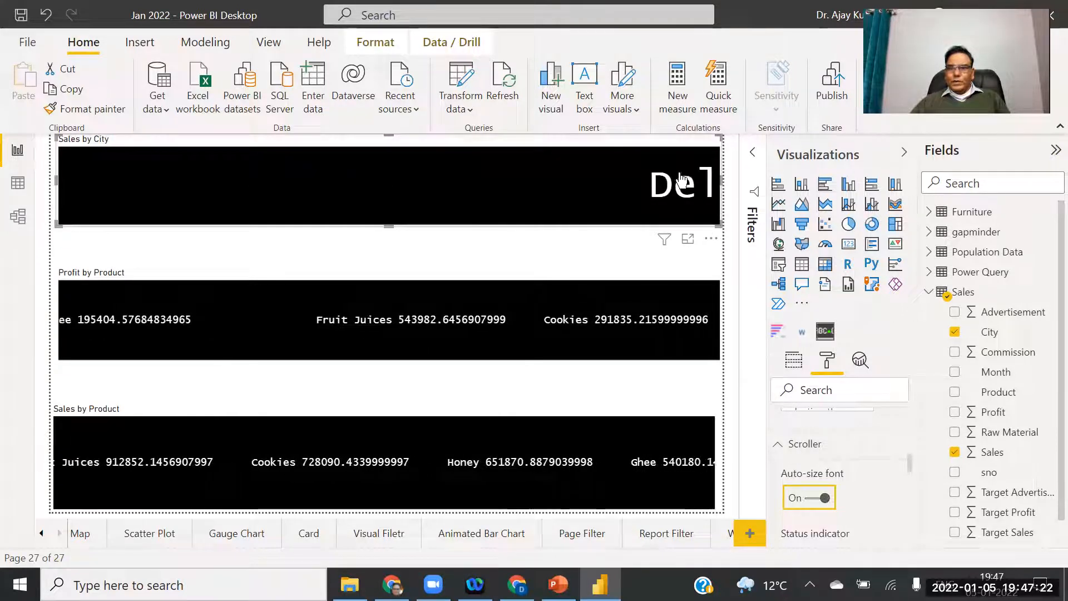
{"action": "left_click", "coordinate": [661, 325]}
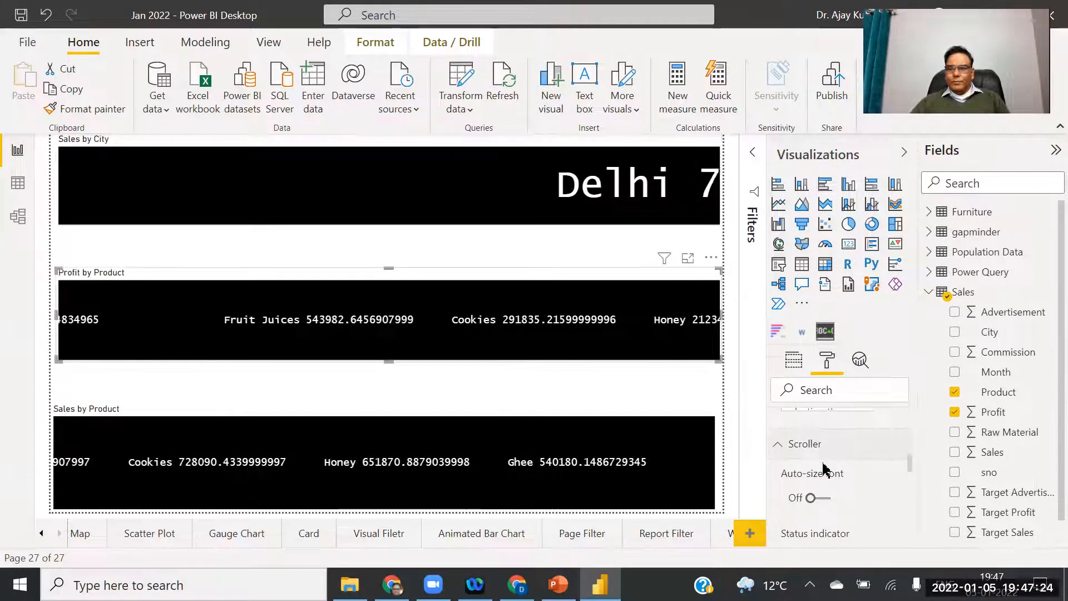
{"action": "left_click", "coordinate": [828, 501]}
{"action": "left_click", "coordinate": [601, 453]}
{"action": "left_click", "coordinate": [826, 501]}
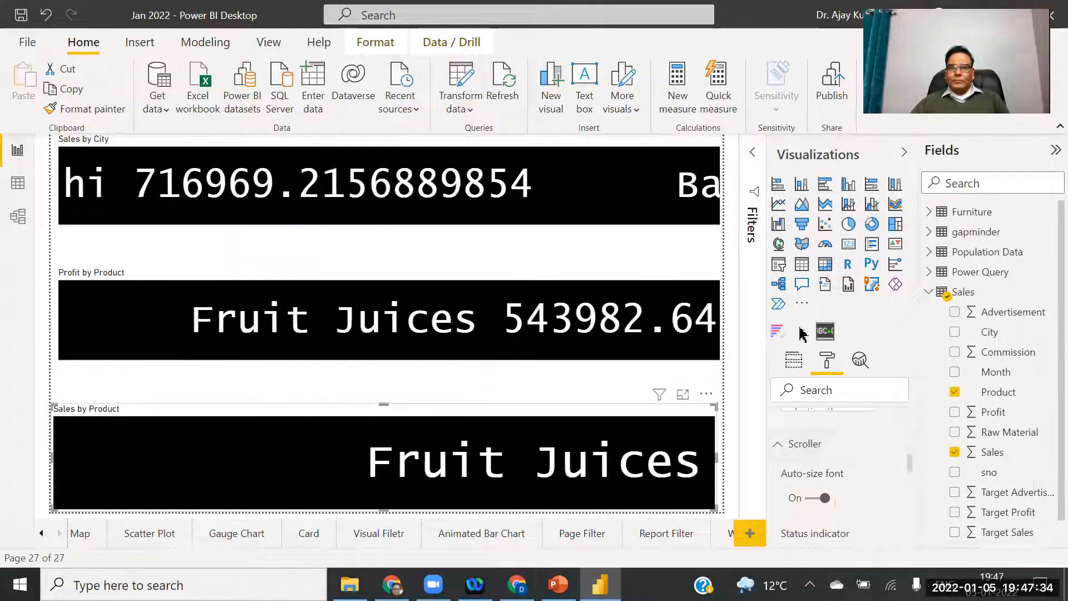
{"action": "left_click_drag", "start_coordinate": [911, 460], "coordinate": [909, 495]}
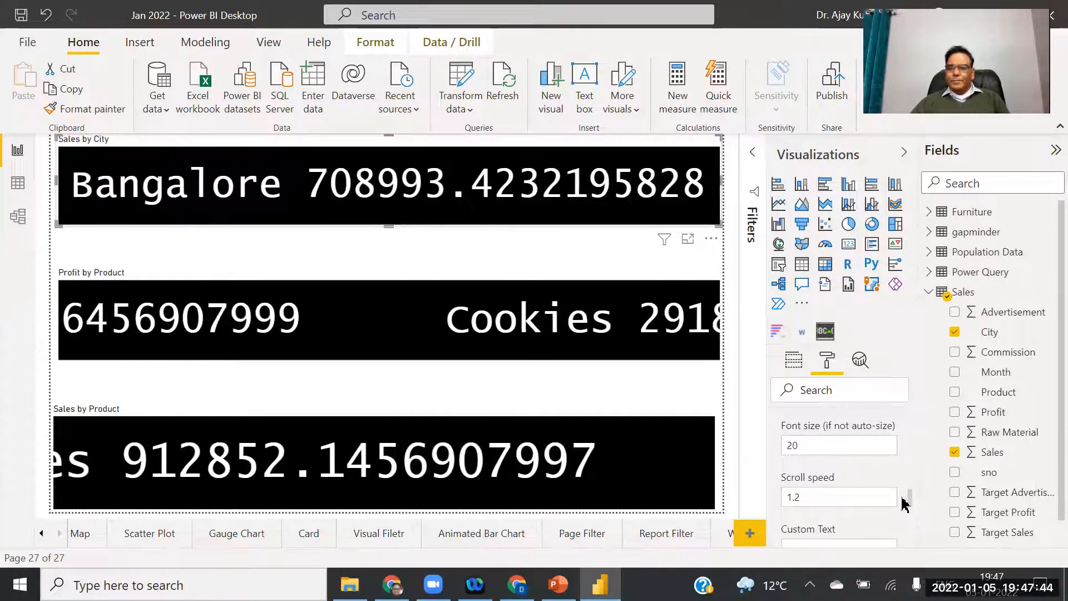
Change the Sales by City scroll speed from 1.2 to 4.
{"action": "left_click_drag", "start_coordinate": [911, 499], "coordinate": [909, 505]}
{"action": "left_click", "coordinate": [823, 429]}
{"action": "key", "text": "BackSpace"}
{"action": "type", "text": "6"}
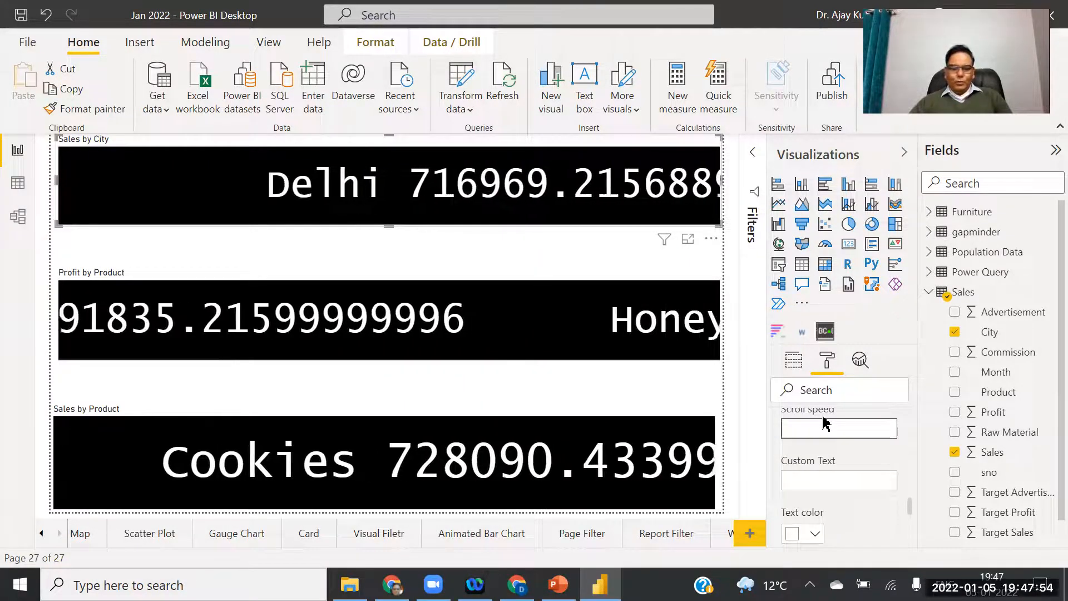
{"action": "type", "text": "1.22"}
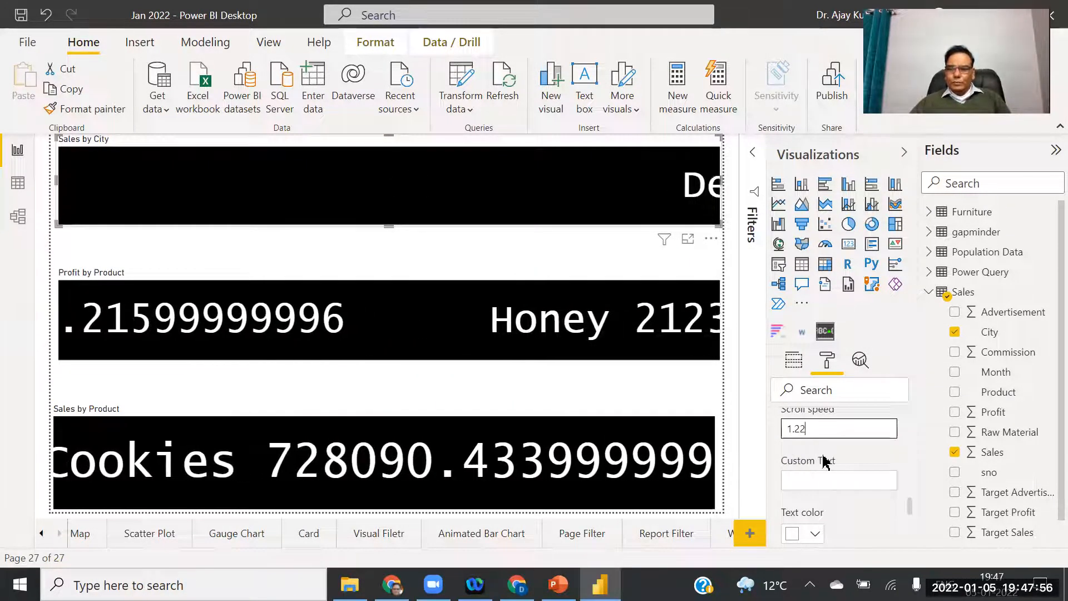
{"action": "left_click_drag", "start_coordinate": [816, 433], "coordinate": [740, 437]}
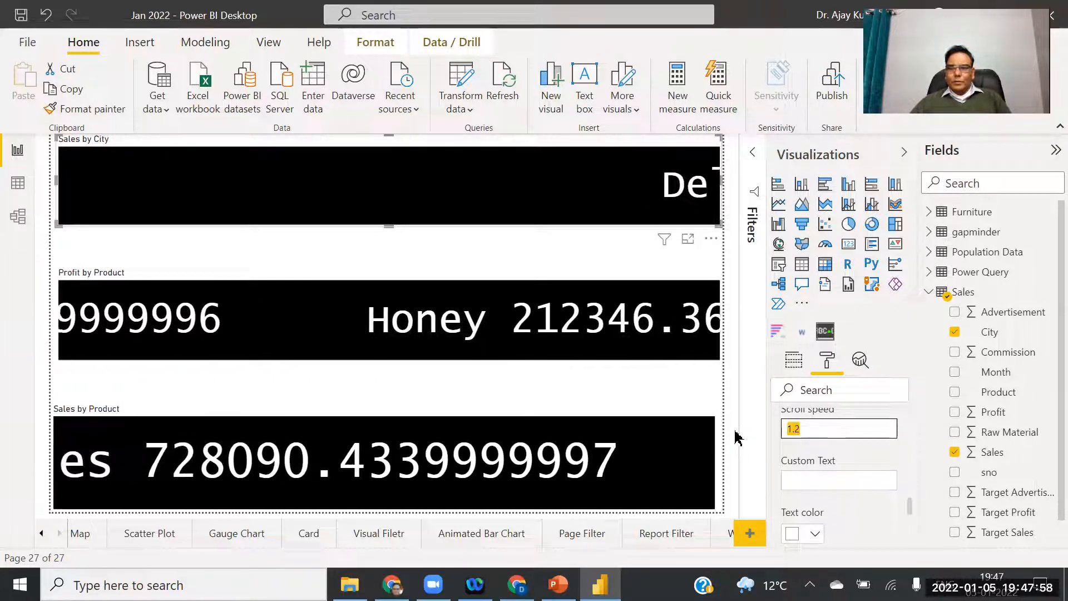
{"action": "left_click", "coordinate": [867, 447]}
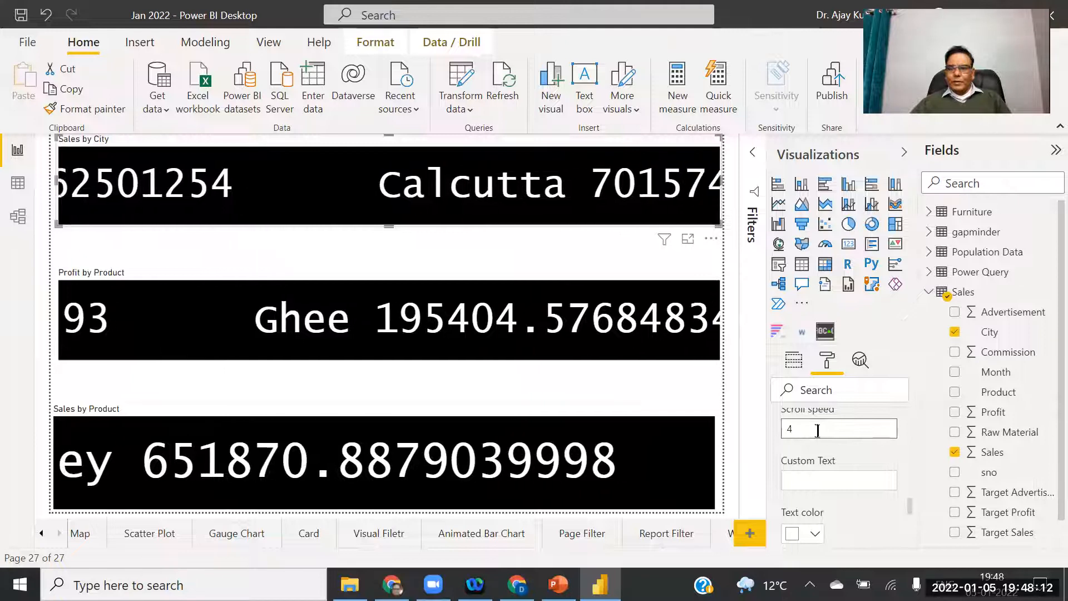
{"action": "scroll", "coordinate": [910, 507], "scroll_direction": "down", "scroll_amount": 3}
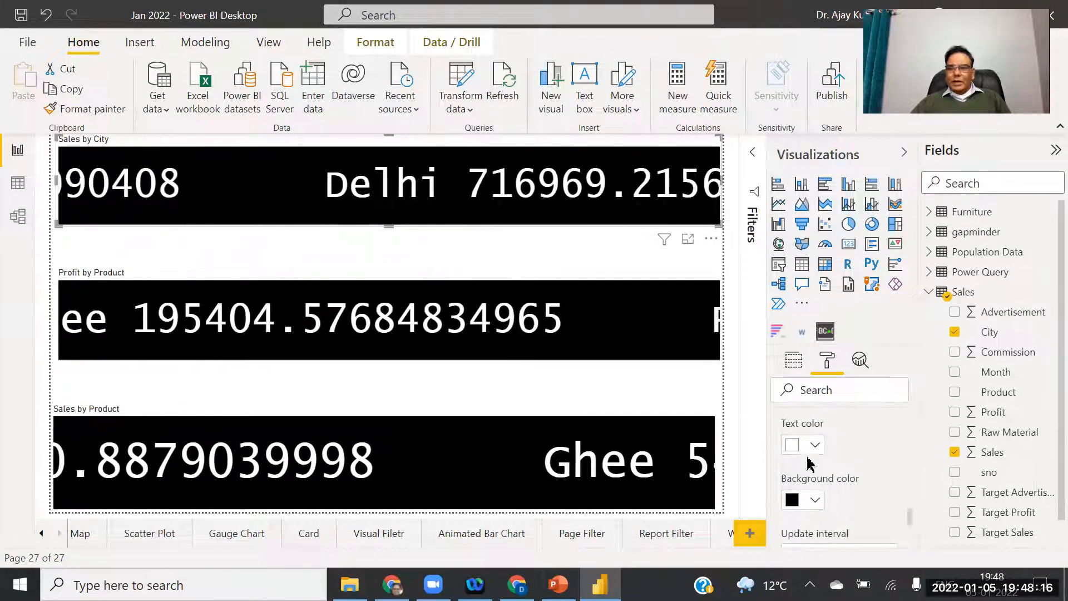
Give the Sales by City ticker black text on a gold background.
{"action": "left_click", "coordinate": [815, 448]}
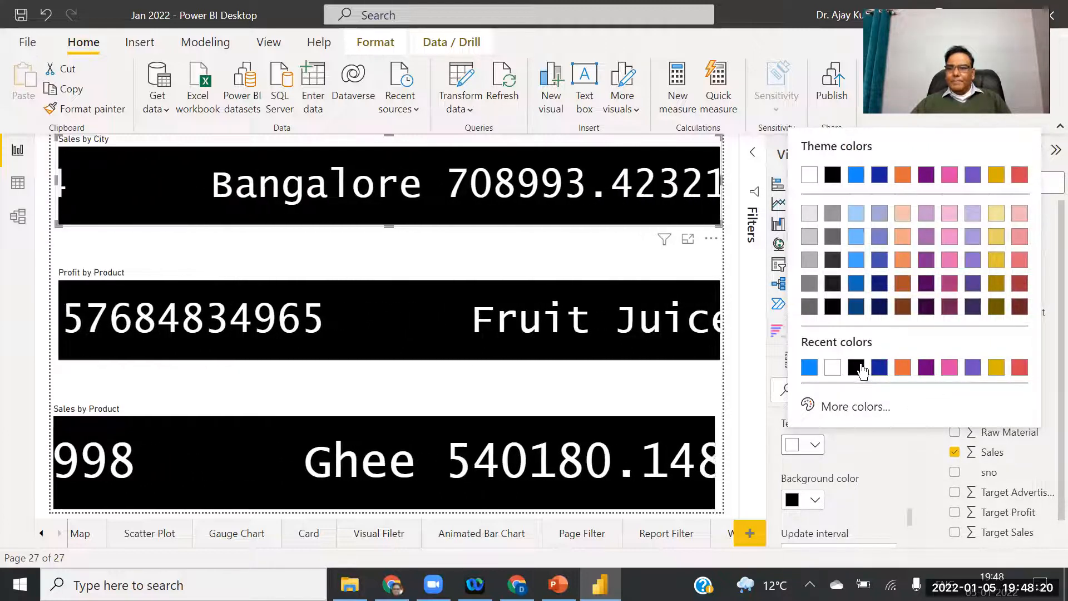
{"action": "left_click", "coordinate": [857, 368]}
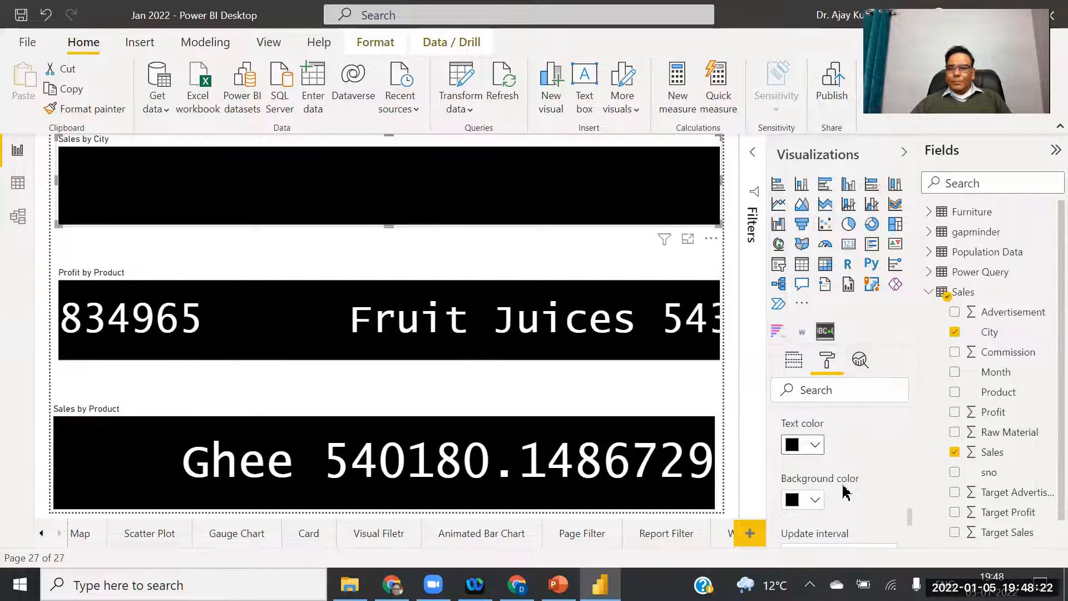
{"action": "left_click", "coordinate": [817, 501]}
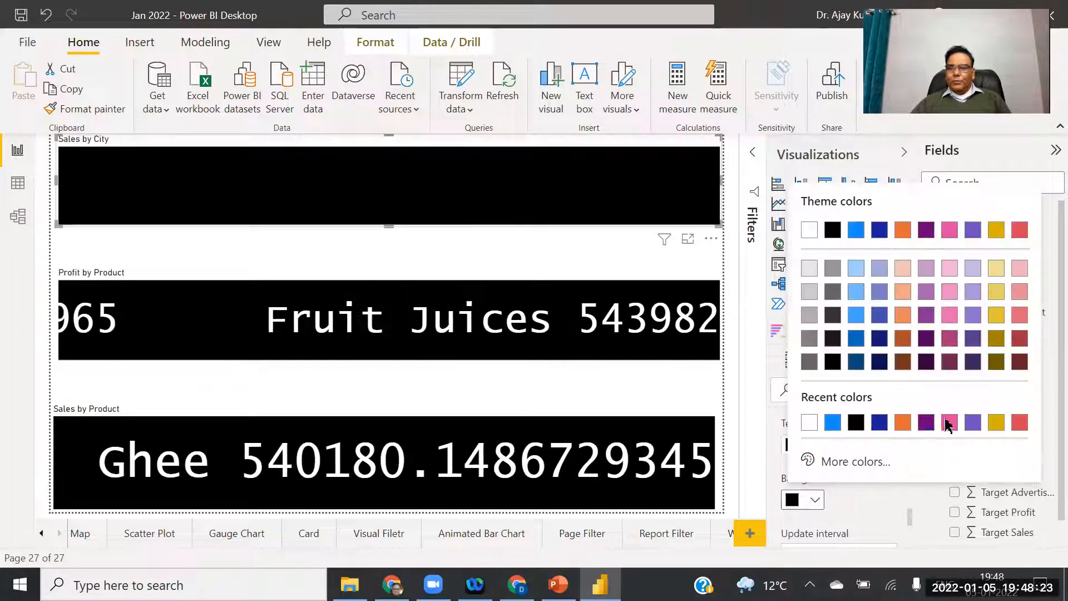
{"action": "left_click", "coordinate": [996, 424]}
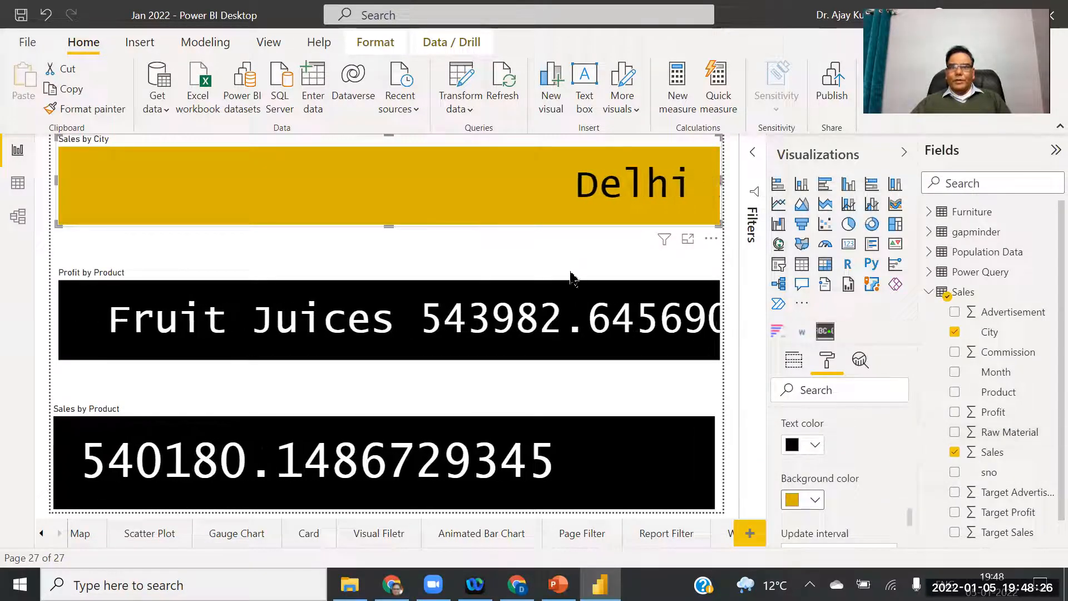
Give the Profit by Product ticker purple text on a light pink background.
{"action": "left_click", "coordinate": [546, 328]}
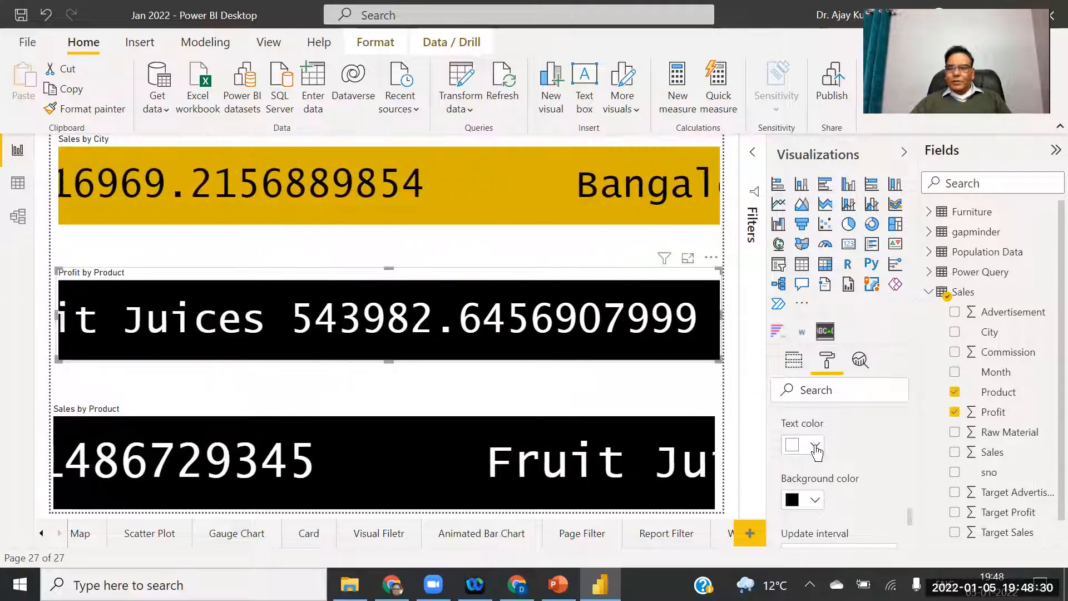
{"action": "left_click", "coordinate": [815, 445]}
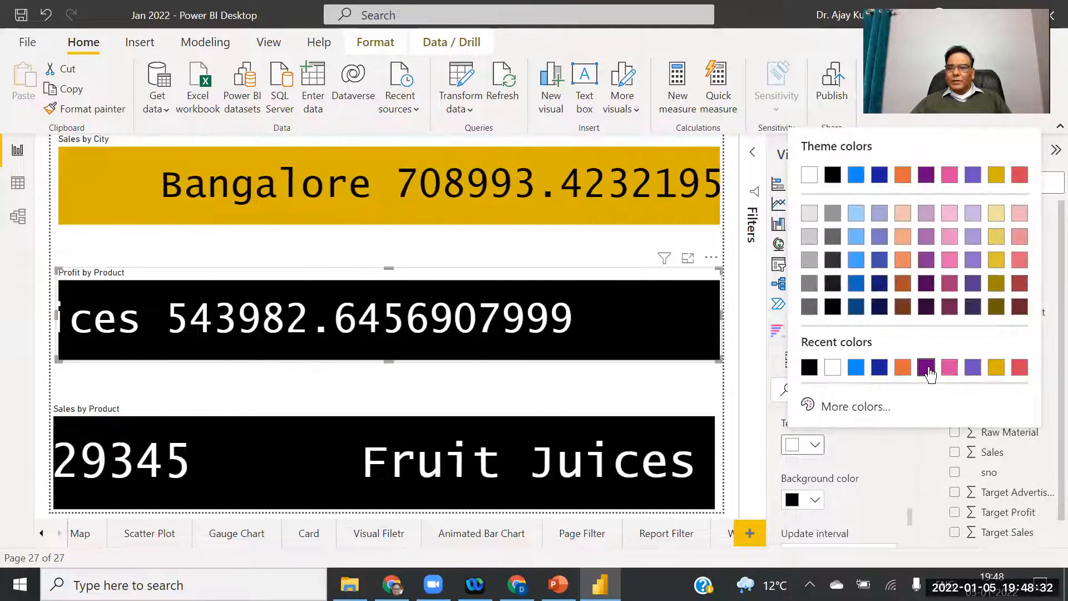
{"action": "left_click", "coordinate": [926, 367]}
{"action": "left_click", "coordinate": [816, 500]}
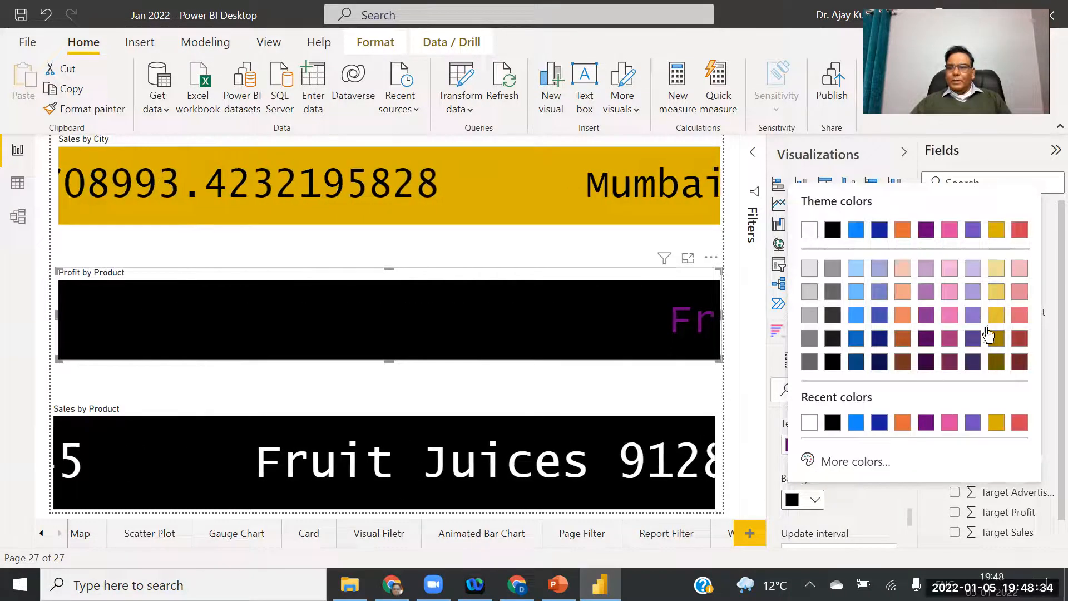
{"action": "left_click", "coordinate": [1019, 269]}
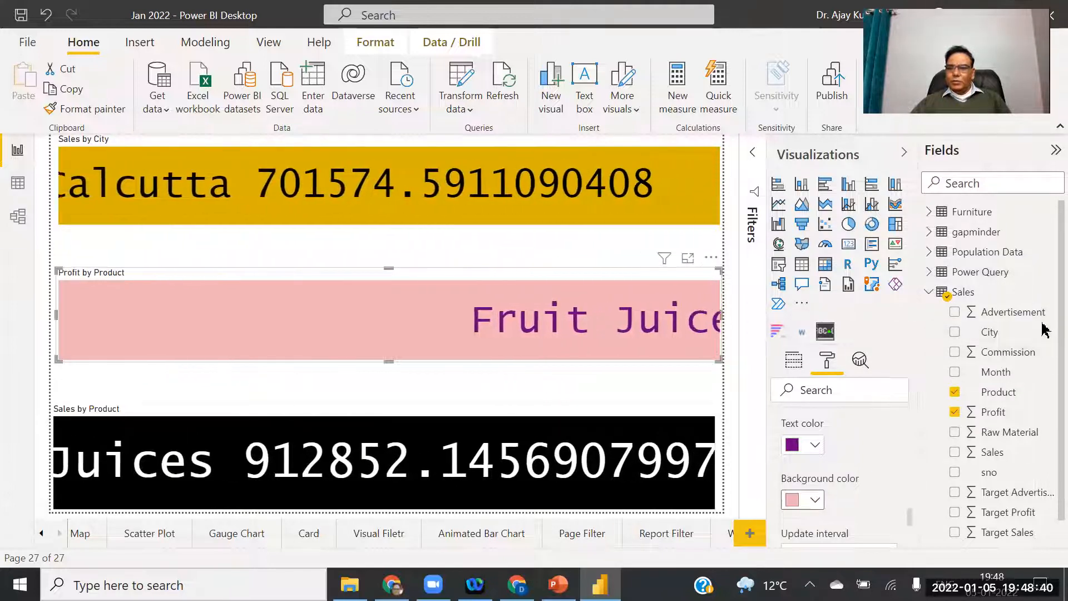
Give the Sales by Product ticker orange text on a pale yellow background.
{"action": "left_click", "coordinate": [572, 466]}
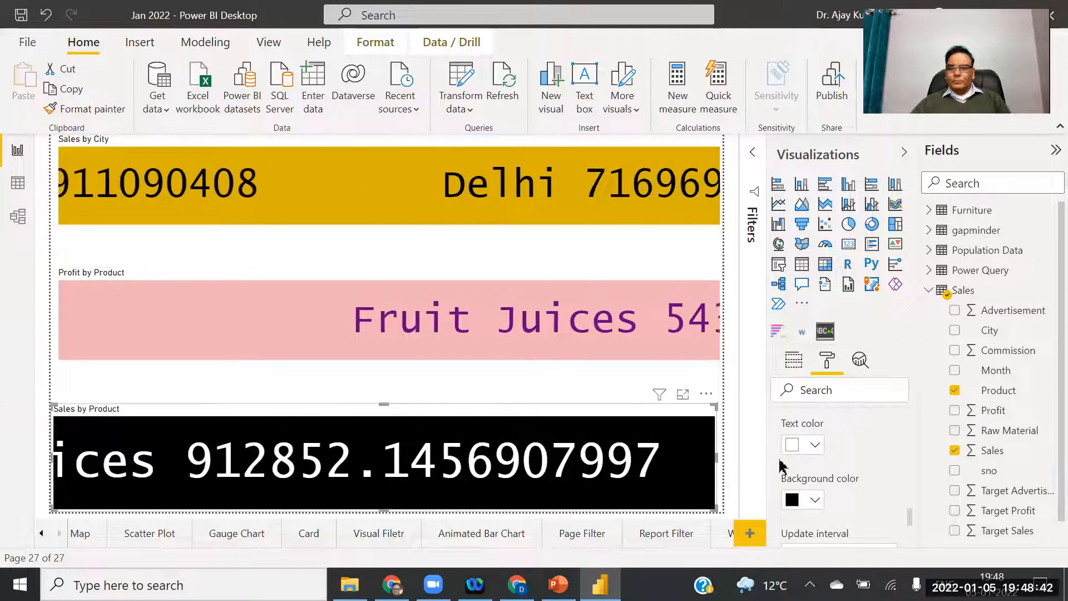
{"action": "left_click", "coordinate": [817, 447]}
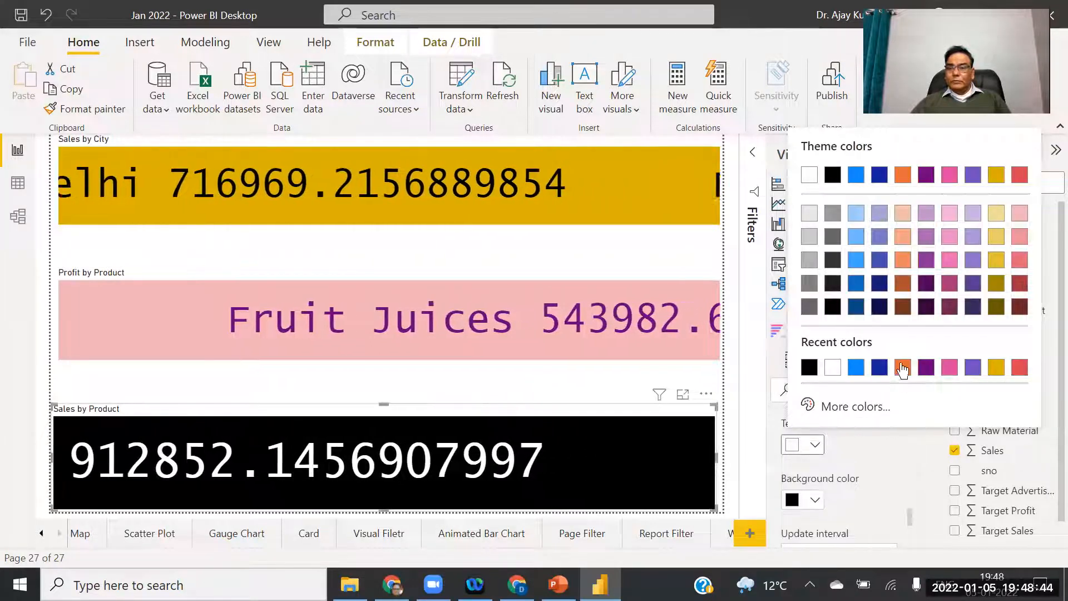
{"action": "left_click", "coordinate": [902, 368]}
{"action": "left_click", "coordinate": [815, 500]}
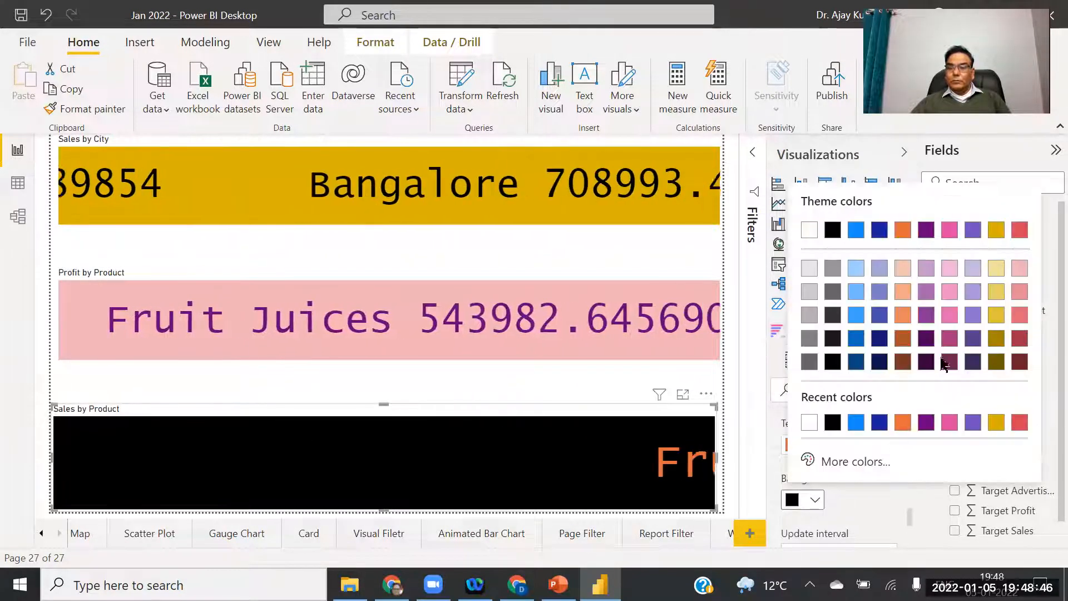
{"action": "left_click", "coordinate": [996, 269]}
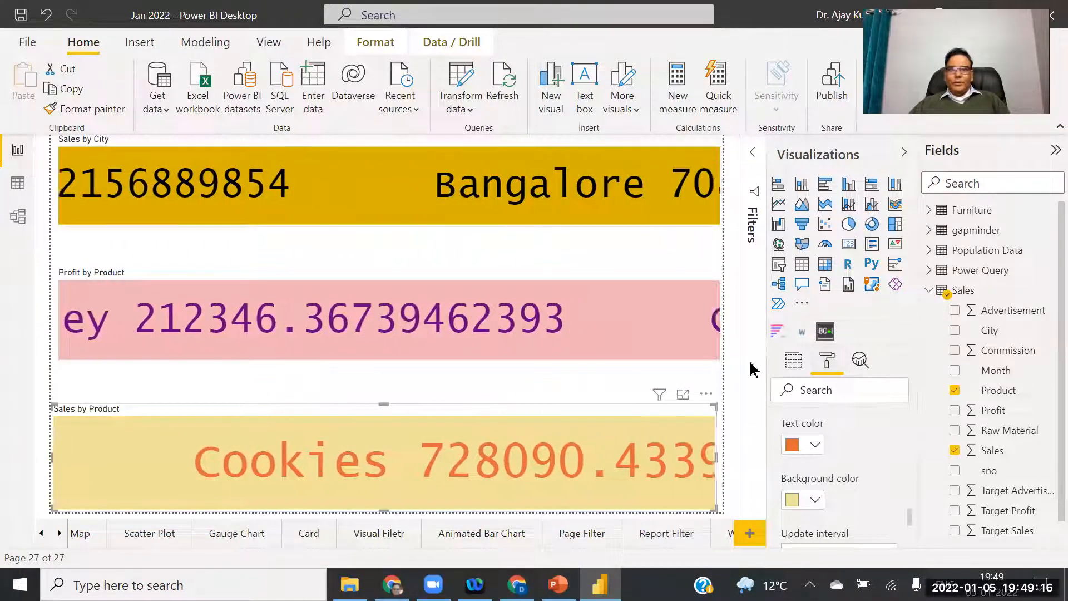
{"action": "left_click_drag", "start_coordinate": [910, 515], "coordinate": [918, 539]}
Centre the Sales by City title, enlarge it to 27 pt and make it bold.
{"action": "left_click", "coordinate": [780, 430]}
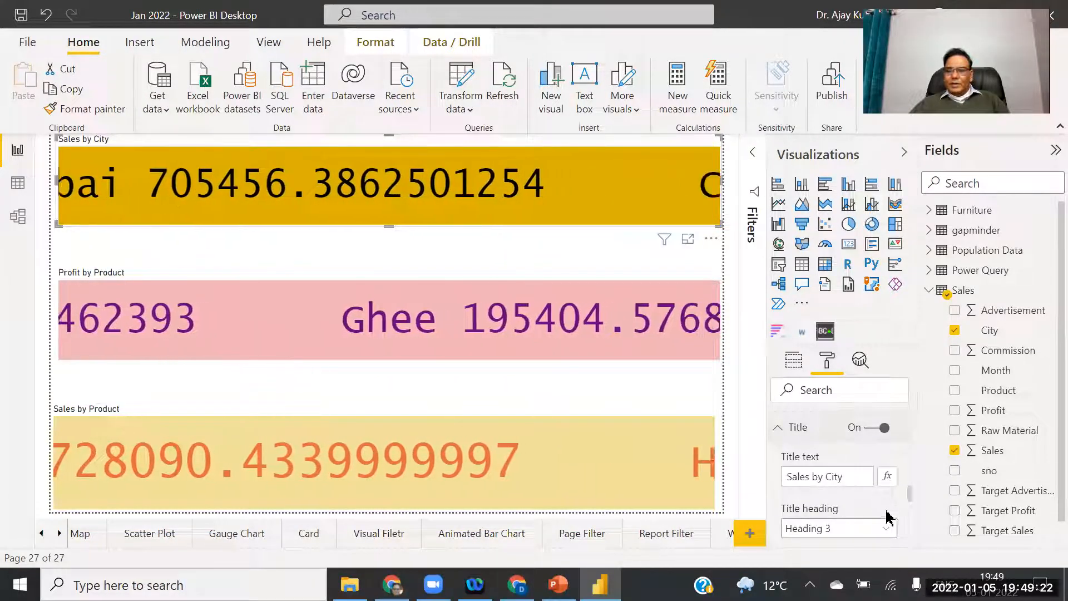
{"action": "left_click", "coordinate": [728, 379]}
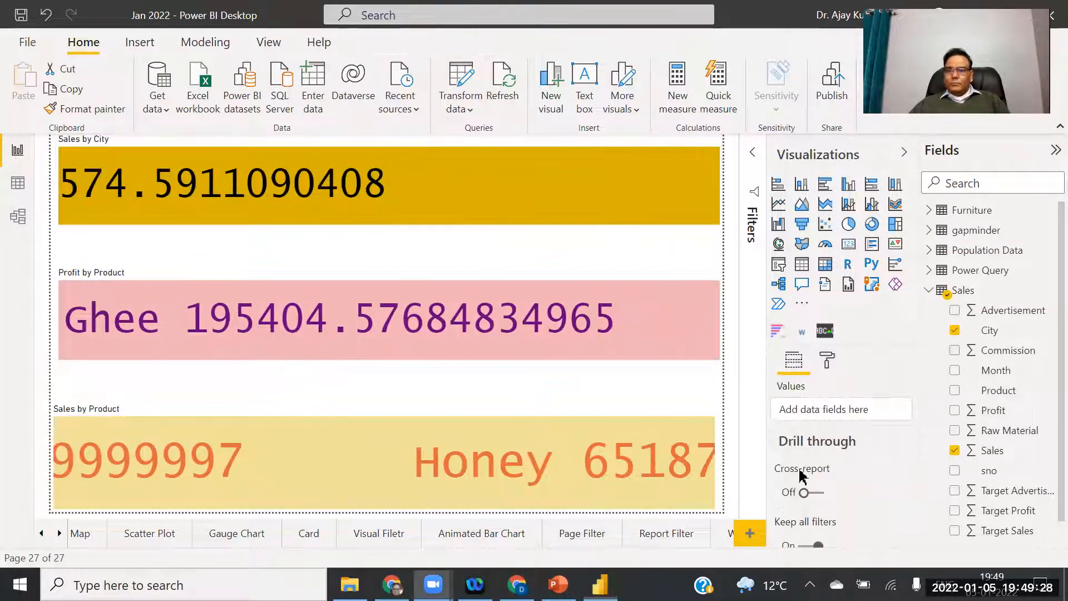
{"action": "left_click", "coordinate": [612, 197]}
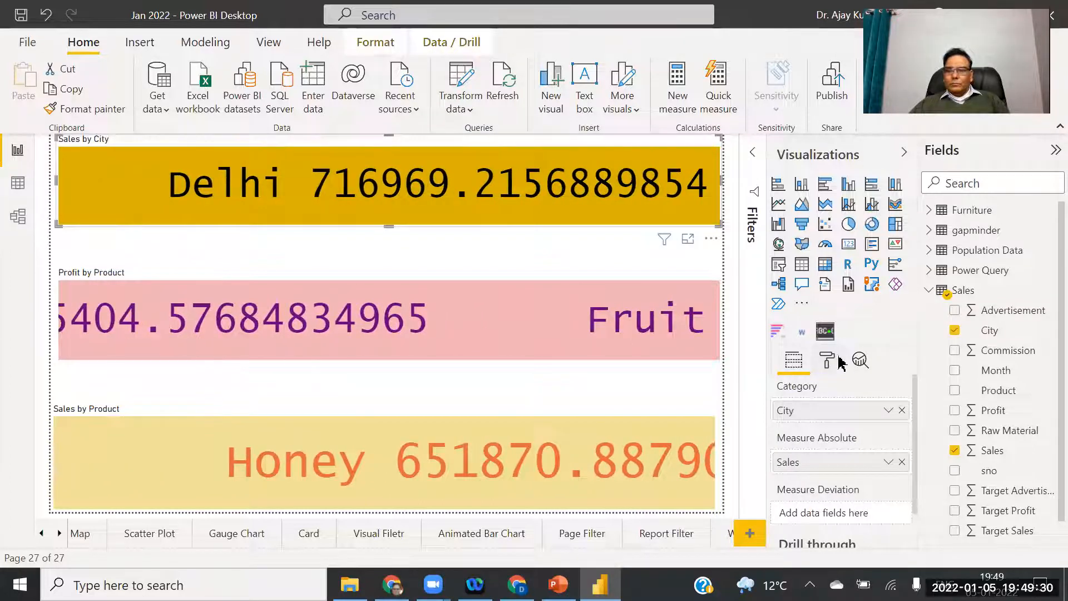
{"action": "left_click", "coordinate": [828, 360]}
{"action": "left_click", "coordinate": [778, 484]}
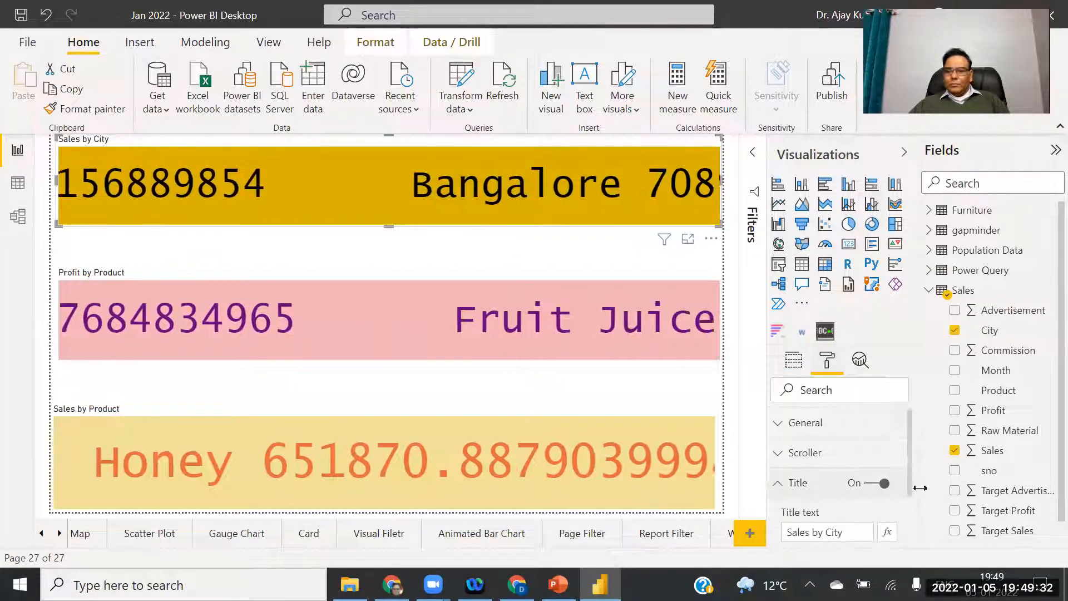
{"action": "left_click_drag", "start_coordinate": [913, 427], "coordinate": [918, 479]}
{"action": "left_click", "coordinate": [810, 479]}
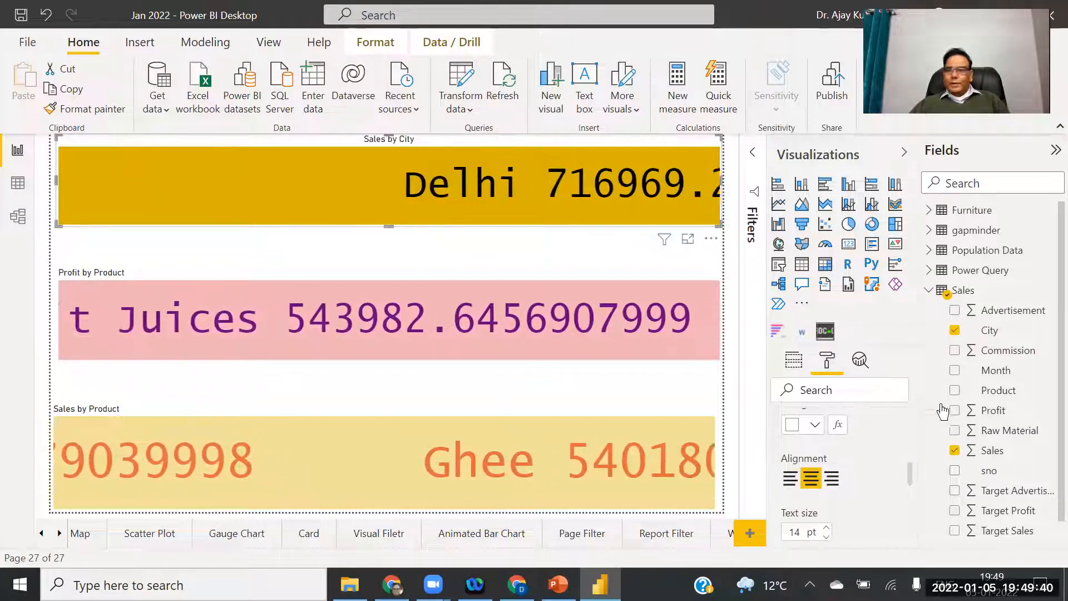
{"action": "left_click_drag", "start_coordinate": [913, 478], "coordinate": [913, 488]}
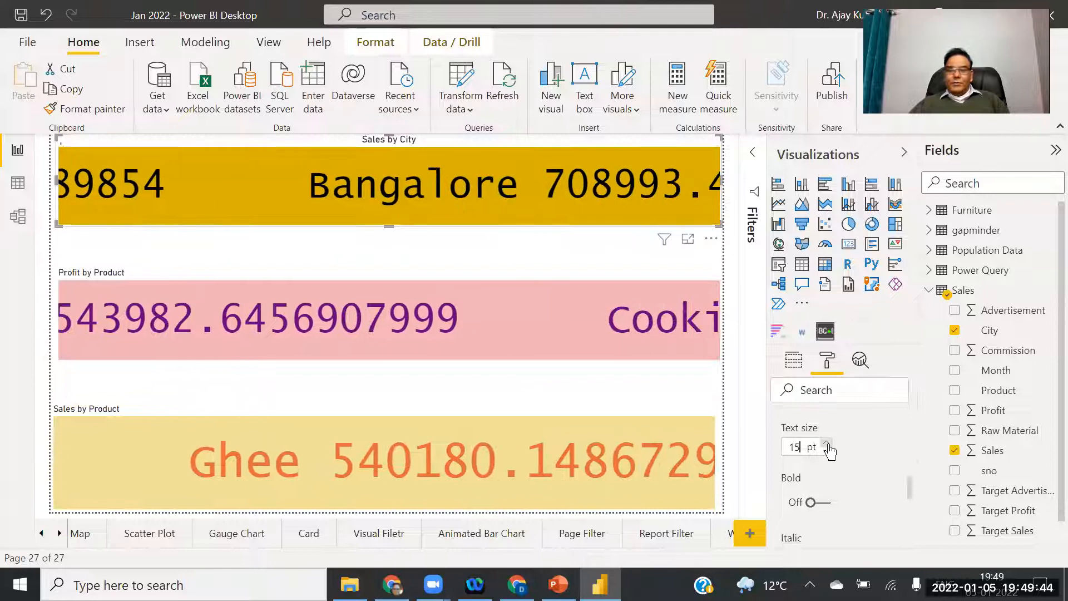
{"action": "left_click", "coordinate": [827, 445]}
{"action": "left_click", "coordinate": [827, 443]}
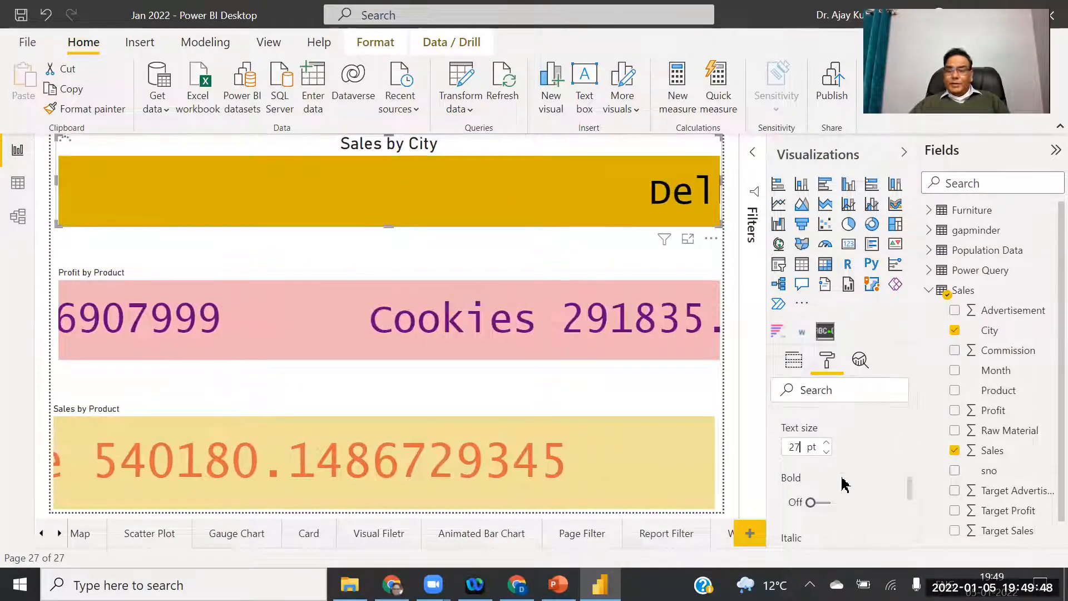
{"action": "left_click", "coordinate": [832, 503]}
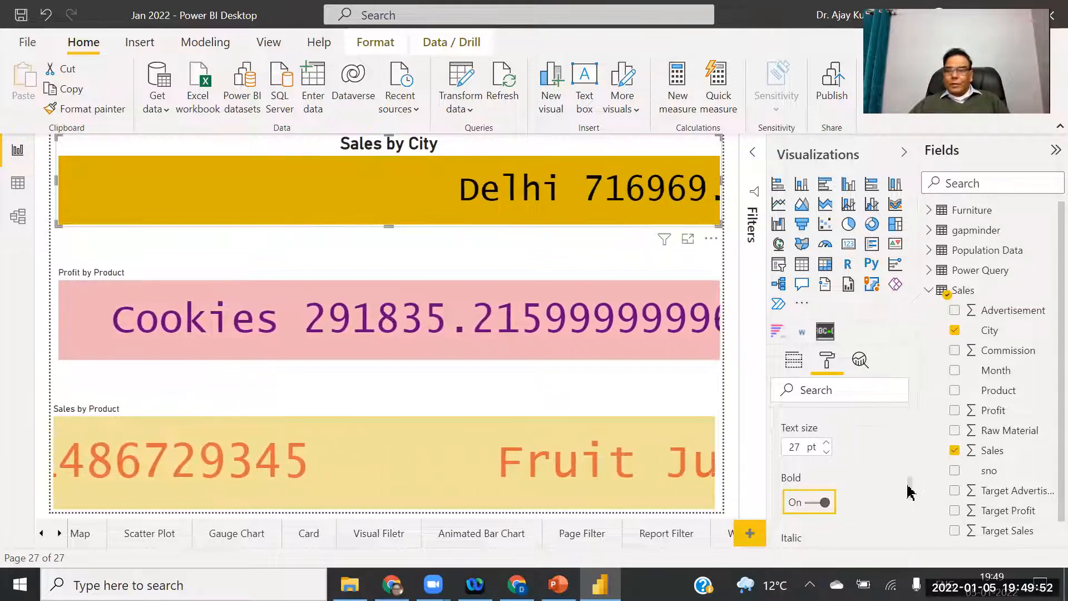
Give the Sales by City title a light blue background.
{"action": "left_click_drag", "start_coordinate": [909, 487], "coordinate": [916, 535]}
{"action": "left_click", "coordinate": [793, 461]}
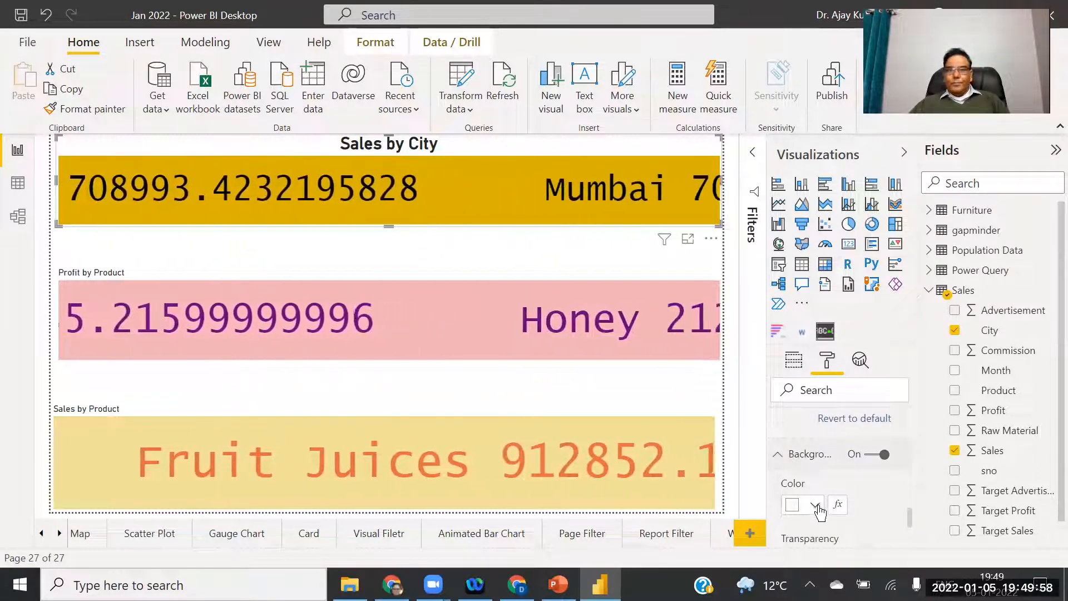
{"action": "left_click", "coordinate": [817, 505]}
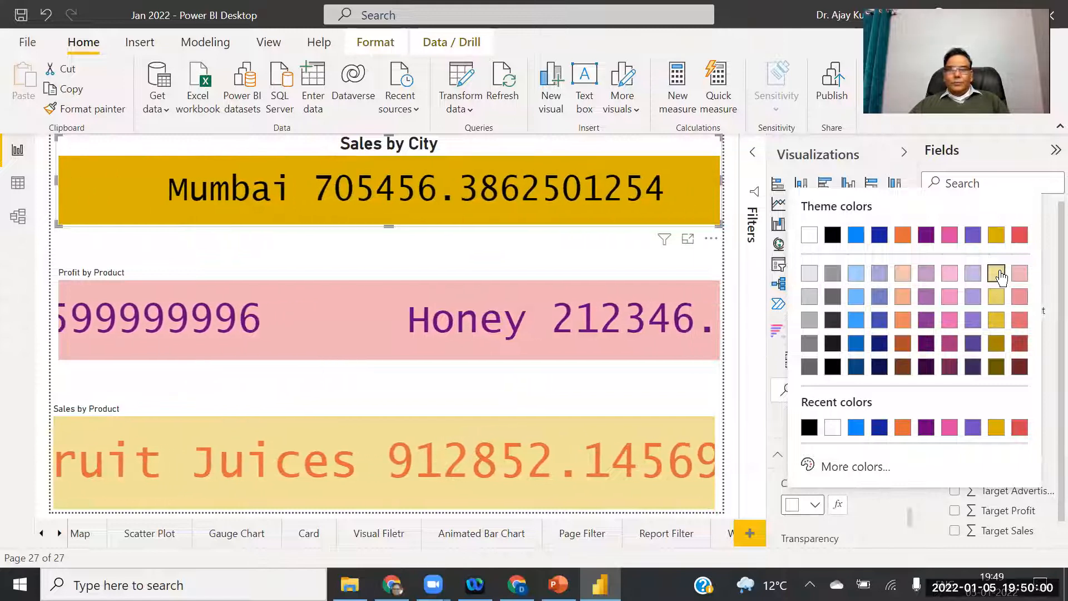
{"action": "left_click", "coordinate": [999, 274]}
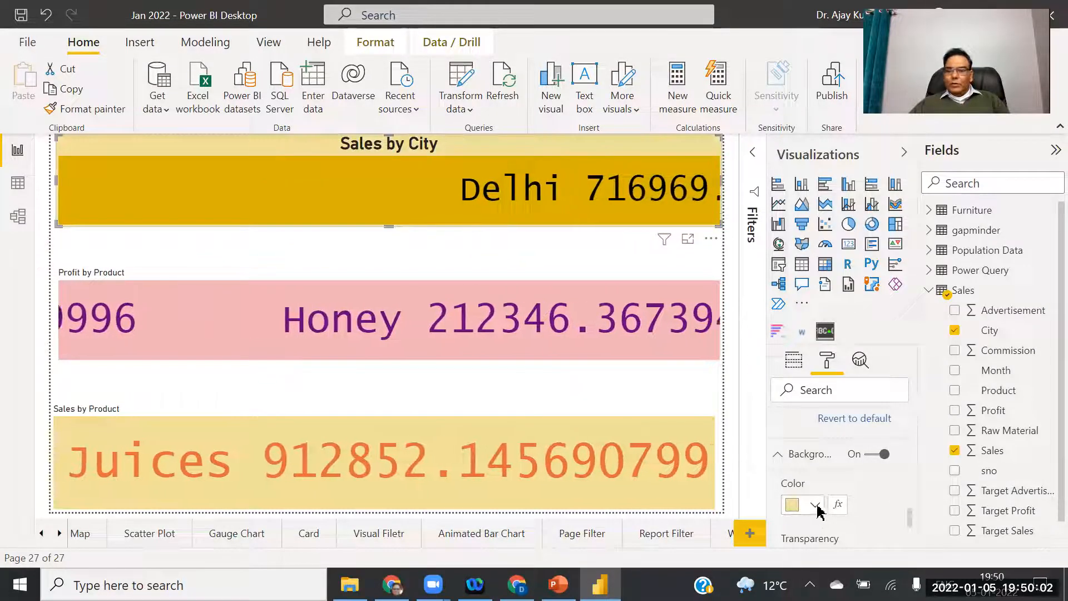
{"action": "left_click", "coordinate": [816, 507]}
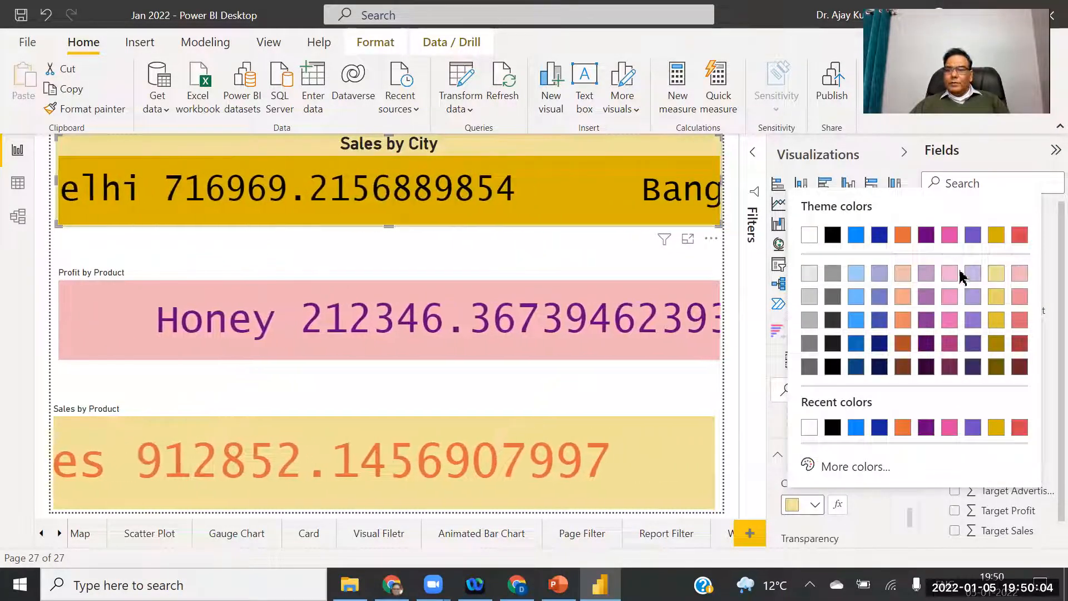
{"action": "left_click", "coordinate": [854, 277]}
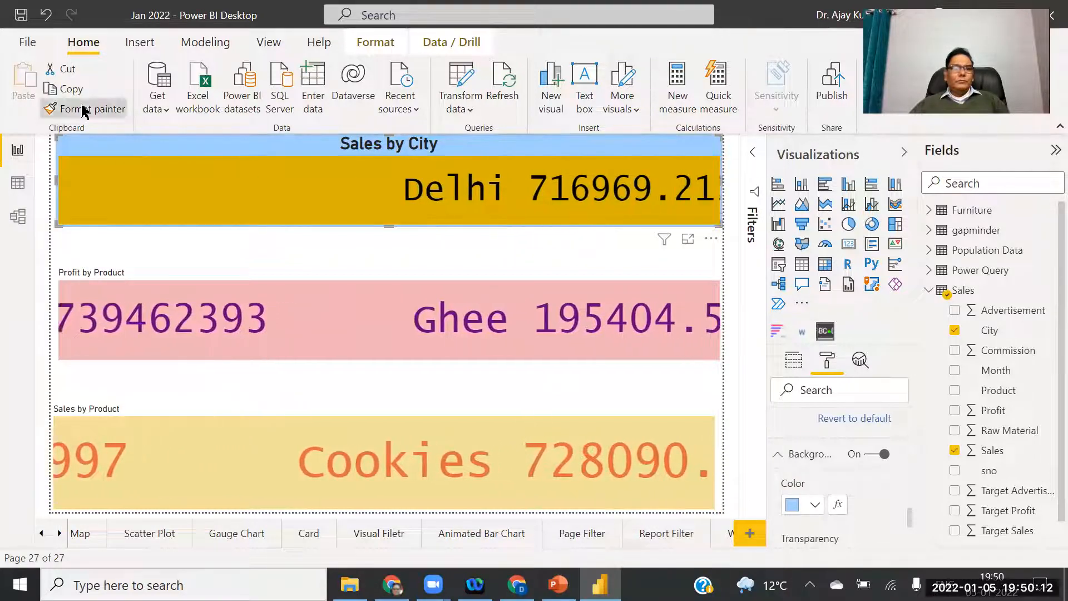
Select the tickers in turn, using Sales by City as the formatting source for the others.
{"action": "left_click", "coordinate": [176, 300]}
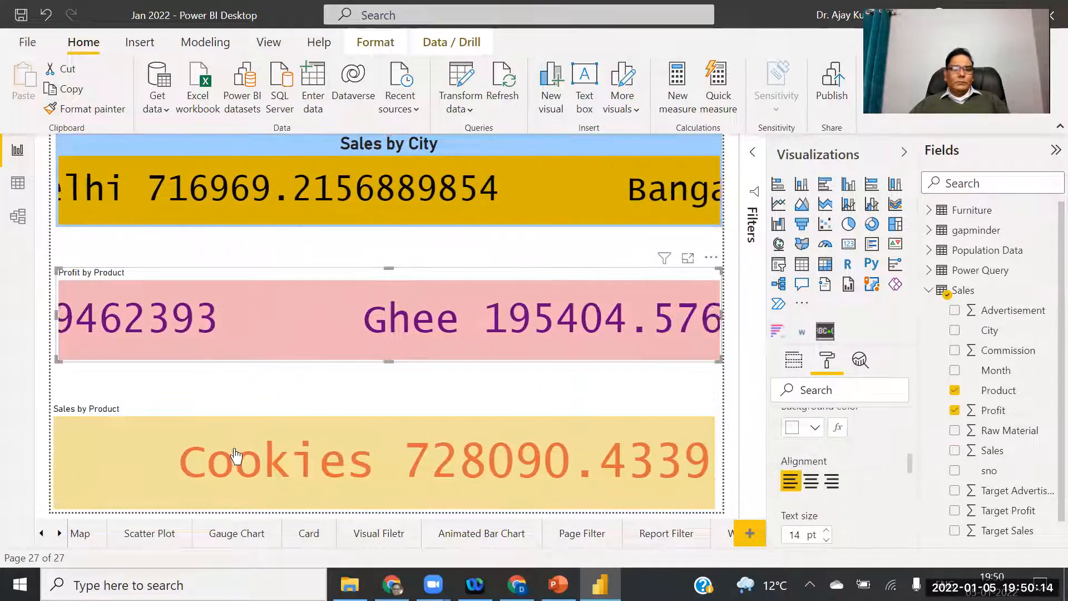
{"action": "left_click", "coordinate": [220, 200]}
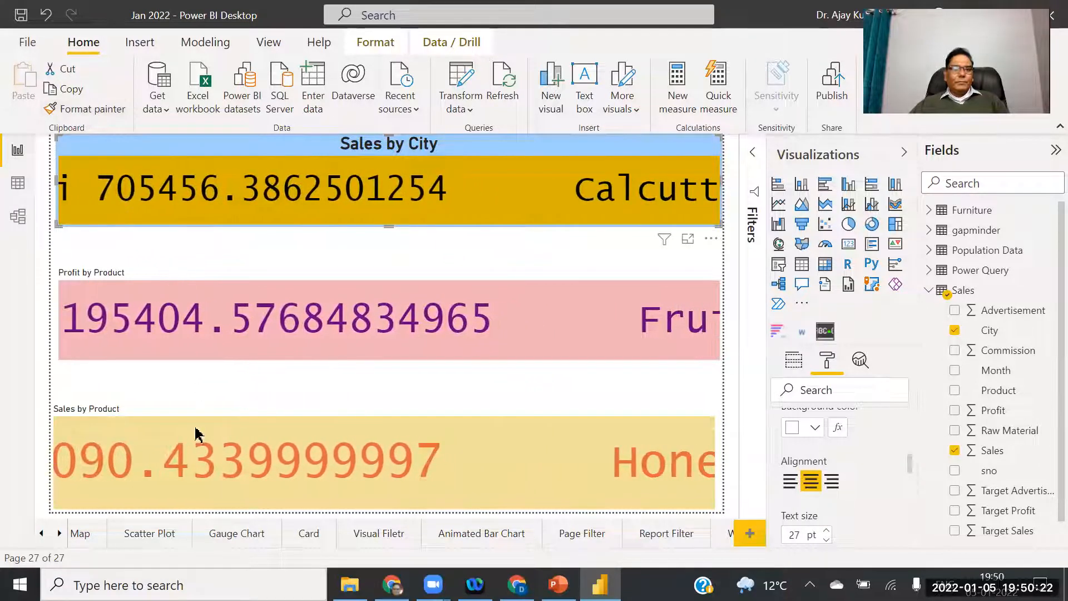
{"action": "left_click", "coordinate": [199, 391]}
{"action": "left_click", "coordinate": [189, 477]}
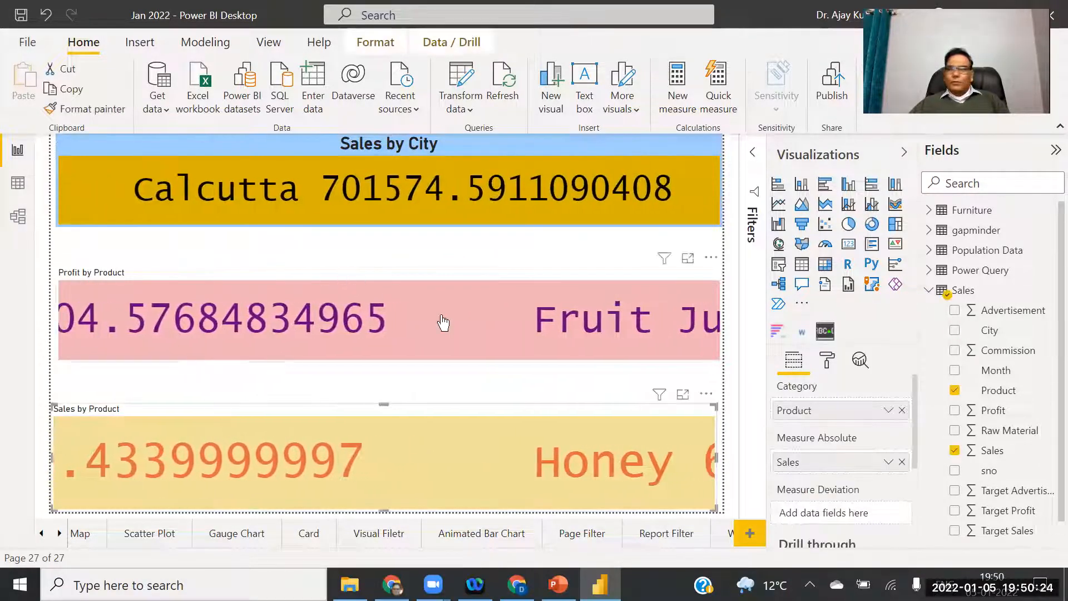
{"action": "left_click", "coordinate": [476, 319]}
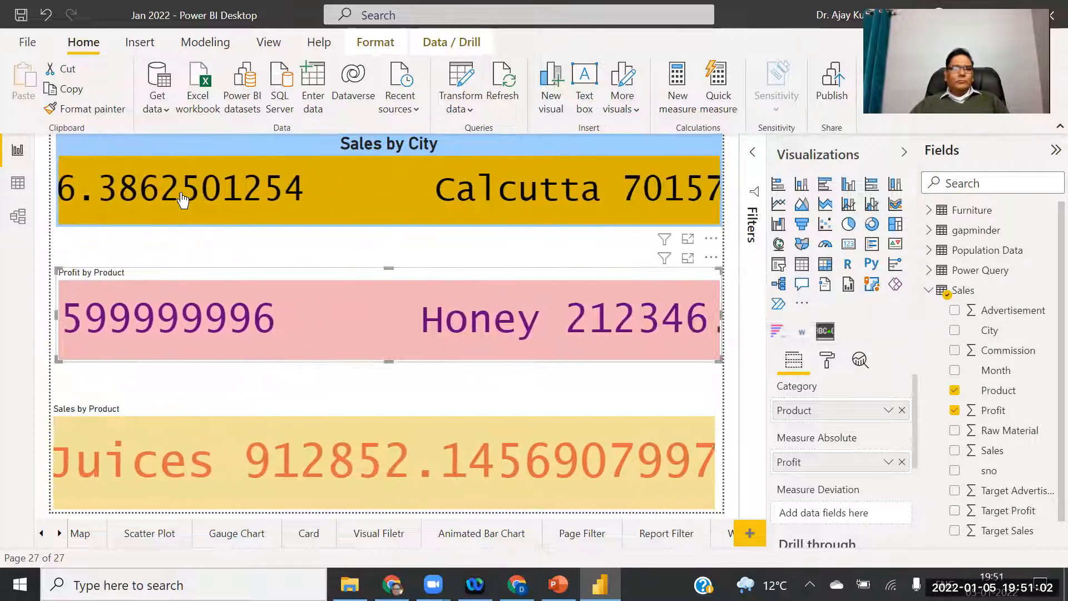
{"action": "left_click", "coordinate": [179, 193]}
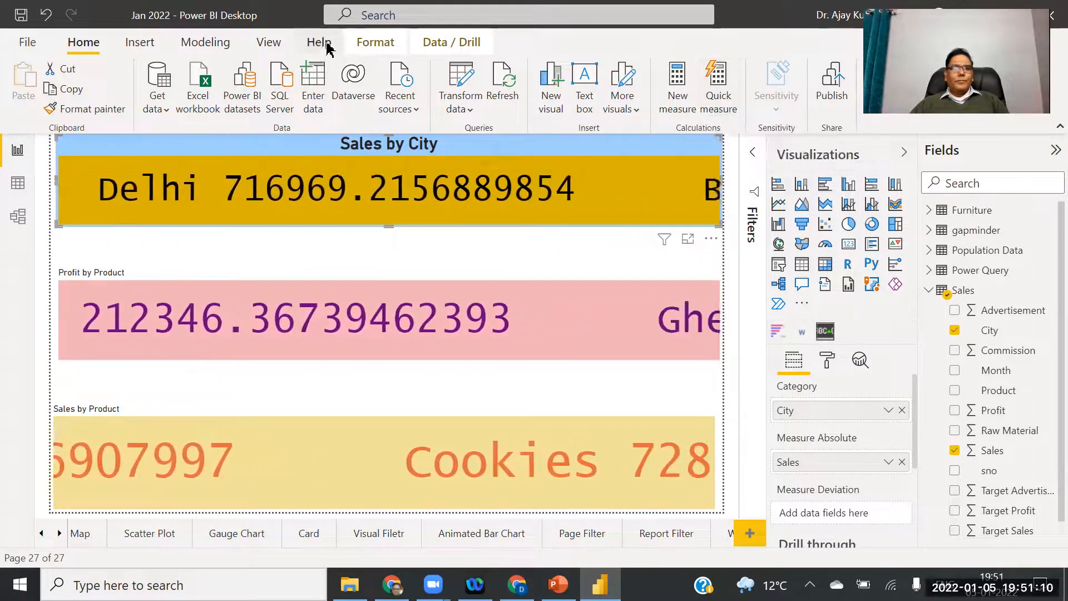
Cycle through the View, Modeling and Insert ribbon tabs back to Home.
{"action": "left_click", "coordinate": [266, 45]}
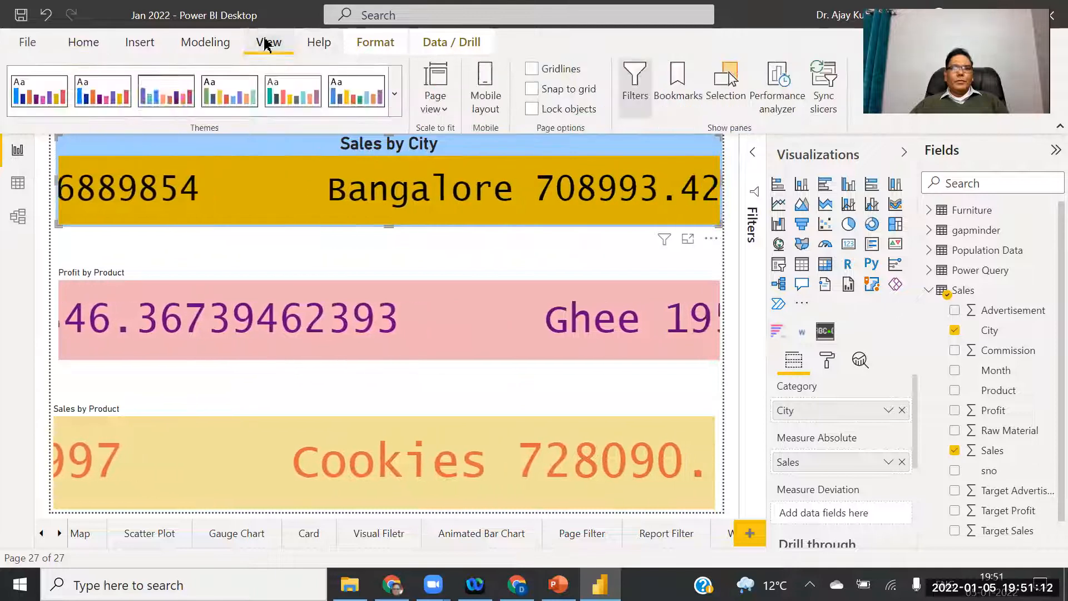
{"action": "left_click", "coordinate": [217, 42]}
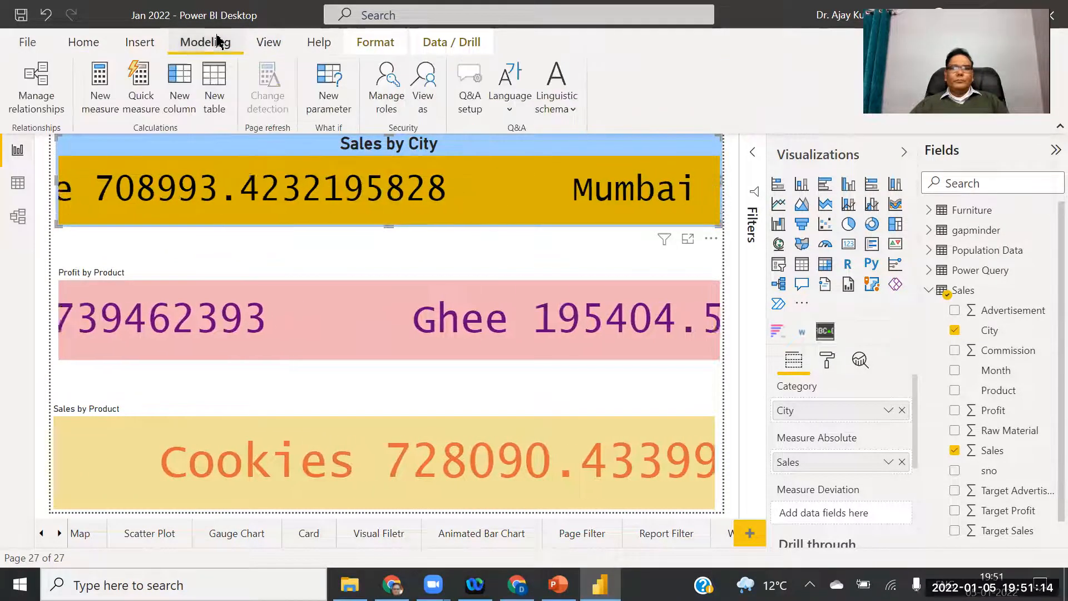
{"action": "left_click", "coordinate": [135, 44]}
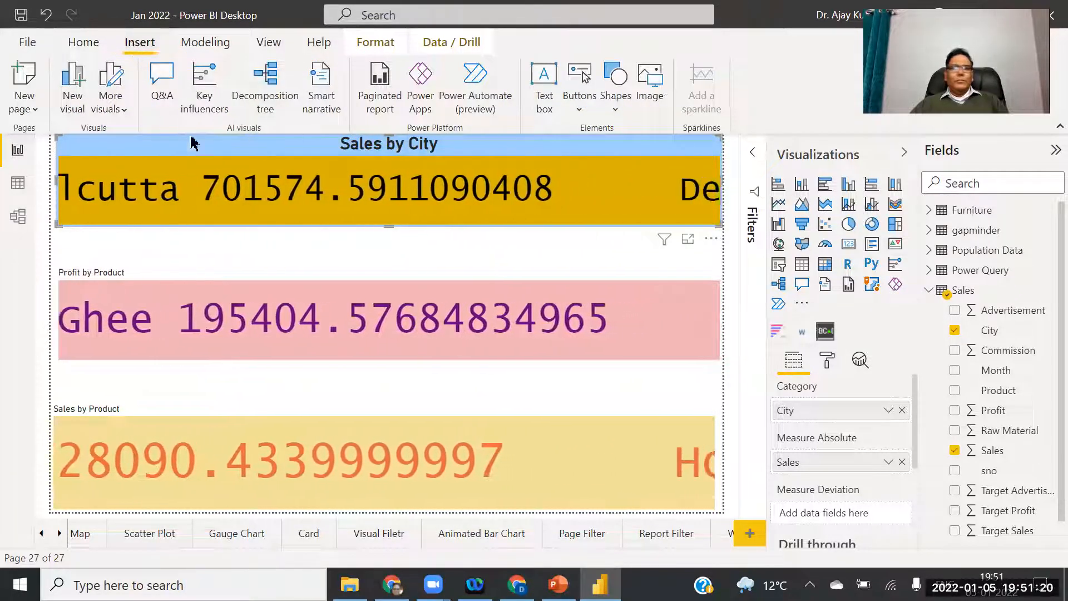
{"action": "left_click", "coordinate": [85, 45]}
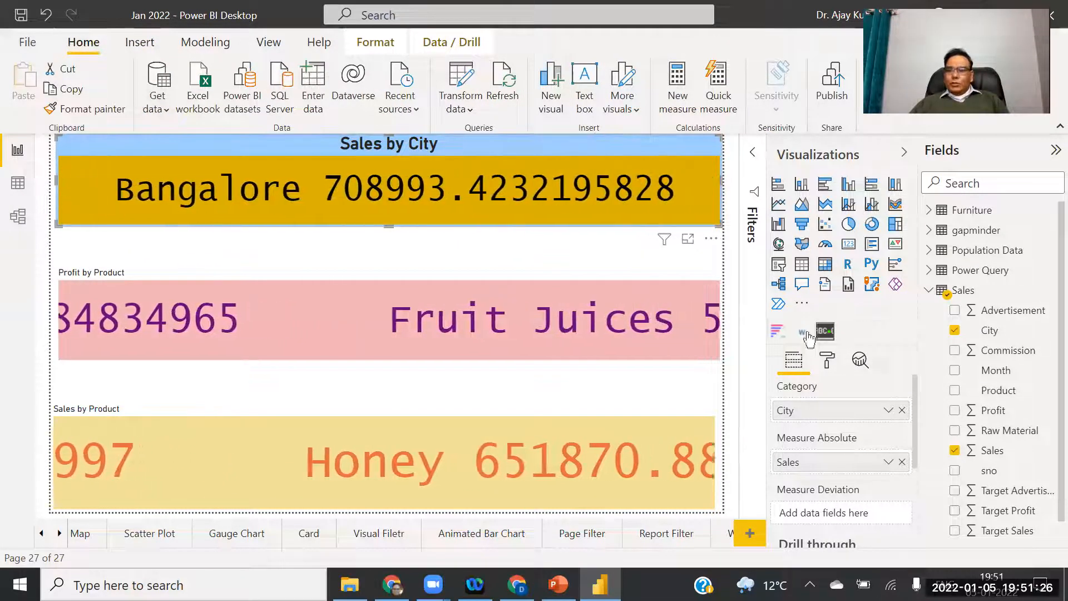
Open the Sales by City format settings and switch its border On.
{"action": "left_click", "coordinate": [829, 361]}
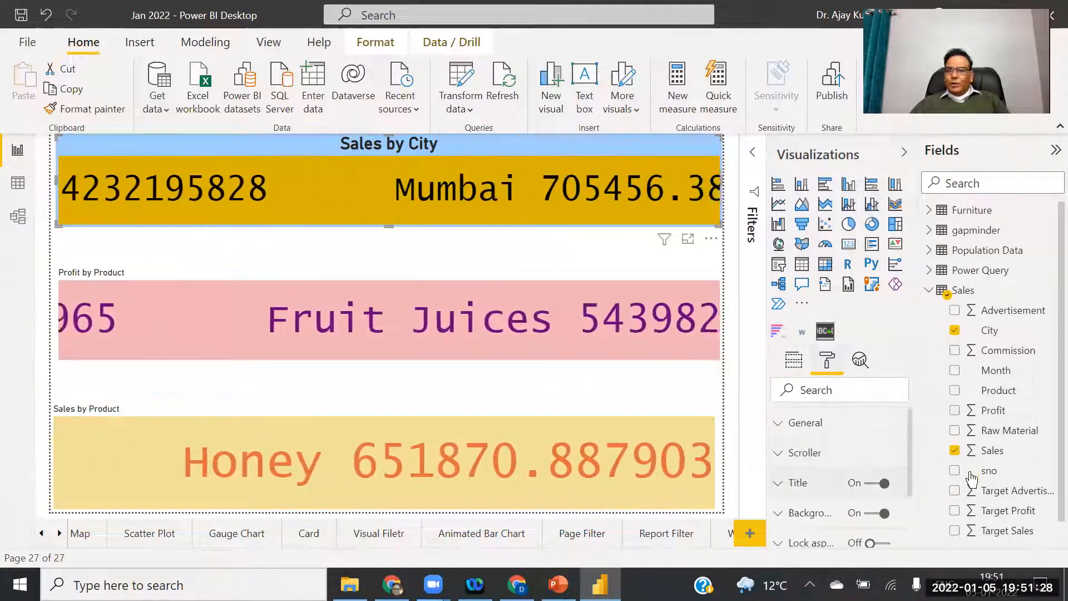
{"action": "scroll", "coordinate": [891, 489], "scroll_direction": "down", "scroll_amount": 2}
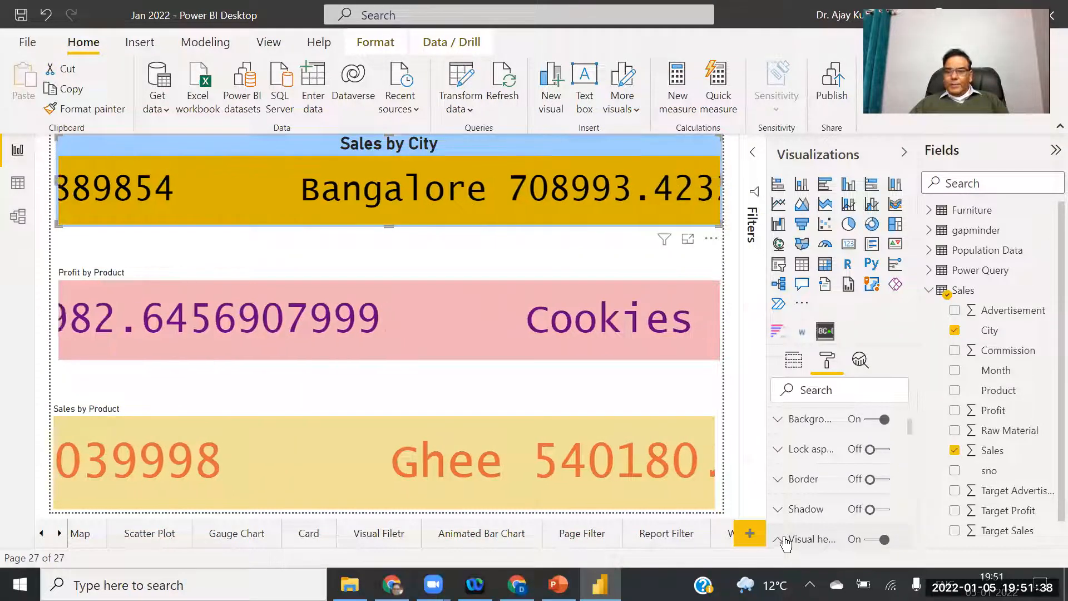
{"action": "left_click", "coordinate": [778, 509]}
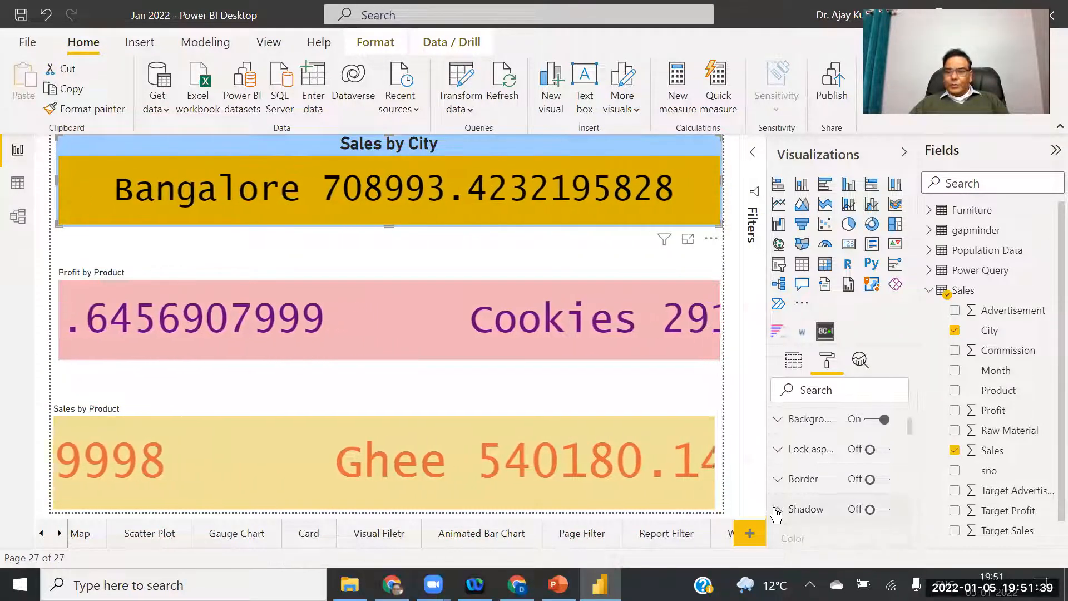
{"action": "left_click", "coordinate": [777, 479]}
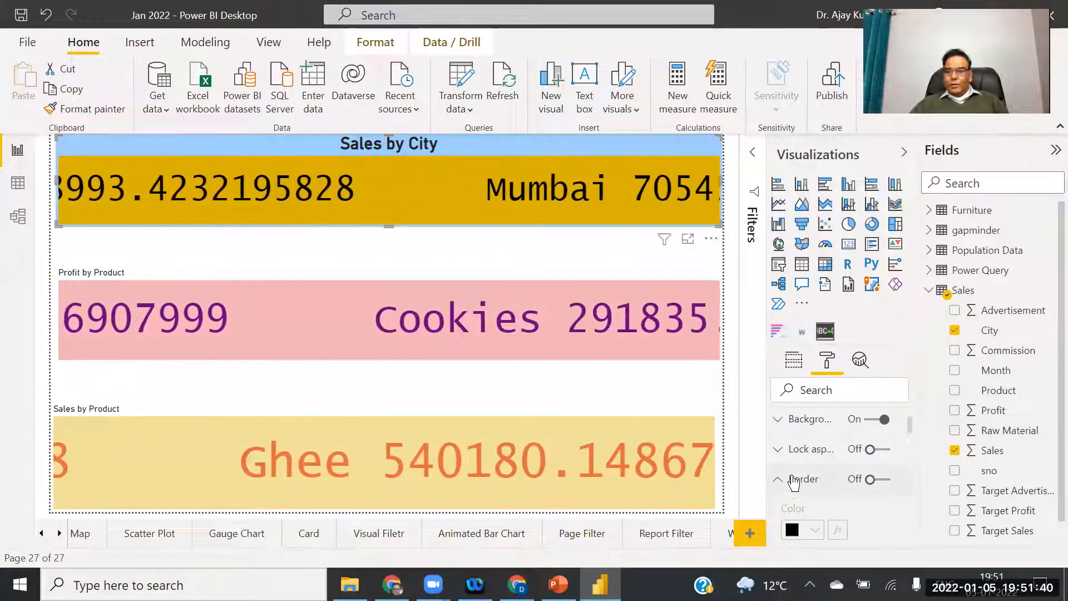
{"action": "left_click", "coordinate": [884, 482]}
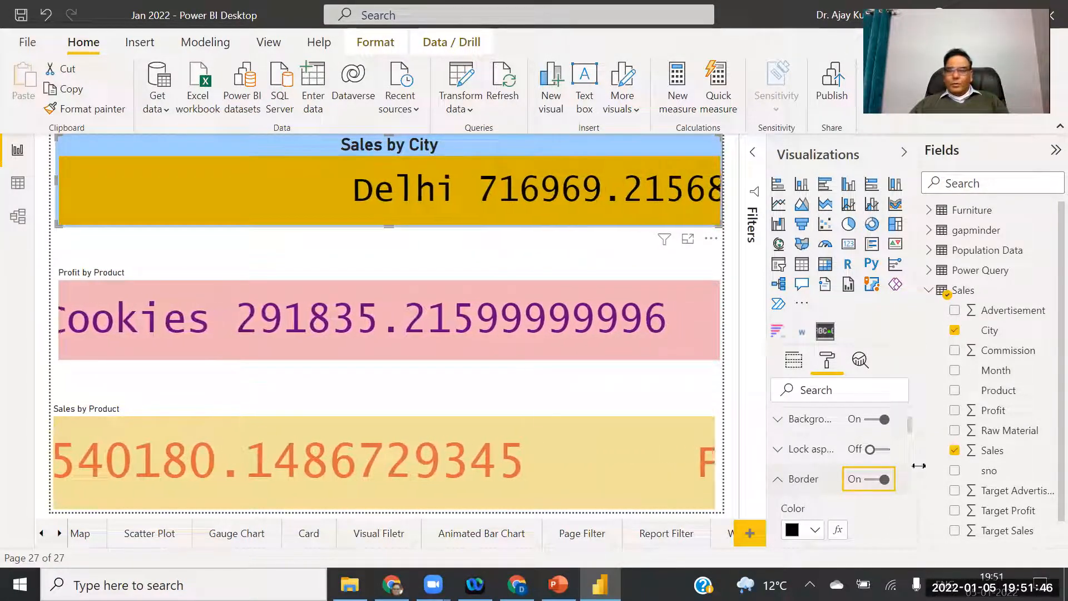
Expand the Background, Scroller and General sections to review their settings.
{"action": "left_click", "coordinate": [780, 452]}
{"action": "left_click", "coordinate": [778, 421]}
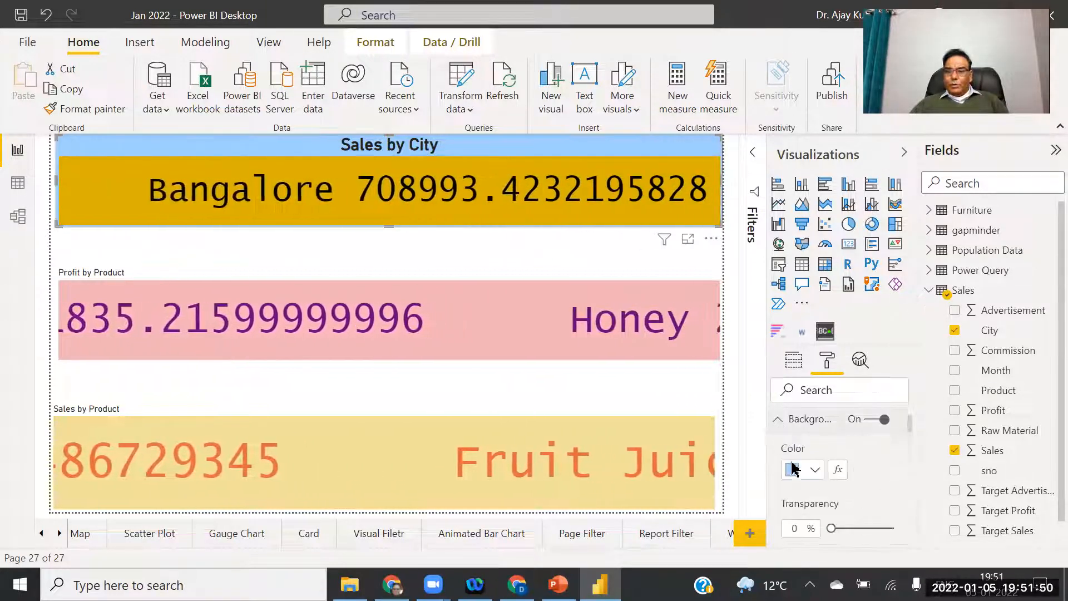
{"action": "scroll", "coordinate": [913, 428], "scroll_direction": "up", "scroll_amount": 3}
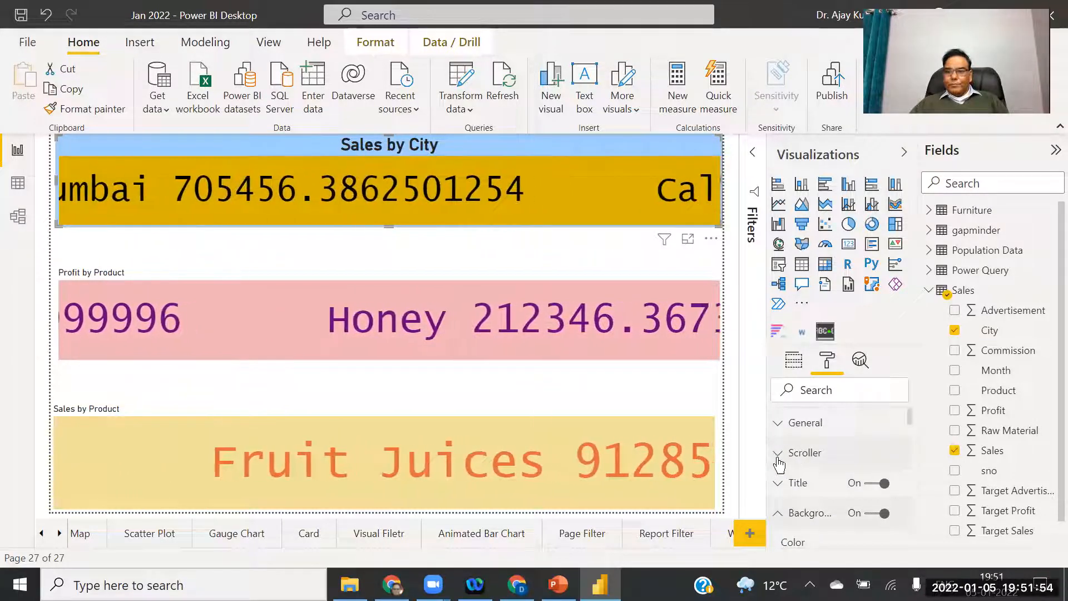
{"action": "left_click", "coordinate": [779, 453]}
{"action": "left_click_drag", "start_coordinate": [913, 424], "coordinate": [916, 398]}
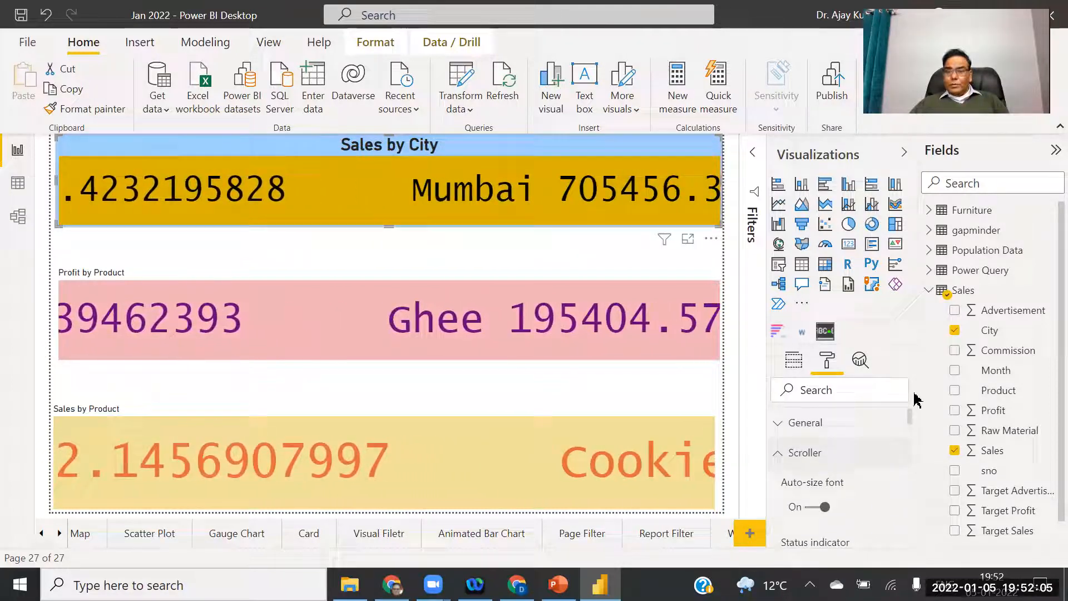
{"action": "left_click", "coordinate": [777, 429]}
{"action": "scroll", "coordinate": [910, 435], "scroll_direction": "down", "scroll_amount": 3}
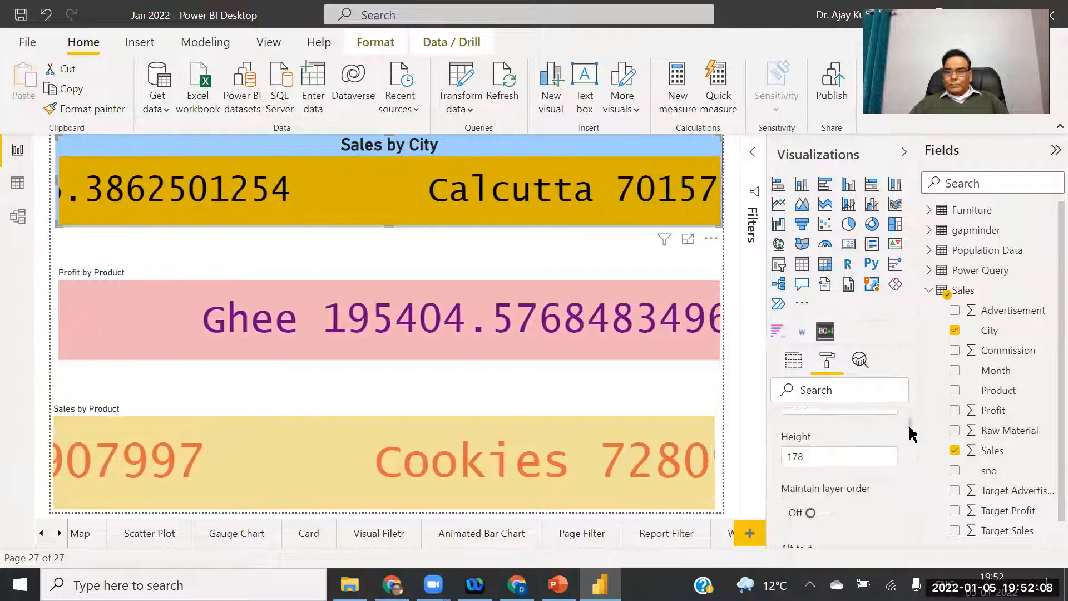
{"action": "scroll", "coordinate": [911, 434], "scroll_direction": "down", "scroll_amount": 1}
{"action": "scroll", "coordinate": [910, 434], "scroll_direction": "up", "scroll_amount": 2}
{"action": "scroll", "coordinate": [911, 435], "scroll_direction": "down", "scroll_amount": 4}
{"action": "scroll", "coordinate": [912, 438], "scroll_direction": "down", "scroll_amount": 2}
{"action": "scroll", "coordinate": [912, 438], "scroll_direction": "up", "scroll_amount": 6}
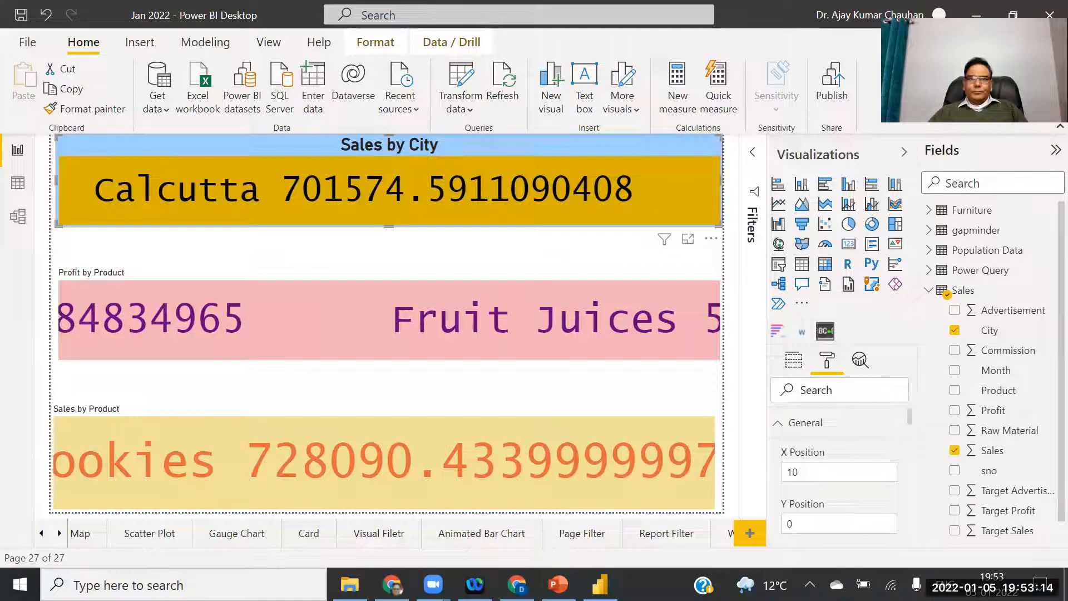
{"action": "key", "text": "alt+Tab"}
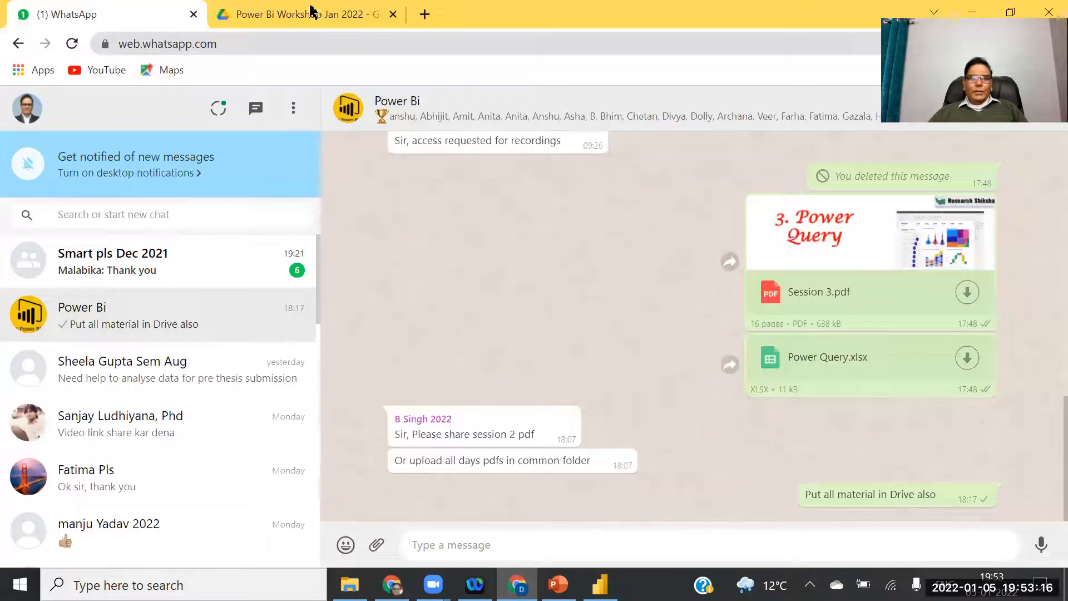
{"action": "left_click", "coordinate": [599, 585]}
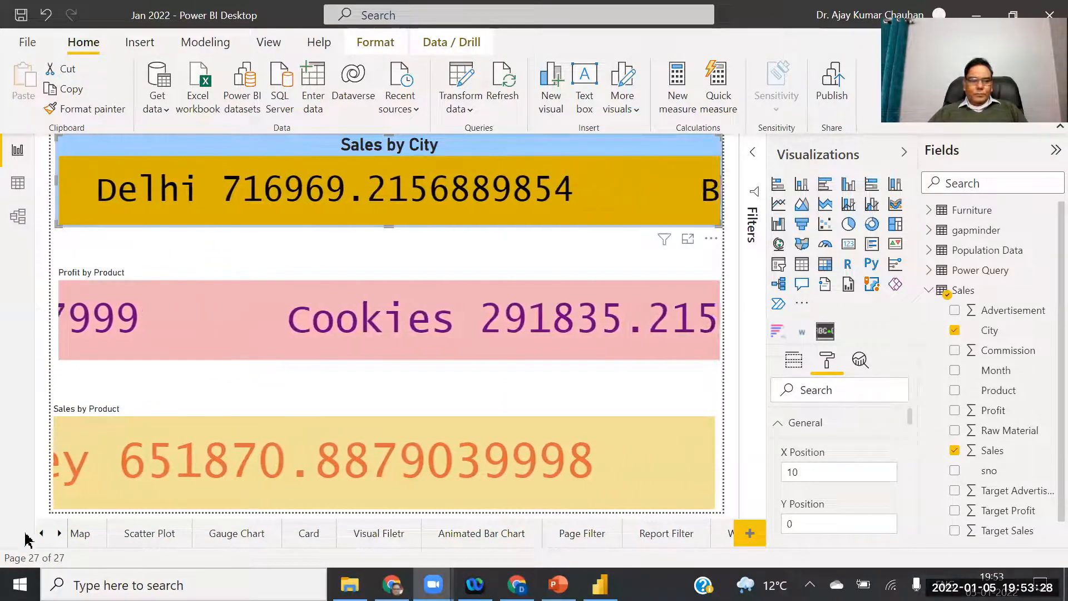
Rename Page 1 to 'Scrolars'.
{"action": "left_click", "coordinate": [58, 534]}
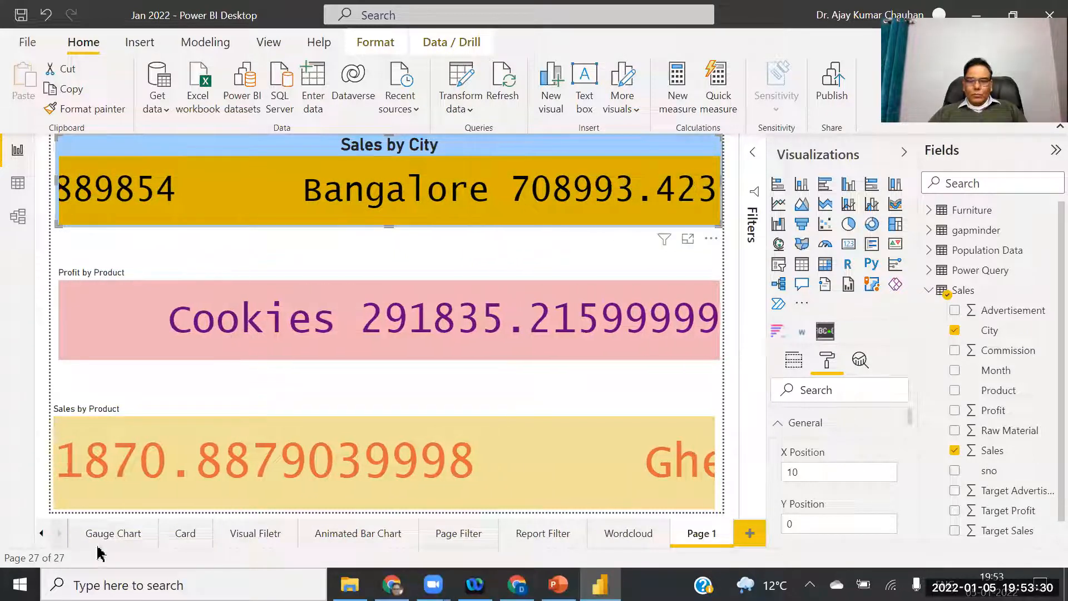
{"action": "right_click", "coordinate": [697, 536]}
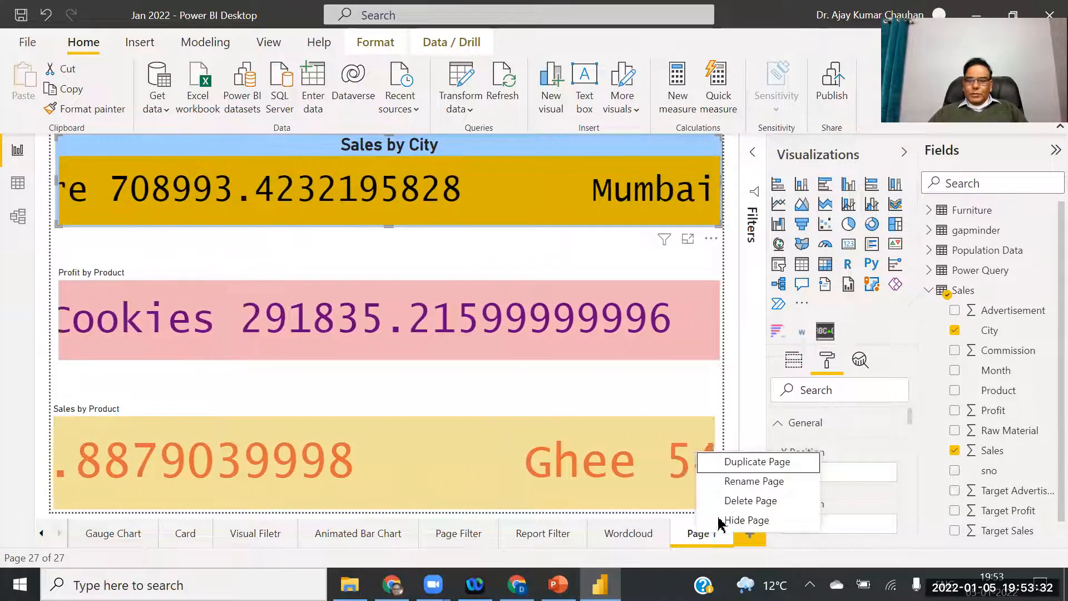
{"action": "left_click", "coordinate": [752, 486]}
{"action": "type", "text": "Scrolars"}
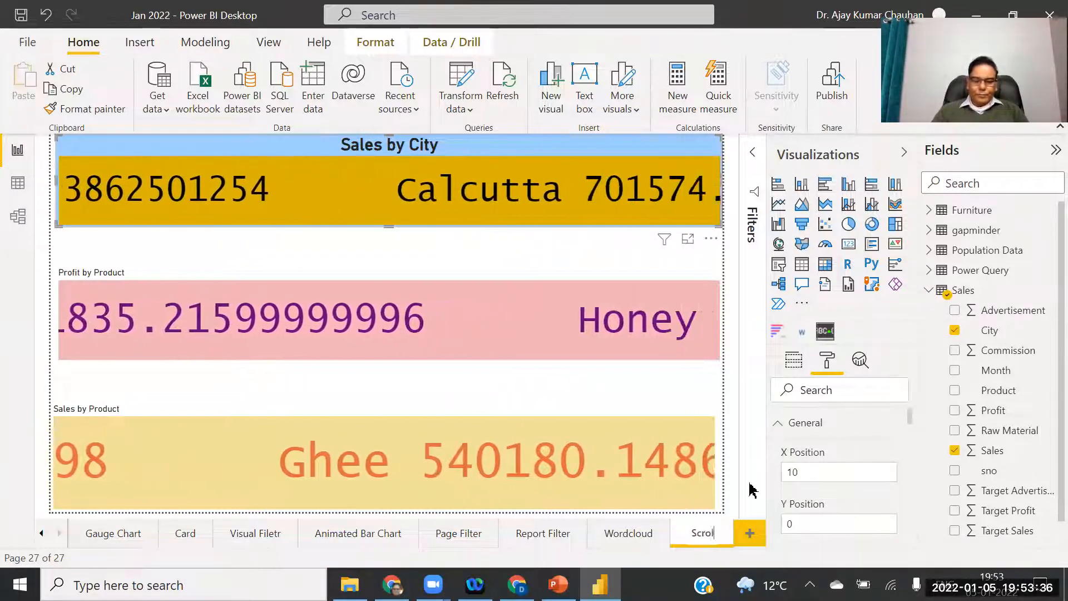
{"action": "key", "text": "Return"}
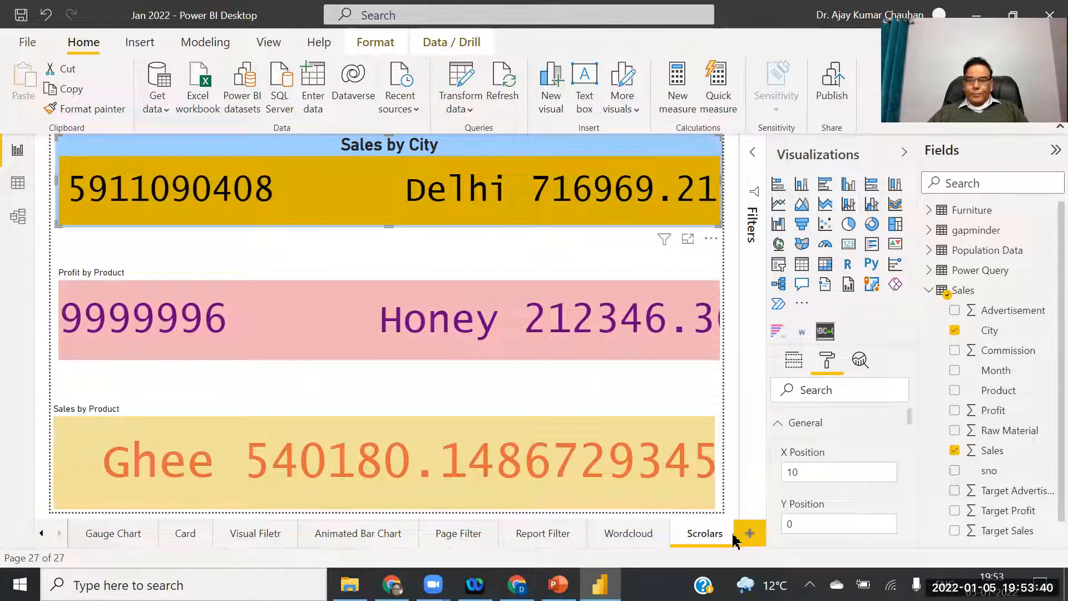
Add a new blank page and name it 'Dynamic Slicers'.
{"action": "left_click", "coordinate": [748, 536]}
{"action": "right_click", "coordinate": [700, 535]}
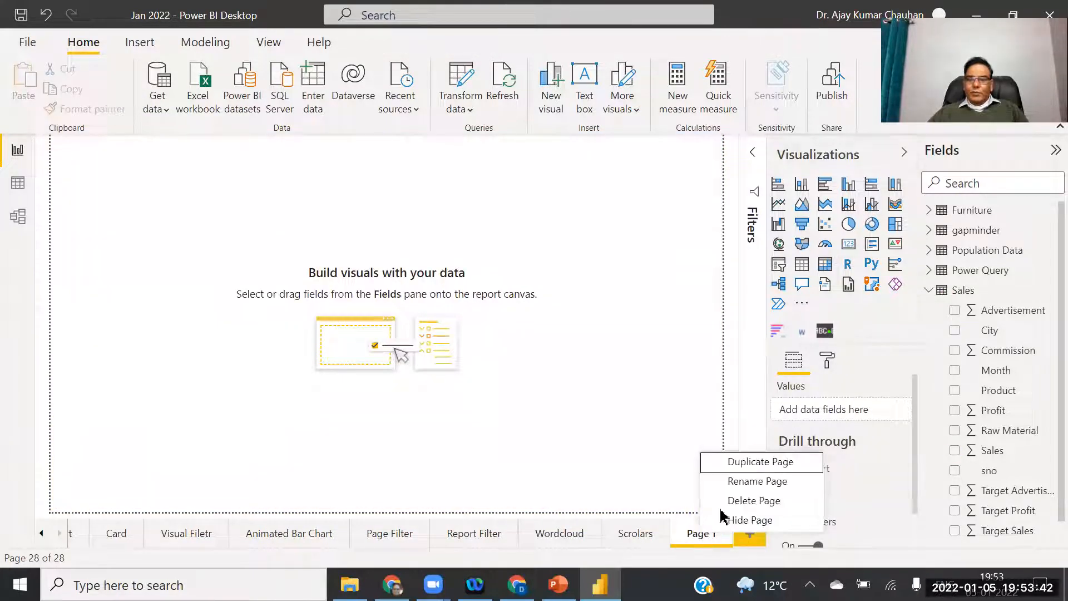
{"action": "left_click", "coordinate": [729, 482]}
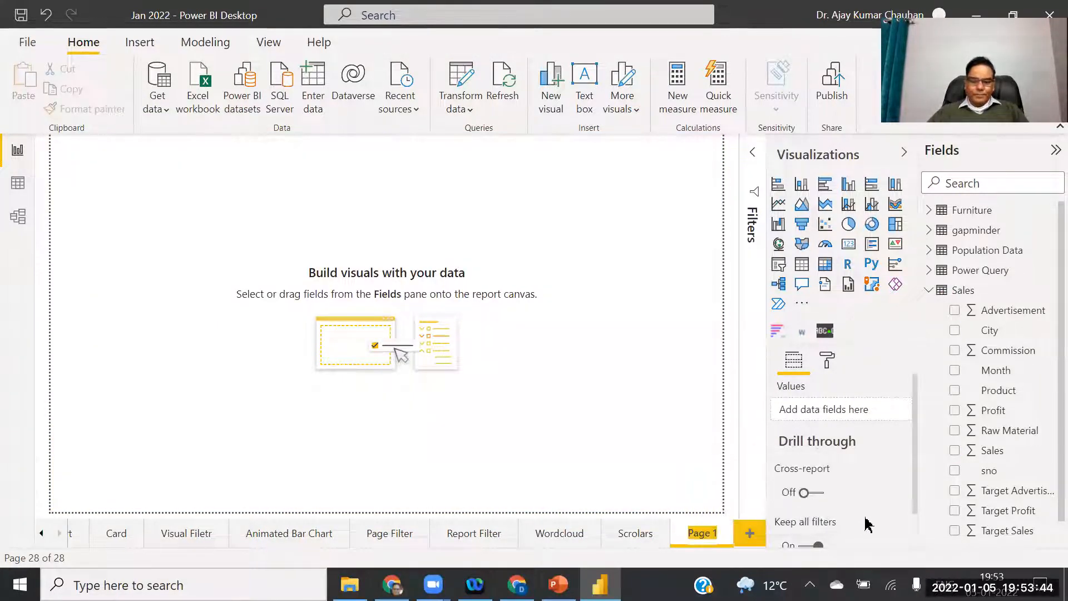
{"action": "type", "text": "Dynamic Slicerts"}
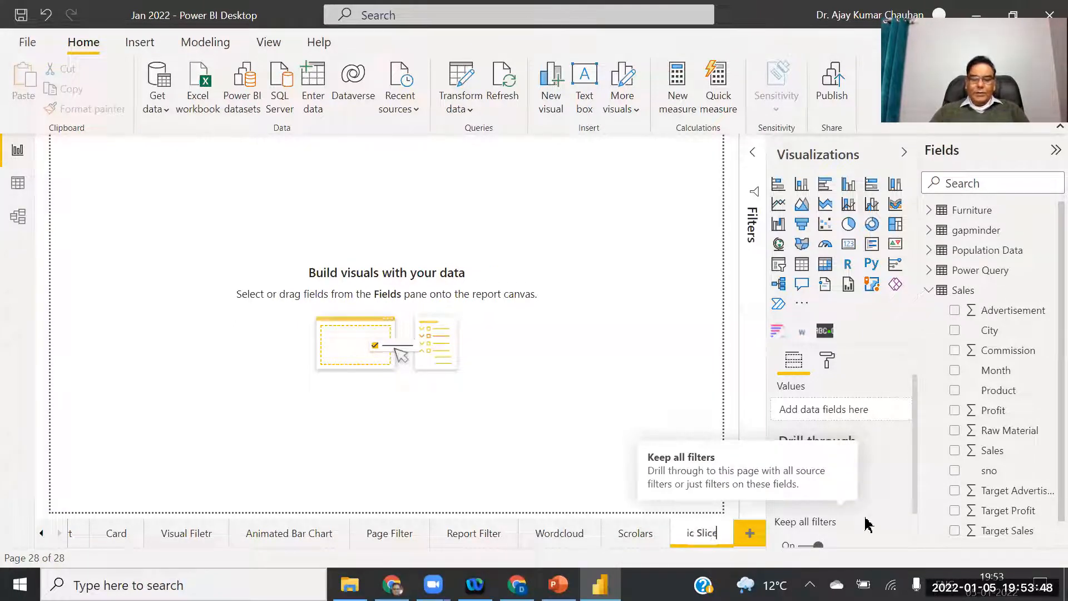
{"action": "key", "text": "BackSpace"}
{"action": "type", "text": "s"}
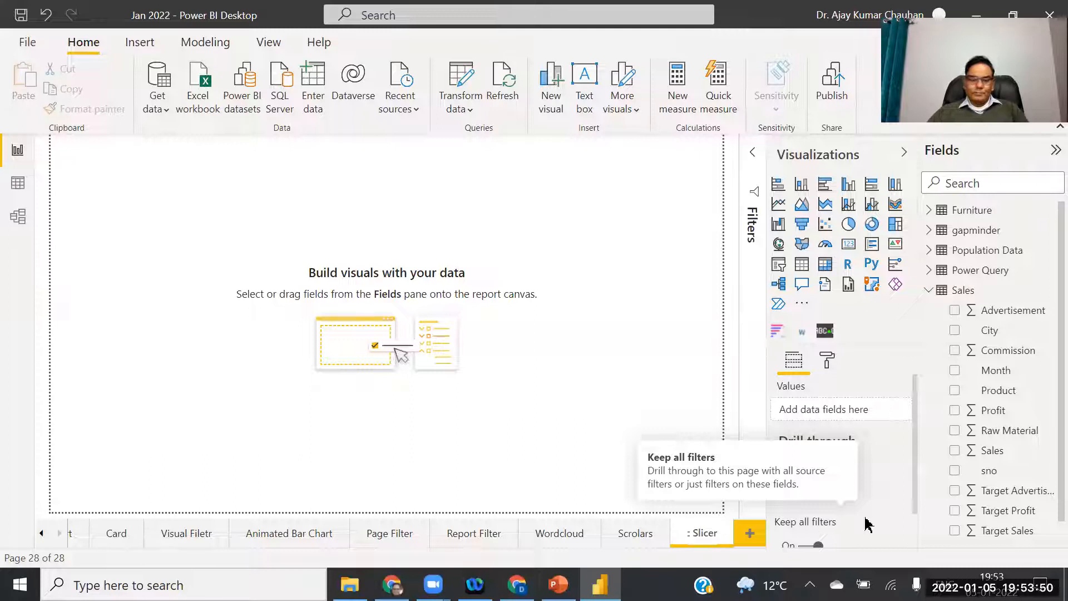
{"action": "key", "text": "Return"}
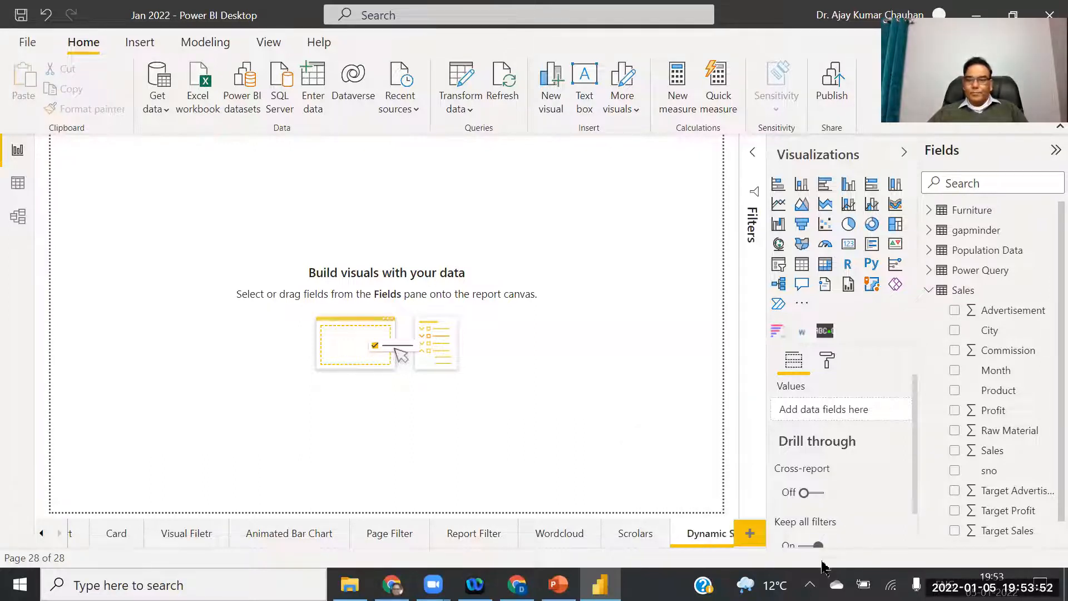
Find 'Play A' in the visuals catalogue and import Play Axis (Dynamic Slicer), confirming success.
{"action": "left_click", "coordinate": [803, 308]}
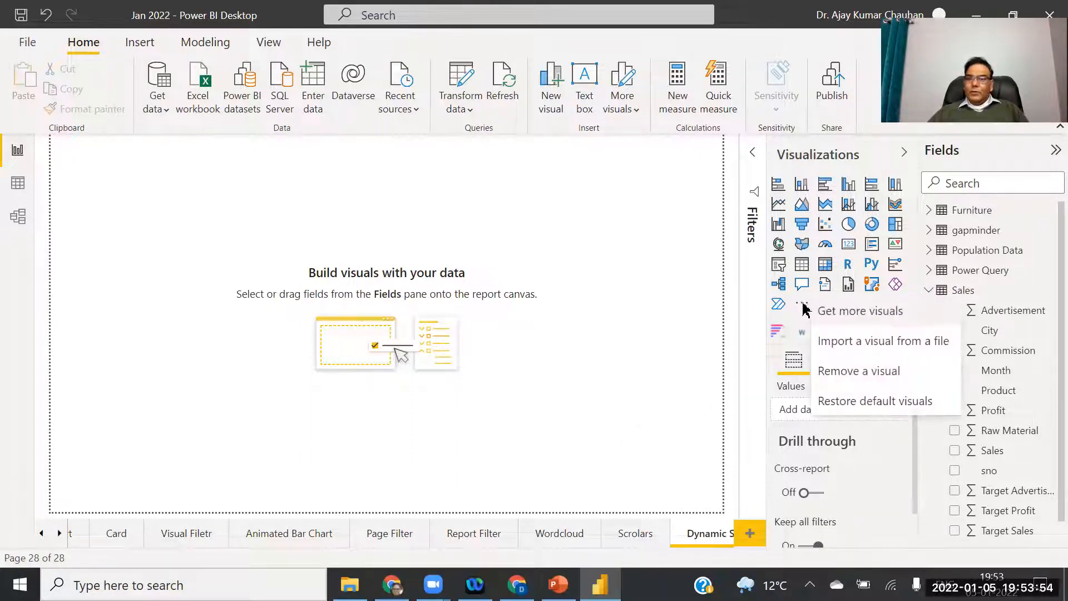
{"action": "left_click", "coordinate": [854, 314]}
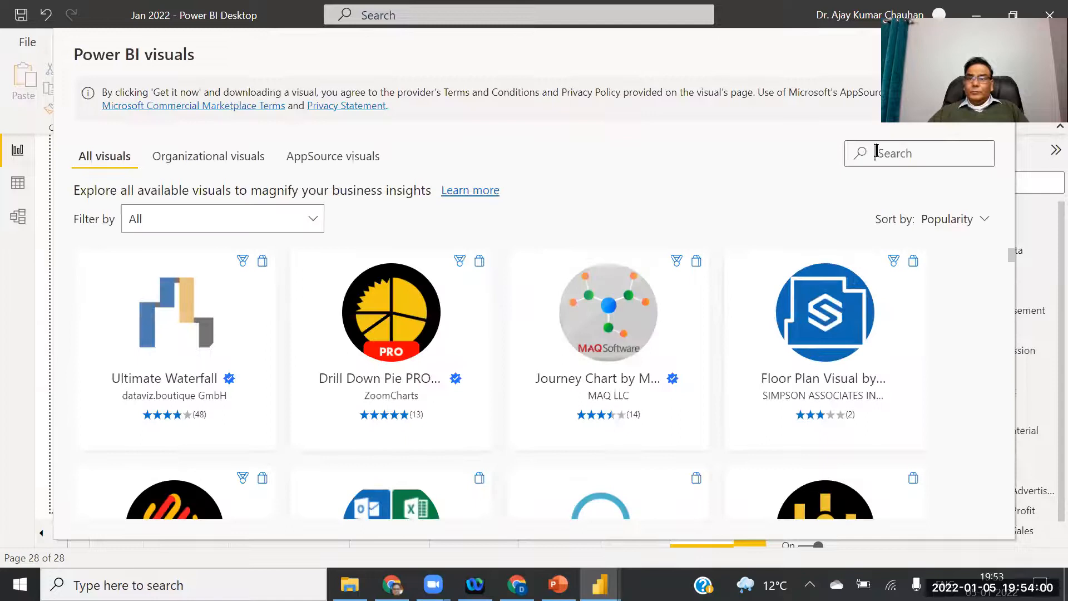
{"action": "type", "text": "P"}
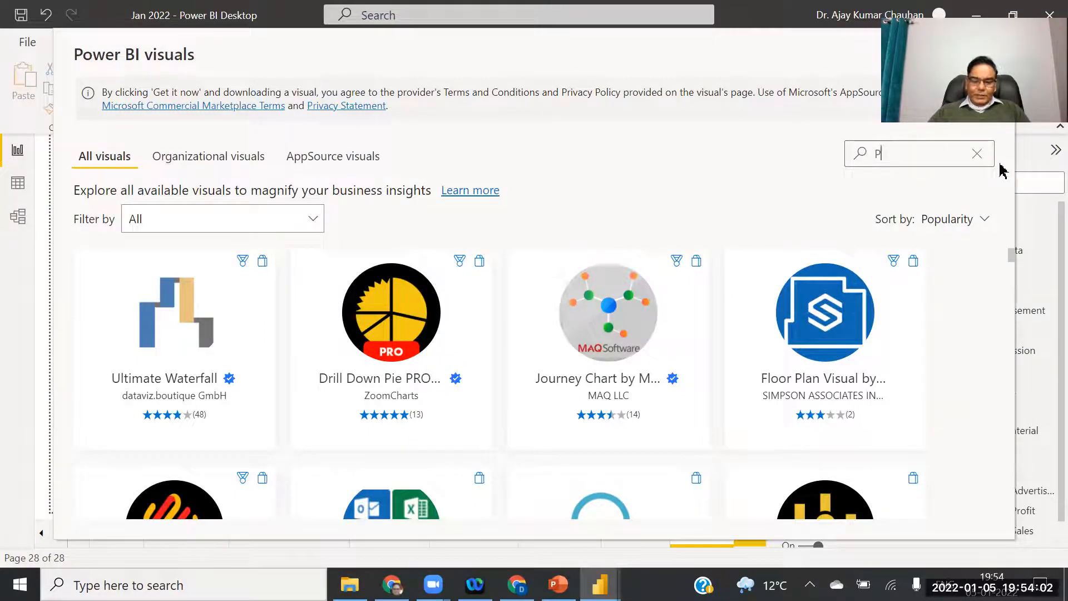
{"action": "type", "text": "lay A"}
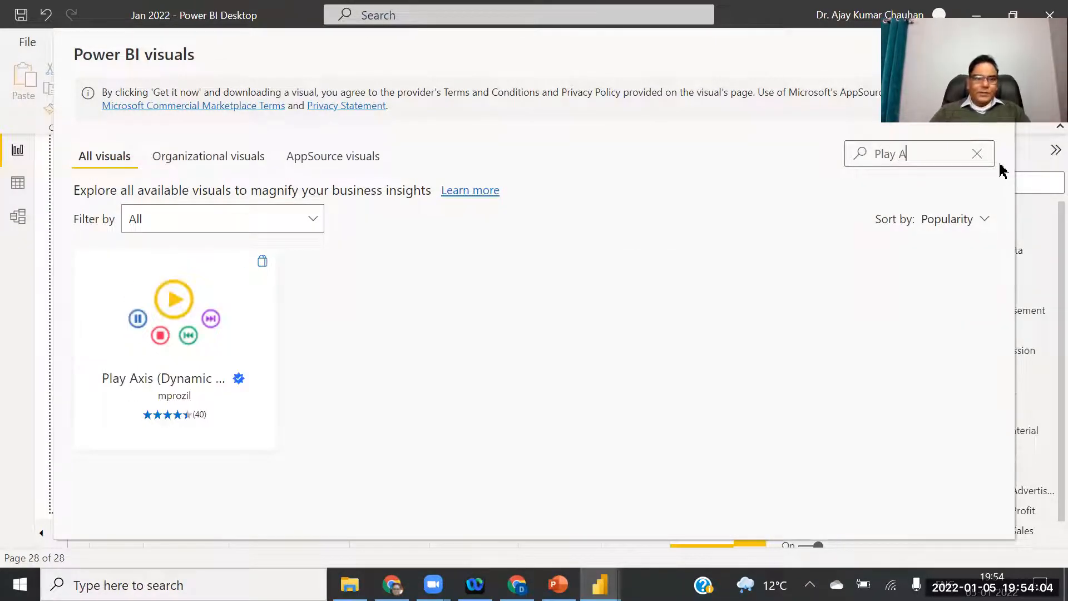
{"action": "mouse_move", "coordinate": [170, 326]}
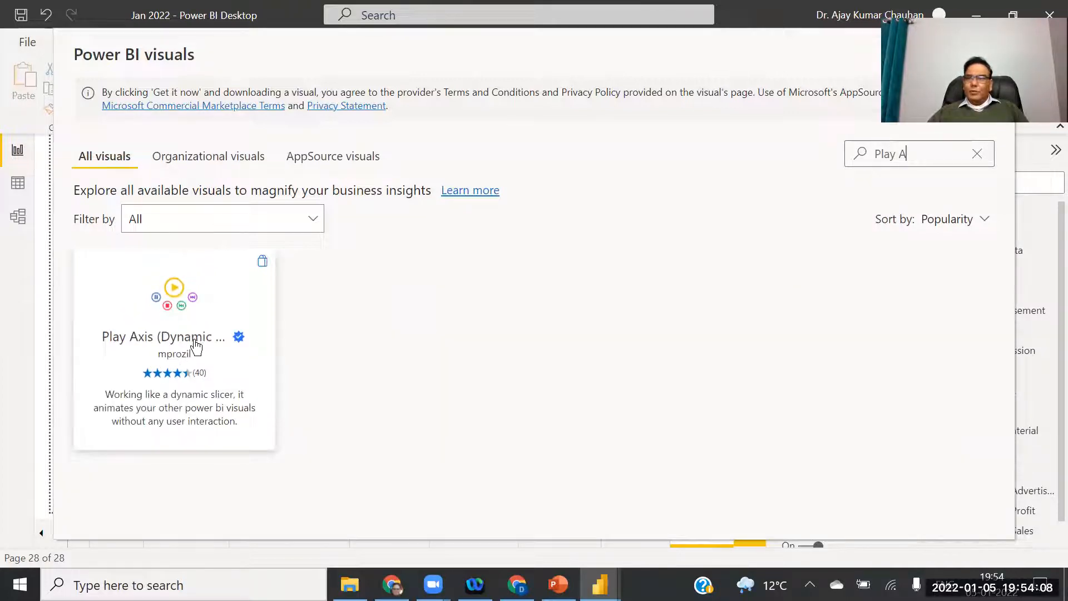
{"action": "left_click", "coordinate": [182, 313]}
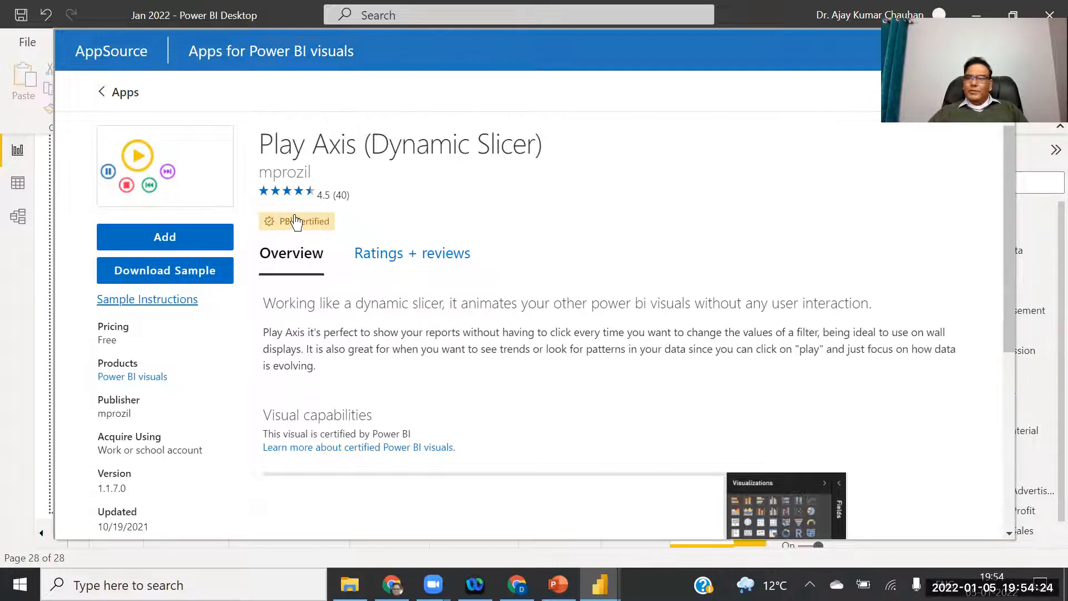
{"action": "left_click", "coordinate": [159, 236]}
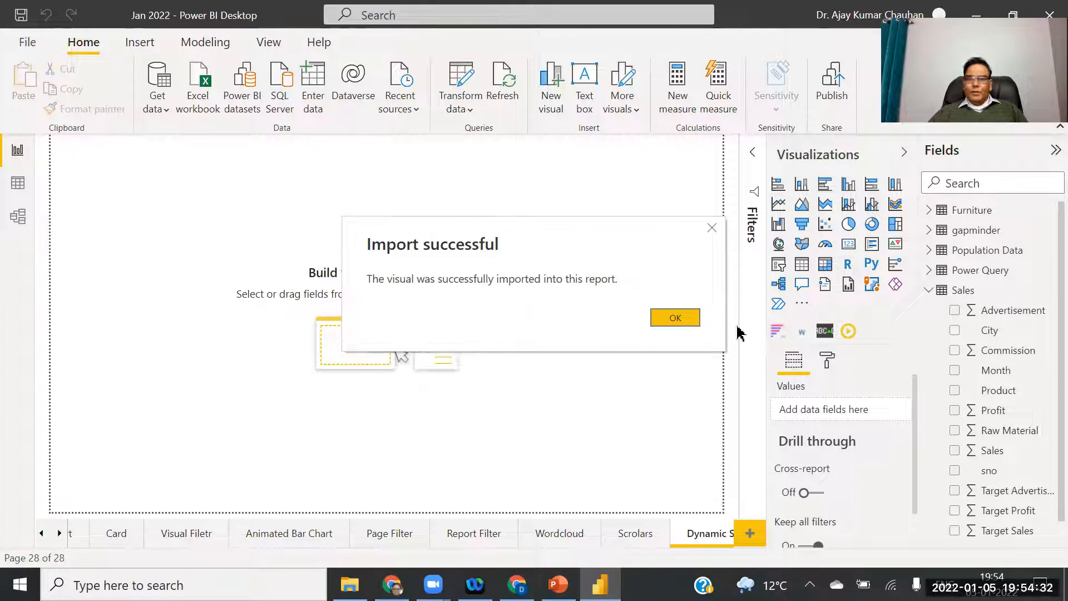
{"action": "left_click", "coordinate": [675, 317]}
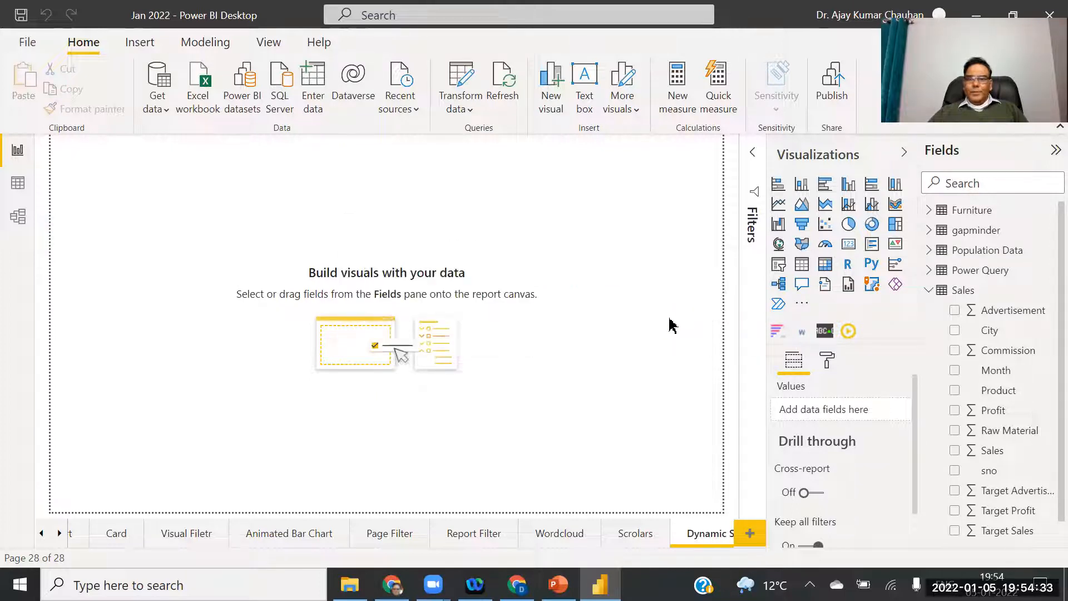
Place a Play Axis visual as a full-width bottom strip and drop Year into its Field well.
{"action": "left_click", "coordinate": [847, 333]}
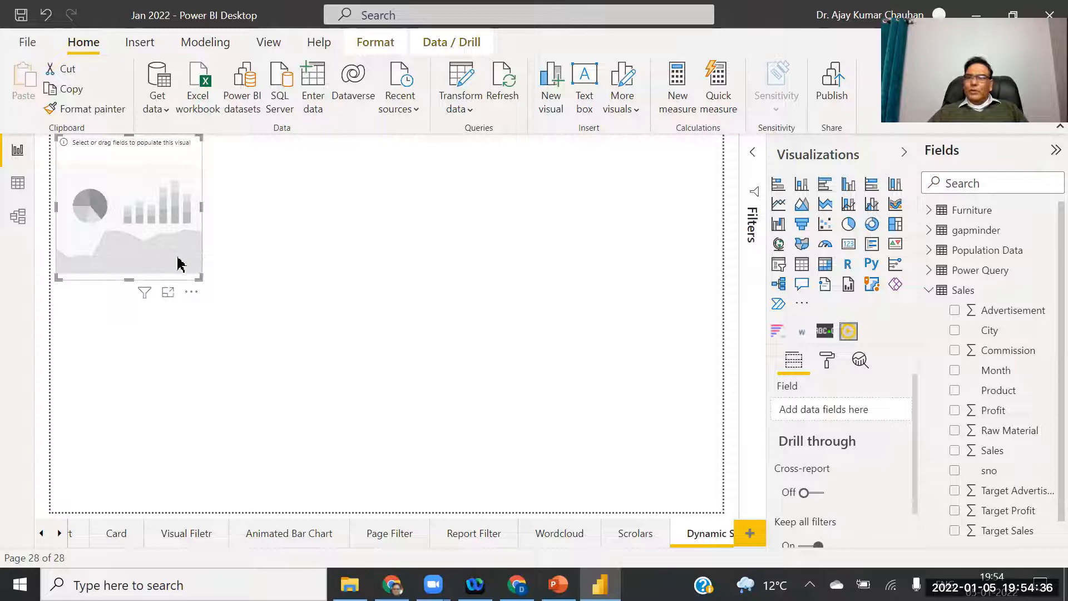
{"action": "left_click_drag", "start_coordinate": [184, 270], "coordinate": [706, 462]}
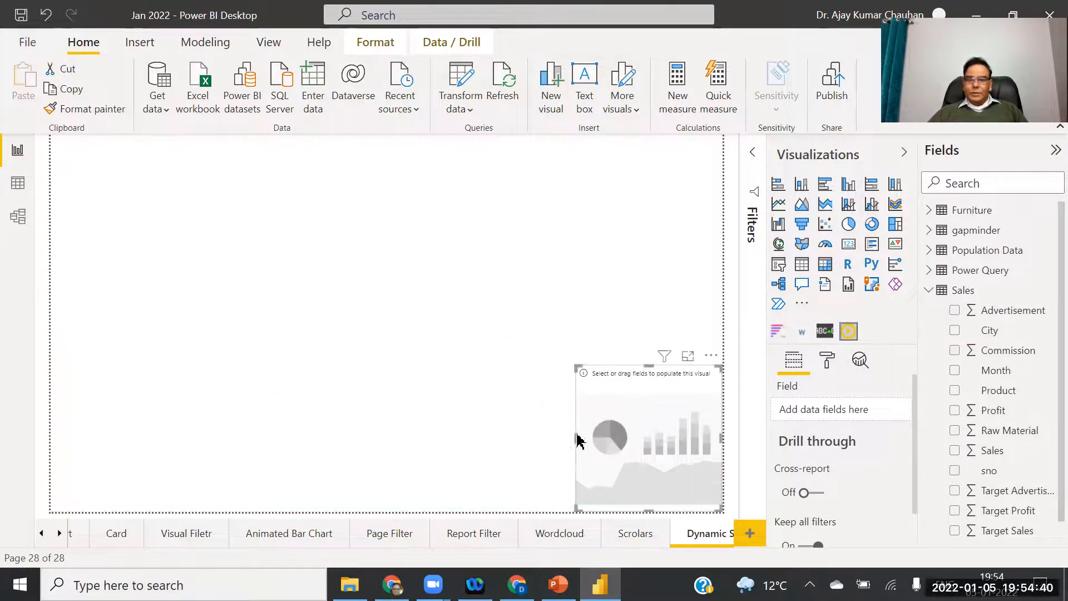
{"action": "left_click_drag", "start_coordinate": [576, 433], "coordinate": [5, 410]}
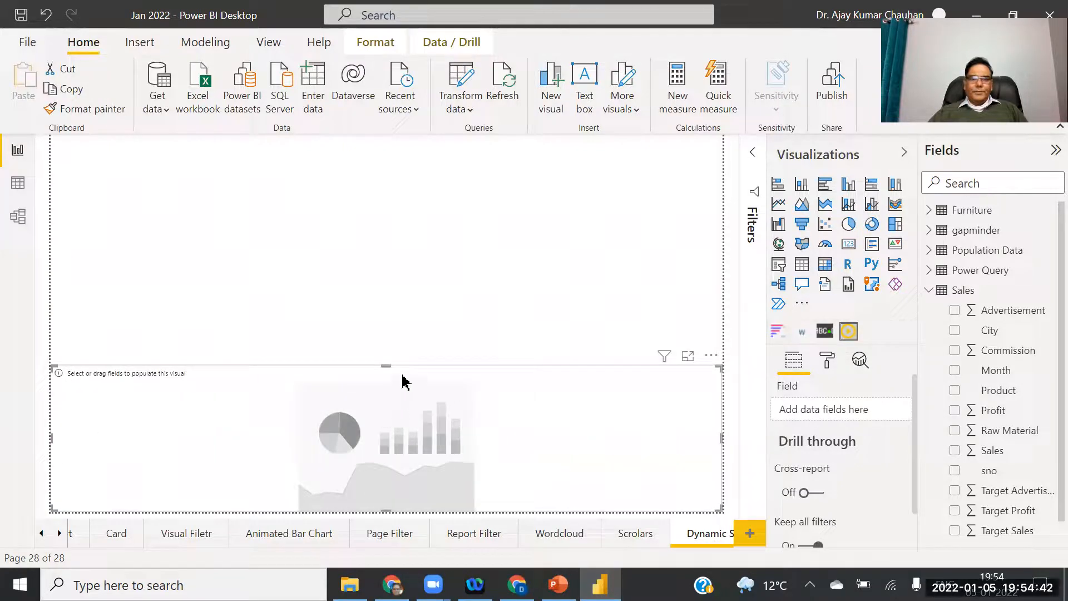
{"action": "left_click_drag", "start_coordinate": [384, 365], "coordinate": [382, 425]}
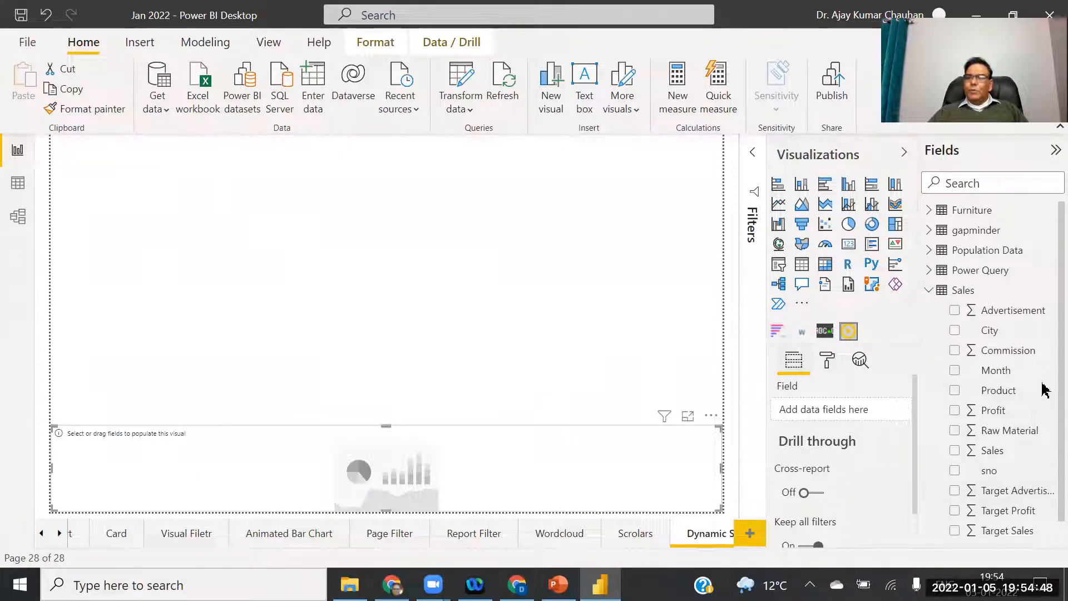
{"action": "scroll", "coordinate": [1044, 400], "scroll_direction": "down", "scroll_amount": 1}
{"action": "left_click_drag", "start_coordinate": [990, 529], "coordinate": [834, 410]}
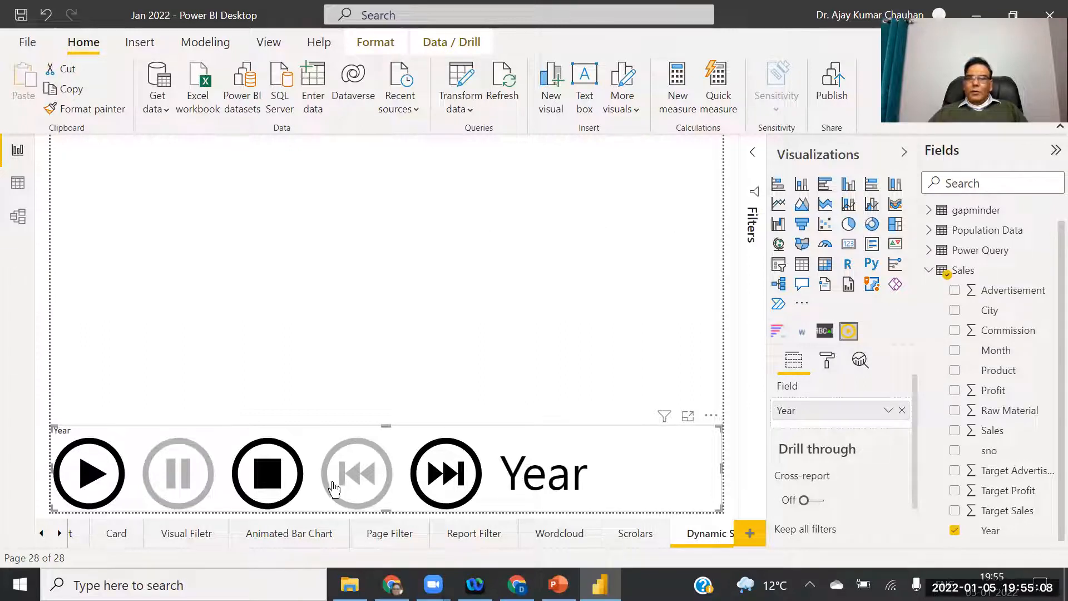
Add a stacked column chart of Sales by Product above the slicer and test-play the Year animation.
{"action": "left_click", "coordinate": [457, 295]}
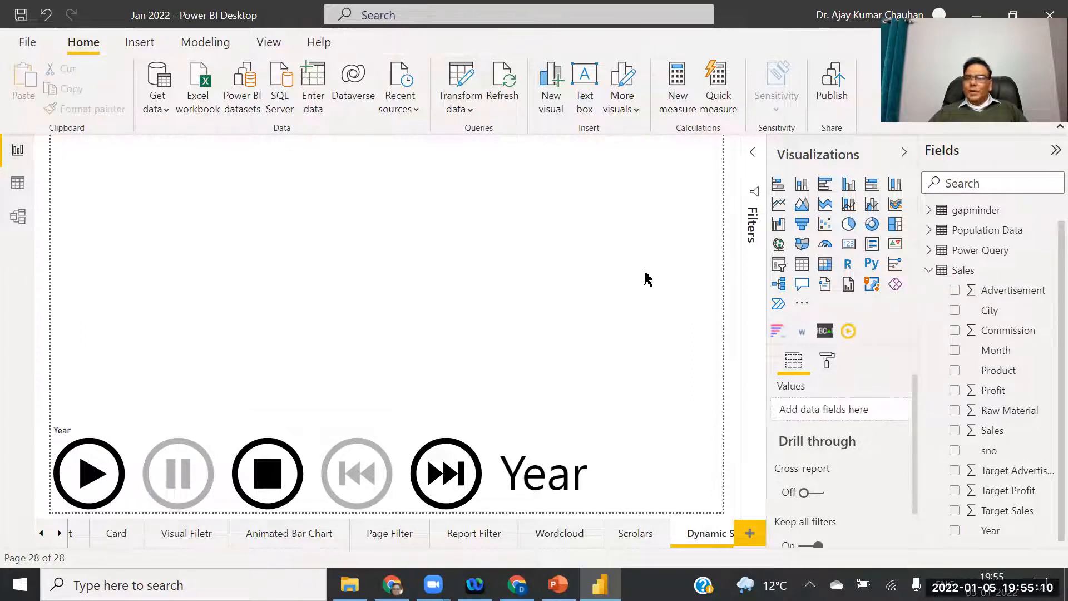
{"action": "left_click", "coordinate": [801, 184]}
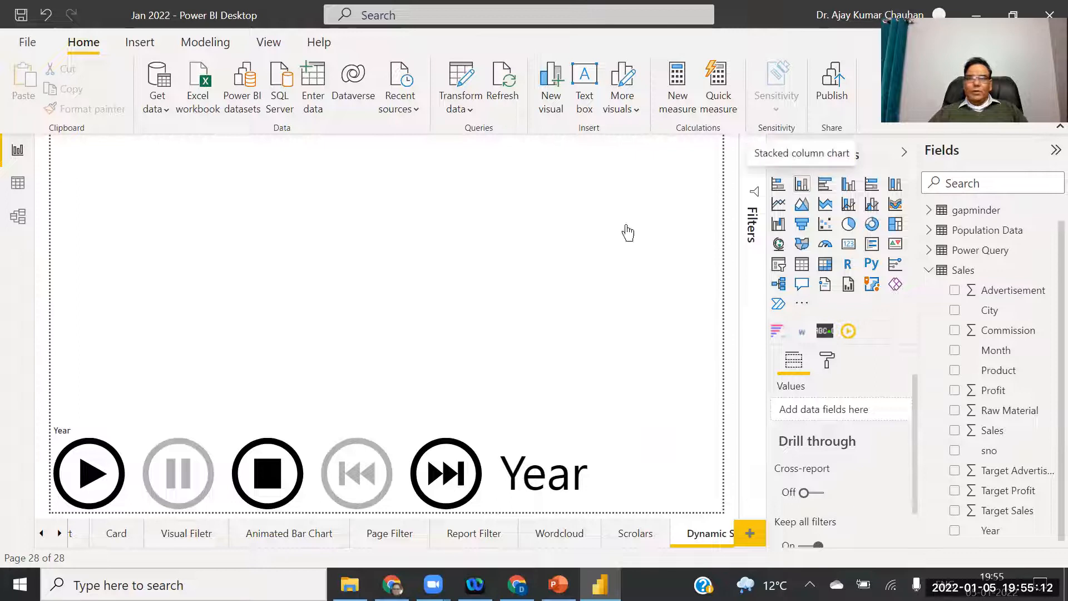
{"action": "left_click_drag", "start_coordinate": [384, 250], "coordinate": [367, 349]}
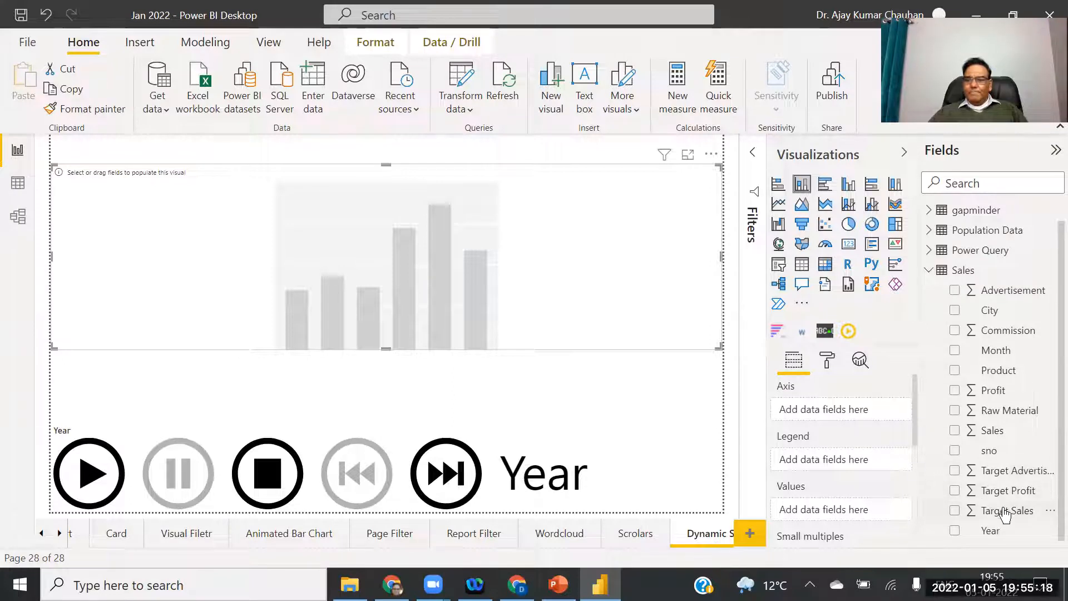
{"action": "left_click_drag", "start_coordinate": [993, 430], "coordinate": [866, 502]}
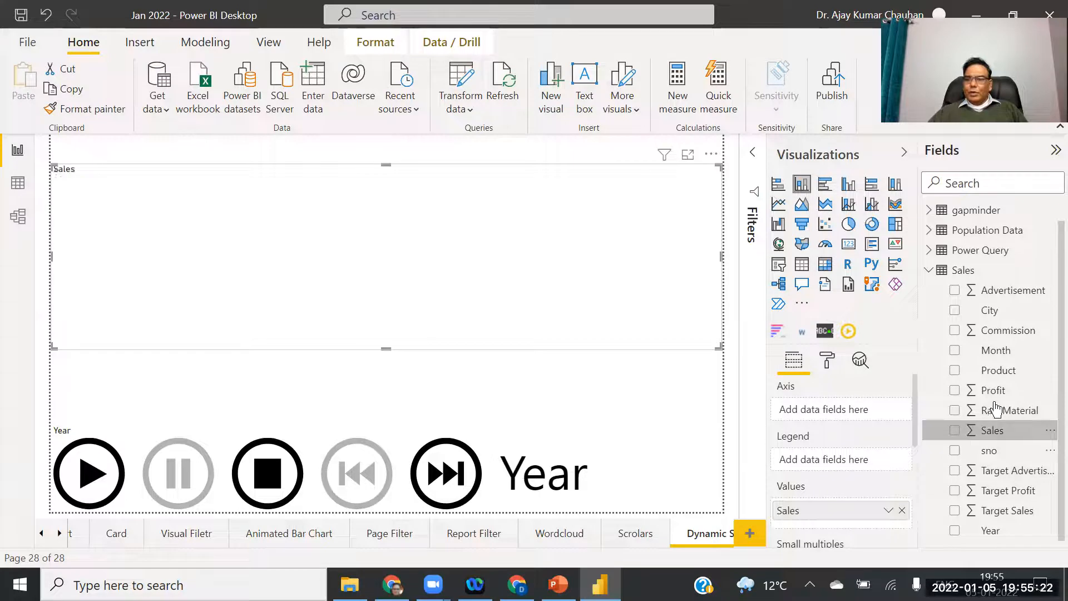
{"action": "left_click_drag", "start_coordinate": [999, 370], "coordinate": [859, 415]}
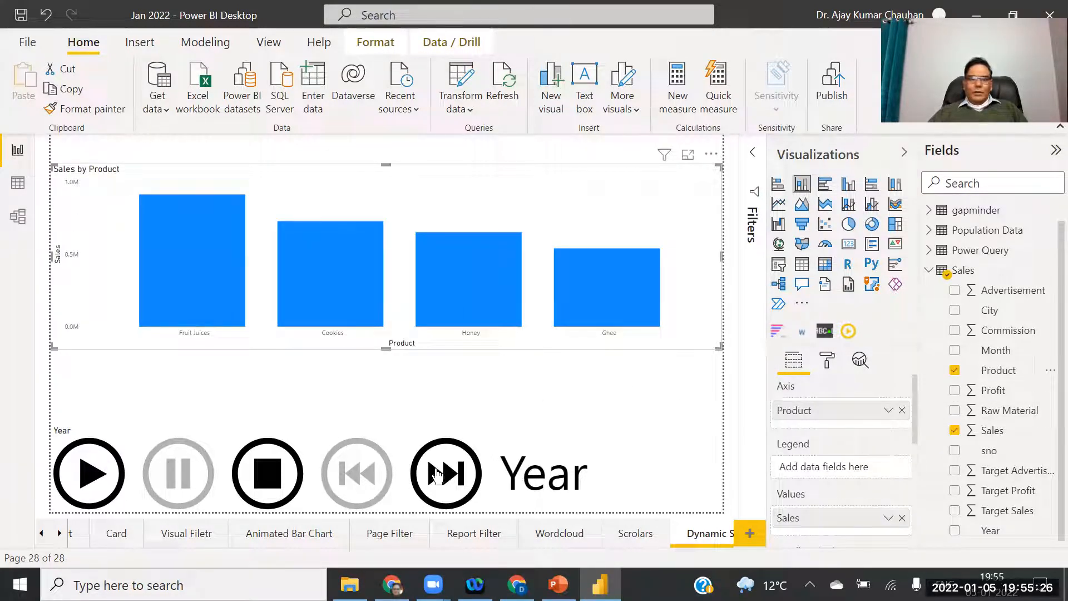
{"action": "left_click", "coordinate": [85, 476]}
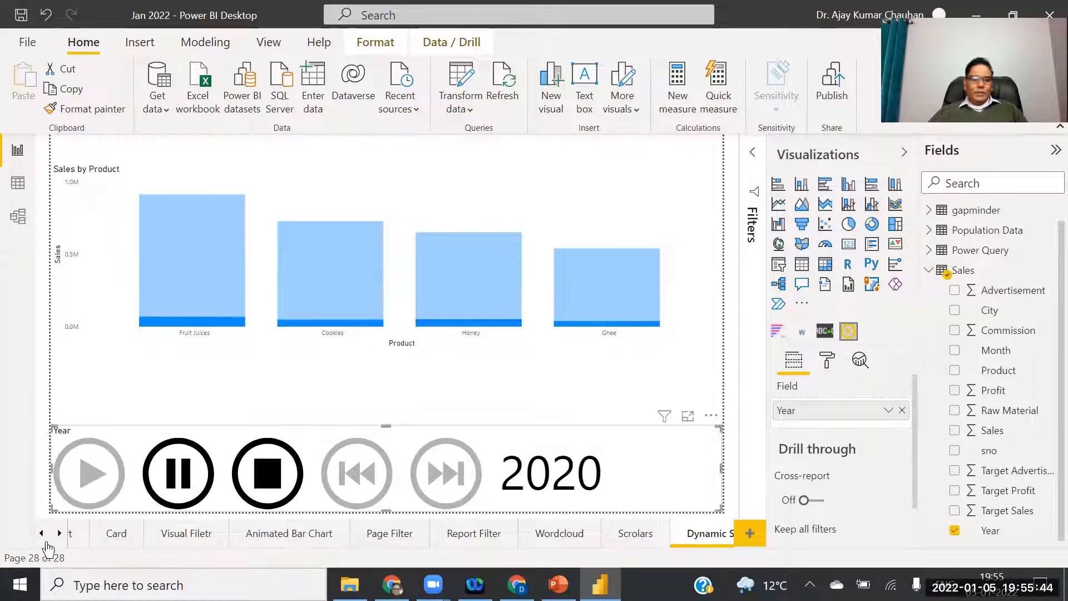
{"action": "left_click", "coordinate": [41, 534]}
Go to the Basic Column Chart page and select its styled Sales by Product chart.
{"action": "left_click", "coordinate": [41, 534]}
{"action": "left_click", "coordinate": [41, 534]}
{"action": "left_click", "coordinate": [42, 533]}
{"action": "left_click", "coordinate": [42, 534]}
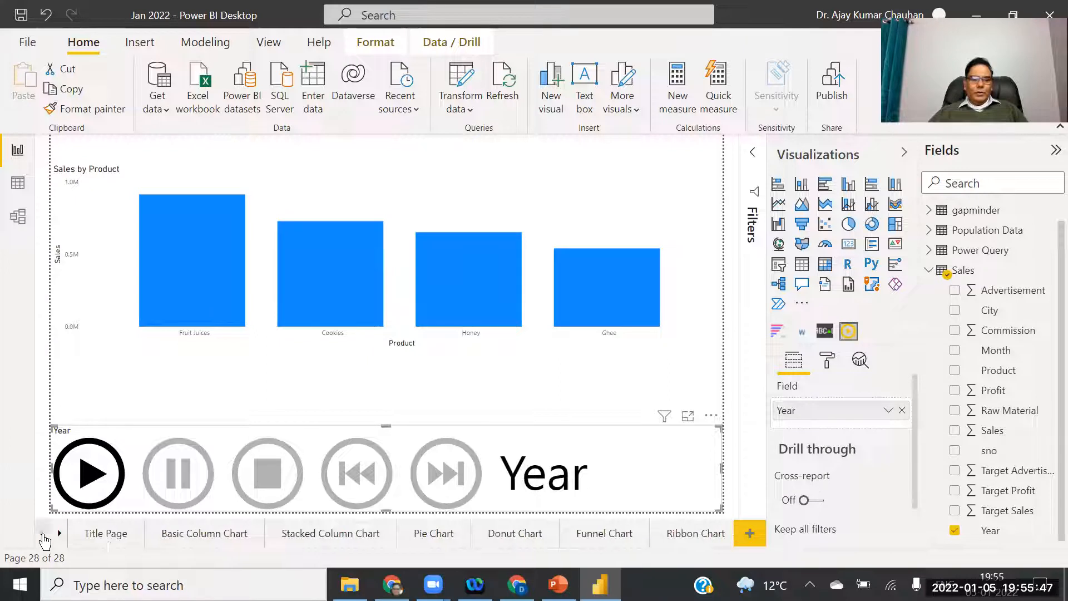
{"action": "left_click", "coordinate": [191, 534]}
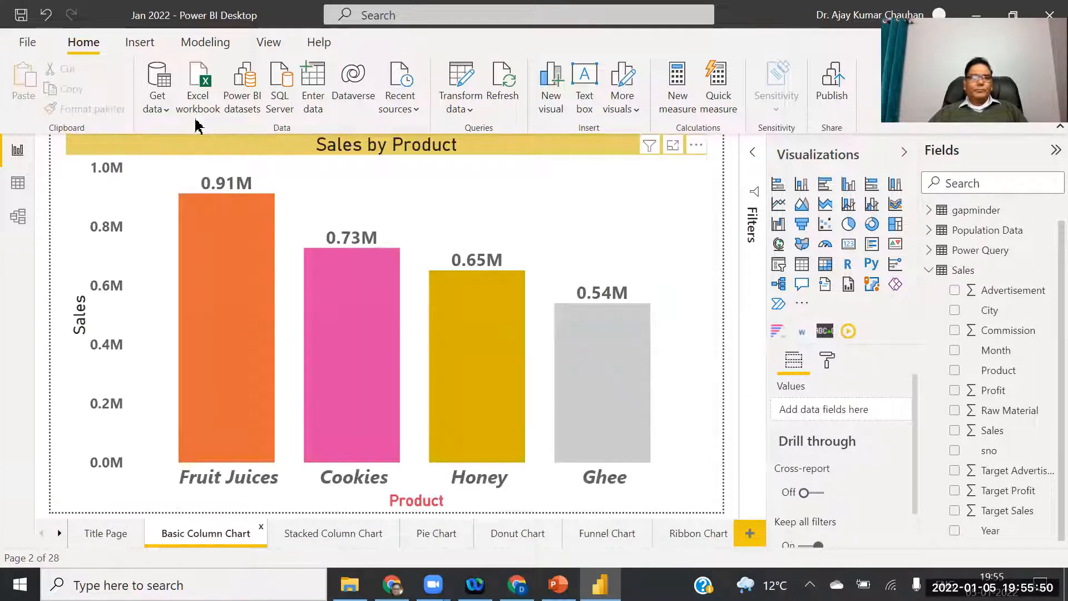
{"action": "left_click", "coordinate": [164, 159]}
Format-paint the Basic Column Chart styling onto the Dynamic Slicers Sales by Product chart.
{"action": "left_click", "coordinate": [110, 112]}
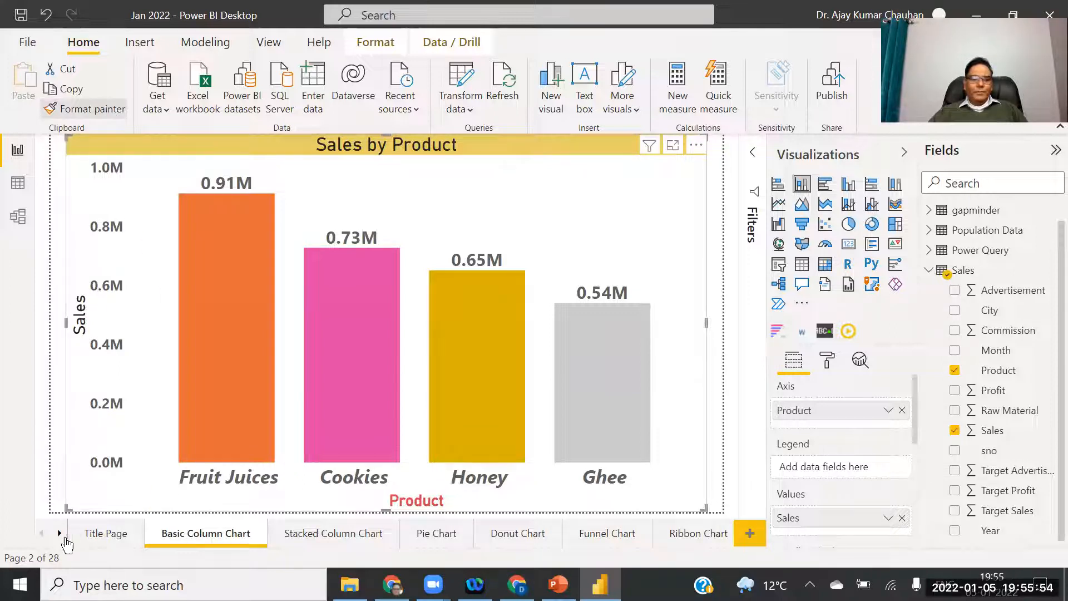
{"action": "left_click", "coordinate": [59, 534]}
{"action": "left_click", "coordinate": [59, 534]}
{"action": "left_click", "coordinate": [59, 534]}
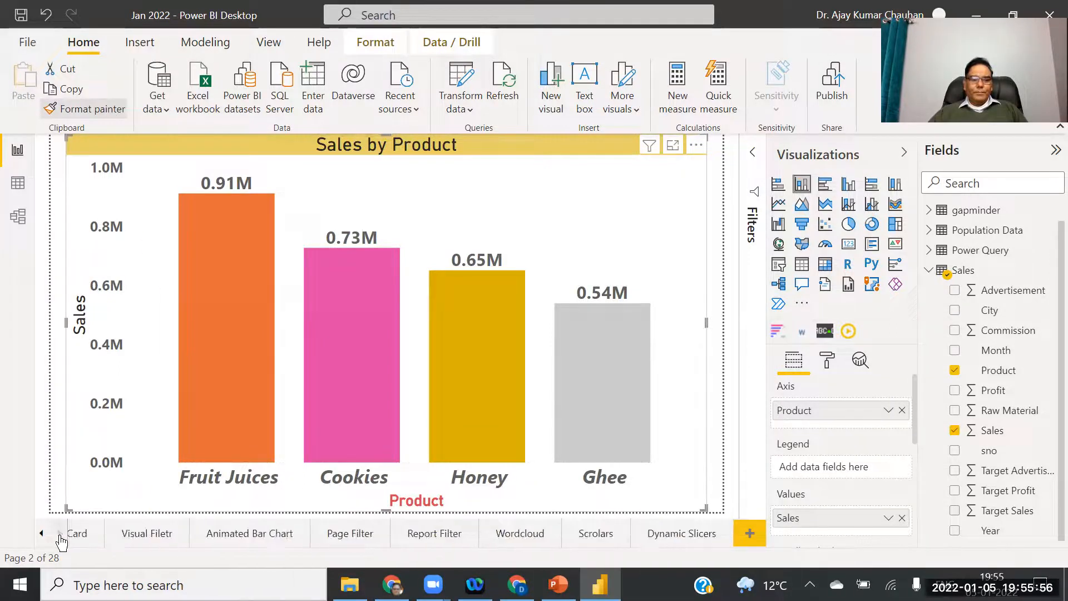
{"action": "left_click", "coordinate": [668, 536]}
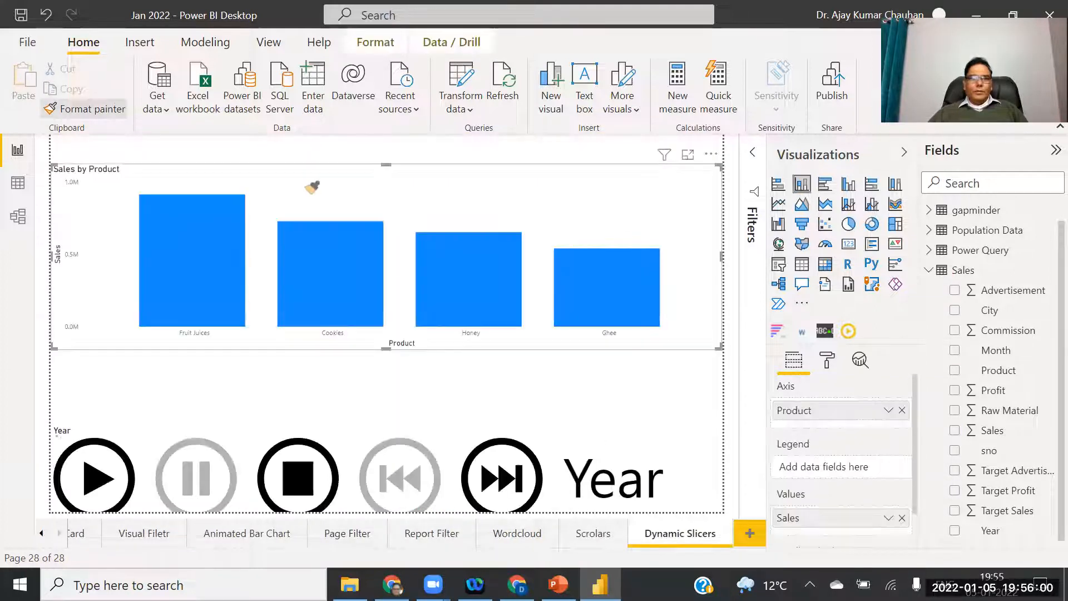
{"action": "left_click", "coordinate": [310, 184]}
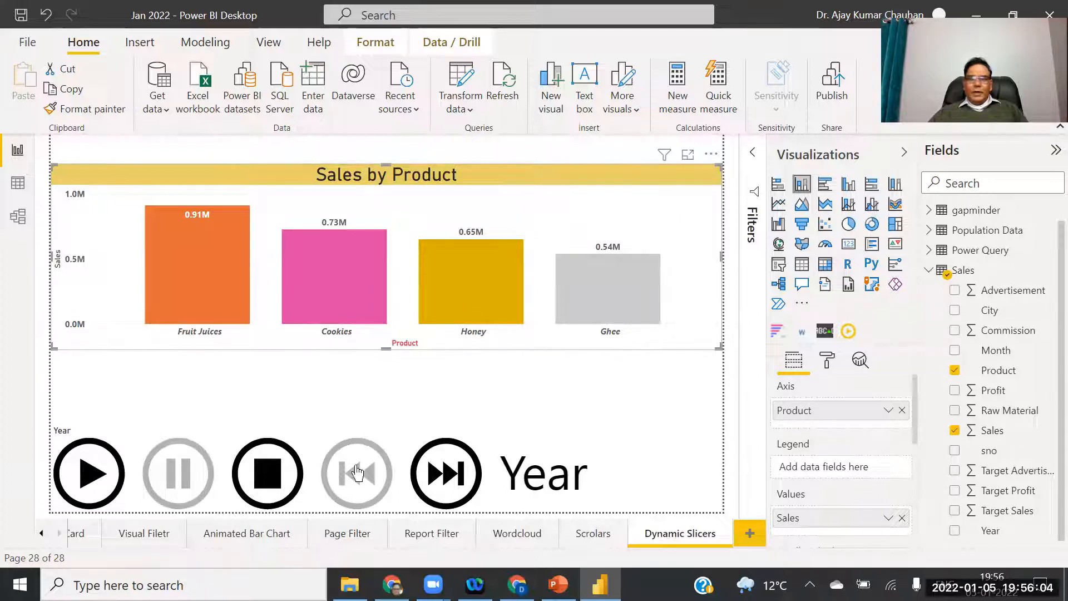
Play the Year animation to test the chart, then add a new blank page.
{"action": "left_click", "coordinate": [88, 482]}
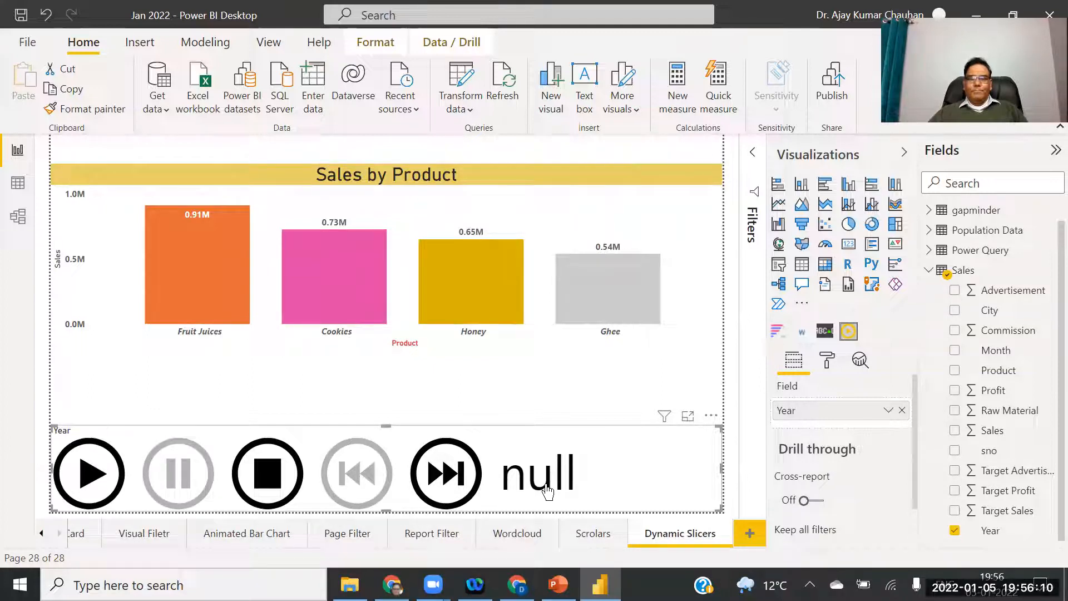
{"action": "left_click", "coordinate": [82, 482]}
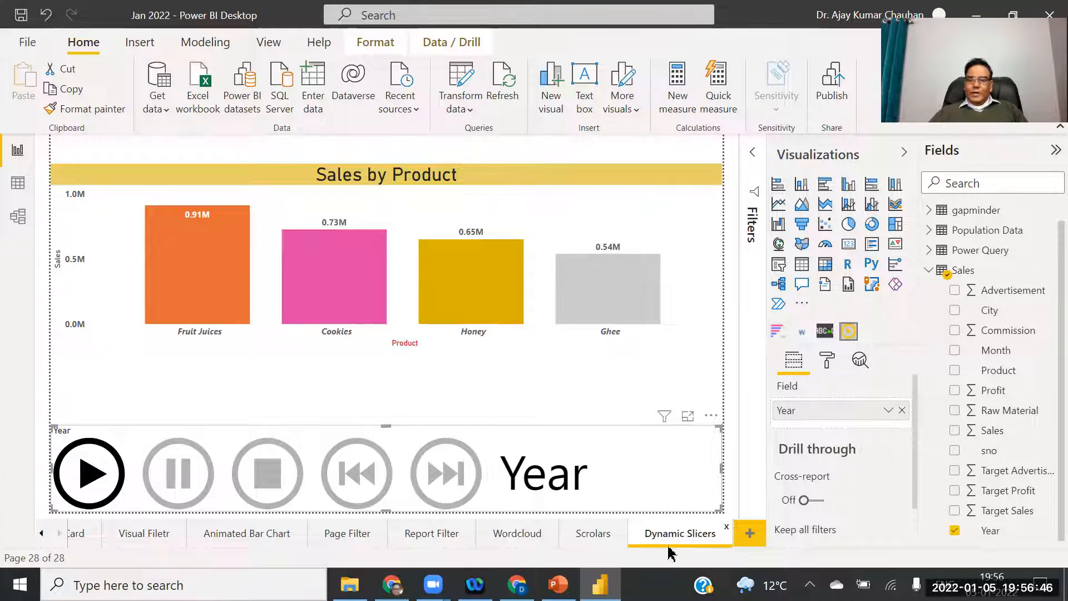
{"action": "left_click", "coordinate": [749, 535]}
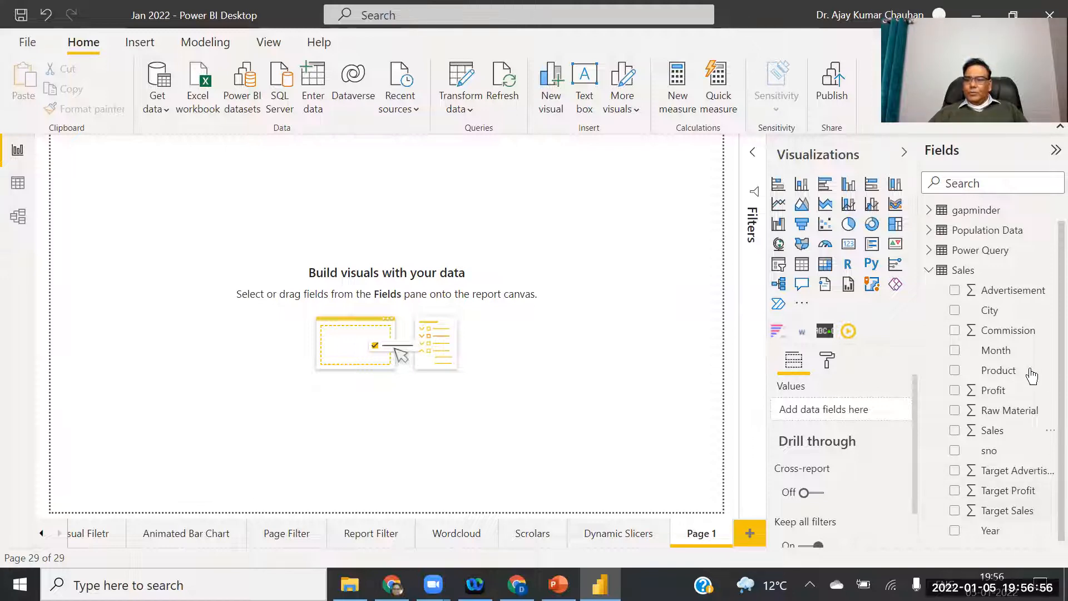
Name the new page 'Drill Down Line Chart' and expand the Furniture table in Fields.
{"action": "left_click", "coordinate": [928, 270]}
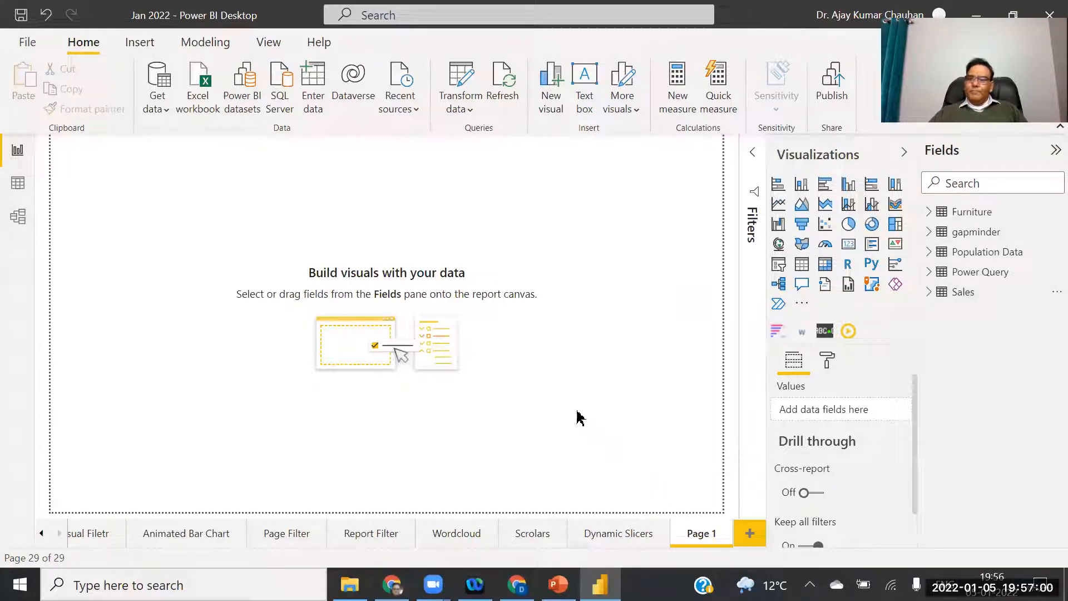
{"action": "right_click", "coordinate": [698, 533]}
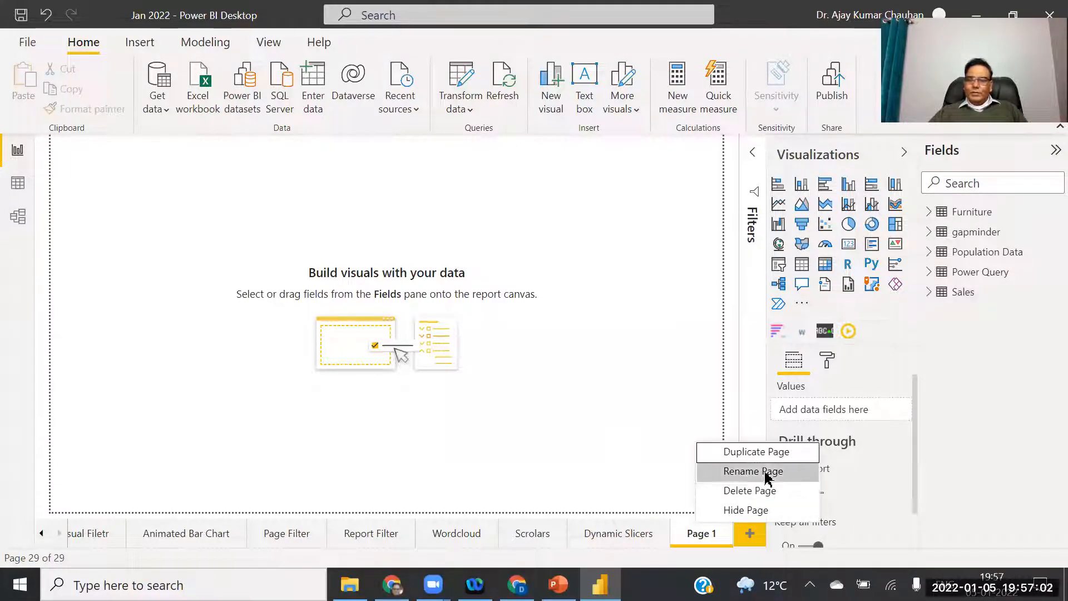
{"action": "left_click", "coordinate": [852, 470]}
{"action": "type", "text": "Dri"}
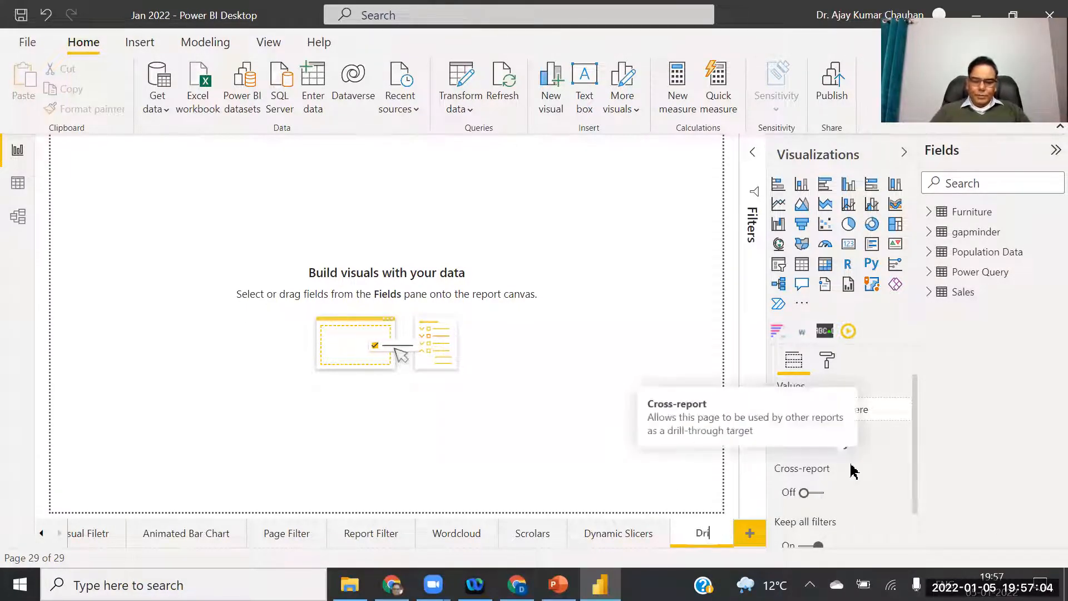
{"action": "type", "text": "ll Dow"}
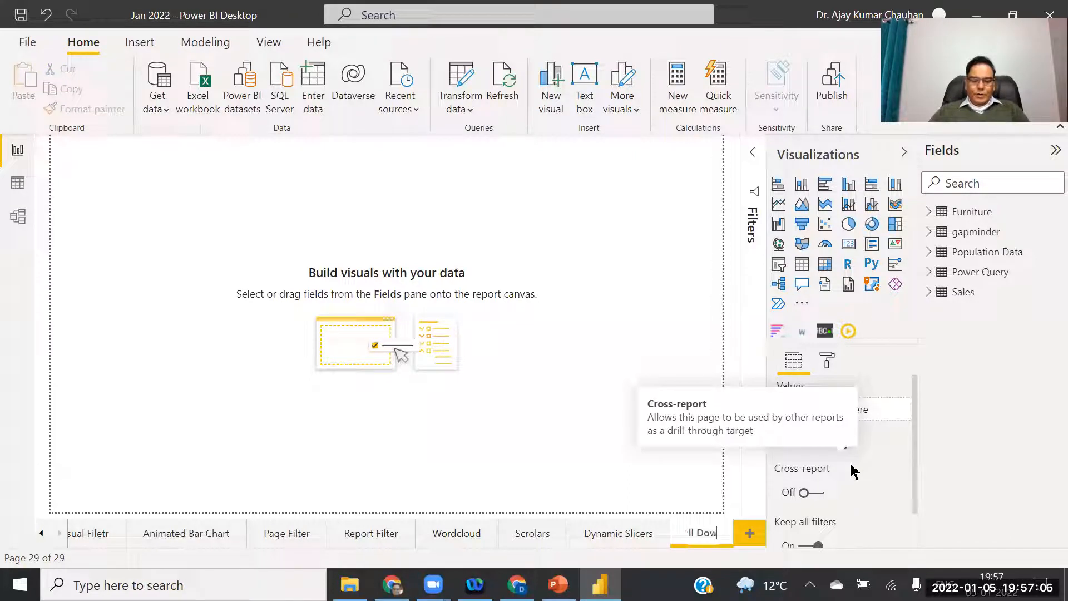
{"action": "type", "text": "n Line"}
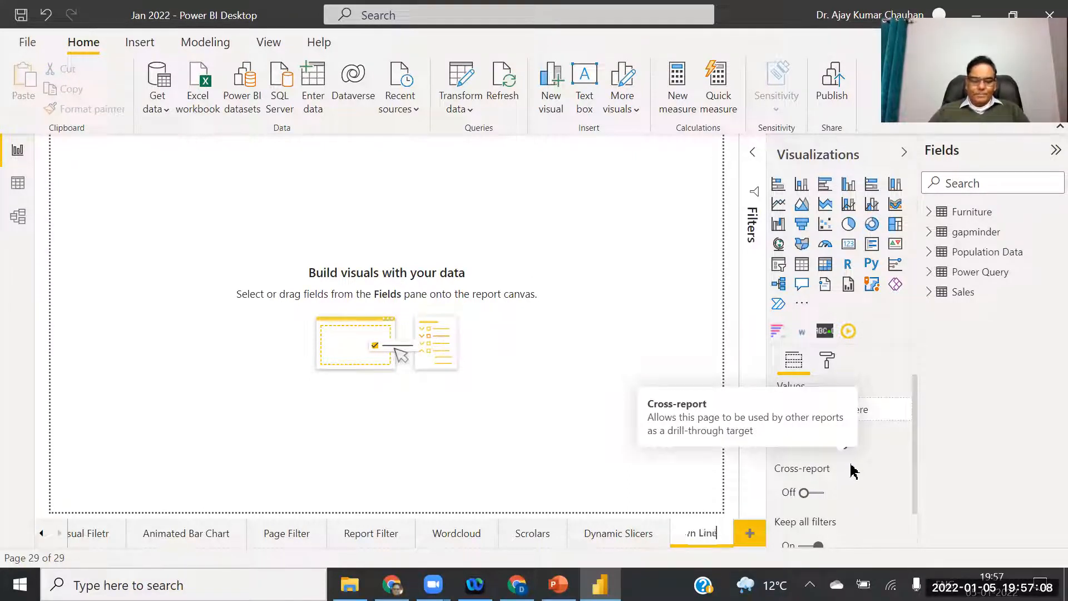
{"action": "type", "text": " Chjart"}
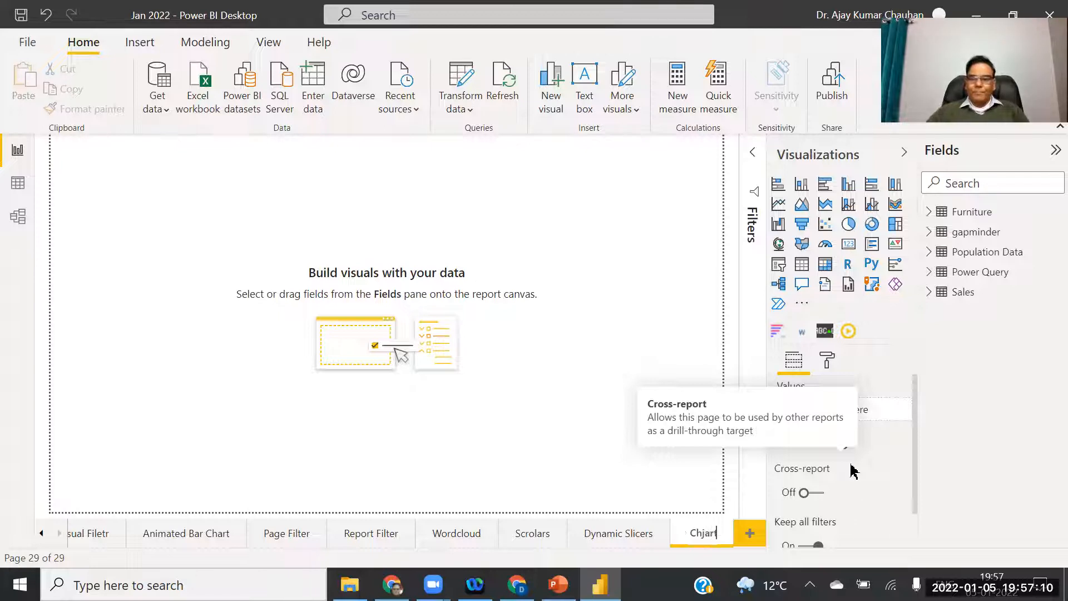
{"action": "key", "text": "BackSpace"}
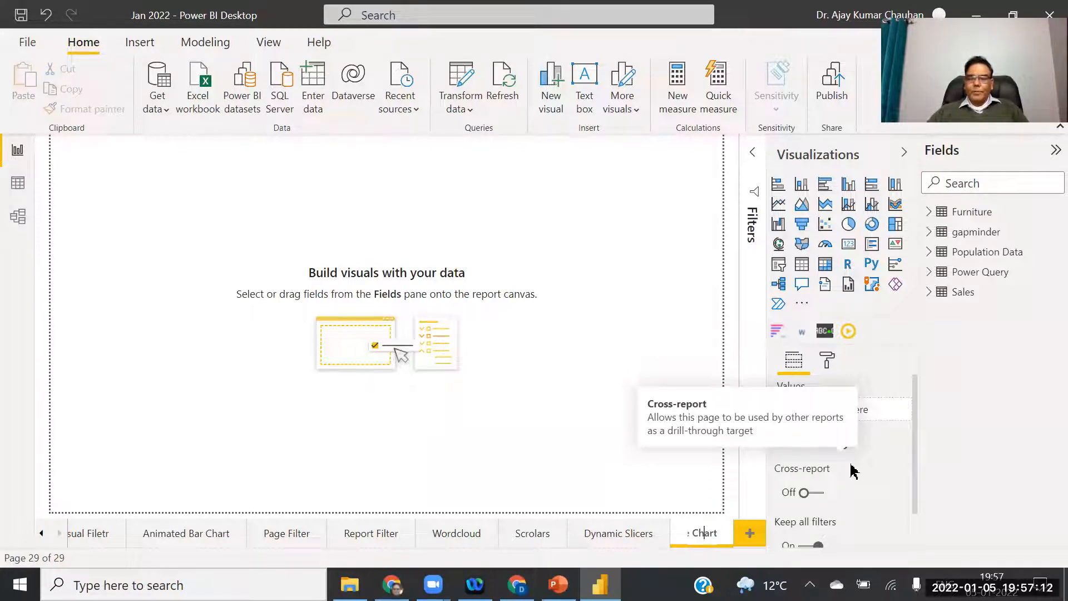
{"action": "key", "text": "Return"}
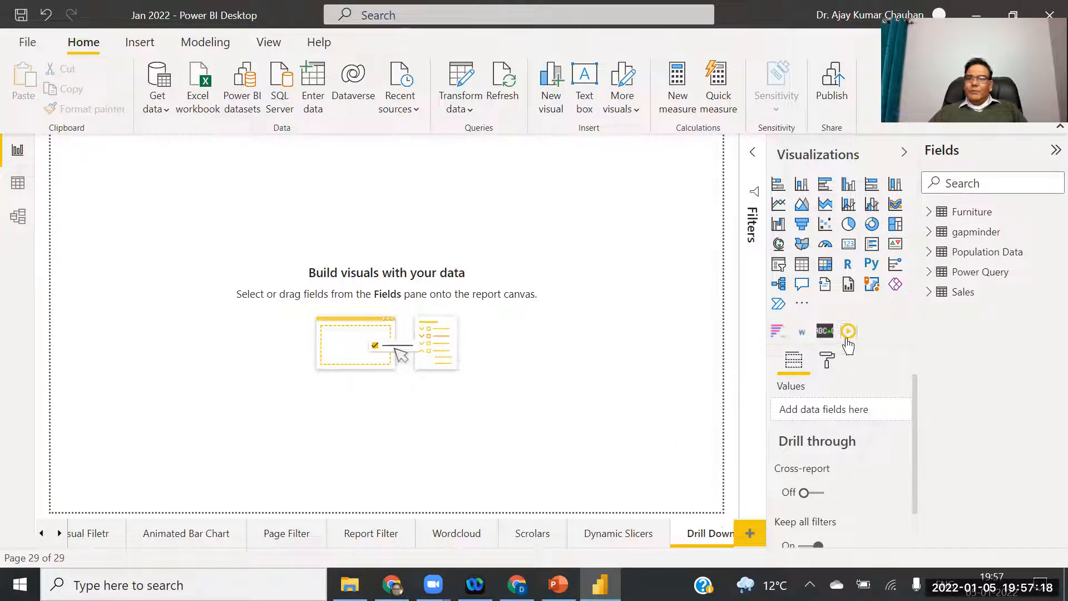
{"action": "left_click", "coordinate": [928, 212]}
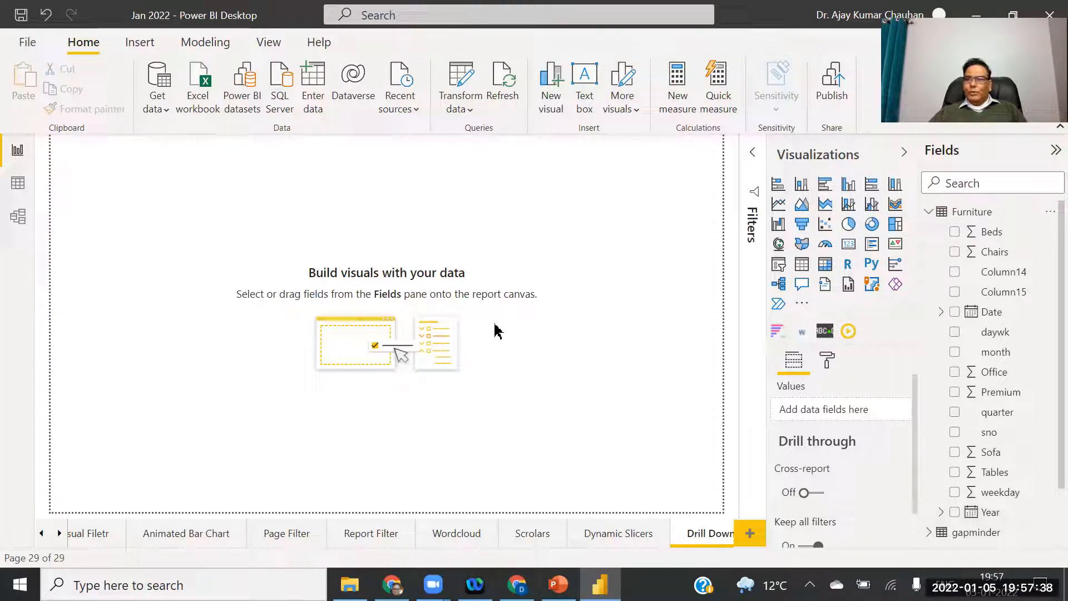
Add a full-page line chart and try Office, then Sofa, as values over the Year axis.
{"action": "left_click", "coordinate": [785, 206]}
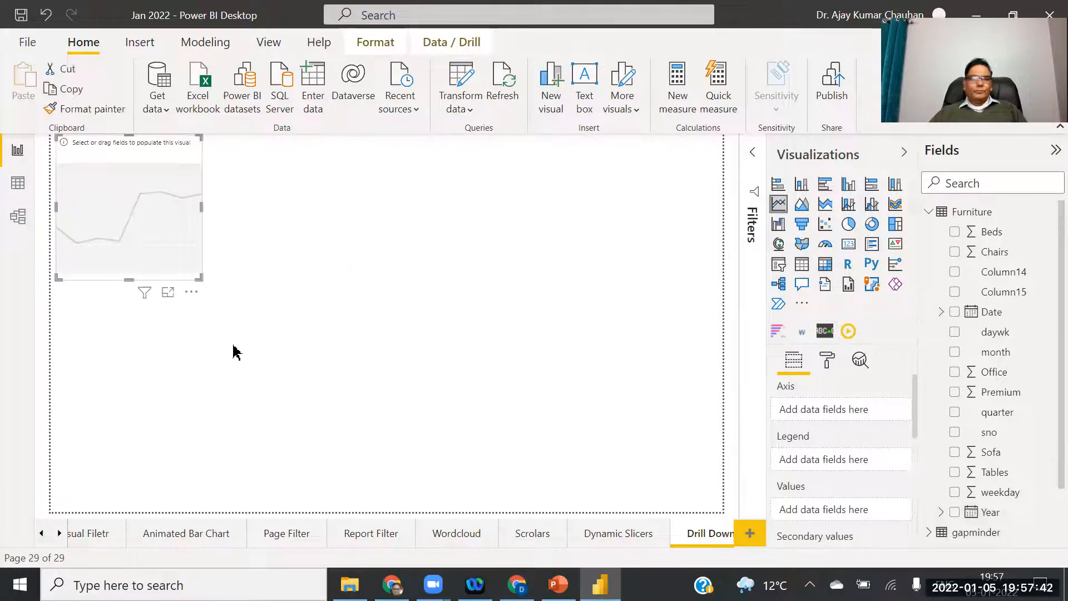
{"action": "left_click_drag", "start_coordinate": [202, 208], "coordinate": [721, 223]}
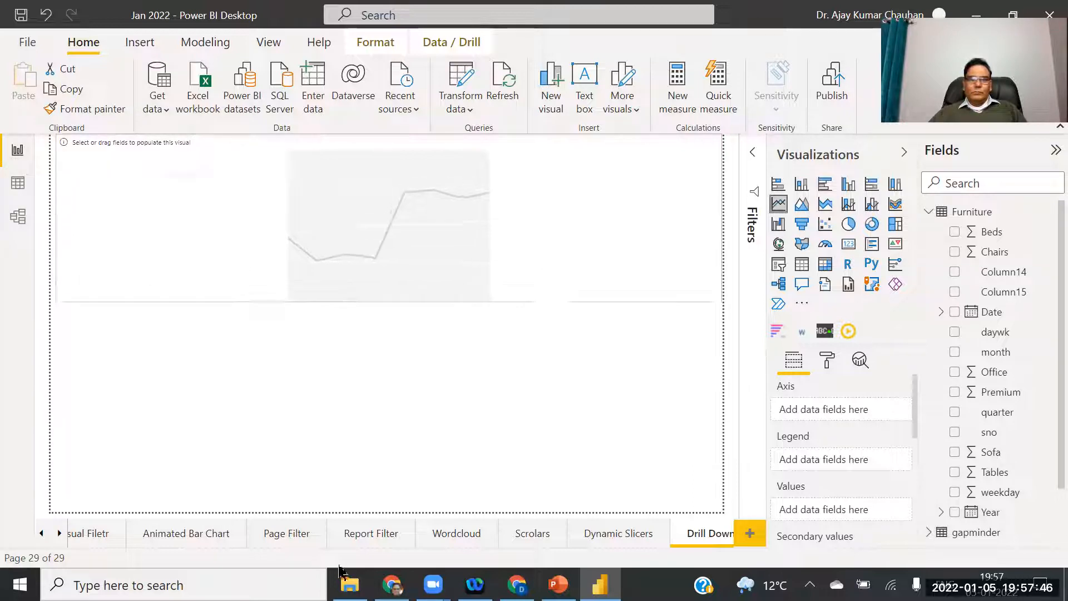
{"action": "left_click_drag", "start_coordinate": [360, 473], "coordinate": [362, 475]}
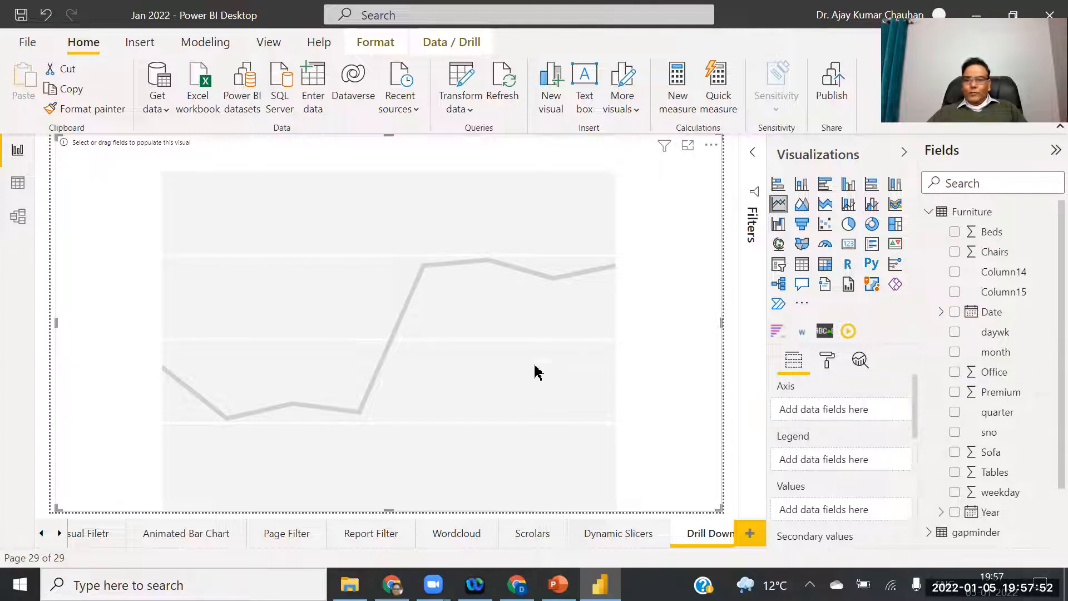
{"action": "left_click_drag", "start_coordinate": [995, 380], "coordinate": [850, 510]}
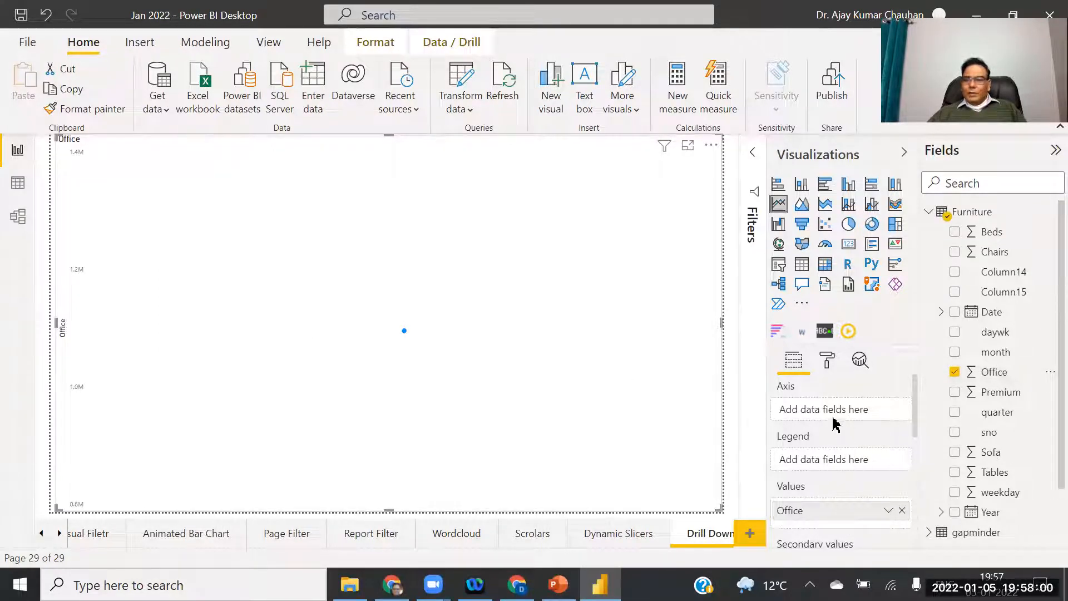
{"action": "left_click_drag", "start_coordinate": [981, 513], "coordinate": [836, 409]}
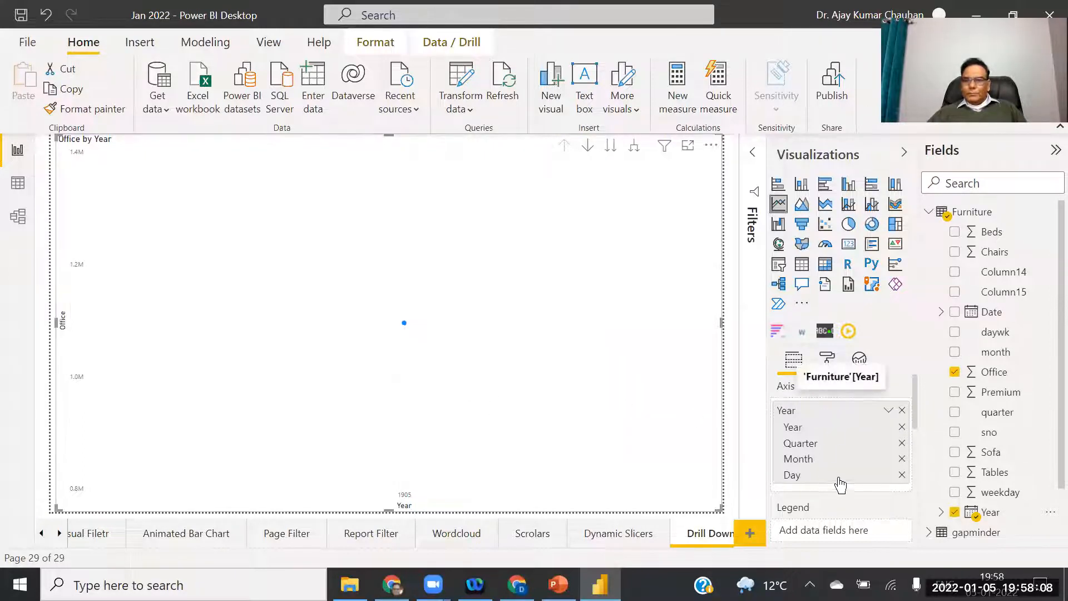
{"action": "left_click_drag", "start_coordinate": [914, 395], "coordinate": [917, 446]}
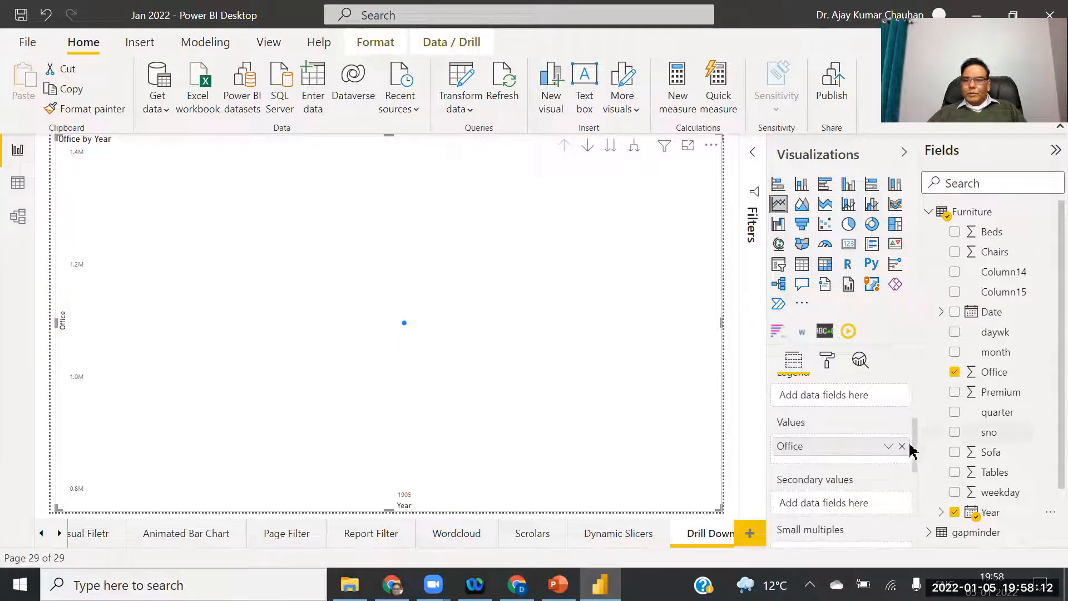
{"action": "left_click", "coordinate": [902, 446]}
{"action": "left_click_drag", "start_coordinate": [983, 457], "coordinate": [828, 449]}
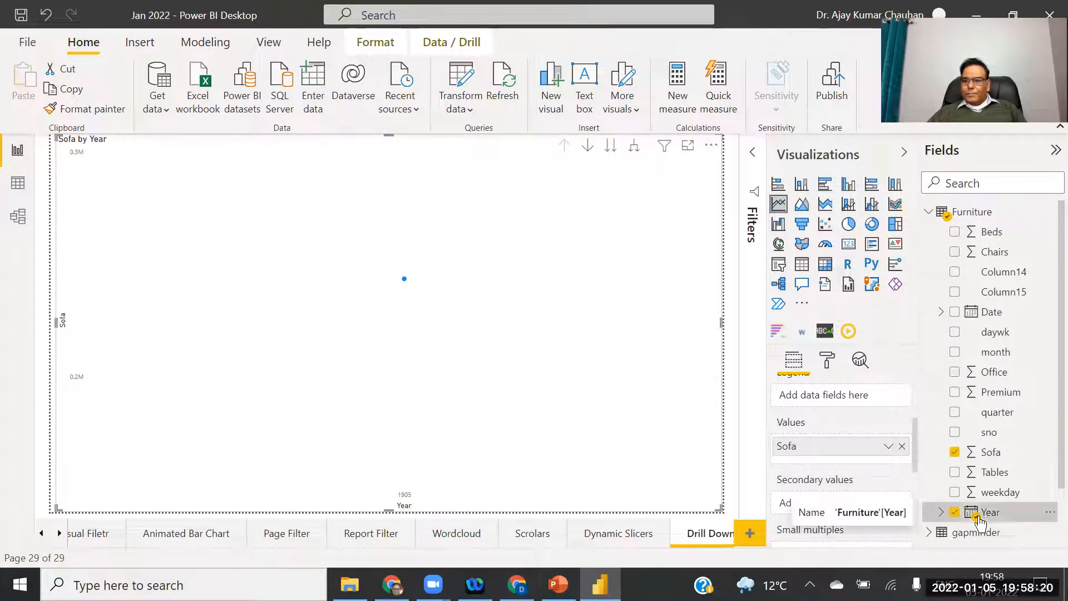
Remove Year from the axis and Sofa from the values.
{"action": "left_click", "coordinate": [1002, 516]}
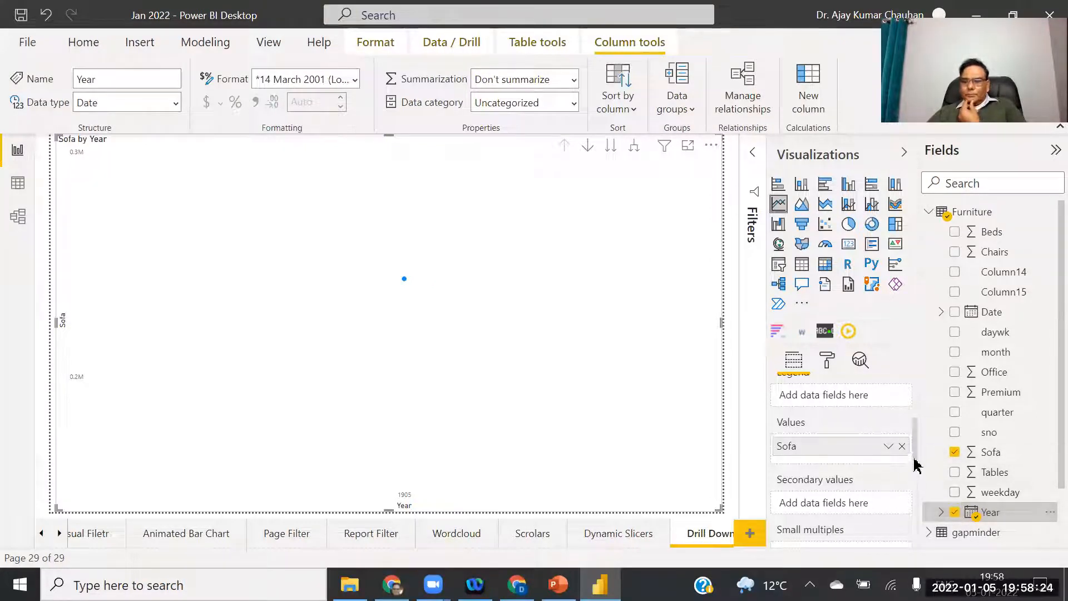
{"action": "scroll", "coordinate": [916, 495], "scroll_direction": "down", "scroll_amount": 3}
{"action": "left_click_drag", "start_coordinate": [929, 439], "coordinate": [926, 376]}
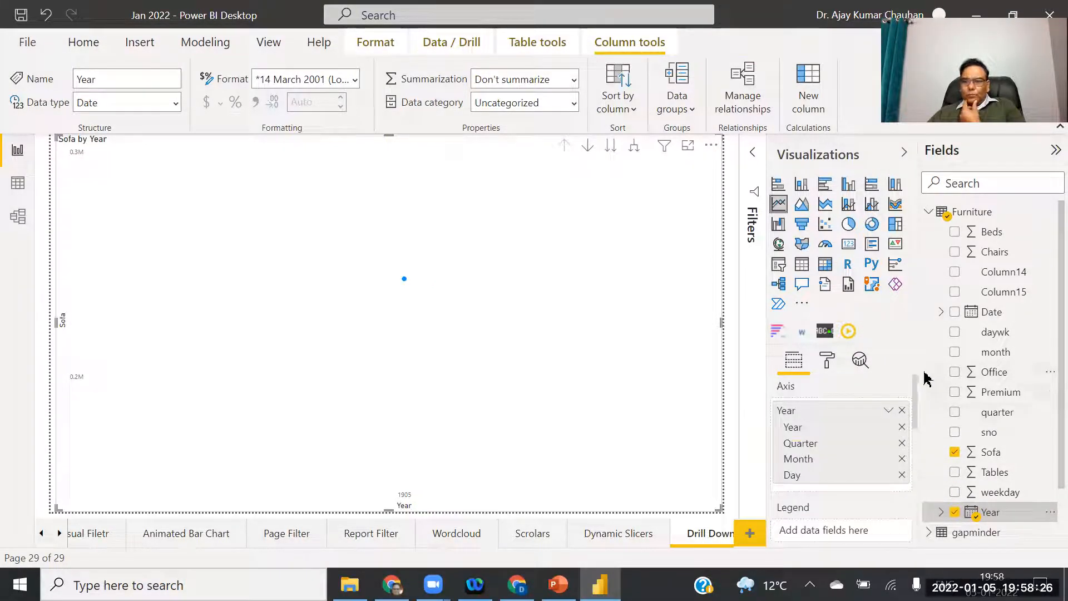
{"action": "left_click", "coordinate": [889, 411]}
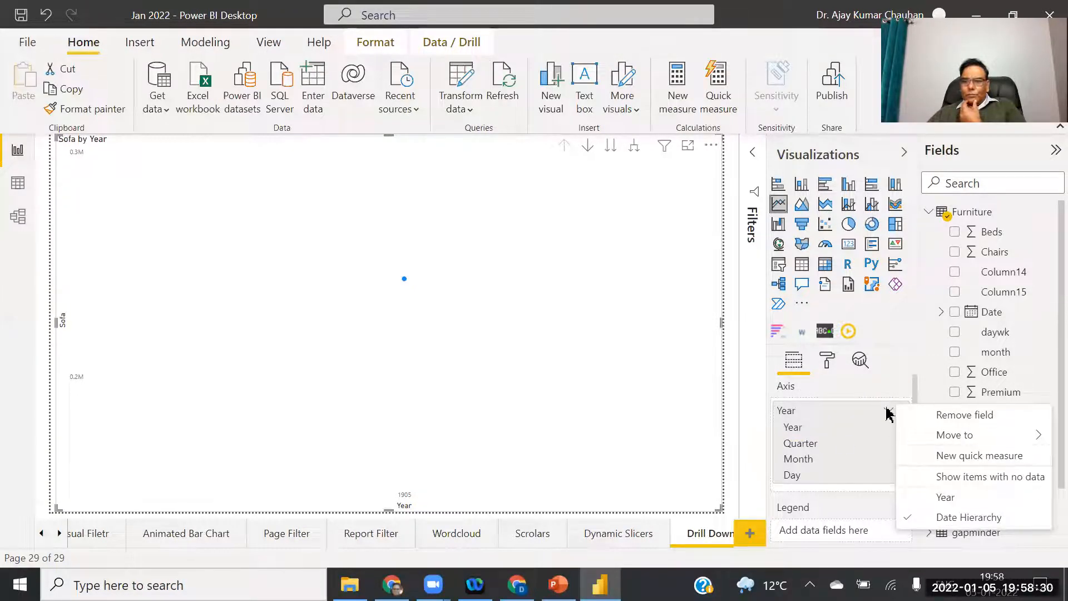
{"action": "left_click", "coordinate": [888, 412]}
{"action": "left_click", "coordinate": [888, 412]}
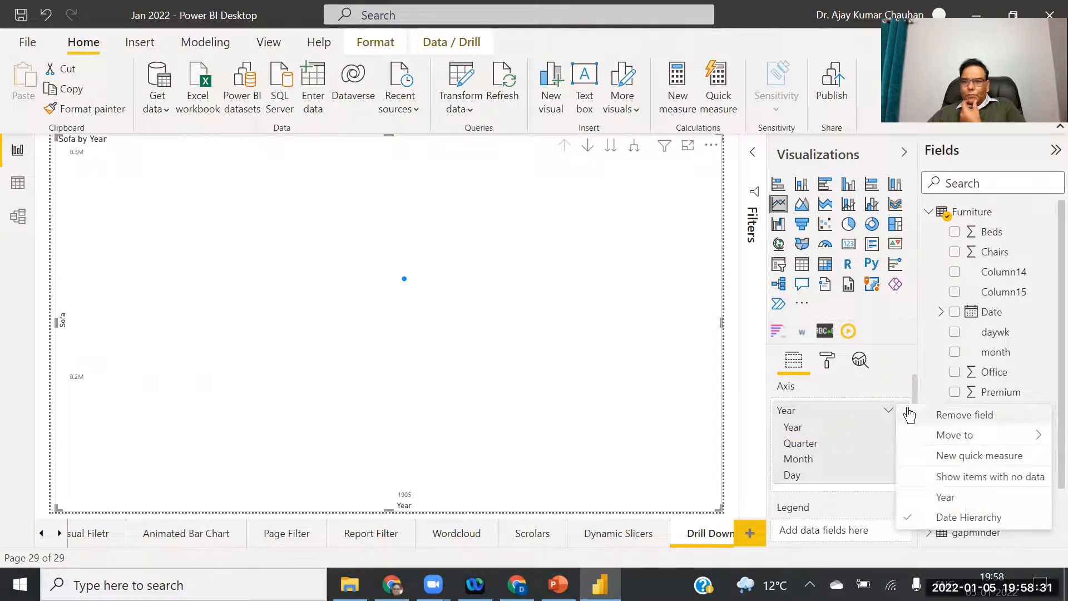
{"action": "left_click", "coordinate": [944, 417]}
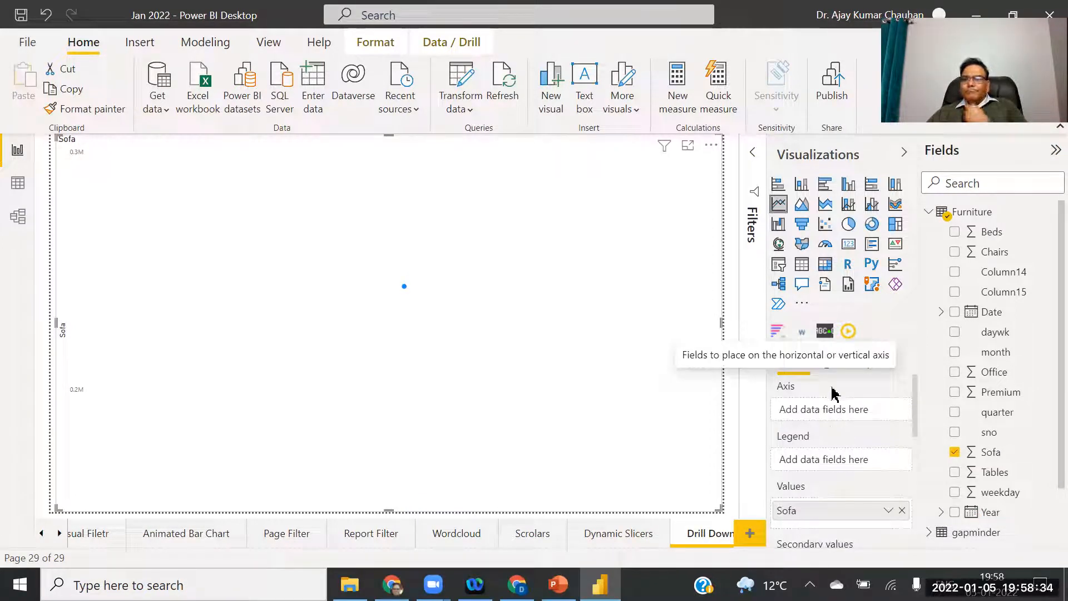
{"action": "left_click", "coordinate": [901, 511]}
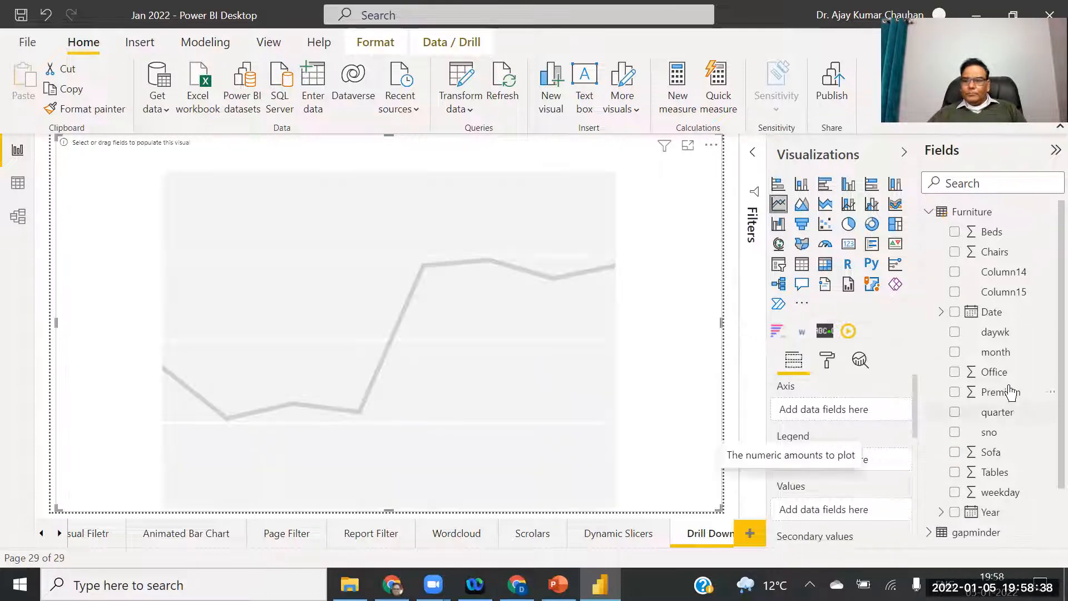
Try Office on the axis with Count of Year, then clear both and plot Tables.
{"action": "left_click_drag", "start_coordinate": [988, 373], "coordinate": [850, 419]}
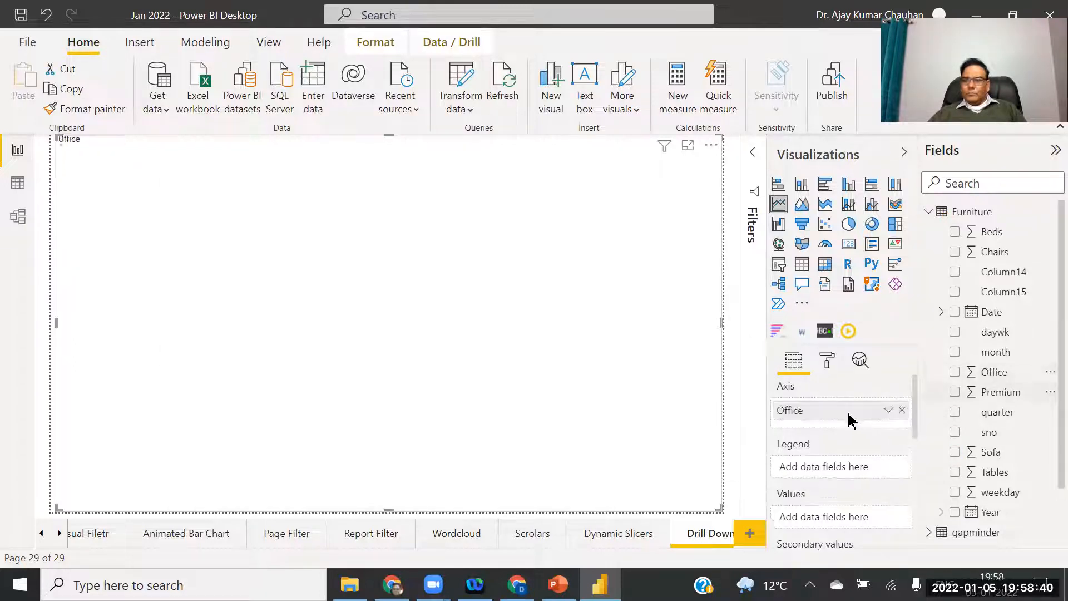
{"action": "left_click_drag", "start_coordinate": [1005, 518], "coordinate": [843, 520]}
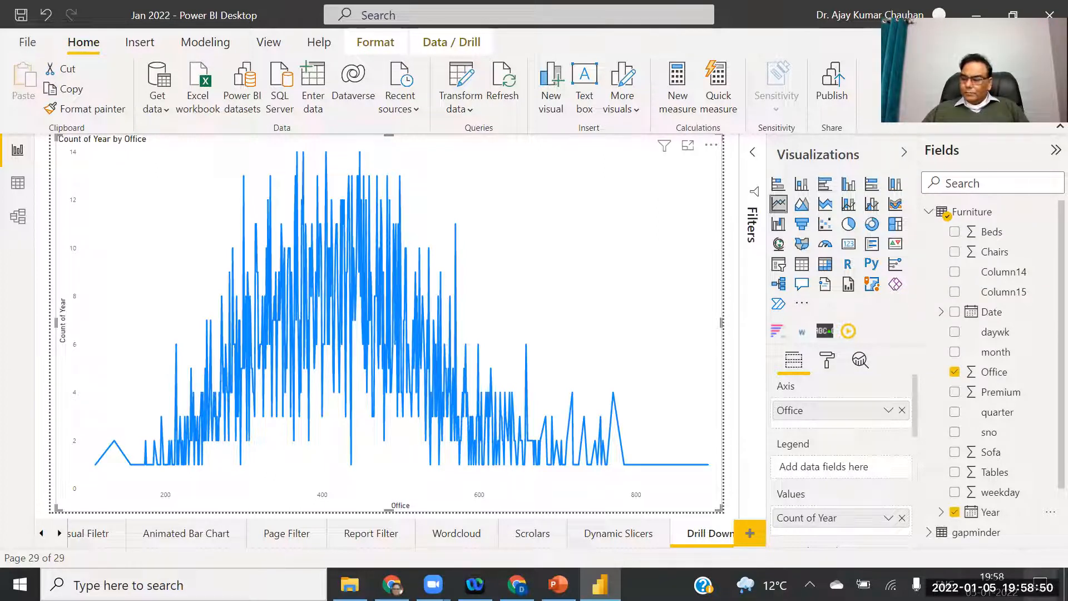
{"action": "left_click", "coordinate": [902, 518]}
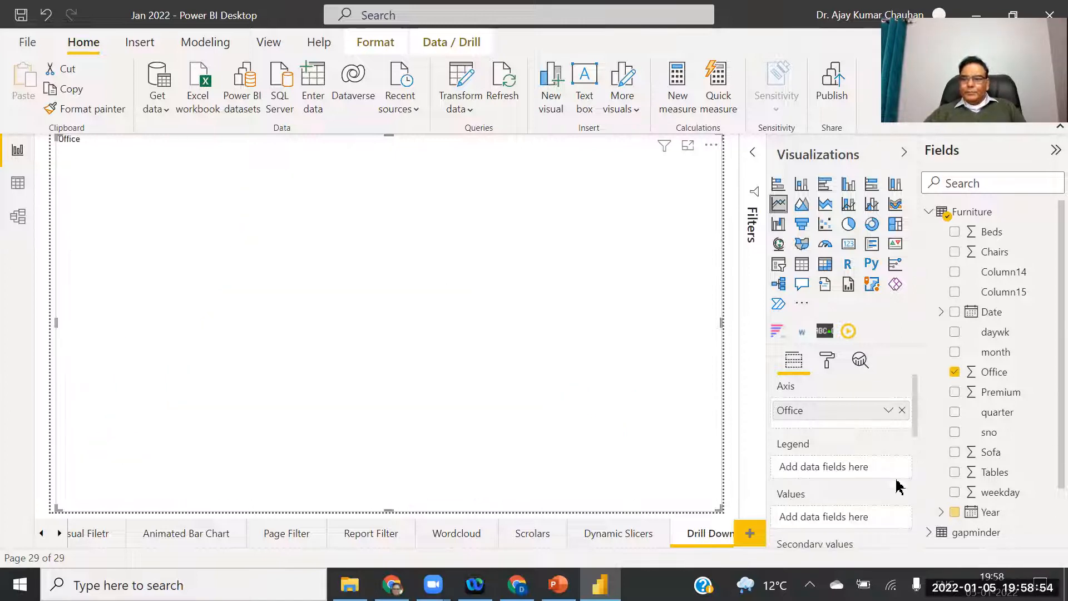
{"action": "left_click", "coordinate": [901, 411]}
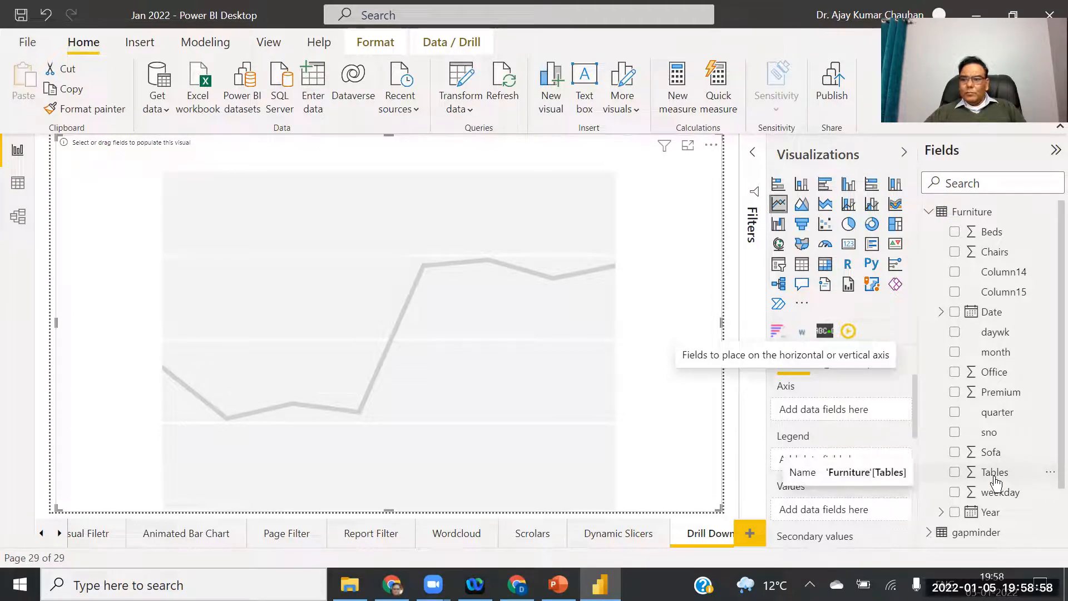
{"action": "left_click_drag", "start_coordinate": [996, 482], "coordinate": [849, 518]}
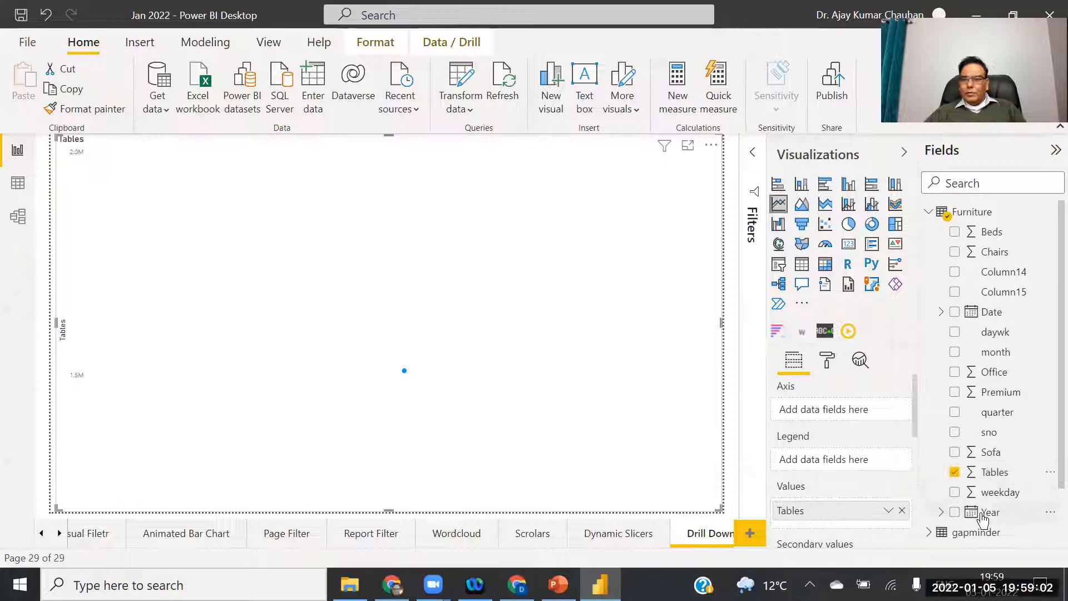
{"action": "left_click_drag", "start_coordinate": [988, 512], "coordinate": [860, 442]}
{"action": "left_click_drag", "start_coordinate": [829, 413], "coordinate": [828, 412]}
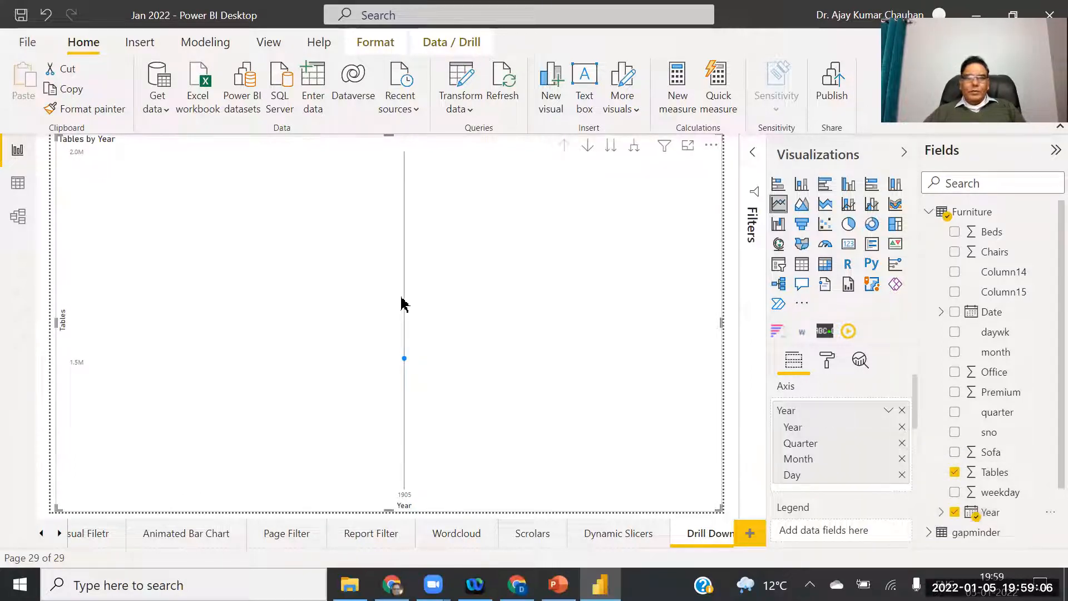
{"action": "mouse_move", "coordinate": [479, 326]}
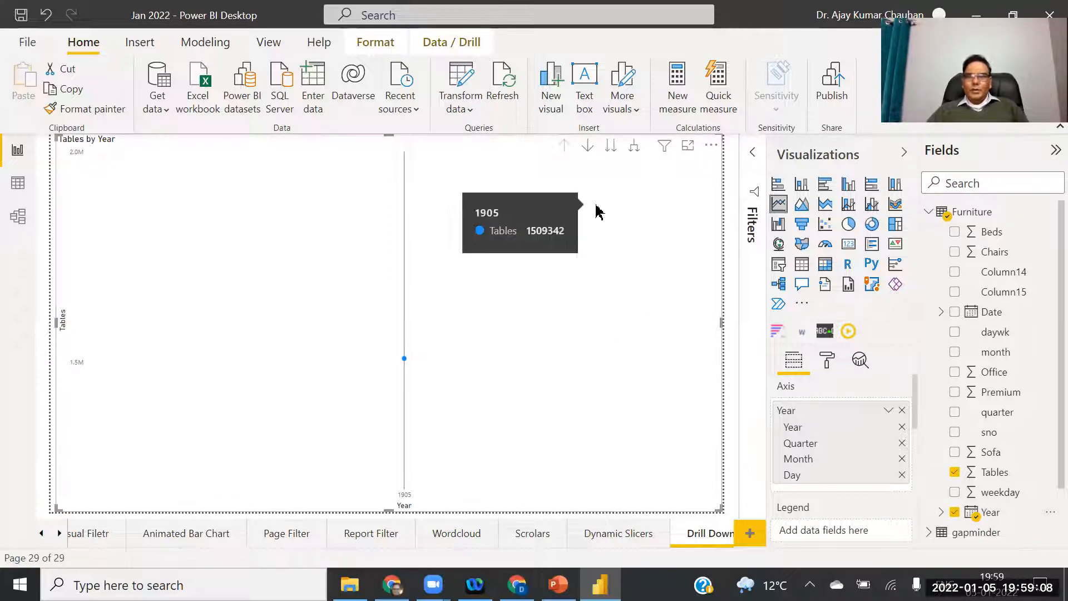
{"action": "left_click", "coordinate": [613, 149]}
{"action": "left_click", "coordinate": [613, 148]}
{"action": "left_click", "coordinate": [614, 149]}
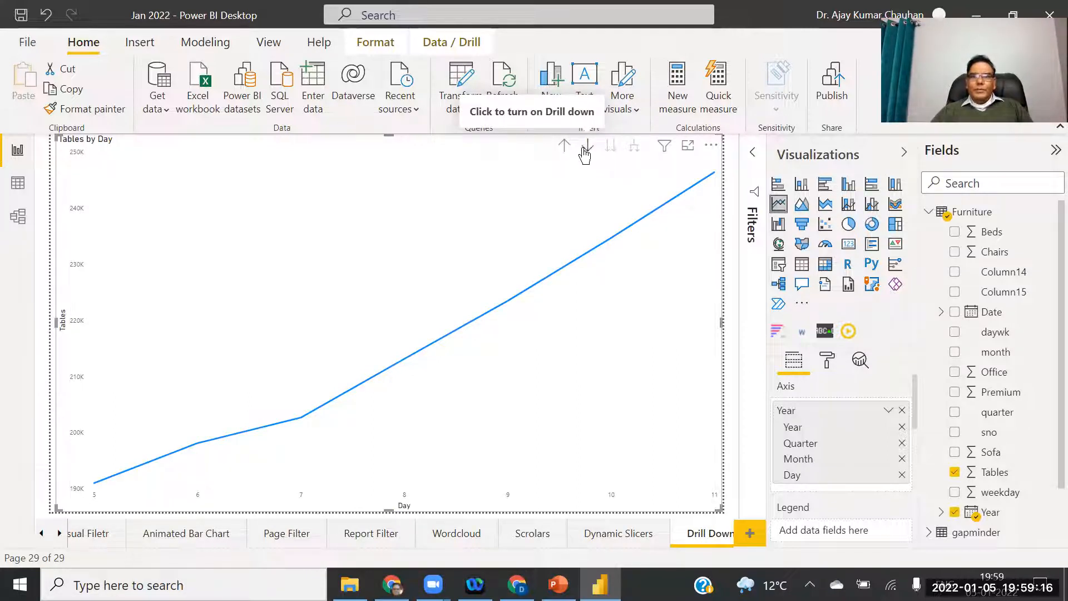
{"action": "left_click", "coordinate": [566, 148]}
{"action": "left_click", "coordinate": [565, 148]}
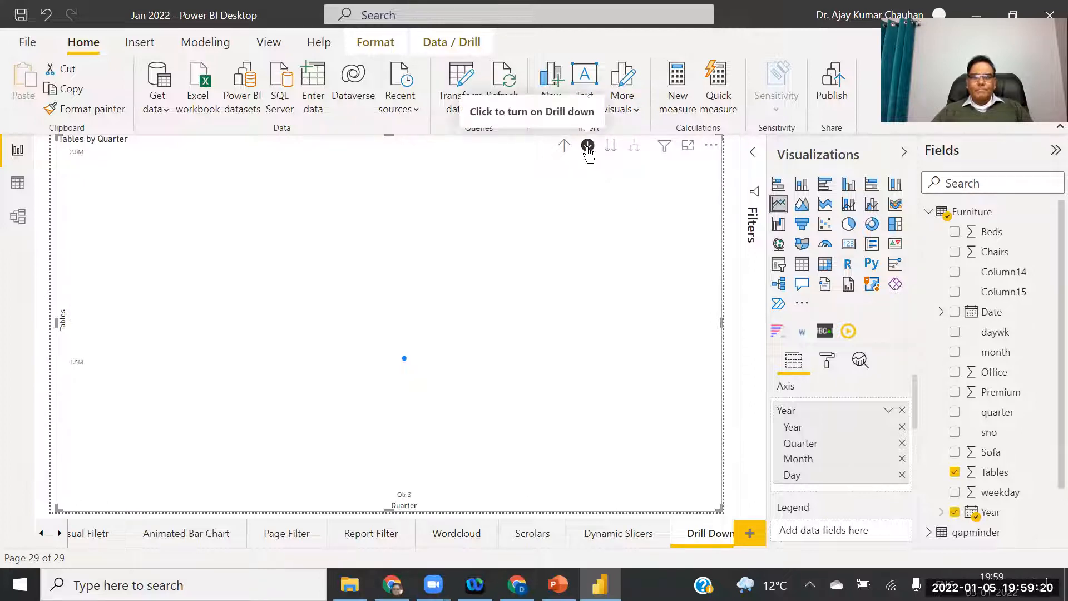
{"action": "left_click", "coordinate": [587, 148]}
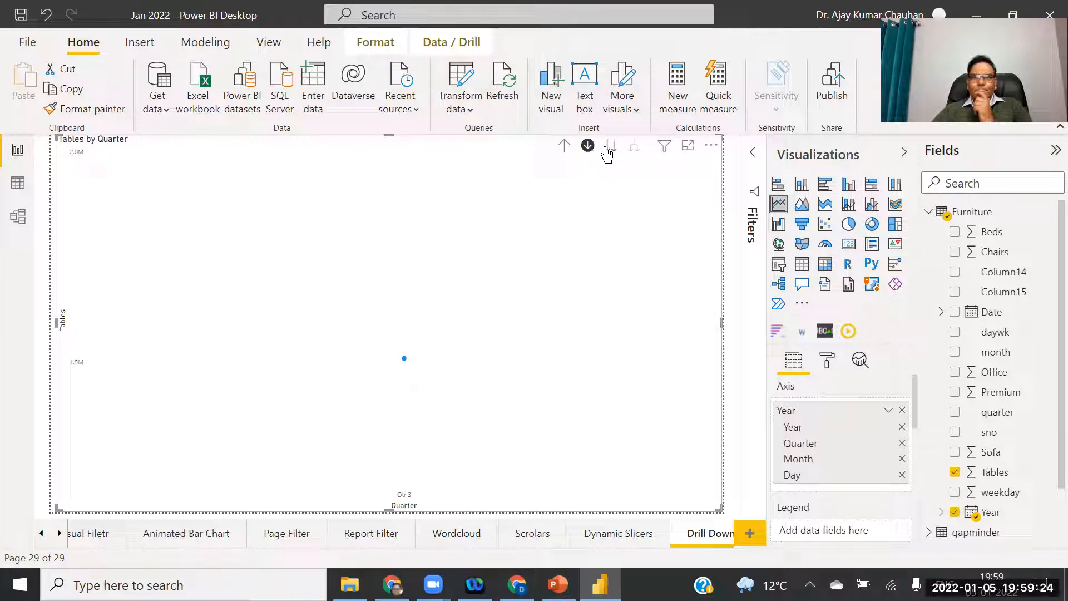
{"action": "left_click", "coordinate": [607, 154]}
{"action": "left_click", "coordinate": [607, 154]}
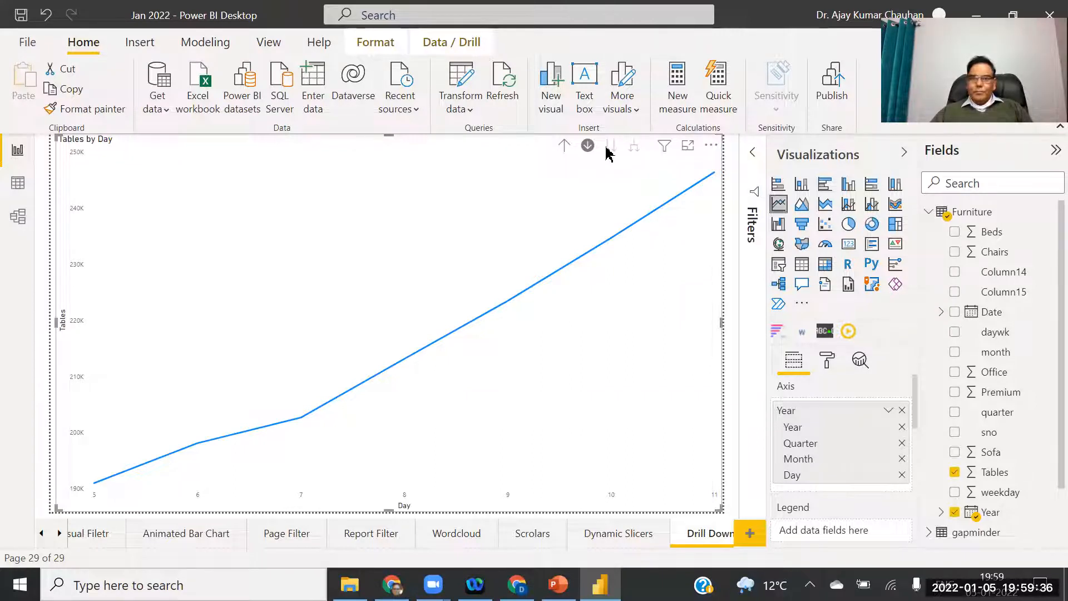
{"action": "mouse_move", "coordinate": [640, 239]}
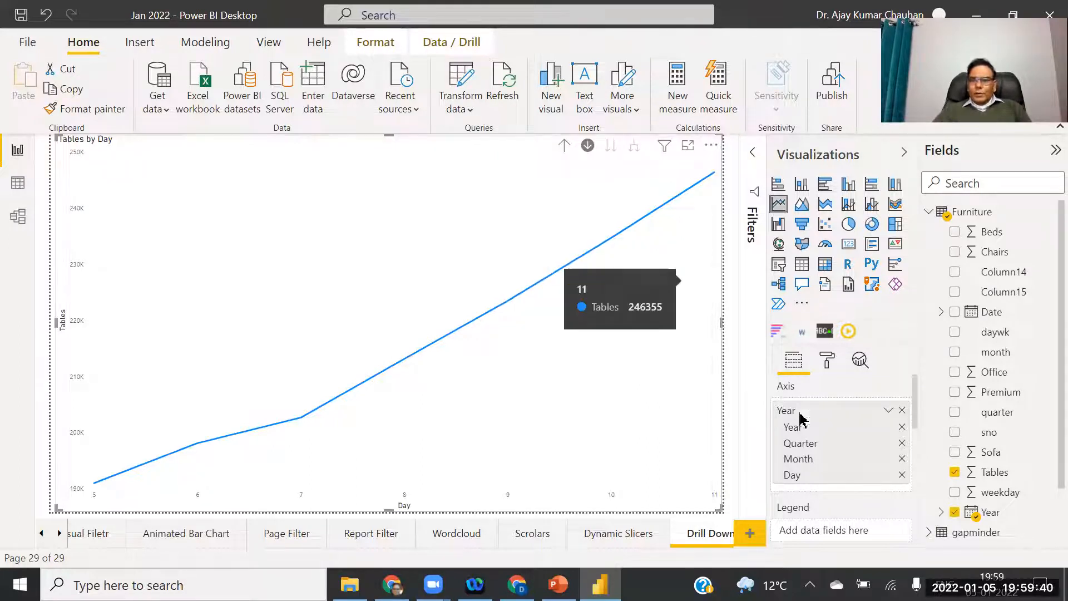
{"action": "left_click", "coordinate": [901, 411]}
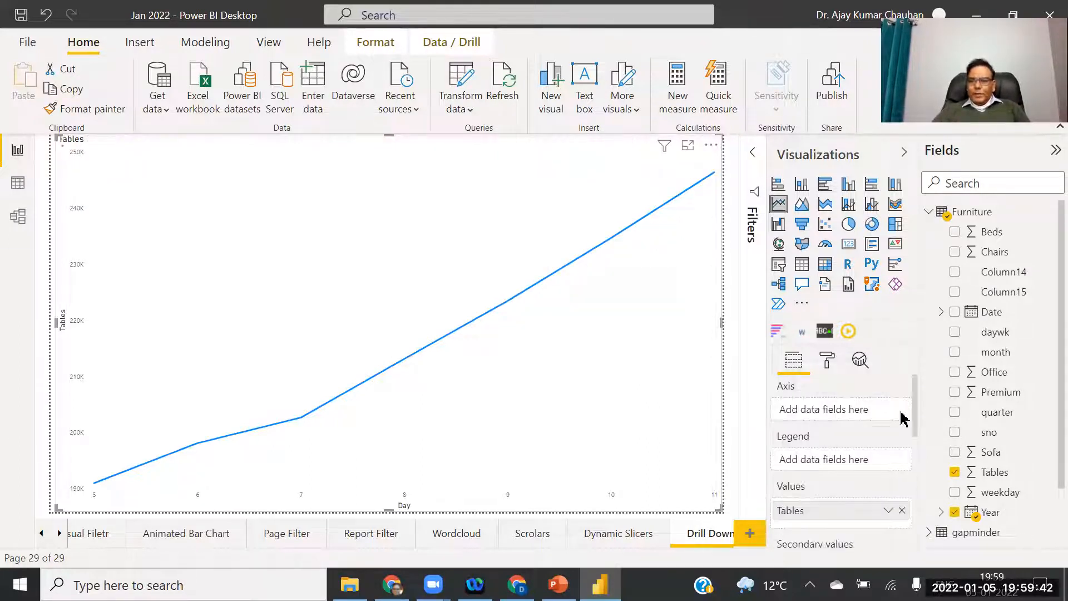
Replace Tables with the Sales table's Profit, plotted against Year on the axis.
{"action": "left_click", "coordinate": [955, 472]}
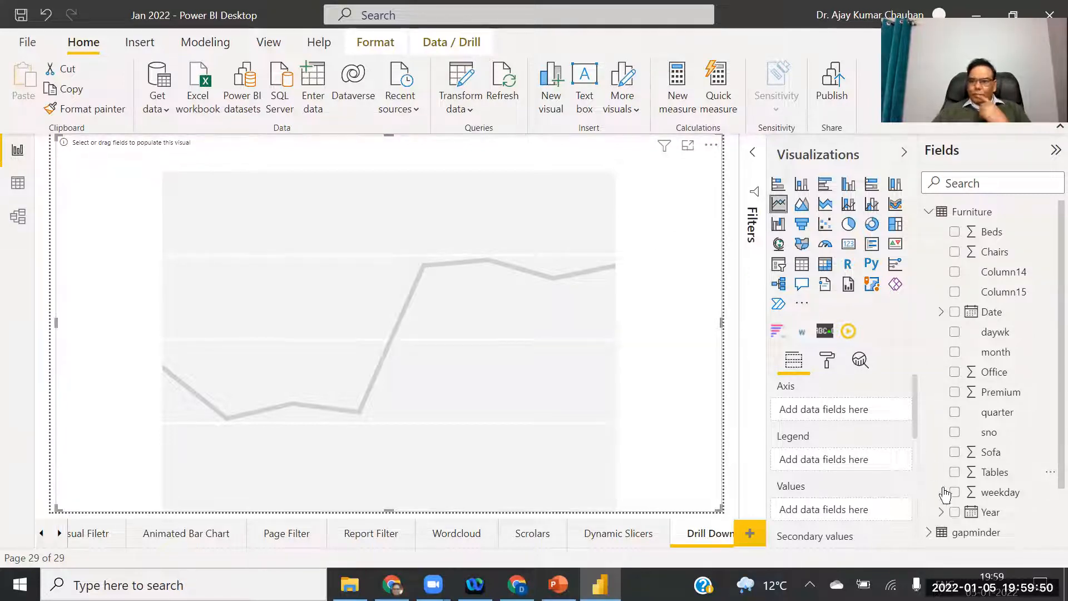
{"action": "left_click", "coordinate": [930, 213]}
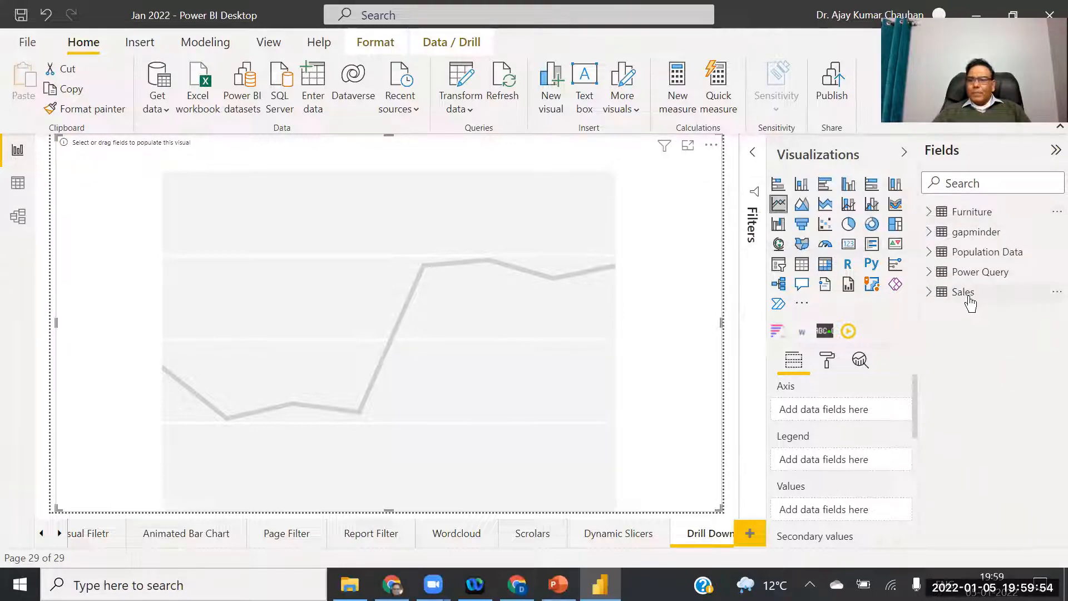
{"action": "left_click", "coordinate": [929, 292]}
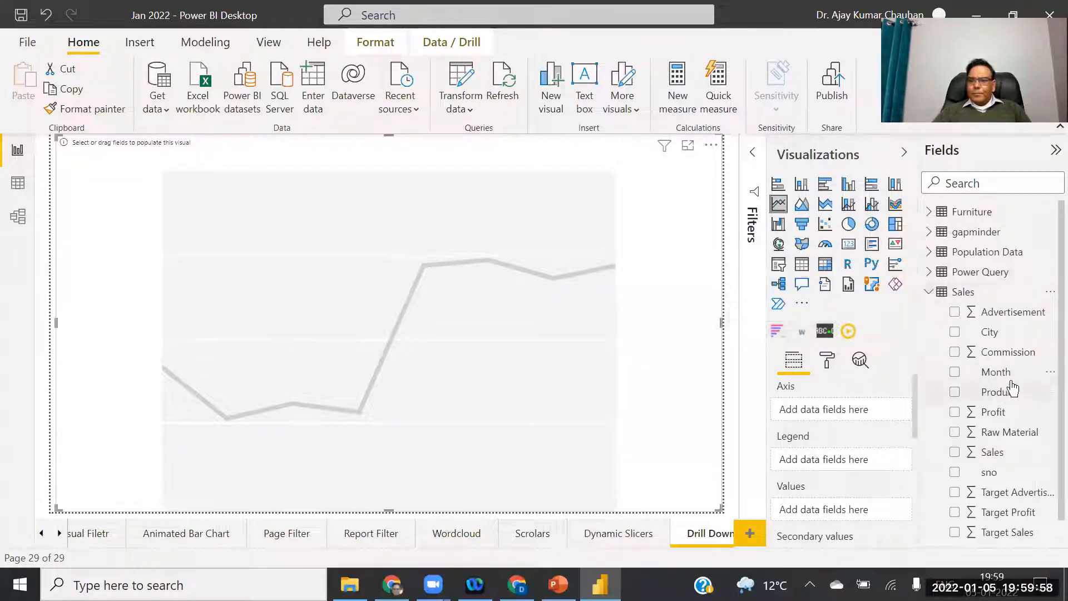
{"action": "left_click_drag", "start_coordinate": [993, 412], "coordinate": [851, 508]}
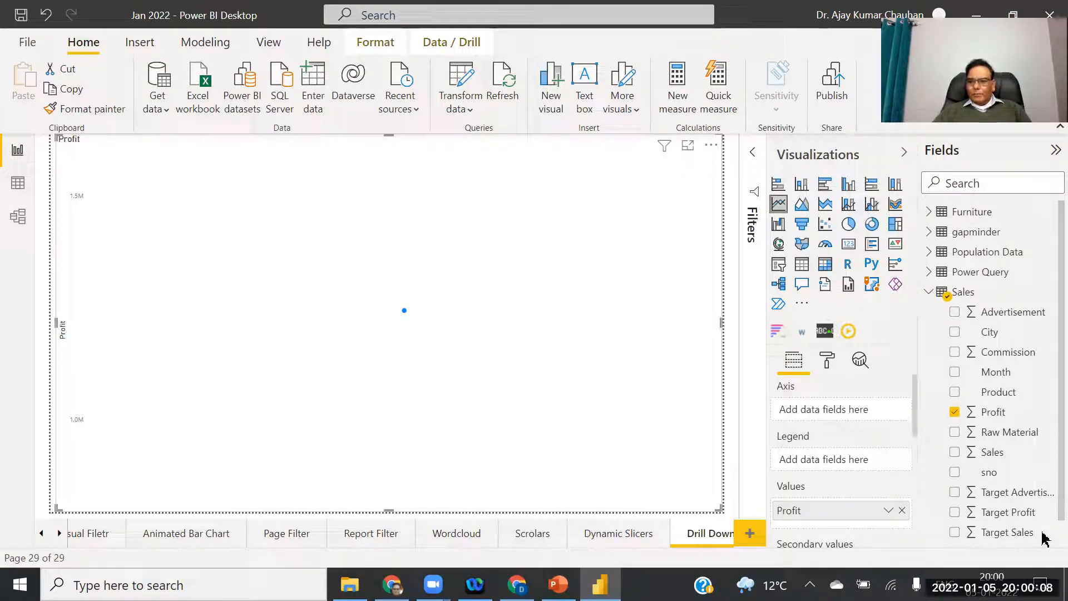
{"action": "scroll", "coordinate": [1045, 539], "scroll_direction": "down", "scroll_amount": 1}
{"action": "left_click_drag", "start_coordinate": [1043, 532], "coordinate": [857, 415]}
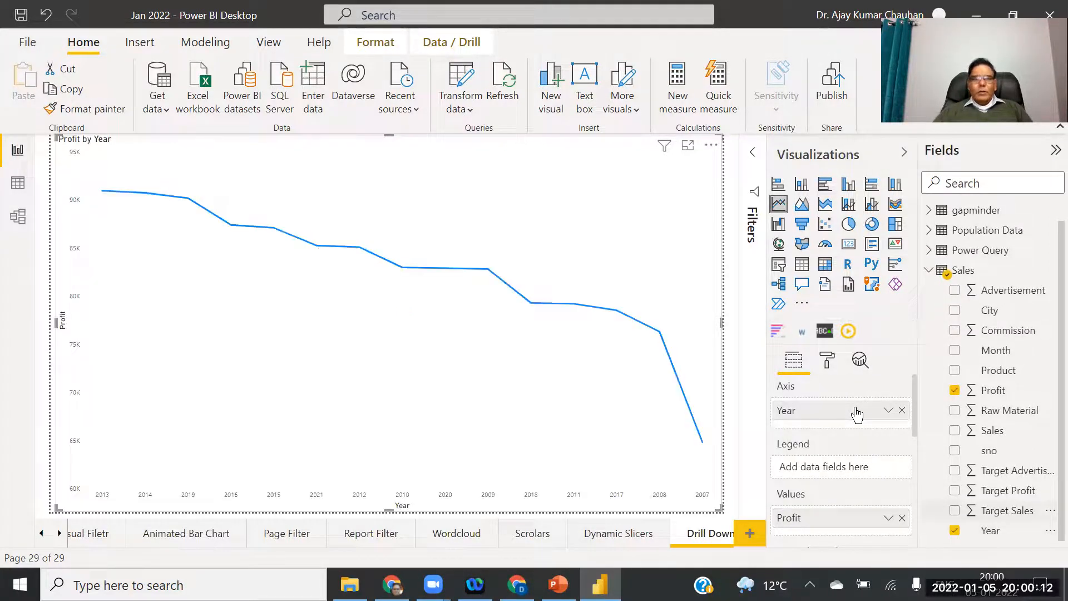